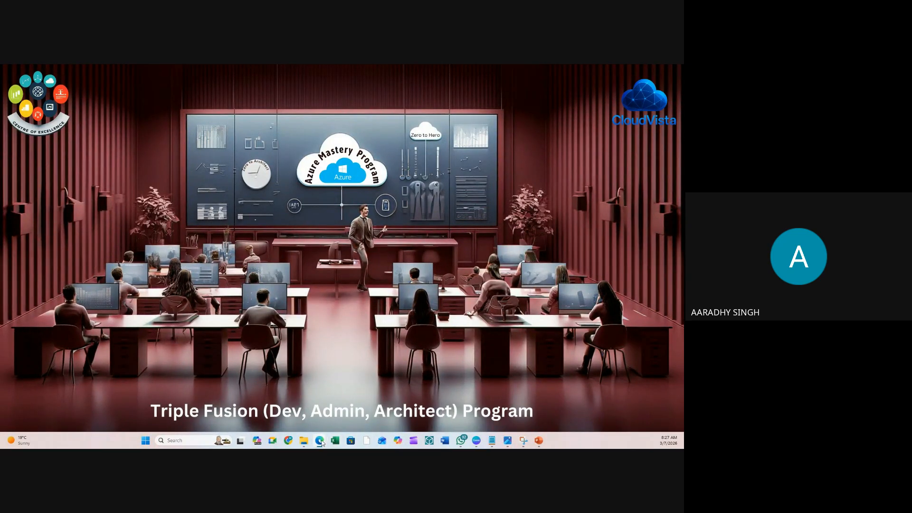
# - Drag the Edge New tab window onto the shared Teams screen and maximize it
pyautogui.moveTo(319, 440)
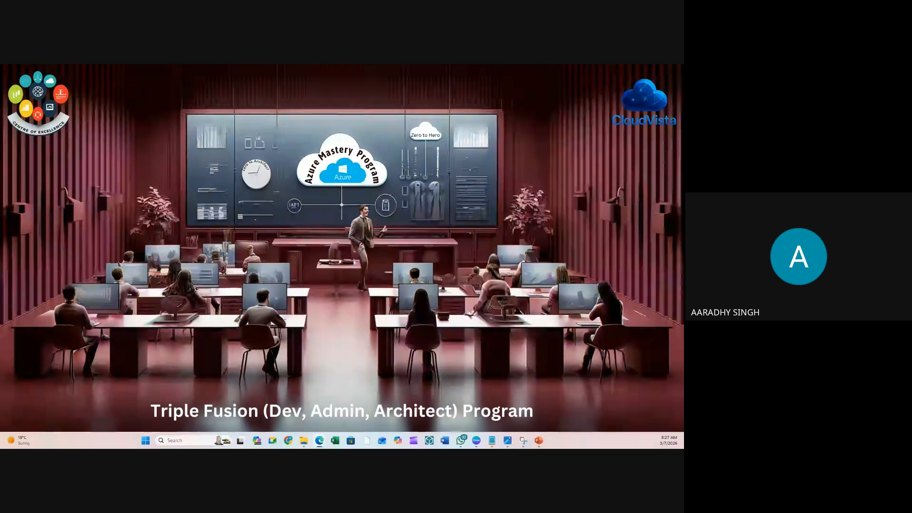
pyautogui.moveTo(0, 243); pyautogui.dragTo(379, 200)
pyautogui.doubleClick(378, 199)
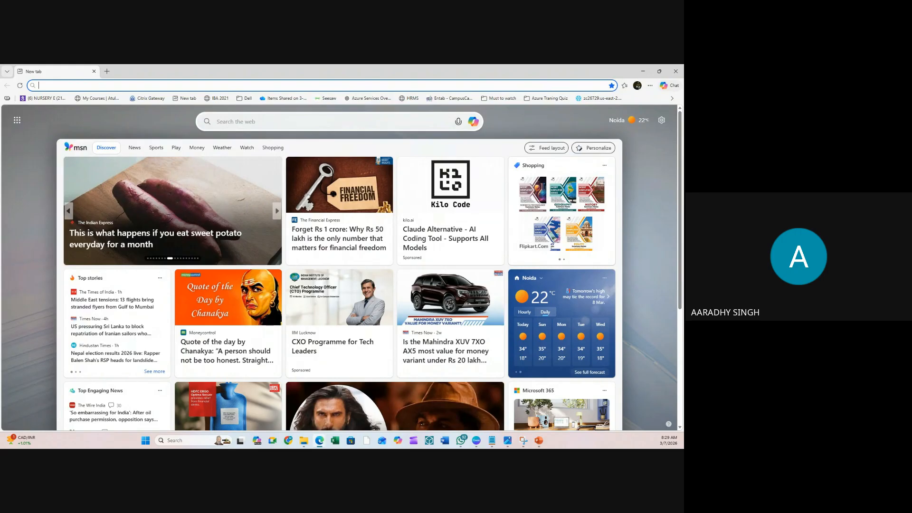
# - Enter aex.dev.azure.com in the Edge address bar and load it
pyautogui.write('ax')
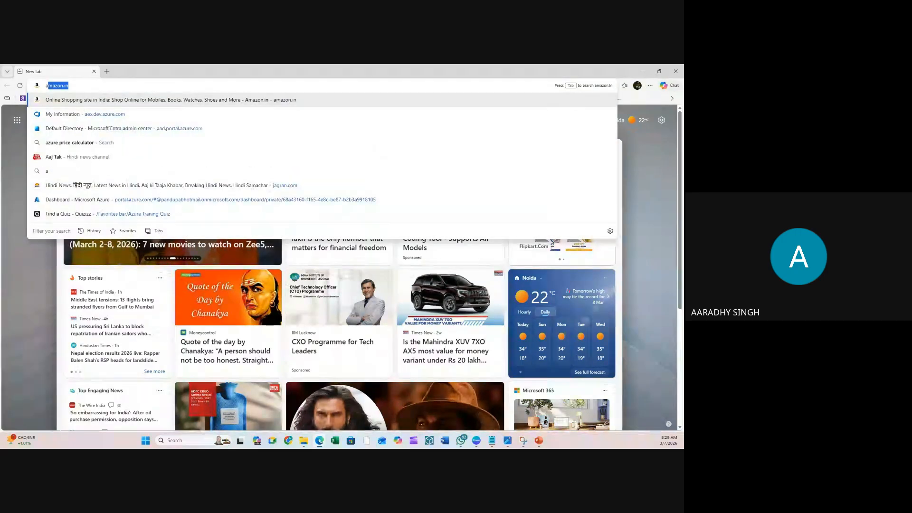
pyautogui.press('BackSpace')
pyautogui.press('BackSpace')
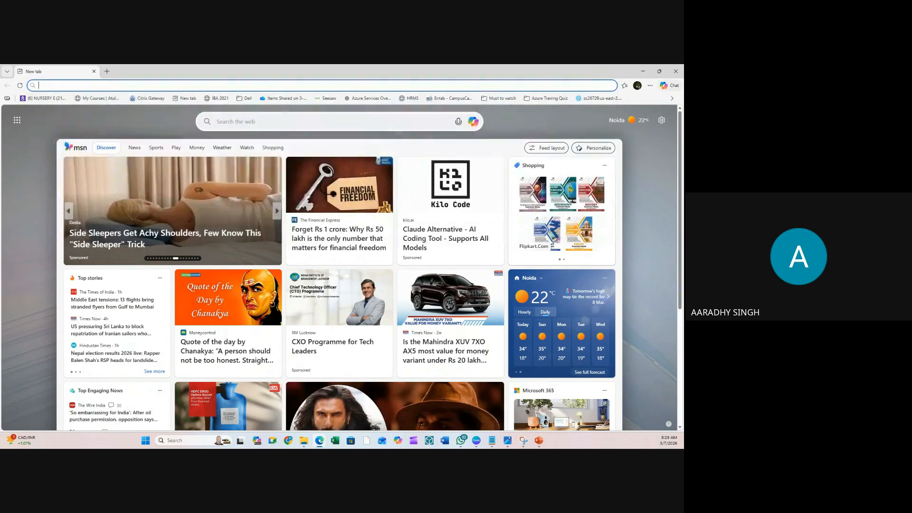
pyautogui.write('aex.dev.azure.com')
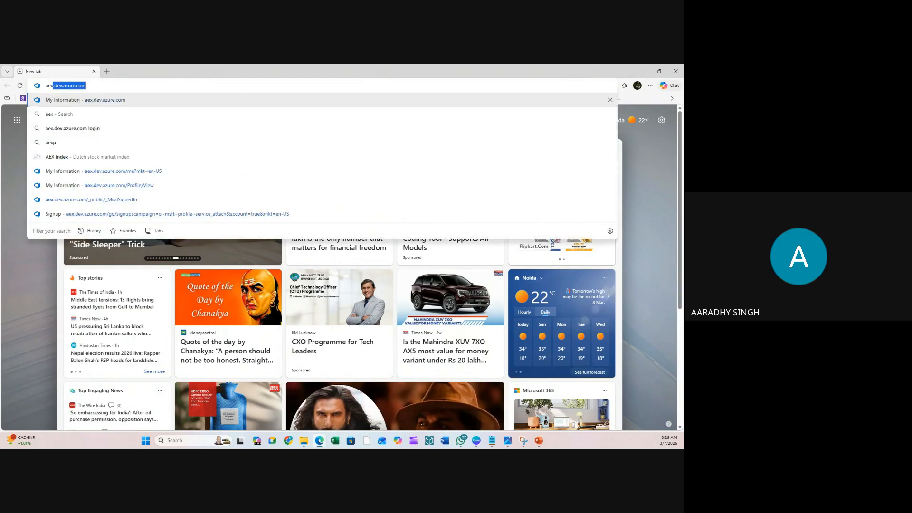
pyautogui.press('Right')
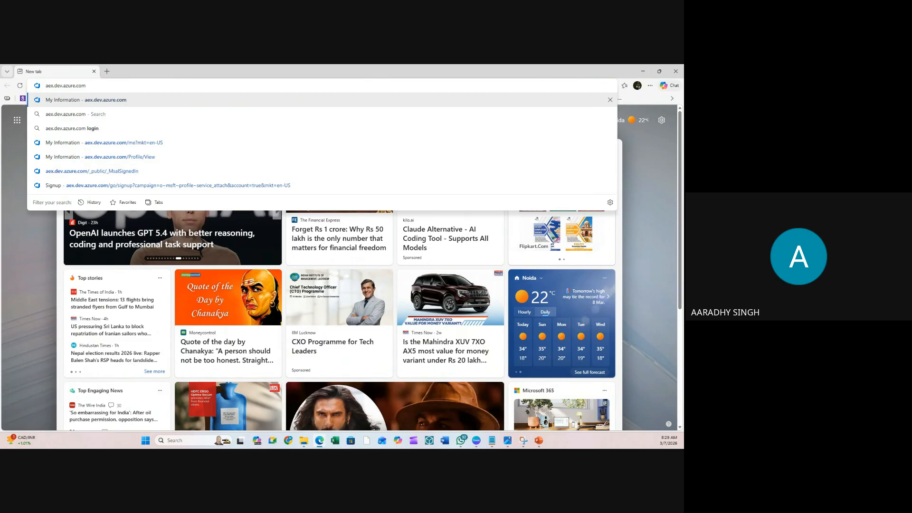
pyautogui.hotkey('ctrl', 'a')
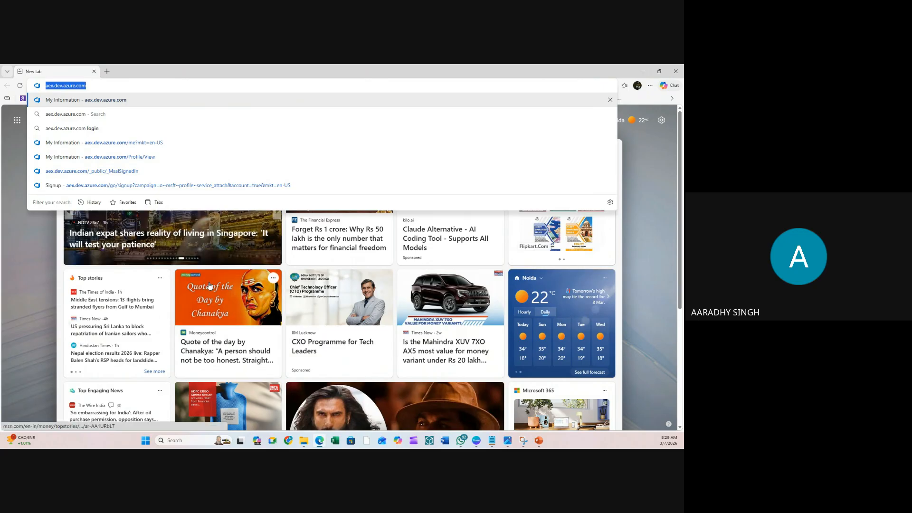
pyautogui.click(40, 261)
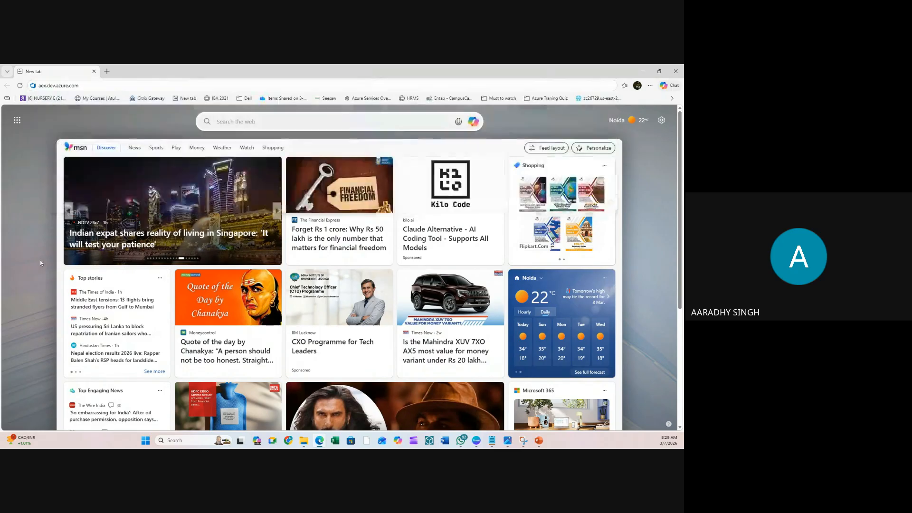
pyautogui.click(105, 86)
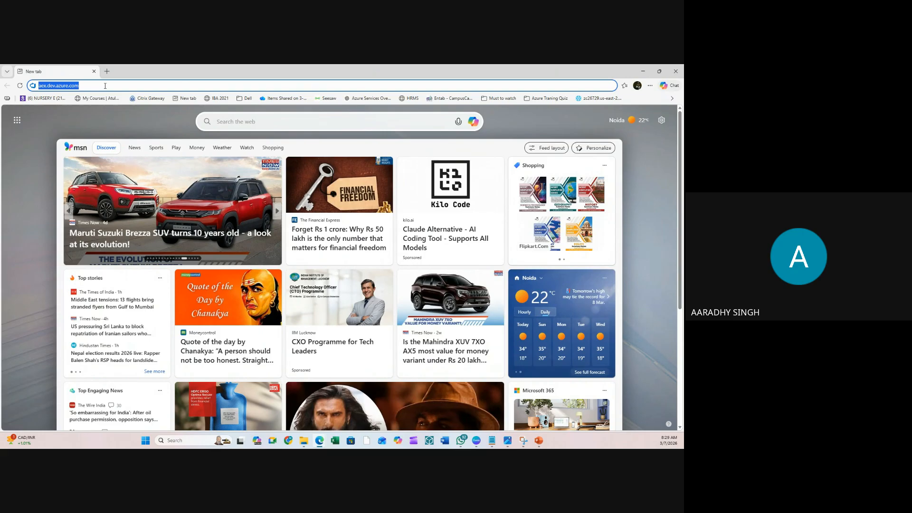
pyautogui.click(105, 86)
pyautogui.press('Return')
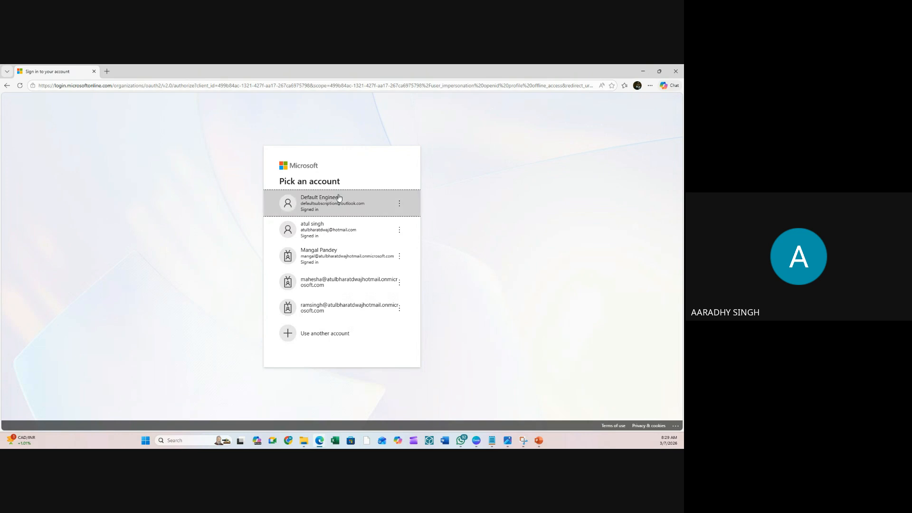
# - Sign in, hit access denied on eSoftTechnologies, close that tab and sign out
pyautogui.click(319, 202)
pyautogui.click(335, 204)
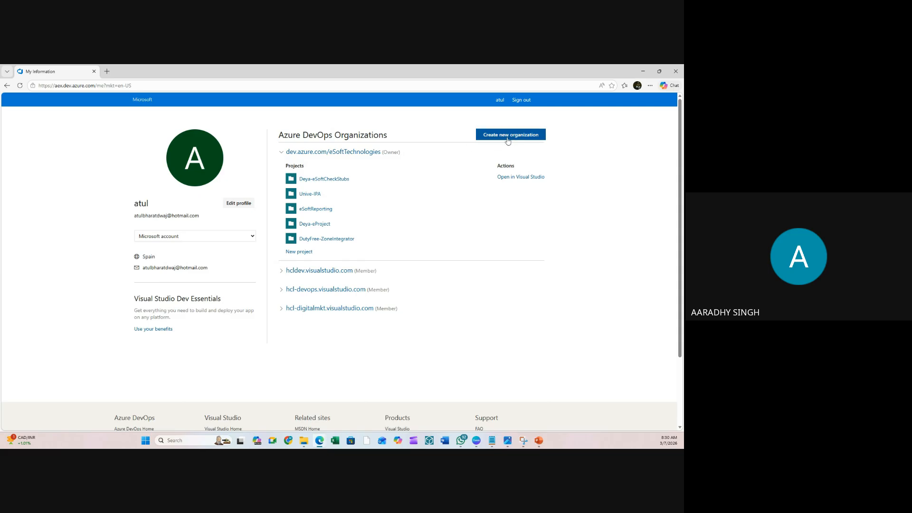
pyautogui.click(337, 152)
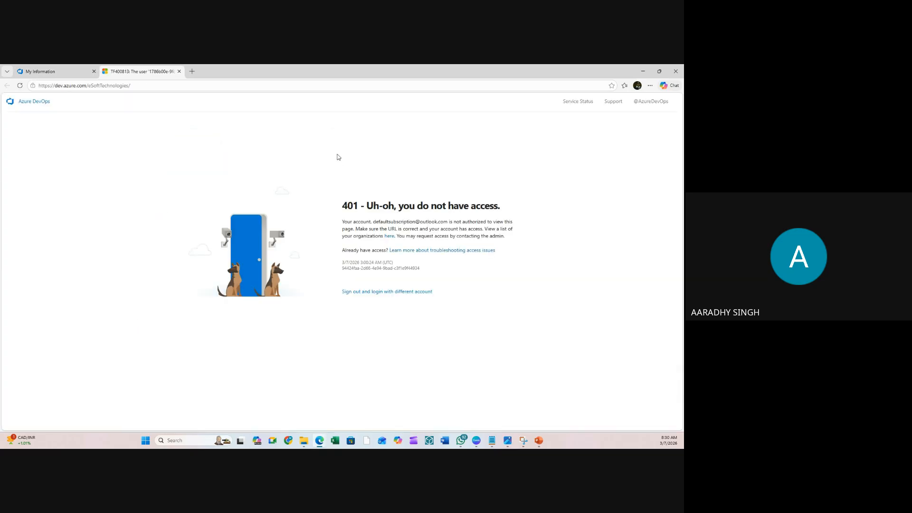
pyautogui.click(384, 292)
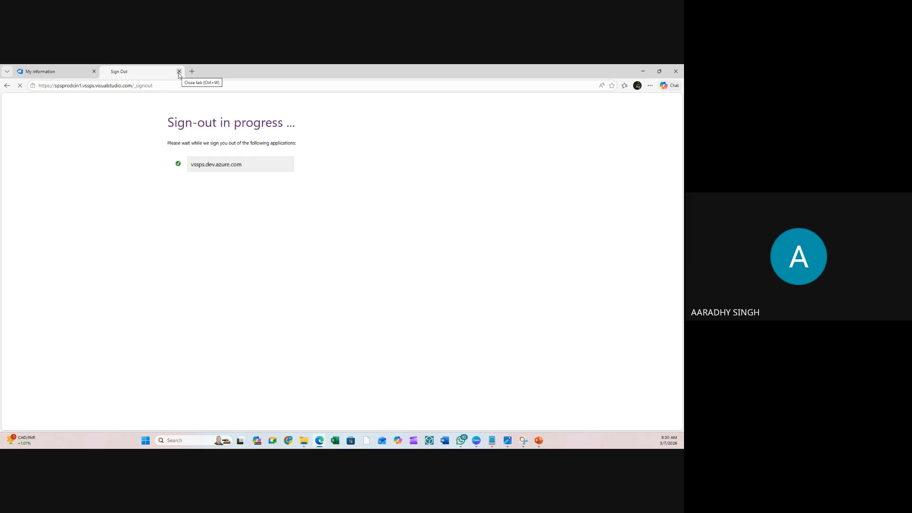
pyautogui.click(178, 72)
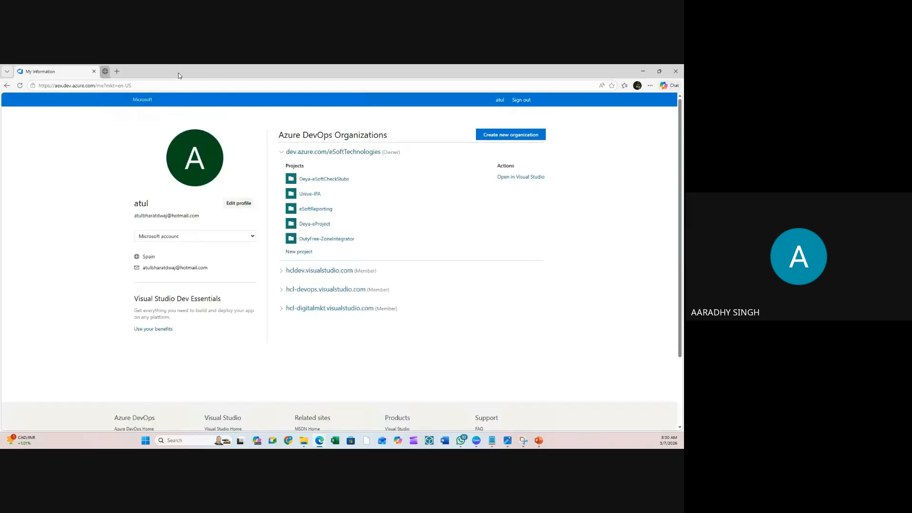
pyautogui.click(522, 100)
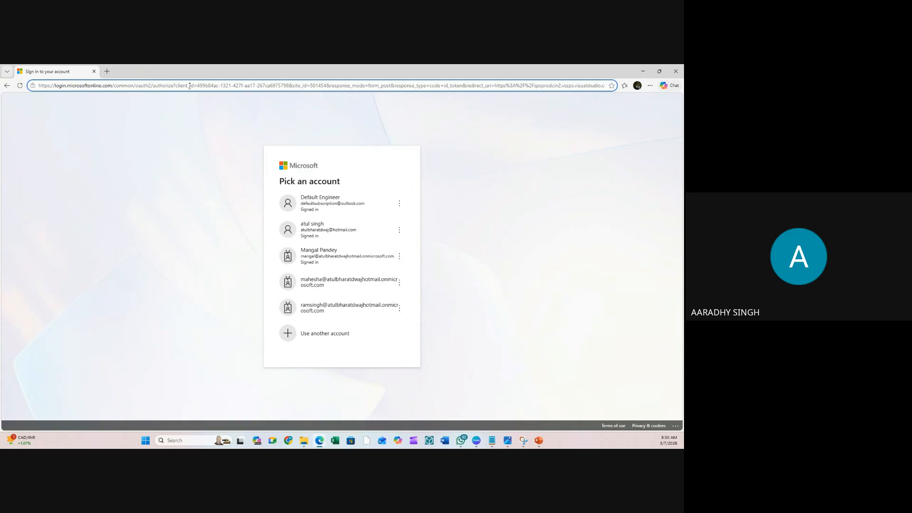
# - Reload aex.dev.azure.com, sign in with the organization-less account and choose Create new organization
pyautogui.click(189, 86)
pyautogui.write('aex')
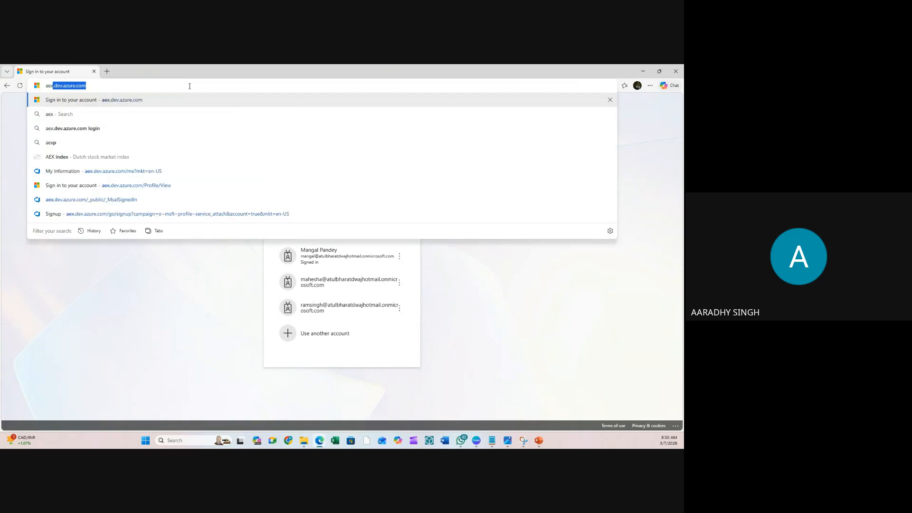
pyautogui.press('Return')
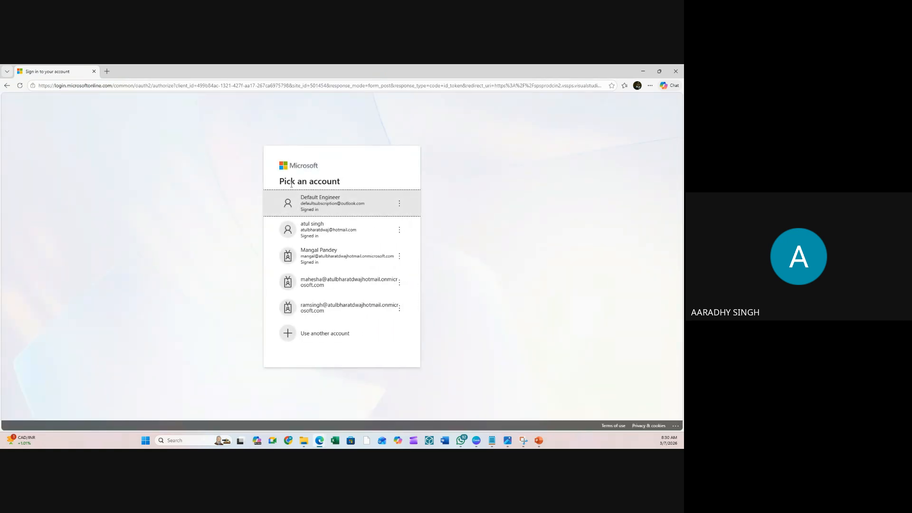
pyautogui.click(338, 204)
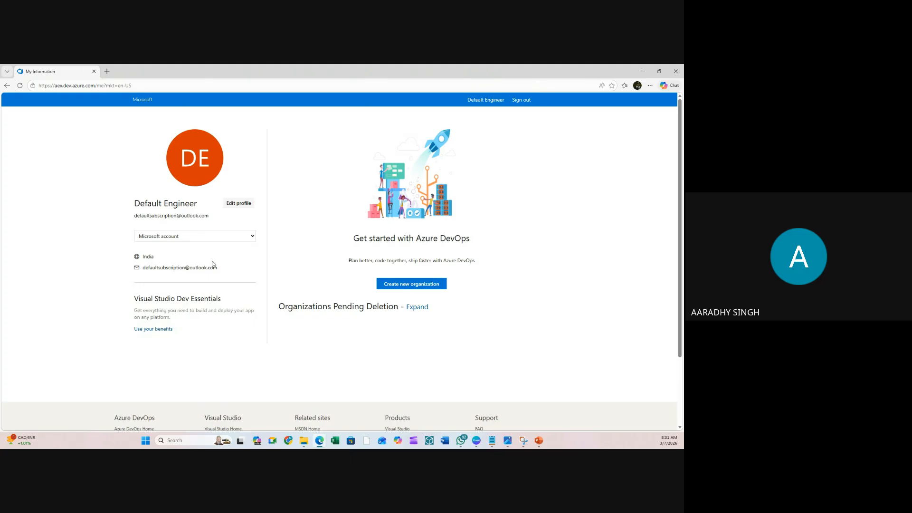
pyautogui.click(428, 288)
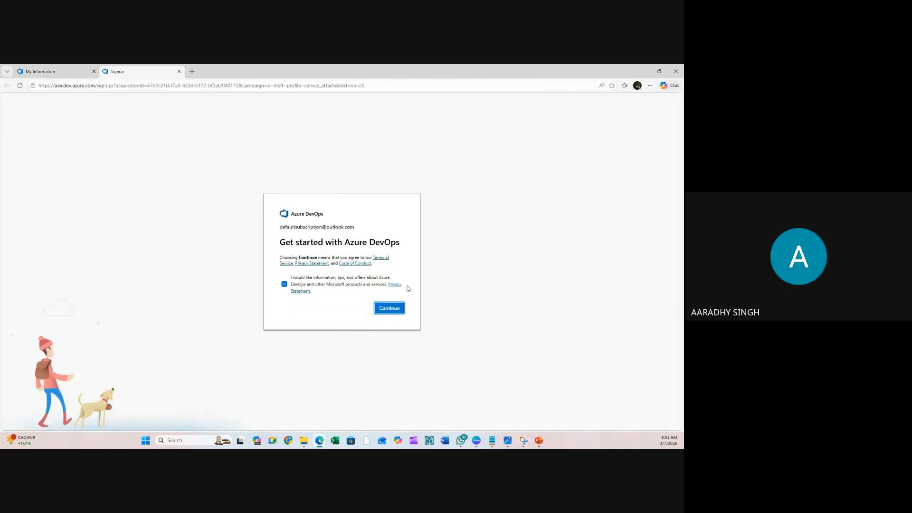
# - Accept the signup terms and name the new organization WallMartIN
pyautogui.click(388, 308)
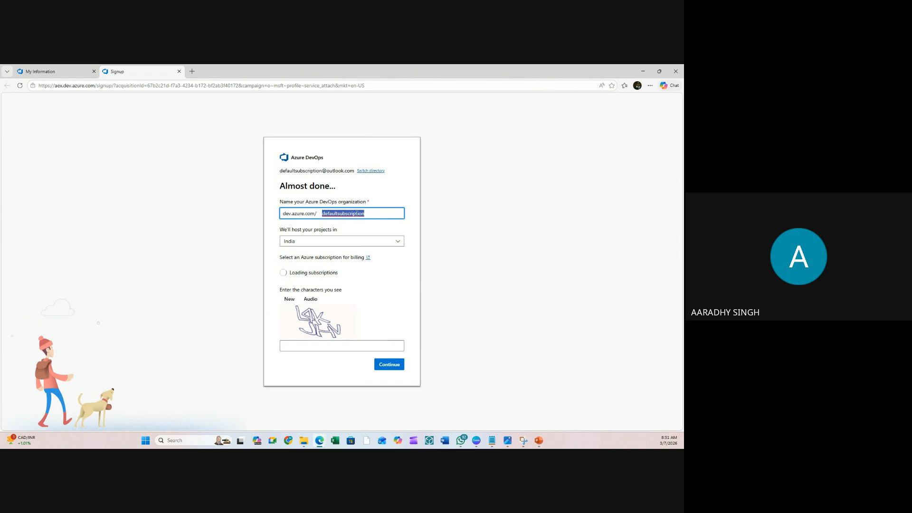
pyautogui.write('WallMartEP')
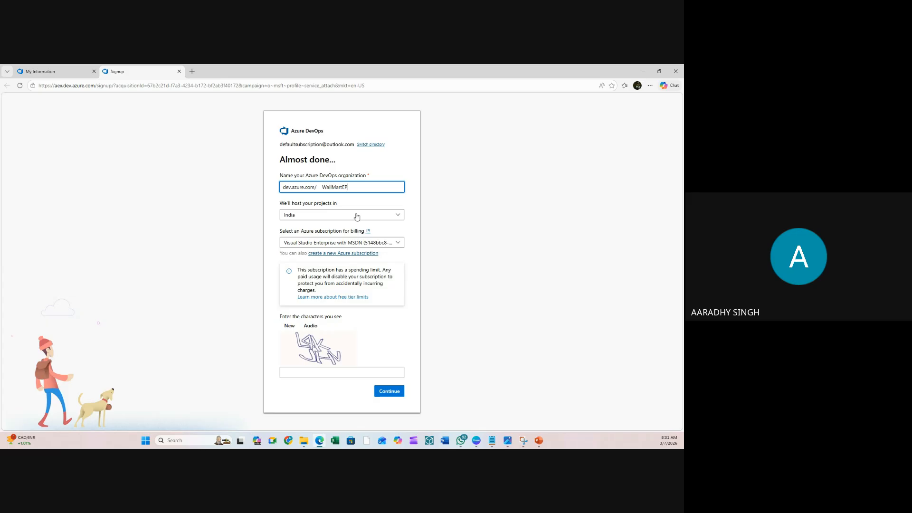
pyautogui.press('BackSpace')
pyautogui.click(473, 196)
pyautogui.click(371, 179)
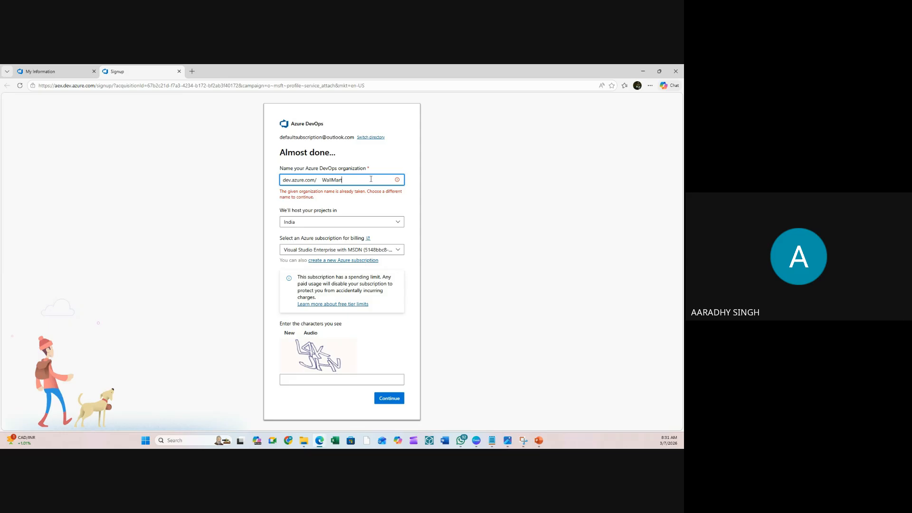
pyautogui.write('IN')
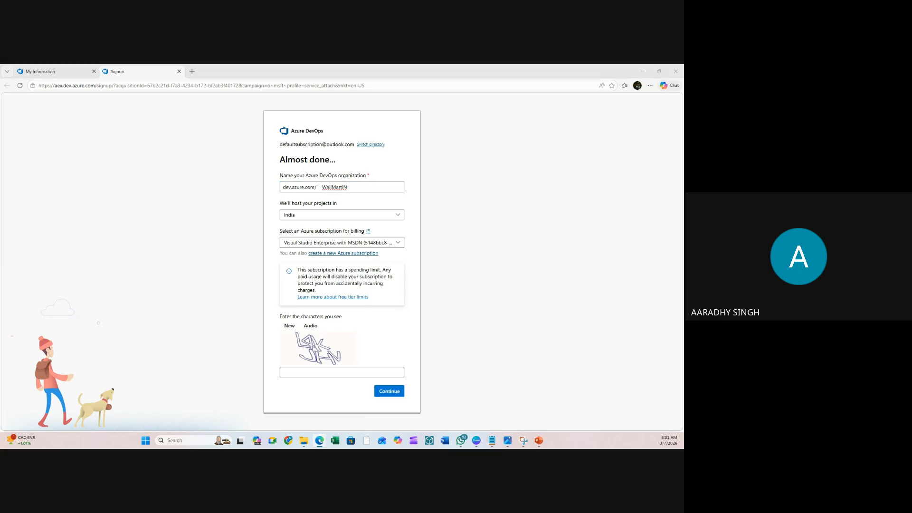
pyautogui.click(560, 228)
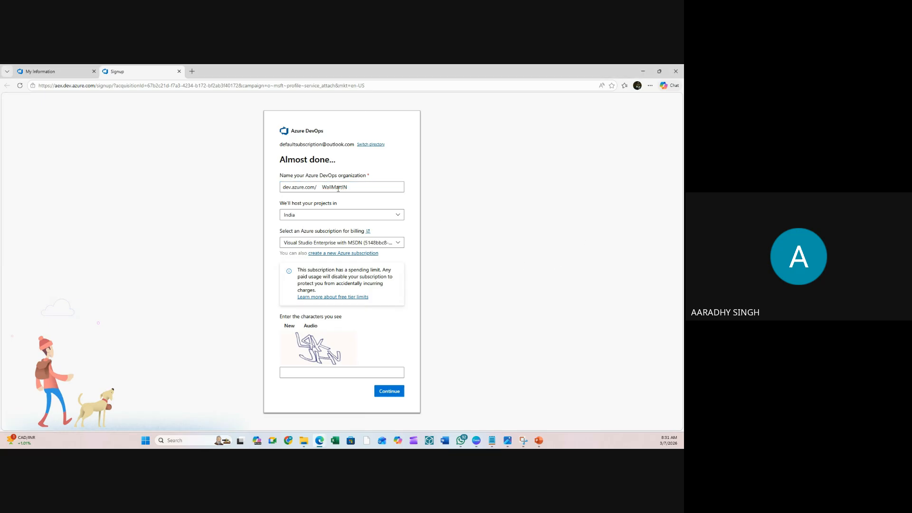
# - Keep India as the hosting region, enter the captcha characters and submit
pyautogui.click(311, 219)
pyautogui.click(469, 192)
pyautogui.click(365, 214)
pyautogui.click(298, 257)
pyautogui.click(300, 374)
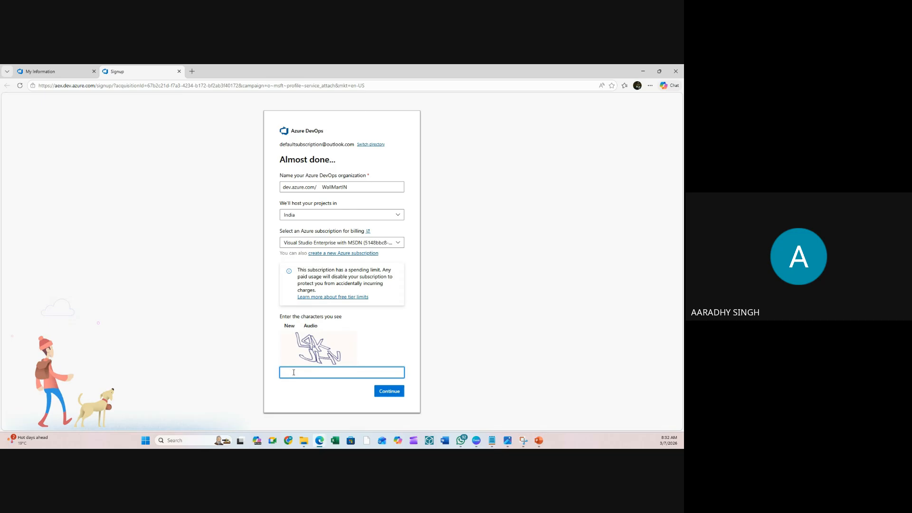
pyautogui.write('L4kJHV')
pyautogui.click(393, 395)
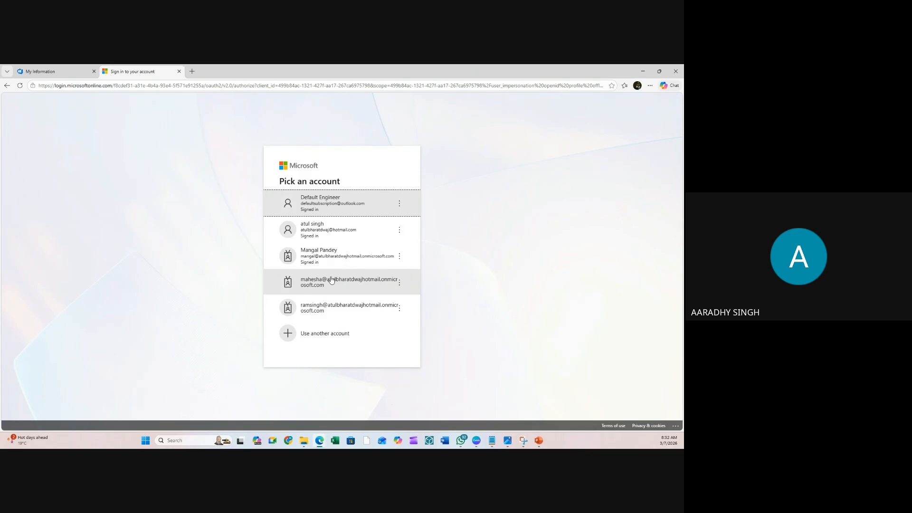
# - Pick the account to sign back in to the WallMartIN organization
pyautogui.click(337, 201)
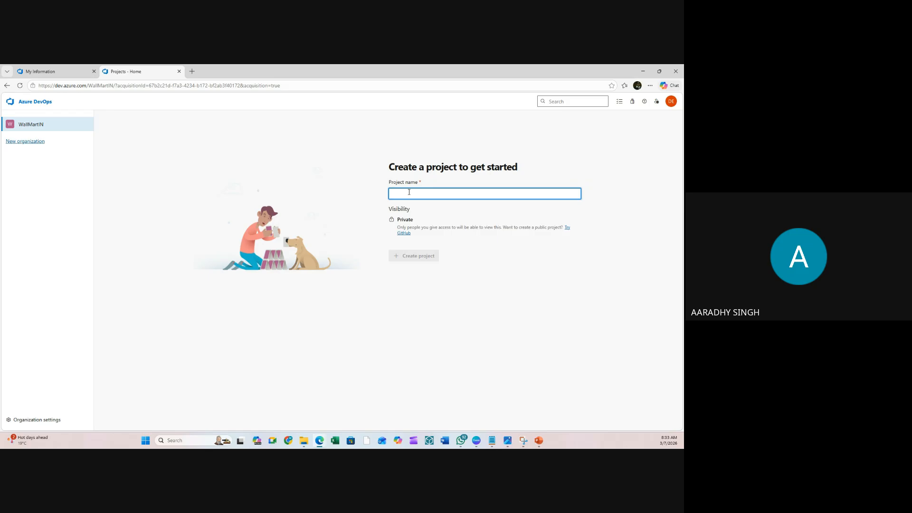
# - Create a project named TestProj, then return to WallMartIN and start another new project
pyautogui.write('kdjfl')
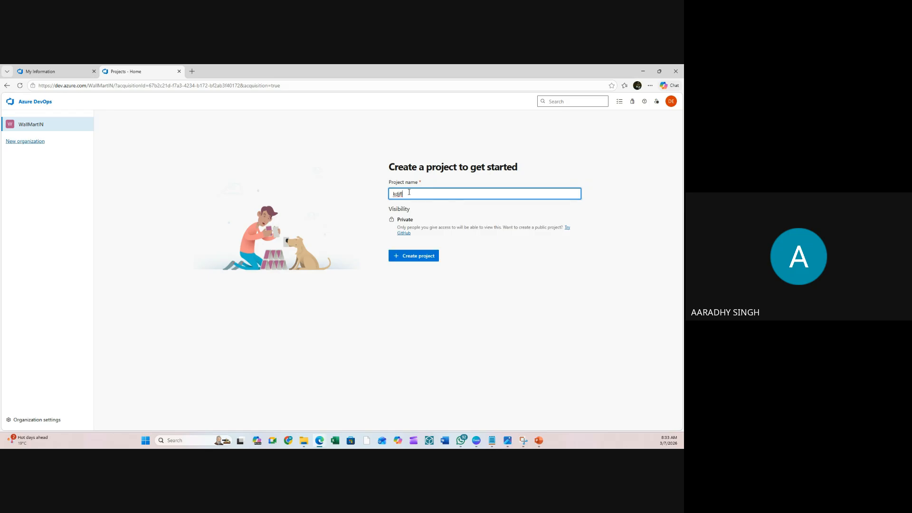
pyautogui.press('BackSpace')
pyautogui.press('BackSpace')
pyautogui.press('BackSpace')
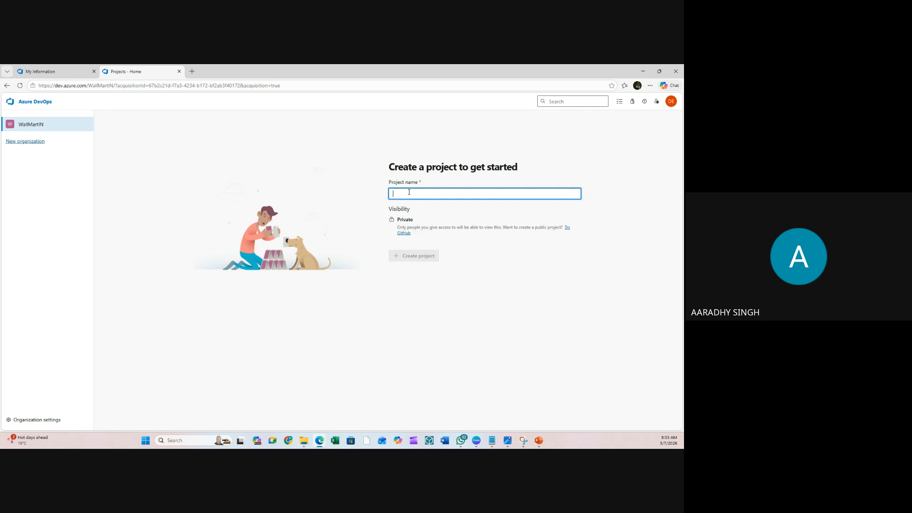
pyautogui.write('TEst')
pyautogui.press('BackSpace')
pyautogui.press('BackSpace')
pyautogui.write('estPro')
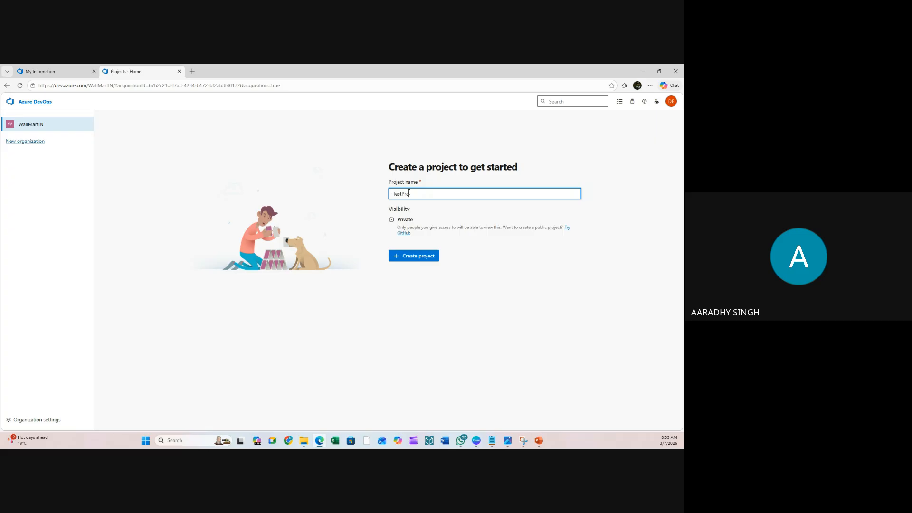
pyautogui.write('j')
pyautogui.click(422, 257)
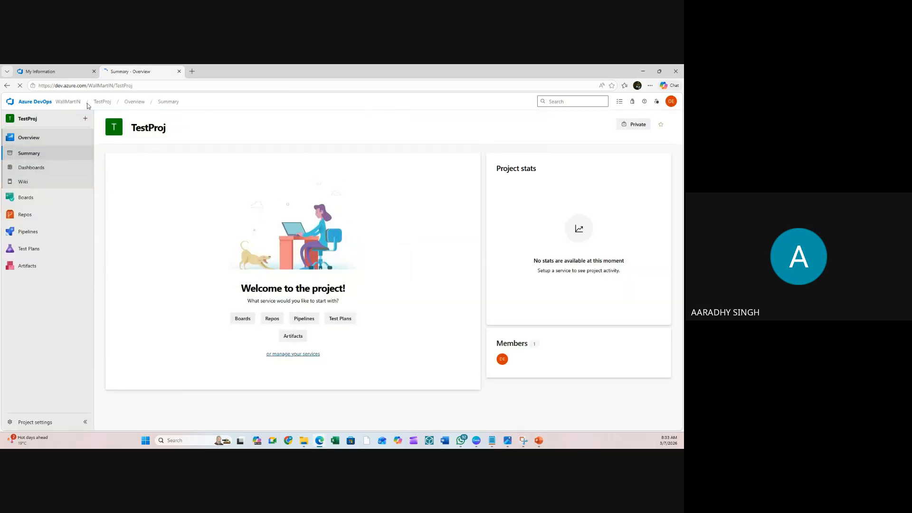
pyautogui.click(68, 102)
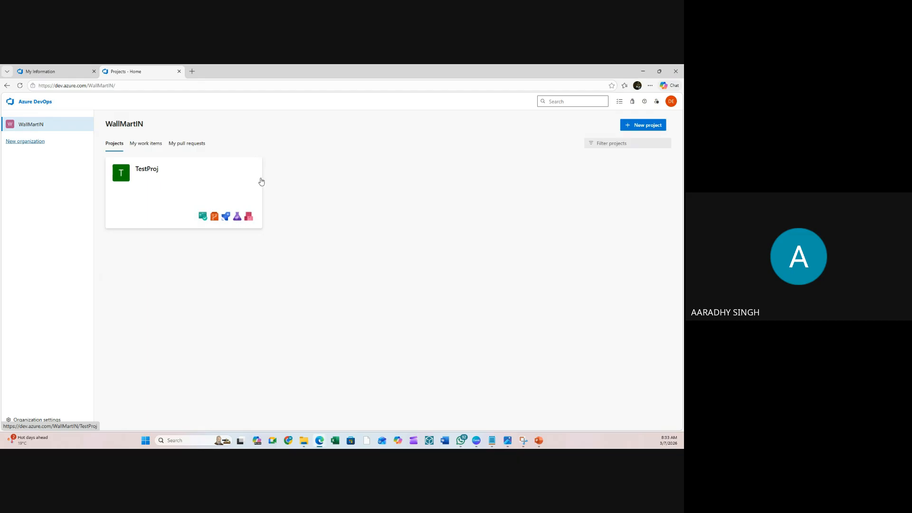
pyautogui.click(652, 126)
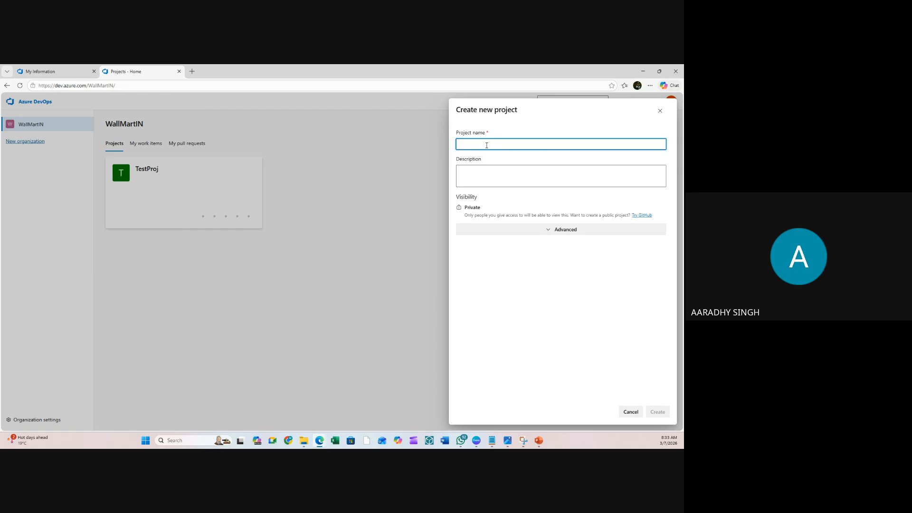
# - Enter ERP360 as the project name
pyautogui.write('ERP360')
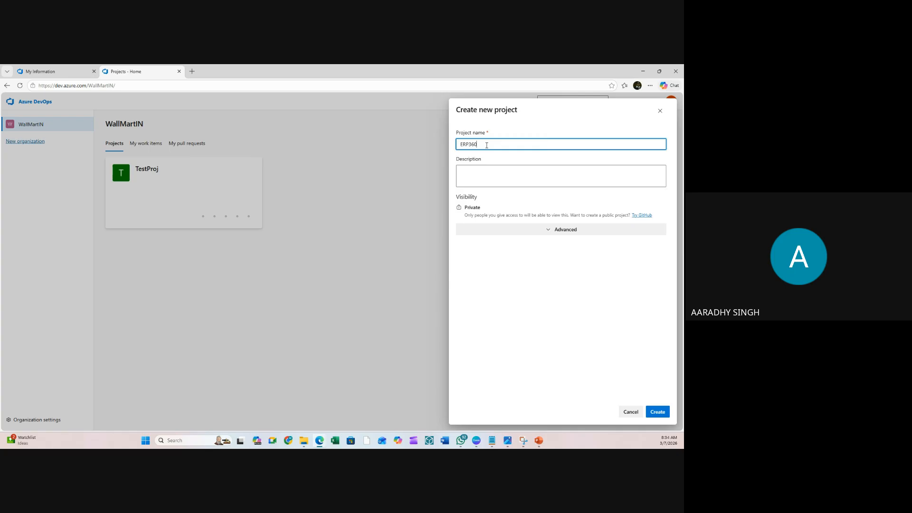
# - Expand Advanced settings for ERP360, leaving version control on Git
pyautogui.click(550, 231)
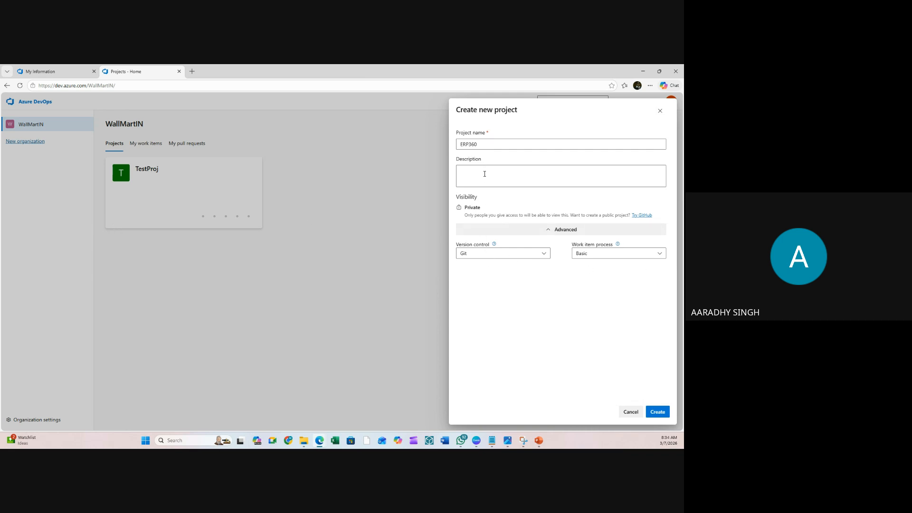
pyautogui.moveTo(480, 215); pyautogui.dragTo(506, 214)
pyautogui.click(504, 214)
pyautogui.click(487, 257)
pyautogui.click(487, 257)
# - Switch the ERP360 work item process to Scrum and create the project
pyautogui.click(583, 256)
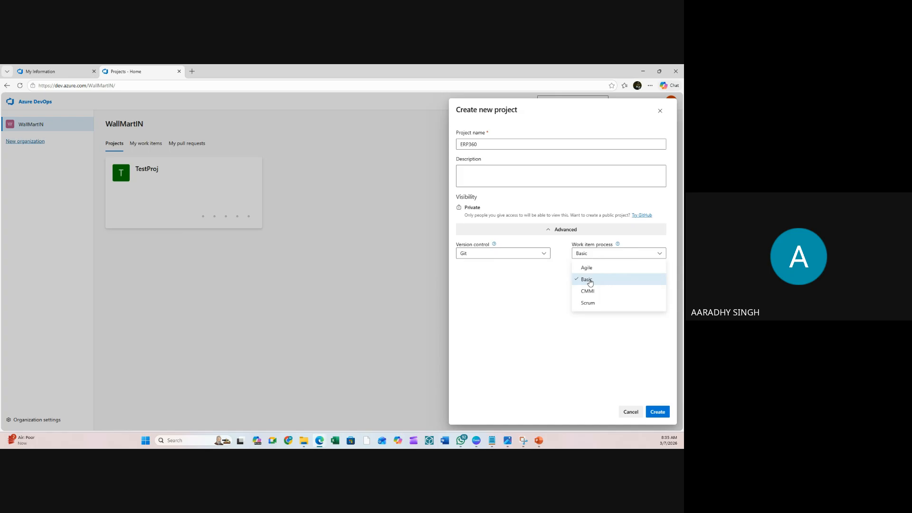
pyautogui.click(542, 275)
pyautogui.click(597, 255)
pyautogui.click(592, 292)
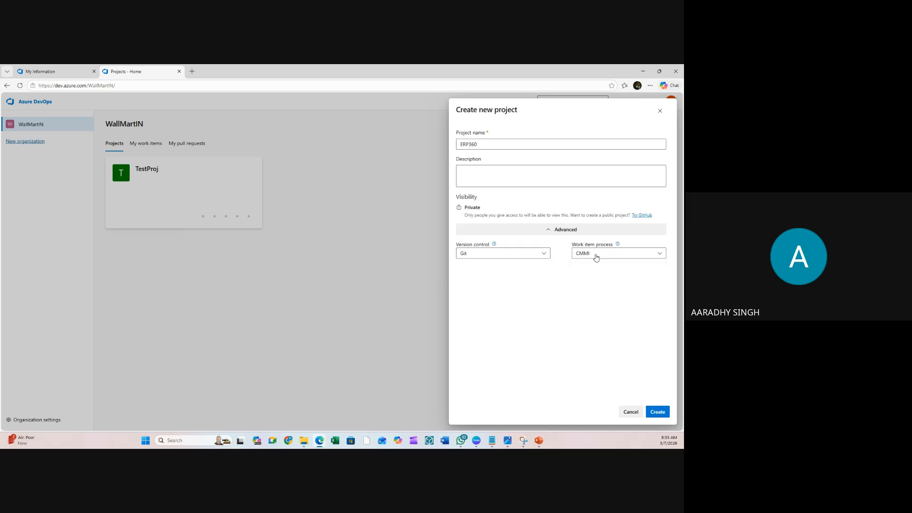
pyautogui.click(596, 256)
pyautogui.click(589, 307)
pyautogui.click(592, 256)
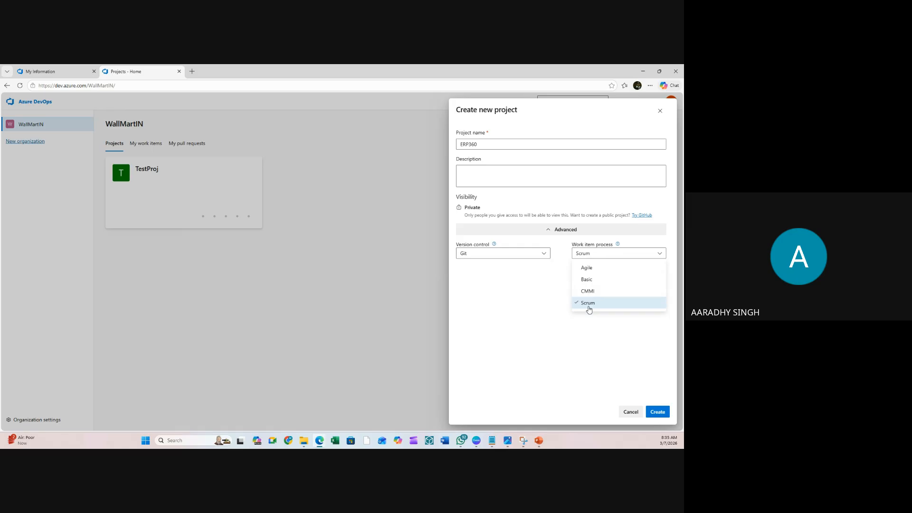
pyautogui.click(540, 303)
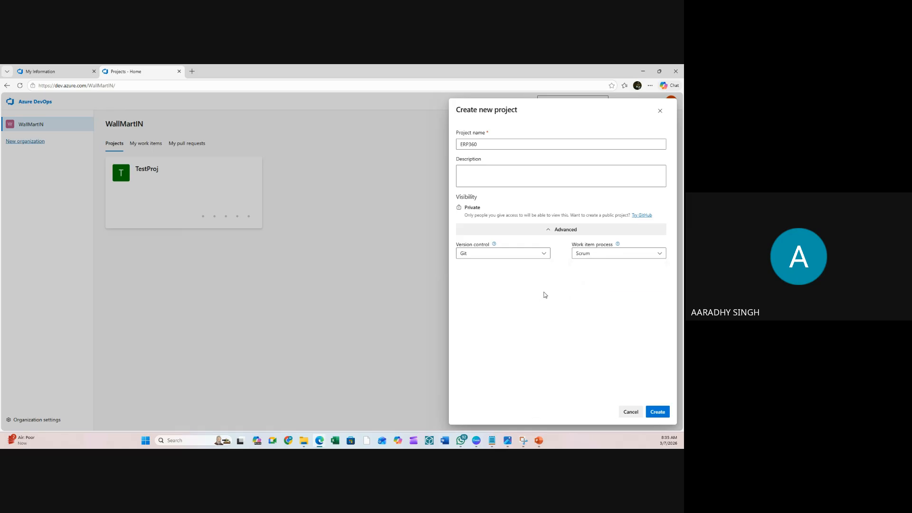
pyautogui.click(600, 255)
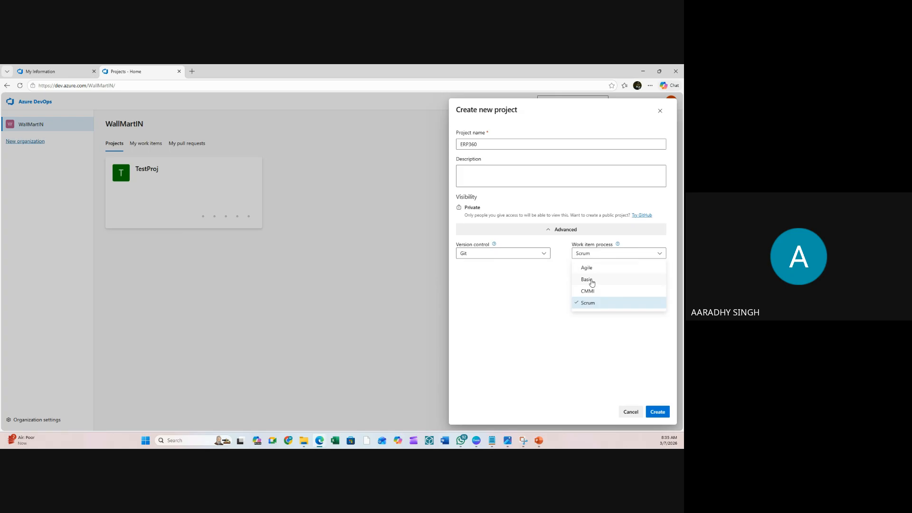
pyautogui.click(557, 283)
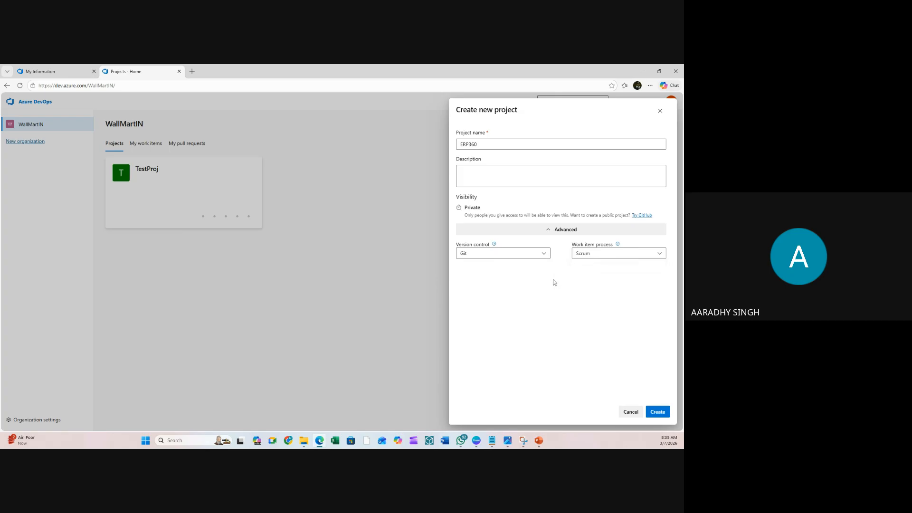
pyautogui.click(660, 413)
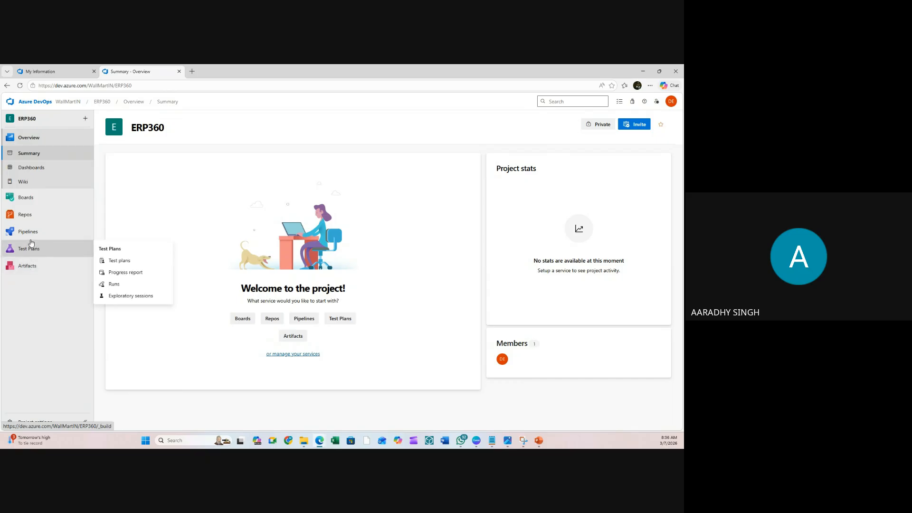
pyautogui.moveTo(42, 214)
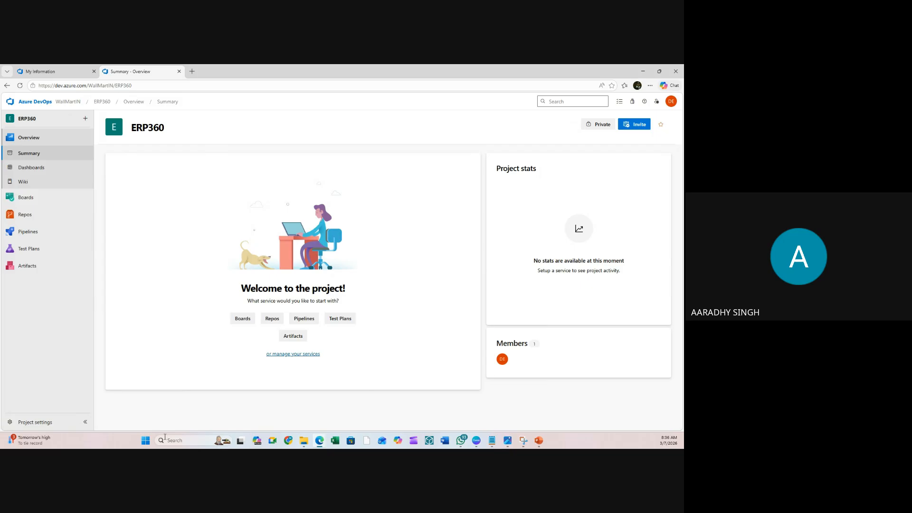
# - Launch Excel from a Start menu search for 'ex' and start a new blank workbook
pyautogui.click(145, 441)
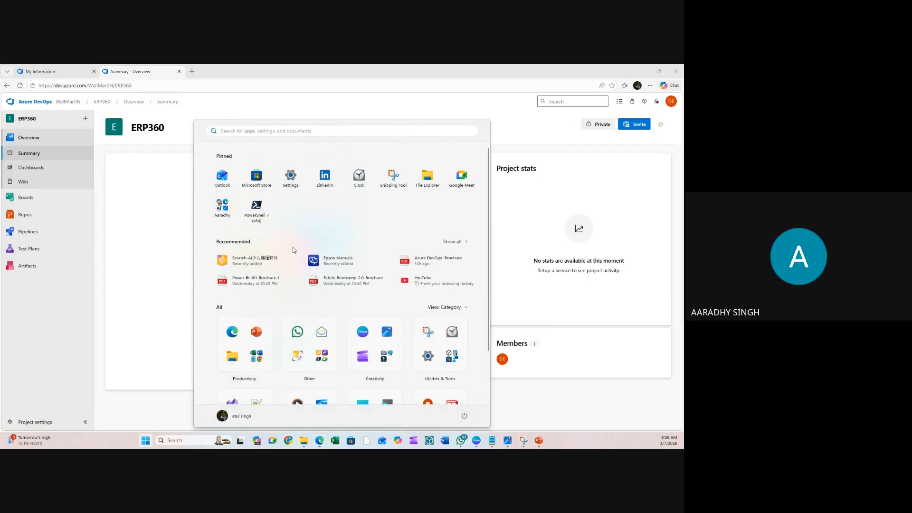
pyautogui.write('ex')
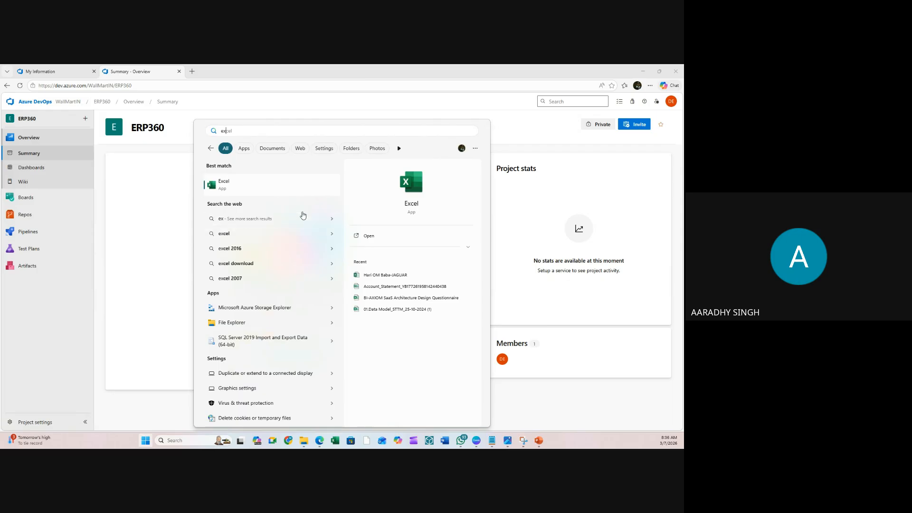
pyautogui.click(240, 191)
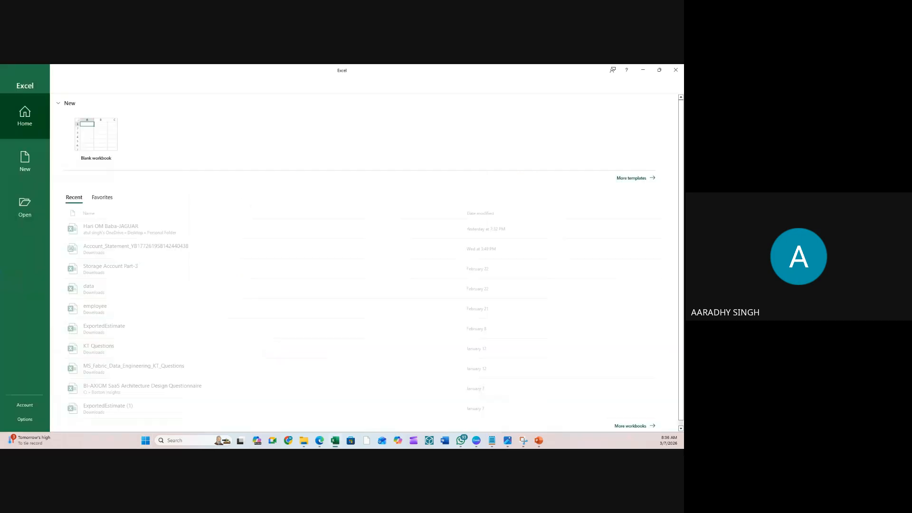
pyautogui.click(105, 140)
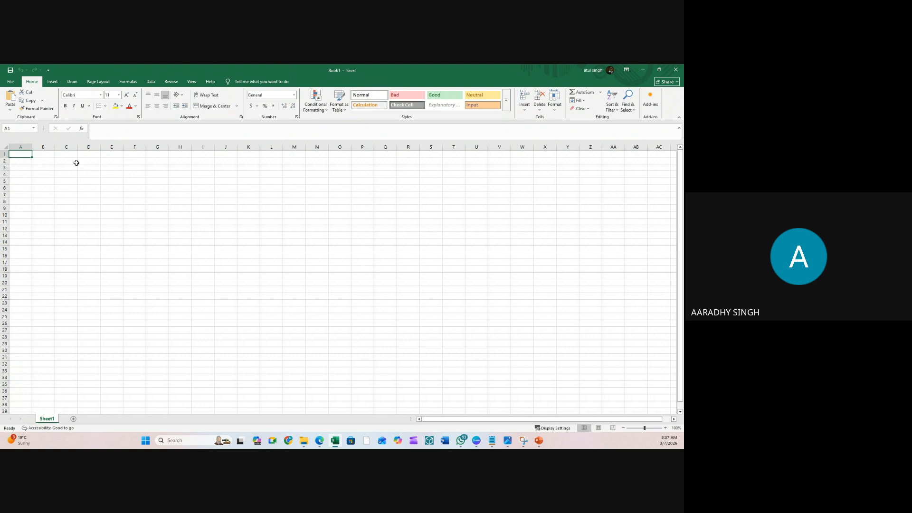
# - Widen column A of Book1's Sheet1 to about 157 pixels
pyautogui.click(43, 170)
pyautogui.click(23, 198)
pyautogui.click(31, 147)
pyautogui.click(24, 162)
pyautogui.moveTo(36, 148); pyautogui.dragTo(75, 147)
pyautogui.click(43, 212)
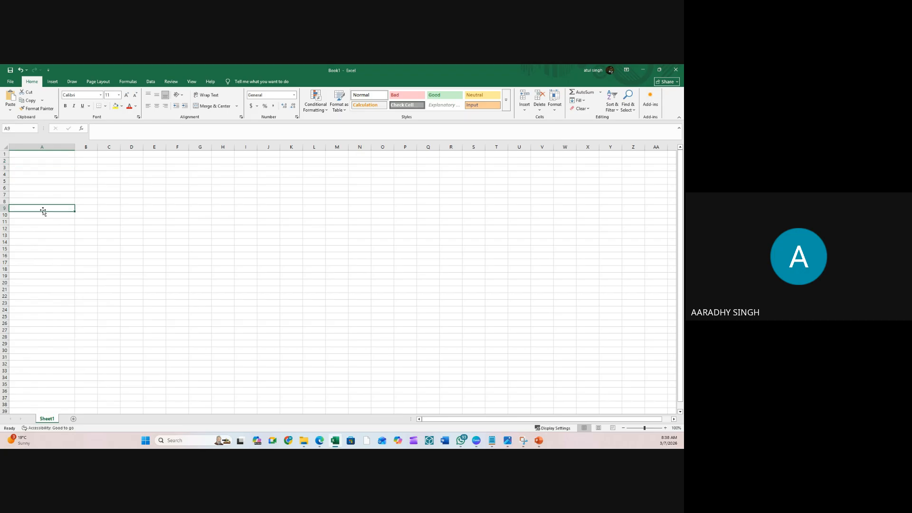
# - Enter EPIC in cell A9
pyautogui.write('EPIC')
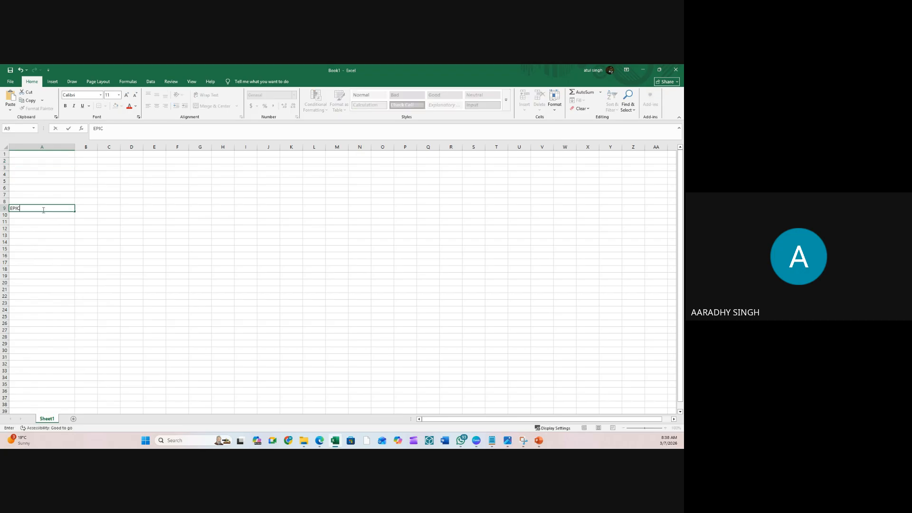
pyautogui.press('Return')
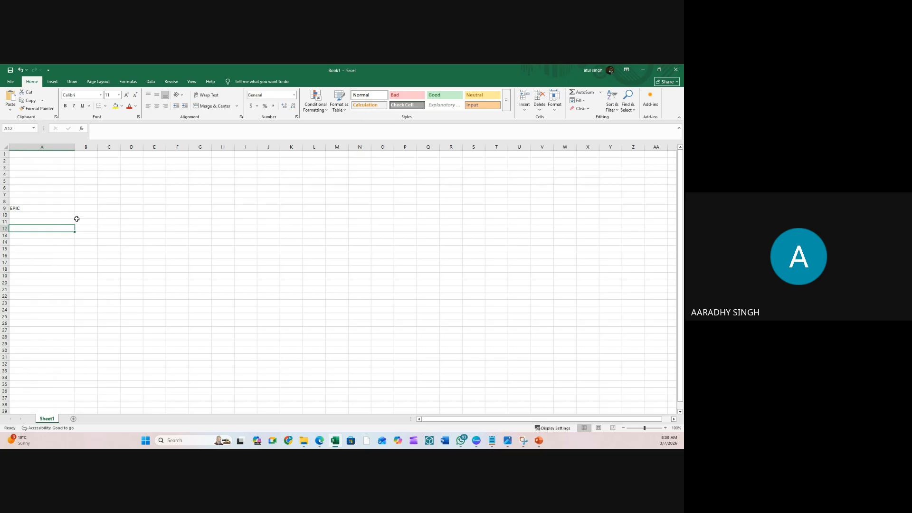
pyautogui.click(32, 208)
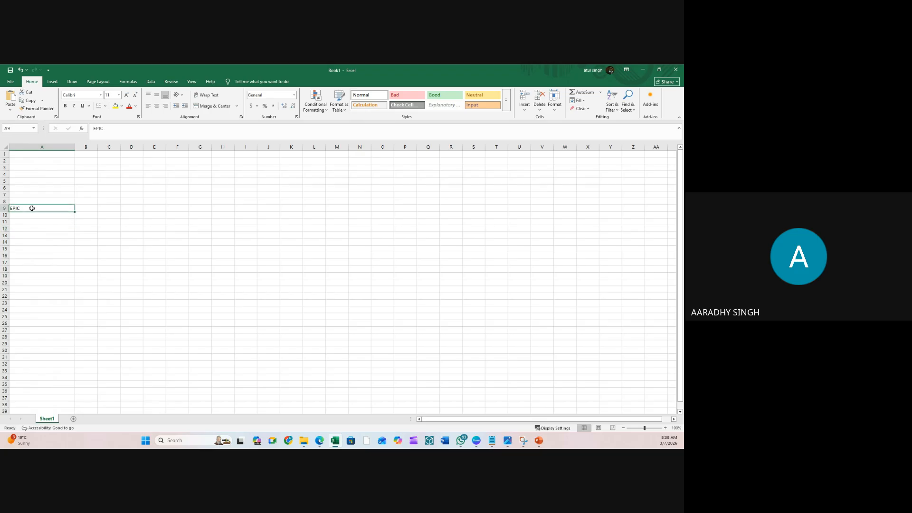
pyautogui.click(84, 208)
pyautogui.click(83, 217)
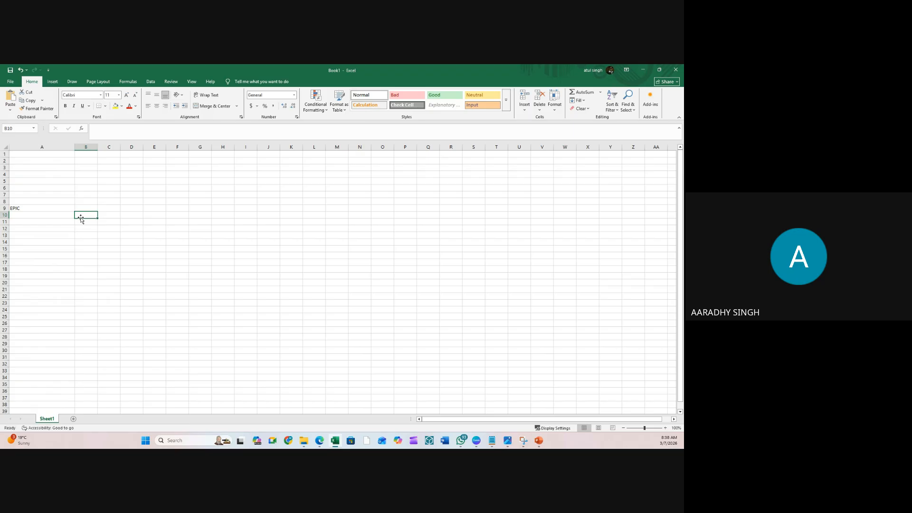
# - Enter Feature1 in B10 and copy it into B17 and B26
pyautogui.write('FE')
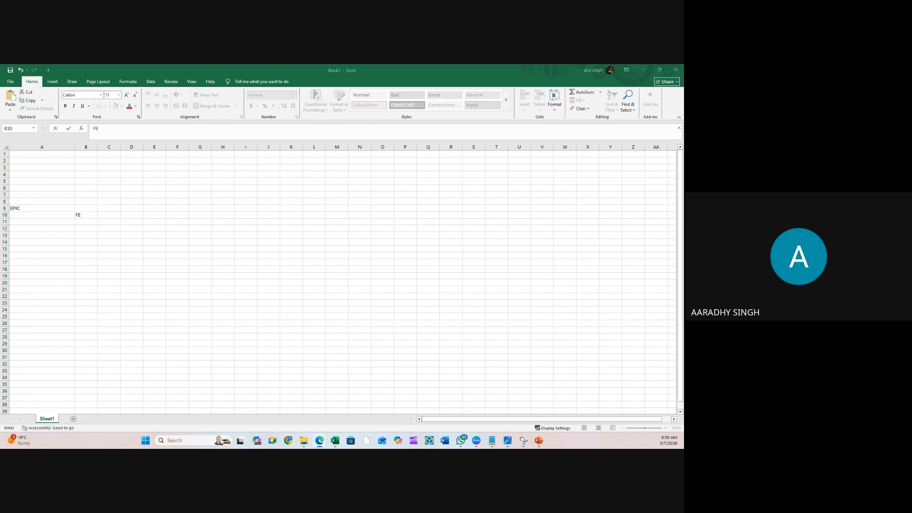
pyautogui.click(90, 215)
pyautogui.write('ature1')
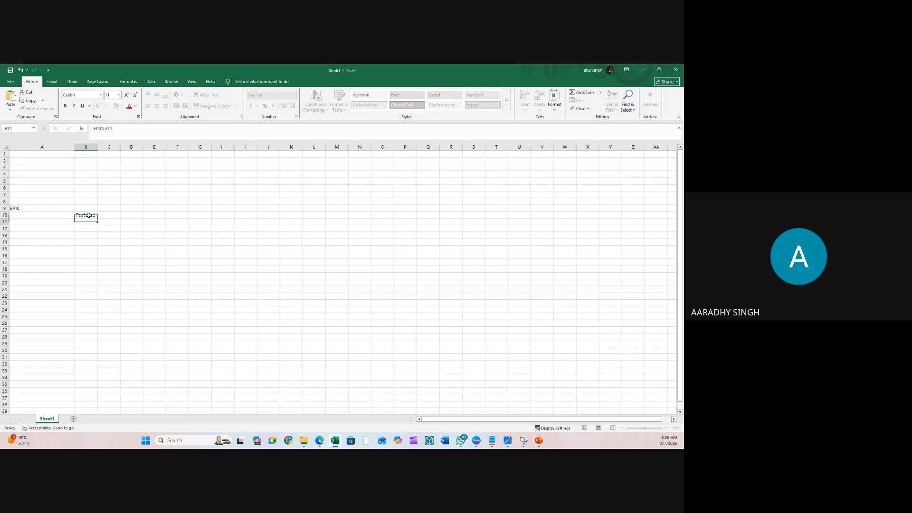
pyautogui.hotkey('ctrl', 'Return')
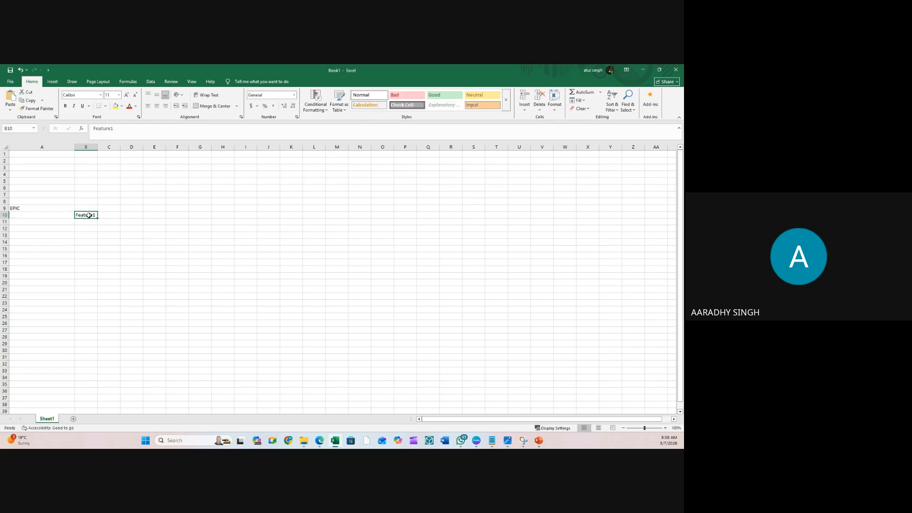
pyautogui.hotkey('ctrl', 'c')
pyautogui.click(89, 262)
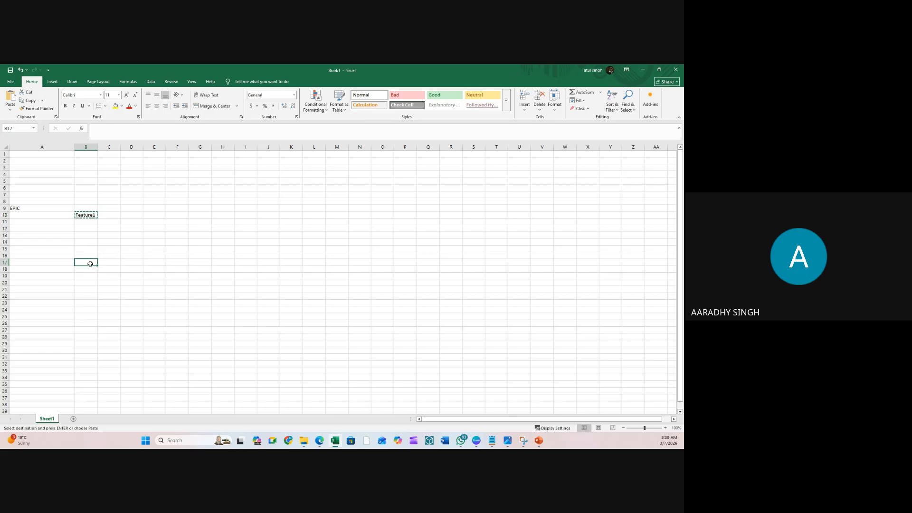
pyautogui.hotkey('ctrl', 'v')
pyautogui.click(85, 310)
pyautogui.click(86, 323)
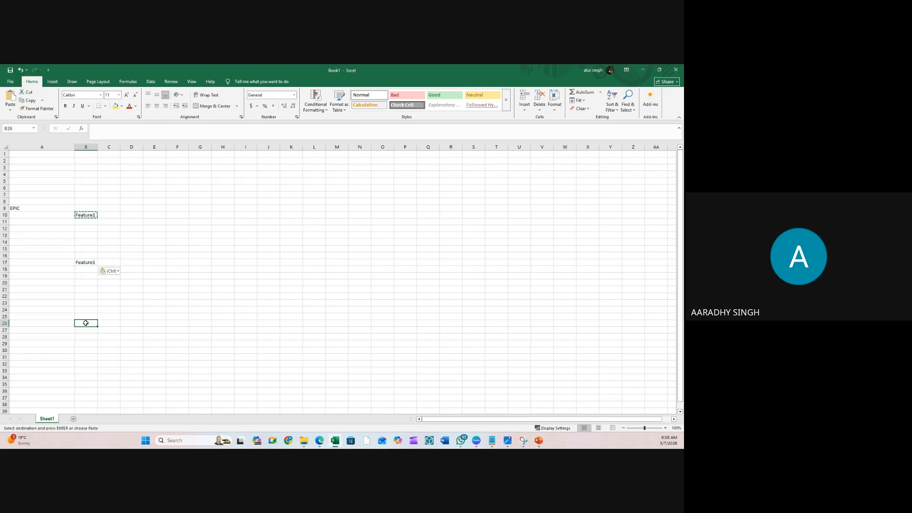
pyautogui.hotkey('ctrl', 'v')
# - Rename the copies to Feature3 in B26 and Feature2 in B17, then select C11
pyautogui.click(121, 129)
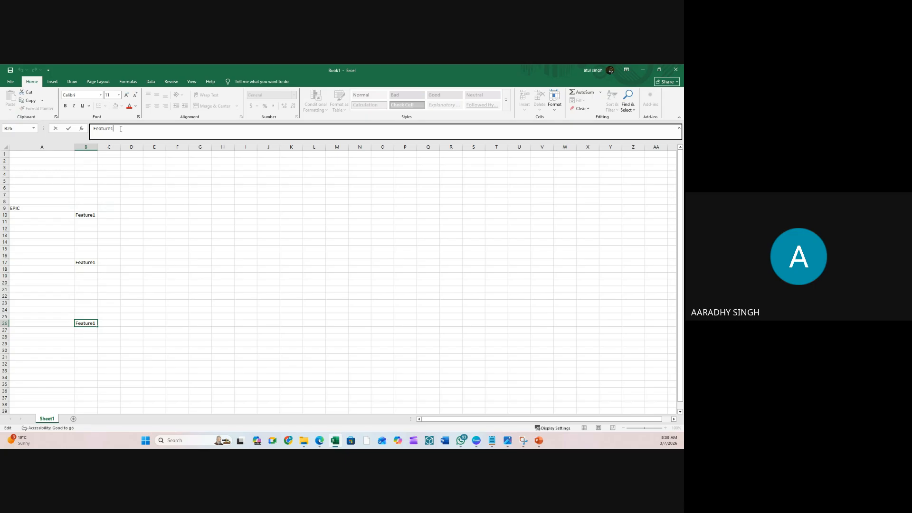
pyautogui.press('Return')
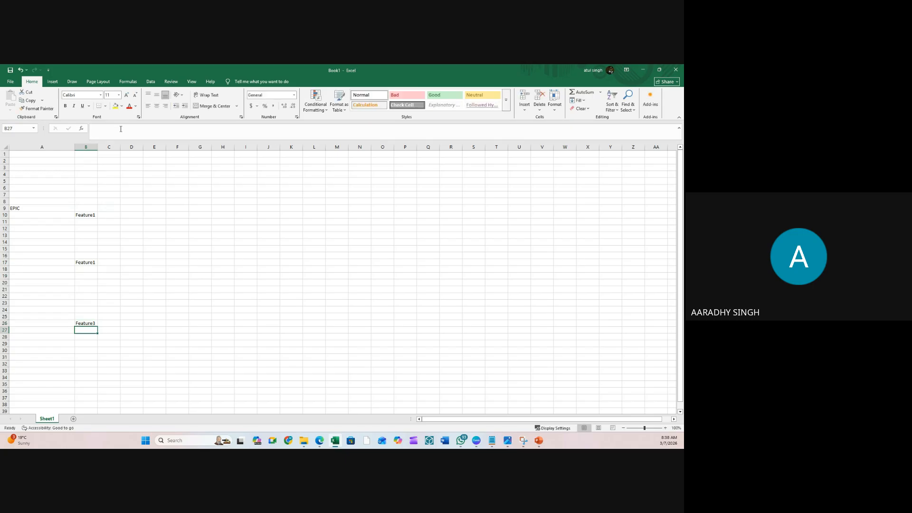
pyautogui.press('Up')
pyautogui.press('Up')
pyautogui.press('Up')
pyautogui.press('Up')
pyautogui.press('Up')
pyautogui.press('Up')
pyautogui.press('Up')
pyautogui.press('Up')
pyautogui.press('Up')
pyautogui.press('Up')
pyautogui.click(128, 127)
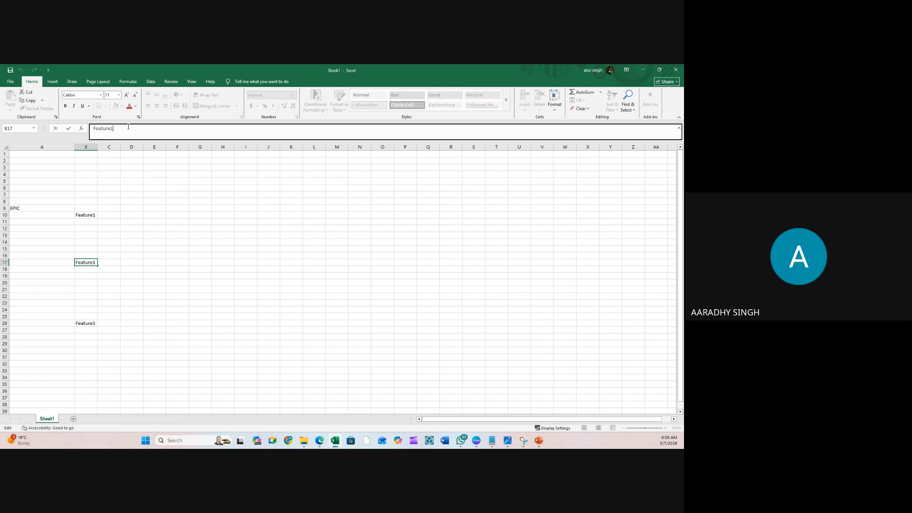
pyautogui.write('2')
pyautogui.click(69, 129)
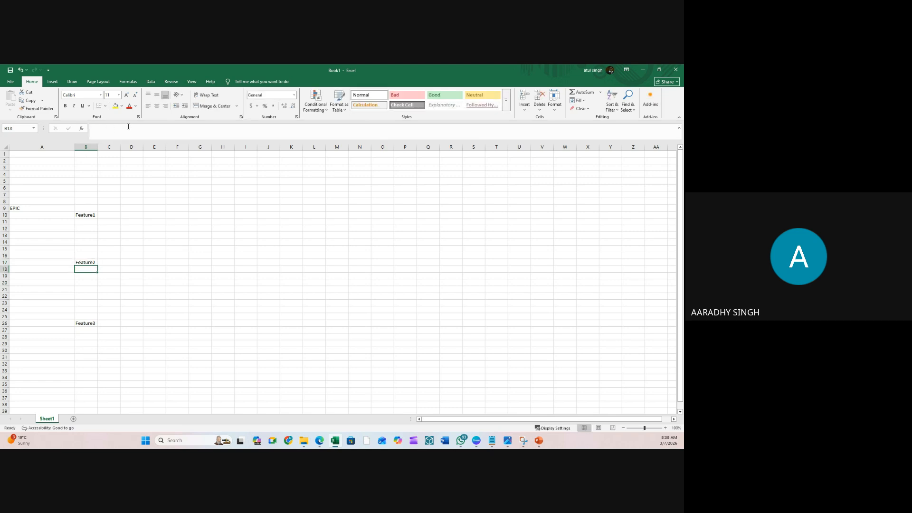
pyautogui.click(106, 229)
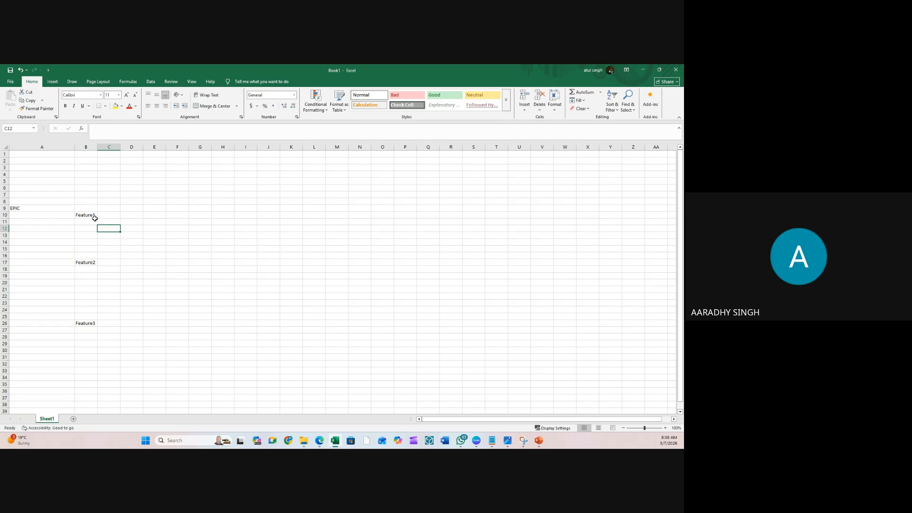
pyautogui.click(104, 221)
# - Enter User story 1, 2 and 3 in C11, C14 and C18
pyautogui.write('User story 1')
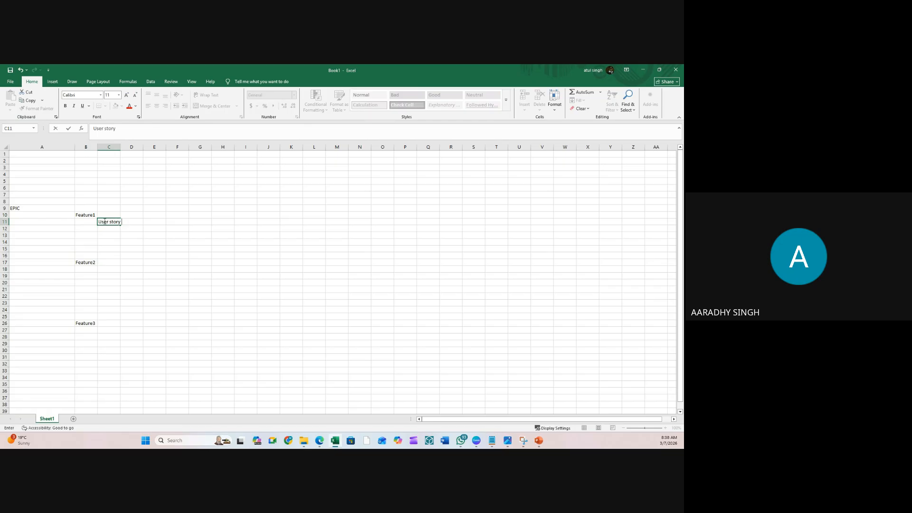
pyautogui.press('Return')
pyautogui.press('Return')
pyautogui.press('Return')
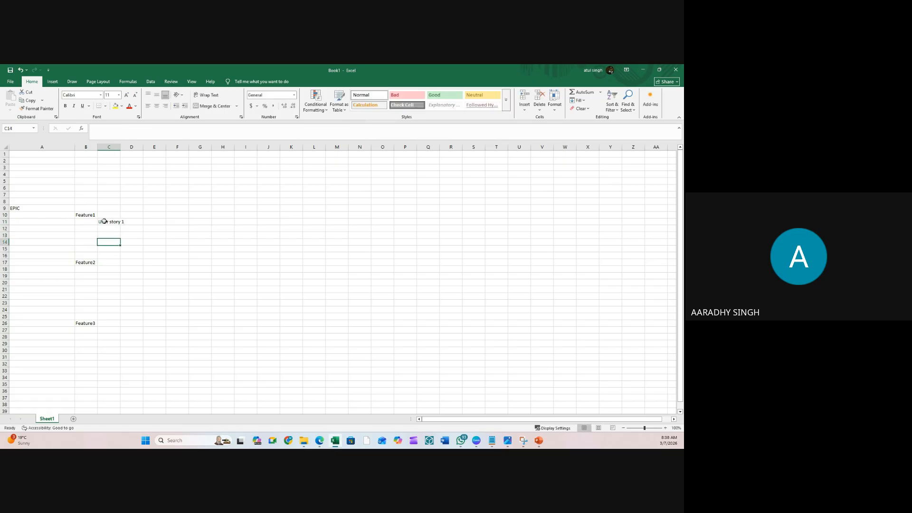
pyautogui.write('User')
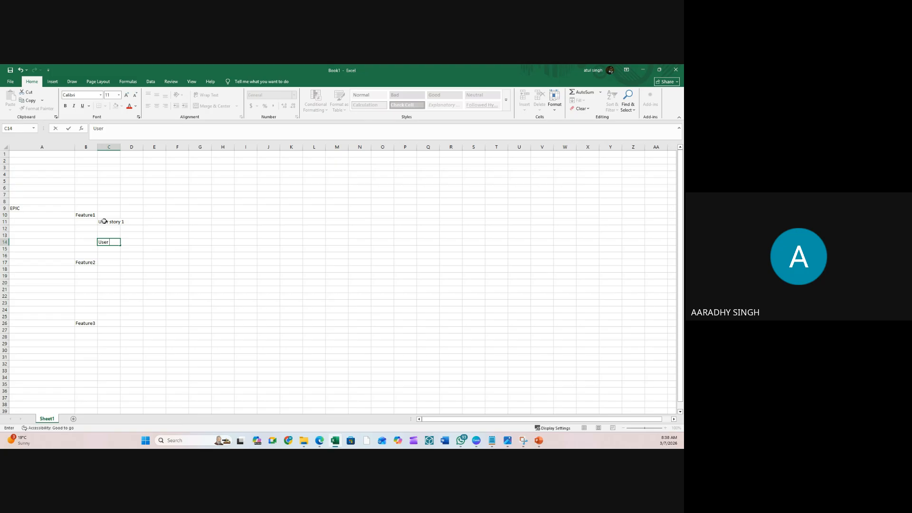
pyautogui.write(' stroy')
pyautogui.write('ry')
pyautogui.write(' 2')
pyautogui.click(192, 272)
pyautogui.click(108, 273)
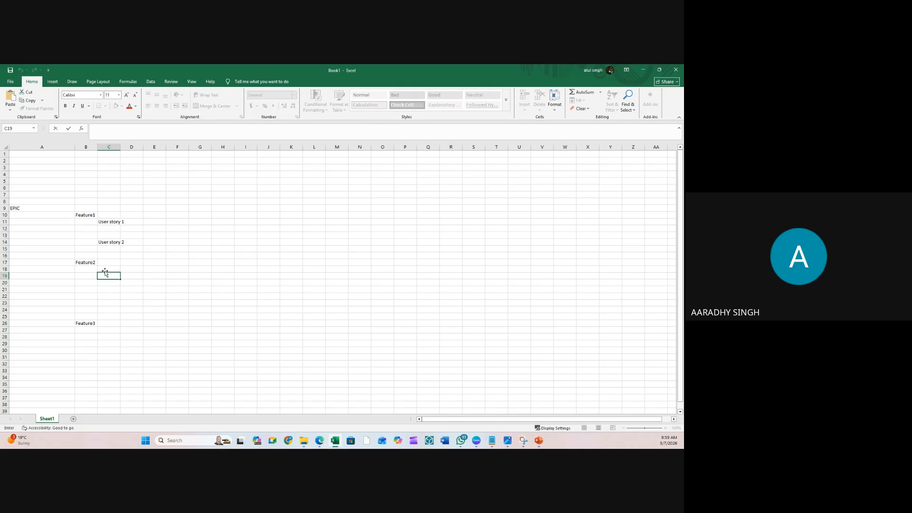
pyautogui.press('Up')
pyautogui.press('Up')
pyautogui.press('Up')
pyautogui.doubleClick(105, 272)
pyautogui.hotkey('ctrl', 'v')
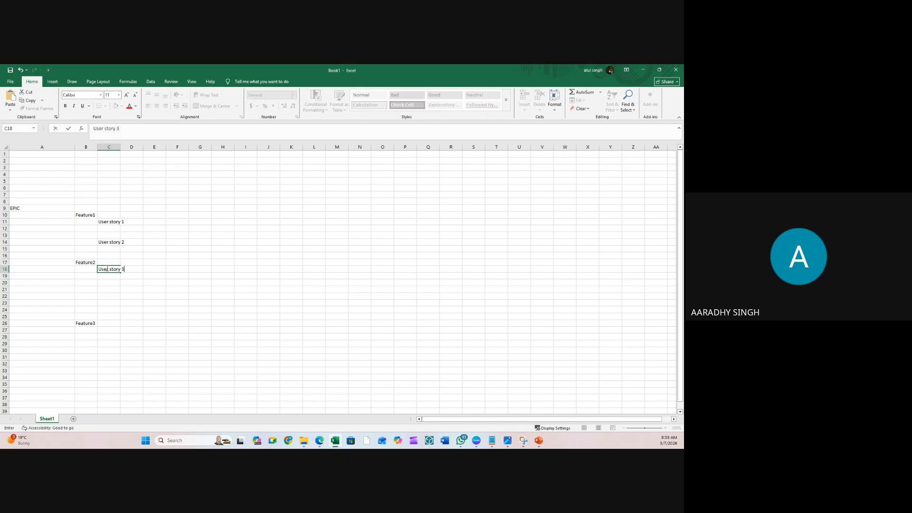
pyautogui.press('Return')
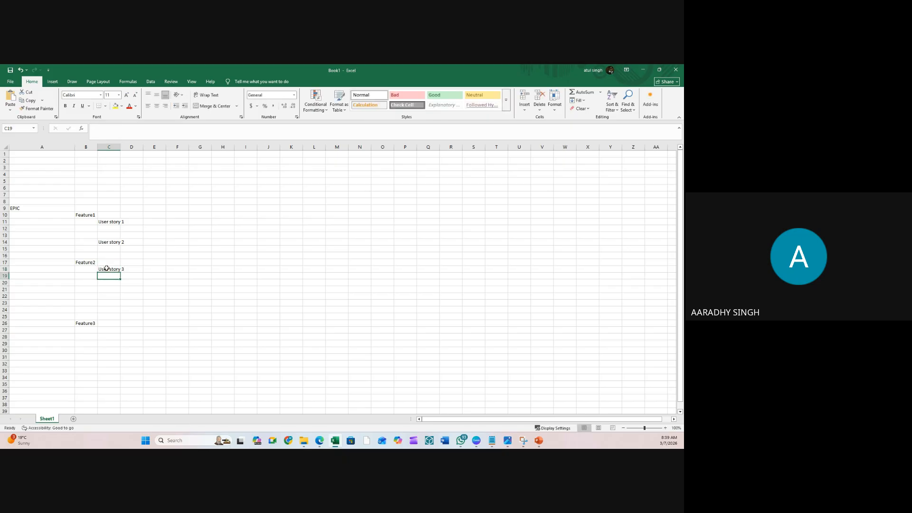
# - Enter User story 4, 5 and 6 in C22, C27 and C31
pyautogui.doubleClick(108, 296)
pyautogui.hotkey('ctrl', 'v')
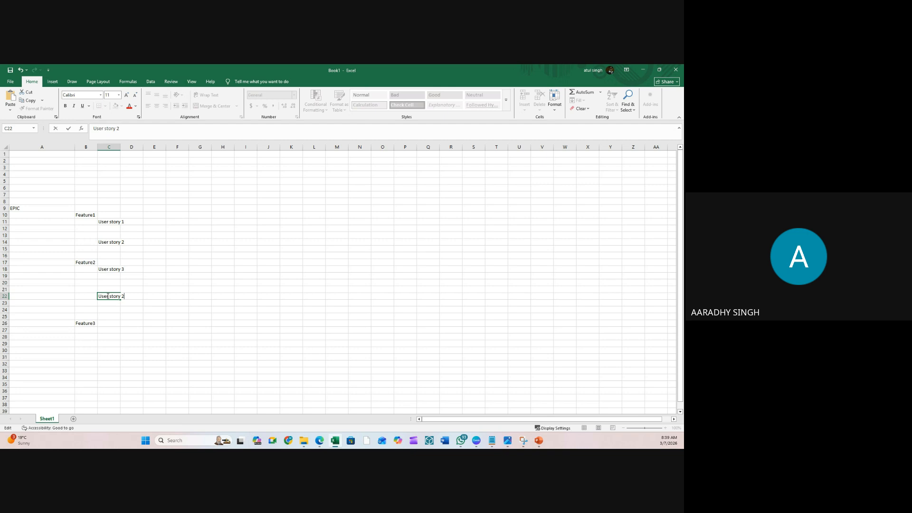
pyautogui.write('4')
pyautogui.press('Return')
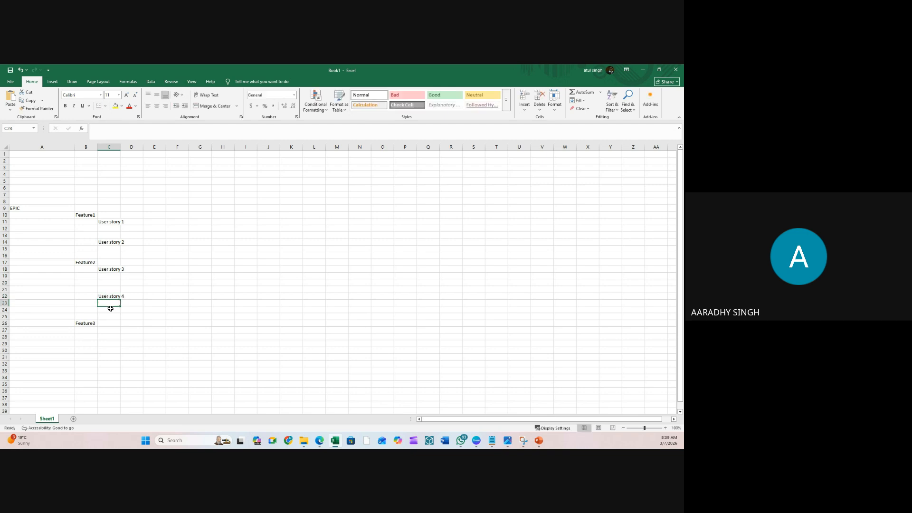
pyautogui.click(102, 330)
pyautogui.doubleClick(102, 329)
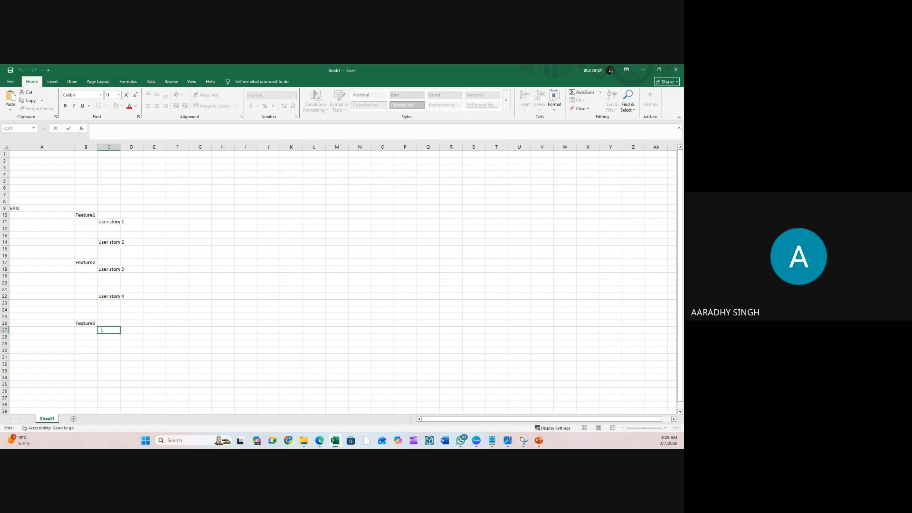
pyautogui.hotkey('ctrl', 'v')
pyautogui.press('Down')
pyautogui.press('Down')
pyautogui.press('Down')
pyautogui.press('Down')
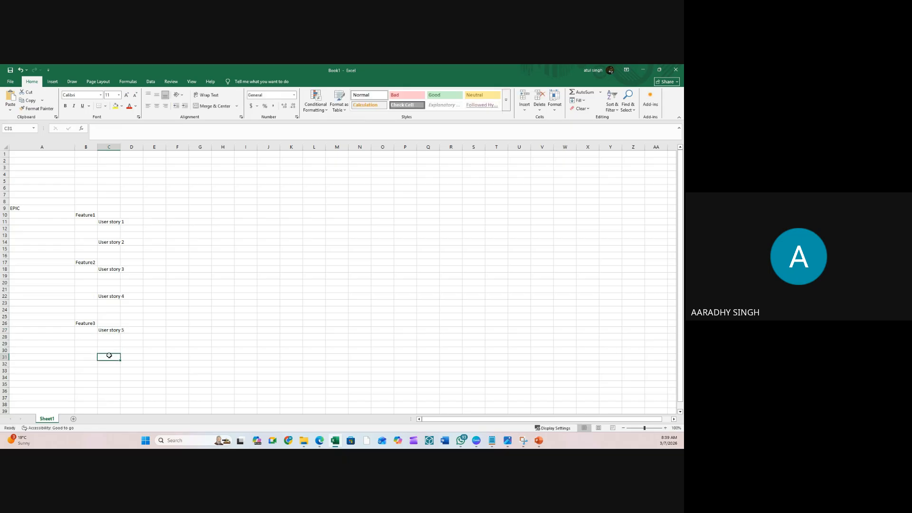
pyautogui.doubleClick(109, 355)
pyautogui.write('User story 6')
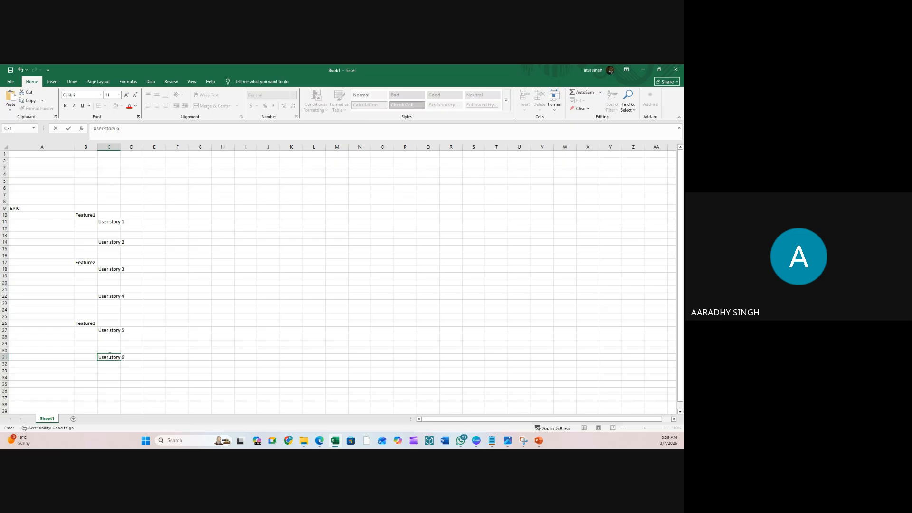
pyautogui.press('Return')
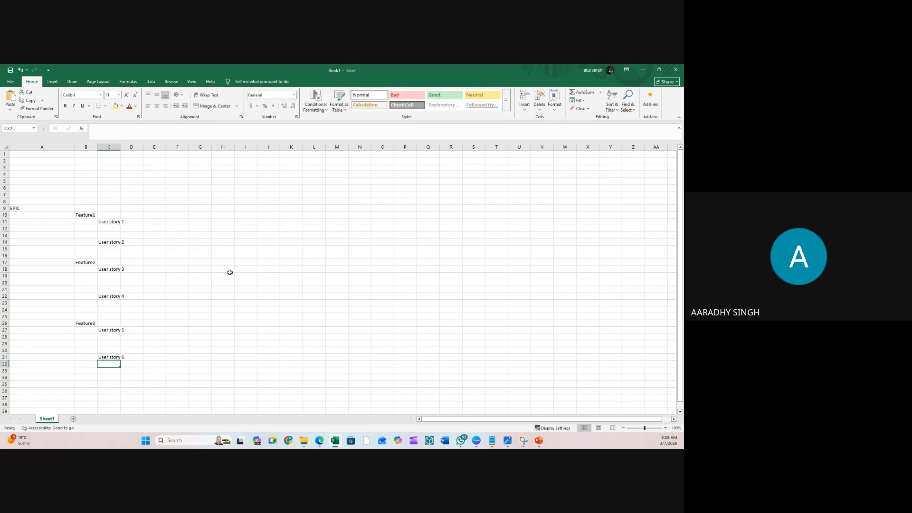
# - Autofit column C to the user story labels
pyautogui.moveTo(85, 217); pyautogui.dragTo(82, 317)
pyautogui.click(177, 248)
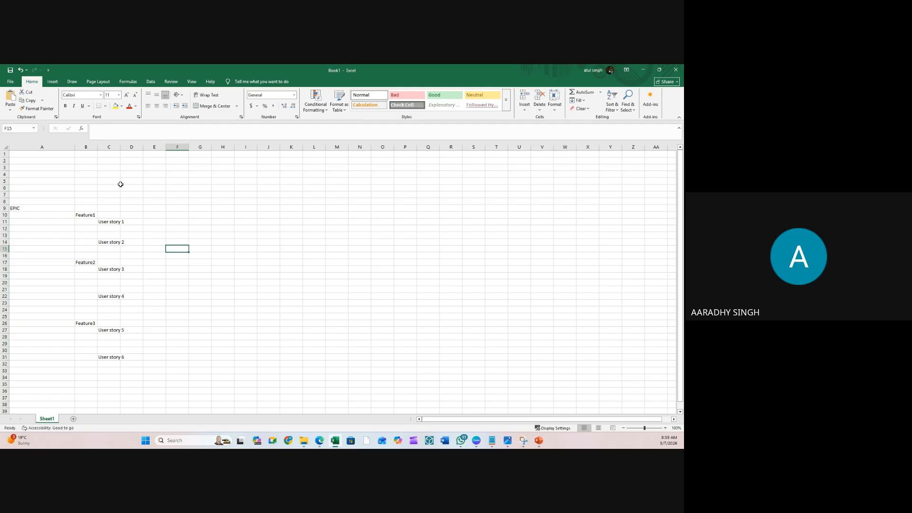
pyautogui.doubleClick(120, 147)
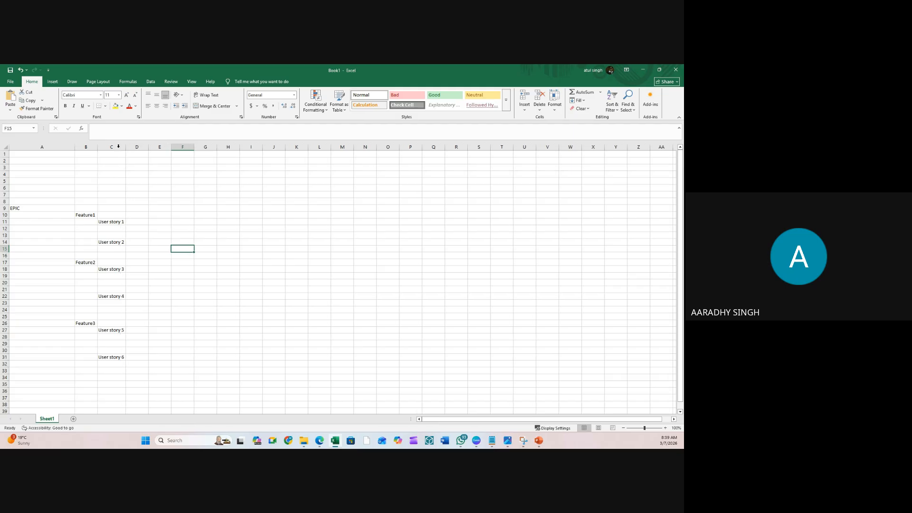
# - Enter Task 1–4 in D12:D13 and D15:D16 under User stories 1 and 2
pyautogui.click(136, 229)
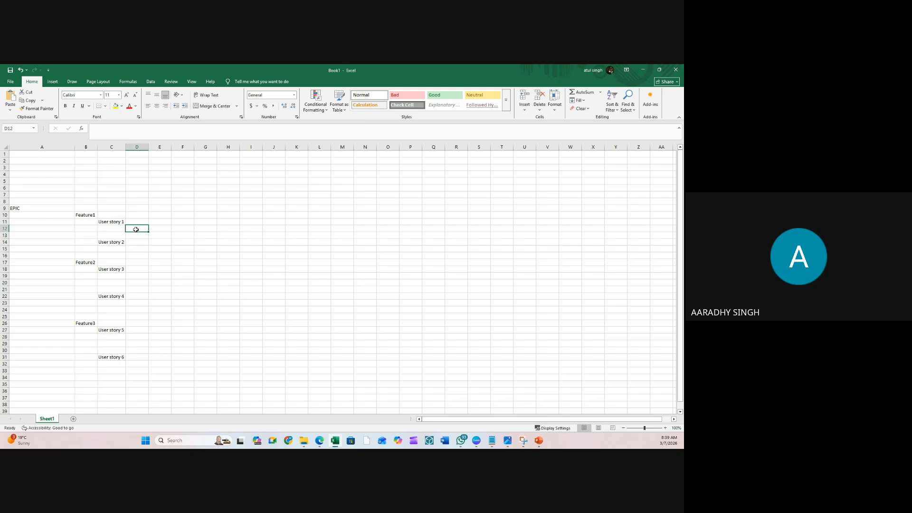
pyautogui.write('Task')
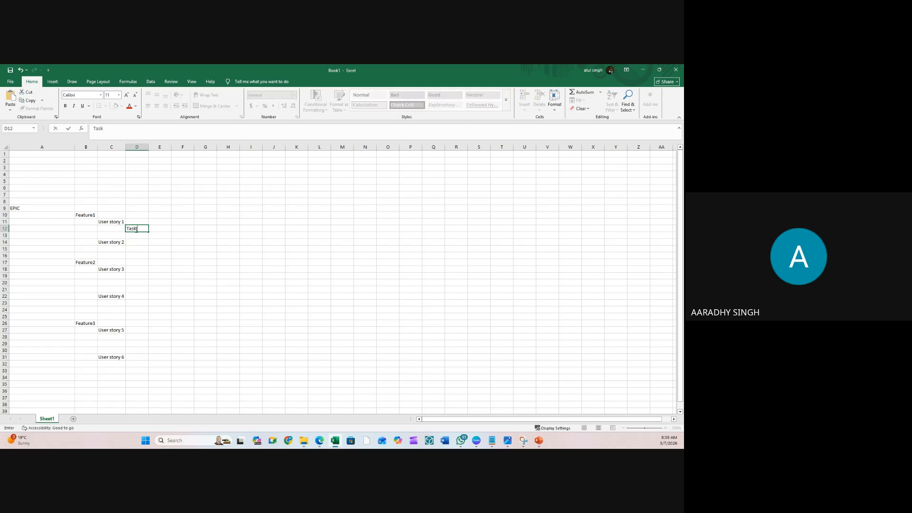
pyautogui.write(' 1')
pyautogui.press('Return')
pyautogui.write('Task 2')
pyautogui.press('Return')
pyautogui.press('Return')
pyautogui.write('Task')
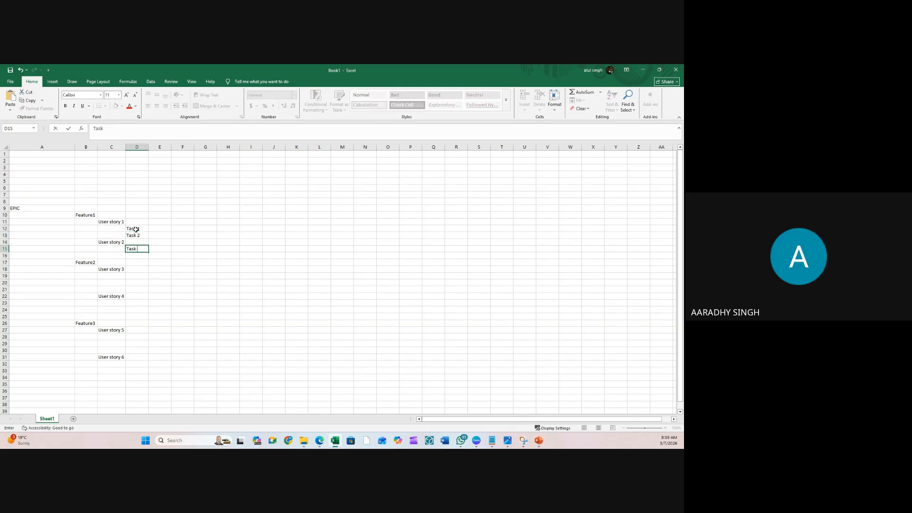
pyautogui.write(' 3')
pyautogui.press('Return')
pyautogui.write('Task 4')
pyautogui.press('Return')
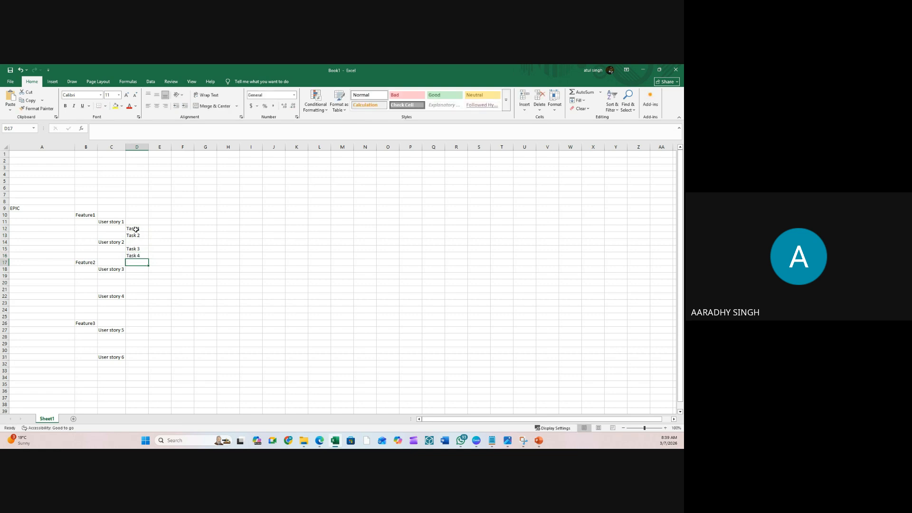
# - Enter Task 5–10 in D19:D21 and D23:D25 under User stories 3 and 4
pyautogui.click(141, 275)
pyautogui.write('Task')
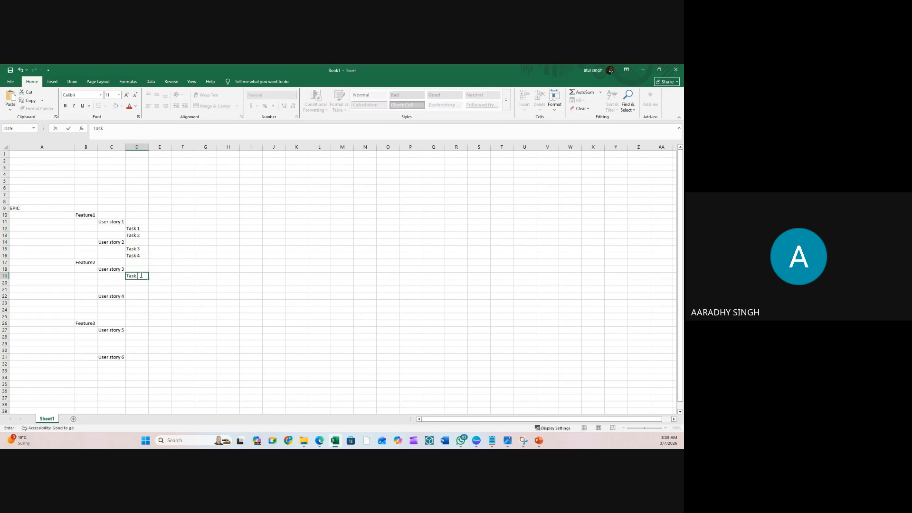
pyautogui.write(' 5')
pyautogui.press('Return')
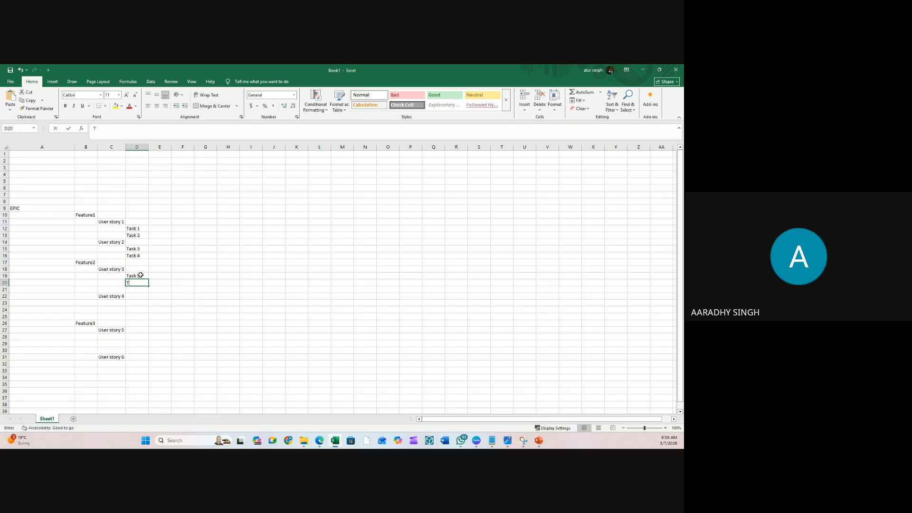
pyautogui.write('Task')
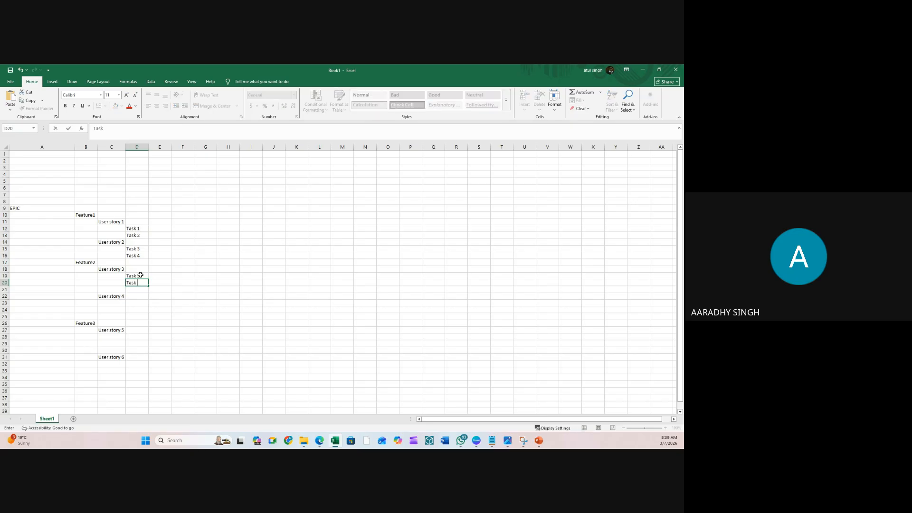
pyautogui.write(' 6')
pyautogui.press('Return')
pyautogui.write('Task 7')
pyautogui.press('Return')
pyautogui.press('Return')
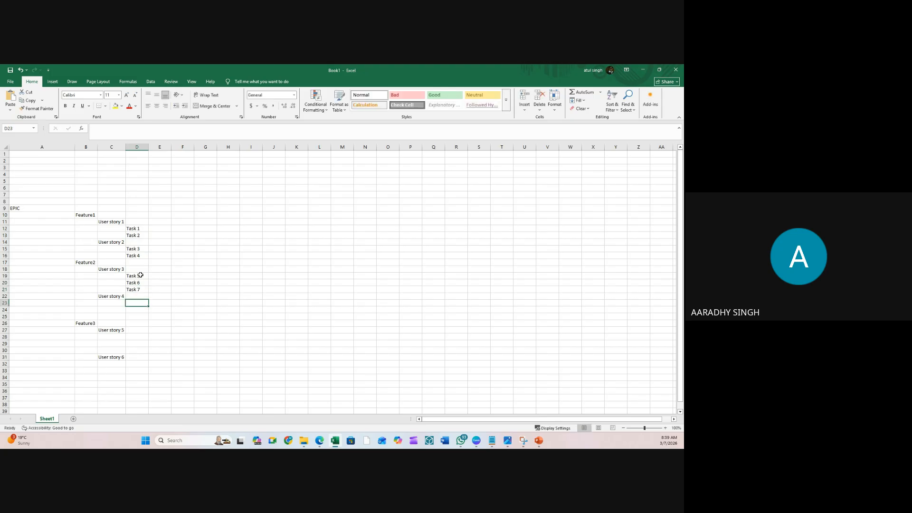
pyautogui.write('TAsk 8')
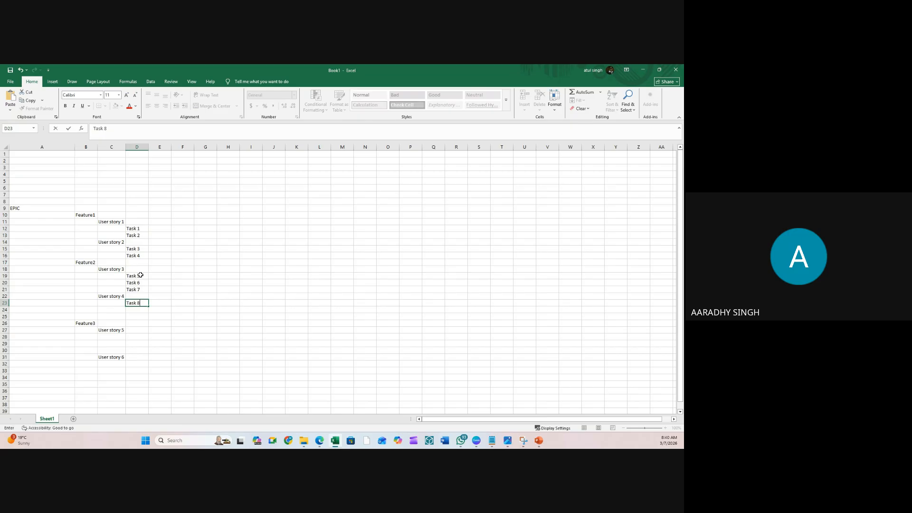
pyautogui.press('Return')
pyautogui.write('Task 9')
pyautogui.press('Return')
pyautogui.write('Task')
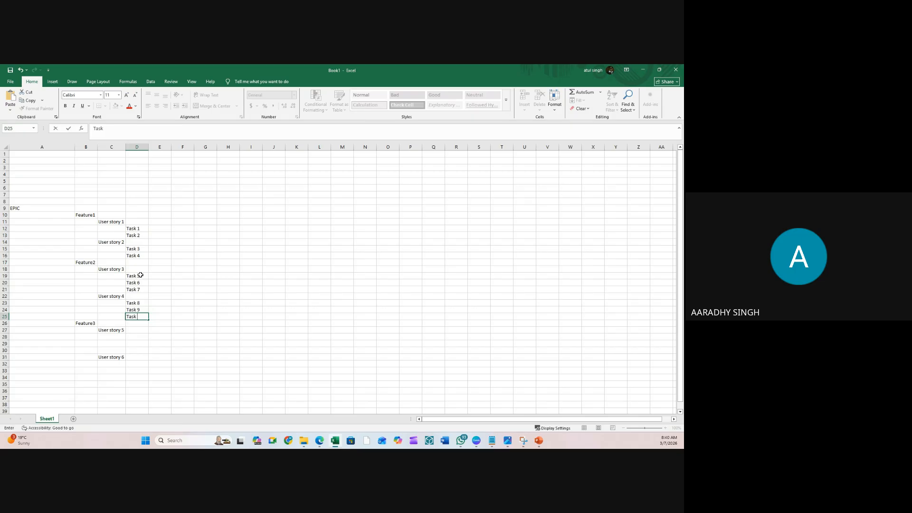
pyautogui.press('Return')
# - Delete the Feature3 block with User stories 5 and 6 from B26 downward
pyautogui.click(274, 309)
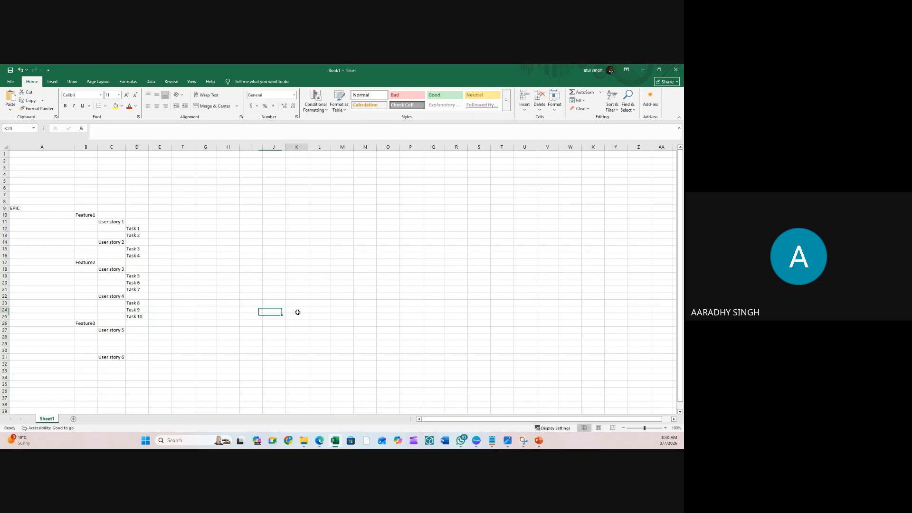
pyautogui.moveTo(85, 323); pyautogui.dragTo(179, 377)
pyautogui.press('Delete')
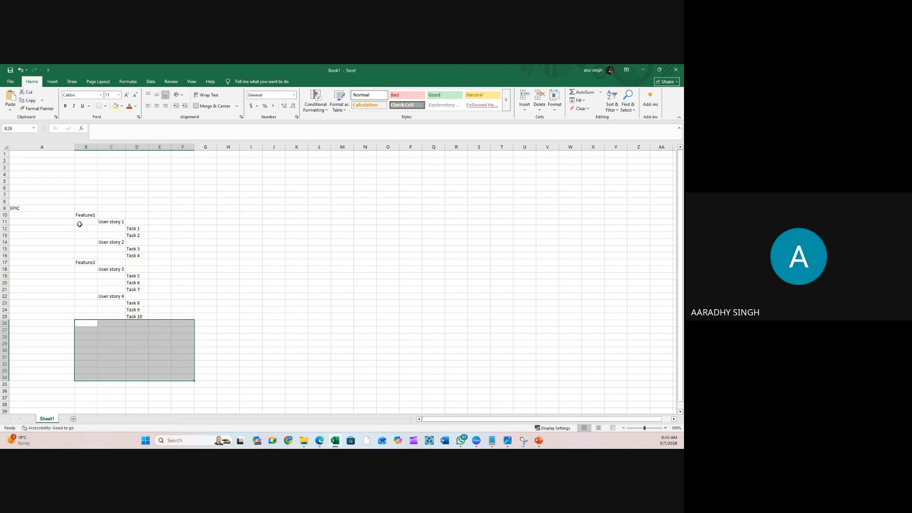
# - Fit column A to EPIC and delete empty rows 1–7 so EPIC moves to A2
pyautogui.doubleClick(74, 147)
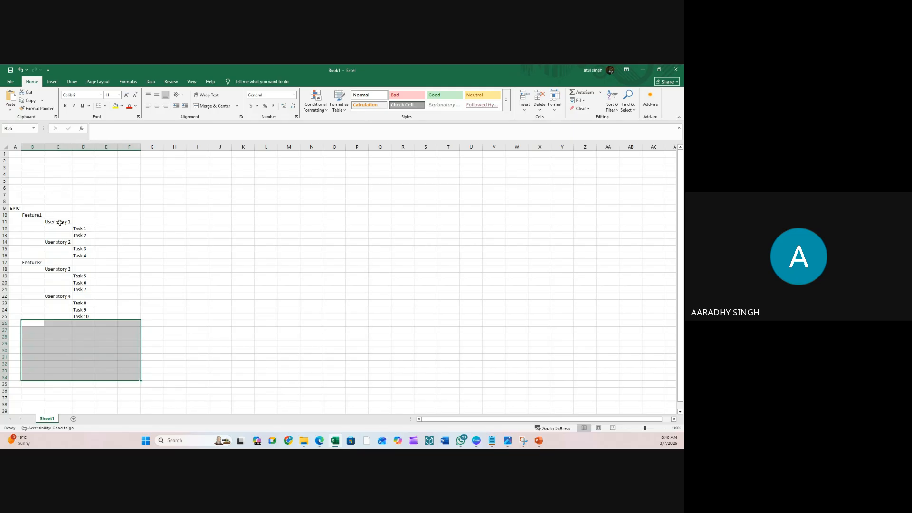
pyautogui.moveTo(79, 228); pyautogui.dragTo(87, 233)
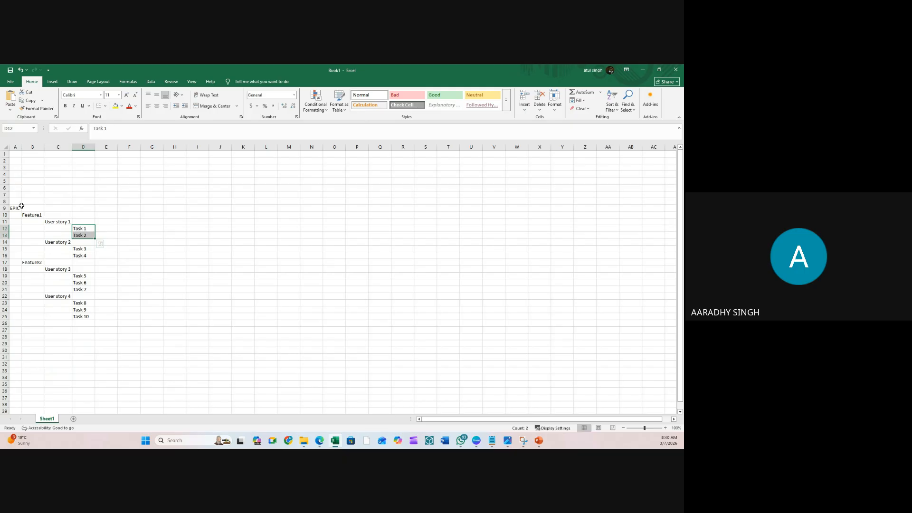
pyautogui.moveTo(4, 201); pyautogui.dragTo(5, 153)
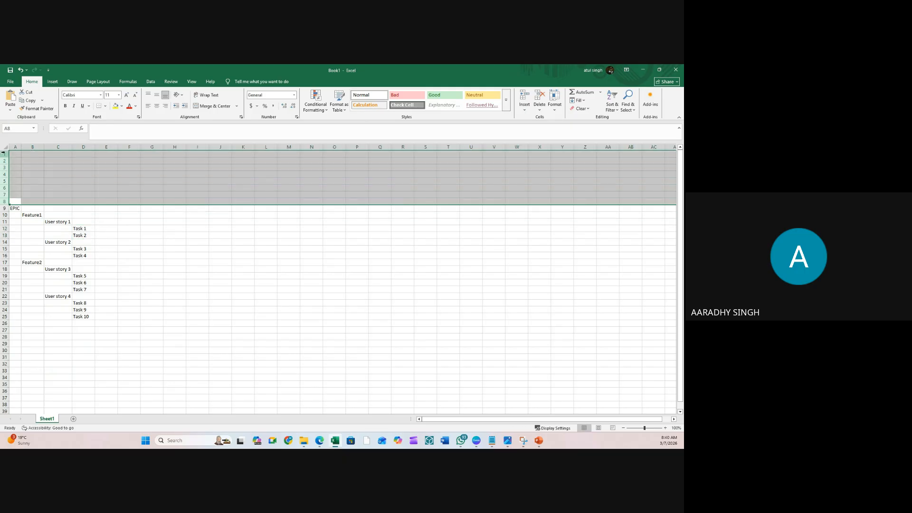
pyautogui.rightClick(5, 153)
pyautogui.click(146, 220)
pyautogui.click(47, 209)
pyautogui.moveTo(4, 195); pyautogui.dragTo(4, 153)
pyautogui.rightClick(4, 154)
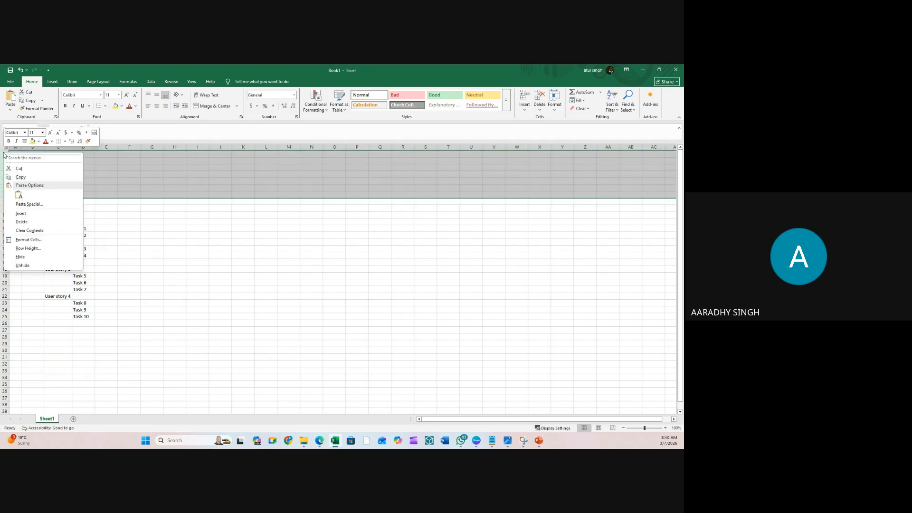
pyautogui.click(22, 222)
pyautogui.click(205, 208)
# - Drag column A wider now that EPIC sits in A2
pyautogui.click(129, 161)
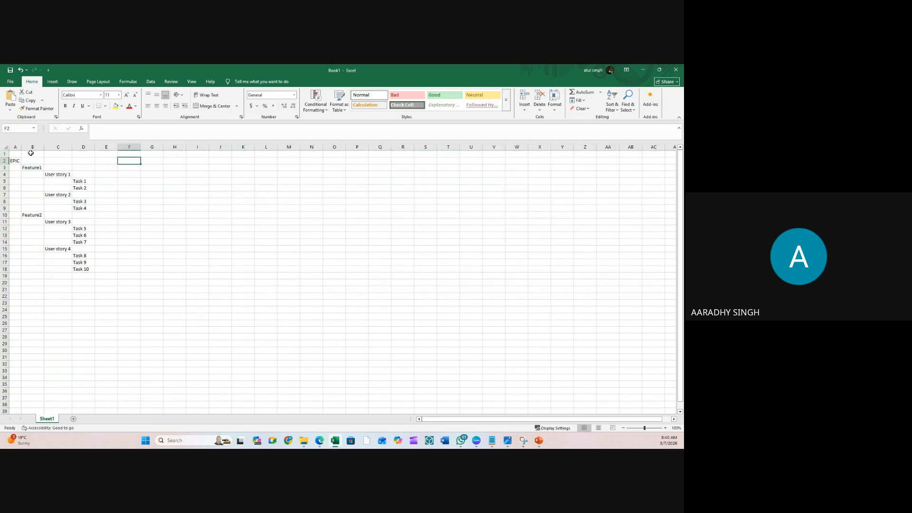
pyautogui.moveTo(21, 148); pyautogui.dragTo(36, 148)
pyautogui.click(79, 162)
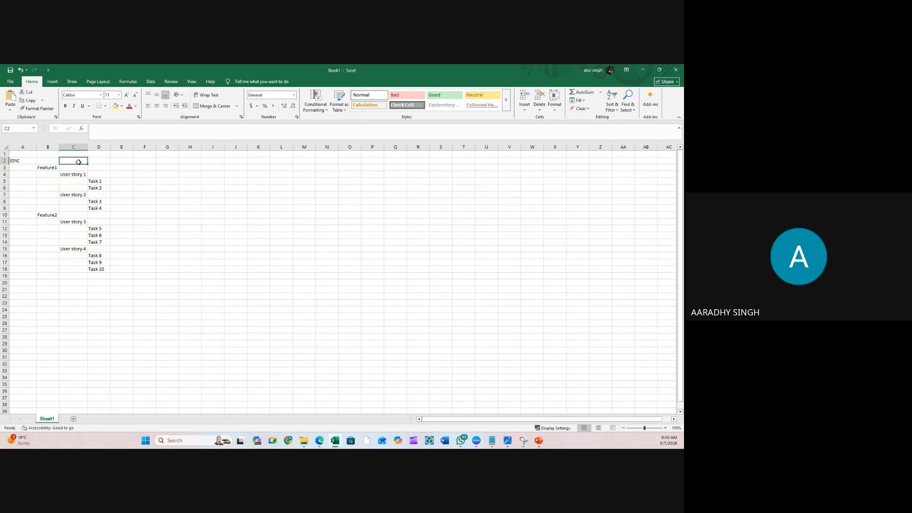
pyautogui.click(25, 162)
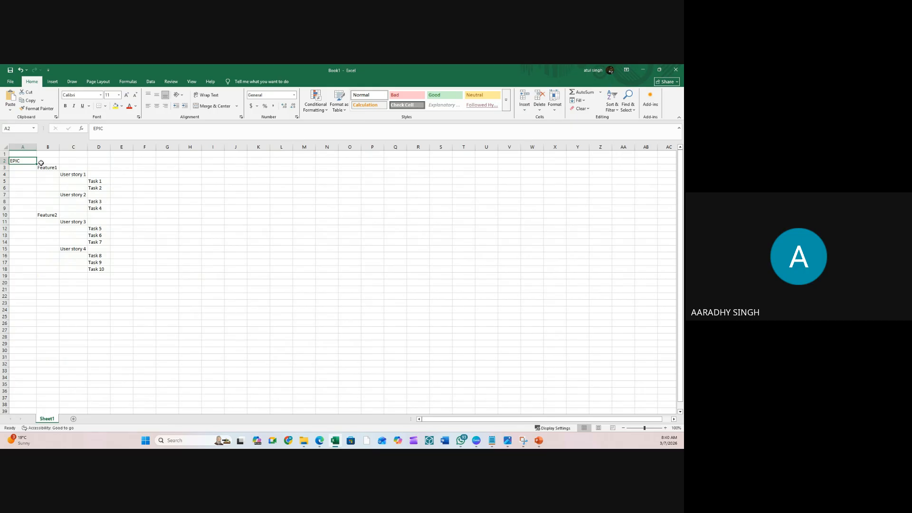
pyautogui.click(24, 174)
# - Add headers Months / Year in A1 and Month/Weeks in B1, autofitting columns A and B
pyautogui.scroll(4, 217, 256)
pyautogui.scroll(1, 217, 257)
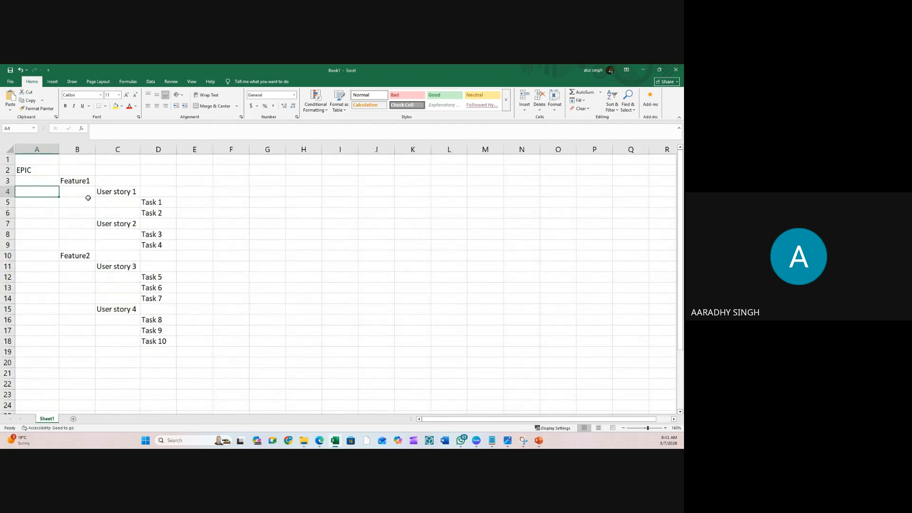
pyautogui.click(46, 159)
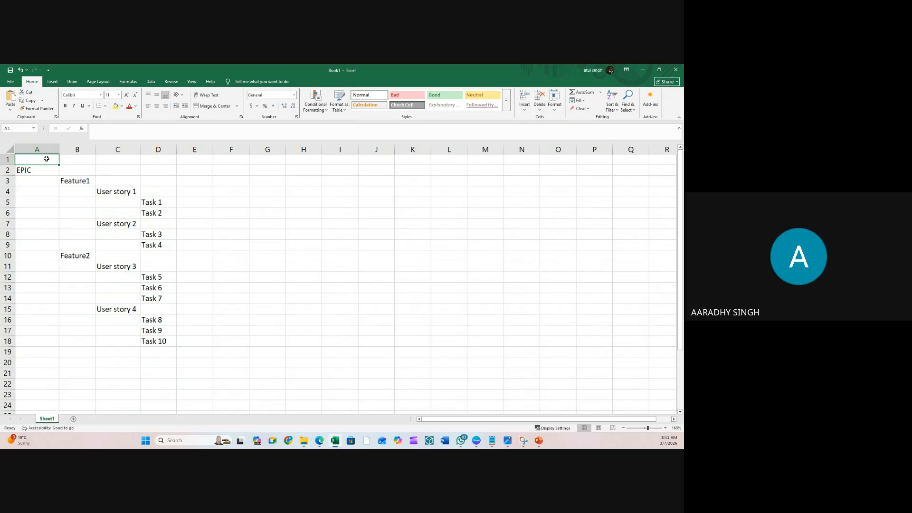
pyautogui.write('Months')
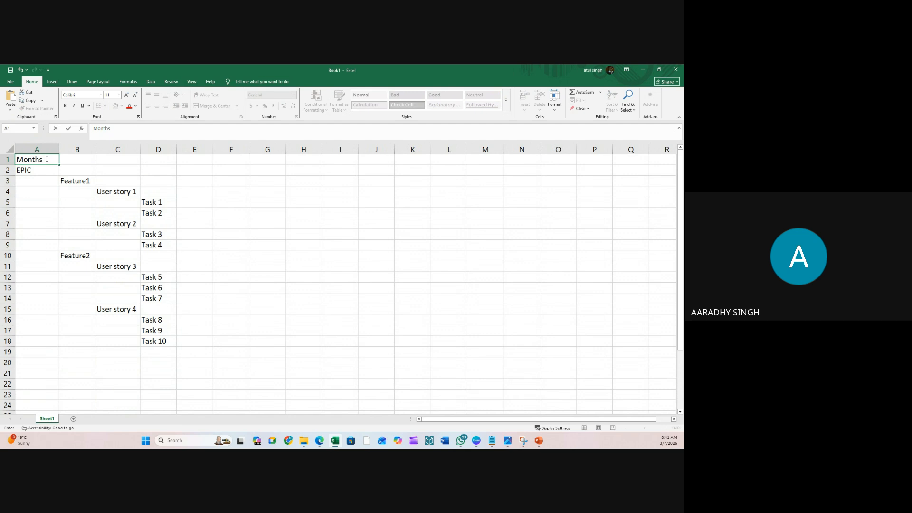
pyautogui.write(' /Year')
pyautogui.press('Return')
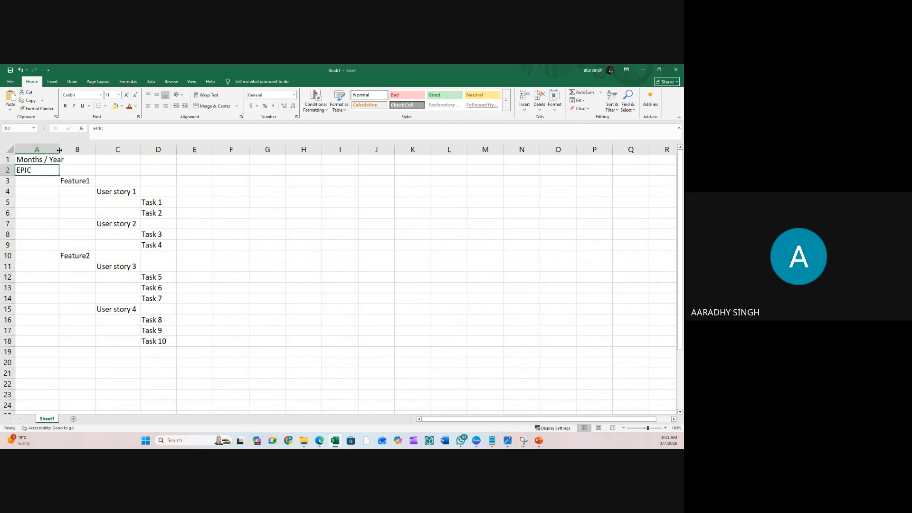
pyautogui.doubleClick(59, 150)
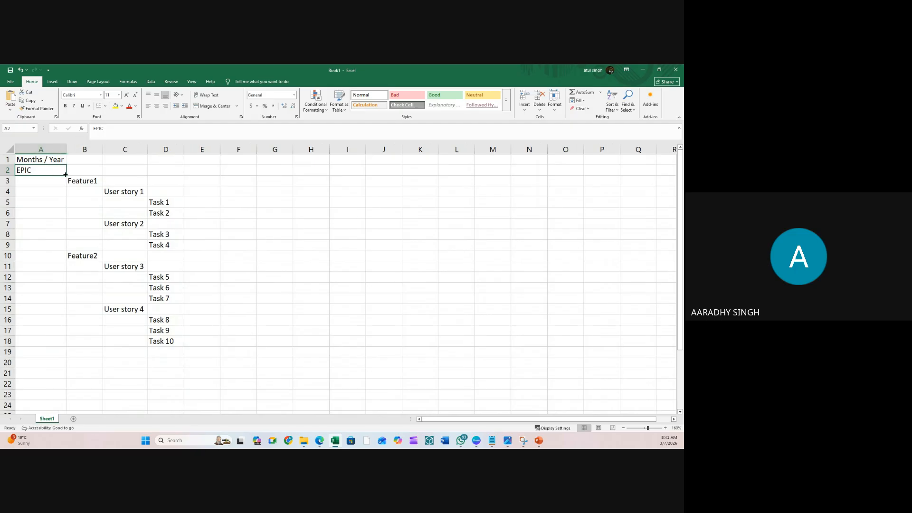
pyautogui.click(92, 160)
pyautogui.doubleClick(93, 160)
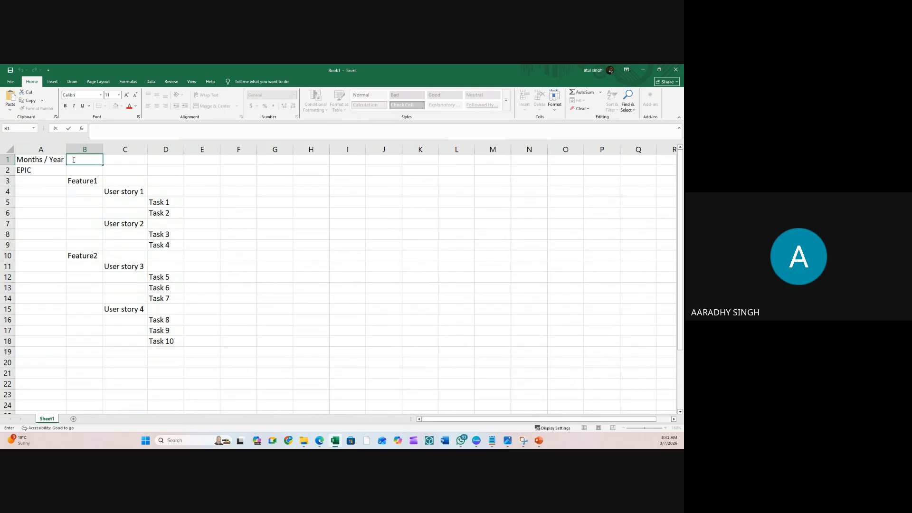
pyautogui.write('Month')
pyautogui.write('/')
pyautogui.write('Wee')
pyautogui.write('kd')
pyautogui.press('Return')
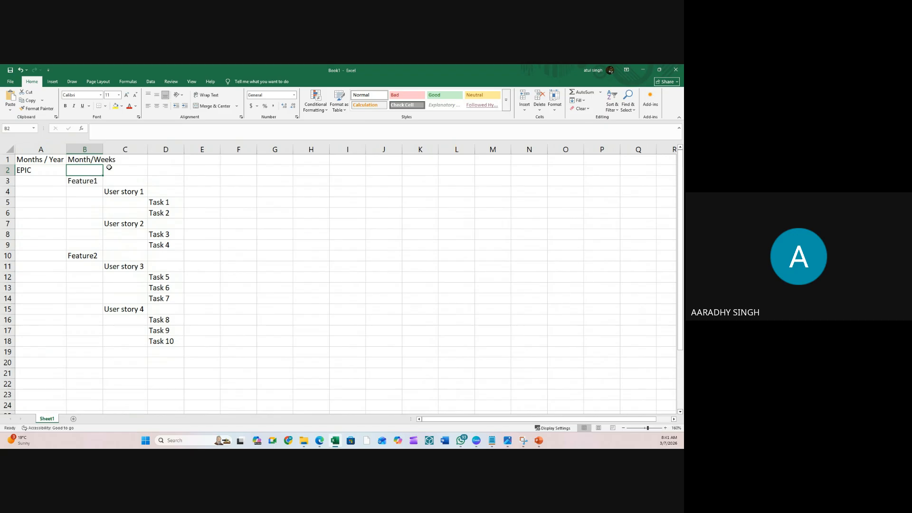
pyautogui.doubleClick(103, 149)
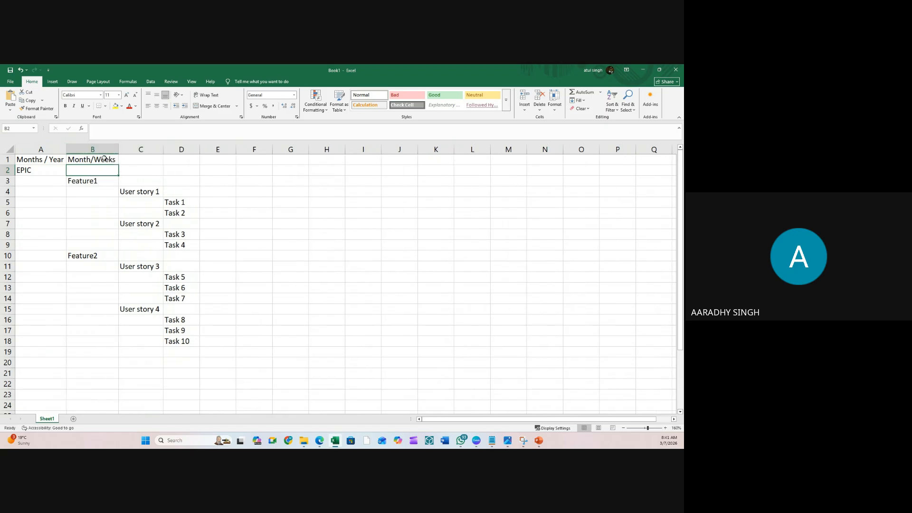
# - Add headers Week/ Days in C1 and Hours/ Day in D1
pyautogui.click(147, 161)
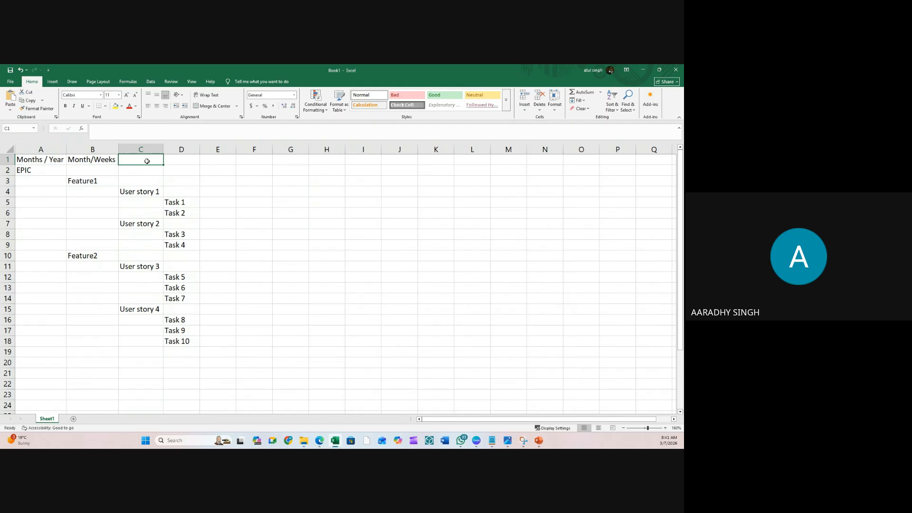
pyautogui.write('Week')
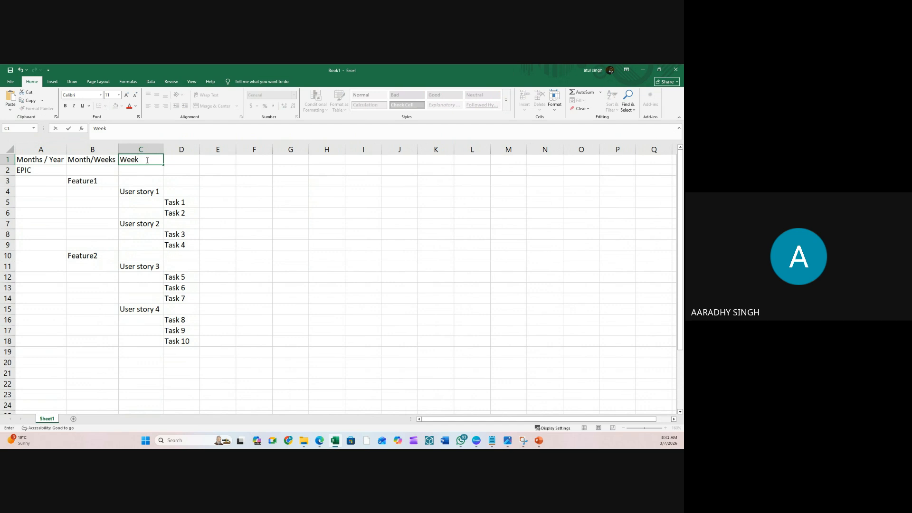
pyautogui.write('/ Days')
pyautogui.press('Return')
pyautogui.click(187, 159)
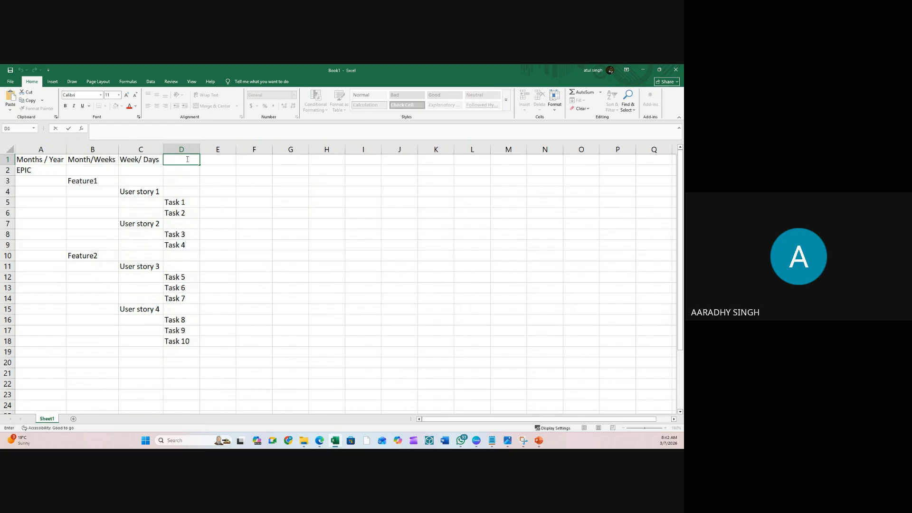
pyautogui.write('Hours/ Day')
pyautogui.press('Return')
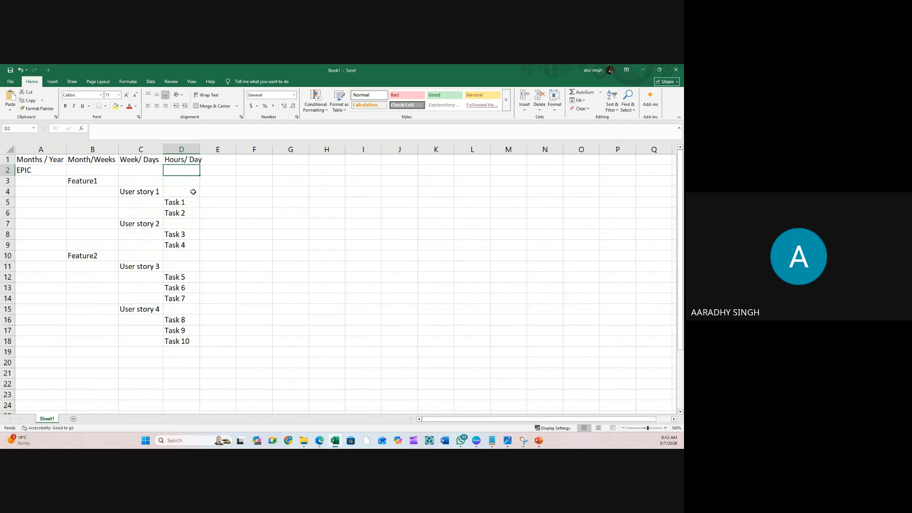
pyautogui.click(190, 196)
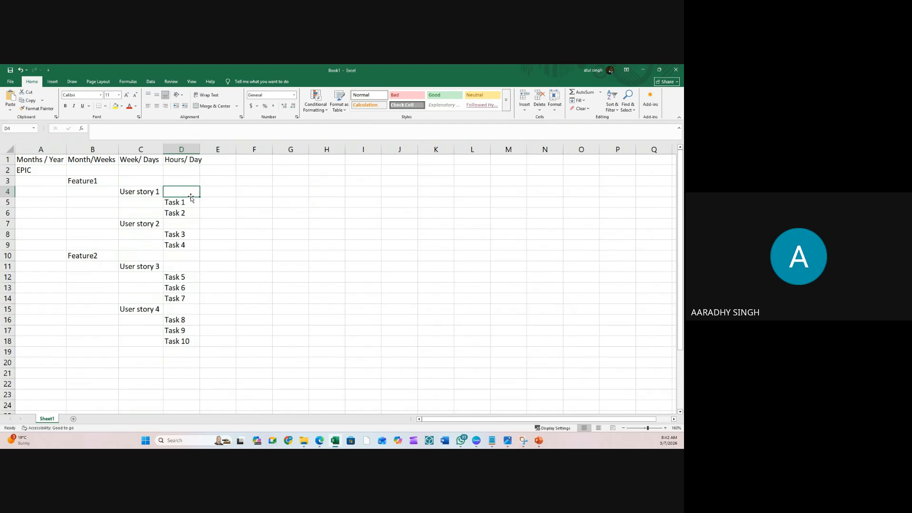
# - Review the Task 1, User story 1, Feature1 and EPIC entries in the outline
pyautogui.click(219, 202)
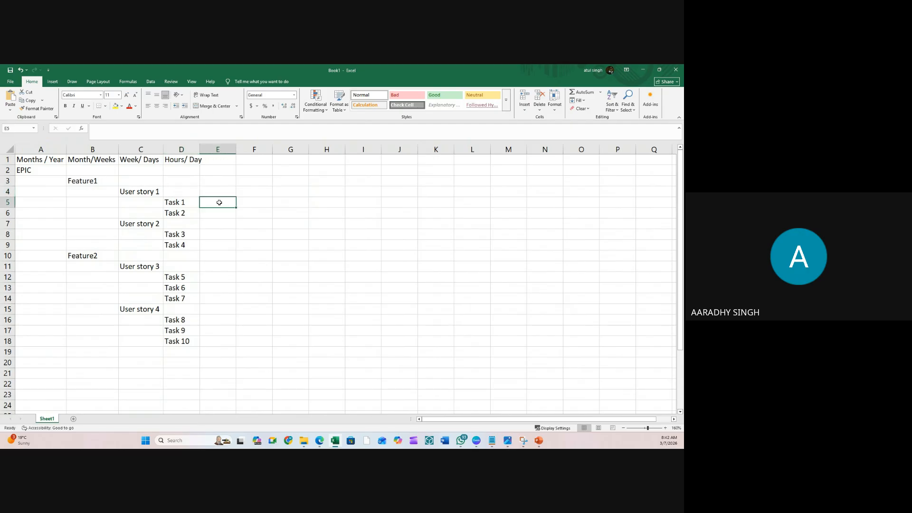
pyautogui.click(194, 225)
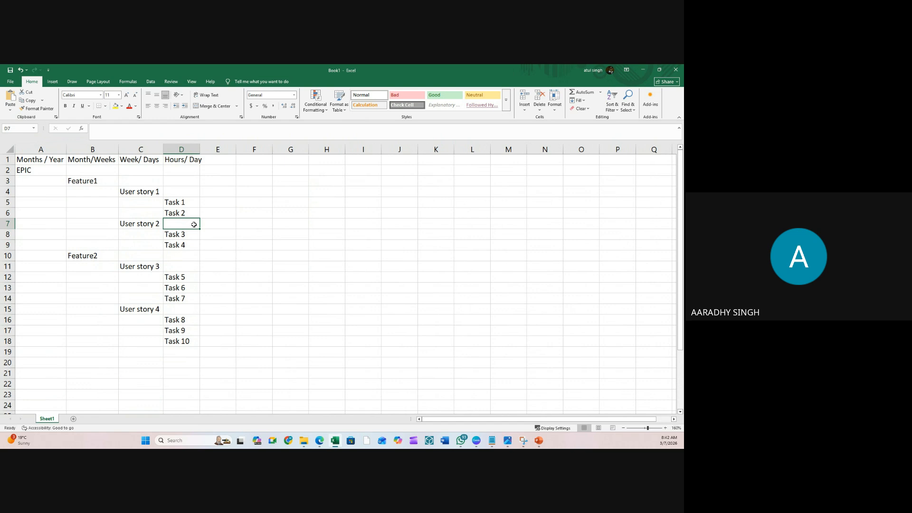
pyautogui.click(252, 211)
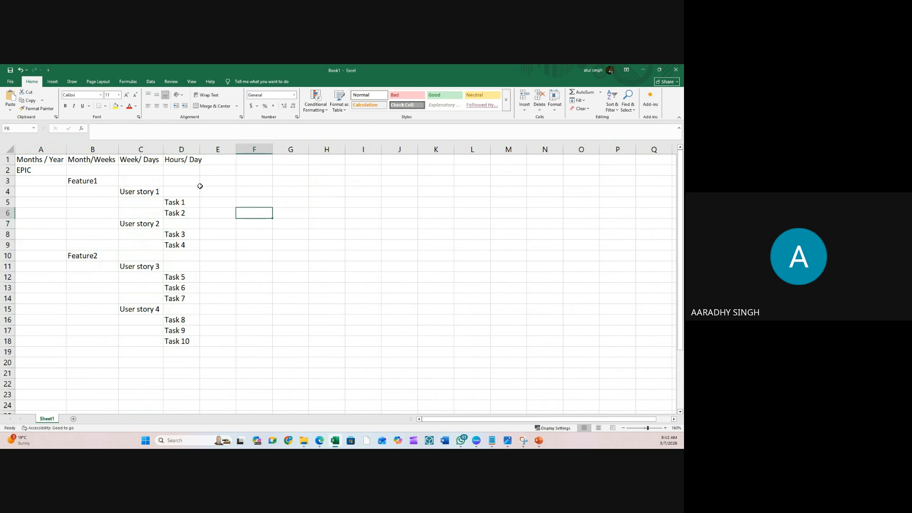
pyautogui.moveTo(200, 186); pyautogui.dragTo(179, 193)
pyautogui.click(178, 202)
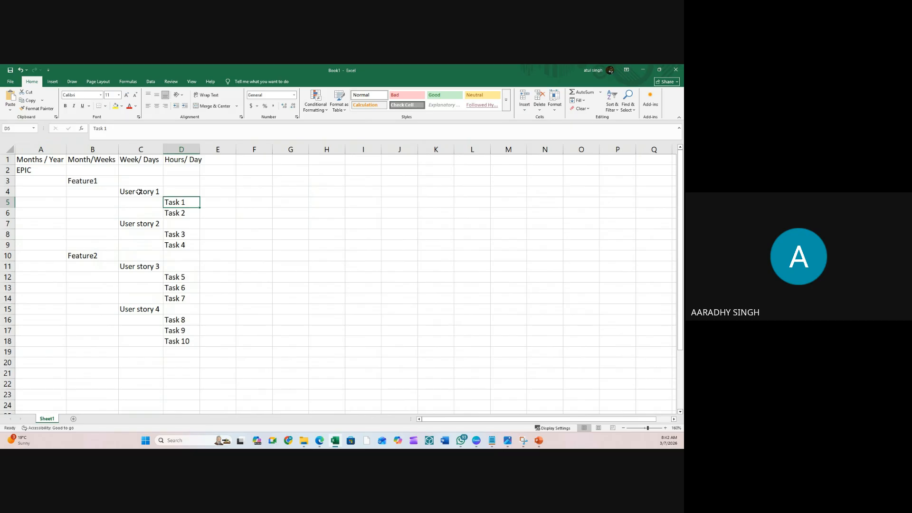
pyautogui.click(139, 191)
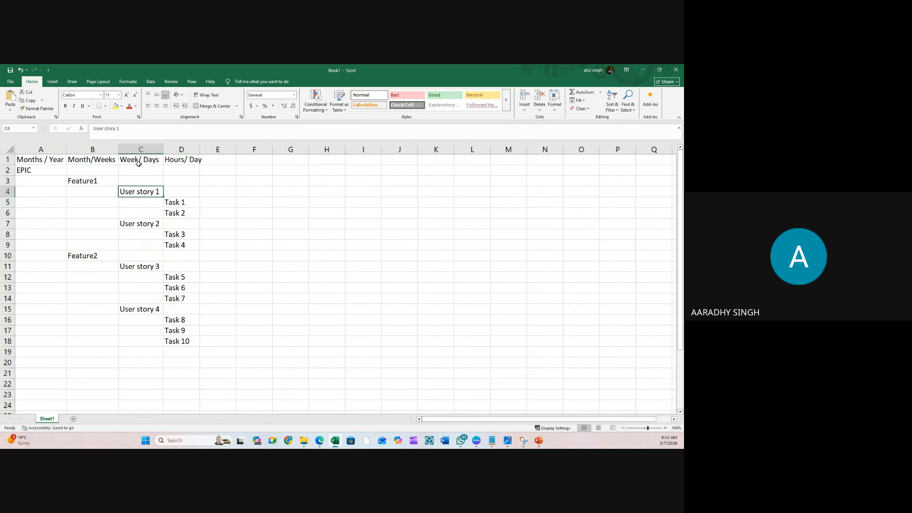
pyautogui.click(91, 181)
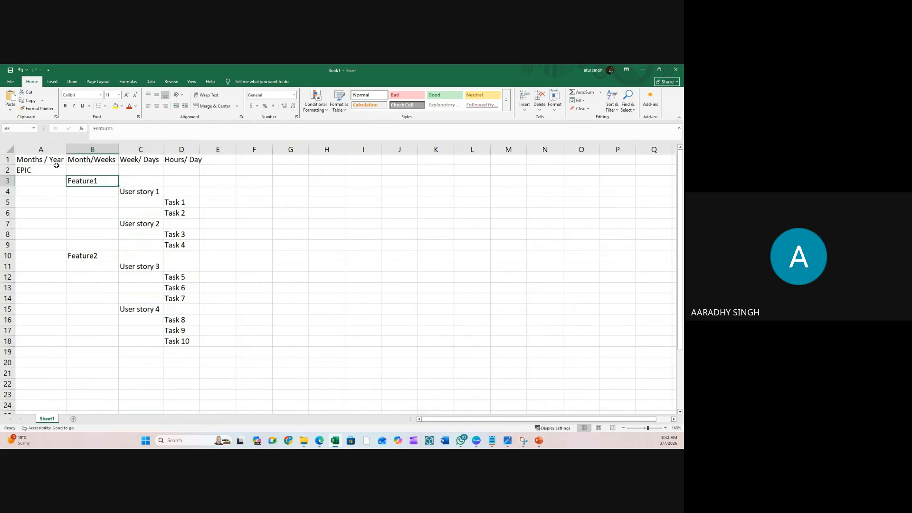
pyautogui.click(45, 169)
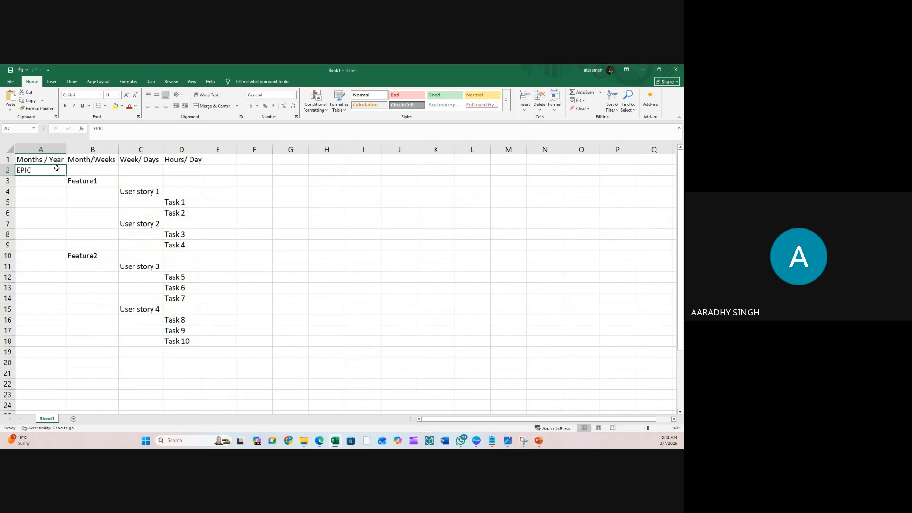
pyautogui.click(241, 191)
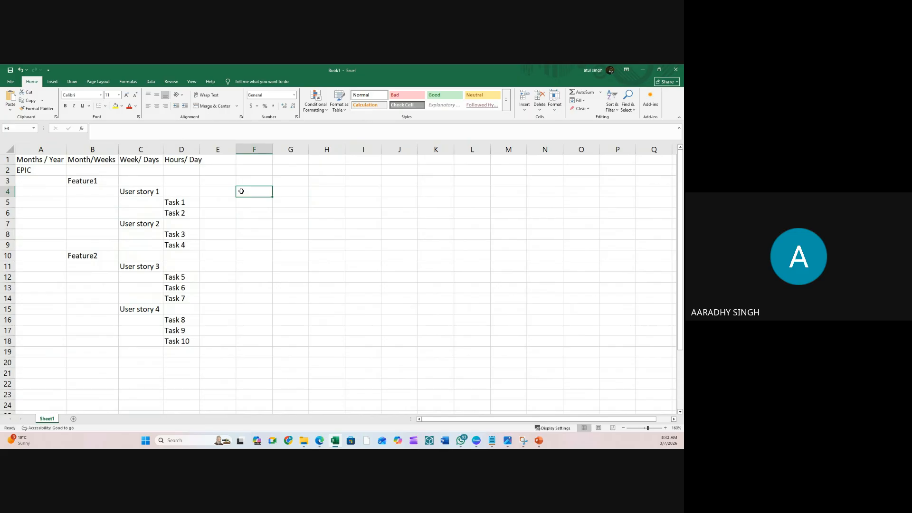
pyautogui.scroll(-1, 241, 191)
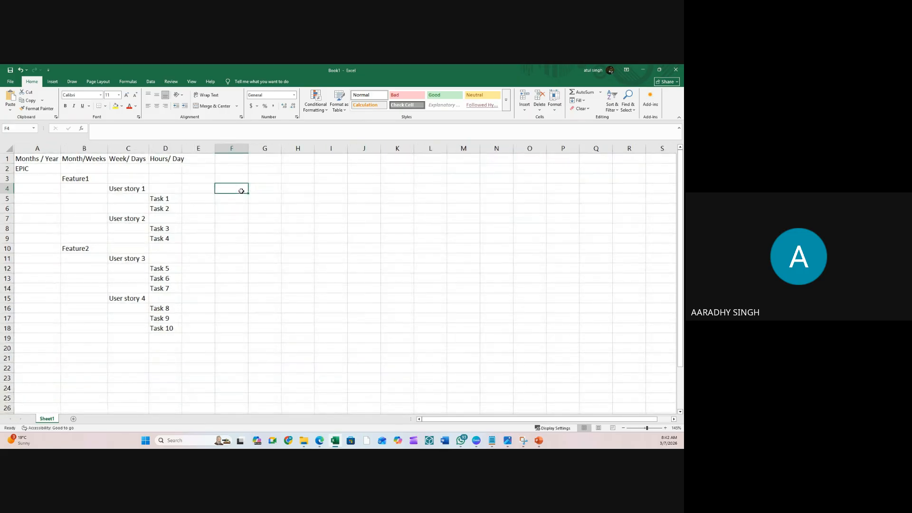
pyautogui.scroll(-1, 241, 191)
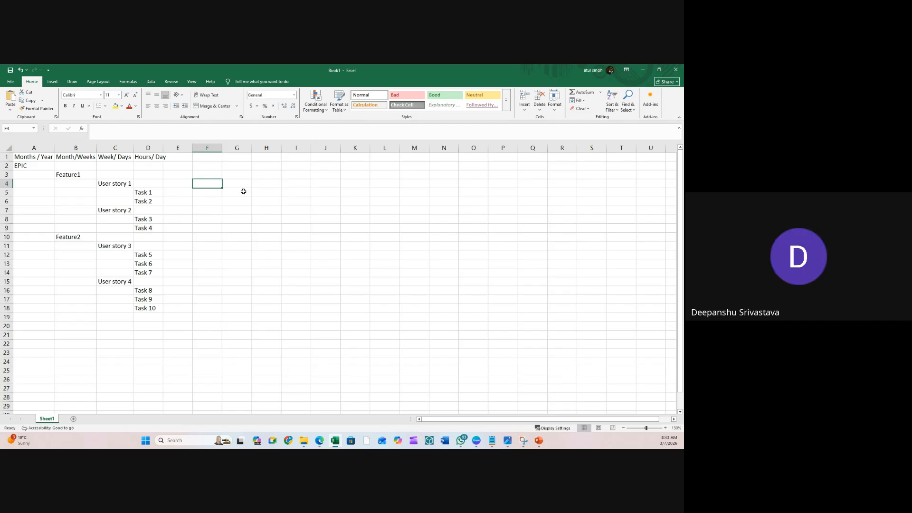
# - Inspect the cells around the headings, ending on D2 under Hours/ Day
pyautogui.click(241, 193)
pyautogui.click(241, 199)
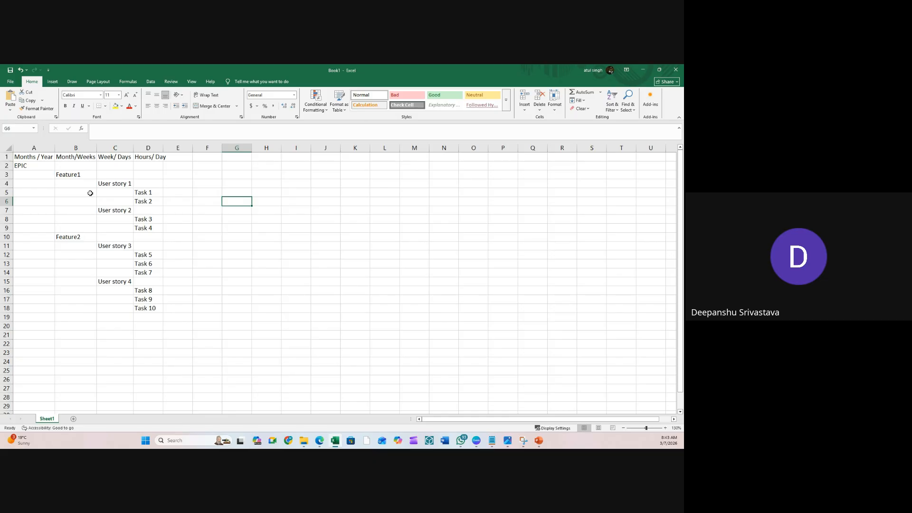
pyautogui.click(77, 186)
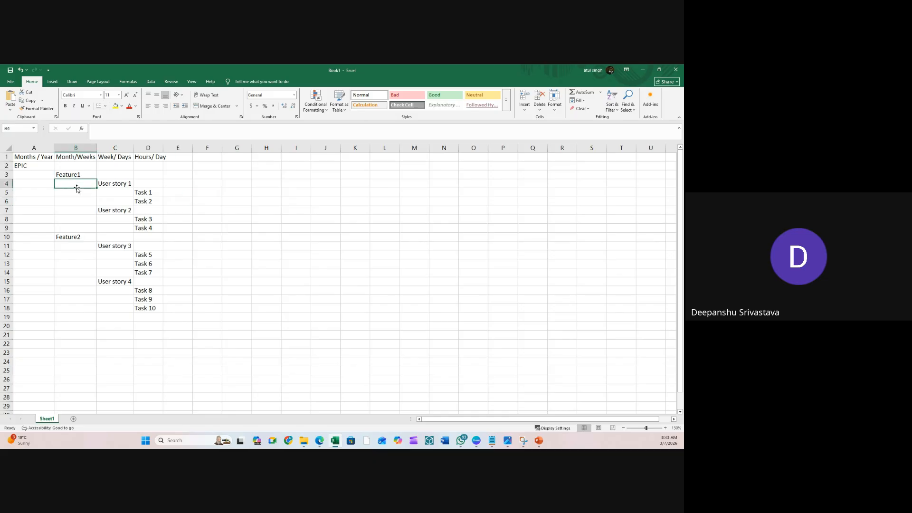
pyautogui.click(119, 184)
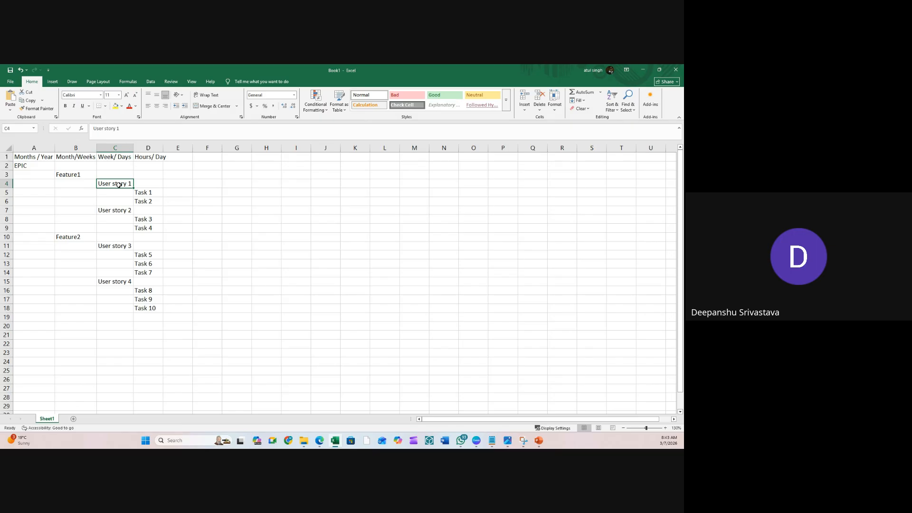
pyautogui.click(179, 168)
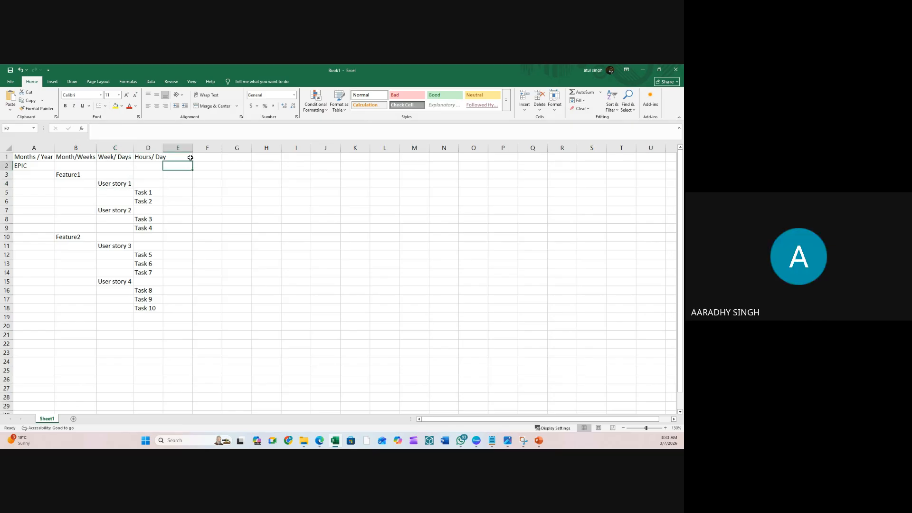
pyautogui.click(190, 157)
pyautogui.click(207, 157)
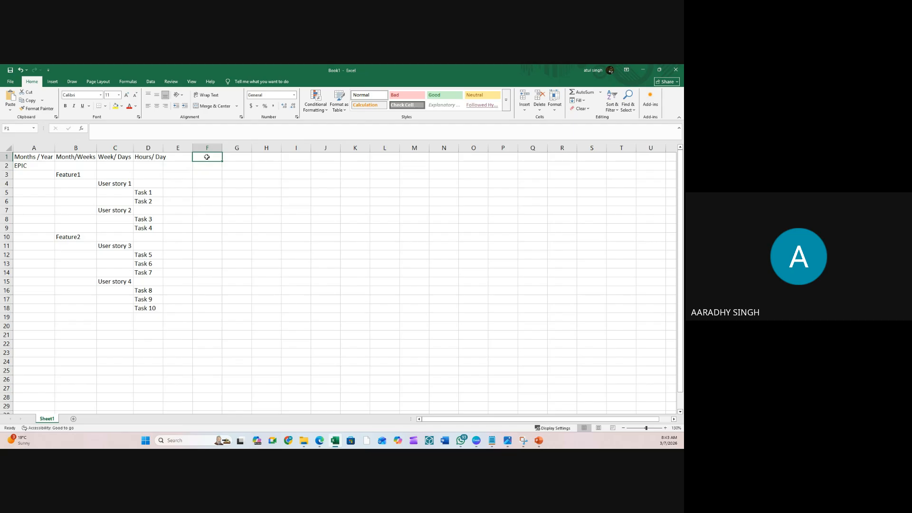
pyautogui.click(160, 169)
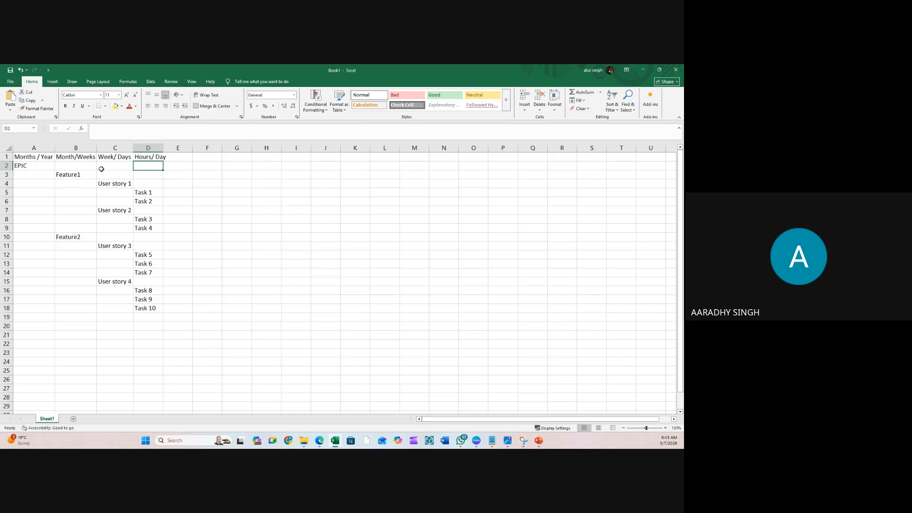
# - Step through the EPIC, Feature1 and User story 1 entries again
pyautogui.click(32, 168)
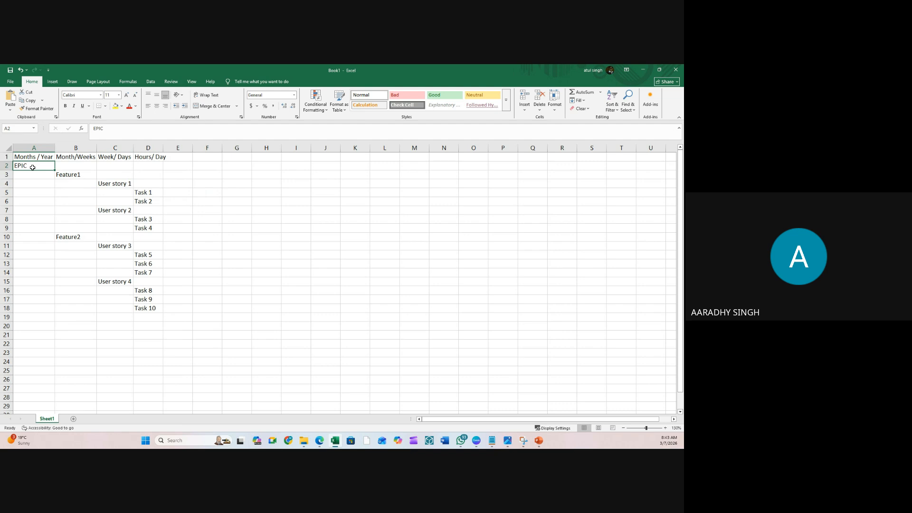
pyautogui.click(63, 176)
pyautogui.click(103, 184)
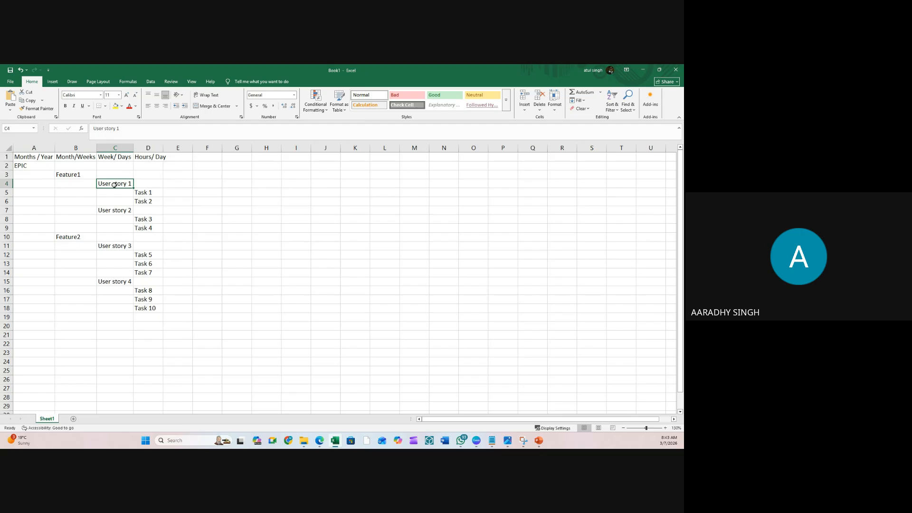
pyautogui.click(104, 193)
pyautogui.click(115, 183)
pyautogui.click(23, 167)
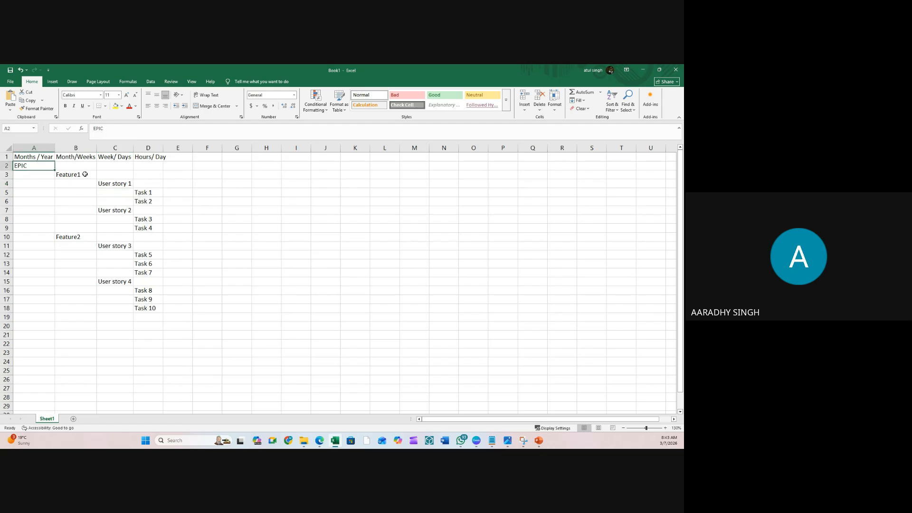
pyautogui.click(112, 184)
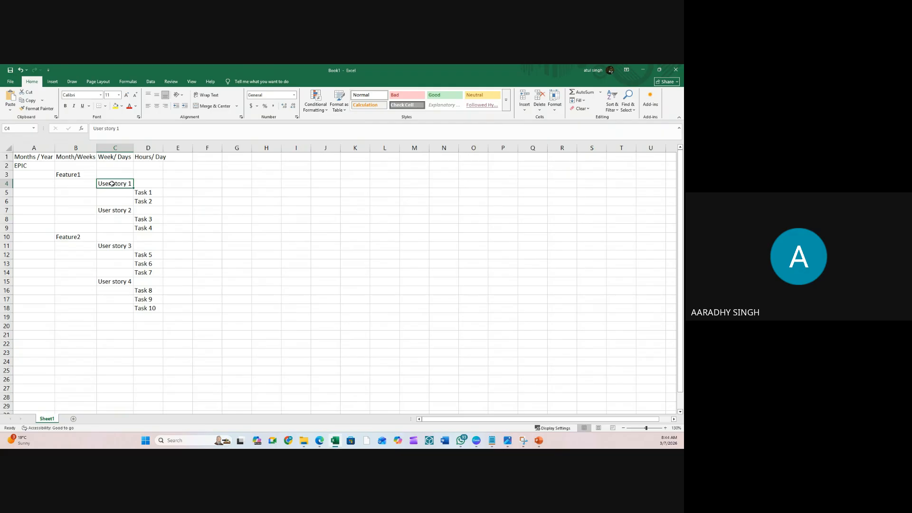
pyautogui.click(47, 173)
pyautogui.click(48, 167)
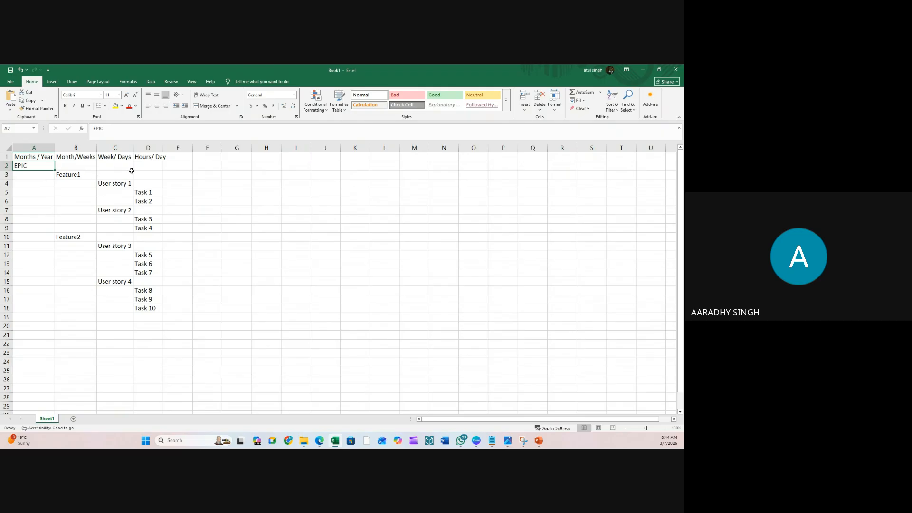
# - AutoFit column D so the full Hours/ Day heading shows
pyautogui.doubleClick(163, 148)
pyautogui.click(167, 165)
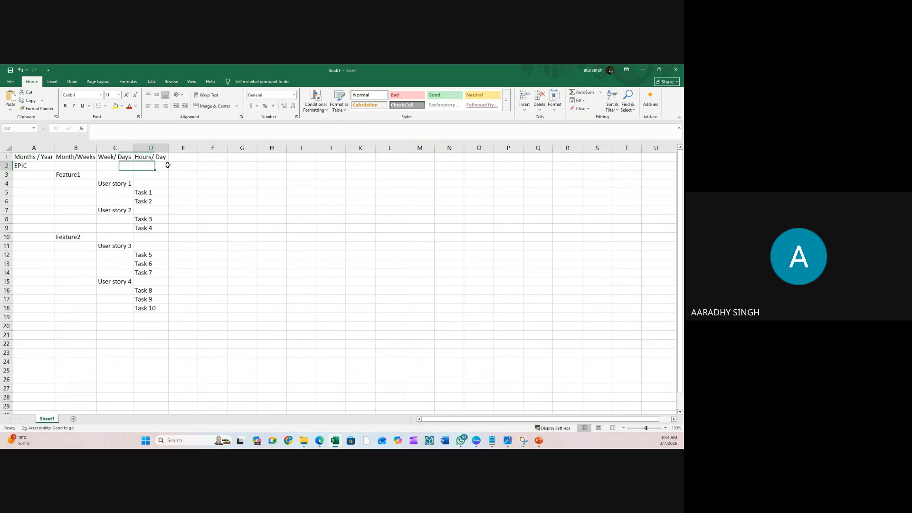
pyautogui.click(229, 174)
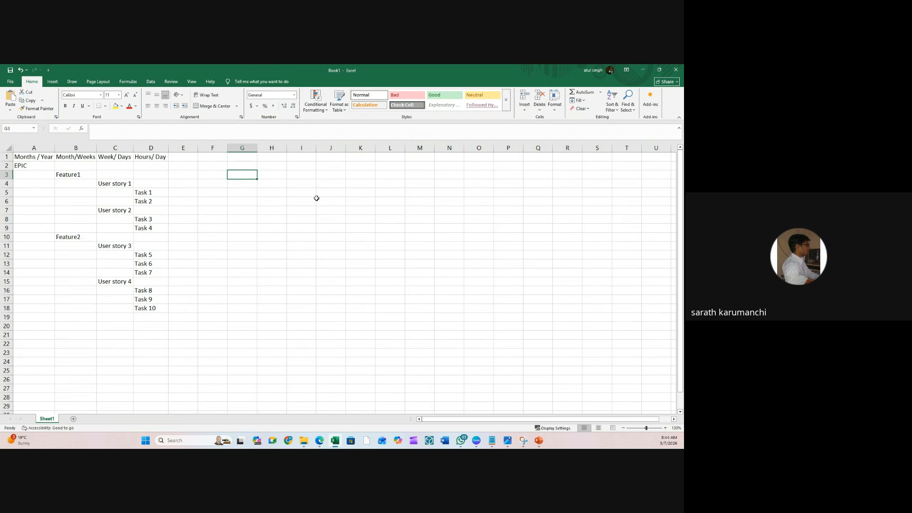
pyautogui.click(77, 186)
pyautogui.click(82, 175)
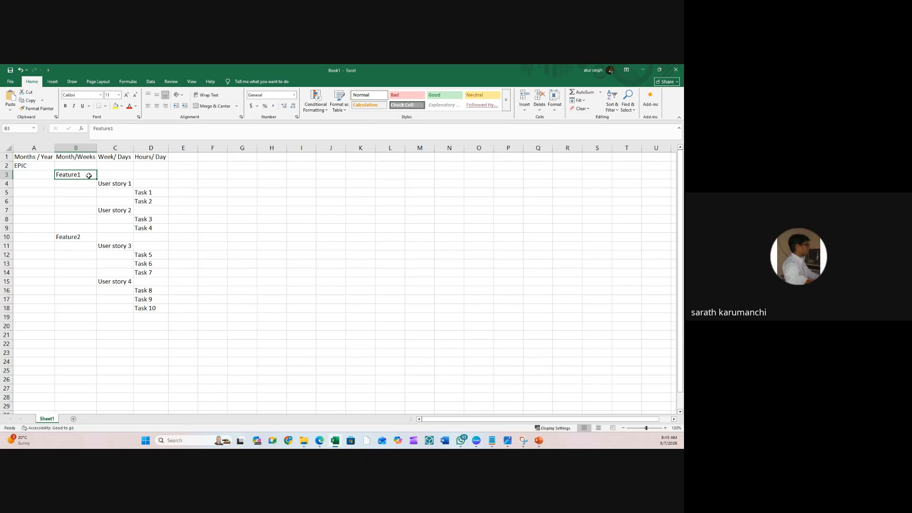
# - Pick cell F2 as the place for a new Team heading
pyautogui.click(201, 174)
pyautogui.click(217, 163)
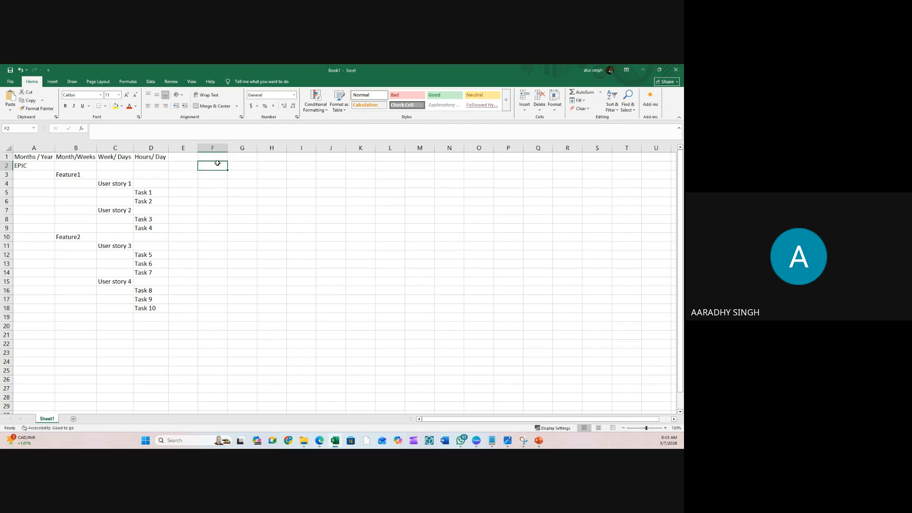
pyautogui.click(233, 189)
pyautogui.click(117, 186)
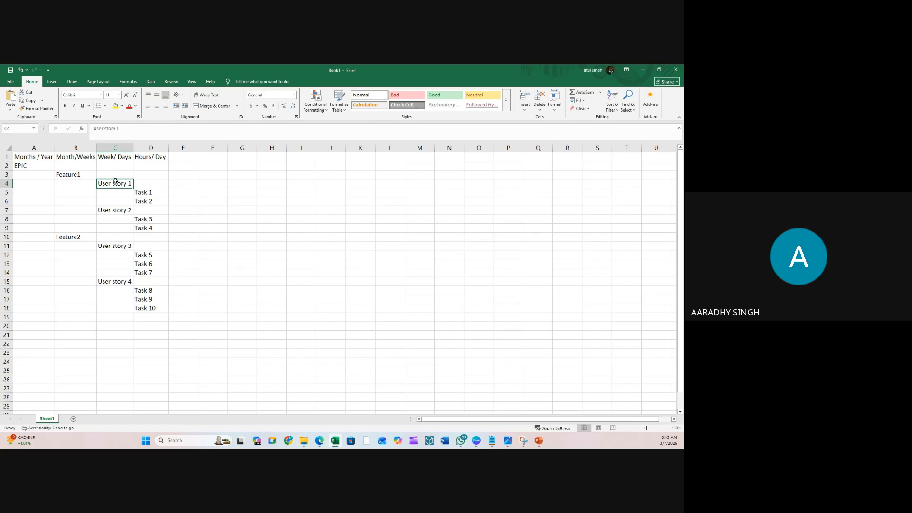
pyautogui.click(216, 173)
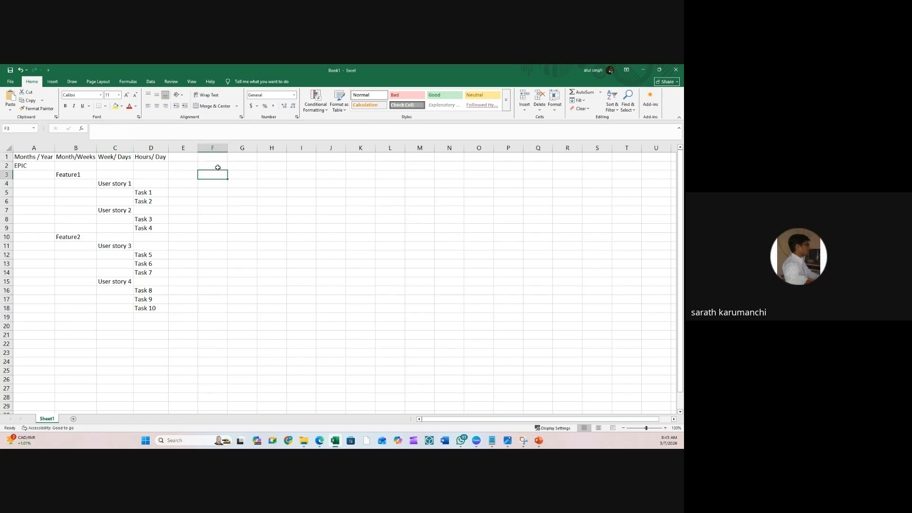
pyautogui.click(219, 166)
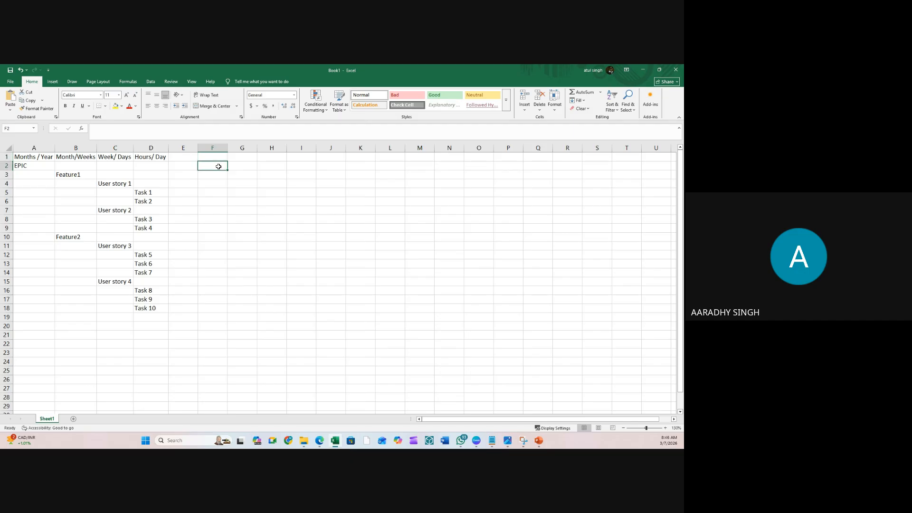
# - Enter the Team heading in F2 and Member A in F3
pyautogui.write('TEa')
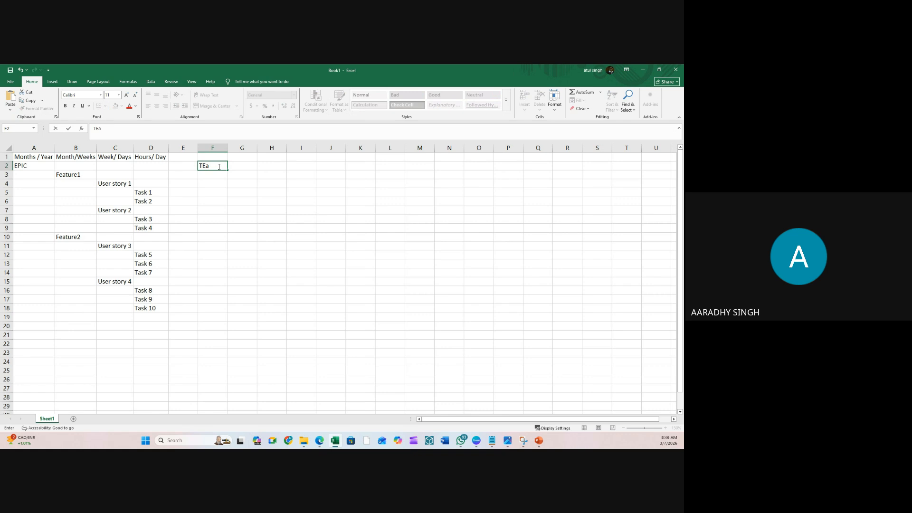
pyautogui.write('m')
pyautogui.press('Return')
pyautogui.press('Return')
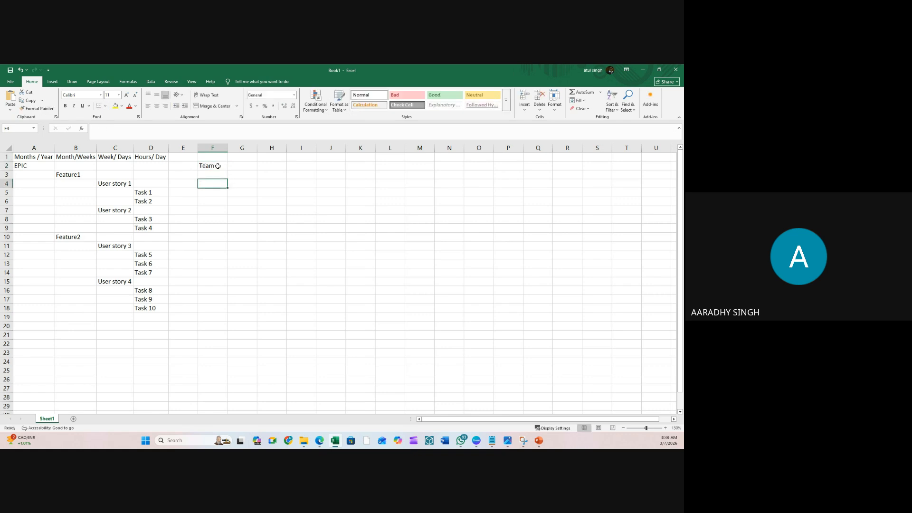
pyautogui.press('Up')
pyautogui.press('BackSpace')
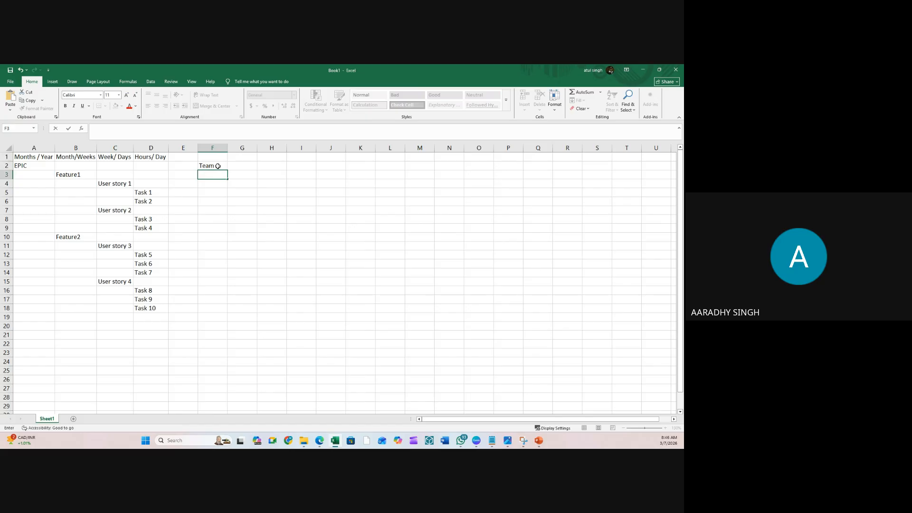
pyautogui.write('Member A')
pyautogui.press('Return')
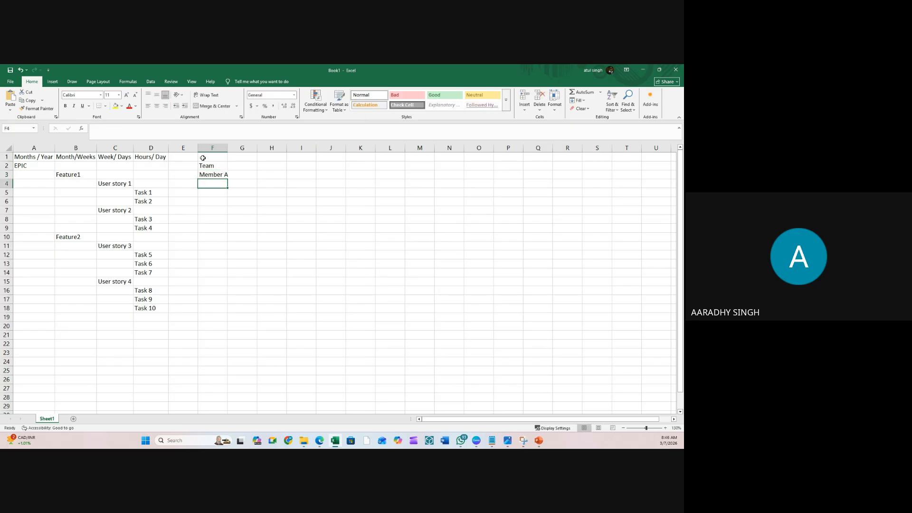
# - Copy Member A into cells F4 and F5
pyautogui.press('Up')
pyautogui.hotkey('ctrl', 'c')
pyautogui.press('Down')
pyautogui.hotkey('ctrl', 'v')
pyautogui.press('Down')
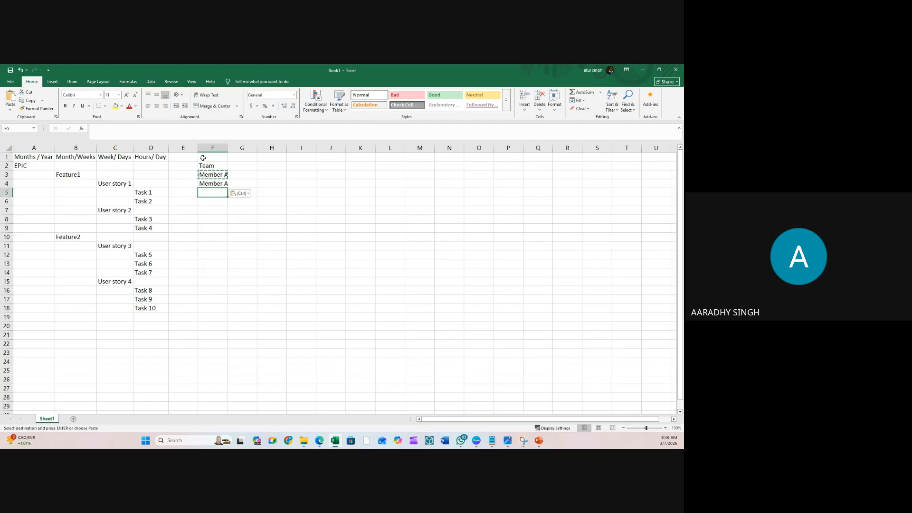
pyautogui.hotkey('ctrl', 'v')
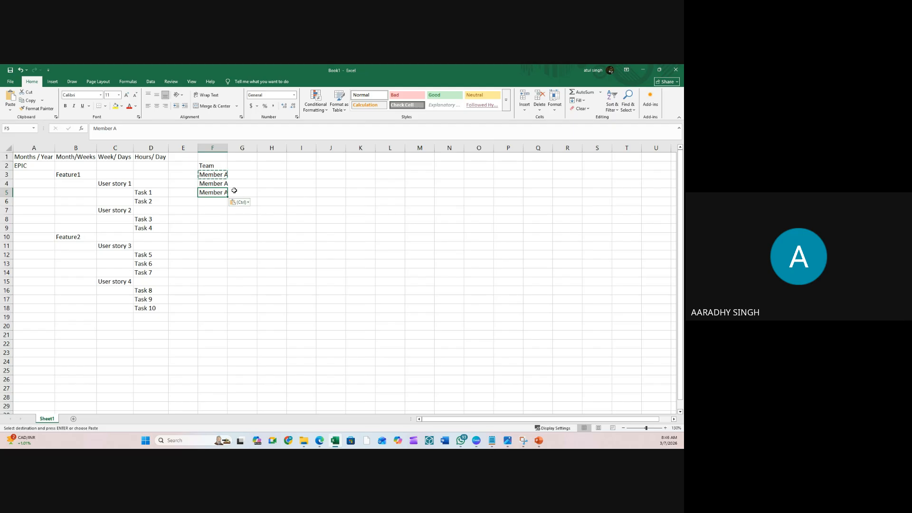
# - Change F4 and F5 to Member B and Member C, then minimize the workbook
pyautogui.click(218, 183)
pyautogui.click(140, 128)
pyautogui.press('BackSpace')
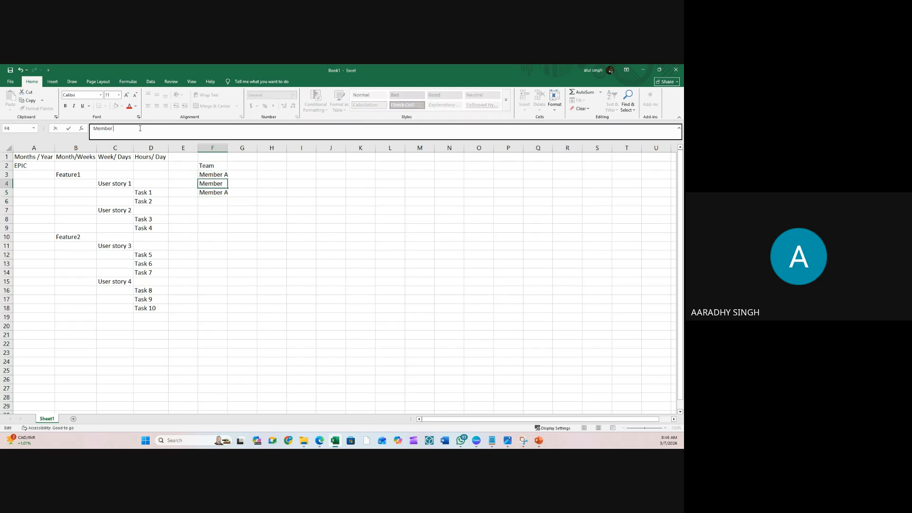
pyautogui.write('B')
pyautogui.press('Return')
pyautogui.click(140, 128)
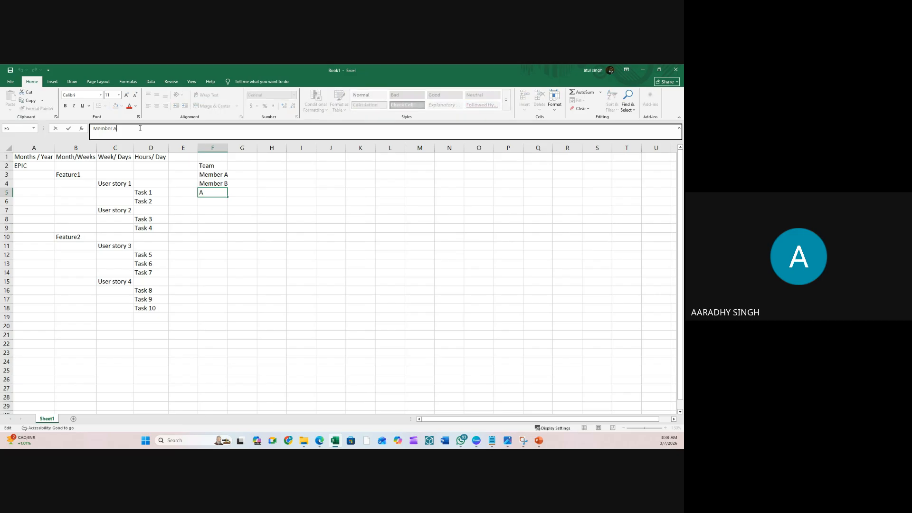
pyautogui.press('BackSpace')
pyautogui.write('C')
pyautogui.press('Return')
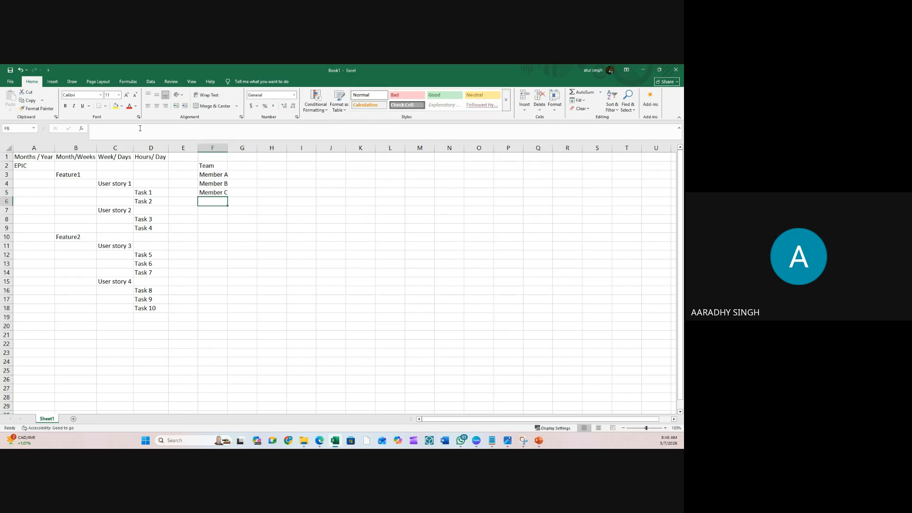
pyautogui.click(420, 201)
pyautogui.click(647, 70)
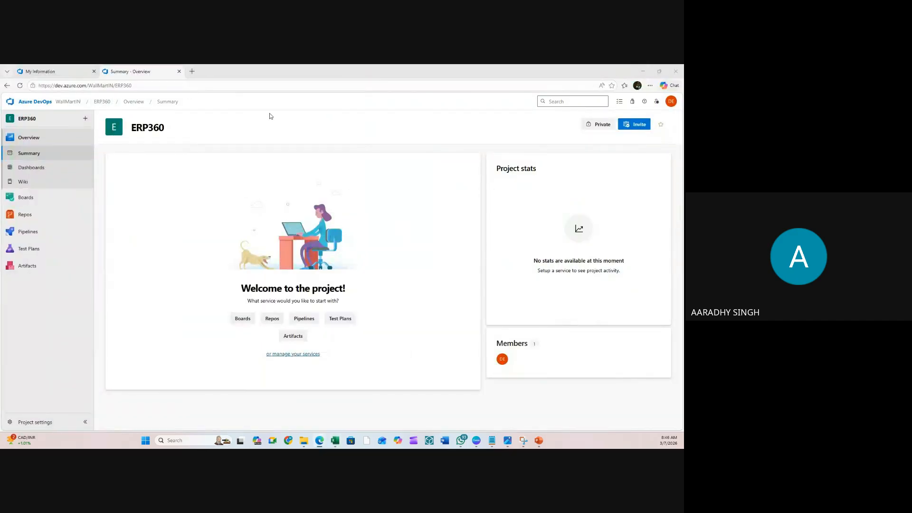
# - Open the TestProj project's summary from WallMartIN's project list
pyautogui.click(66, 104)
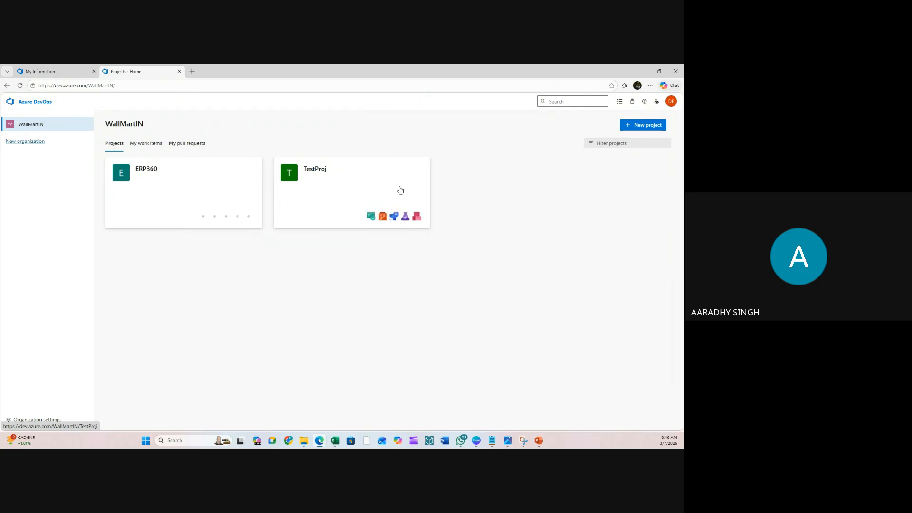
pyautogui.click(321, 174)
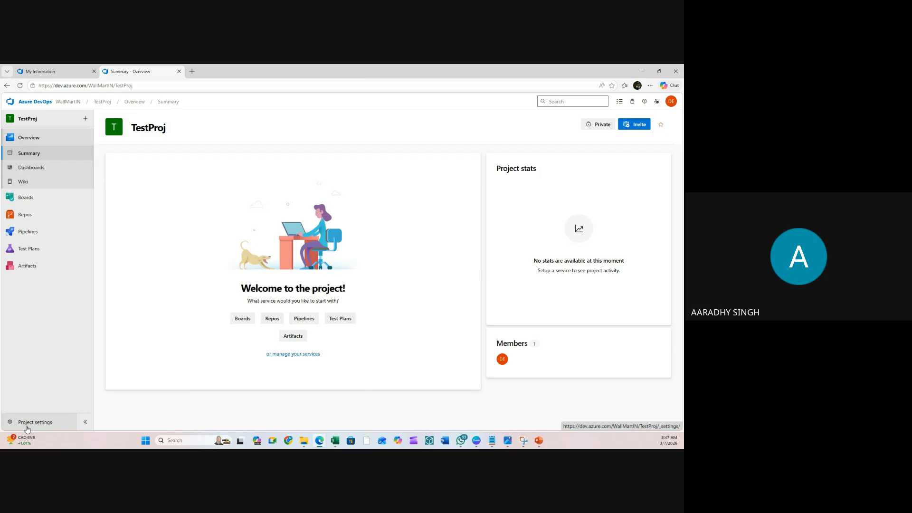
pyautogui.click(26, 428)
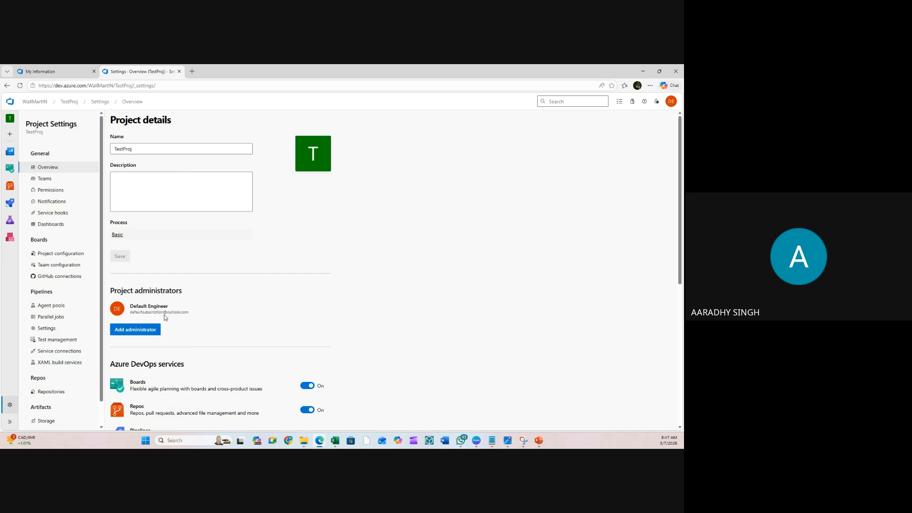
pyautogui.scroll(-4, 164, 315)
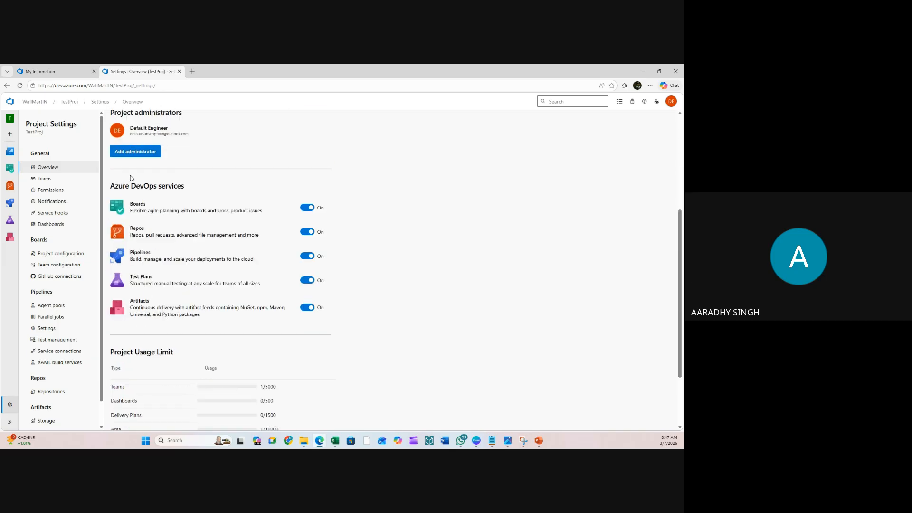
pyautogui.scroll(1, 139, 163)
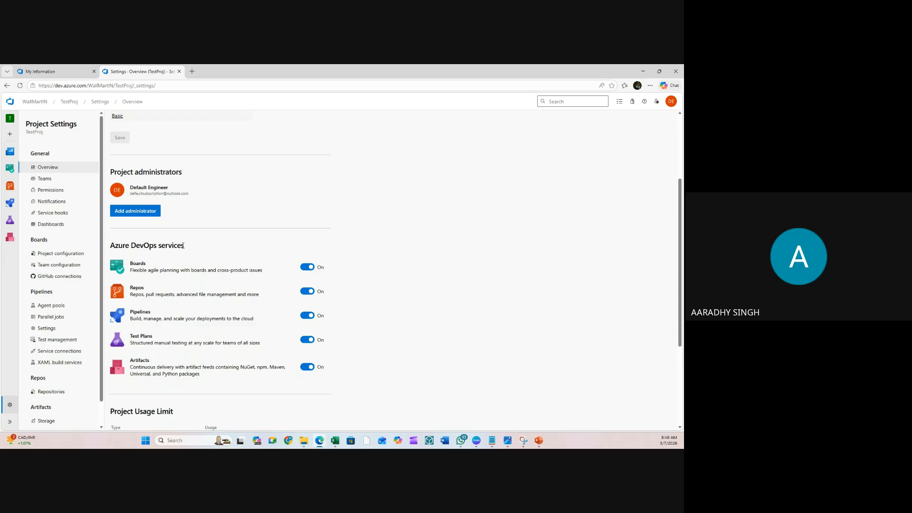
pyautogui.moveTo(137, 269); pyautogui.dragTo(258, 269)
pyautogui.click(193, 270)
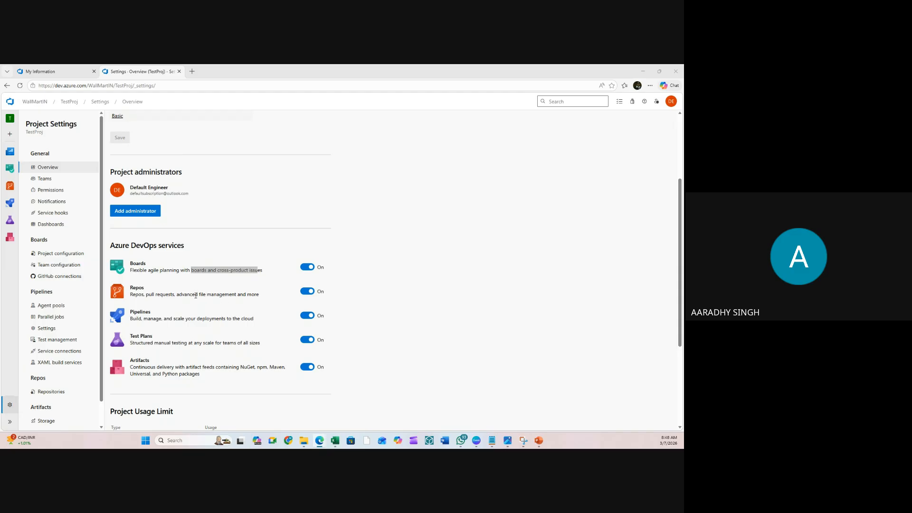
pyautogui.moveTo(144, 318); pyautogui.dragTo(254, 317)
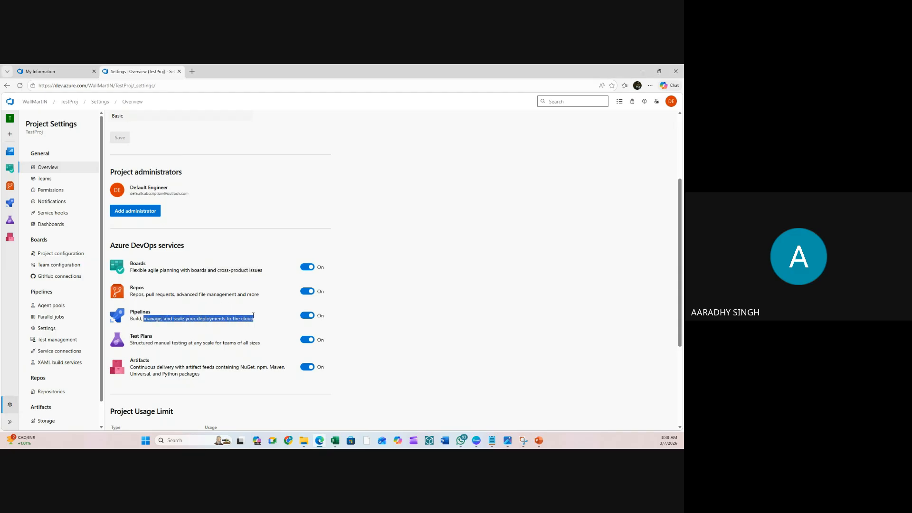
pyautogui.moveTo(153, 343); pyautogui.dragTo(248, 343)
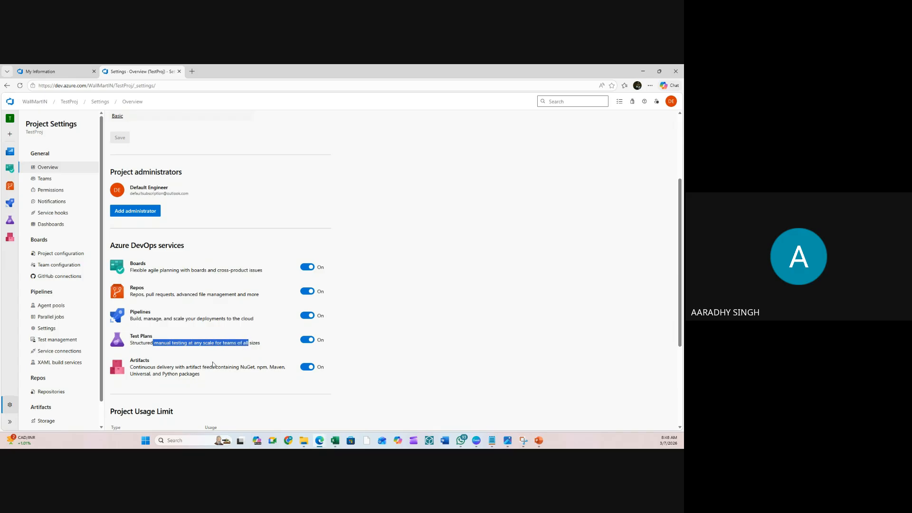
pyautogui.moveTo(157, 367); pyautogui.dragTo(208, 367)
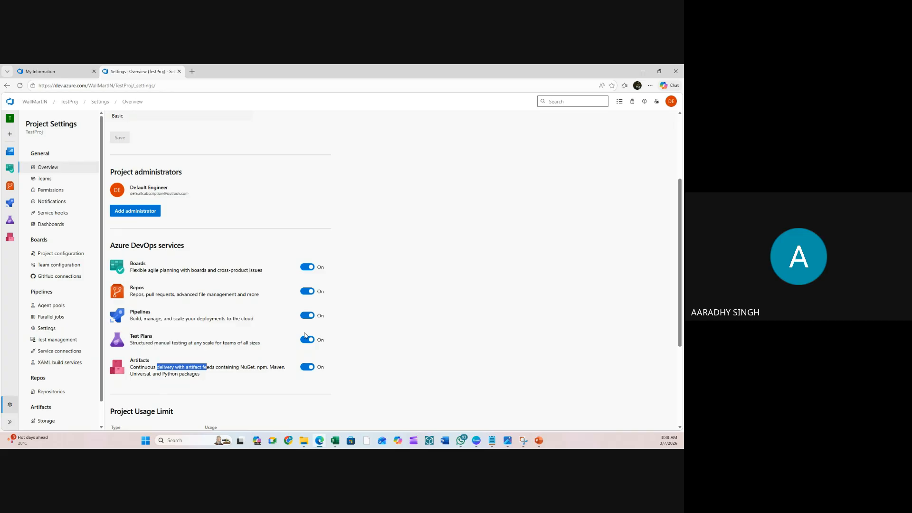
pyautogui.scroll(3, 304, 335)
pyautogui.scroll(-6, 305, 336)
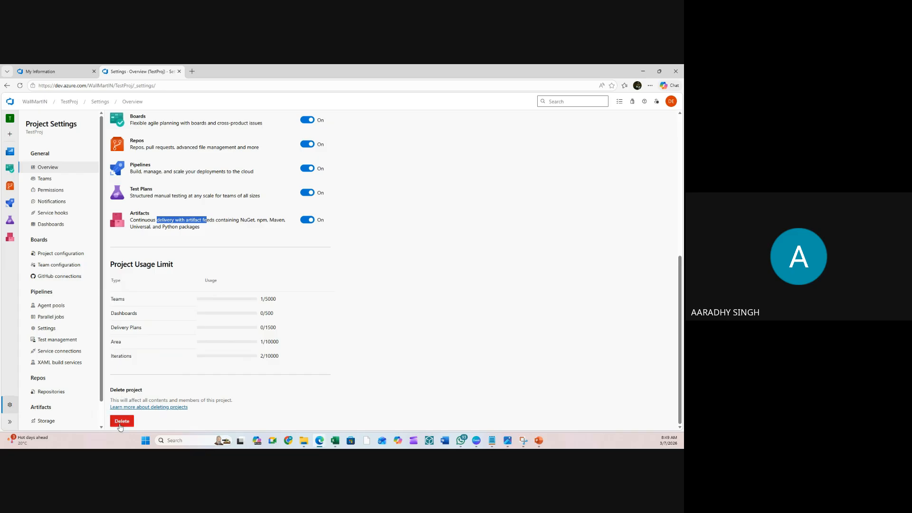
# - Delete the TestProj project, confirming with its name TestProj
pyautogui.click(122, 422)
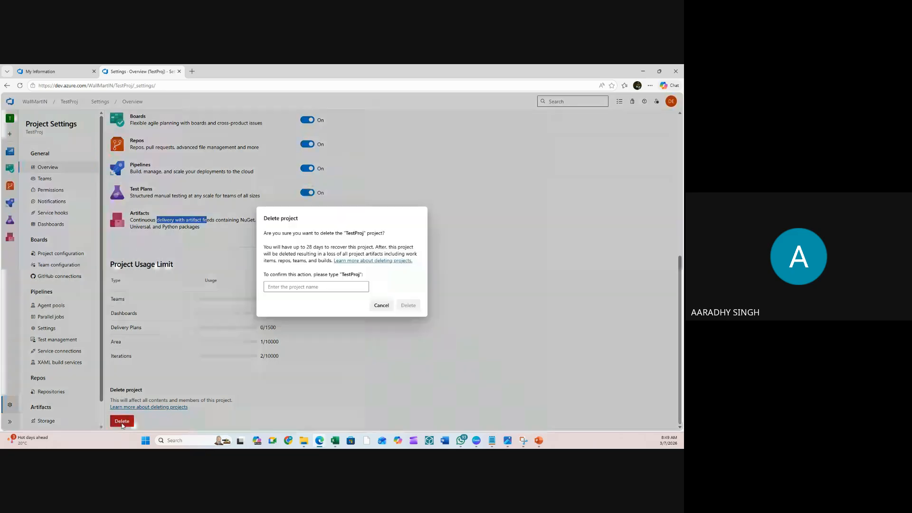
pyautogui.doubleClick(350, 275)
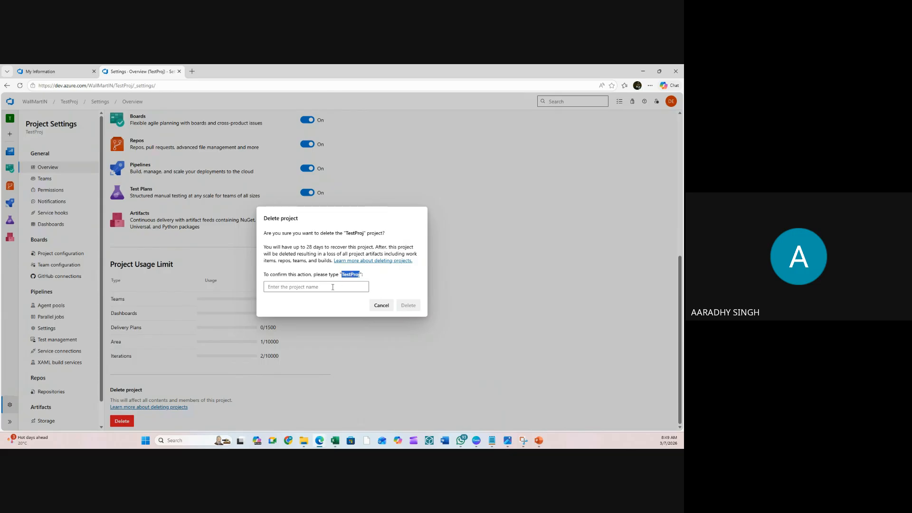
pyautogui.click(316, 287)
pyautogui.hotkey('ctrl', 'v')
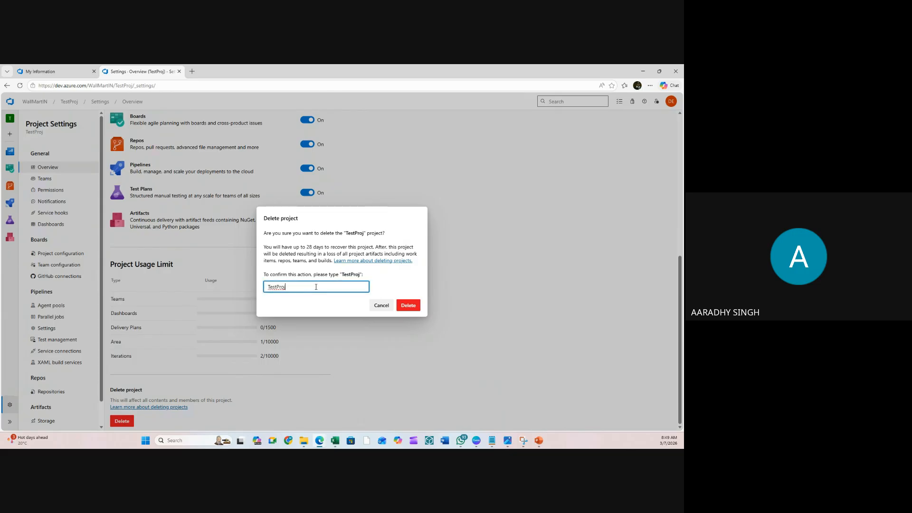
pyautogui.click(408, 306)
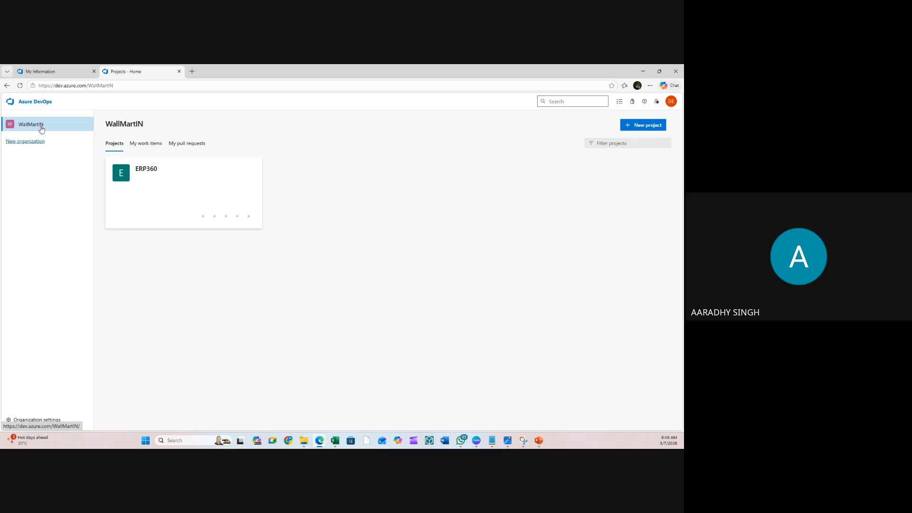
# - Show the Organization settings Projects list, containing only ERP360
pyautogui.click(38, 422)
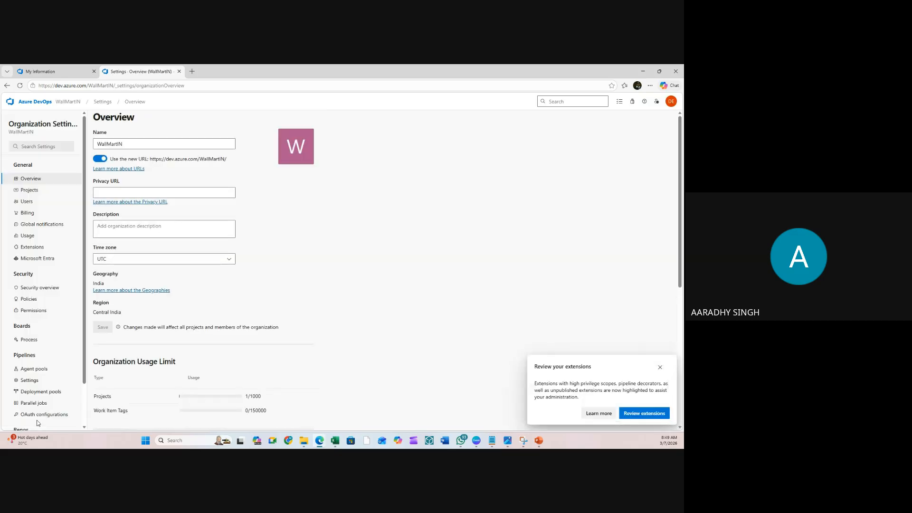
pyautogui.click(29, 190)
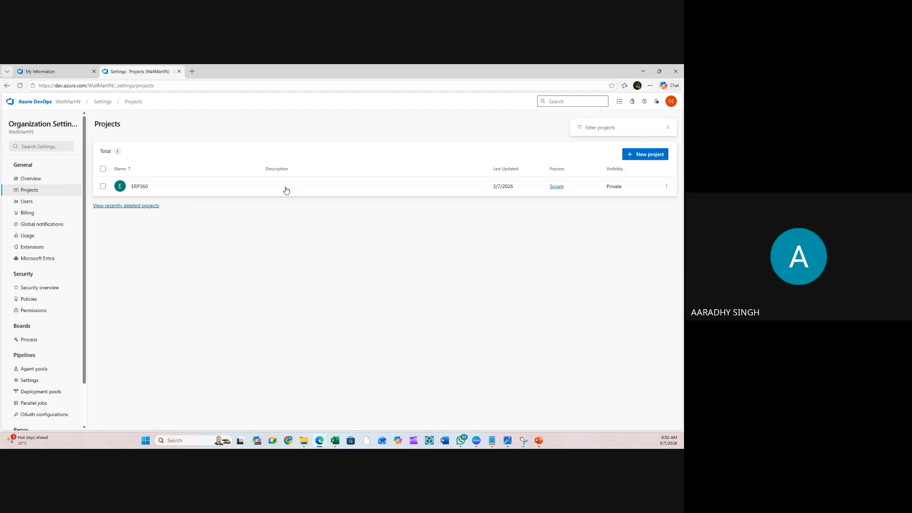
# - Show WallMartIN's Users page with its single Basic-access user
pyautogui.click(43, 203)
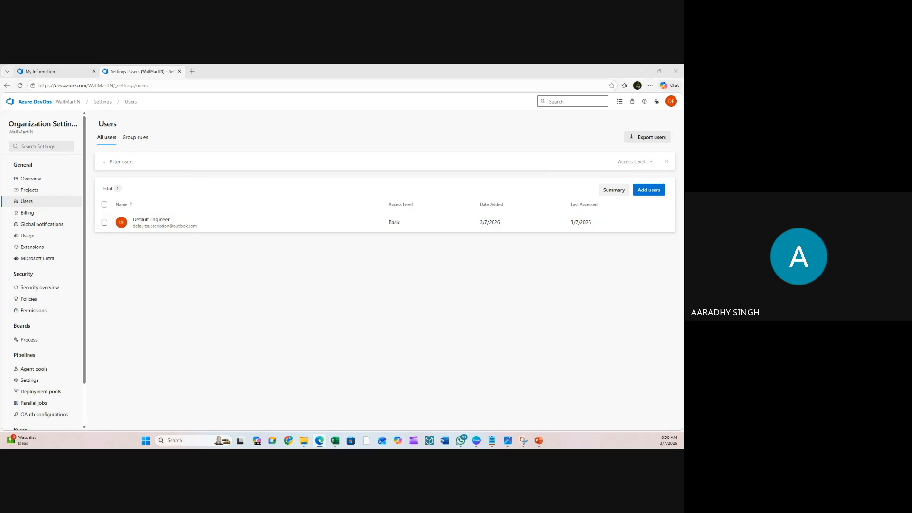
# - Enter the two new users' e-mail addresses in the Add users panel
pyautogui.click(273, 361)
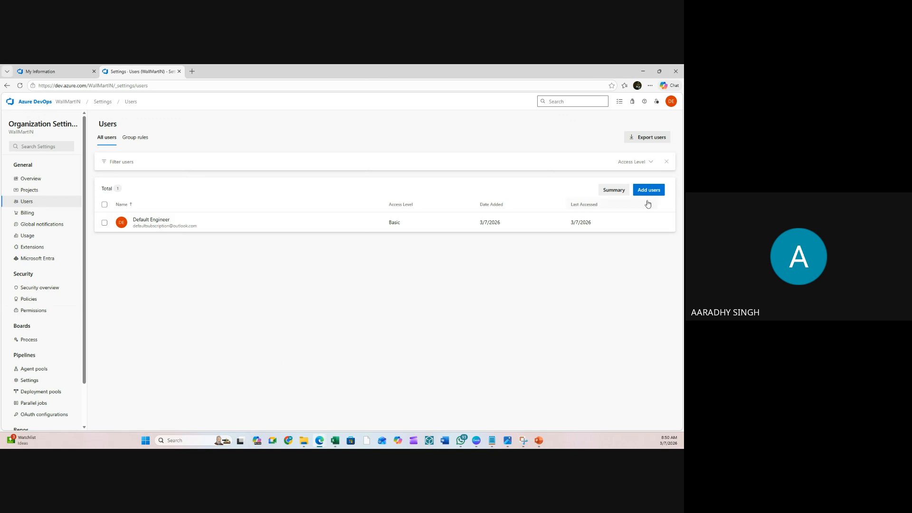
pyautogui.click(636, 191)
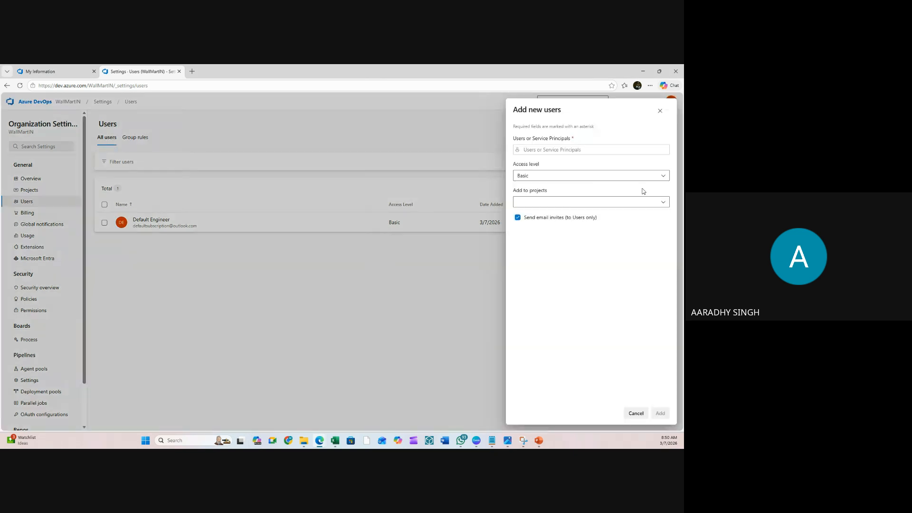
pyautogui.click(548, 151)
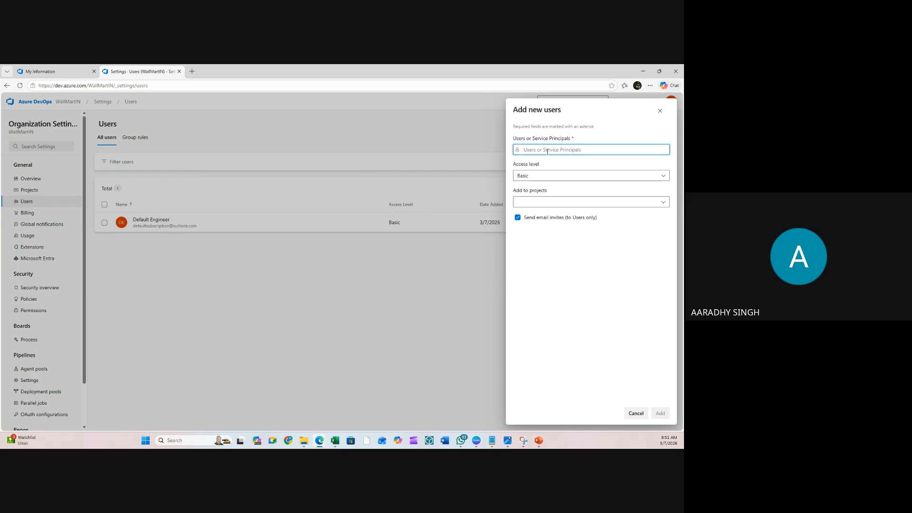
pyautogui.hotkey('ctrl', 'v')
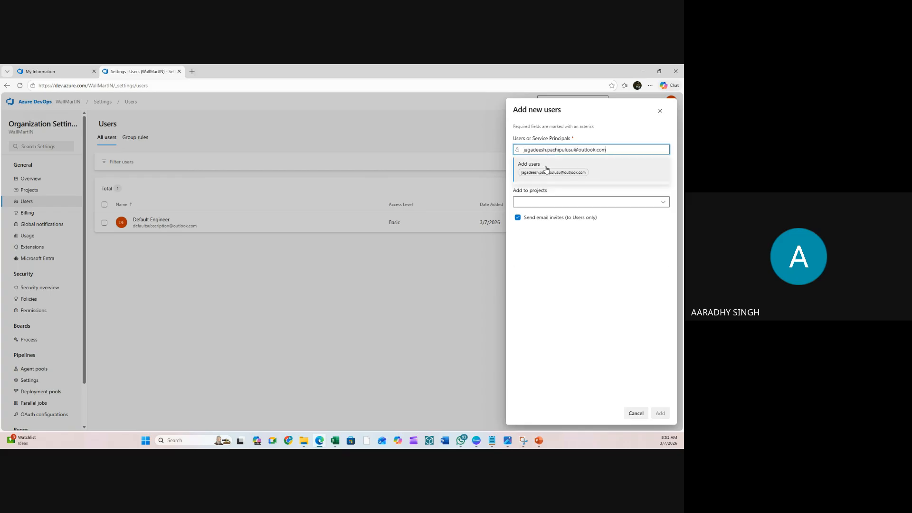
pyautogui.click(548, 173)
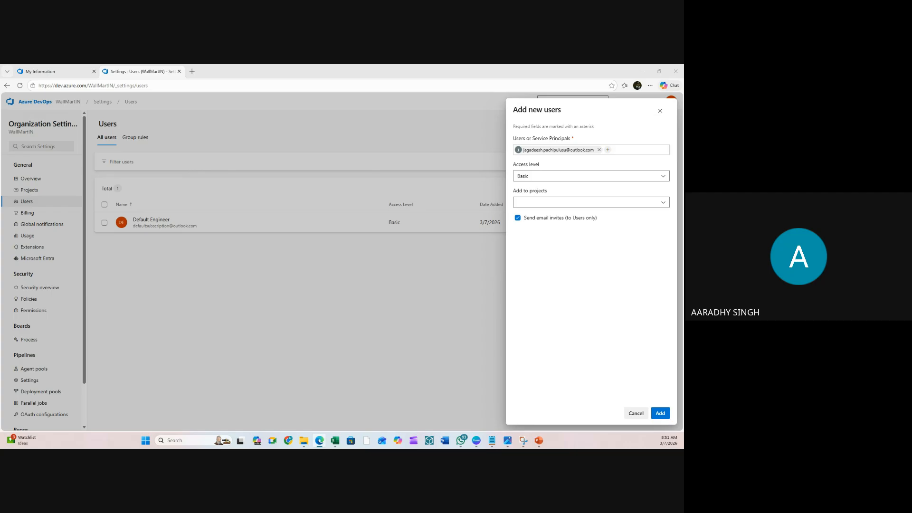
pyautogui.click(637, 150)
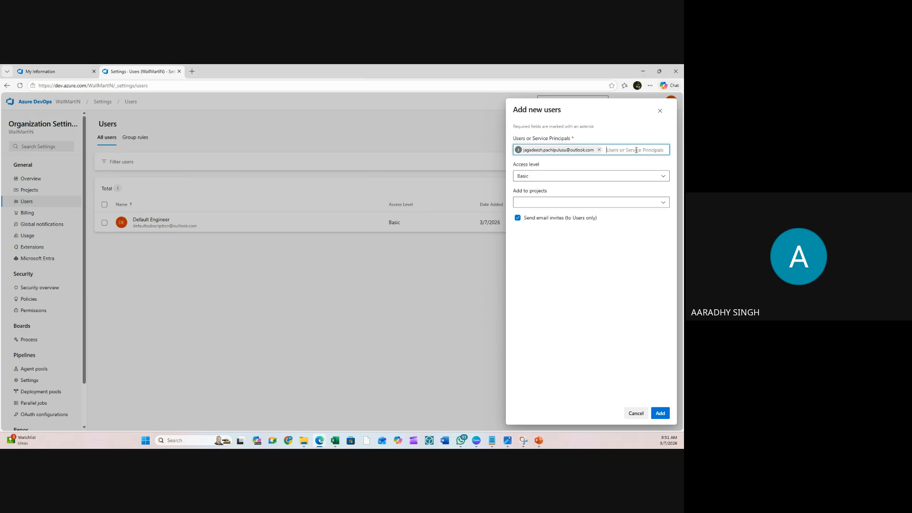
pyautogui.hotkey('ctrl', 'v')
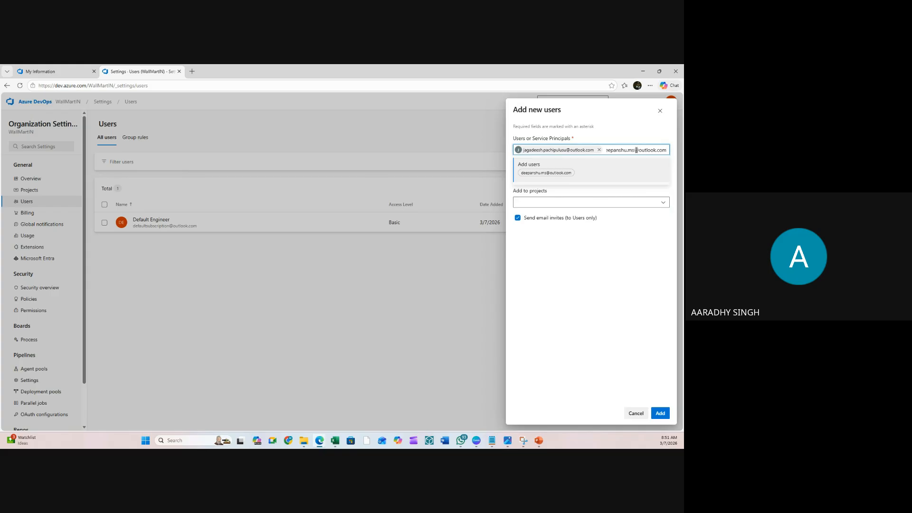
pyautogui.click(527, 174)
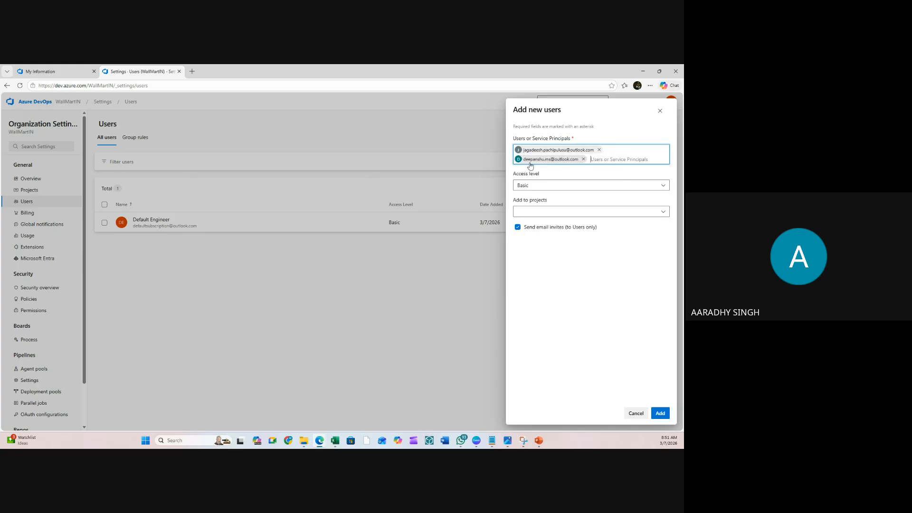
# - Keep Basic access, add them to the ERP360 project, and add both users
pyautogui.click(536, 186)
pyautogui.click(536, 186)
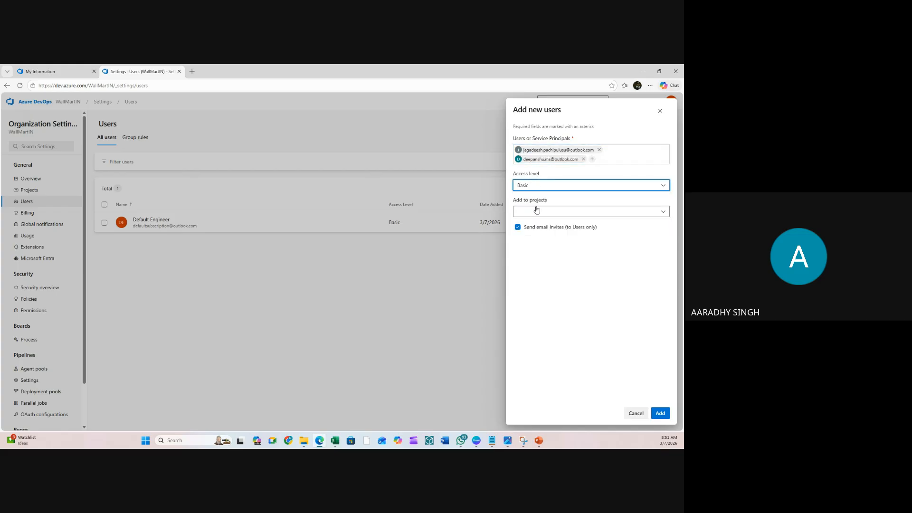
pyautogui.click(537, 210)
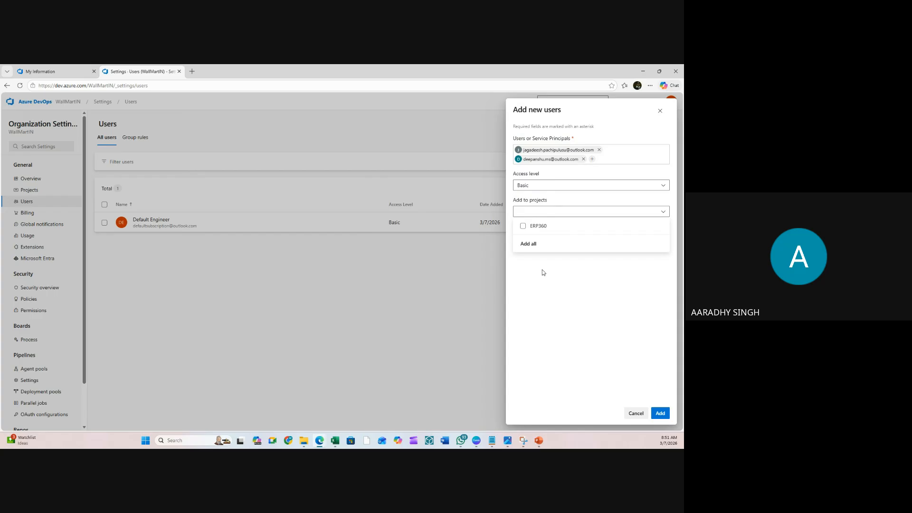
pyautogui.click(524, 227)
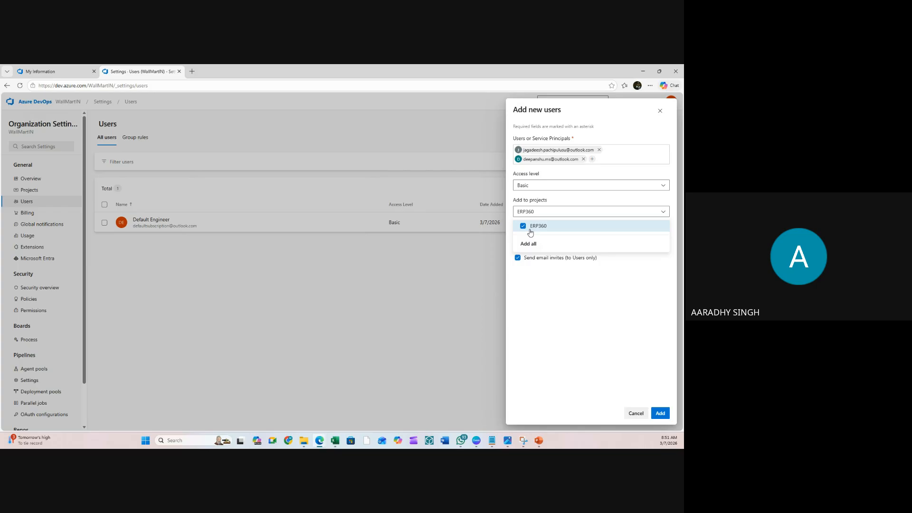
pyautogui.click(550, 291)
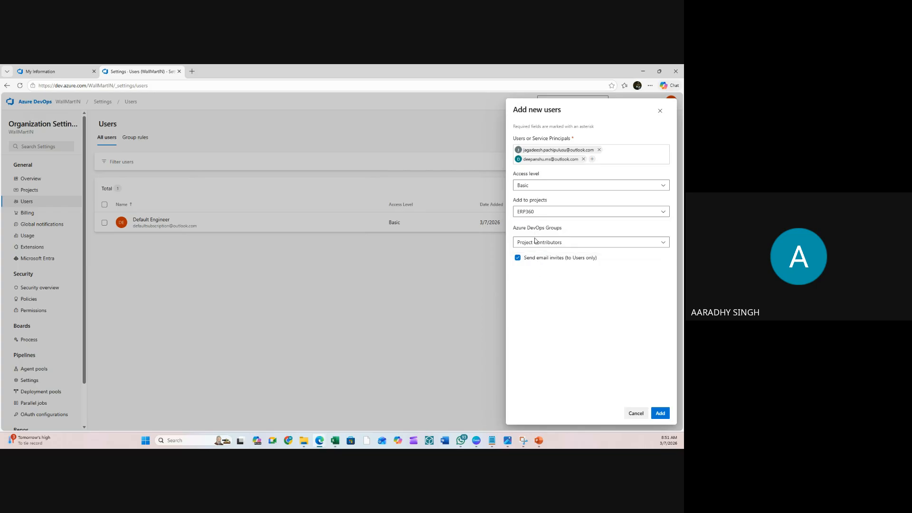
pyautogui.click(665, 417)
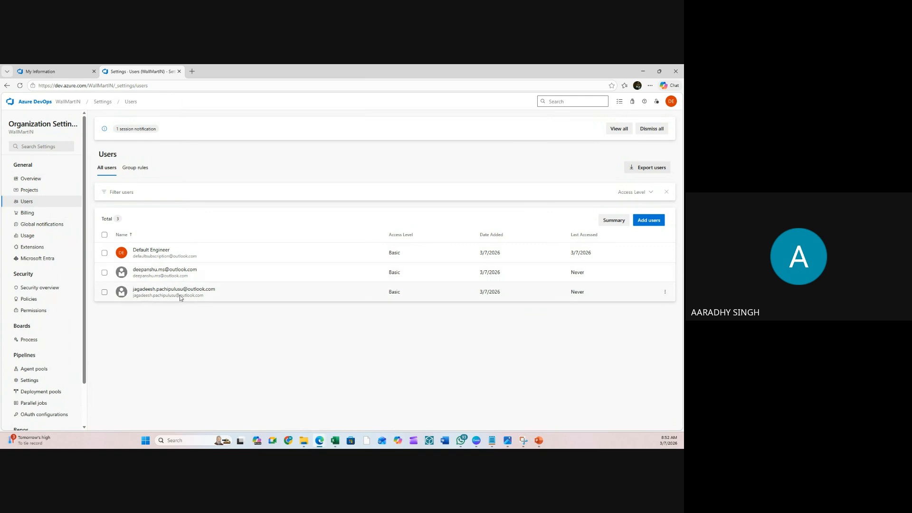
# - Open ERP360 and invite both users to the ERP360 Team
pyautogui.click(57, 102)
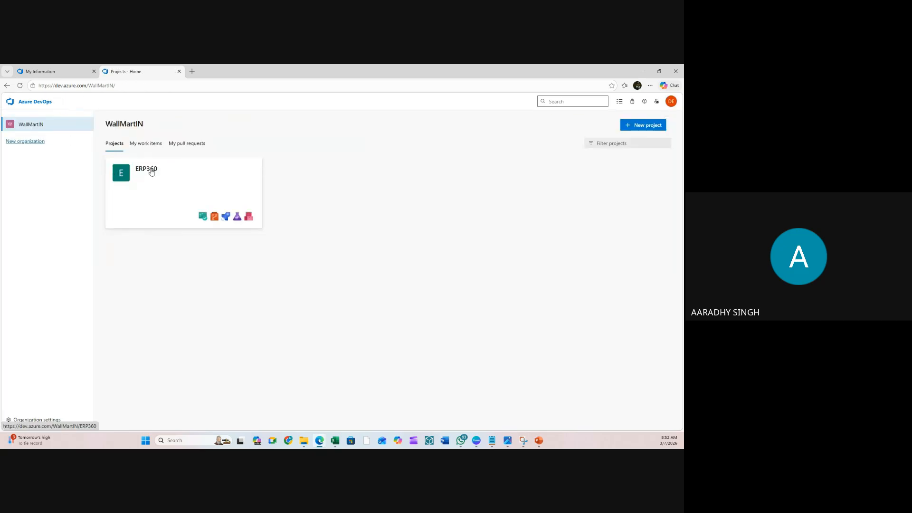
pyautogui.click(155, 174)
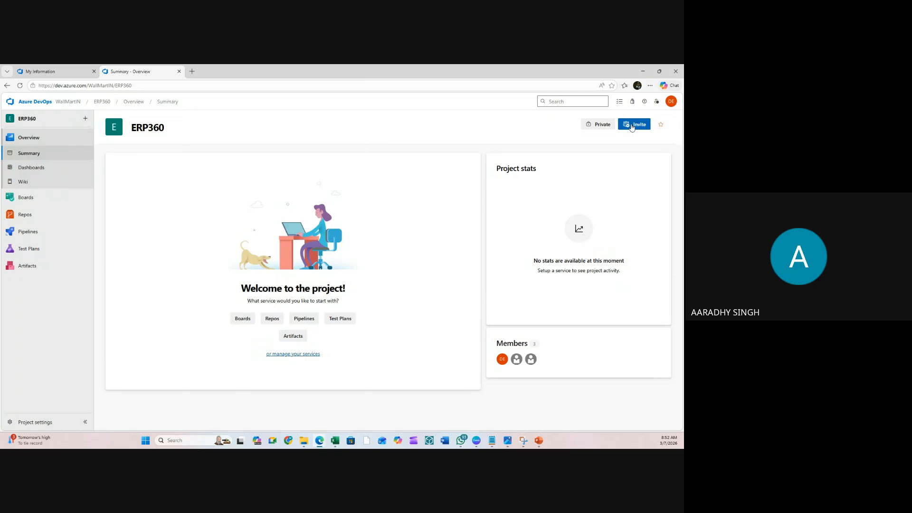
pyautogui.click(632, 126)
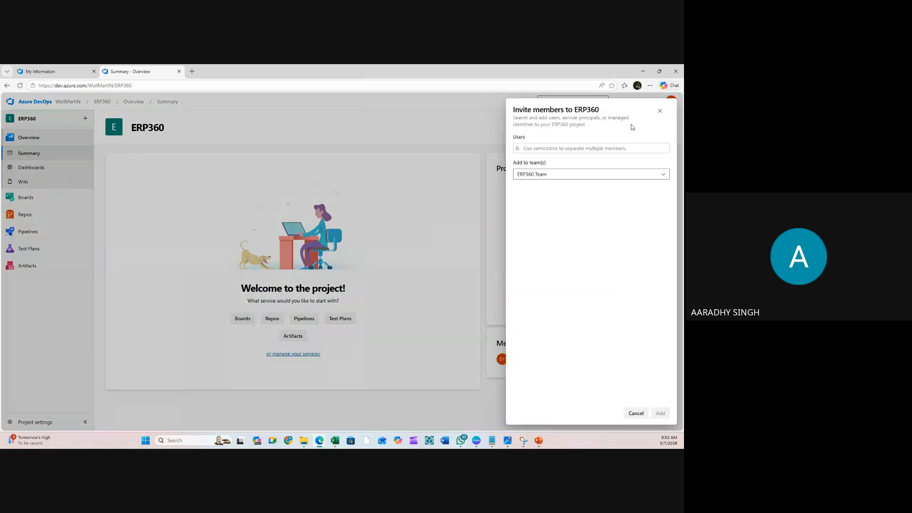
pyautogui.click(560, 149)
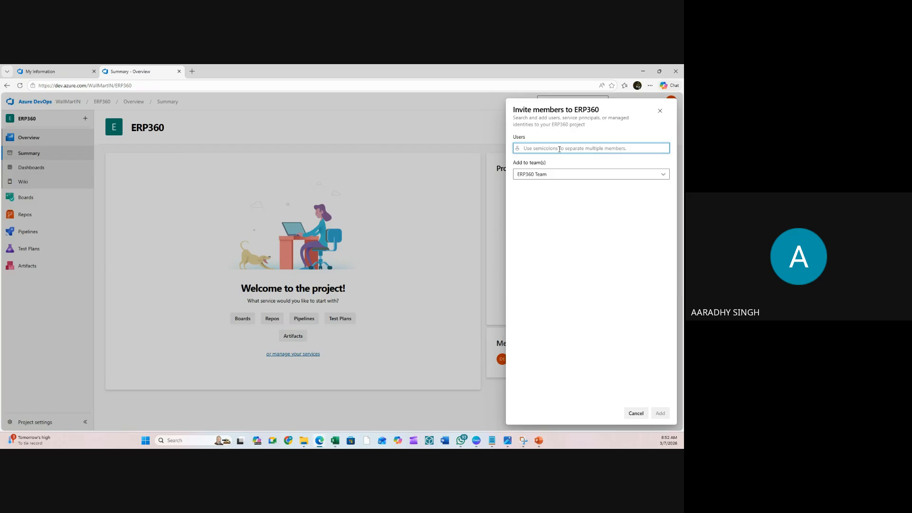
pyautogui.hotkey('ctrl', 'v')
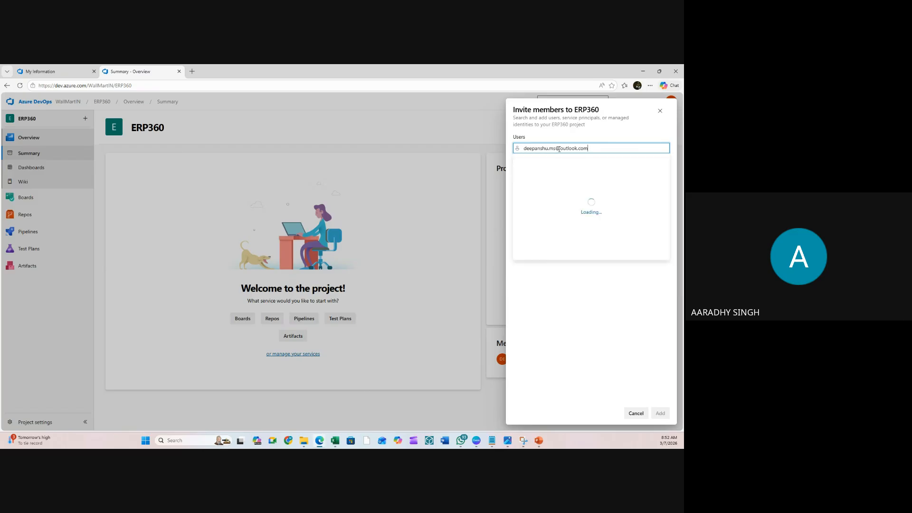
pyautogui.click(565, 166)
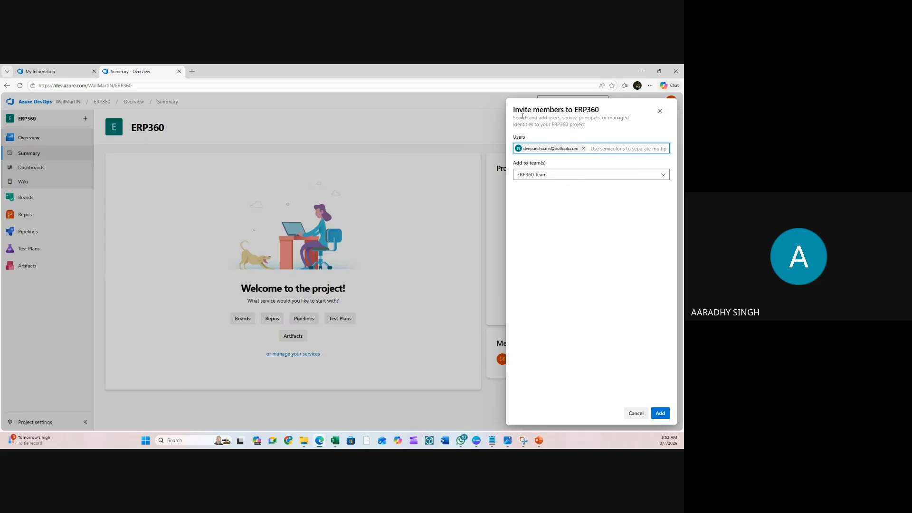
pyautogui.write('ja')
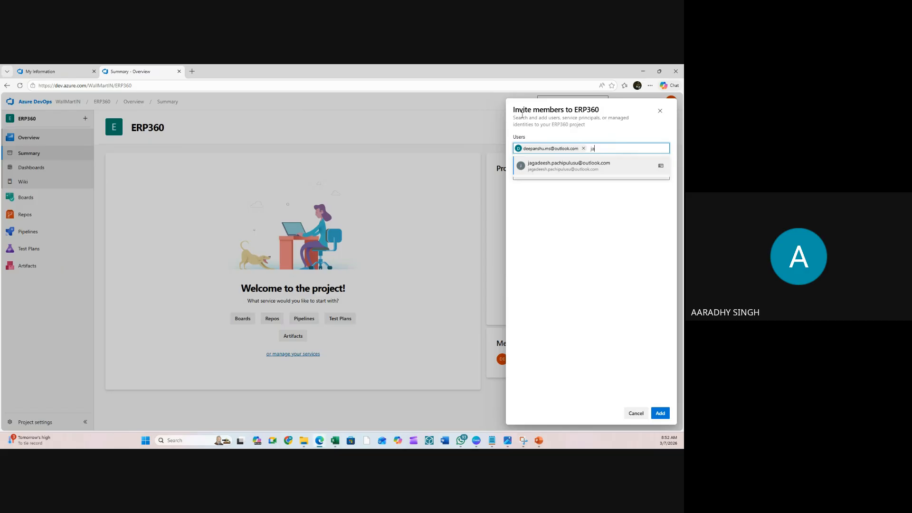
pyautogui.click(581, 166)
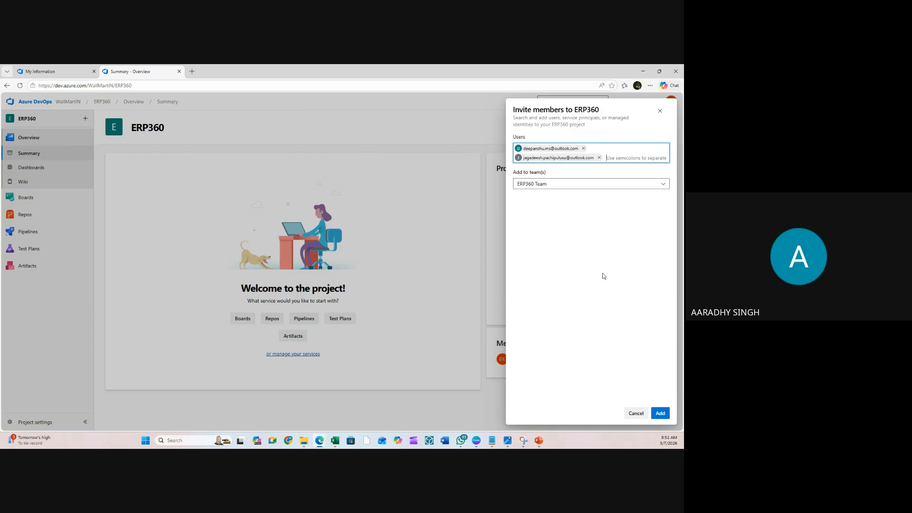
pyautogui.click(658, 413)
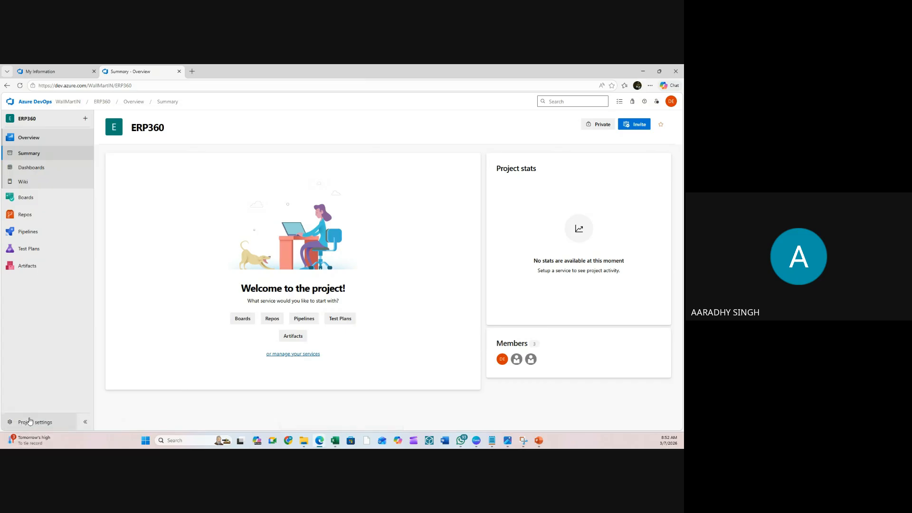
pyautogui.click(30, 424)
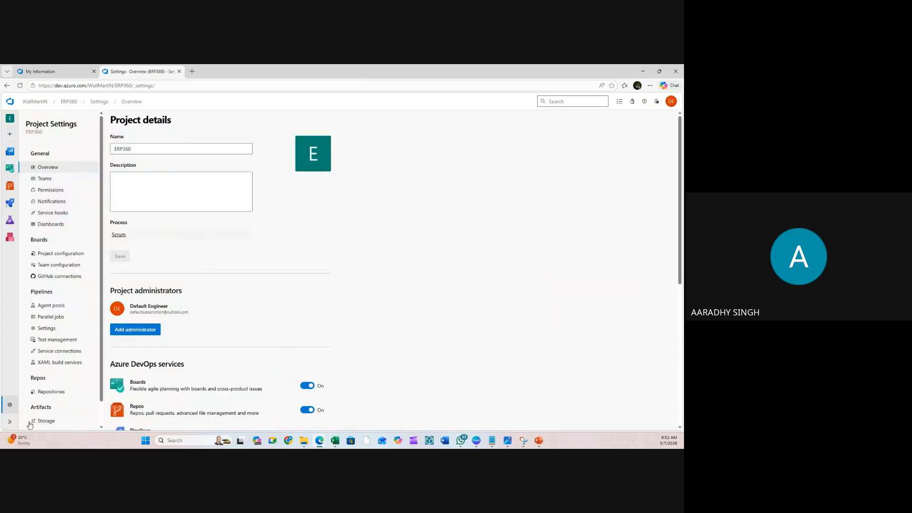
pyautogui.click(45, 180)
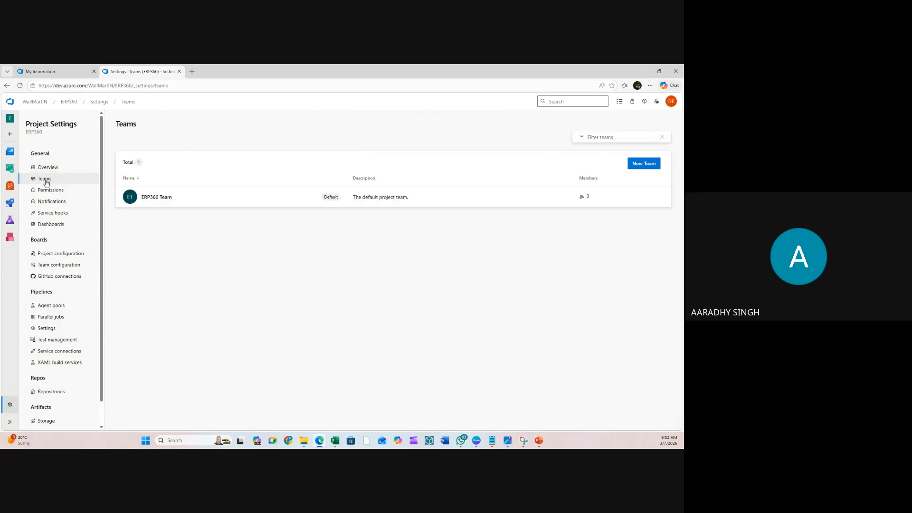
pyautogui.click(162, 199)
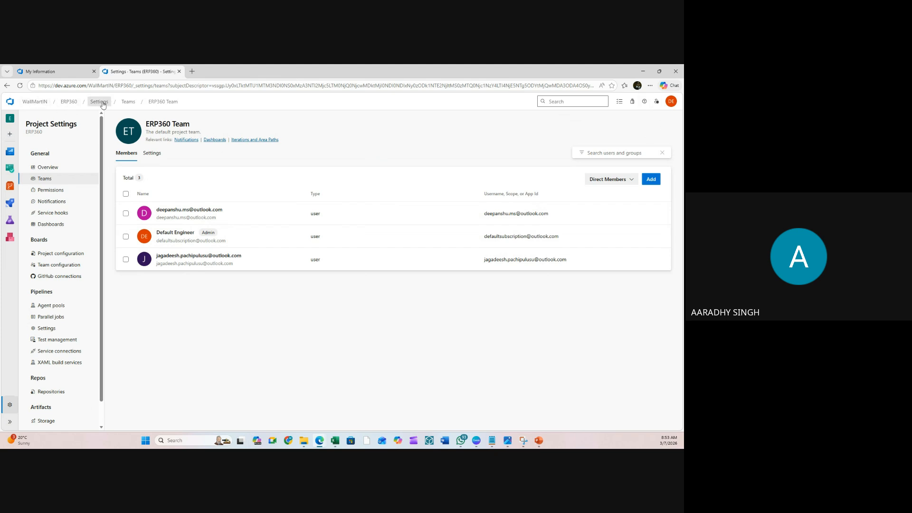
pyautogui.click(73, 102)
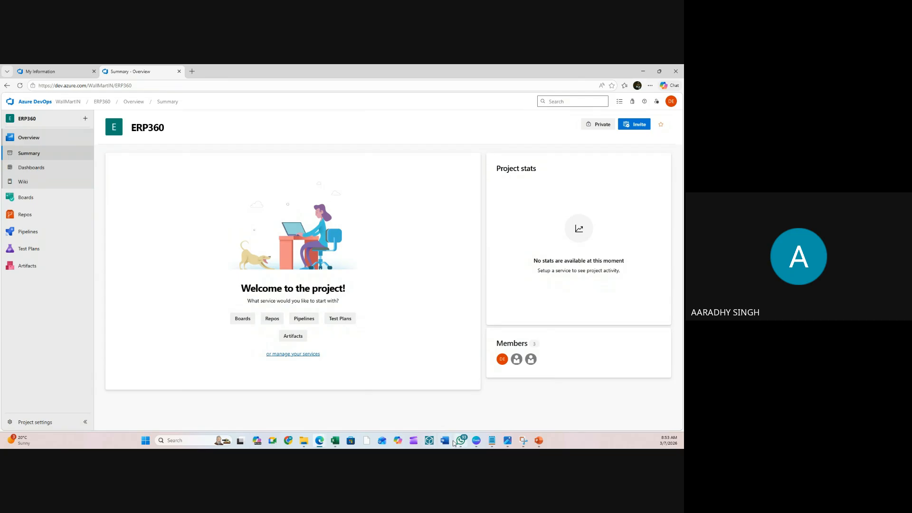
pyautogui.moveTo(335, 441)
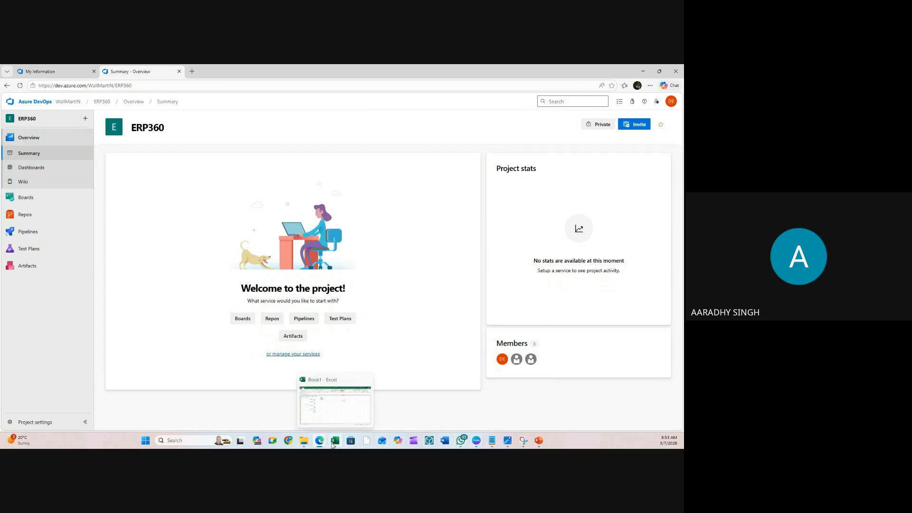
# - Fill EPIC in A2 yellow, and Feature1 (B3) and Feature2 (B10) blue
pyautogui.click(341, 410)
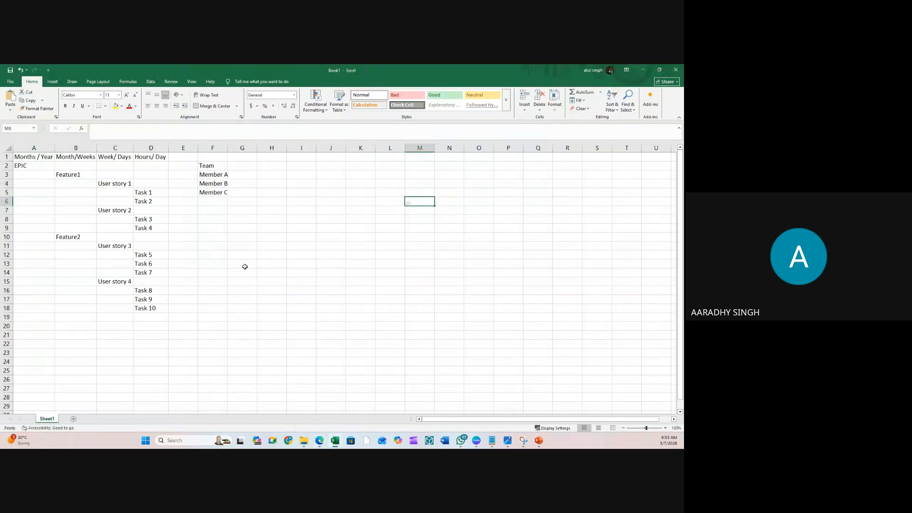
pyautogui.click(21, 166)
pyautogui.click(115, 106)
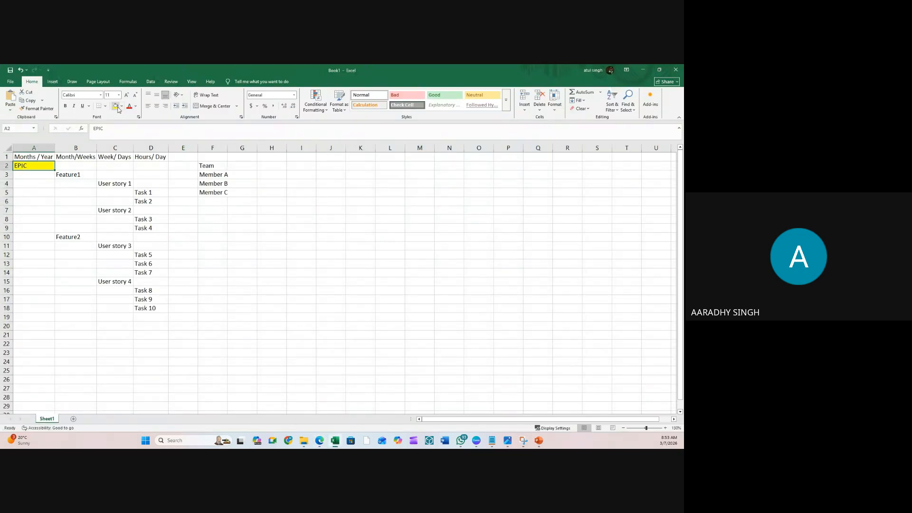
pyautogui.click(75, 176)
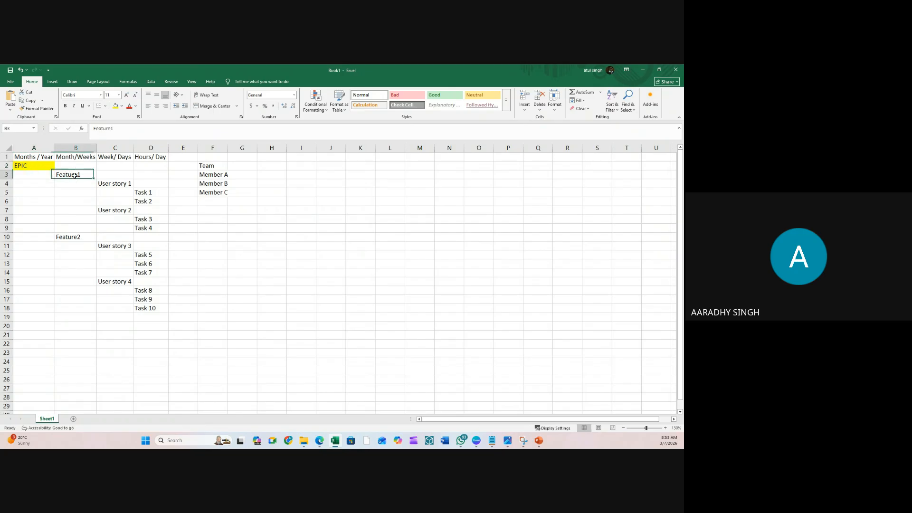
pyautogui.click(122, 106)
pyautogui.click(157, 174)
pyautogui.click(87, 238)
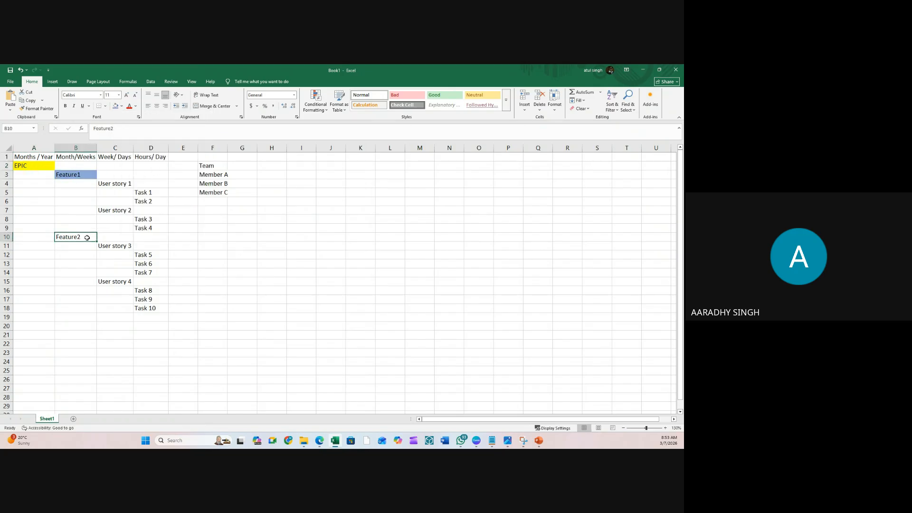
pyautogui.click(116, 106)
# - Shade the user story cells C4, C7 and C11:C15 gold
pyautogui.click(120, 184)
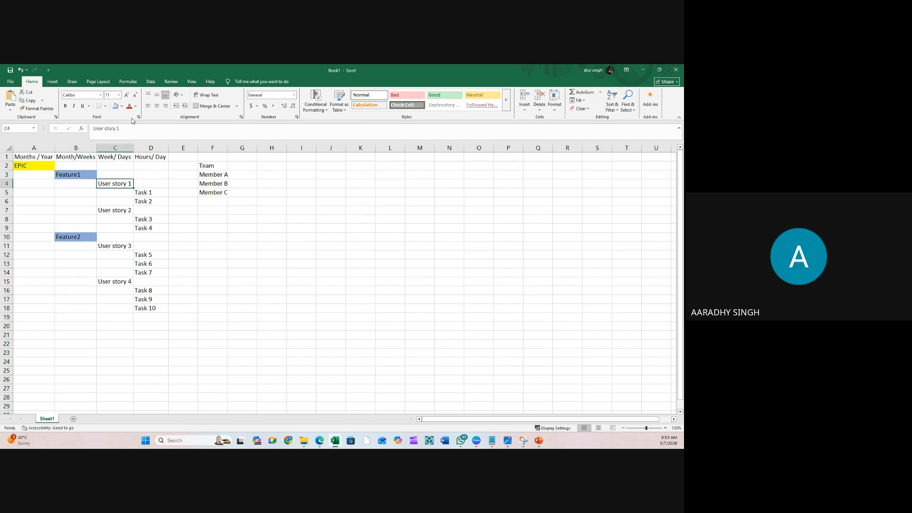
pyautogui.click(121, 106)
pyautogui.click(189, 168)
pyautogui.click(119, 211)
pyautogui.click(116, 106)
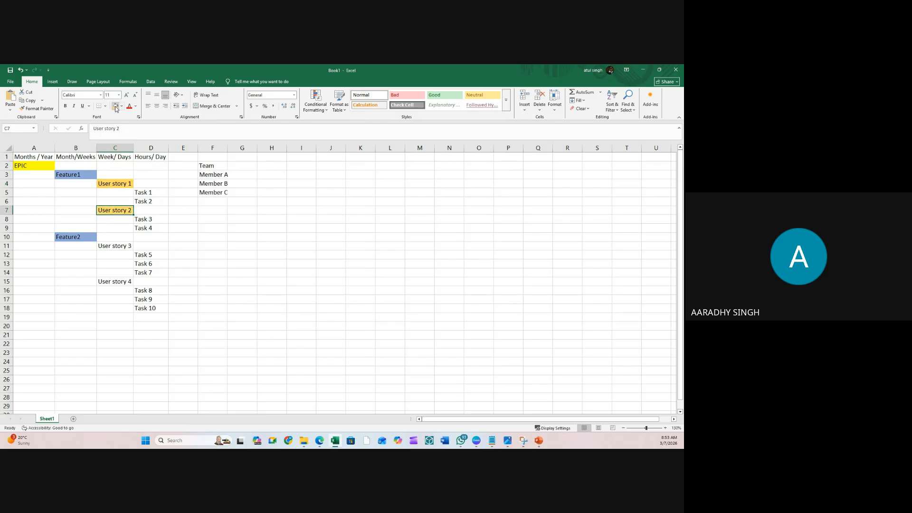
pyautogui.moveTo(122, 245); pyautogui.dragTo(121, 280)
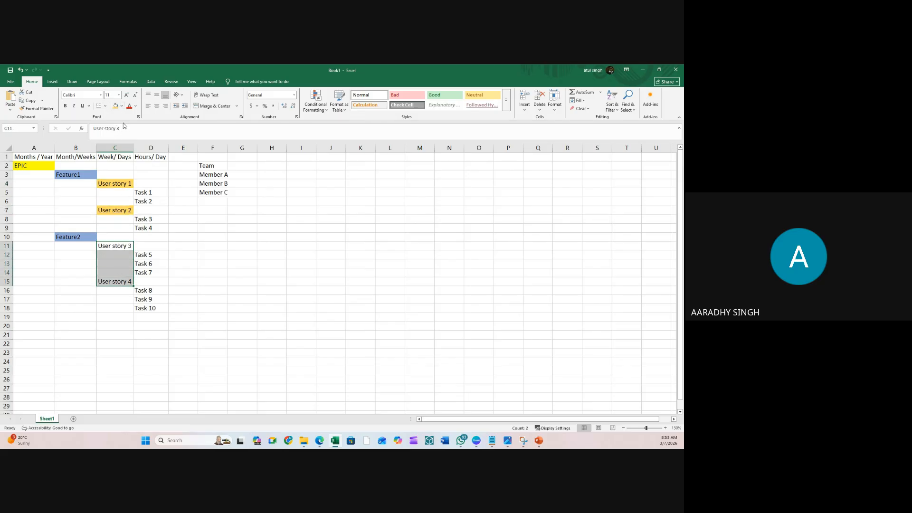
pyautogui.click(115, 106)
pyautogui.click(212, 228)
# - Fill the task cells D4:D18 green
pyautogui.moveTo(154, 185); pyautogui.dragTo(151, 309)
pyautogui.click(122, 106)
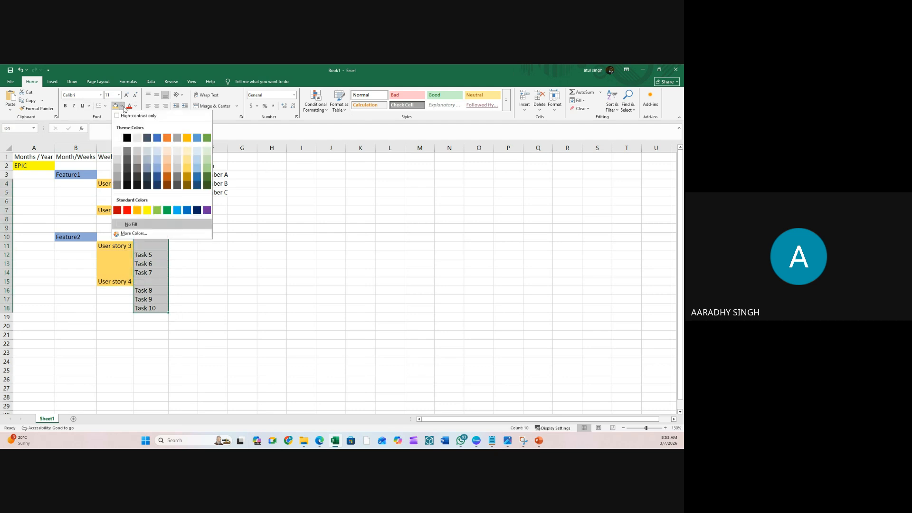
pyautogui.click(207, 172)
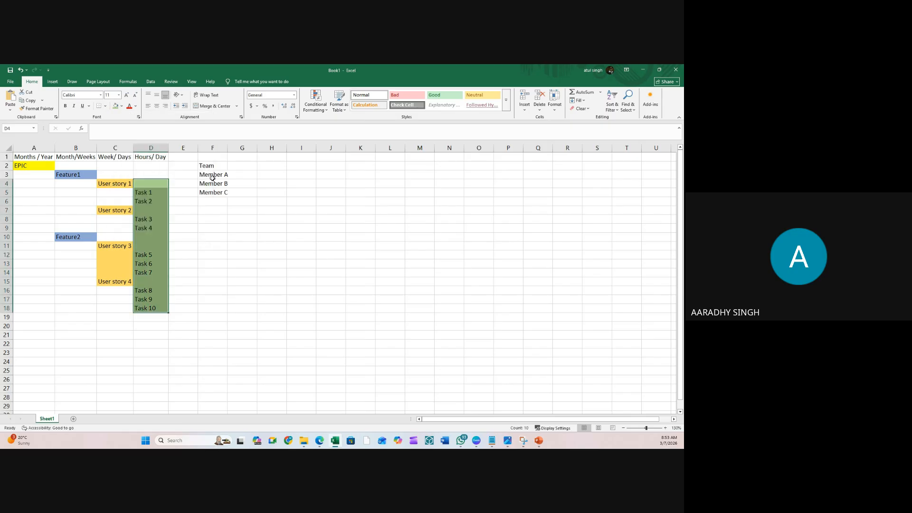
pyautogui.click(289, 254)
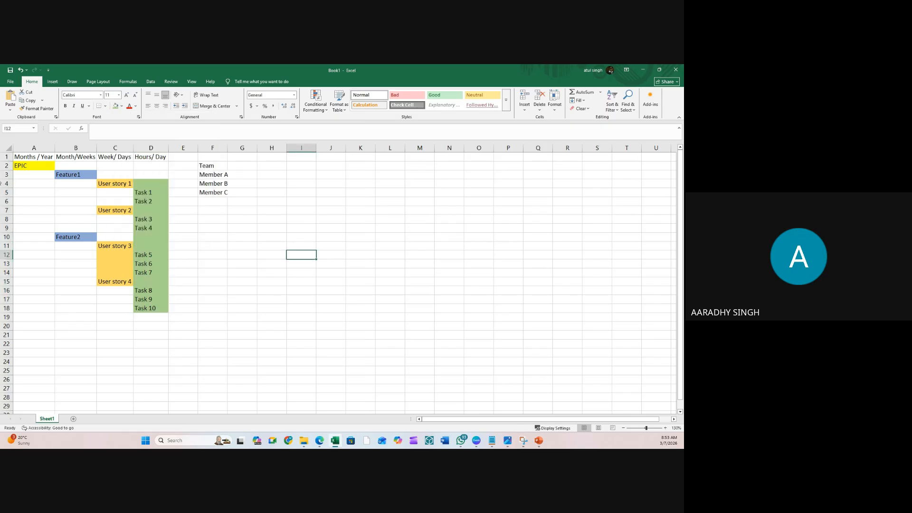
pyautogui.click(38, 166)
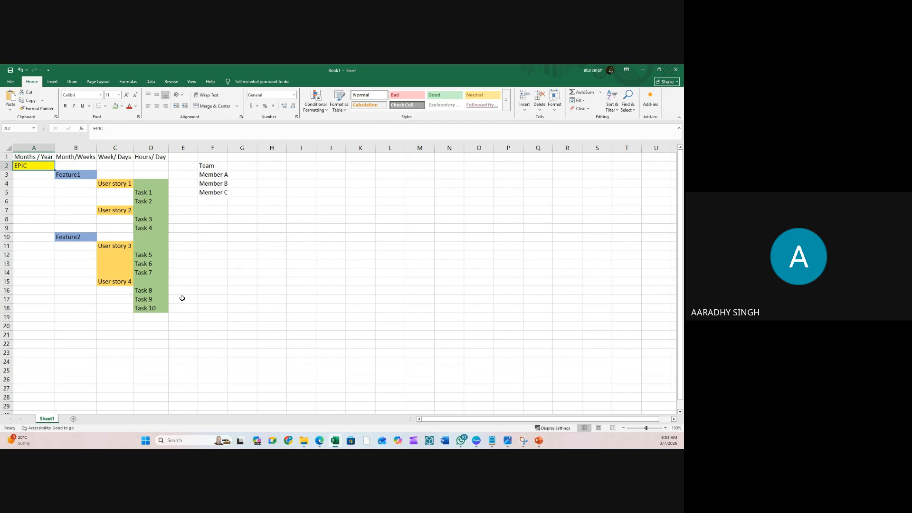
pyautogui.click(209, 245)
pyautogui.click(232, 202)
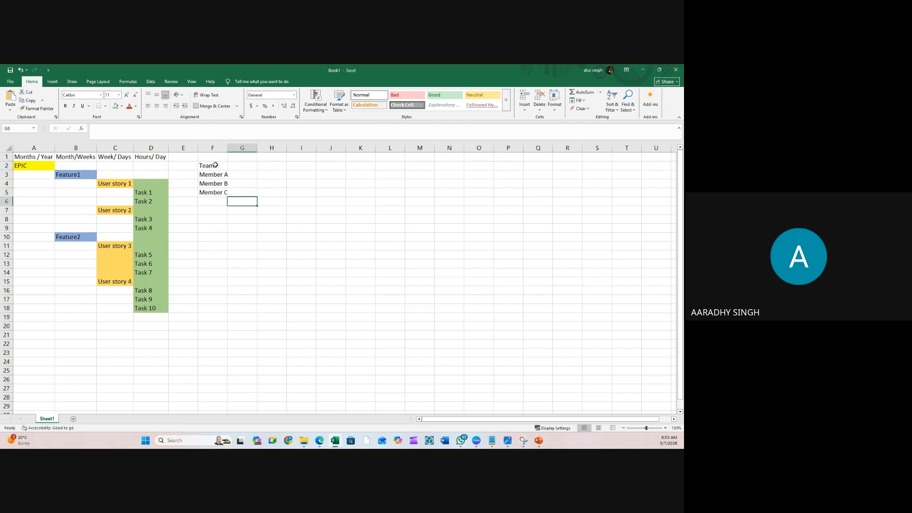
# - AutoFit column F to fit the Team heading and member names
pyautogui.doubleClick(227, 147)
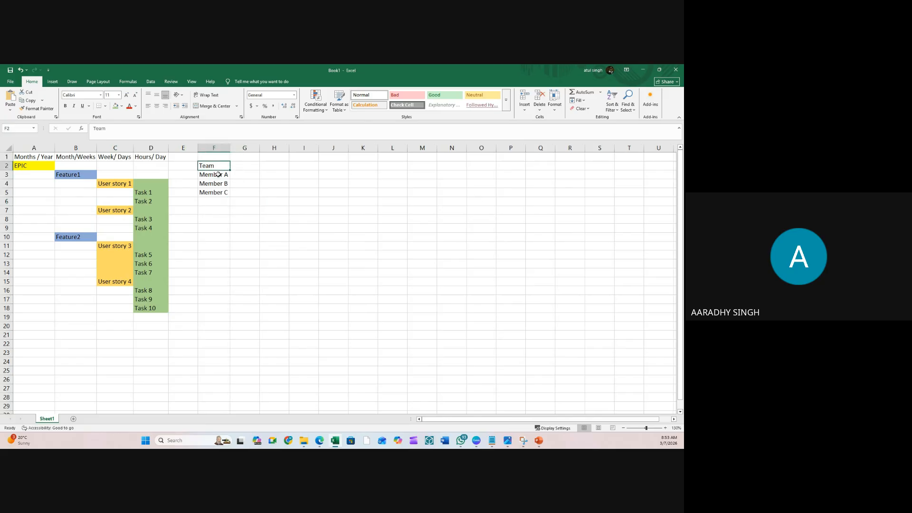
pyautogui.moveTo(218, 175); pyautogui.dragTo(220, 192)
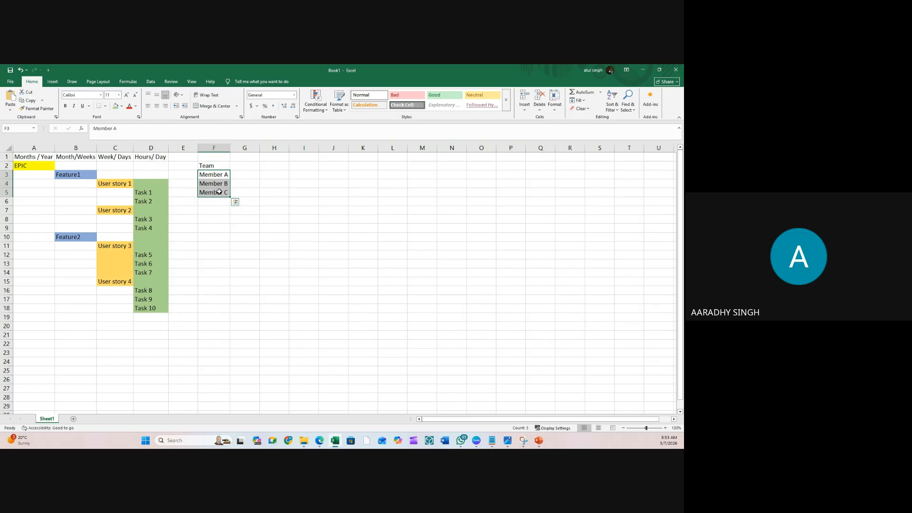
pyautogui.click(267, 185)
pyautogui.moveTo(220, 165); pyautogui.dragTo(221, 192)
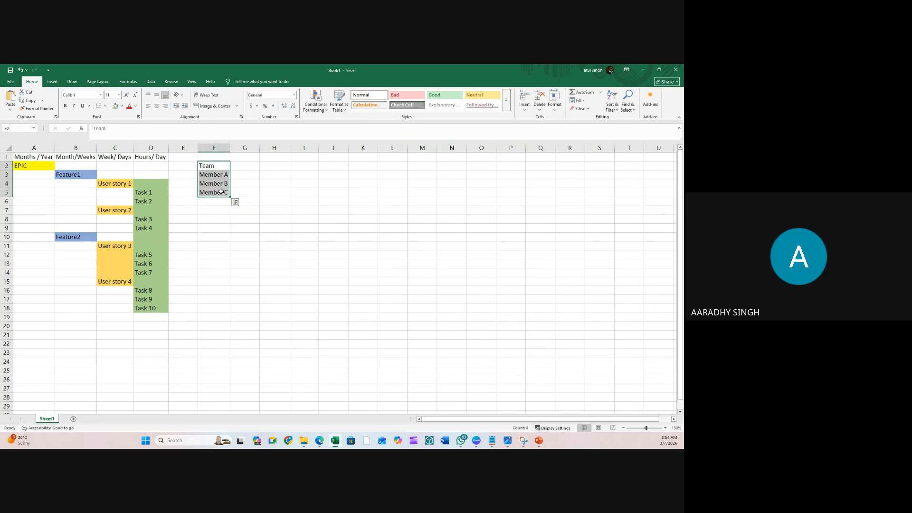
pyautogui.hotkey('alt', 'Tab')
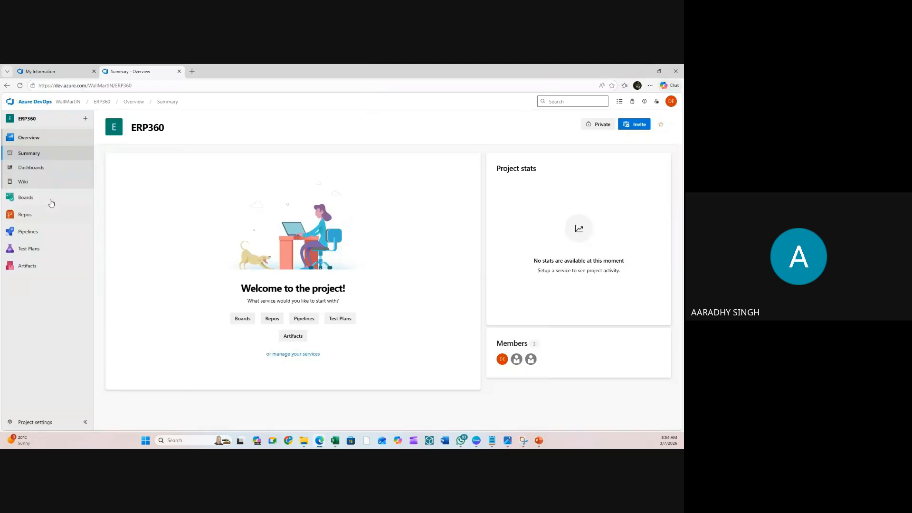
# - Open ERP360's Project settings at Boards > Project configuration
pyautogui.click(29, 422)
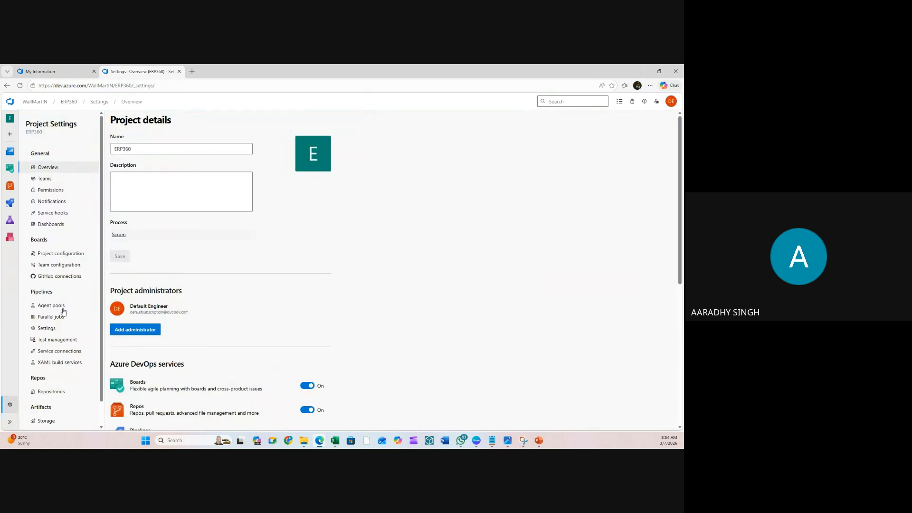
pyautogui.click(65, 254)
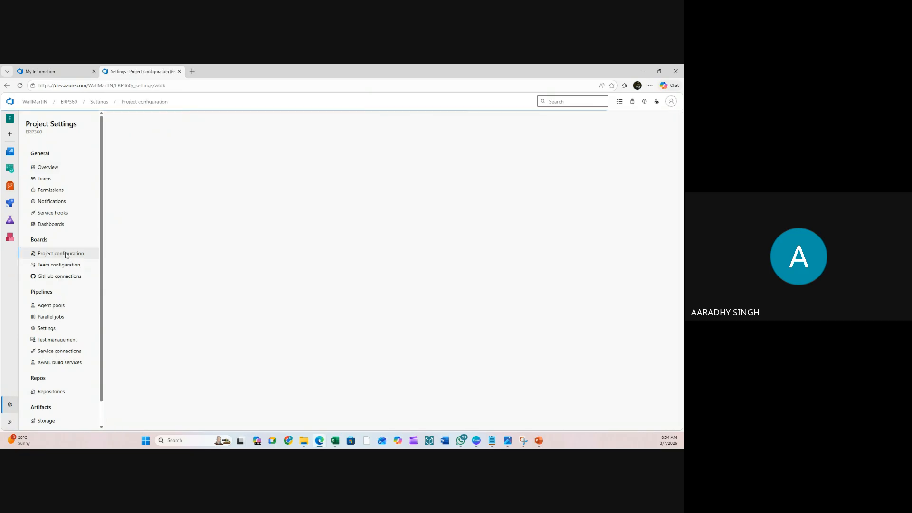
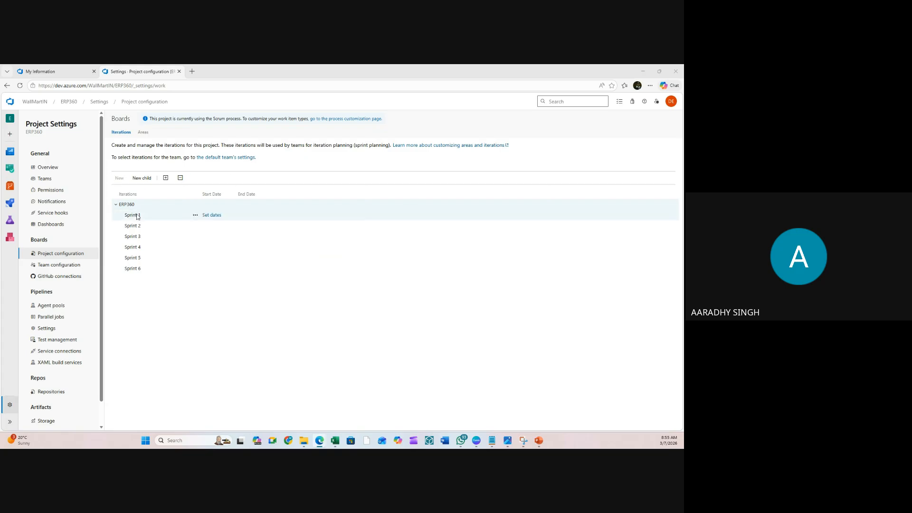
# - Append 'Requirement Analysis' to Sprint 1's name and date it 3/1/2026 to 3/31/2026
pyautogui.click(216, 216)
pyautogui.click(328, 206)
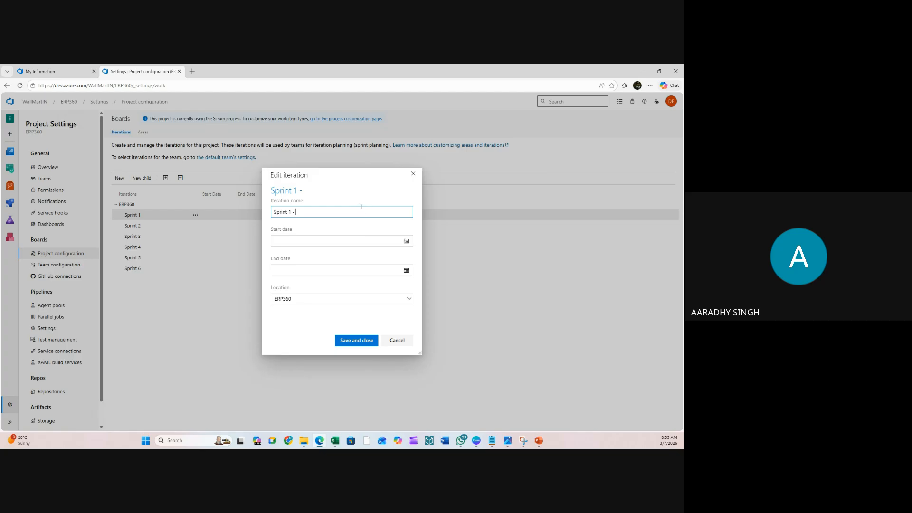
pyautogui.write('Requirement Analysis')
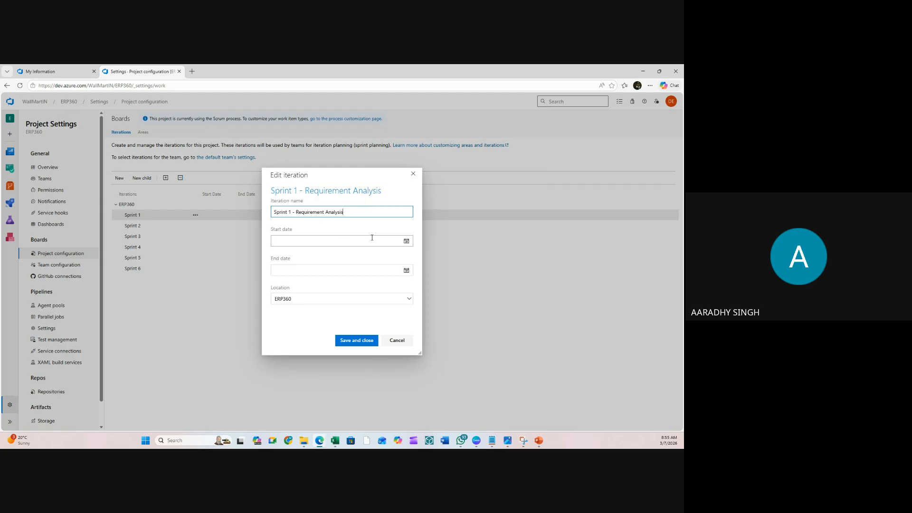
pyautogui.click(407, 242)
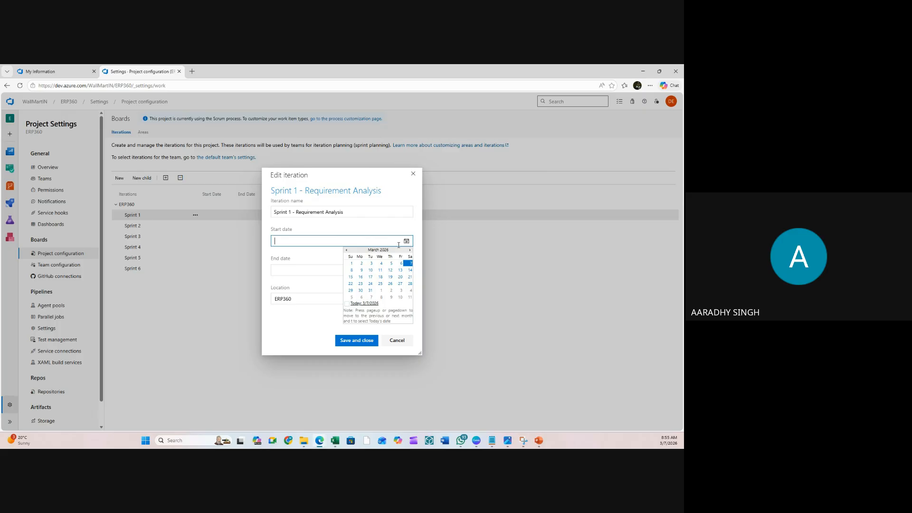
pyautogui.click(353, 265)
pyautogui.click(407, 271)
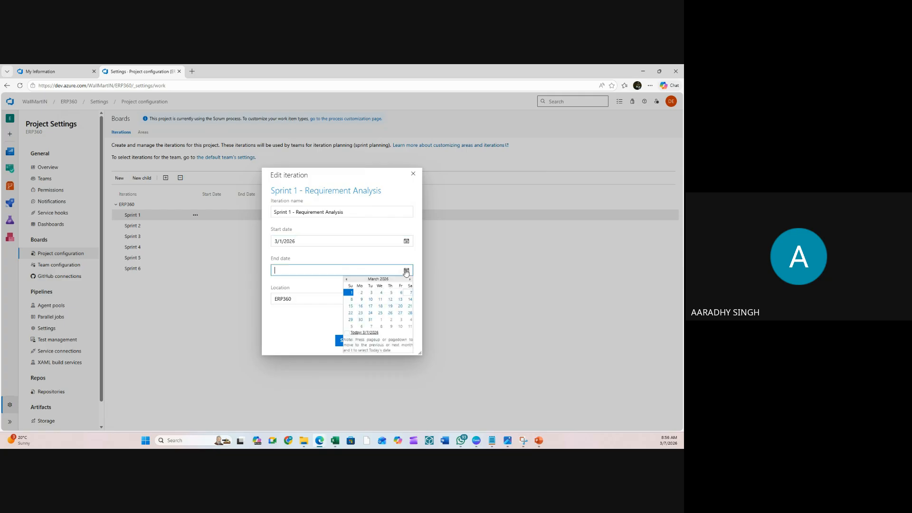
pyautogui.click(371, 320)
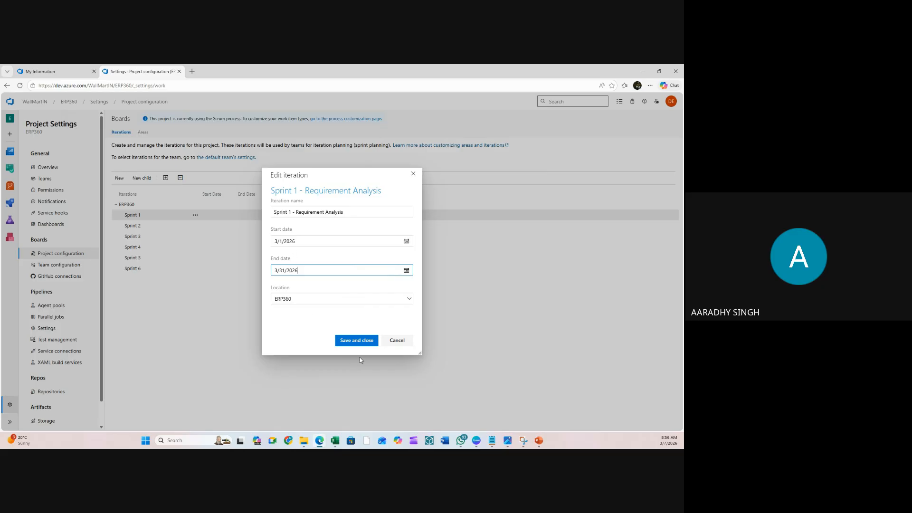
pyautogui.click(362, 341)
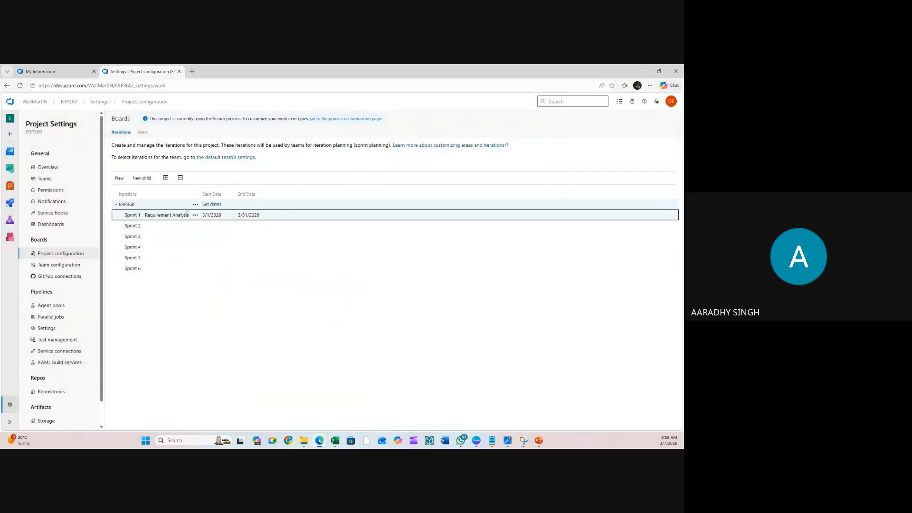
# - Extend Sprint 2's name with '- Infra Setup & Security' and date it 4/1/2026 to 4/30/2026
pyautogui.doubleClick(206, 224)
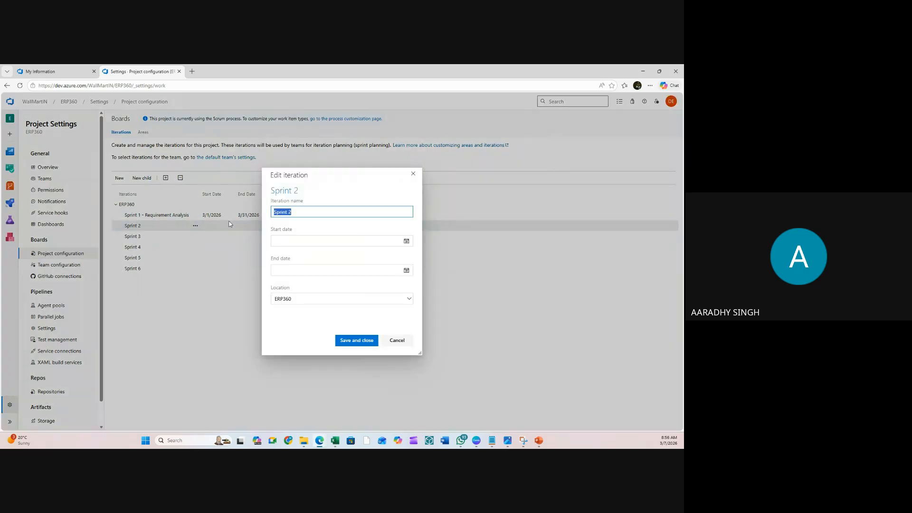
pyautogui.click(297, 212)
pyautogui.write('- Infra & Setup & Securi')
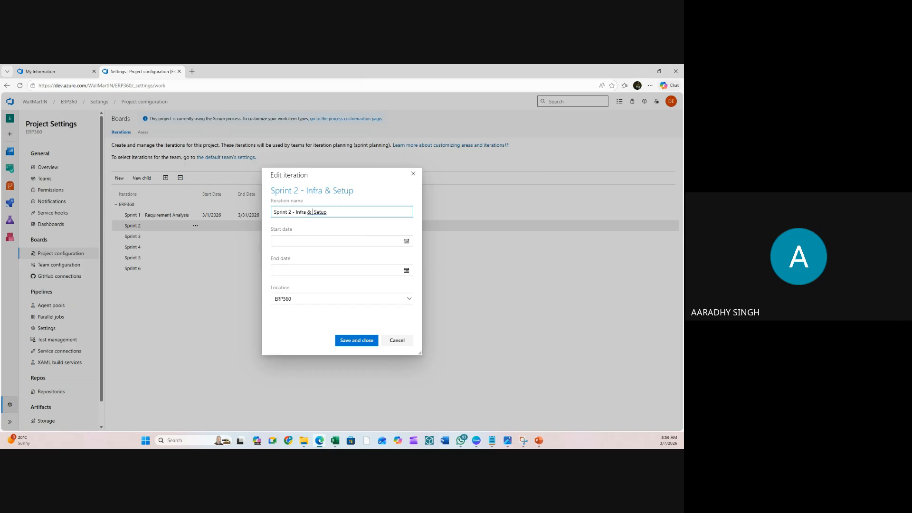
pyautogui.write('ty Se')
pyautogui.click(408, 243)
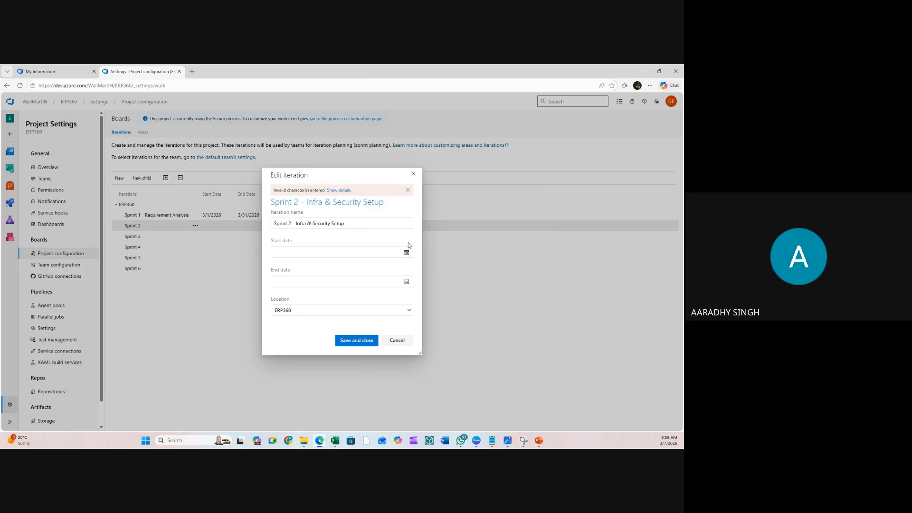
pyautogui.click(406, 252)
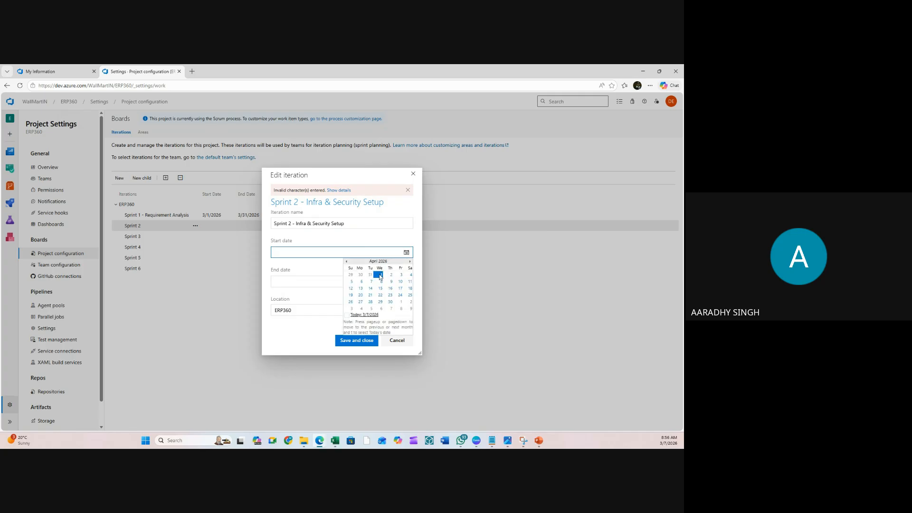
pyautogui.click(381, 275)
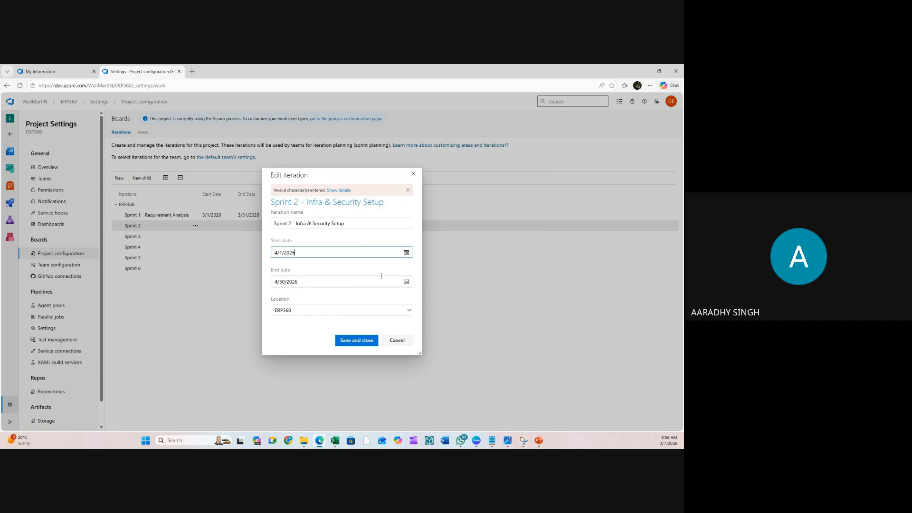
pyautogui.click(407, 282)
pyautogui.click(390, 332)
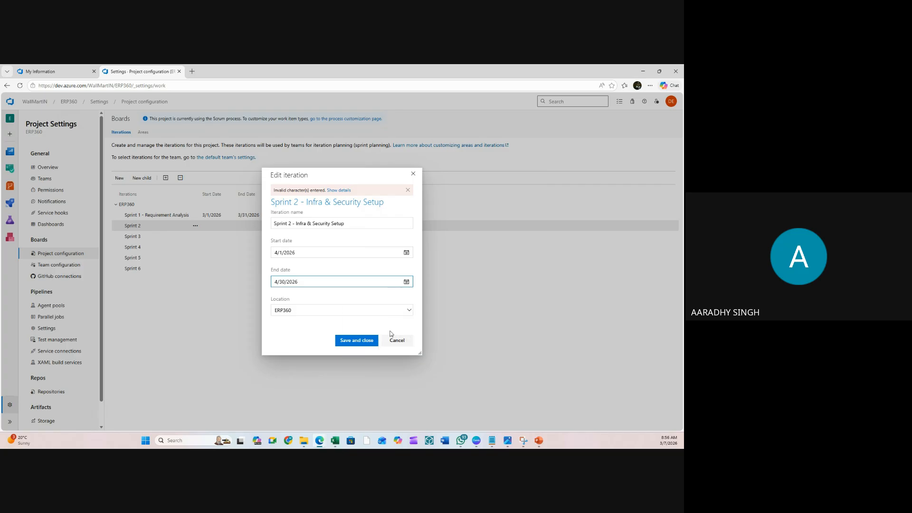
pyautogui.click(347, 341)
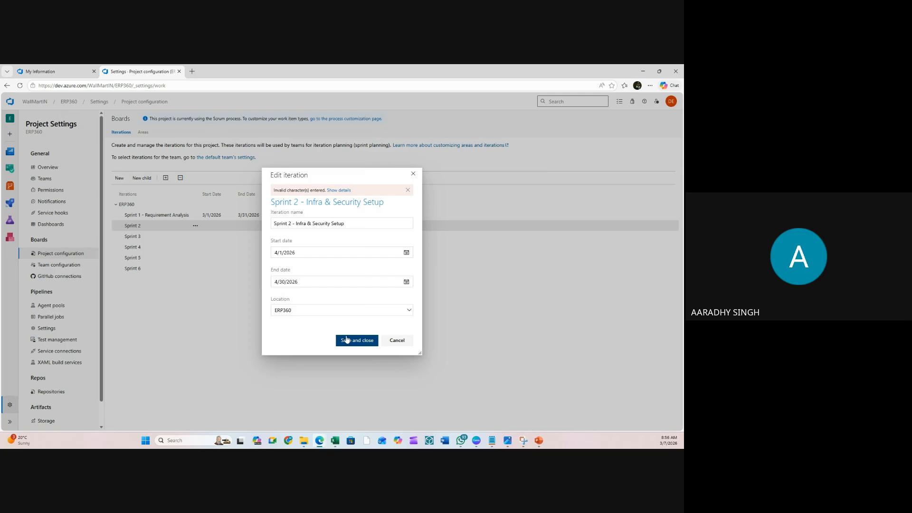
# - Replace the invalid '&' in Sprint 2's name with 'n' and save it
pyautogui.click(350, 225)
pyautogui.click(350, 224)
pyautogui.click(311, 222)
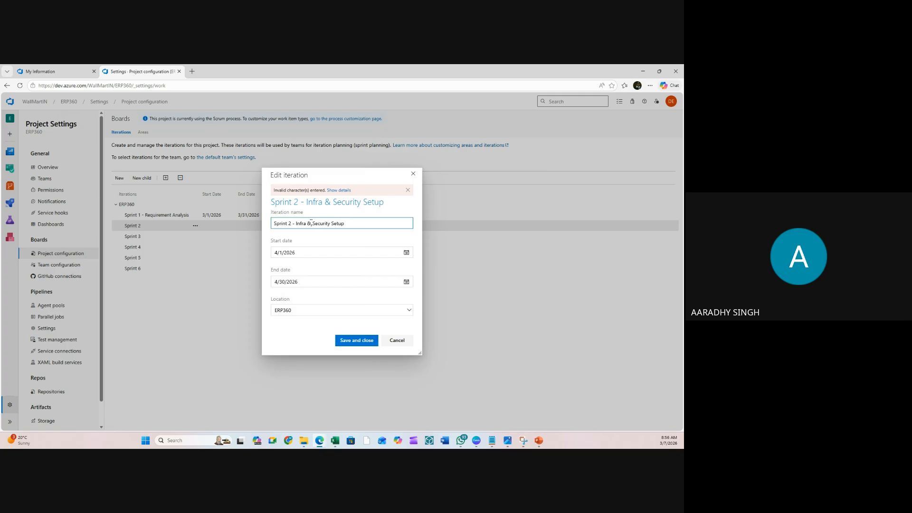
pyautogui.press('BackSpace')
pyautogui.write('n')
pyautogui.click(357, 340)
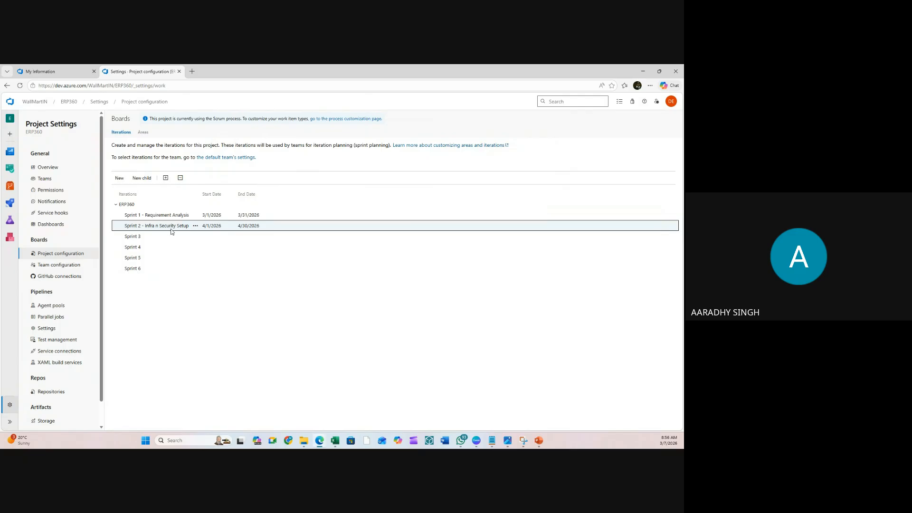
# - Extend Sprint 3's name with '- Architecture design n documentation'
pyautogui.moveTo(139, 241)
pyautogui.click(211, 237)
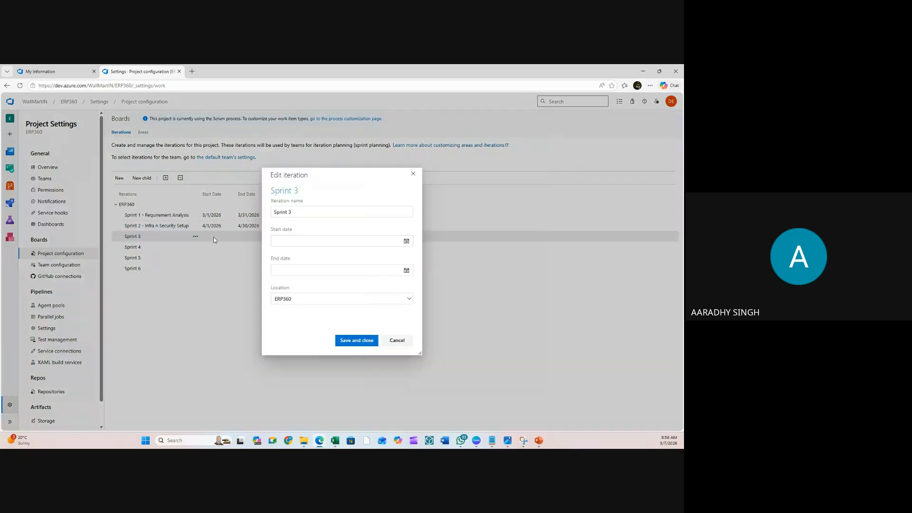
pyautogui.click(305, 210)
pyautogui.write('- Ar')
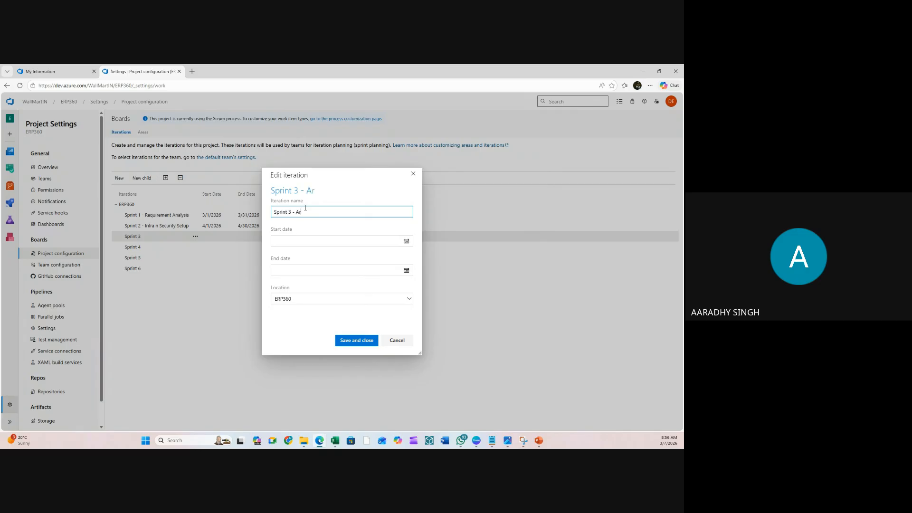
pyautogui.write('ch')
pyautogui.write('itecture des')
pyautogui.write('in')
pyautogui.write('gn')
pyautogui.write(' n documen')
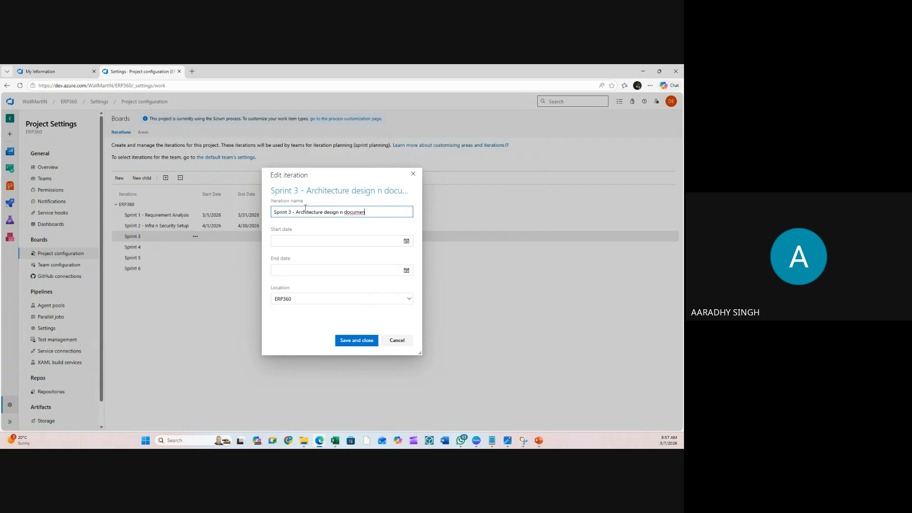
pyautogui.write('tation')
# - Date Sprint 3 from 5/1/2026 to 5/29/2026 and save it
pyautogui.click(401, 241)
pyautogui.click(406, 241)
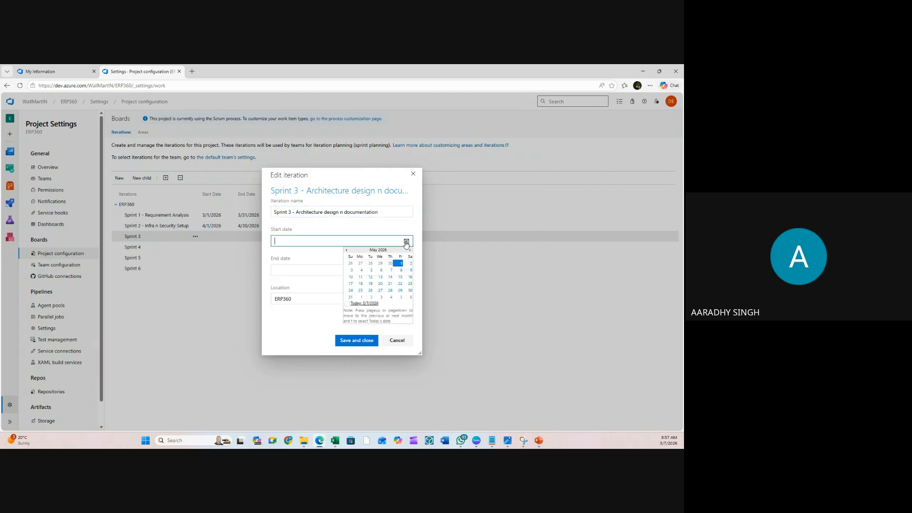
pyautogui.click(398, 264)
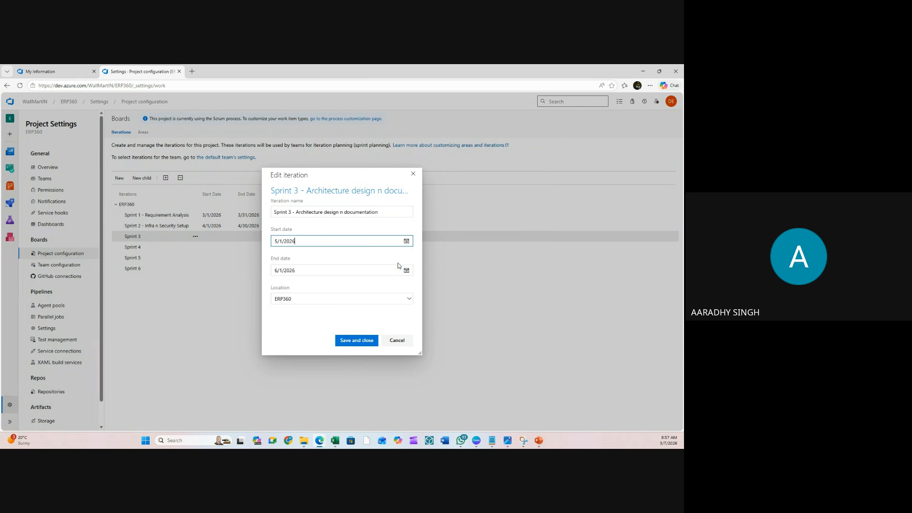
pyautogui.click(406, 270)
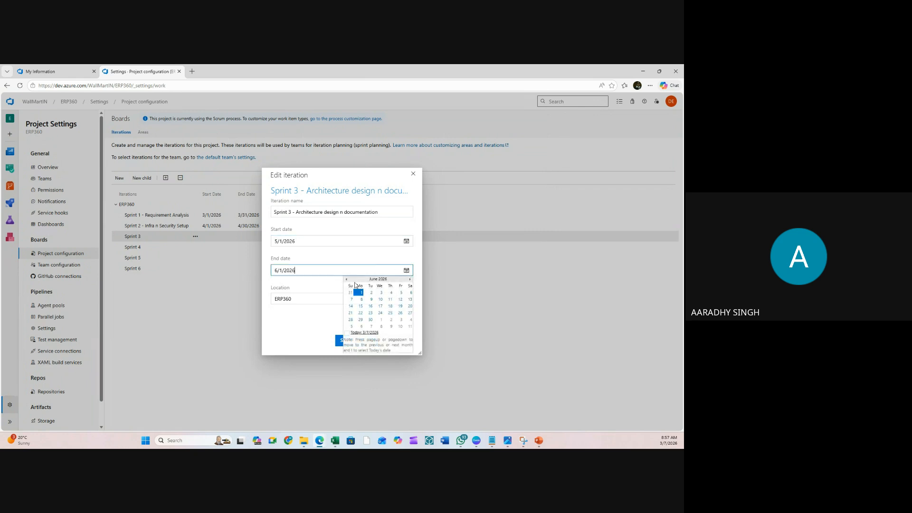
pyautogui.click(351, 293)
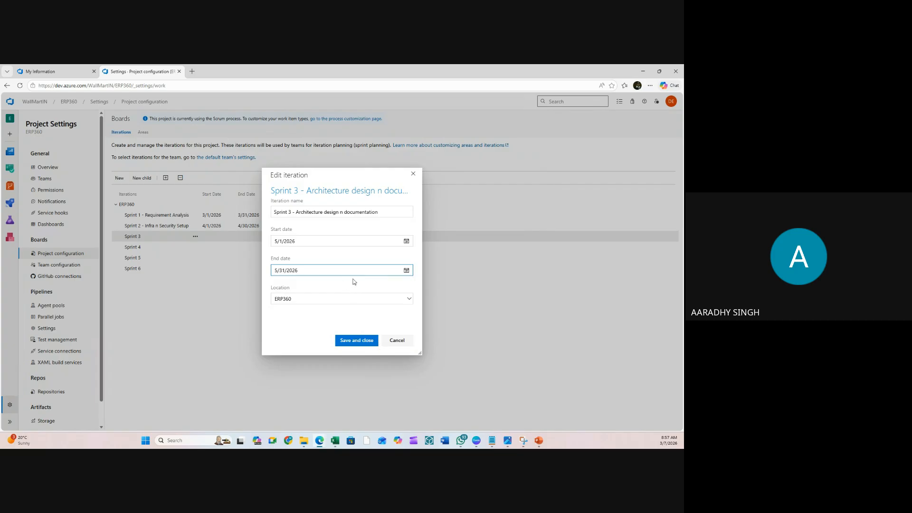
pyautogui.click(407, 270)
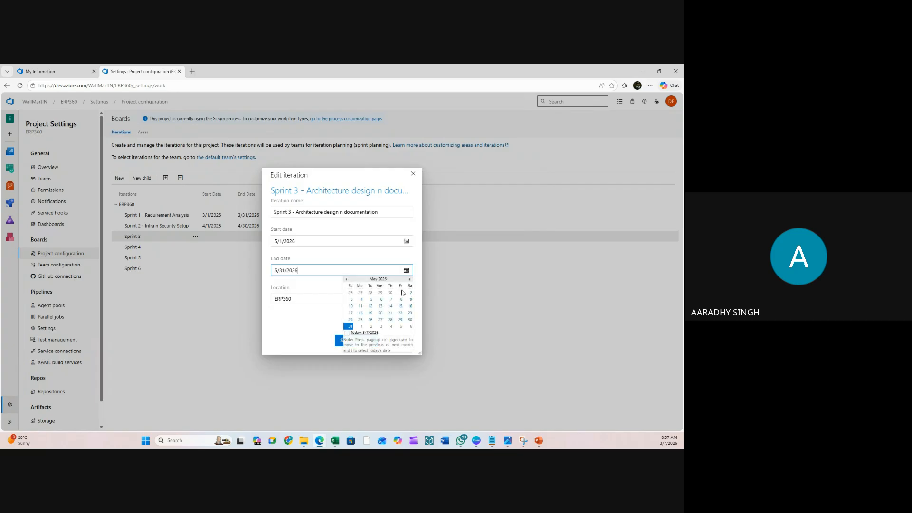
pyautogui.click(401, 320)
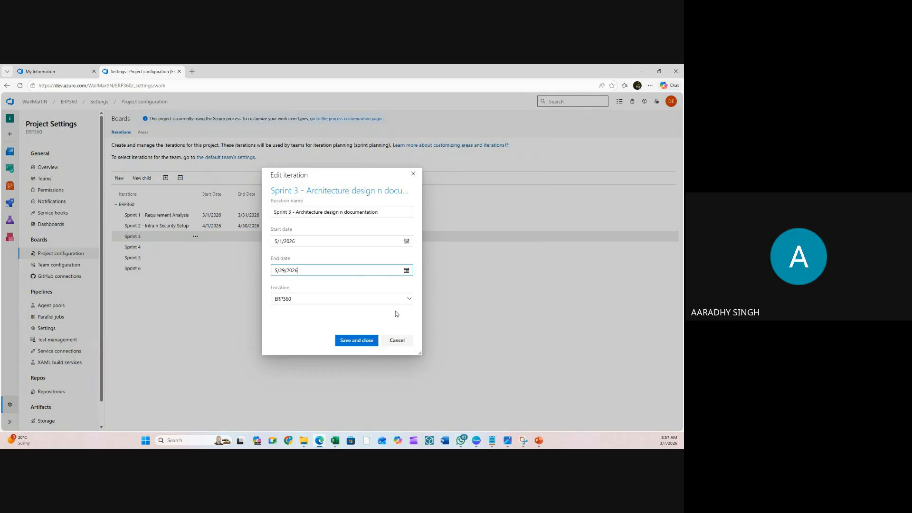
pyautogui.click(357, 340)
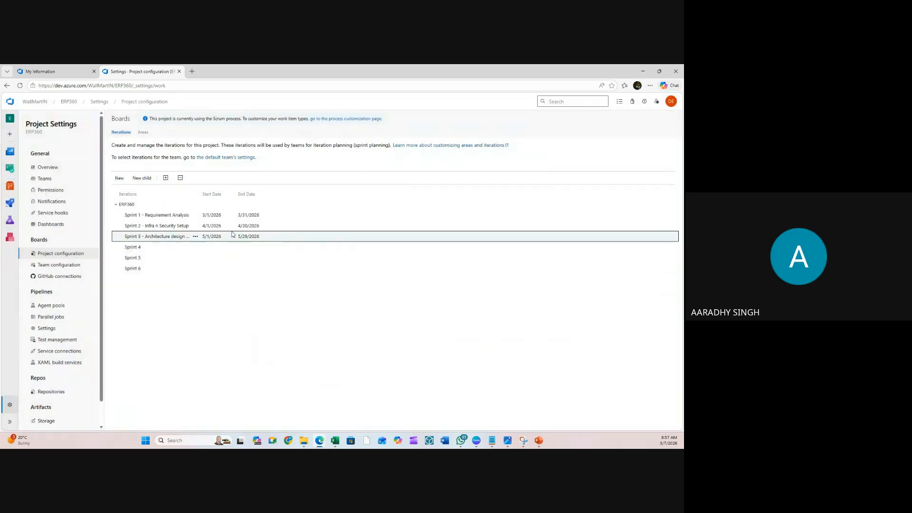
pyautogui.click(212, 248)
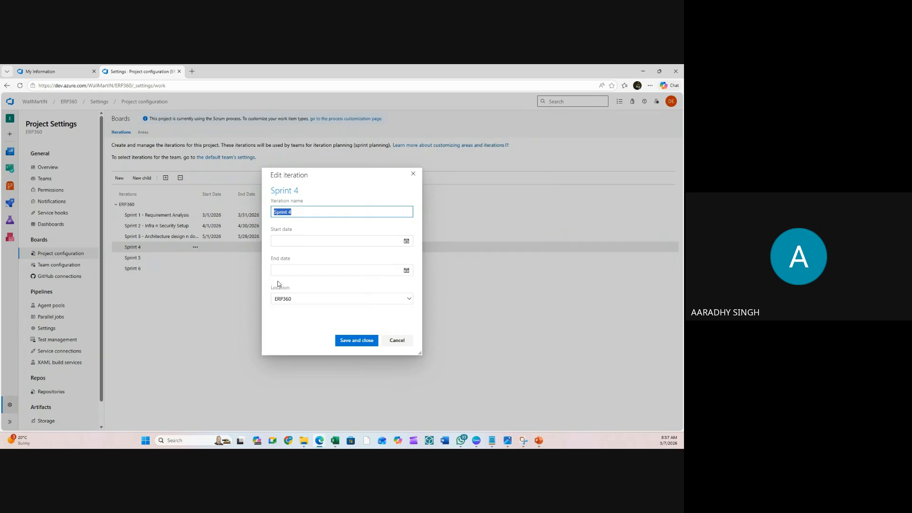
# - Append 'Product Management' to Sprint 4's name, correcting the misspelling
pyautogui.click(374, 211)
pyautogui.write('Pro')
pyautogui.write('doc')
pyautogui.write('uct Managemtn')
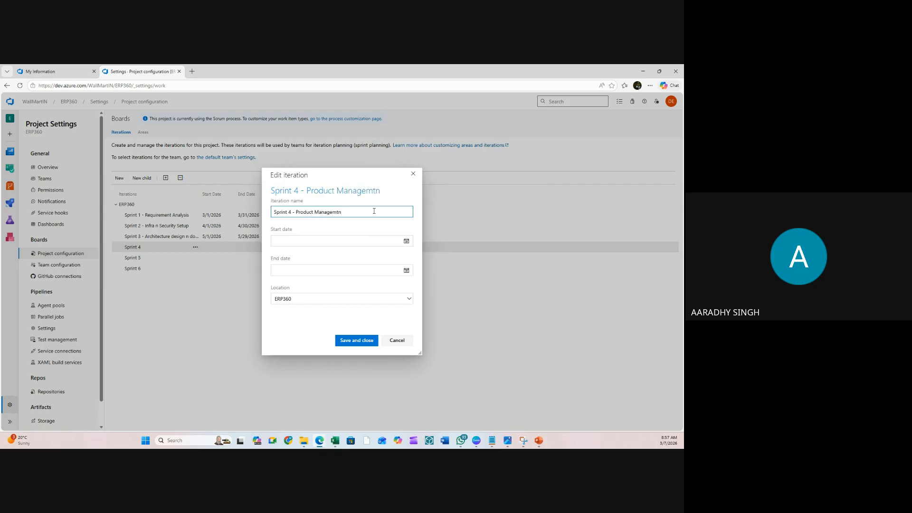
pyautogui.press('BackSpace')
pyautogui.press('BackSpace')
pyautogui.write('ent')
# - Date Sprint 4 from 6/1/2026 to 6/30/2026 and save it
pyautogui.click(403, 242)
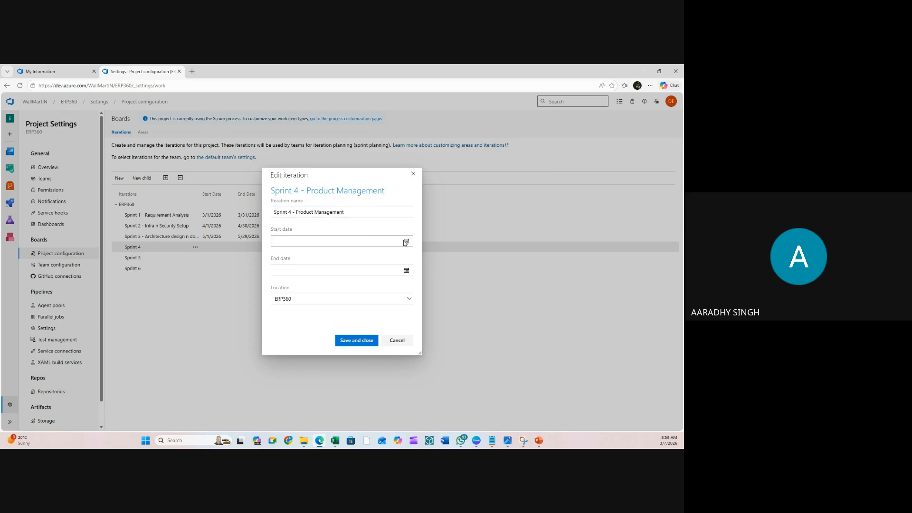
pyautogui.click(407, 241)
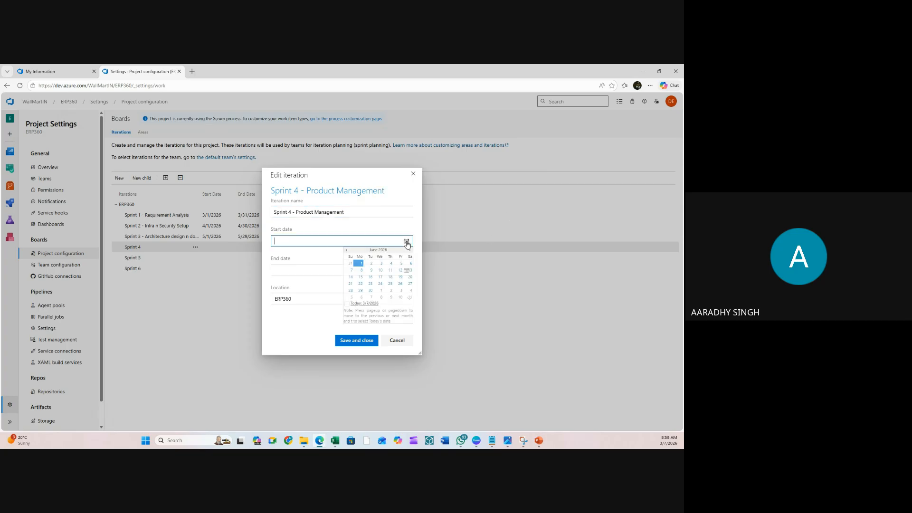
pyautogui.click(361, 263)
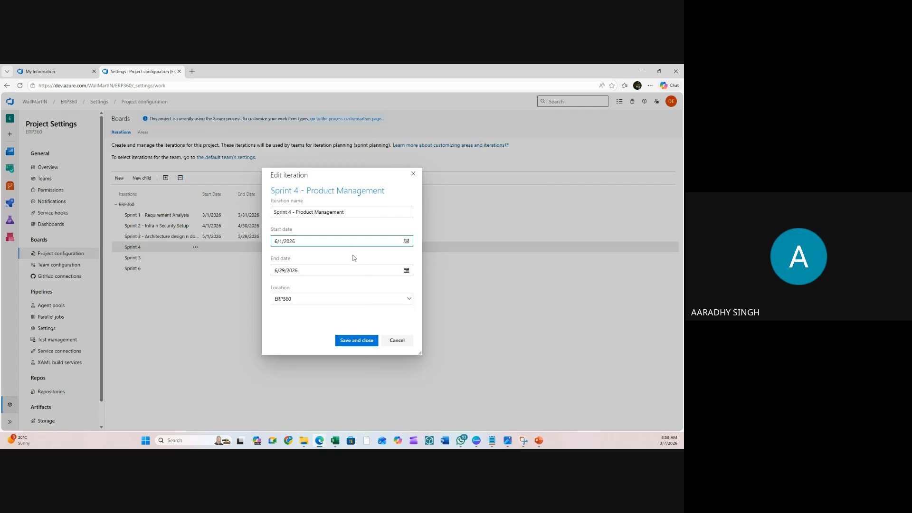
pyautogui.click(407, 271)
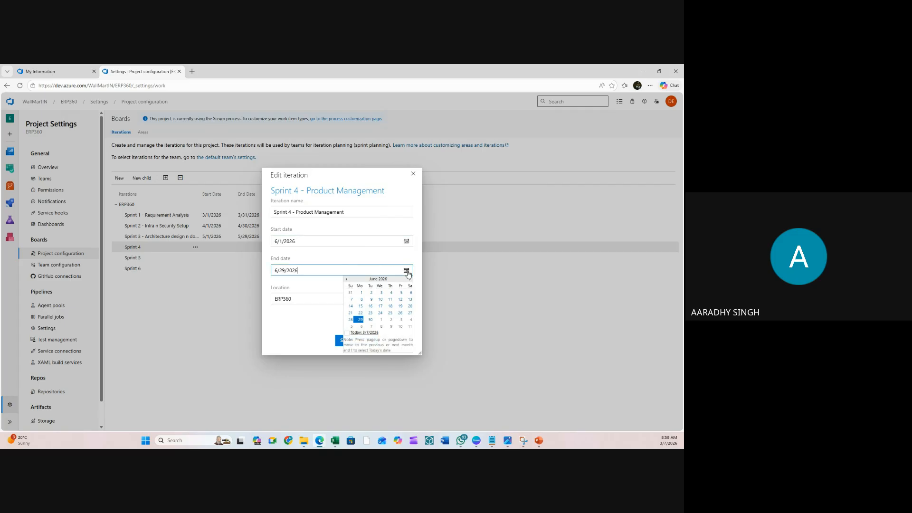
pyautogui.click(371, 320)
pyautogui.click(357, 340)
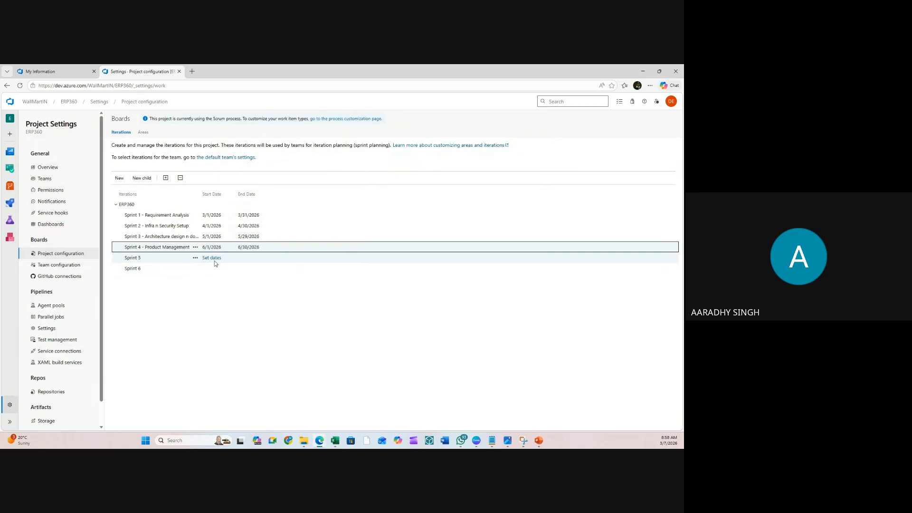
pyautogui.click(212, 258)
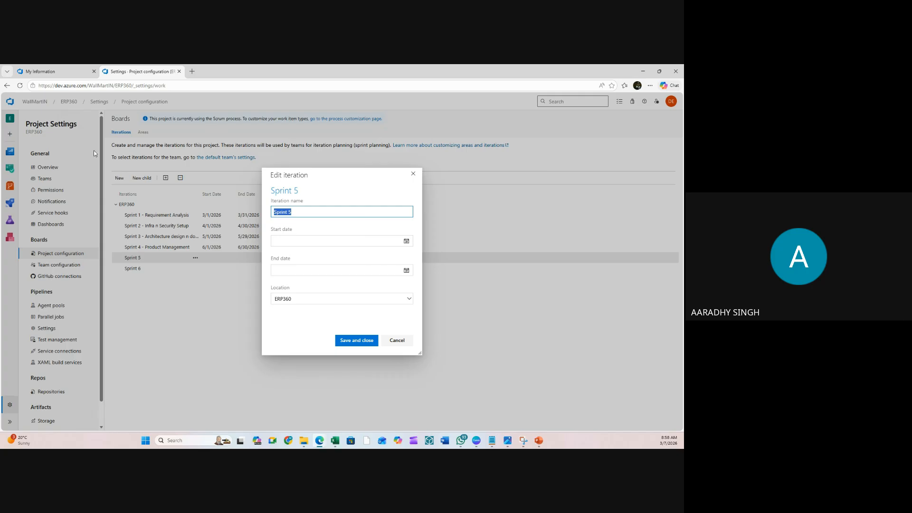
# - Append '- Stock Management' to Sprint 5's name and date it July 1–31, 2026
pyautogui.click(330, 213)
pyautogui.write('- Stock Management')
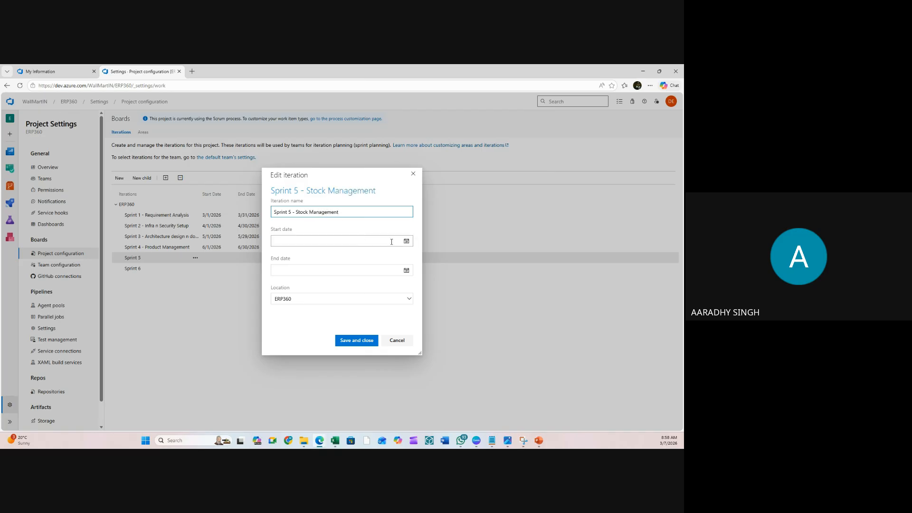
pyautogui.click(407, 241)
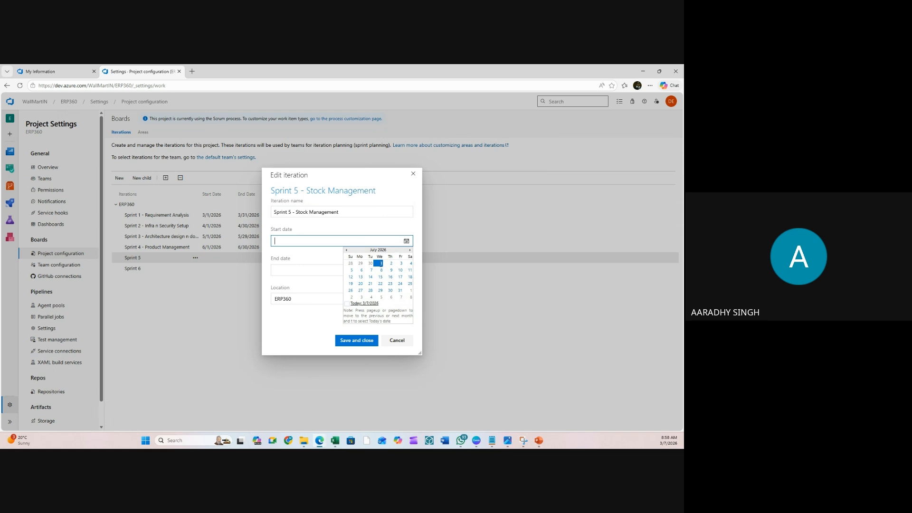
pyautogui.click(381, 263)
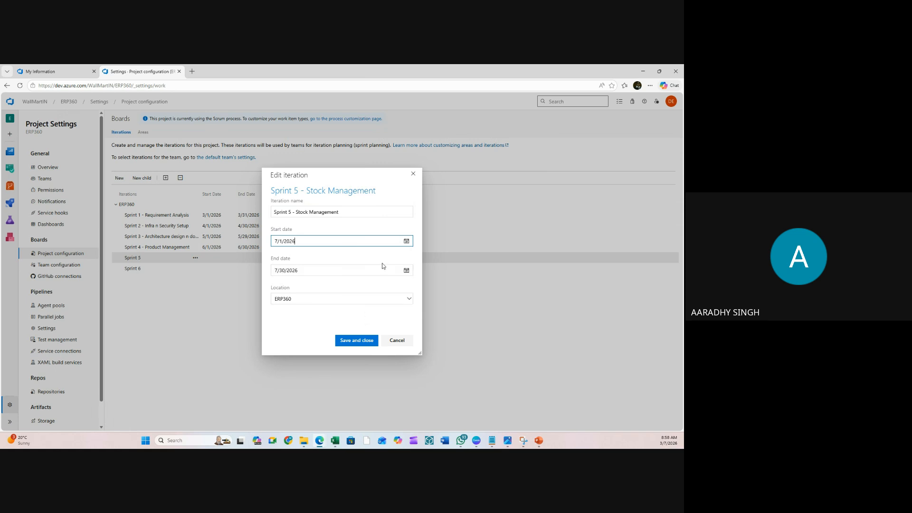
pyautogui.click(406, 270)
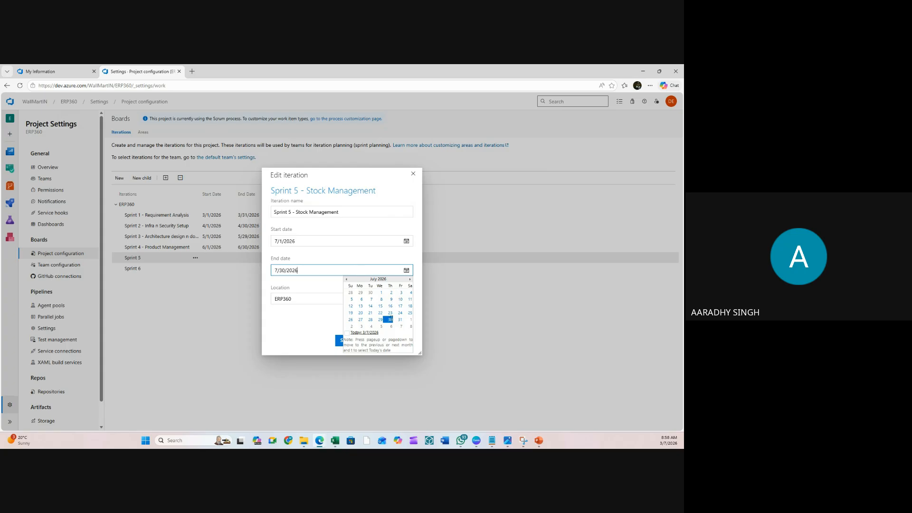
pyautogui.click(401, 320)
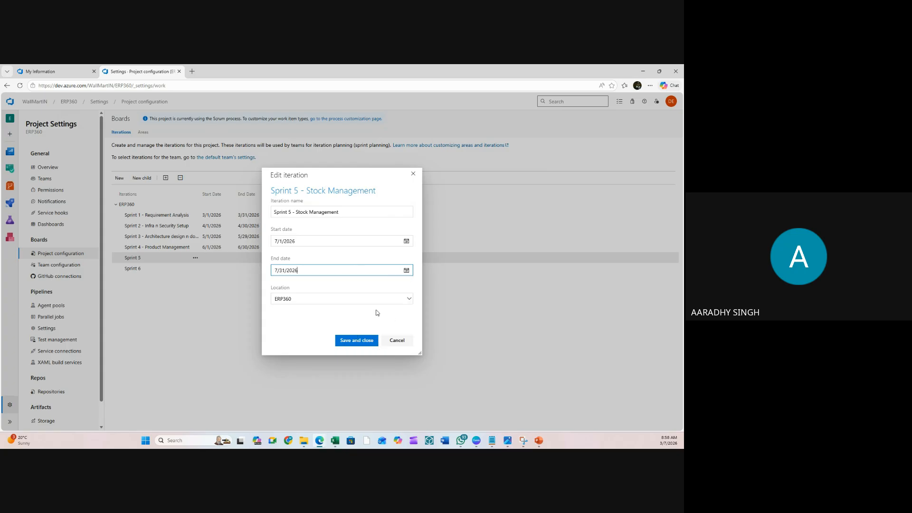
pyautogui.click(357, 340)
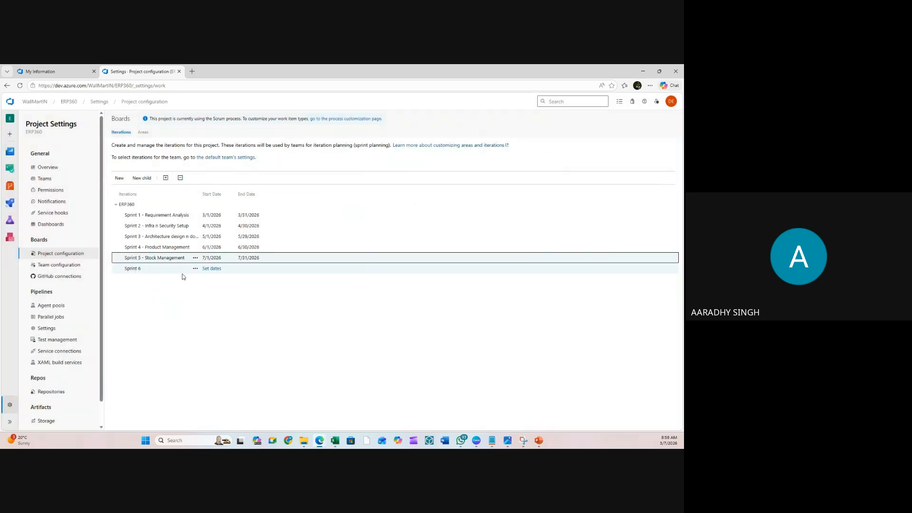
# - Append '- Warehouse Management' to Sprint 6's name and date it August 3–31, 2026
pyautogui.click(210, 269)
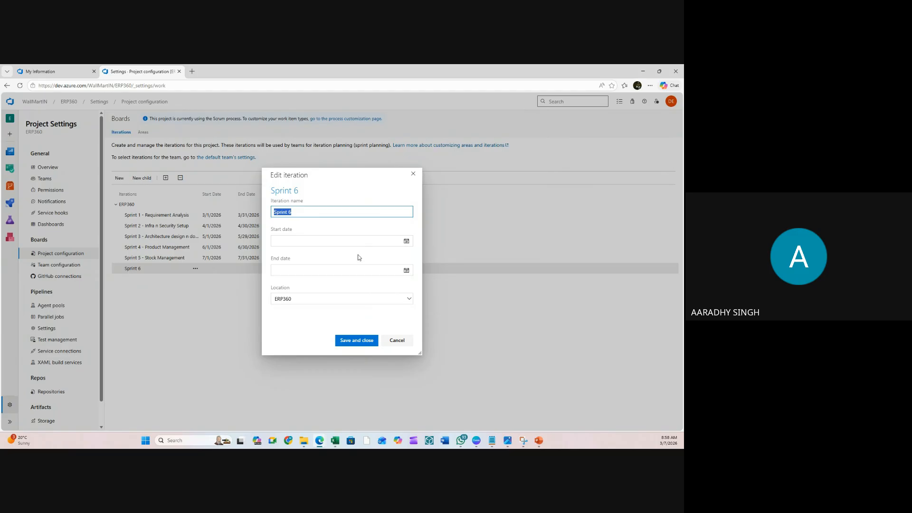
pyautogui.click(311, 212)
pyautogui.write('- Warehouse Management')
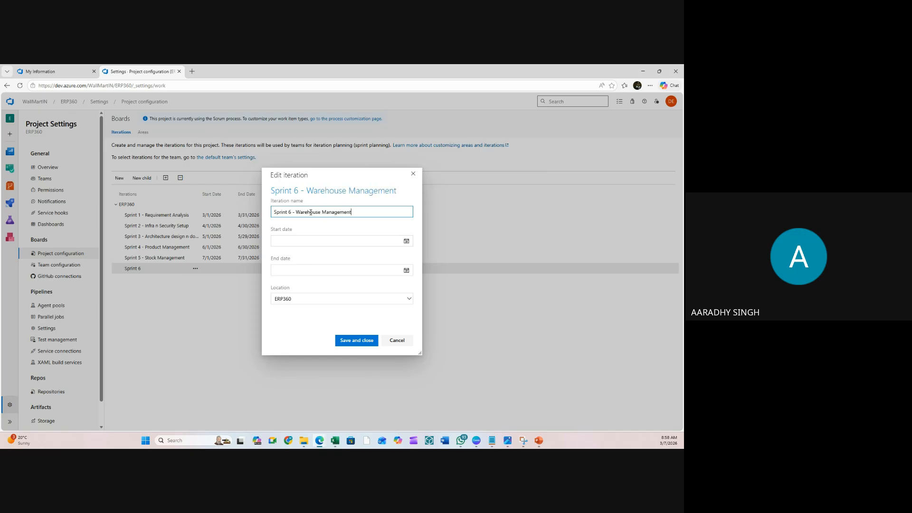
pyautogui.click(406, 242)
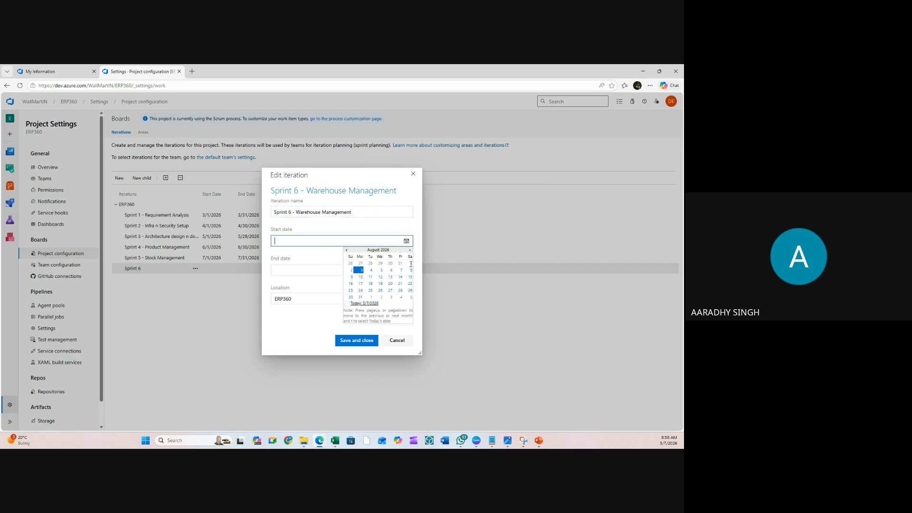
pyautogui.click(361, 270)
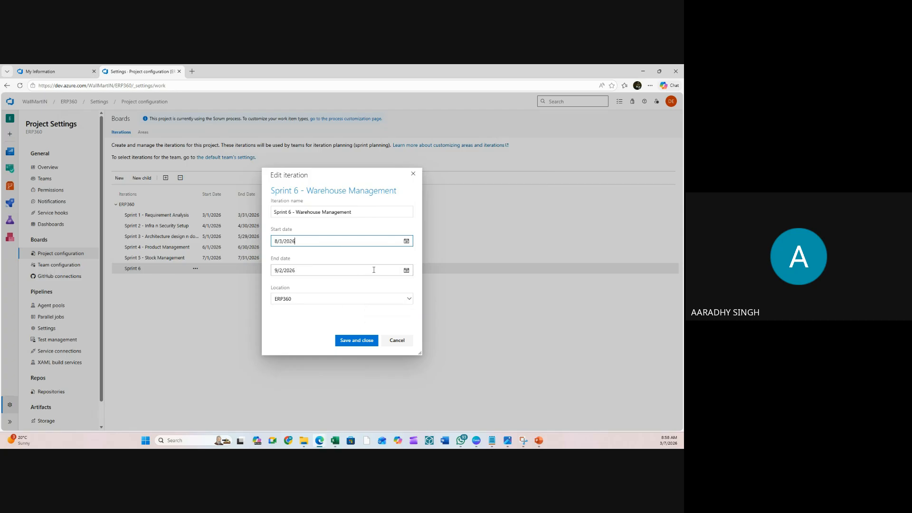
pyautogui.click(407, 270)
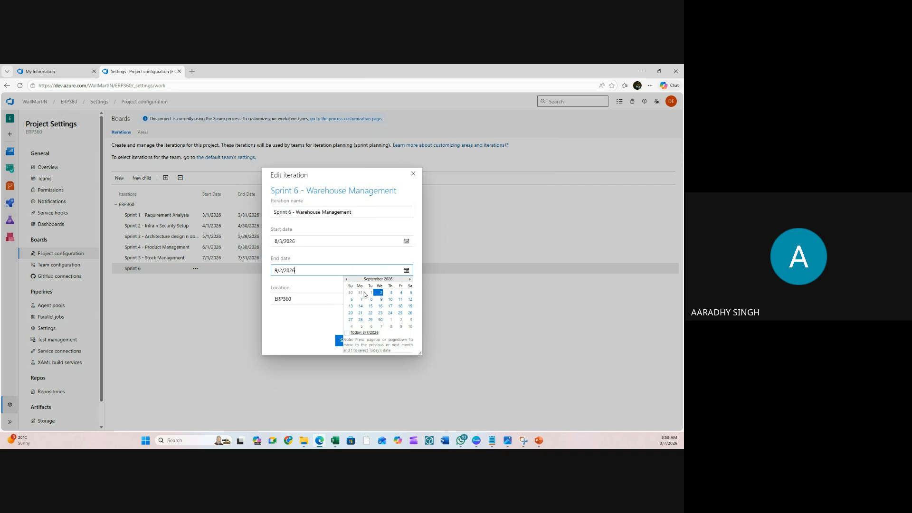
pyautogui.click(346, 280)
pyautogui.click(362, 326)
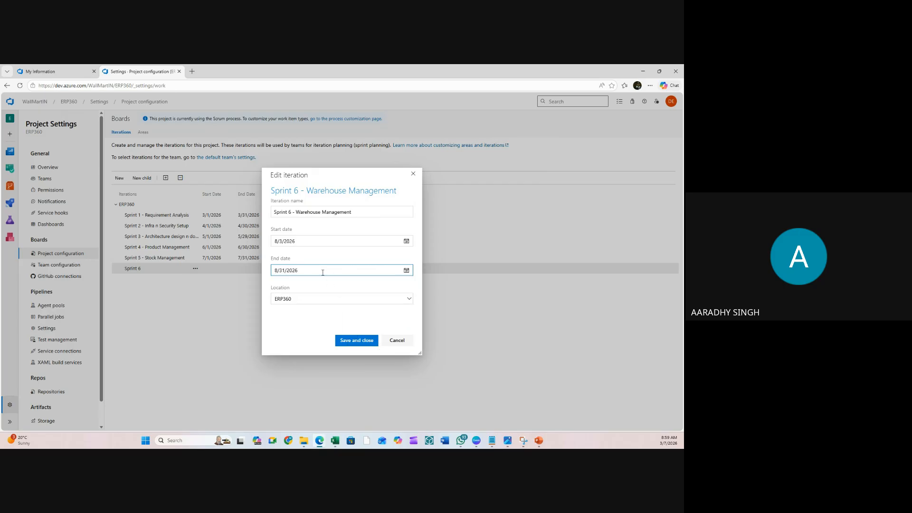
pyautogui.click(357, 341)
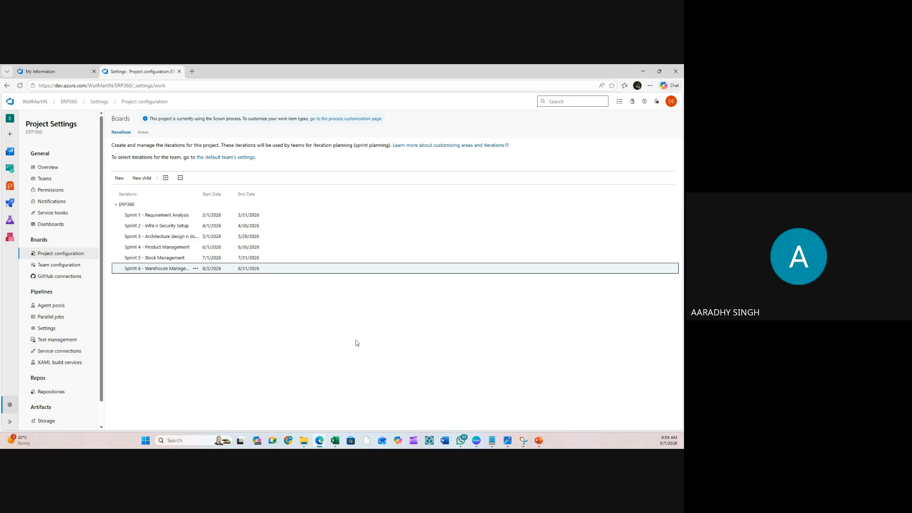
pyautogui.moveTo(198, 206)
# - In Book1, enter =3*8*22*80 in G3 beside Member A
pyautogui.moveTo(335, 441)
pyautogui.click(334, 422)
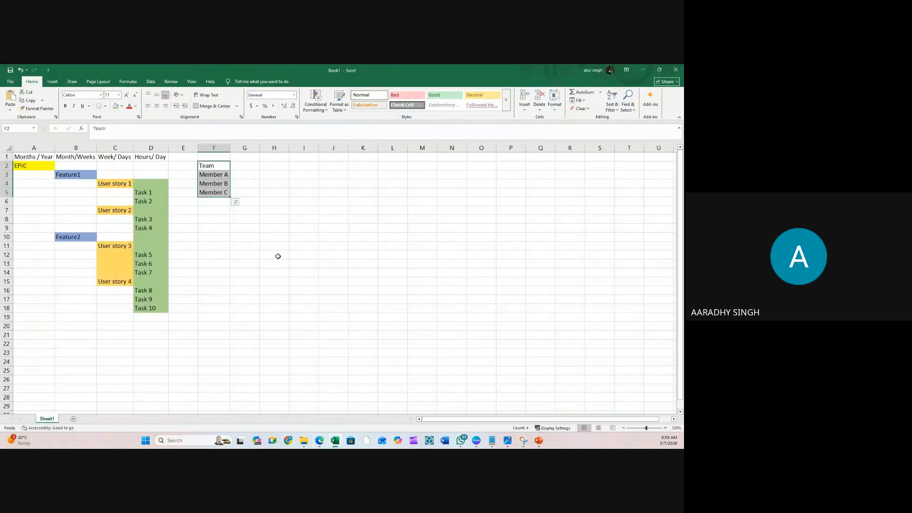
pyautogui.click(276, 255)
pyautogui.click(226, 176)
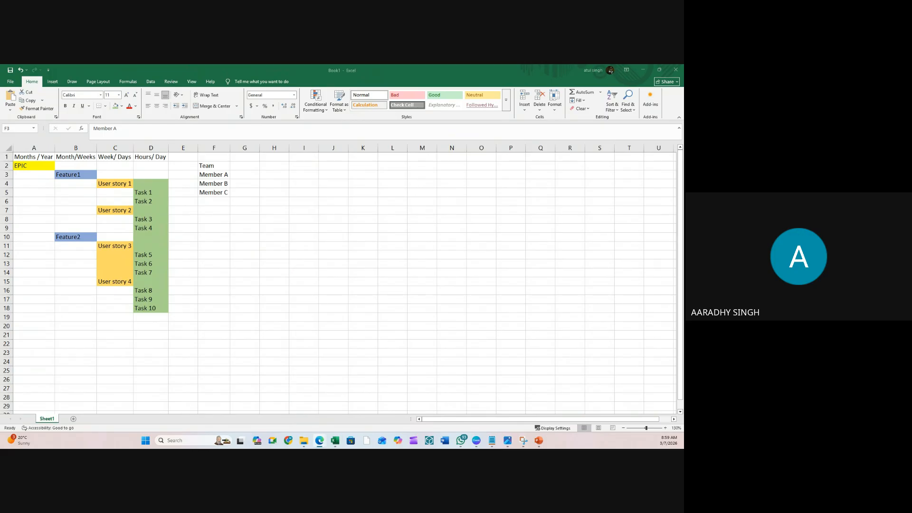
pyautogui.click(241, 176)
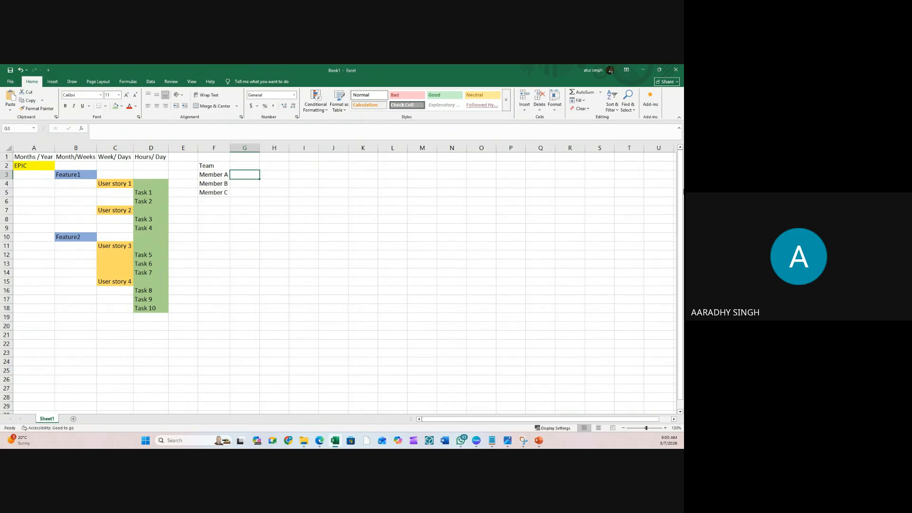
pyautogui.click(295, 210)
pyautogui.click(249, 172)
pyautogui.write('=')
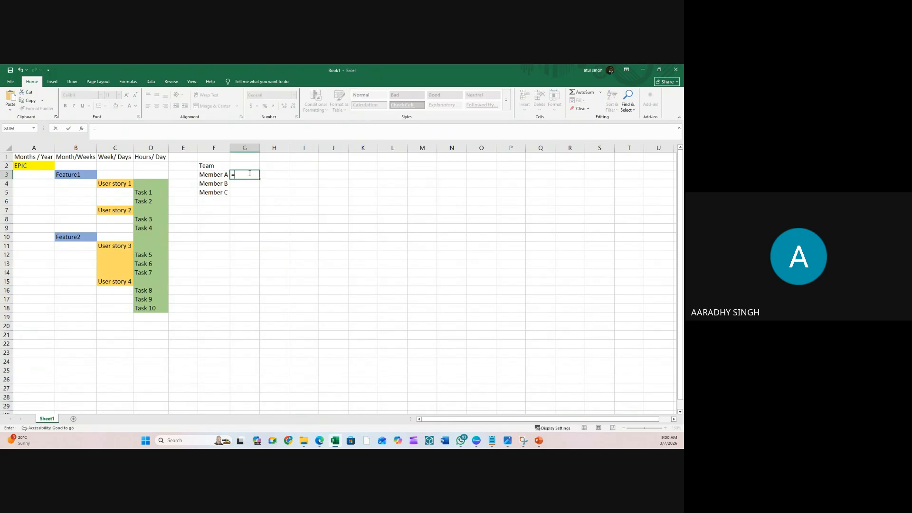
pyautogui.write('3*8*22*80')
pyautogui.press('Return')
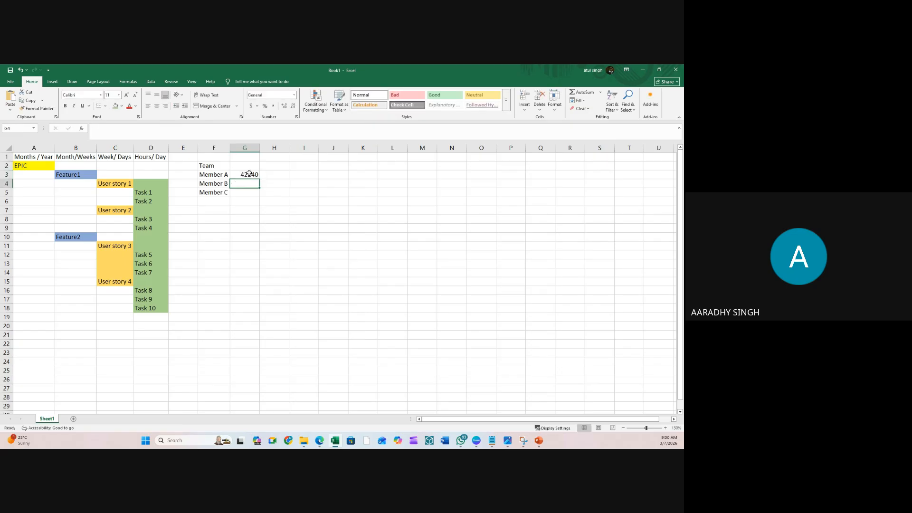
# - Extend G3's formula with *6 to show 253440, and widen column G
pyautogui.click(244, 175)
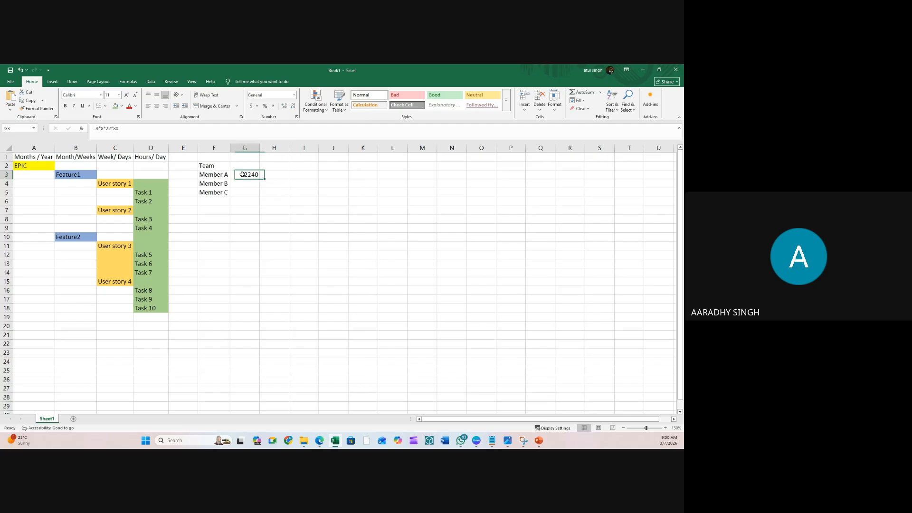
pyautogui.click(168, 133)
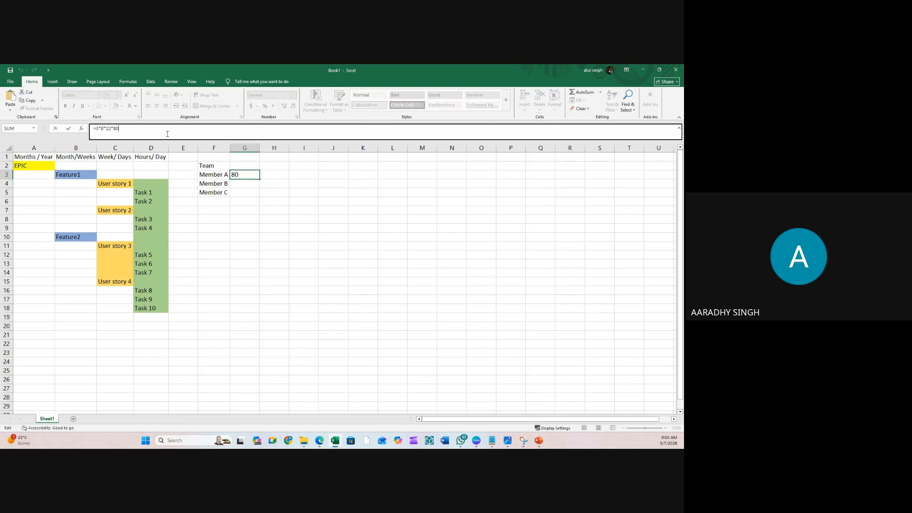
pyautogui.write('*6')
pyautogui.press('Return')
pyautogui.click(250, 208)
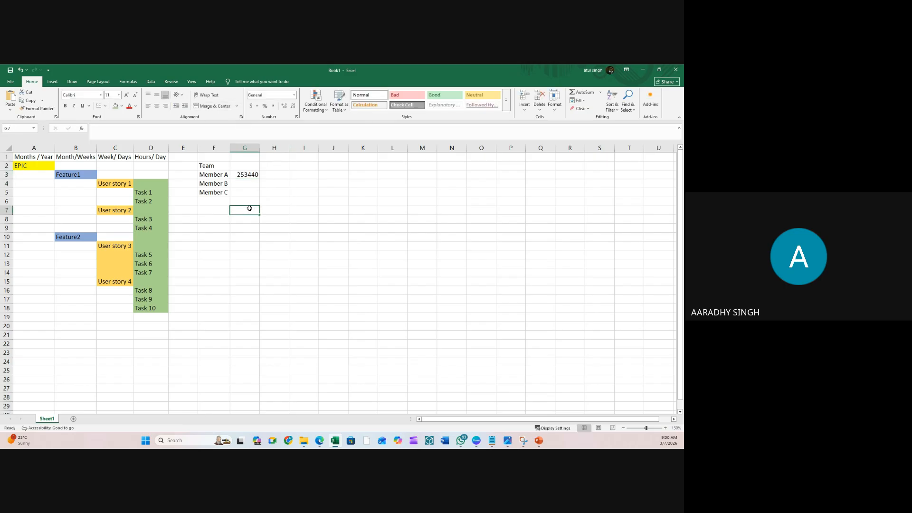
pyautogui.click(241, 175)
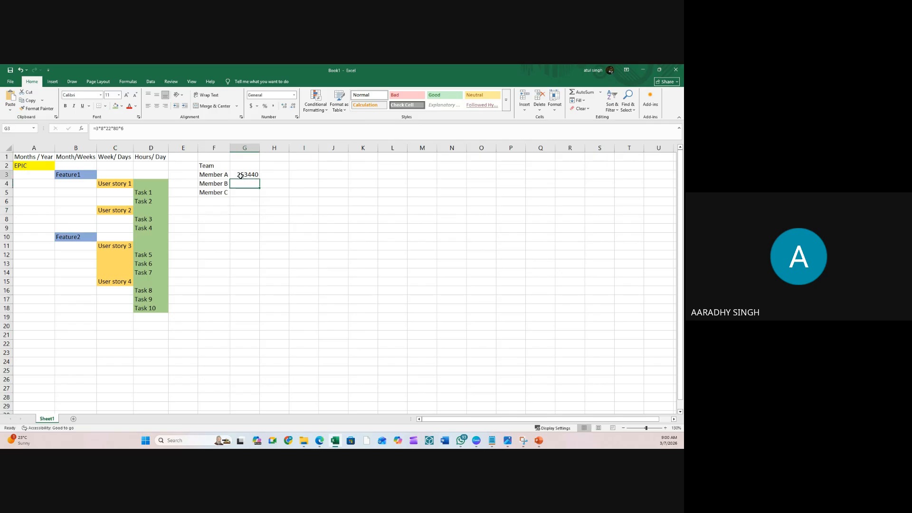
pyautogui.click(268, 174)
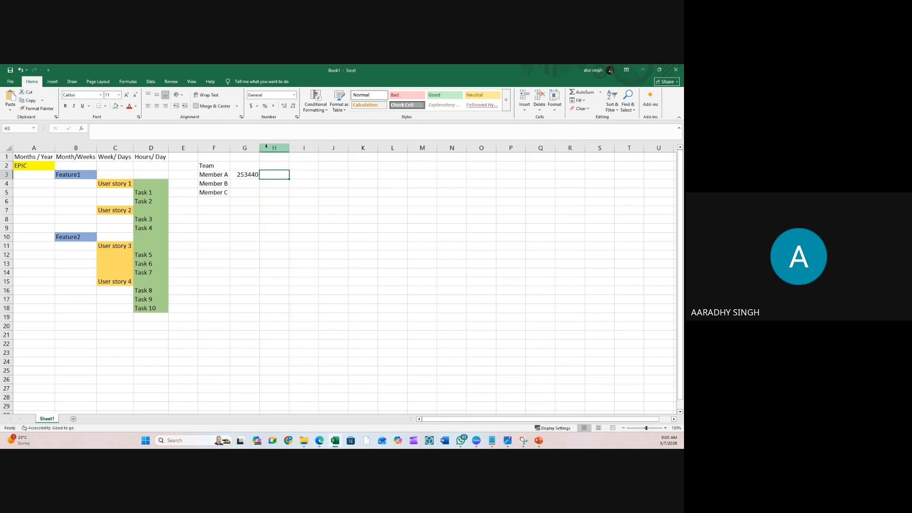
pyautogui.moveTo(259, 148); pyautogui.dragTo(435, 147)
# - Enter G2's description: team size, working hrs / day, working days in a month, duration, billing rate
pyautogui.click(291, 163)
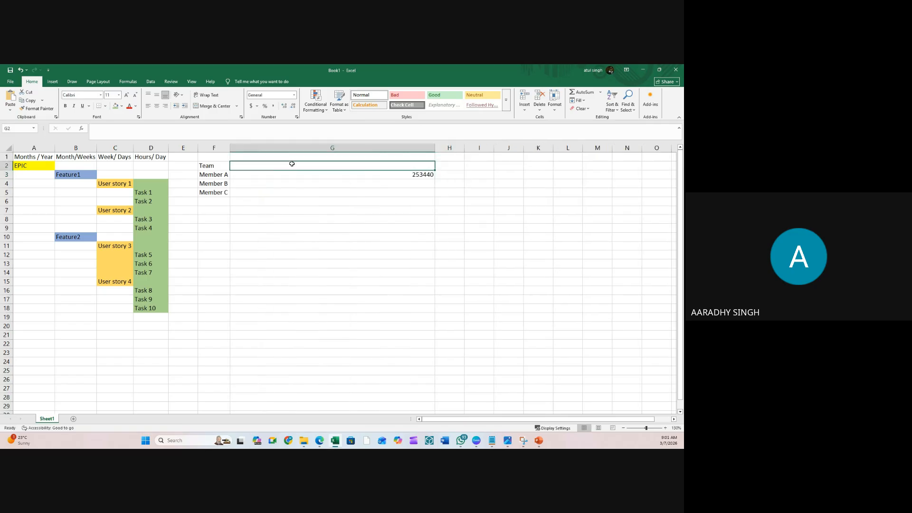
pyautogui.write('No')
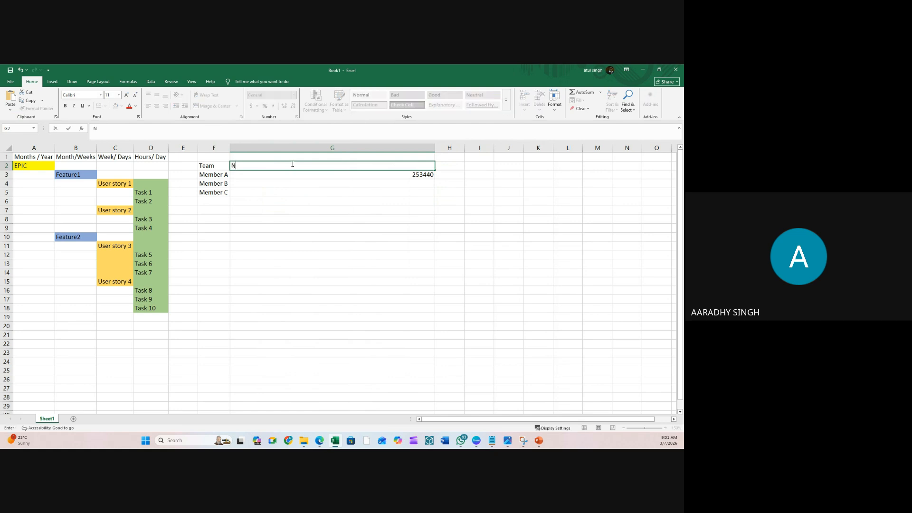
pyautogui.press('BackSpace')
pyautogui.press('BackSpace')
pyautogui.write('team size *')
pyautogui.write('working hrs')
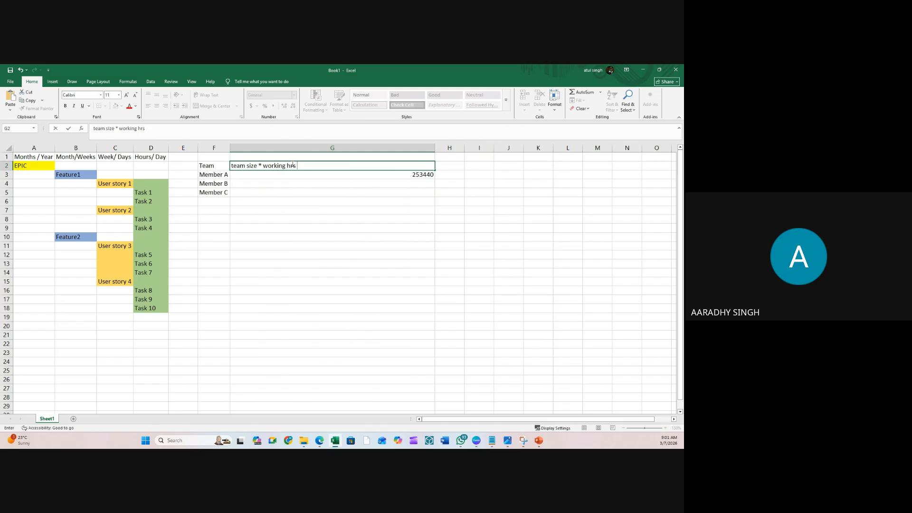
pyautogui.write(' / day * working days in a month *')
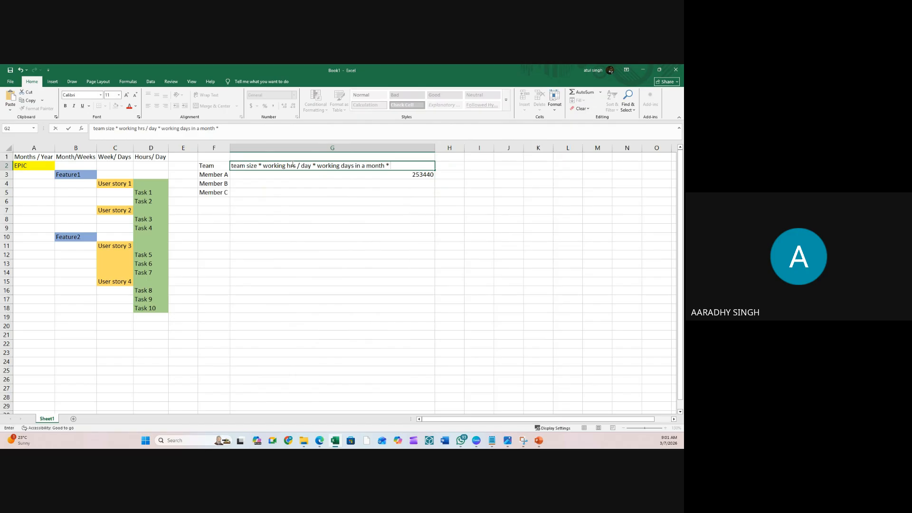
pyautogui.write(' duration')
pyautogui.write('* billing rate')
pyautogui.press('Return')
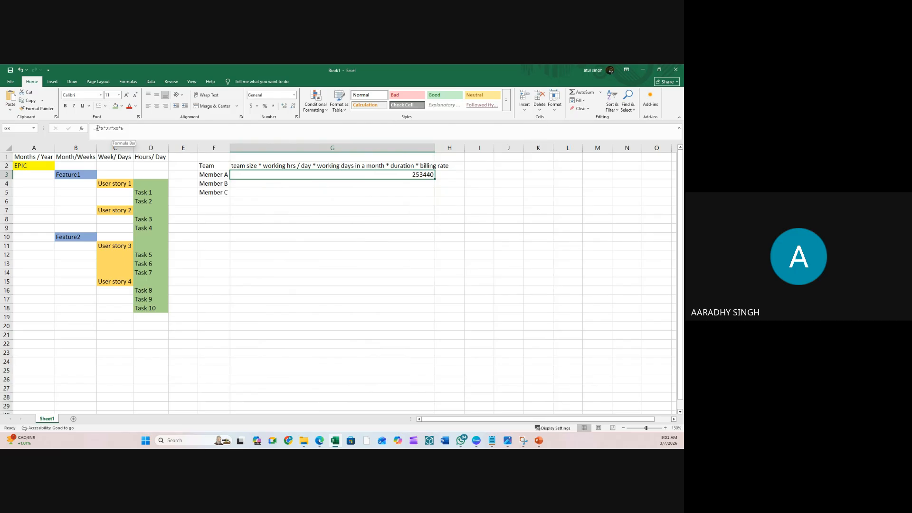
# - Capitalise G2's description to start with 'Team' and widen column G further
pyautogui.click(303, 219)
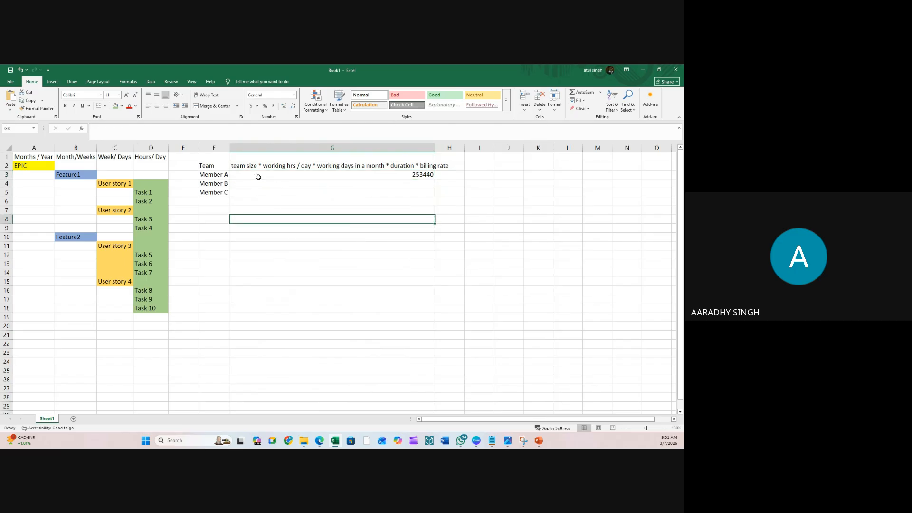
pyautogui.click(379, 184)
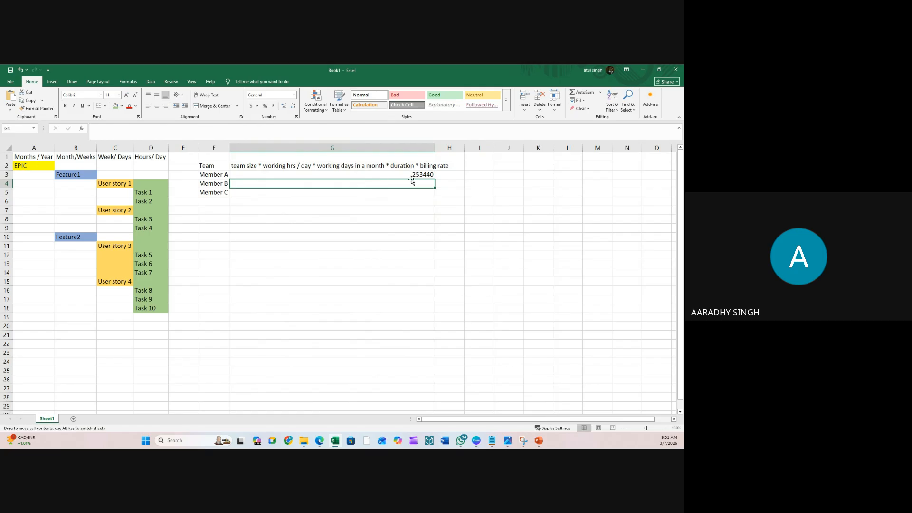
pyautogui.click(416, 175)
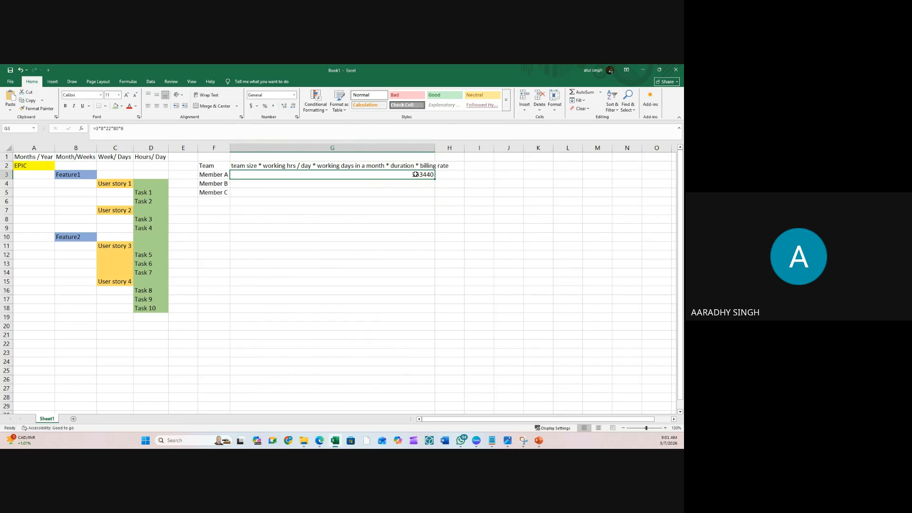
pyautogui.click(256, 164)
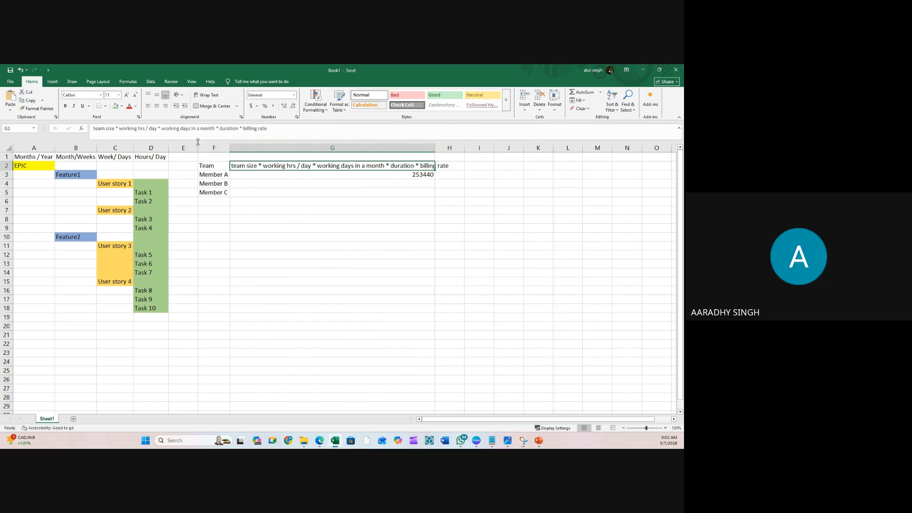
pyautogui.click(95, 127)
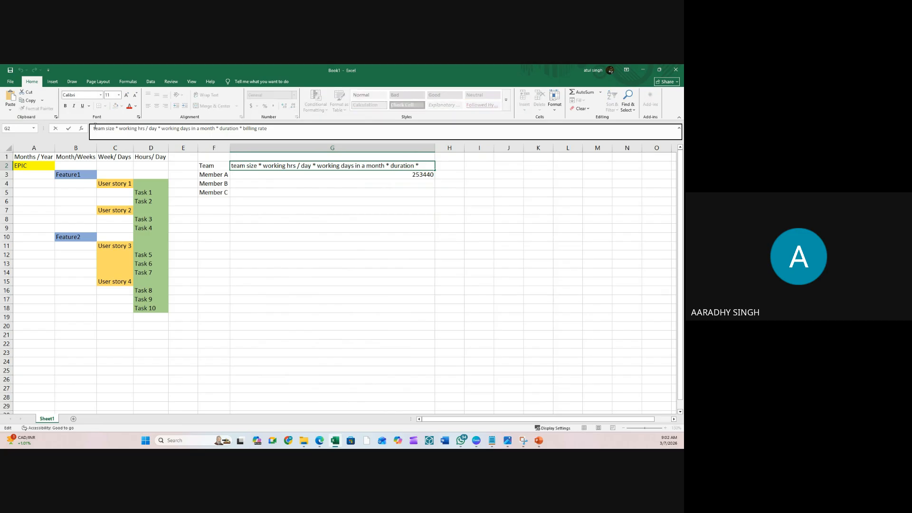
pyautogui.press('BackSpace')
pyautogui.write('T')
pyautogui.press('Return')
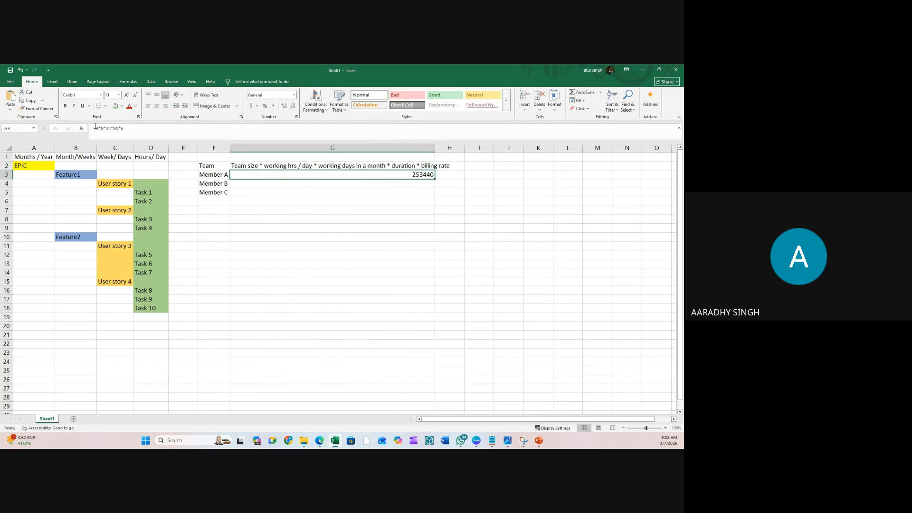
pyautogui.click(363, 220)
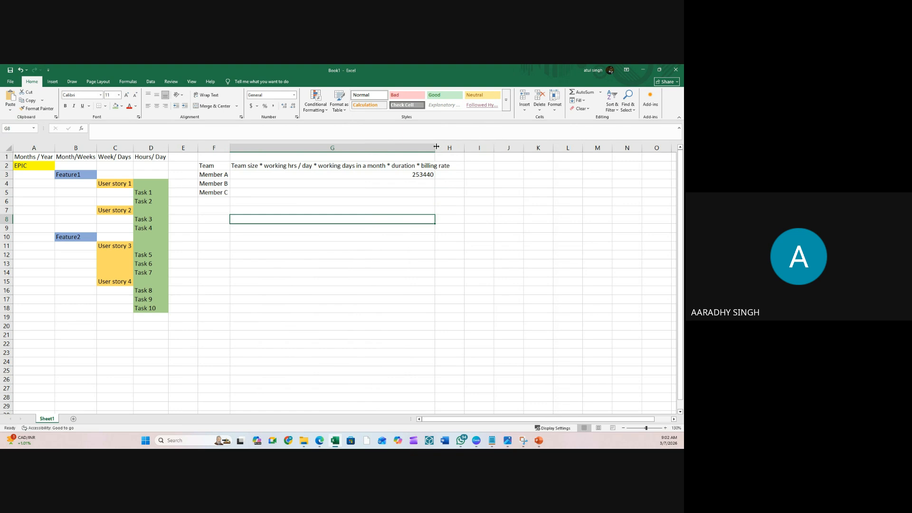
pyautogui.moveTo(437, 147); pyautogui.dragTo(458, 147)
# - Enter =G3/6 in G4 so Member B shows 42240
pyautogui.click(376, 212)
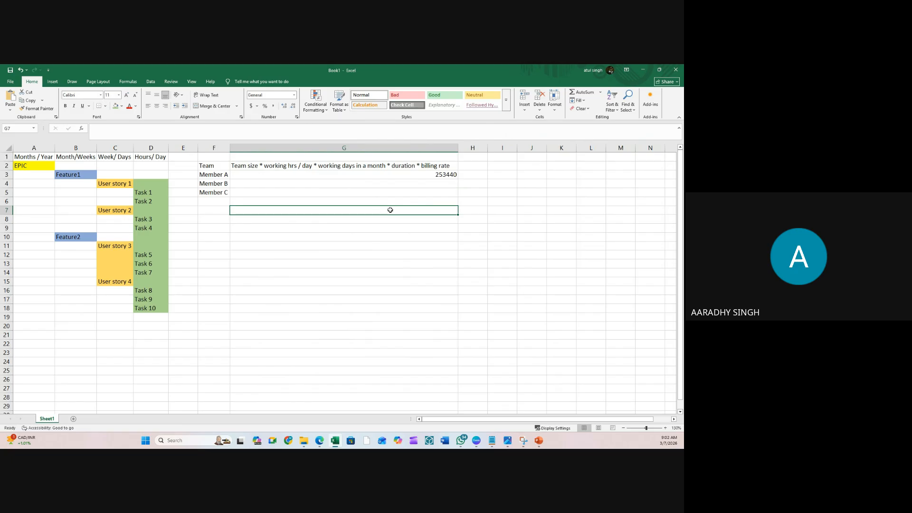
pyautogui.click(438, 185)
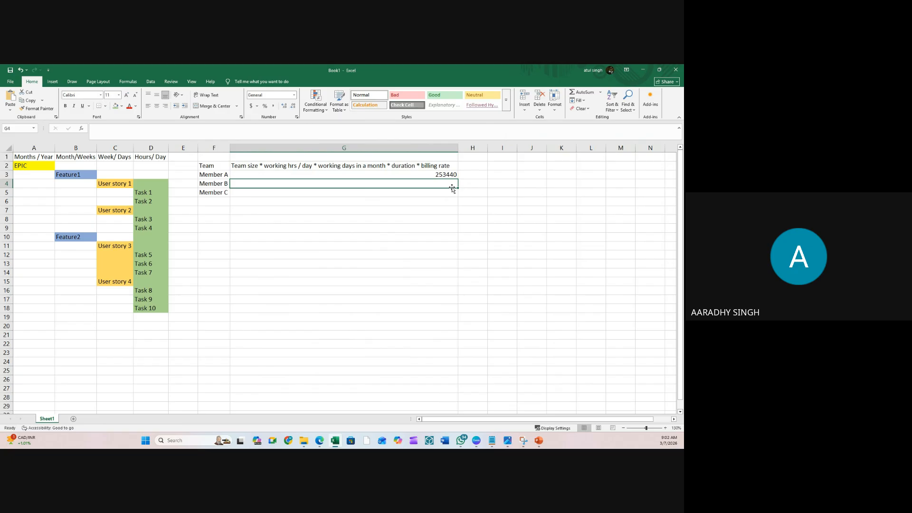
pyautogui.write('=')
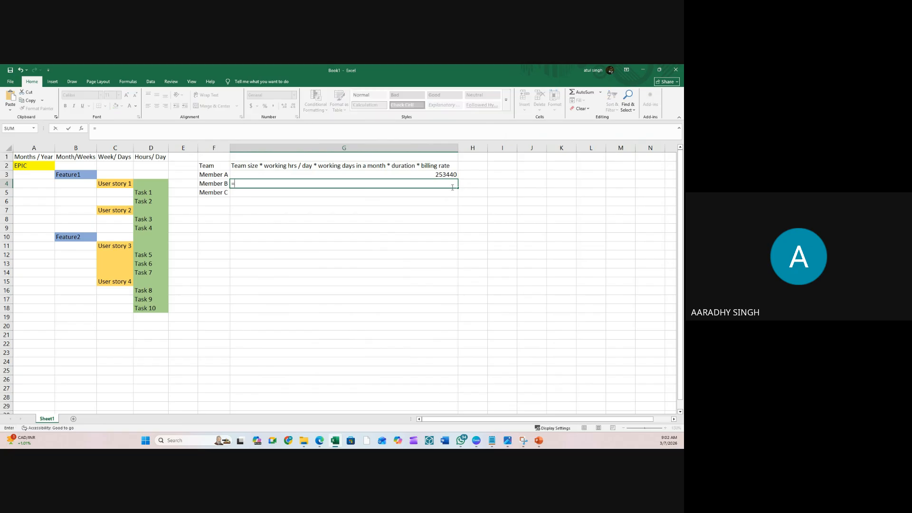
pyautogui.click(452, 175)
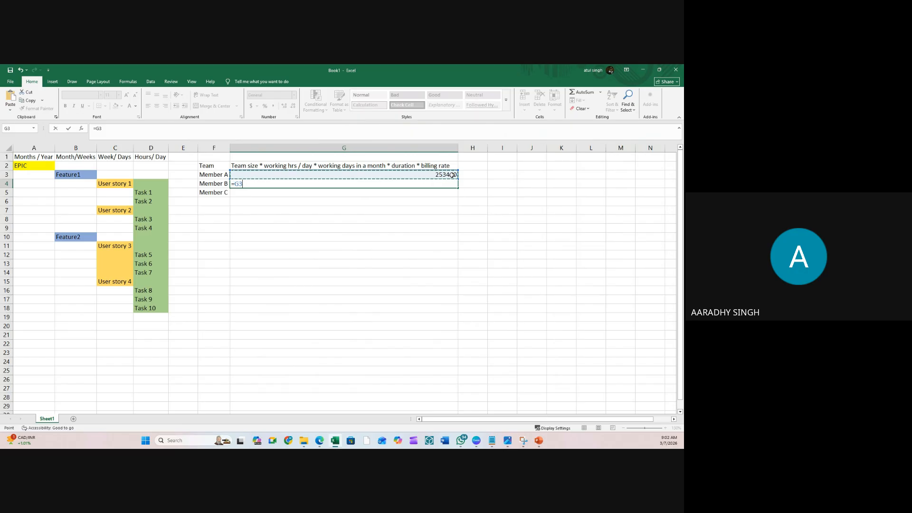
pyautogui.write('/6')
pyautogui.press('Return')
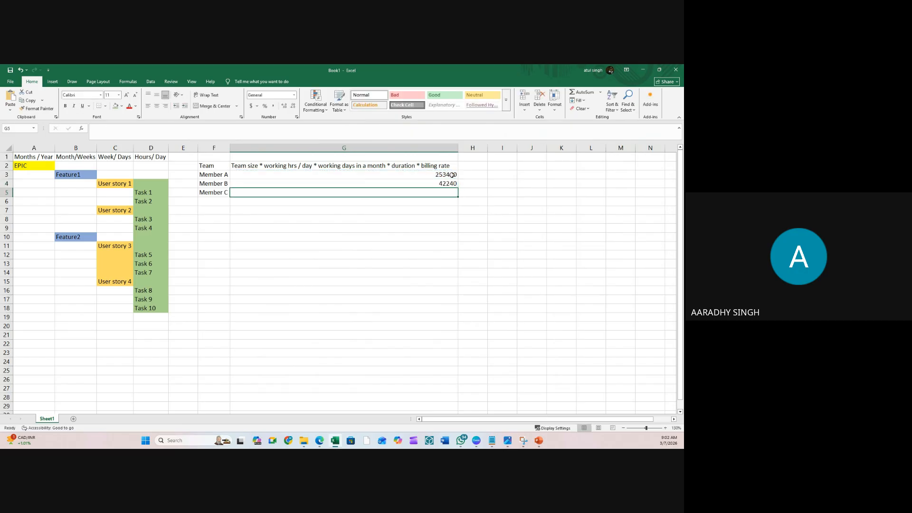
pyautogui.click(469, 183)
pyautogui.click(453, 184)
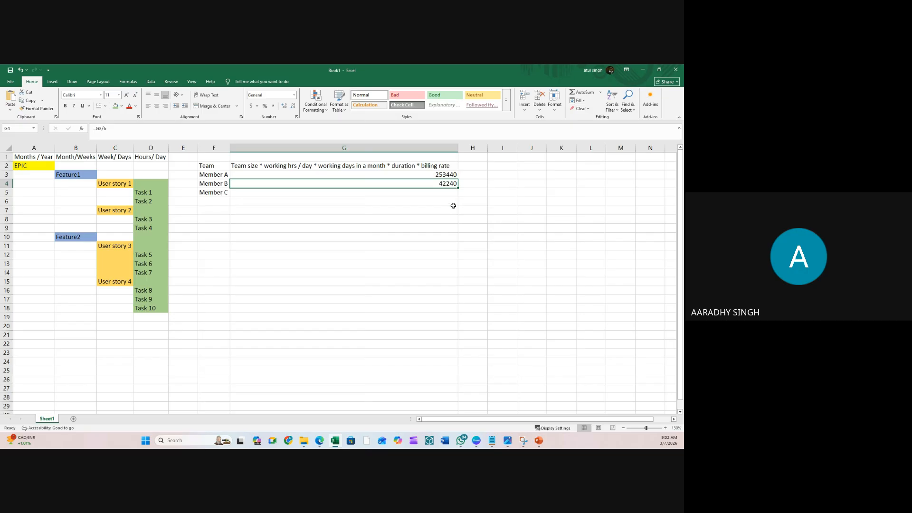
pyautogui.click(453, 207)
pyautogui.click(441, 185)
pyautogui.click(441, 192)
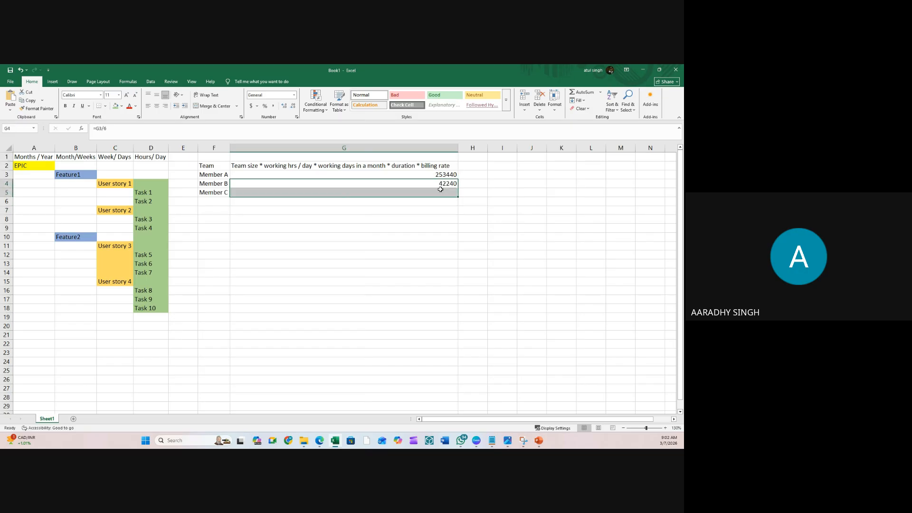
pyautogui.click(441, 176)
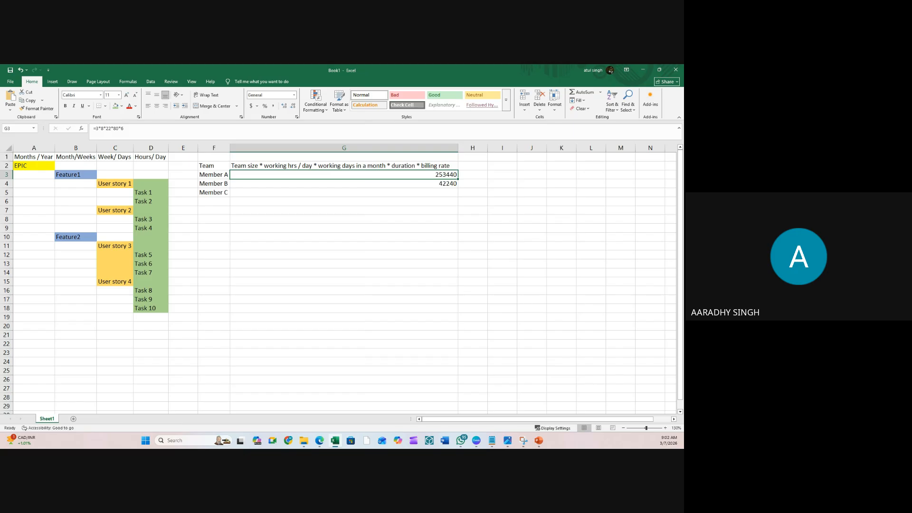
pyautogui.click(426, 263)
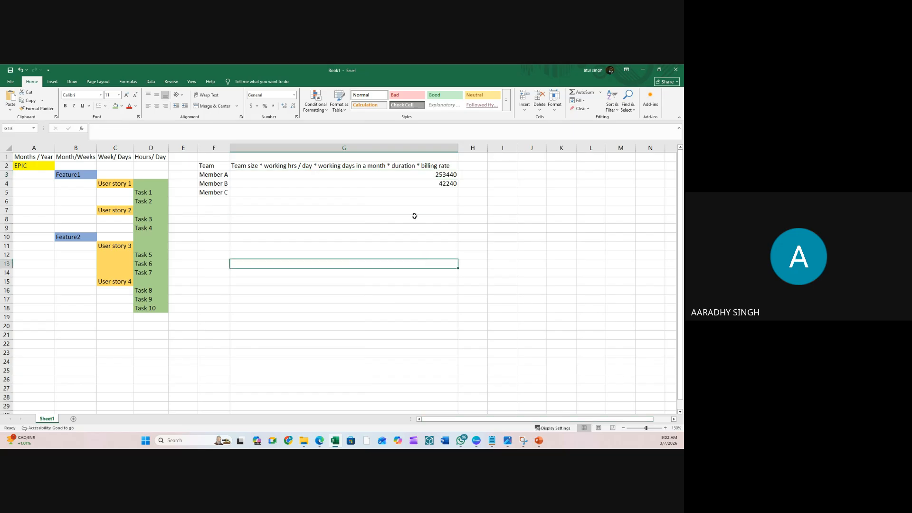
pyautogui.click(414, 216)
pyautogui.click(518, 199)
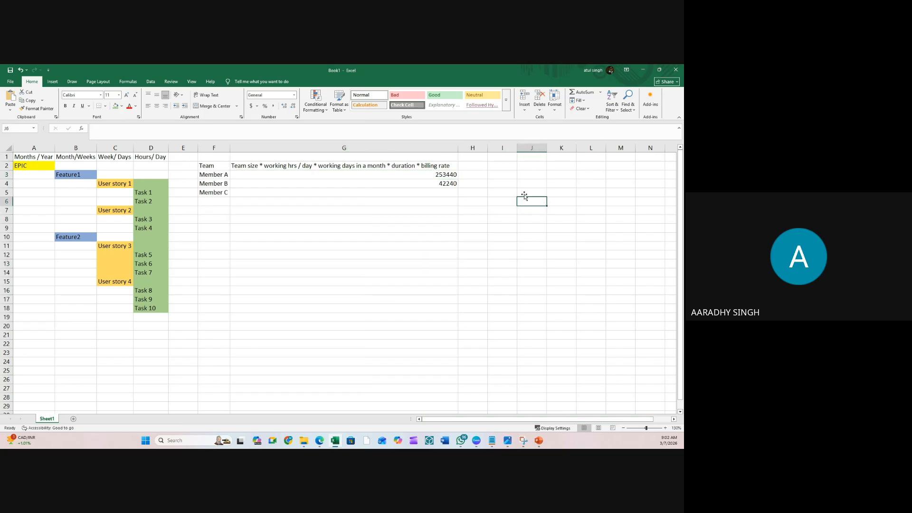
pyautogui.click(644, 70)
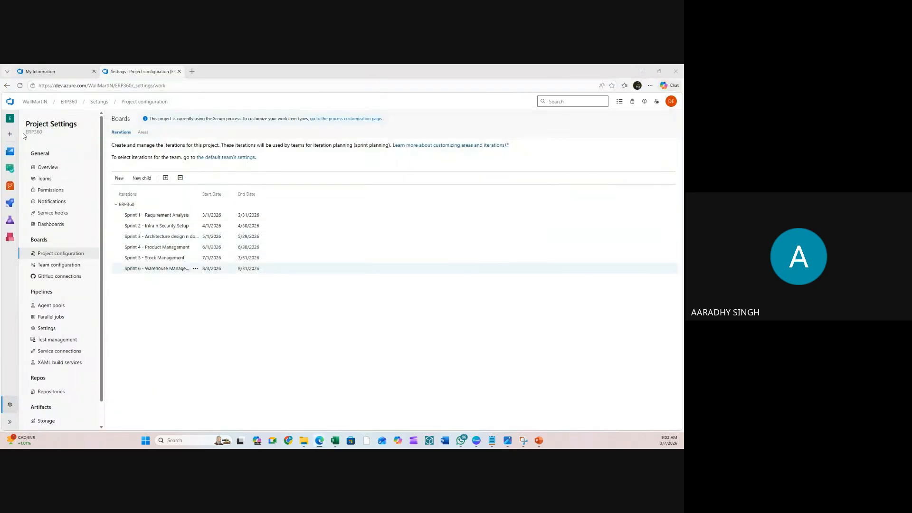
# - Return from Project Settings to the ERP360 project's Summary page
pyautogui.click(72, 103)
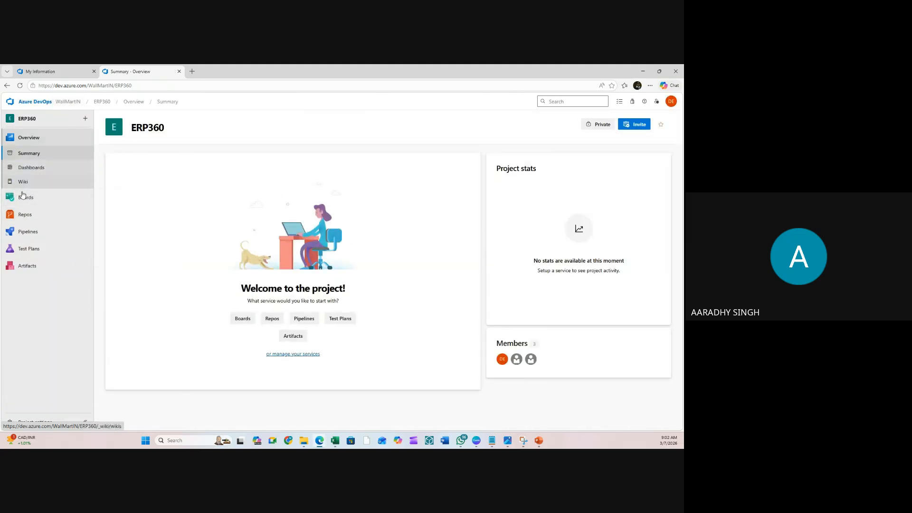
pyautogui.moveTo(26, 200)
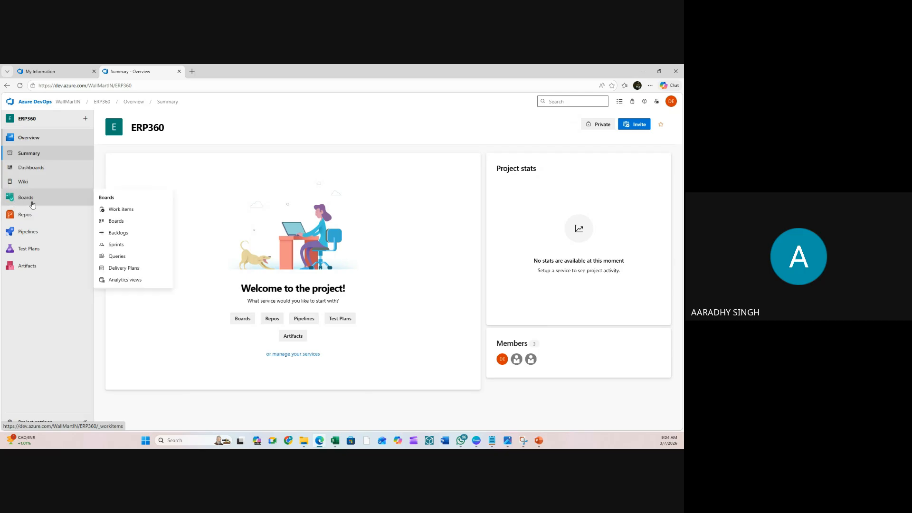
pyautogui.moveTo(26, 219)
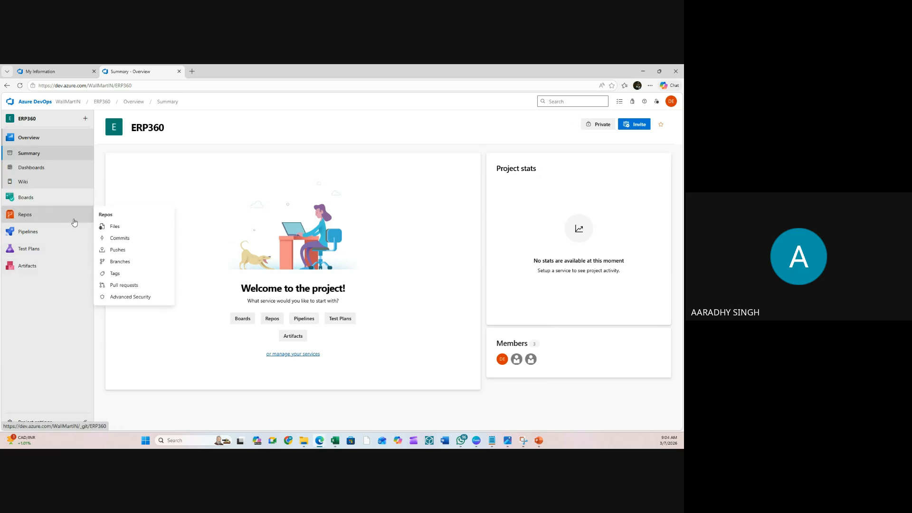
pyautogui.moveTo(48, 235)
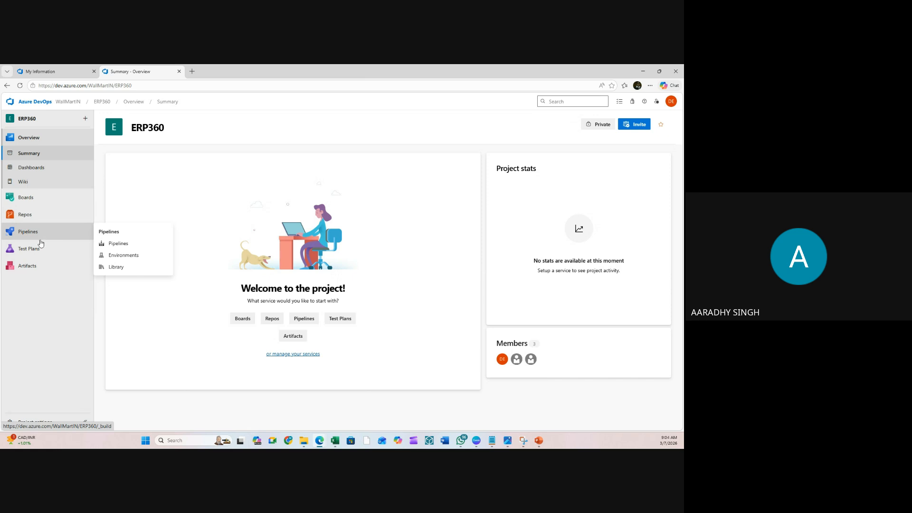
pyautogui.moveTo(34, 252)
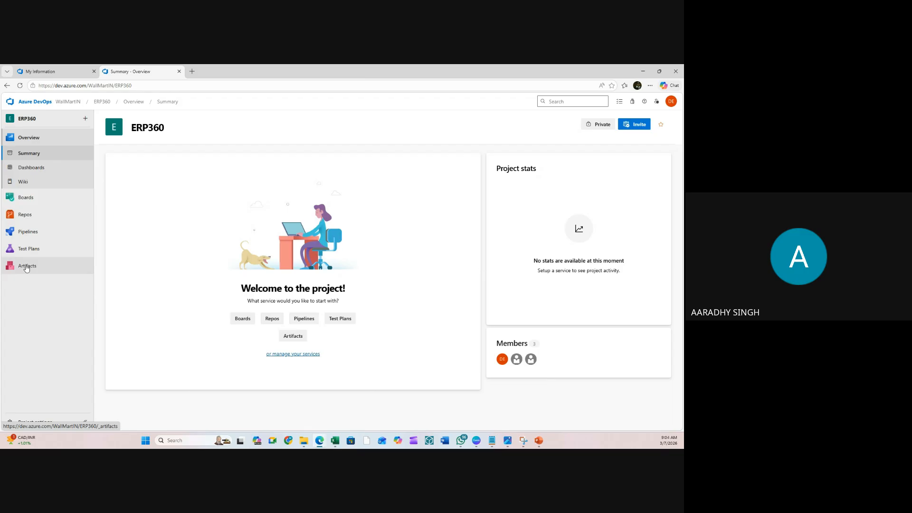
# - Go to ERP360's Boards Work items page and dismiss the New Azure Boards welcome tour
pyautogui.click(39, 199)
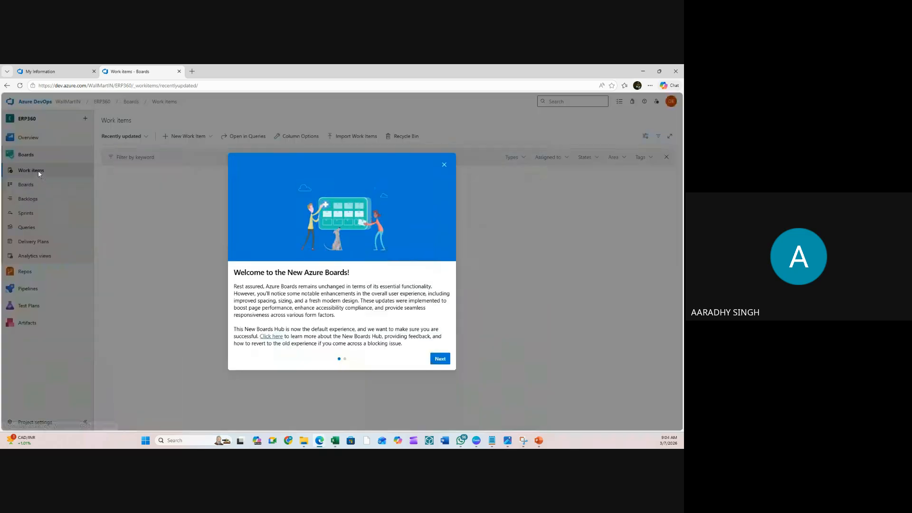
pyautogui.click(441, 360)
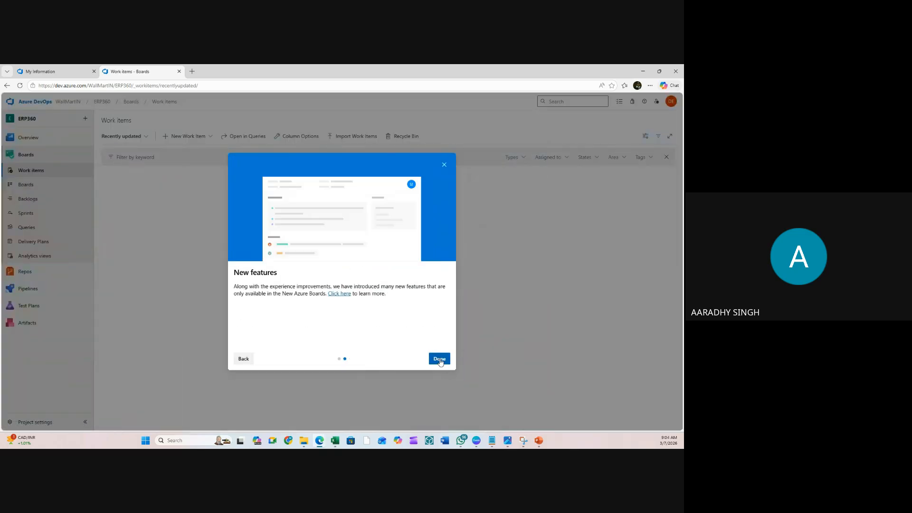
pyautogui.click(440, 360)
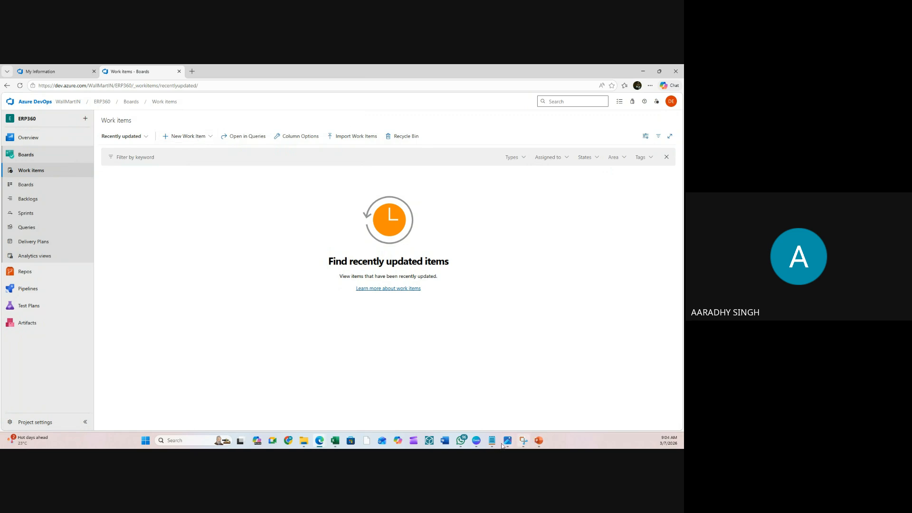
# - Review the Feature1, User story 1 and Task 1 cells in the Excel planning sheet, then minimise Excel
pyautogui.click(336, 441)
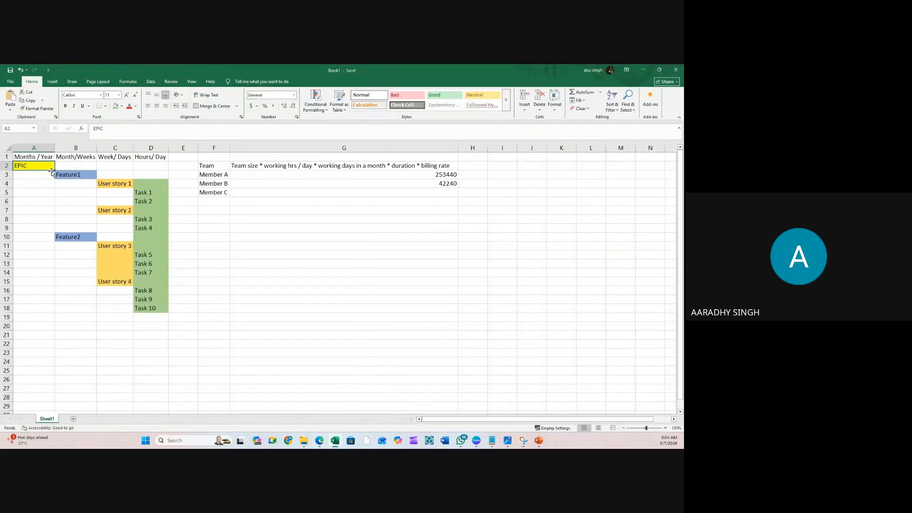
pyautogui.click(79, 176)
pyautogui.click(115, 184)
pyautogui.click(151, 193)
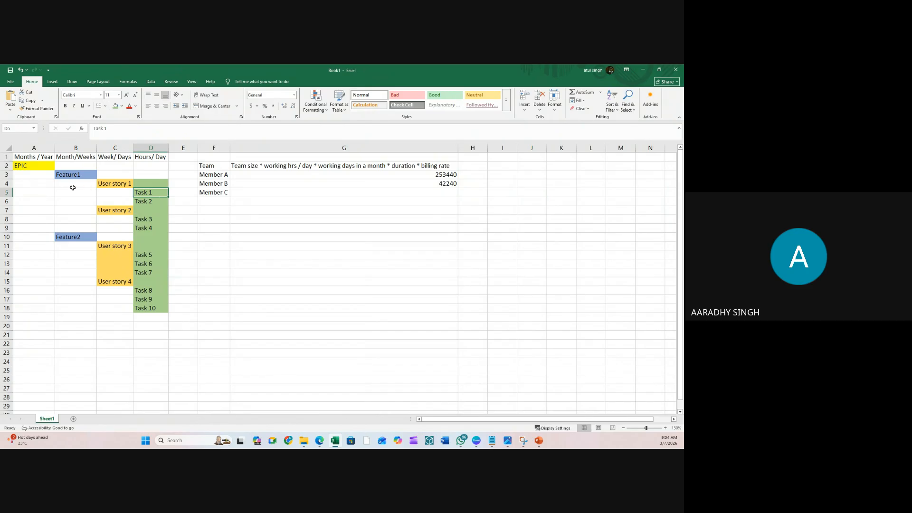
pyautogui.click(41, 192)
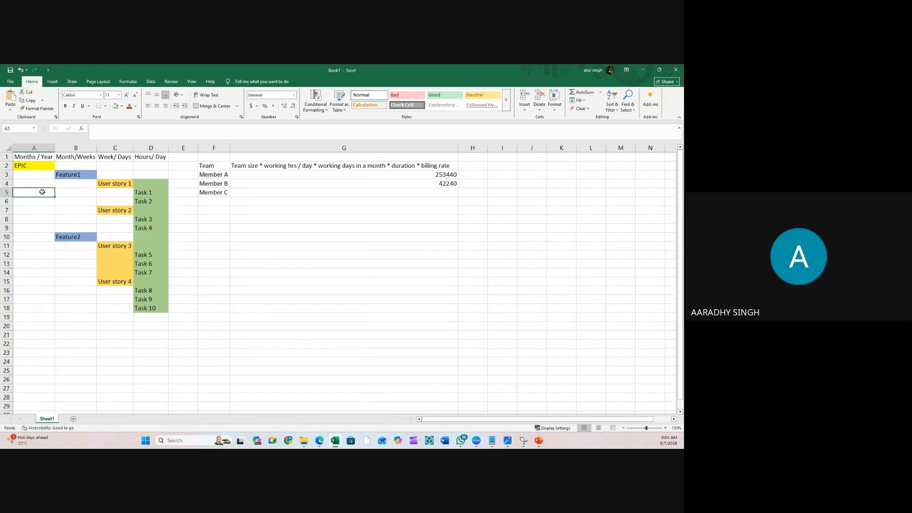
pyautogui.click(643, 70)
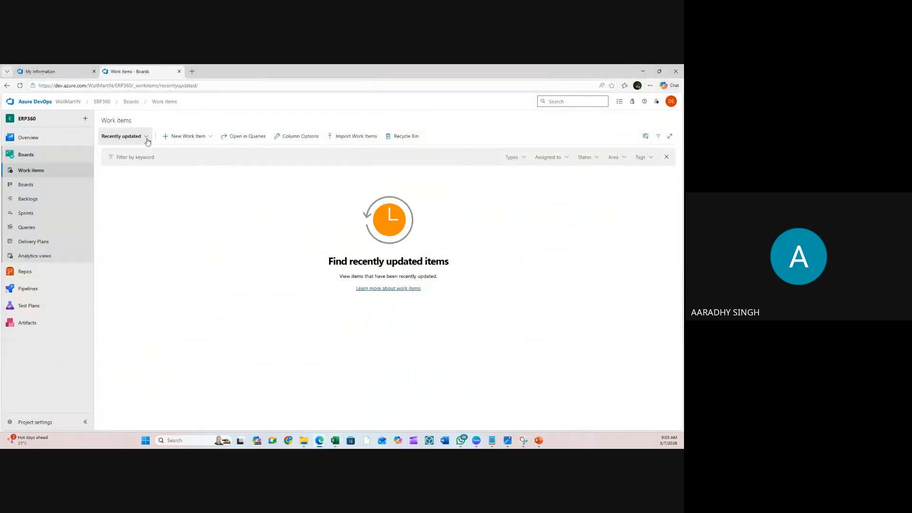
pyautogui.click(202, 137)
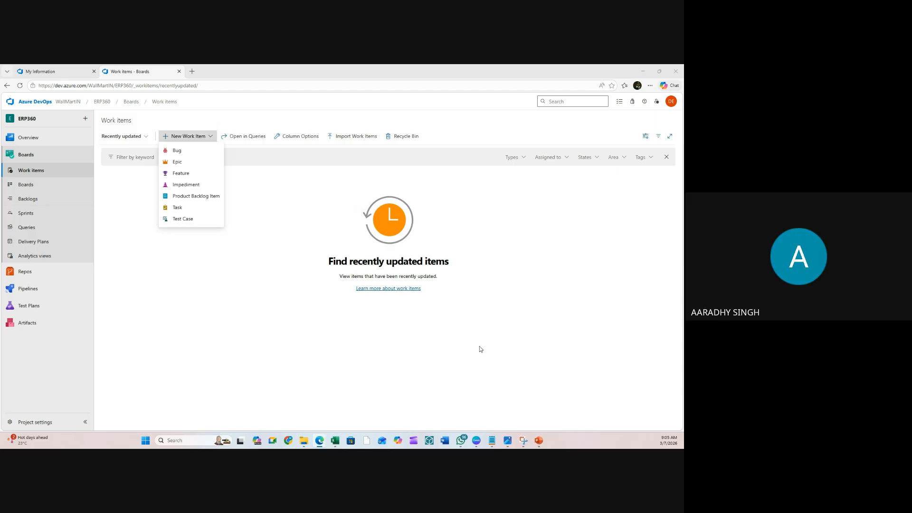
pyautogui.click(361, 117)
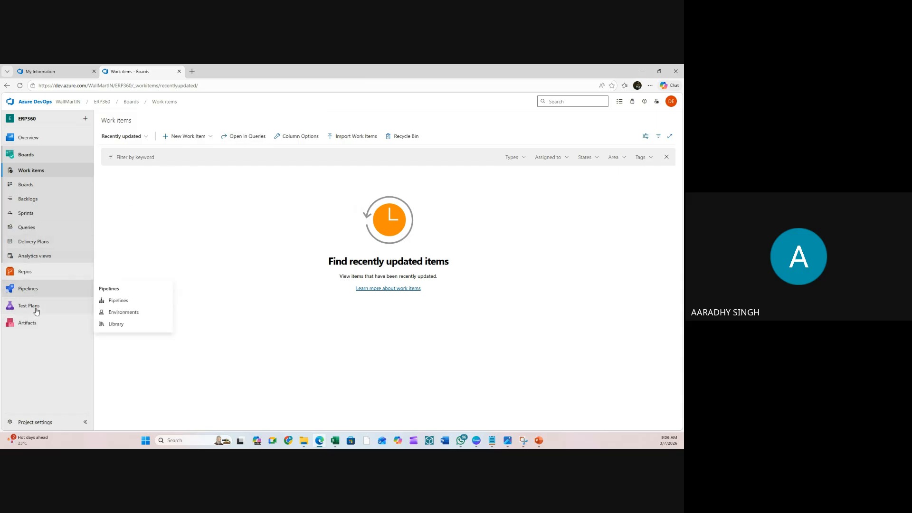
# - Check the work item view choices without changing them, then show the New Work Item types list
pyautogui.moveTo(36, 315)
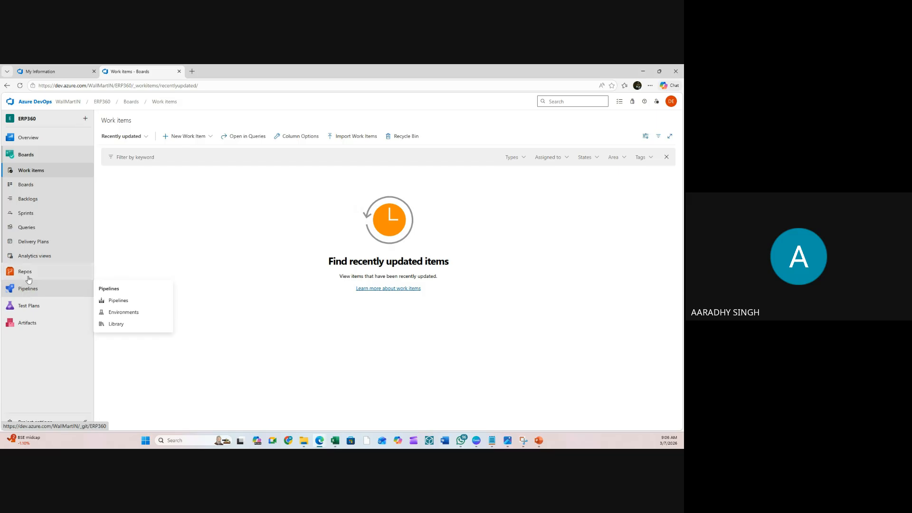
pyautogui.moveTo(29, 275)
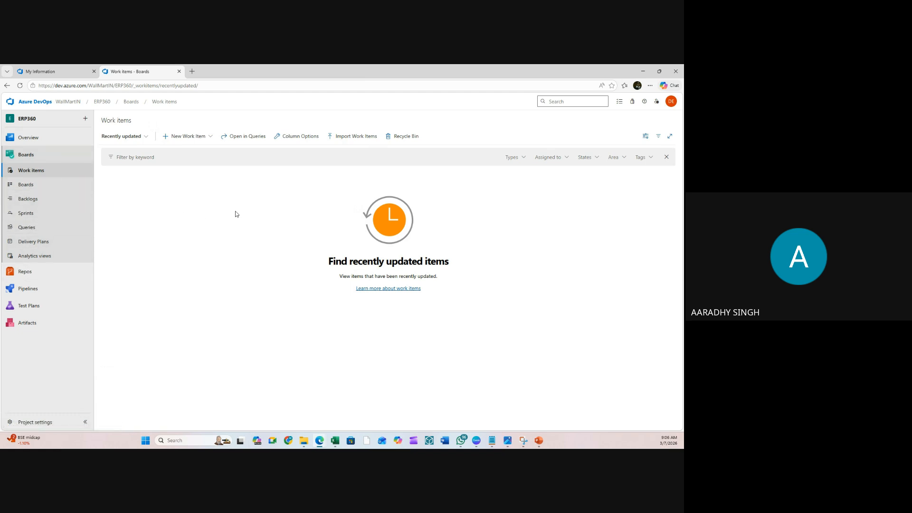
pyautogui.click(143, 138)
pyautogui.click(203, 194)
pyautogui.click(211, 139)
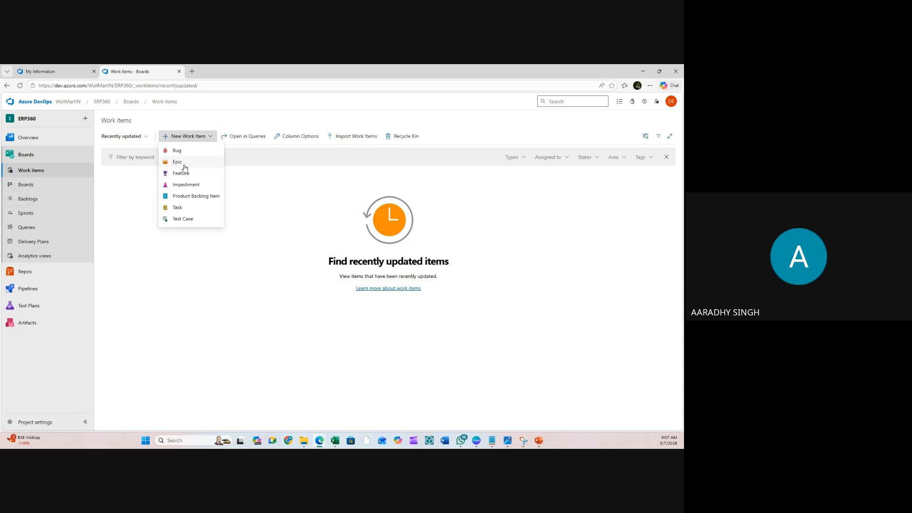
# - Create a new Epic work item from the New Work Item types list
pyautogui.click(136, 180)
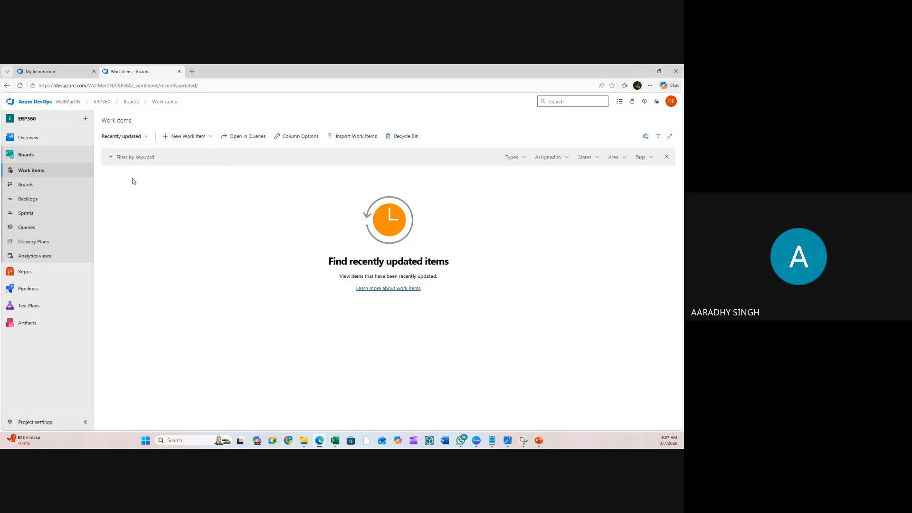
pyautogui.click(206, 142)
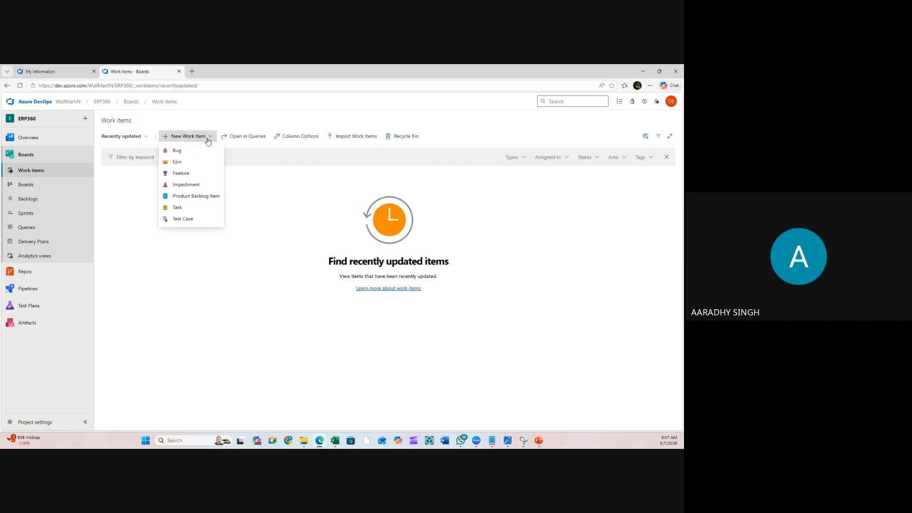
pyautogui.click(189, 164)
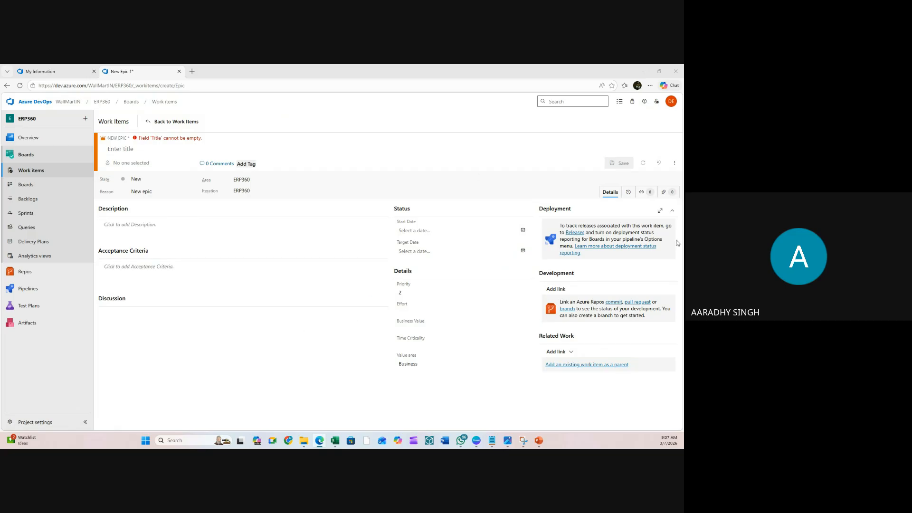
# - Enter 'EPIC : Inventory Management System' as the new epic's title
pyautogui.moveTo(210, 186)
pyautogui.click(141, 149)
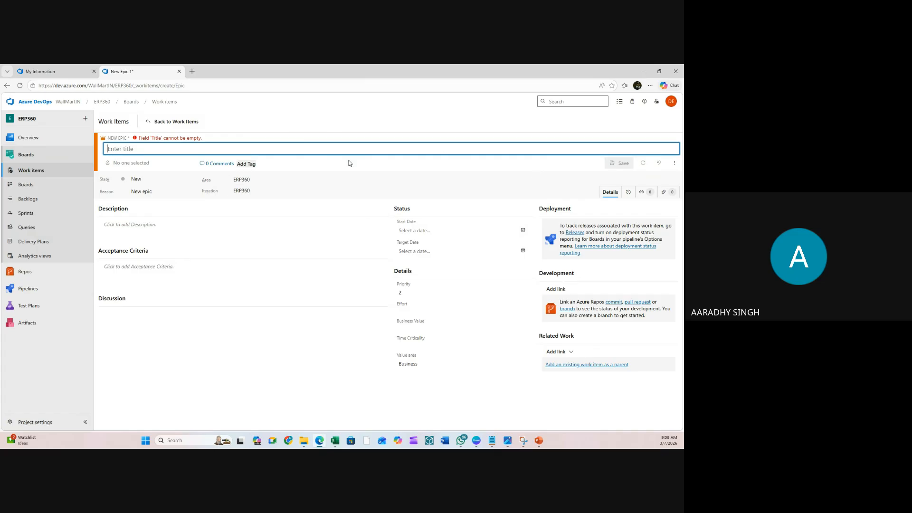
pyautogui.write('EPIC')
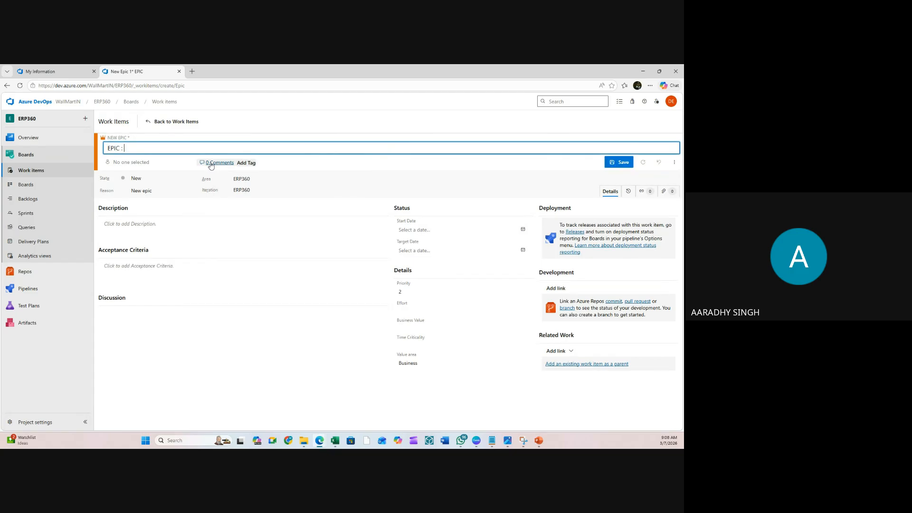
pyautogui.write(' : Inventory Manage')
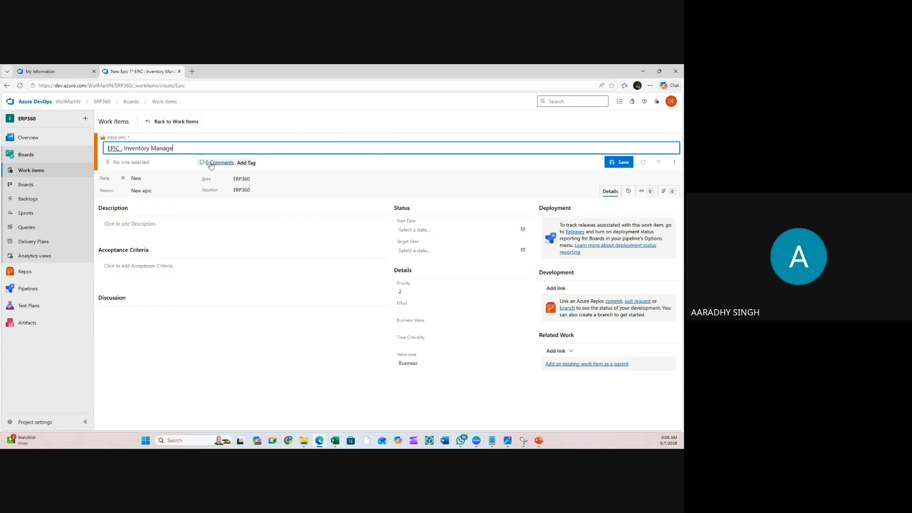
pyautogui.write('me')
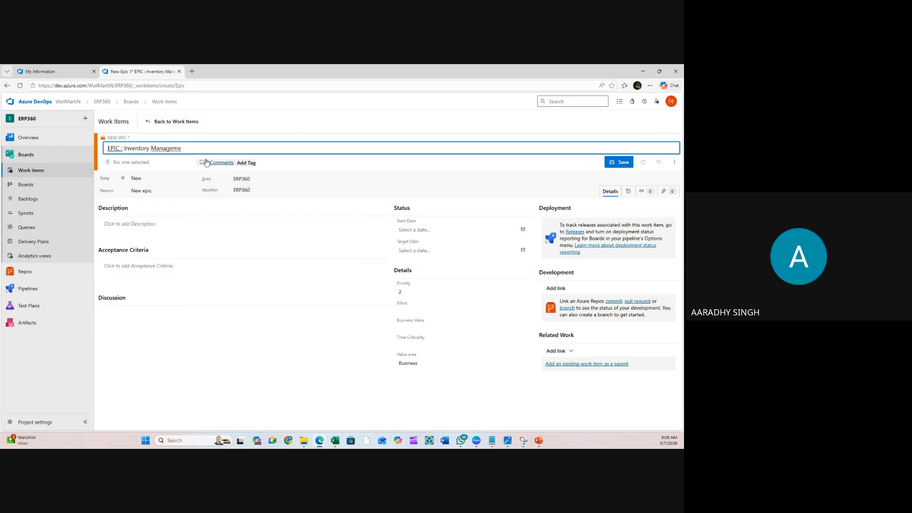
pyautogui.write('nt System')
pyautogui.click(144, 163)
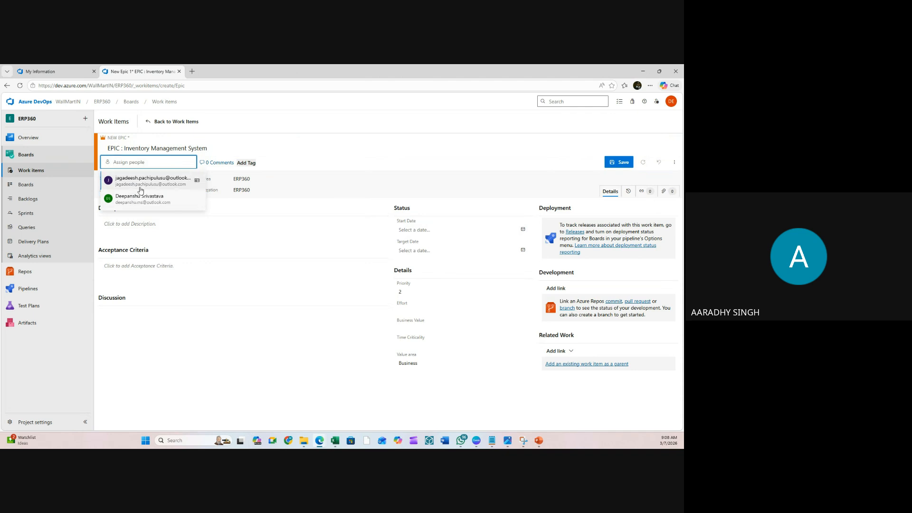
# - Assign the epic to the first suggested team member
pyautogui.click(137, 184)
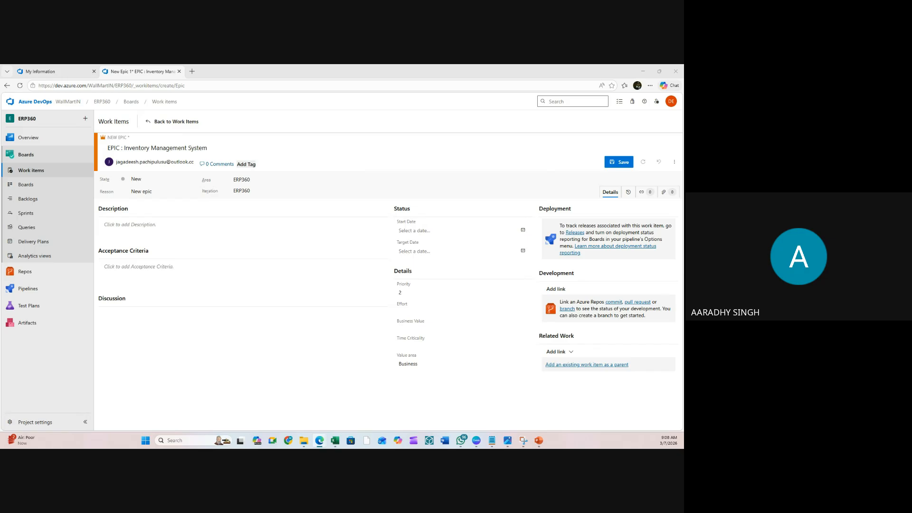
# - Add the tags 'EPIC' and 'Wallmart' to the epic
pyautogui.click(251, 164)
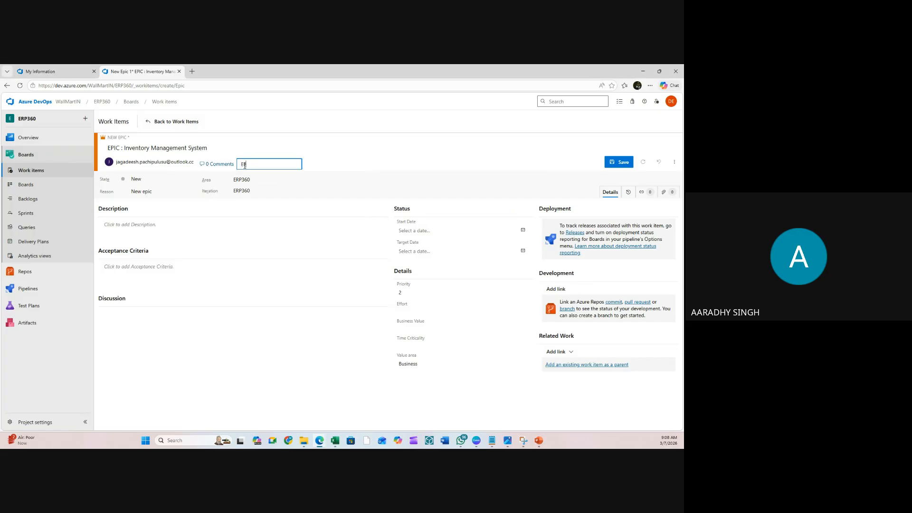
pyautogui.write('EPIC')
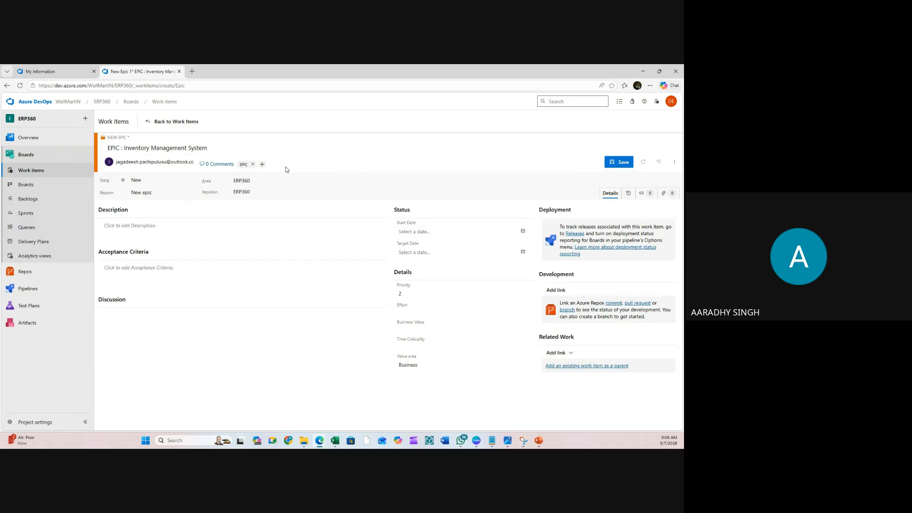
pyautogui.press('Return')
pyautogui.write('Wallmart')
pyautogui.click(340, 167)
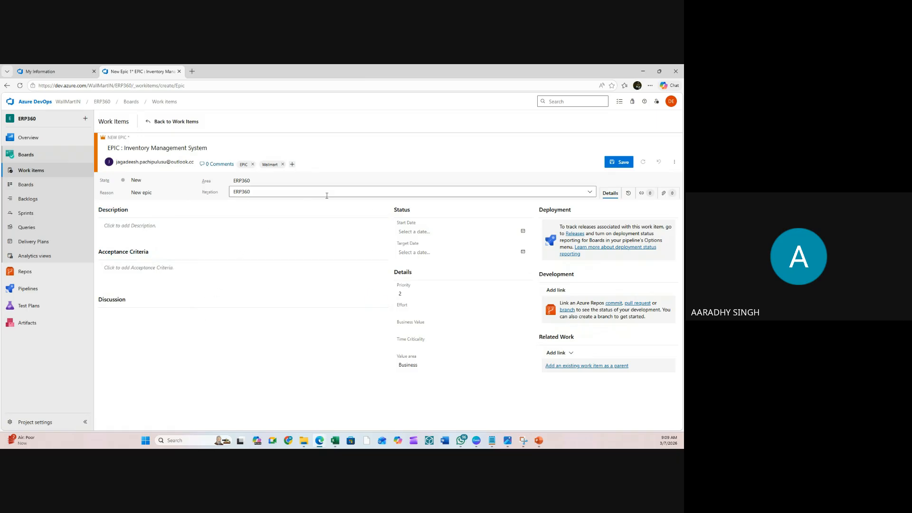
# - Look over ERP360's sprints in the Iteration list, leaving the iteration at the ERP360 root
pyautogui.click(278, 192)
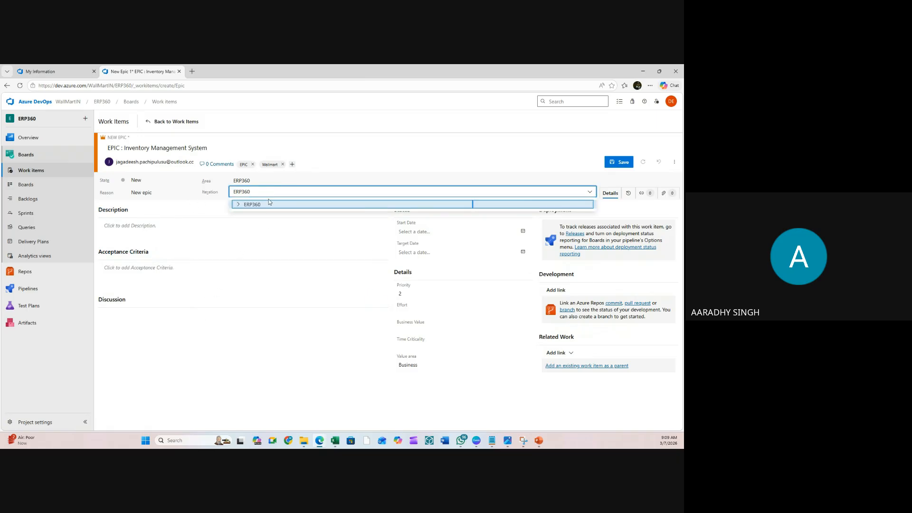
pyautogui.click(238, 205)
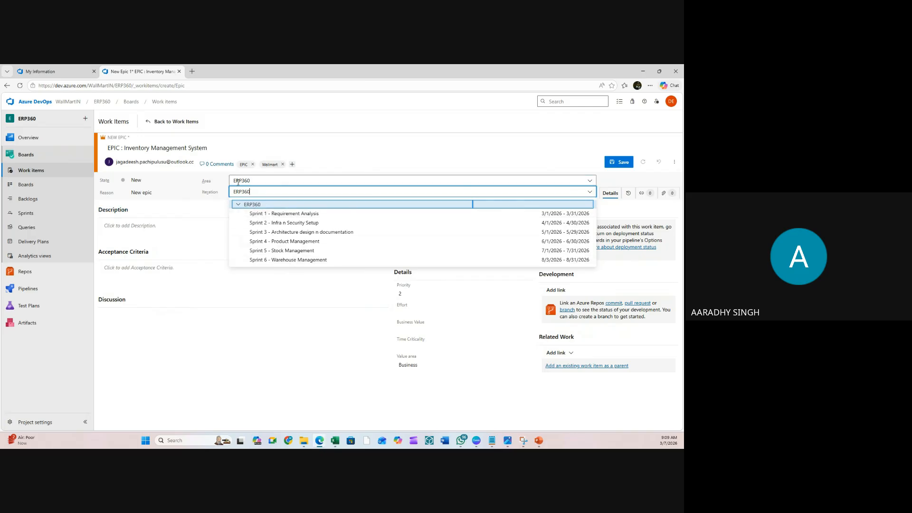
pyautogui.click(138, 231)
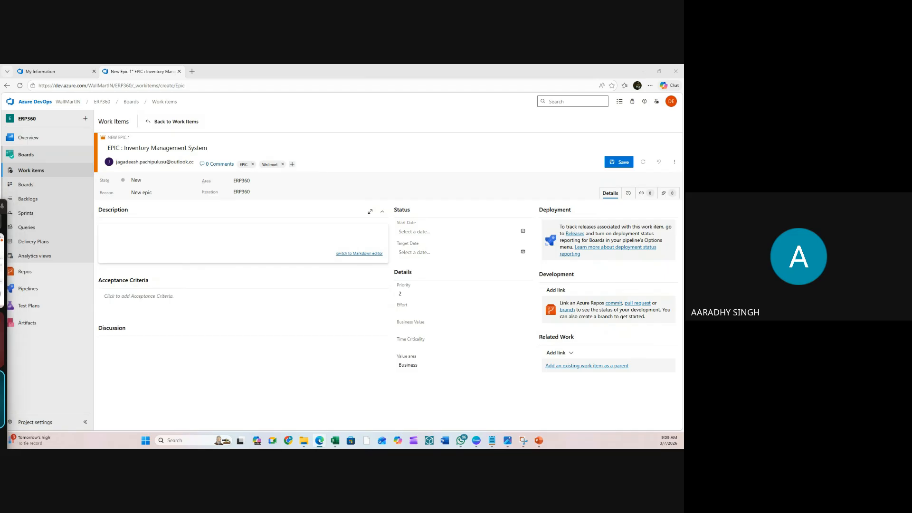
# - Paste the description about an Inventory Management module for products, stock, warehouses and transactions
pyautogui.click(130, 241)
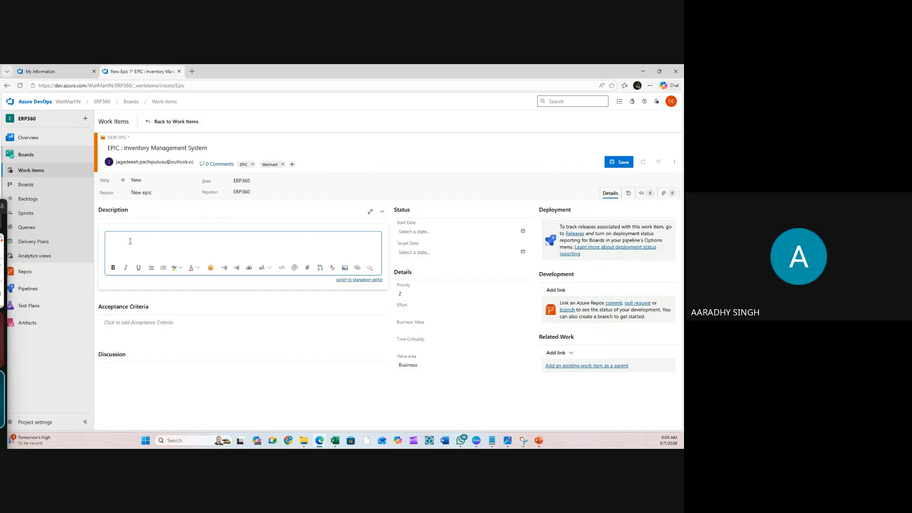
pyautogui.write('Develop an Inventory Management module within the ERP system to manage products, stock levels, warehouse operations, and inventory transactions efficiently.')
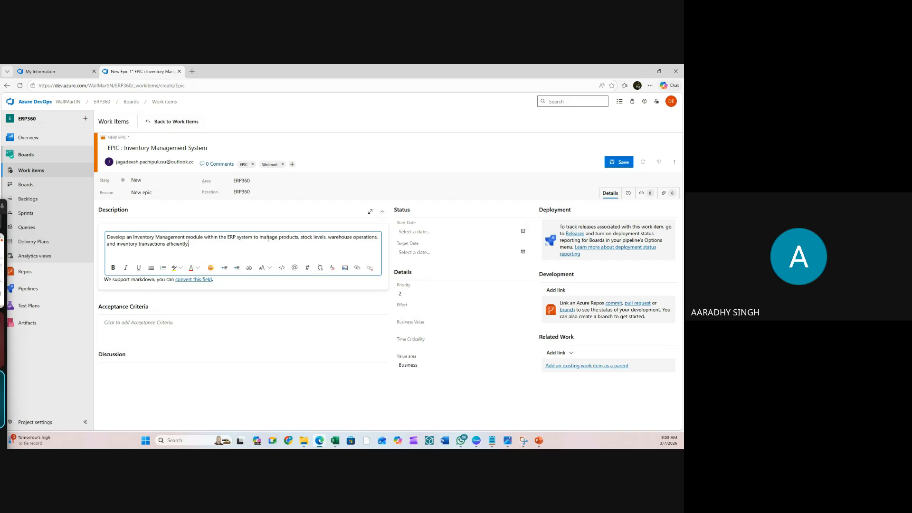
pyautogui.moveTo(272, 238); pyautogui.dragTo(312, 237)
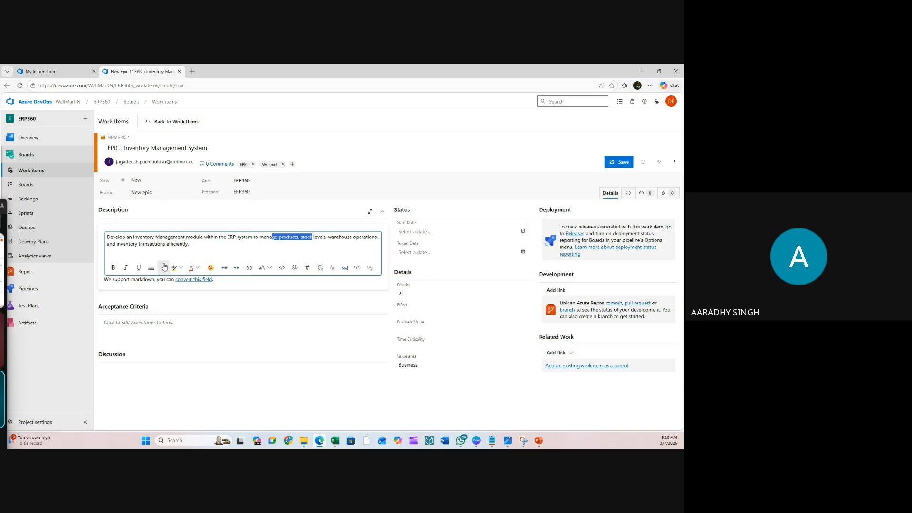
pyautogui.click(205, 249)
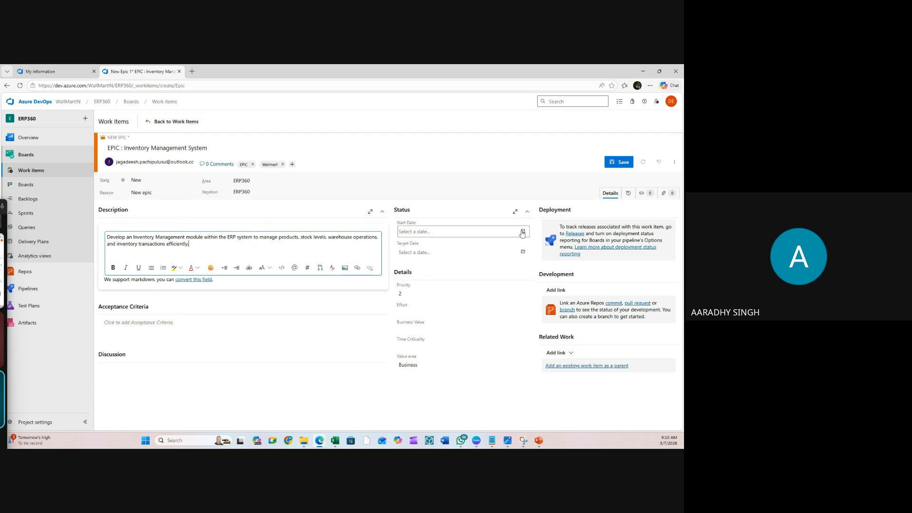
# - Set the epic's start date to 3/1/2026 and target date to 8/31/2026, then return to Excel
pyautogui.click(523, 231)
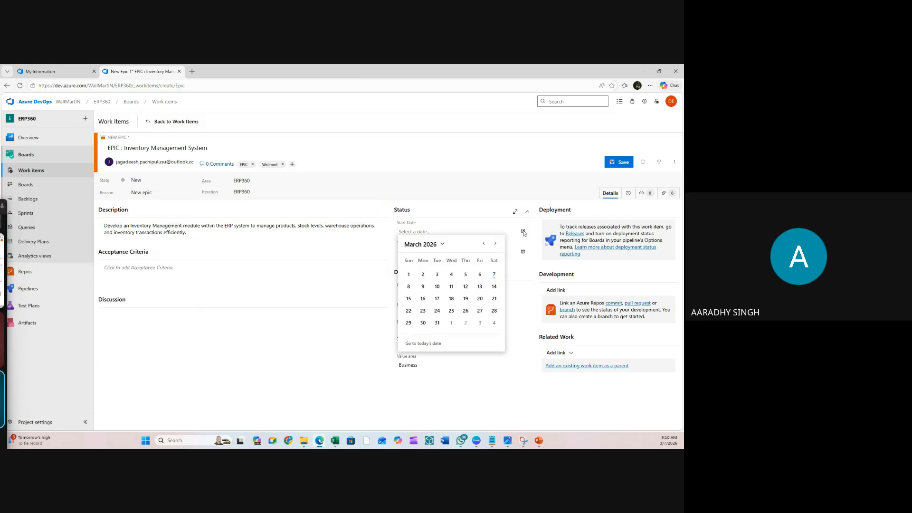
pyautogui.click(409, 274)
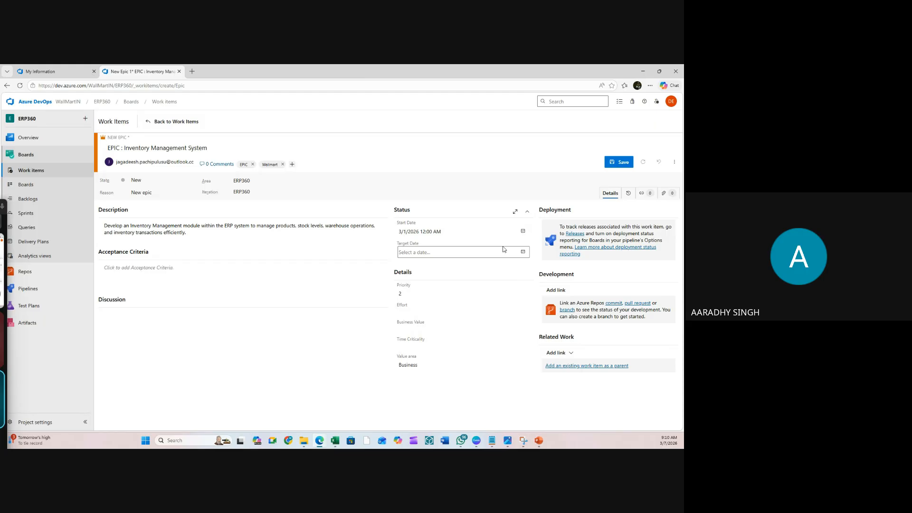
pyautogui.click(523, 252)
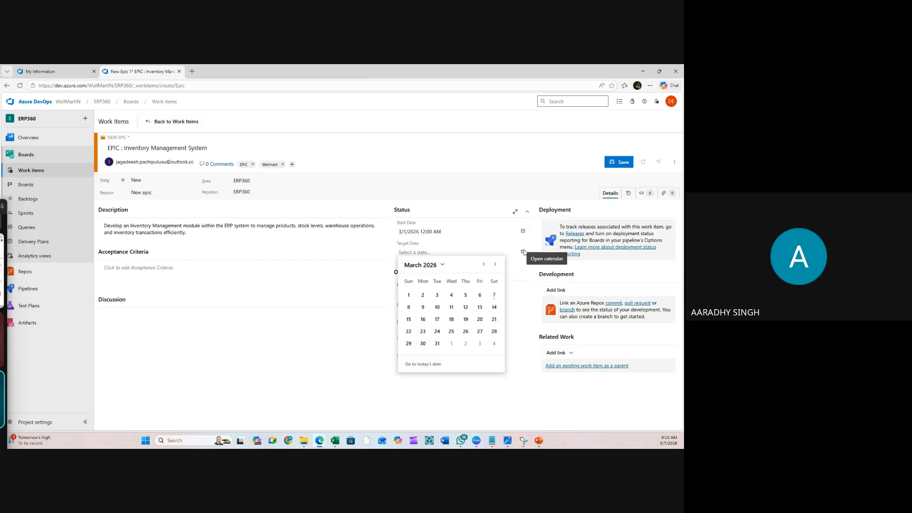
pyautogui.click(441, 266)
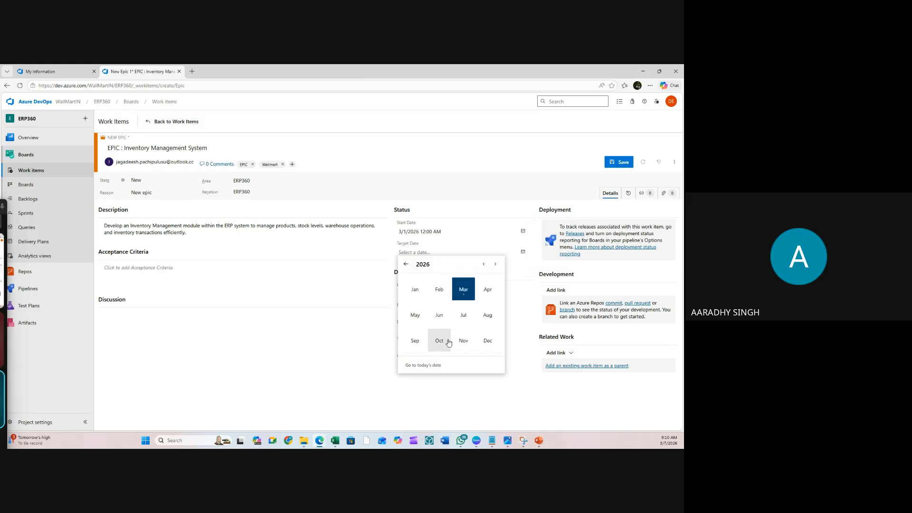
pyautogui.click(485, 316)
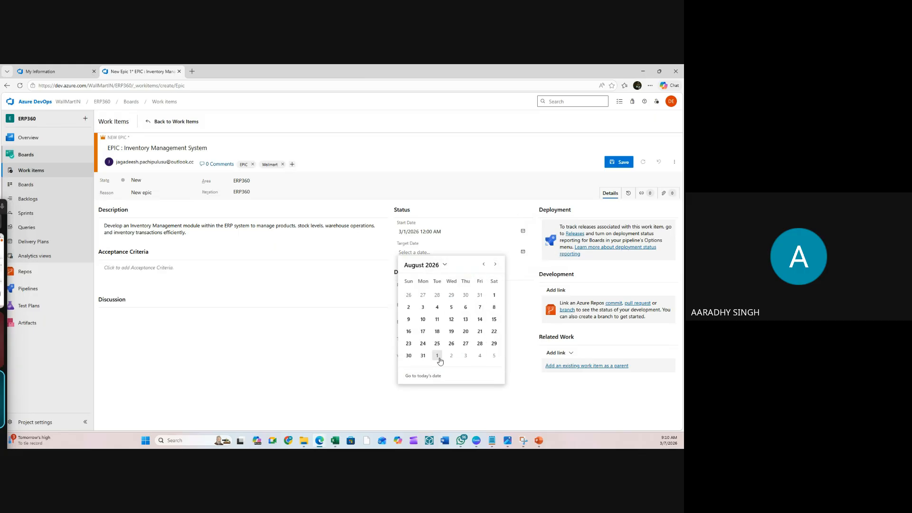
pyautogui.click(423, 356)
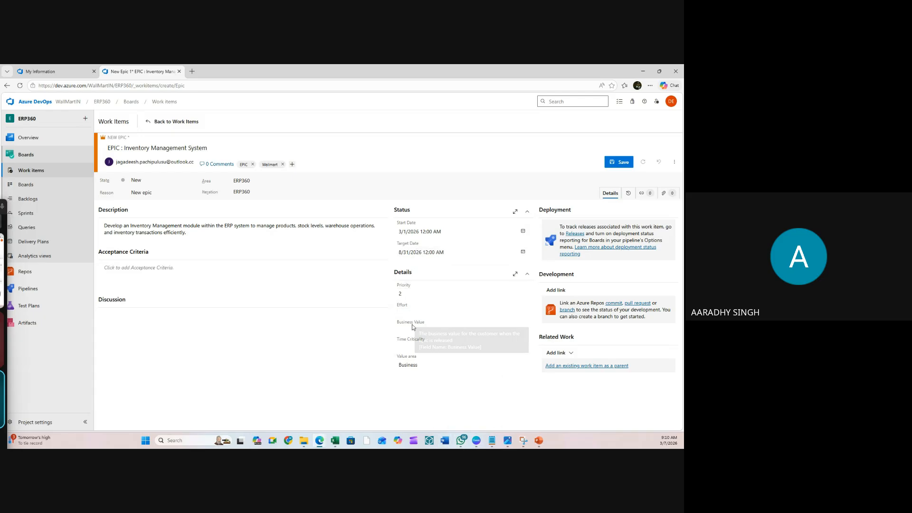
pyautogui.click(335, 441)
pyautogui.click(297, 264)
# - Copy Member A's 253440 total from G3 and paste it as a plain value into I4
pyautogui.click(425, 175)
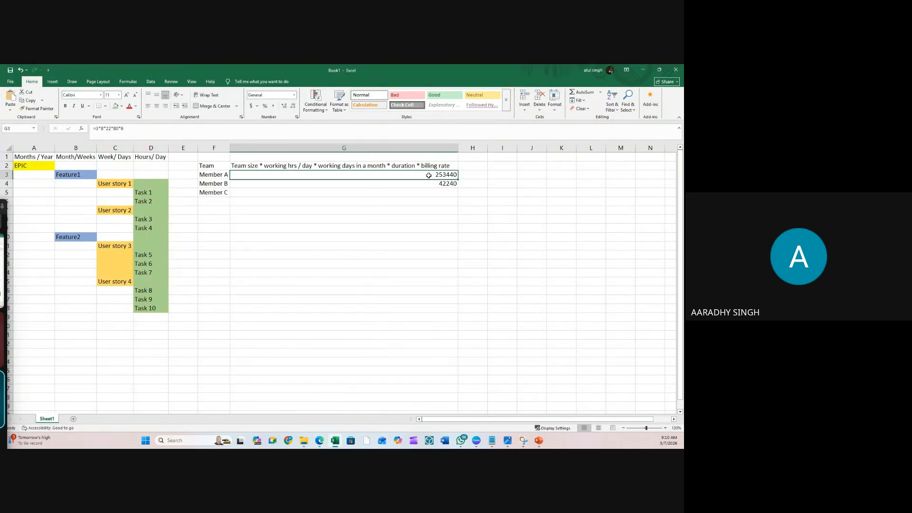
pyautogui.click(440, 198)
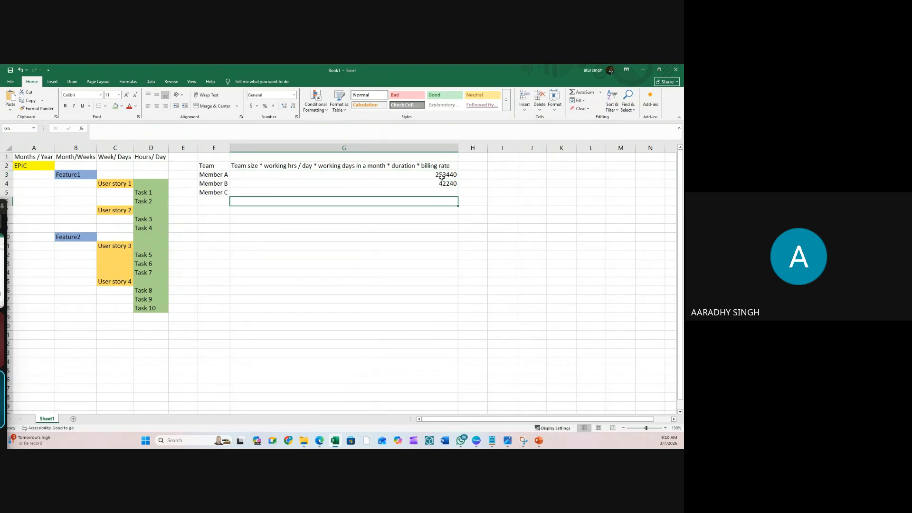
pyautogui.click(446, 175)
pyautogui.hotkey('ctrl', 'c')
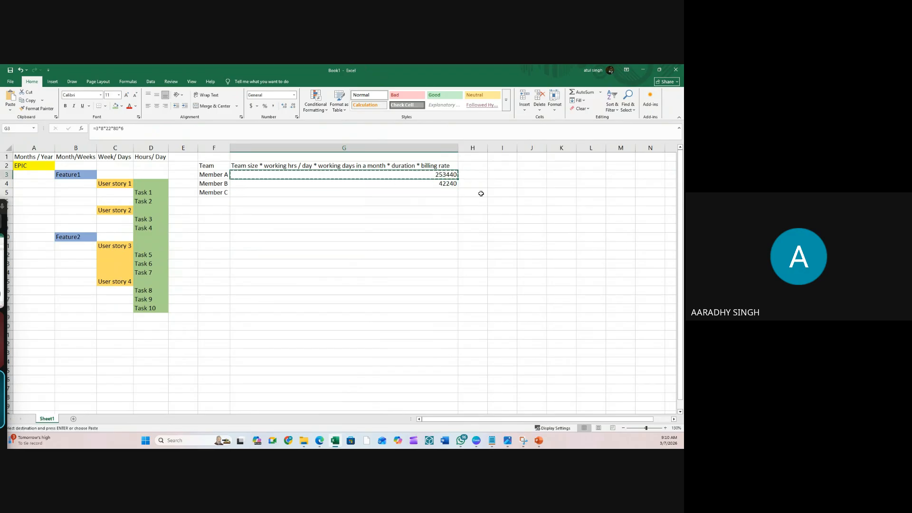
pyautogui.rightClick(499, 184)
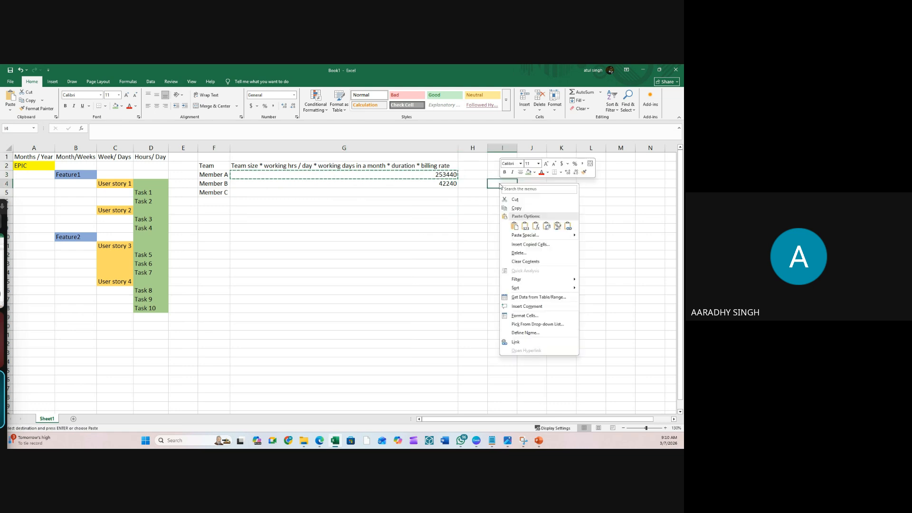
pyautogui.click(525, 227)
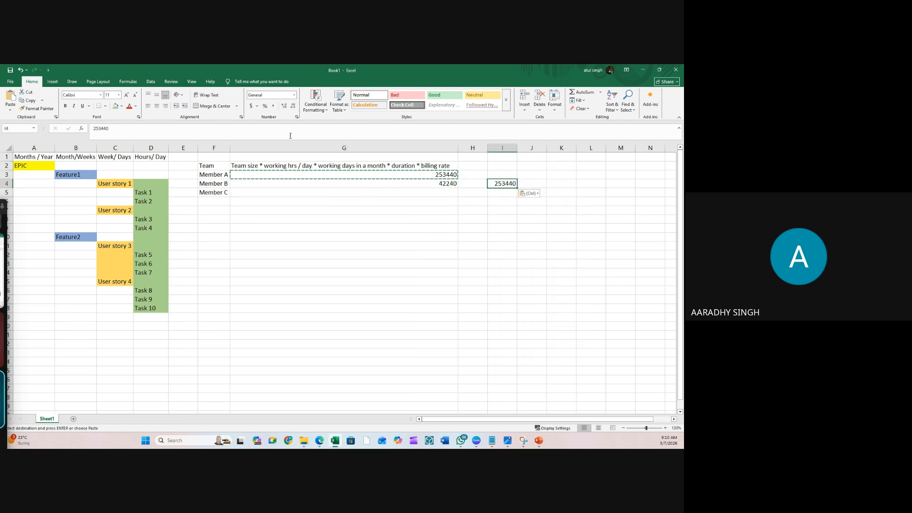
# - Paste 253440 into the epic's Business Value field in Azure DevOps
pyautogui.hotkey('alt', 'Tab')
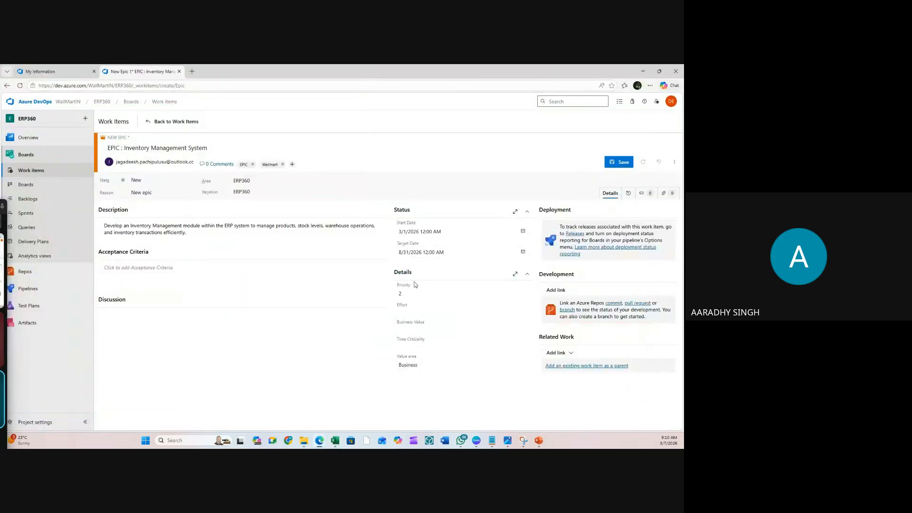
pyautogui.click(415, 311)
pyautogui.click(418, 329)
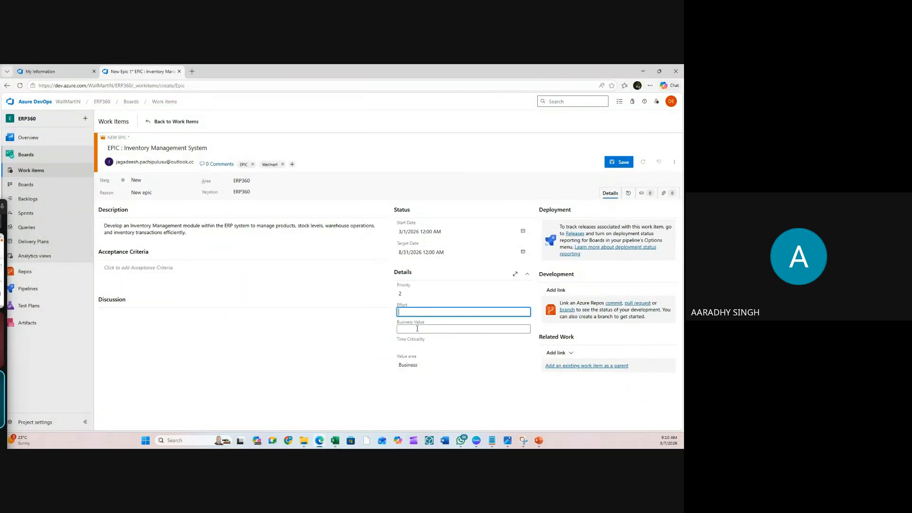
pyautogui.hotkey('ctrl', 'v')
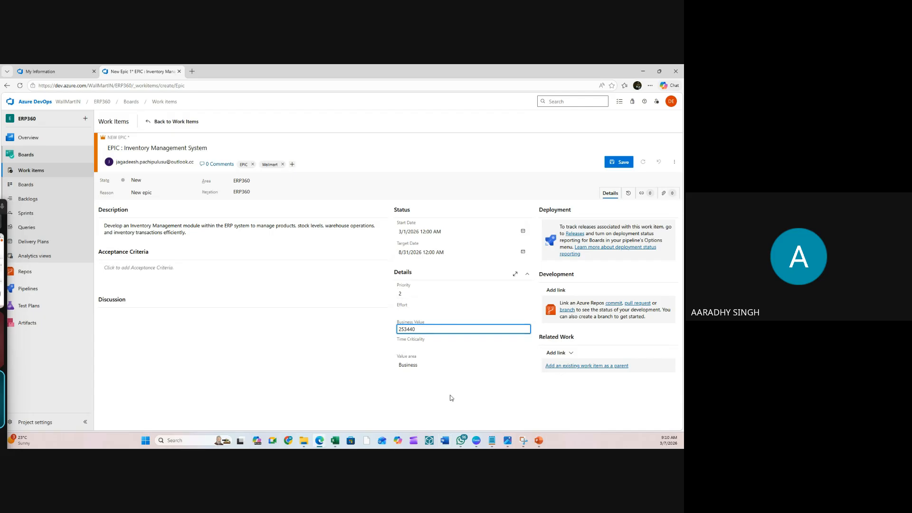
pyautogui.click(335, 441)
# - Paste G3's formula into G5 and edit it in the formula bar so Member C's total shows 3168
pyautogui.click(304, 264)
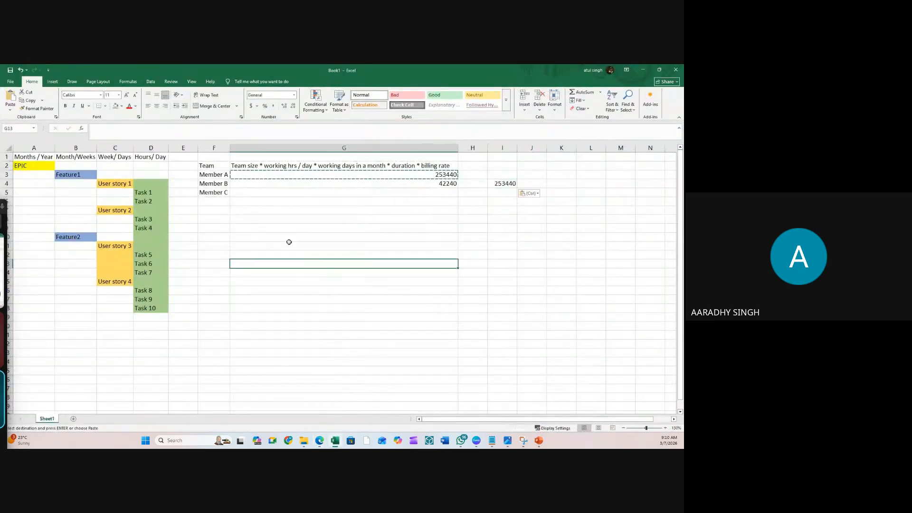
pyautogui.click(444, 176)
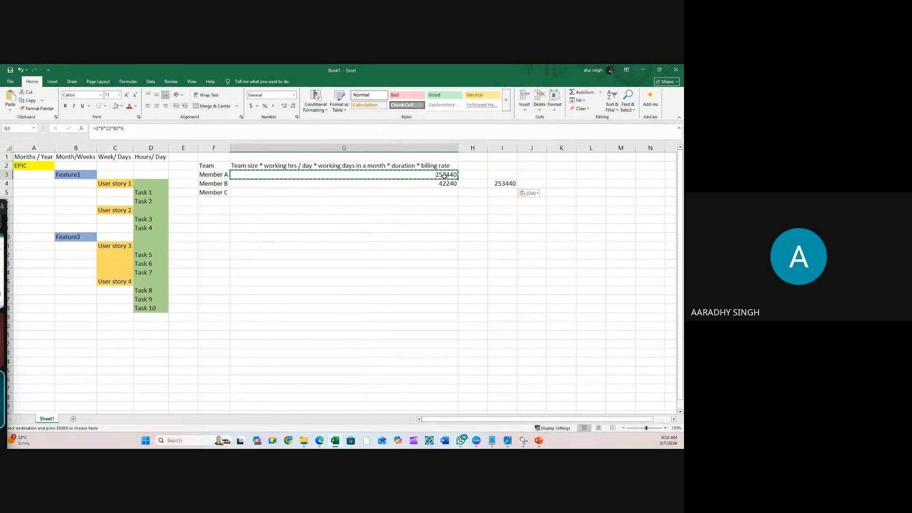
pyautogui.click(431, 194)
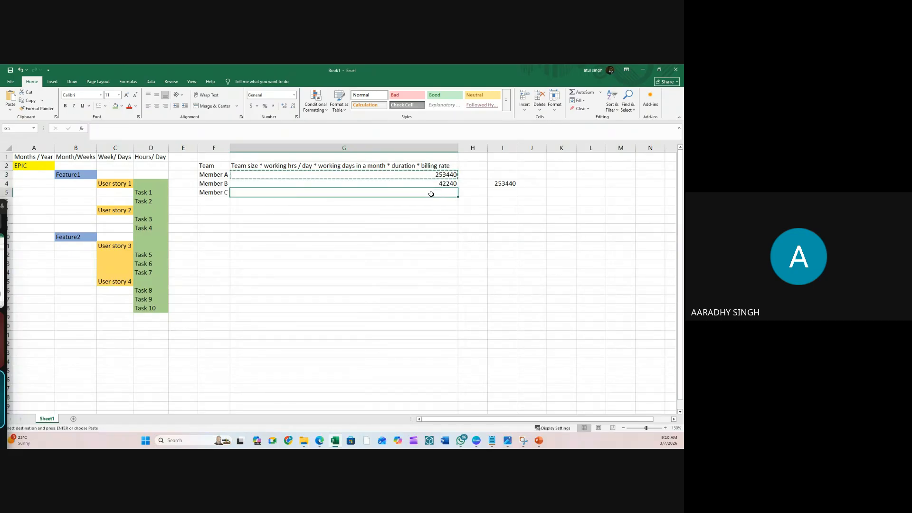
pyautogui.hotkey('ctrl', 'v')
pyautogui.click(119, 129)
pyautogui.press('BackSpace')
pyautogui.press('BackSpace')
pyautogui.press('BackSpace')
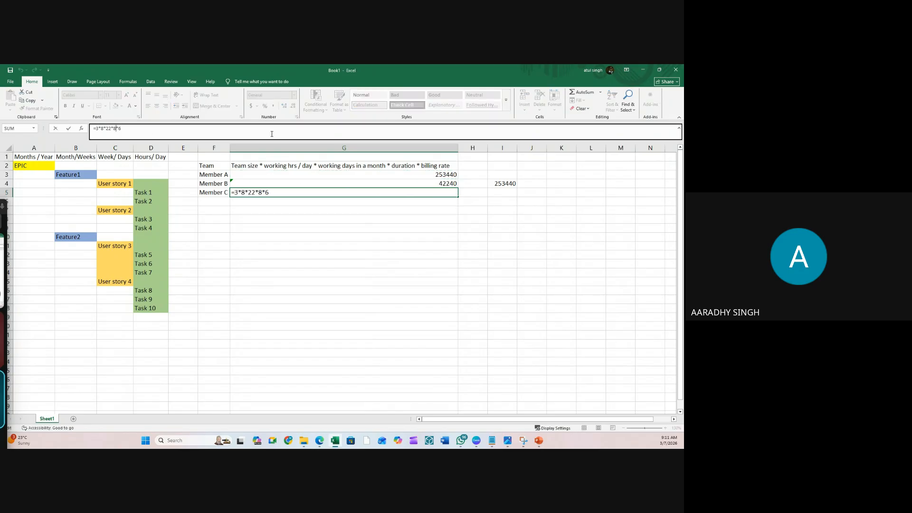
pyautogui.press('Return')
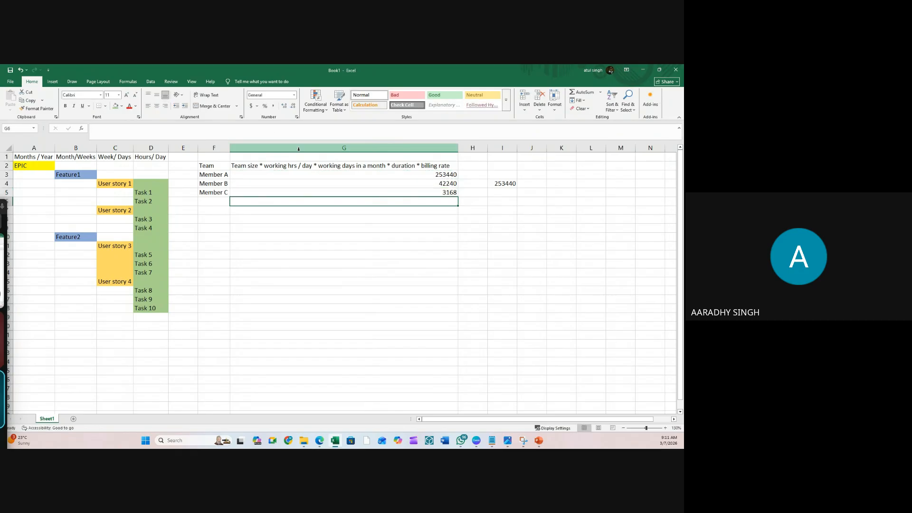
pyautogui.click(455, 191)
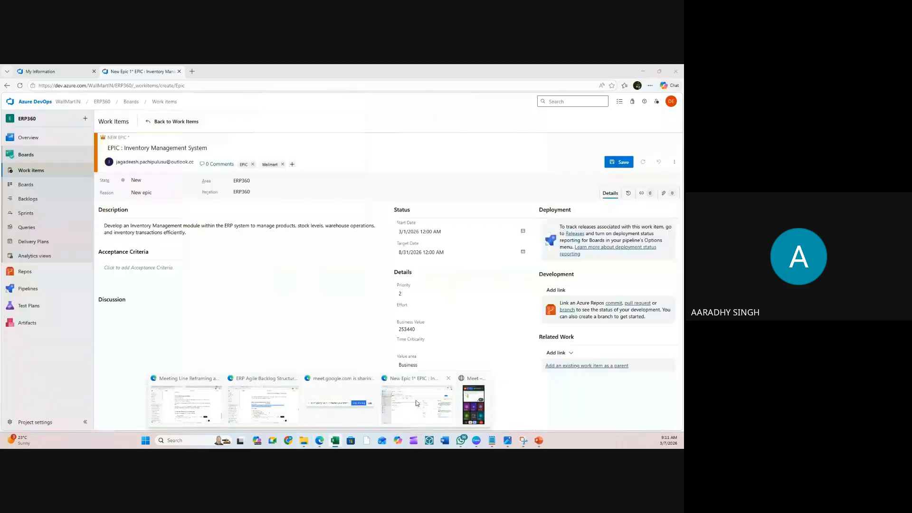
# - Enter 3168 in the epic's Effort field and maximize the work item window
pyautogui.click(418, 404)
pyautogui.moveTo(385, 258); pyautogui.dragTo(279, 146)
pyautogui.scroll(-5, 308, 306)
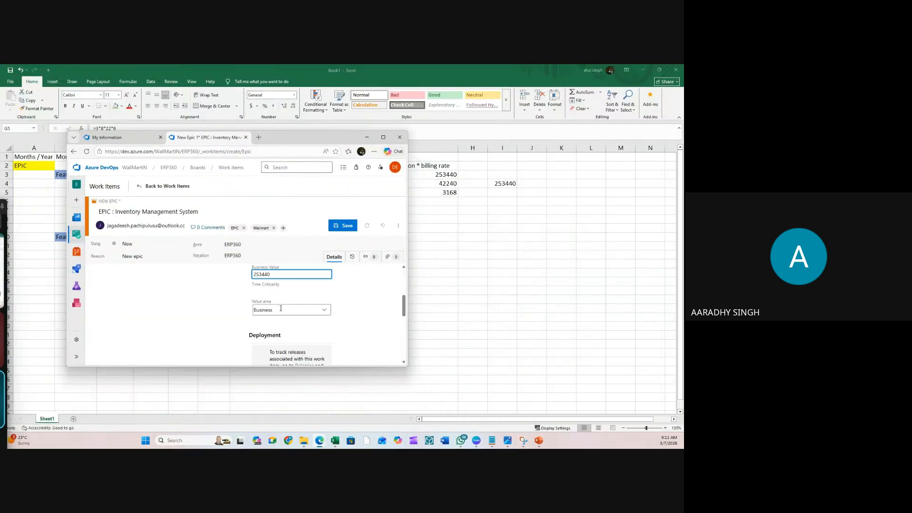
pyautogui.scroll(-1, 283, 326)
pyautogui.scroll(1, 290, 319)
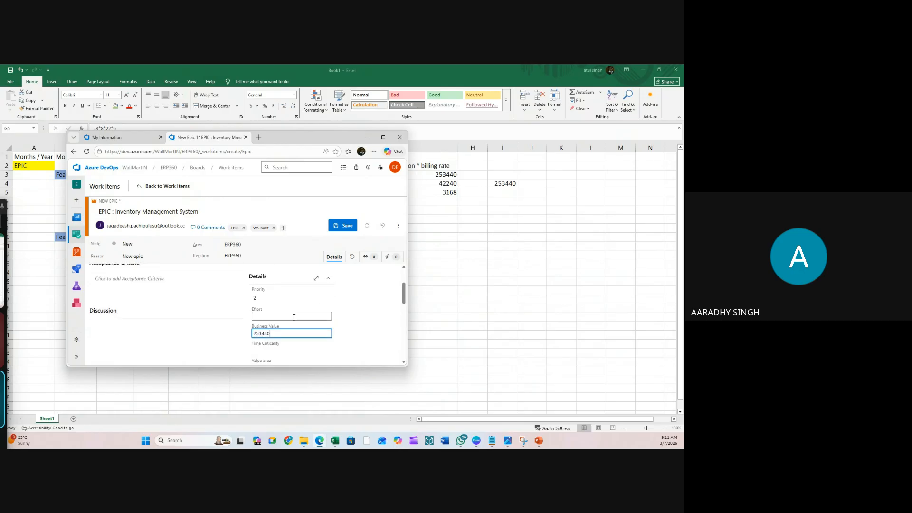
pyautogui.click(274, 316)
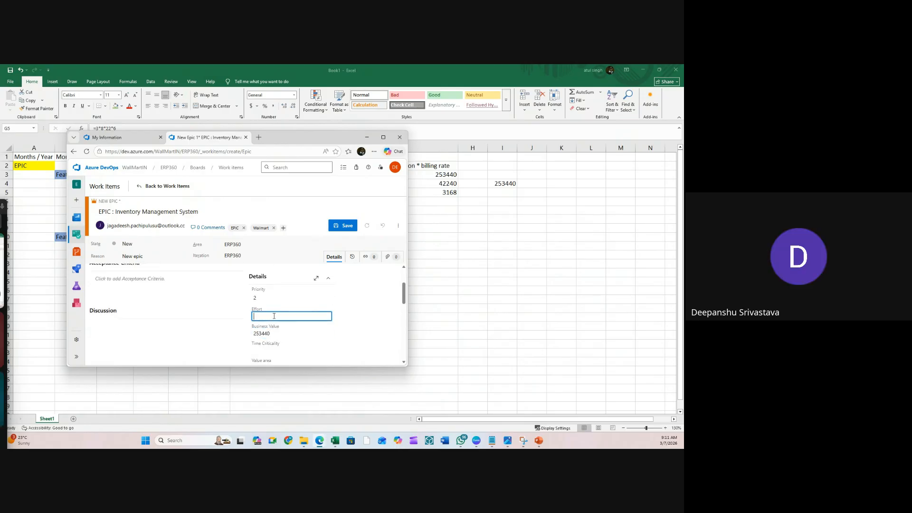
pyautogui.write('3168')
pyautogui.click(383, 137)
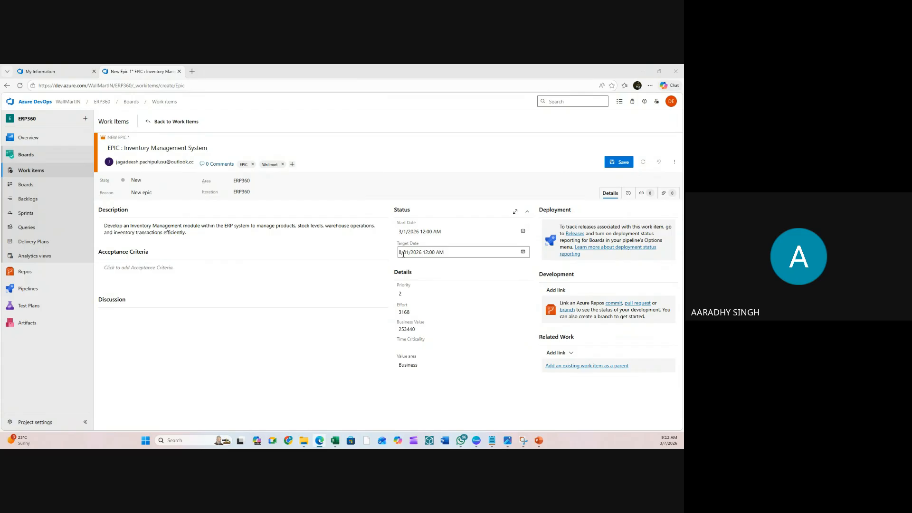
# - Set the epic's Priority to 1
pyautogui.click(401, 293)
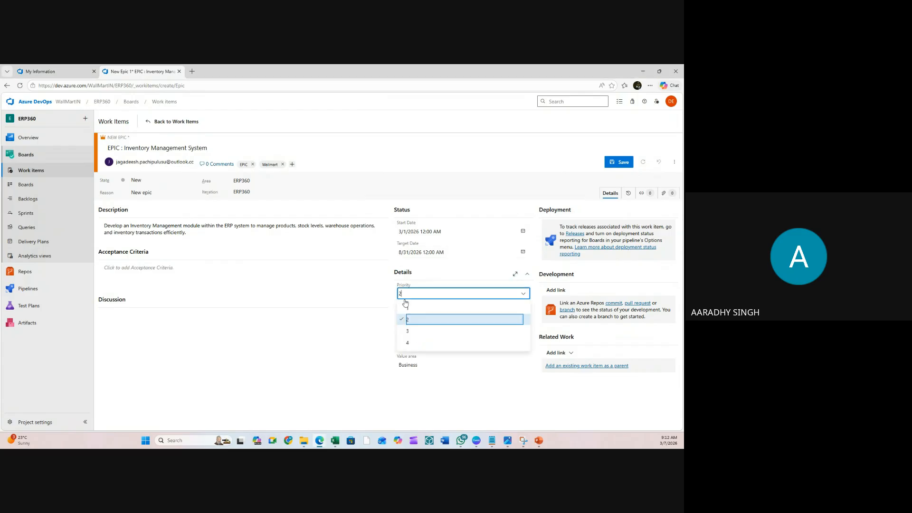
pyautogui.click(409, 310)
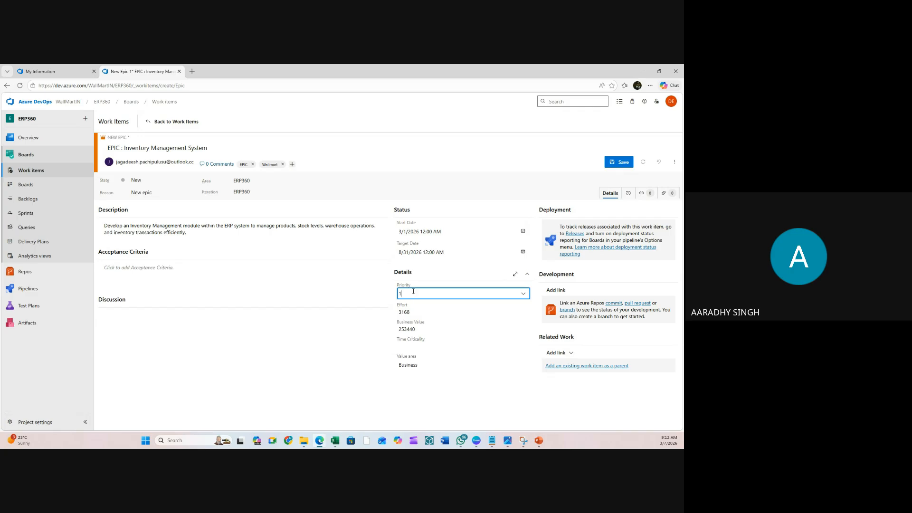
pyautogui.click(414, 291)
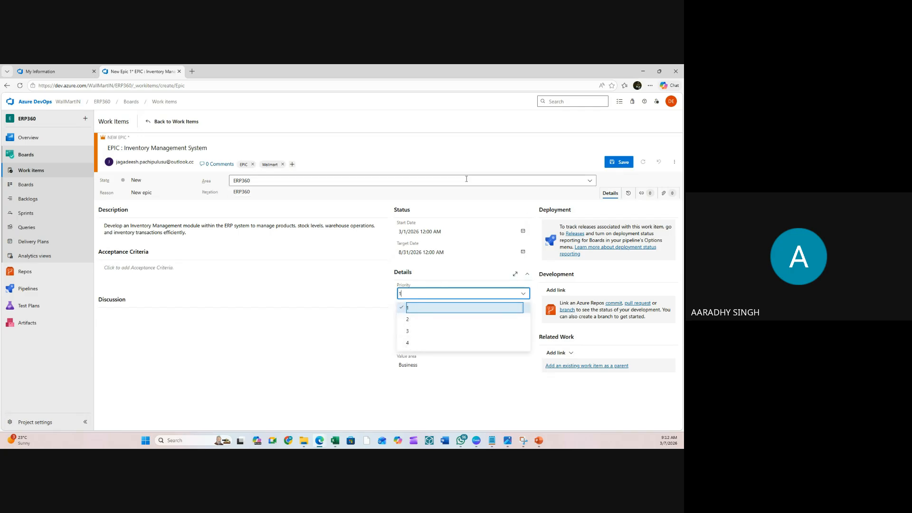
pyautogui.click(460, 192)
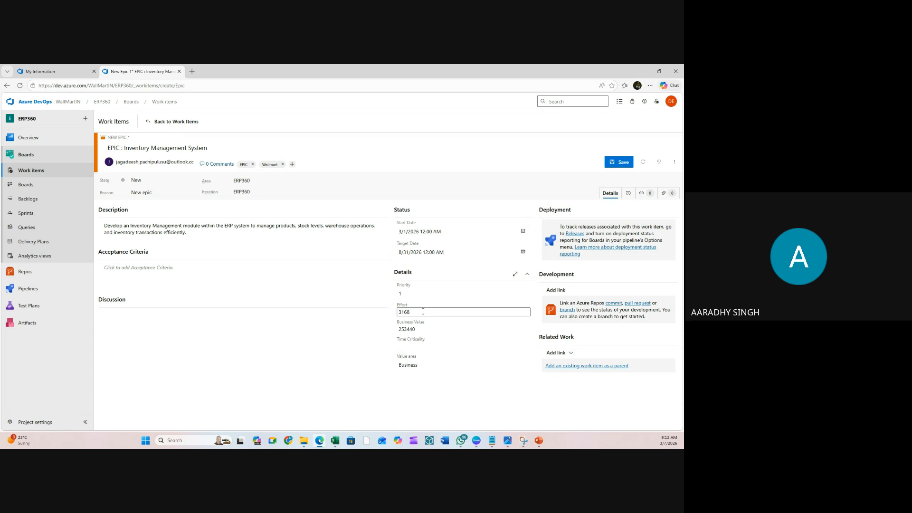
# - Review Time Criticality, keep Value area as Business, and expand then restore the Discussion section
pyautogui.click(421, 345)
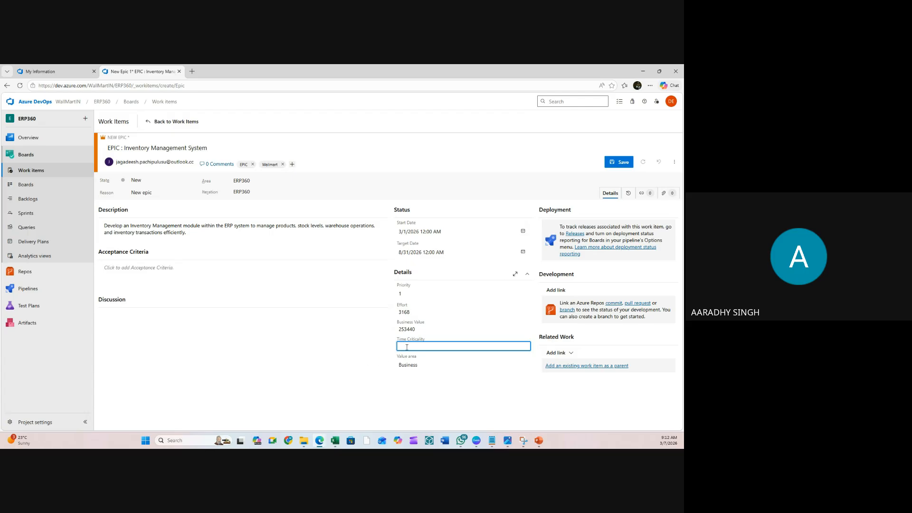
pyautogui.click(416, 364)
pyautogui.click(409, 365)
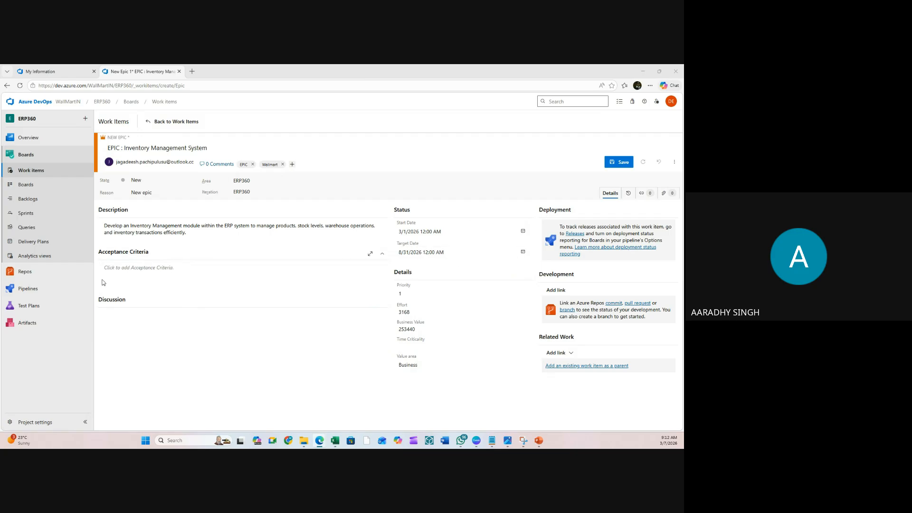
pyautogui.click(131, 302)
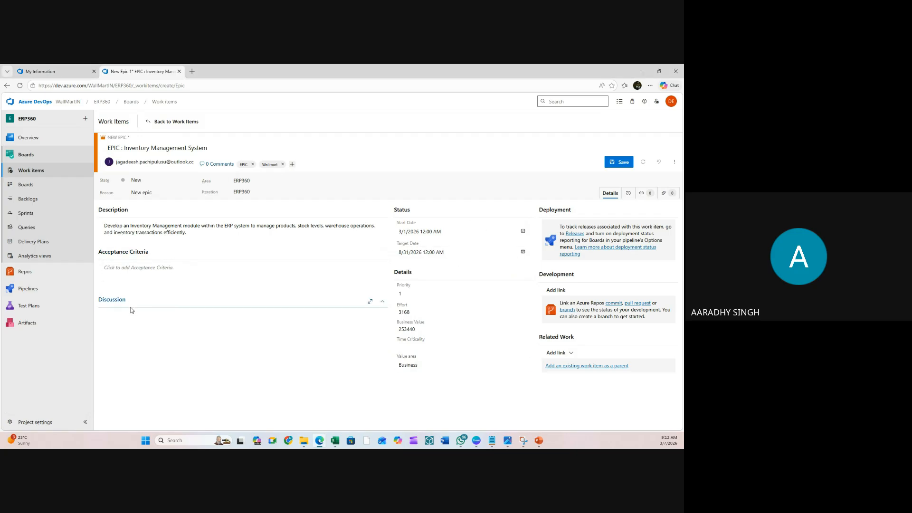
pyautogui.click(369, 306)
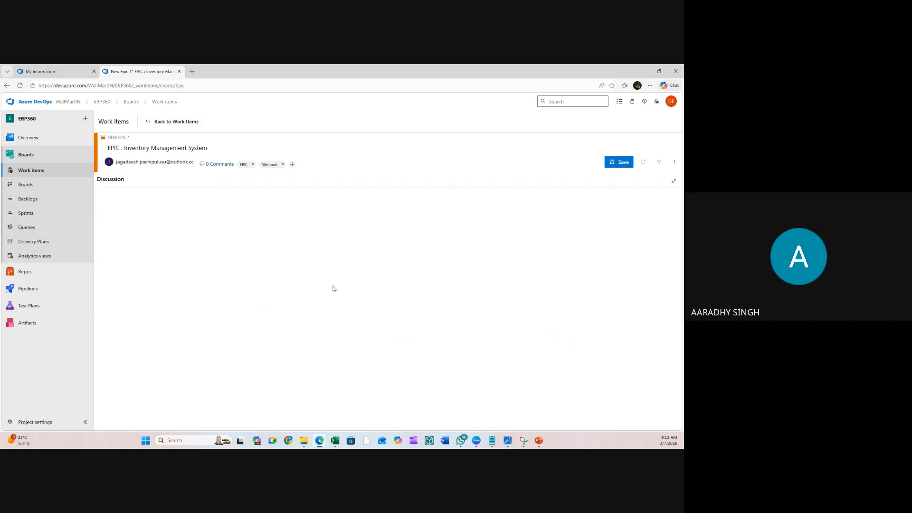
pyautogui.click(674, 182)
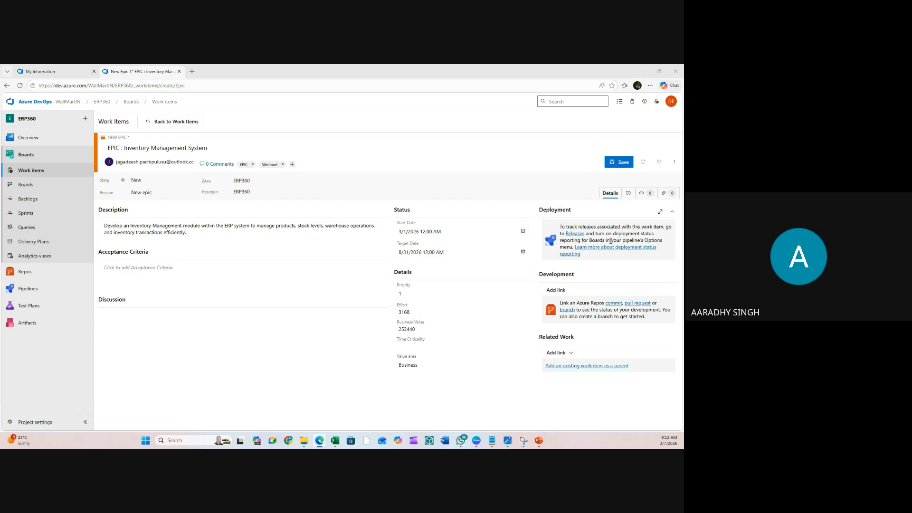
# - Attach the Free.jpeg image to the epic and save it as Epic 1
pyautogui.click(664, 195)
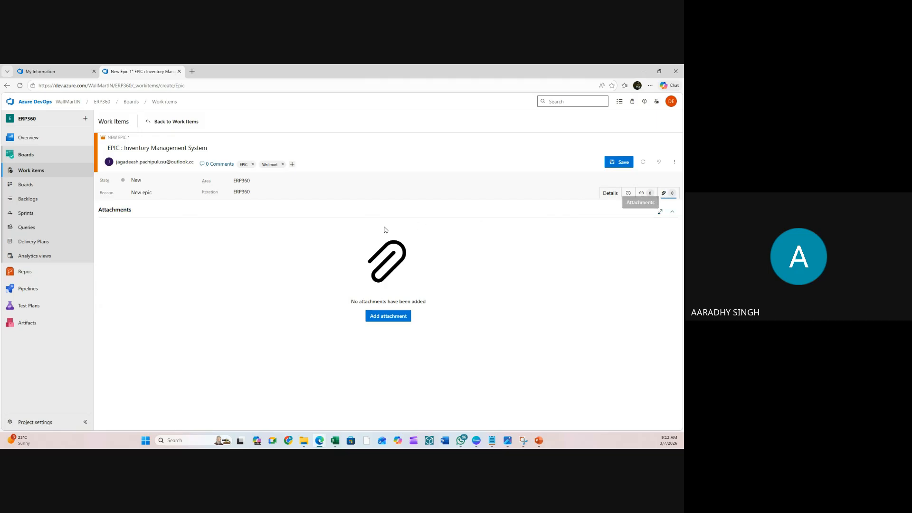
pyautogui.click(402, 319)
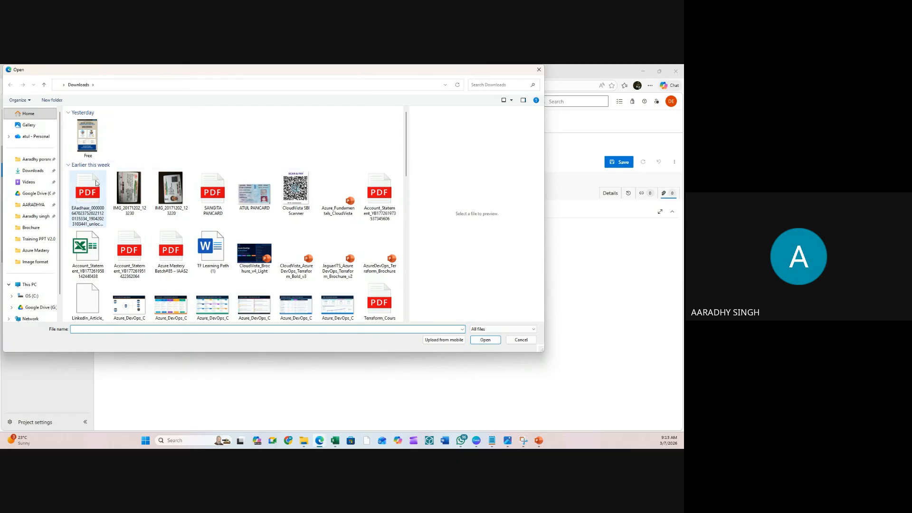
pyautogui.click(87, 157)
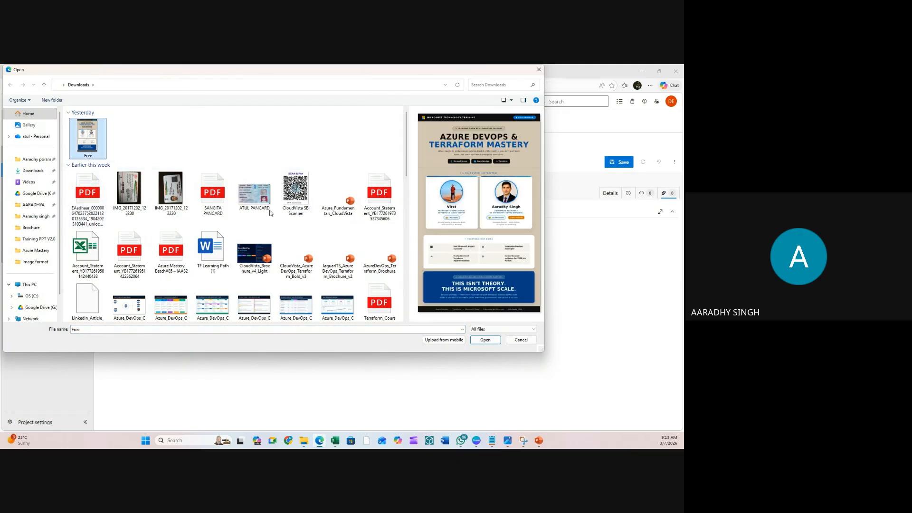
pyautogui.click(487, 341)
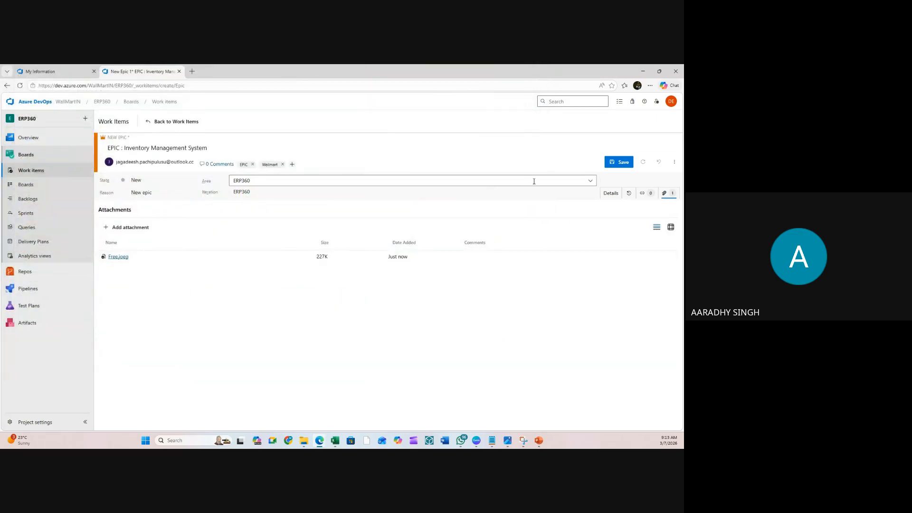
pyautogui.click(618, 163)
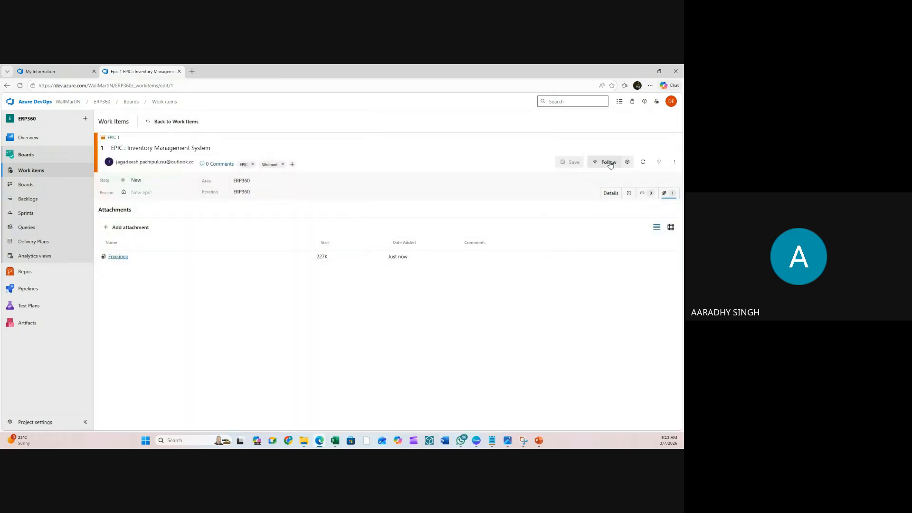
# - Follow Epic 1 and go back to the Work items list
pyautogui.click(610, 163)
pyautogui.click(31, 172)
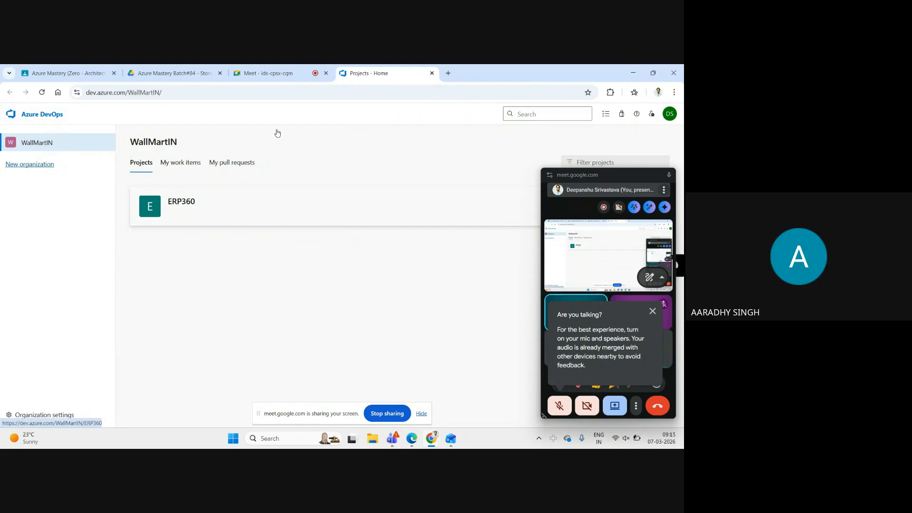
# - Open the ERP360 project from the WallMartIN projects page
pyautogui.click(188, 208)
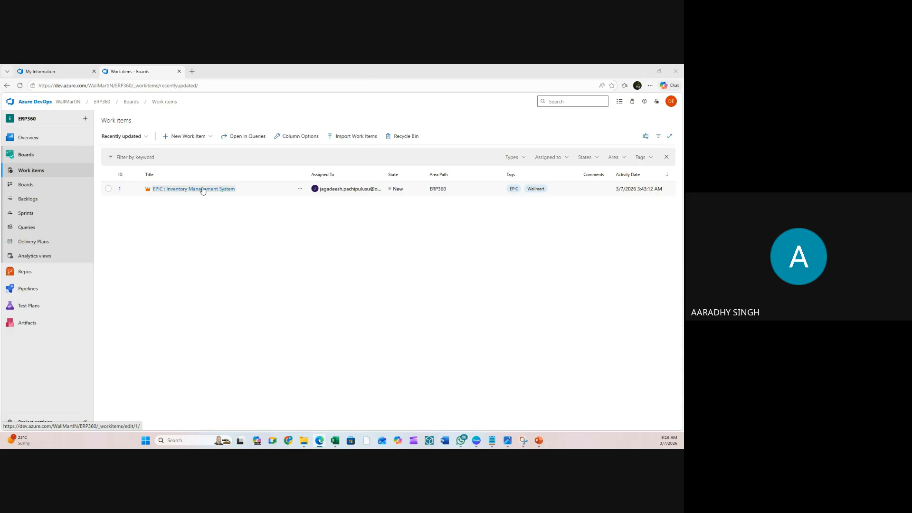
# - Browse the team's backlog and switch it to the Features level
pyautogui.click(211, 136)
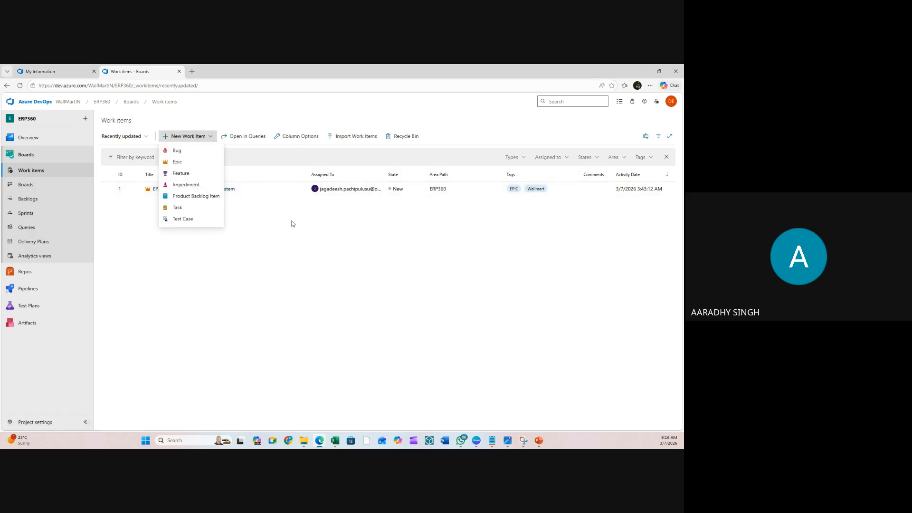
pyautogui.click(153, 147)
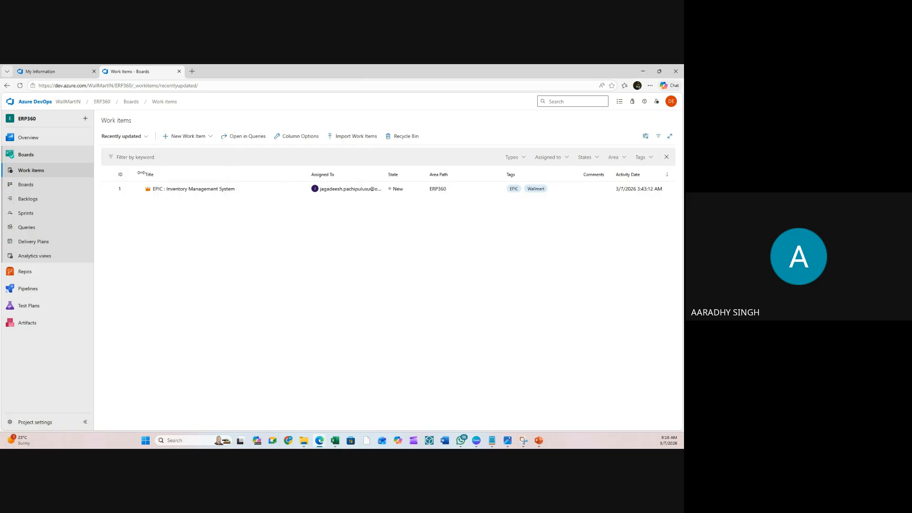
pyautogui.click(41, 201)
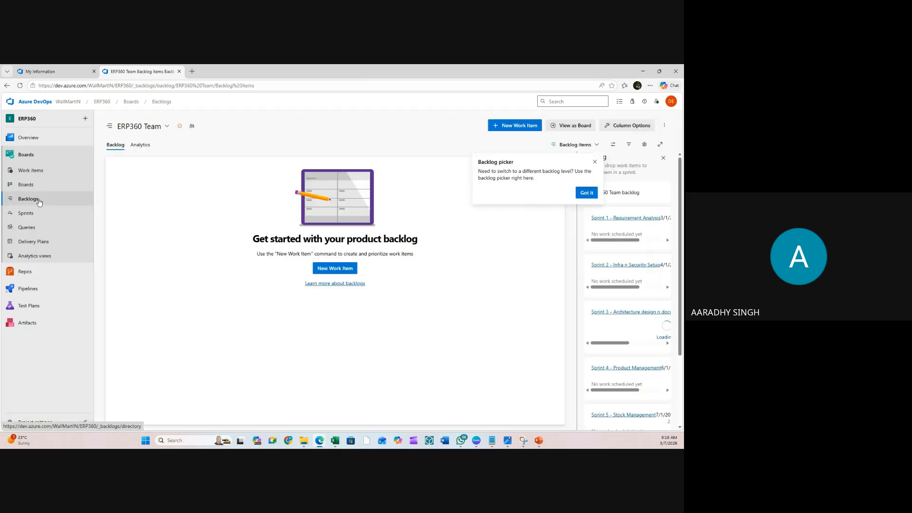
pyautogui.click(585, 194)
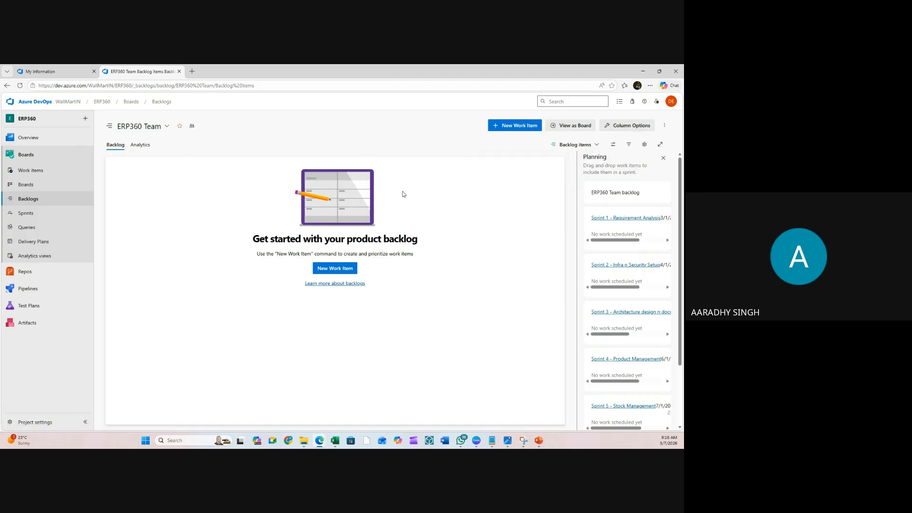
pyautogui.click(584, 146)
pyautogui.click(560, 159)
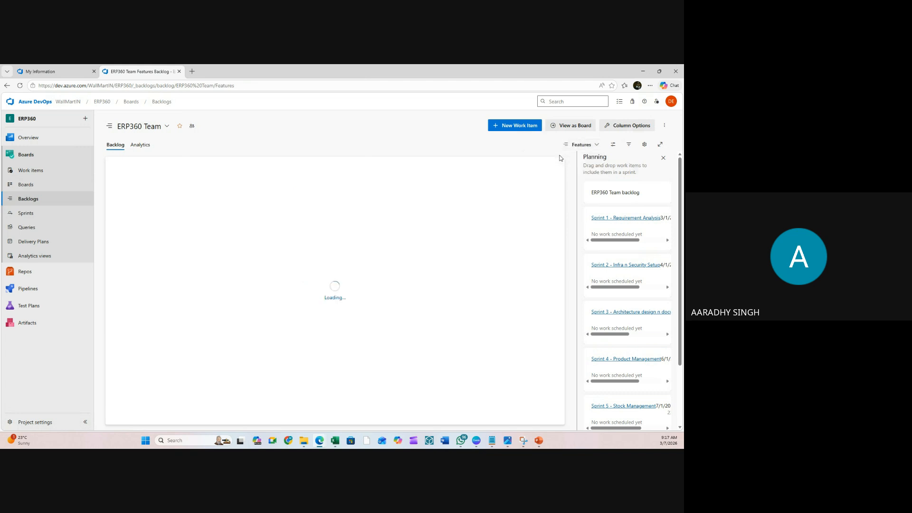
pyautogui.click(587, 146)
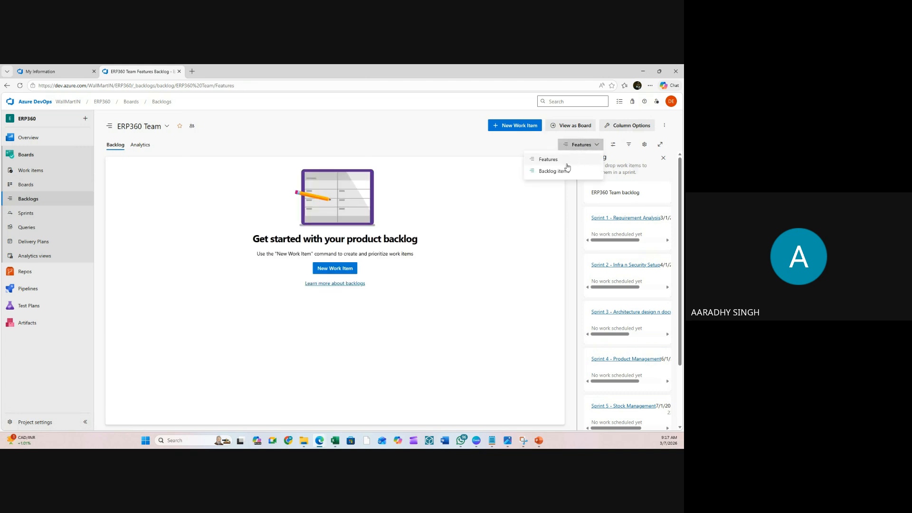
# - Return to ERP360's Work items list and open the New Work Item type list
pyautogui.click(30, 170)
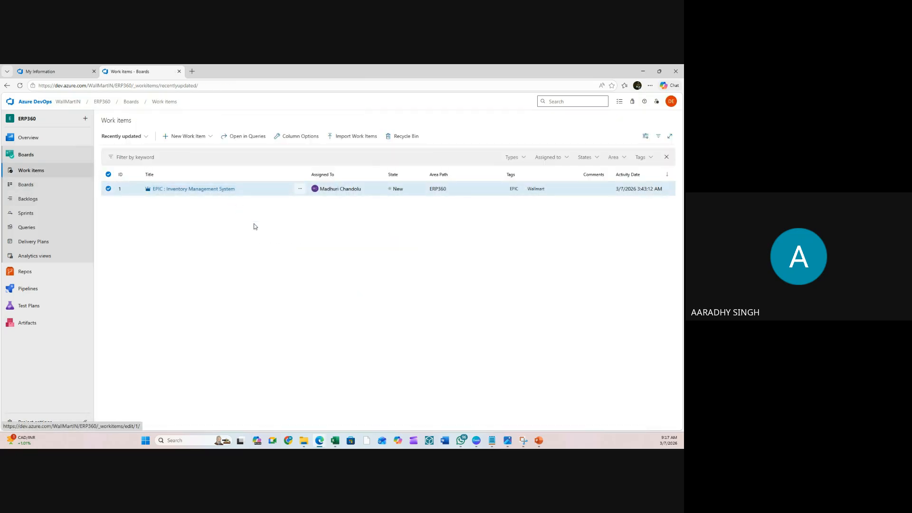
pyautogui.click(34, 199)
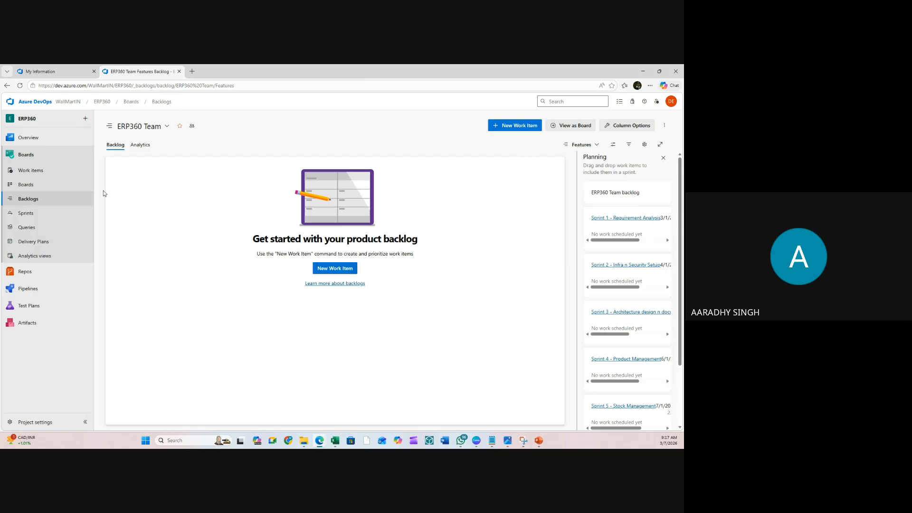
pyautogui.click(40, 174)
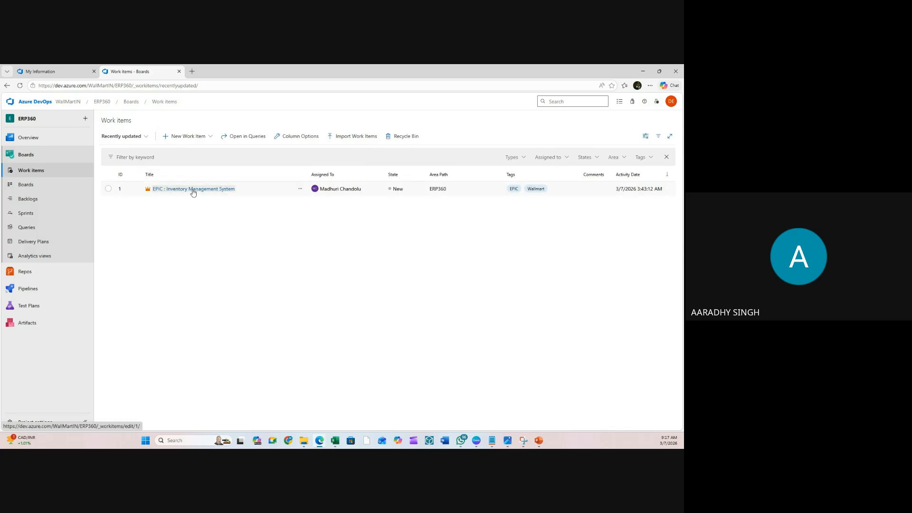
pyautogui.click(207, 136)
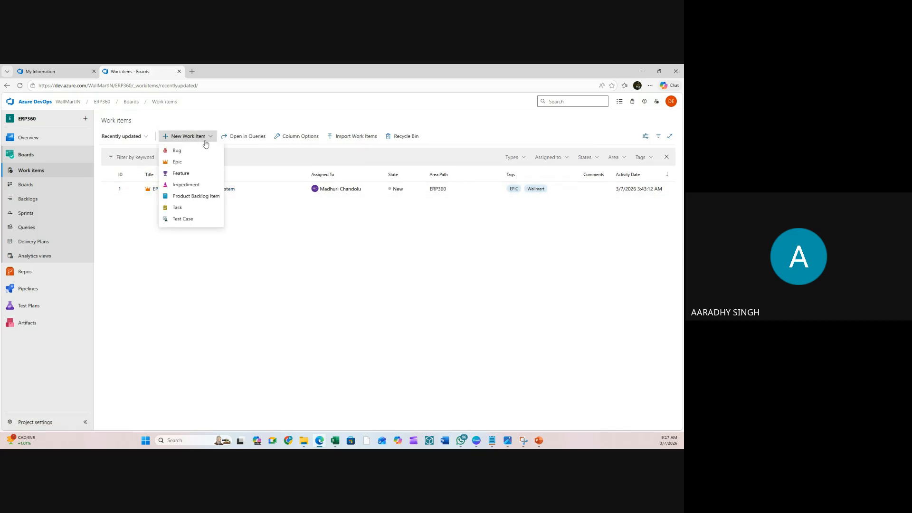
# - Create a Feature titled 'Feature 1: Product Master Management' assigned to the default engineer account
pyautogui.click(181, 173)
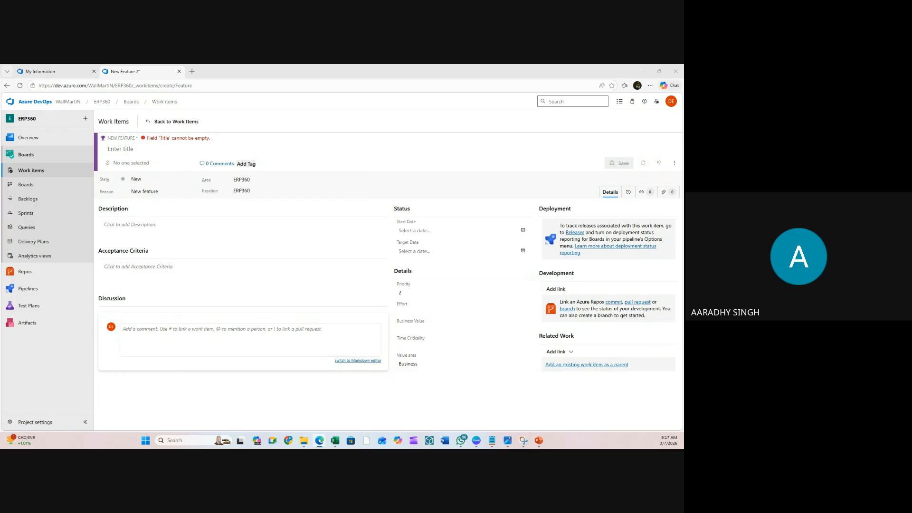
pyautogui.click(137, 151)
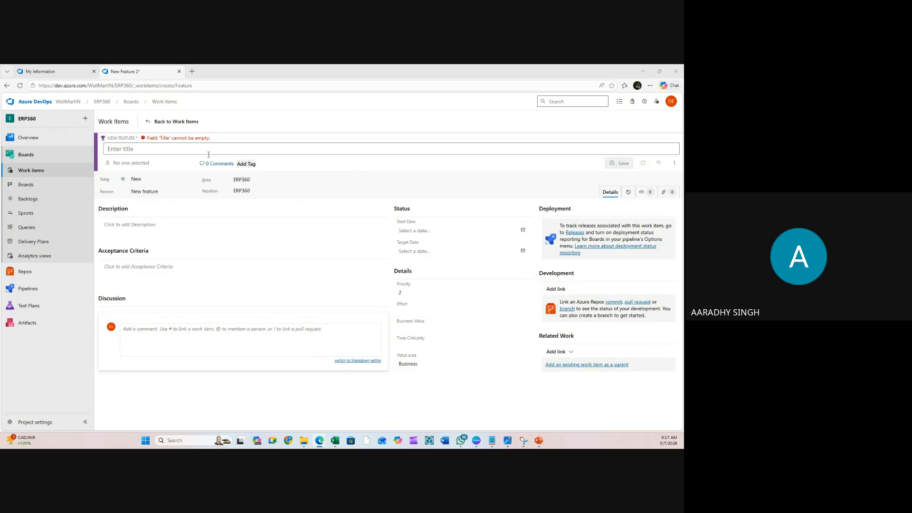
pyautogui.write('Feature 1: Product Master Management')
pyautogui.click(135, 161)
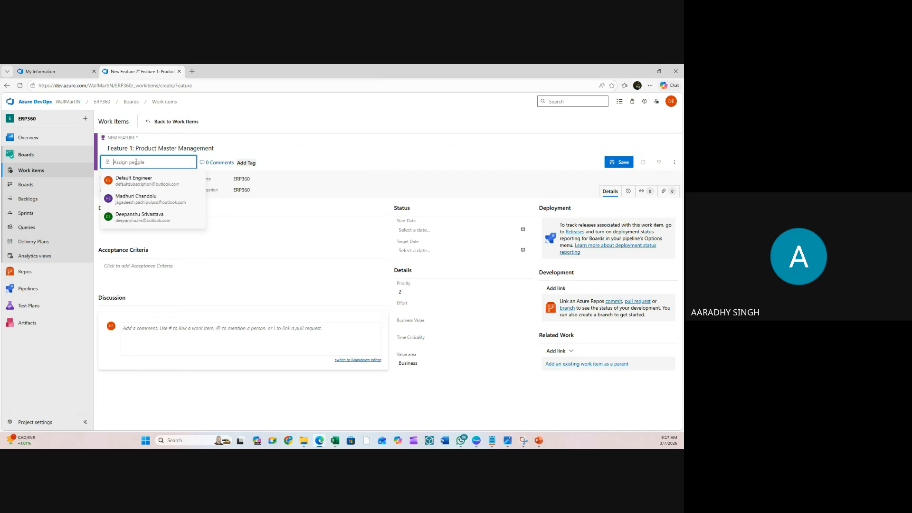
pyautogui.click(152, 188)
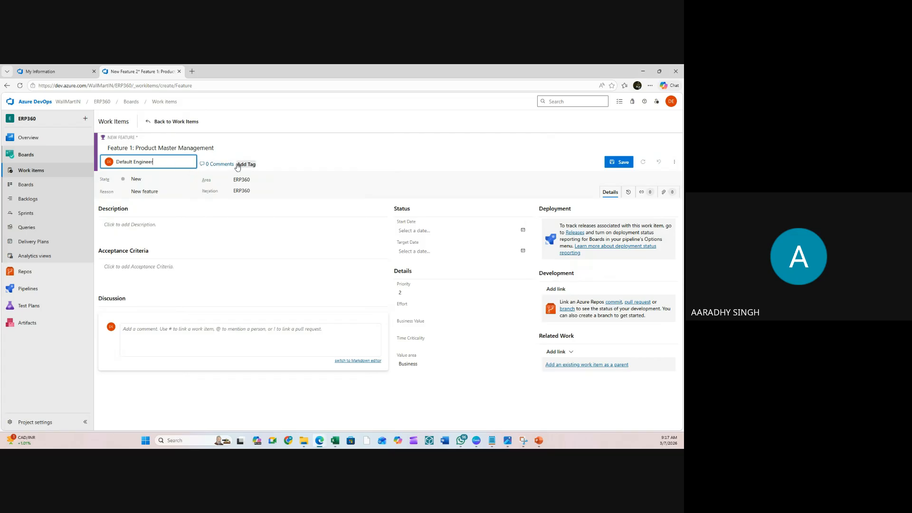
pyautogui.click(216, 165)
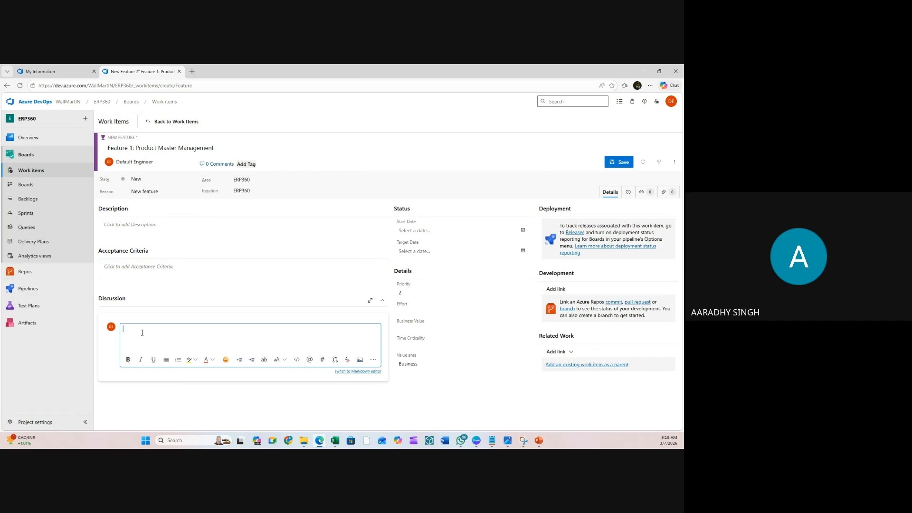
pyautogui.write('@')
pyautogui.press('BackSpace')
pyautogui.write('Dear @')
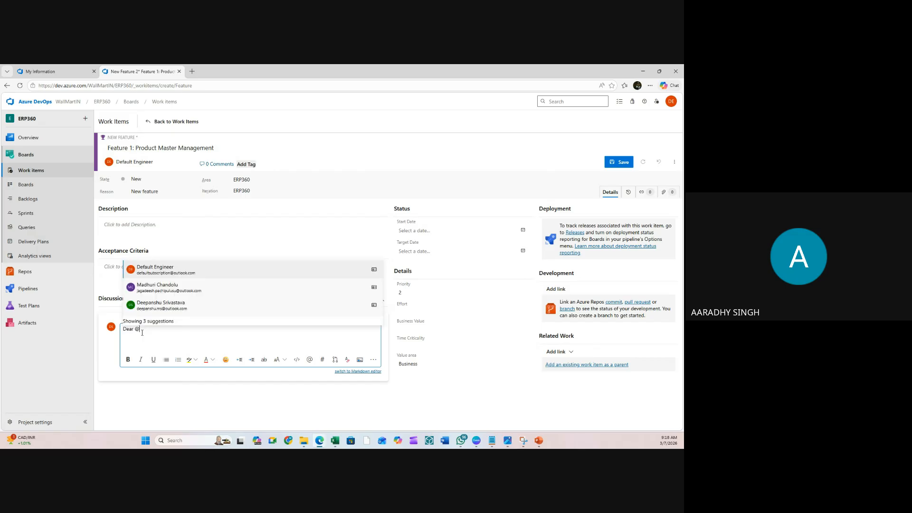
pyautogui.click(179, 292)
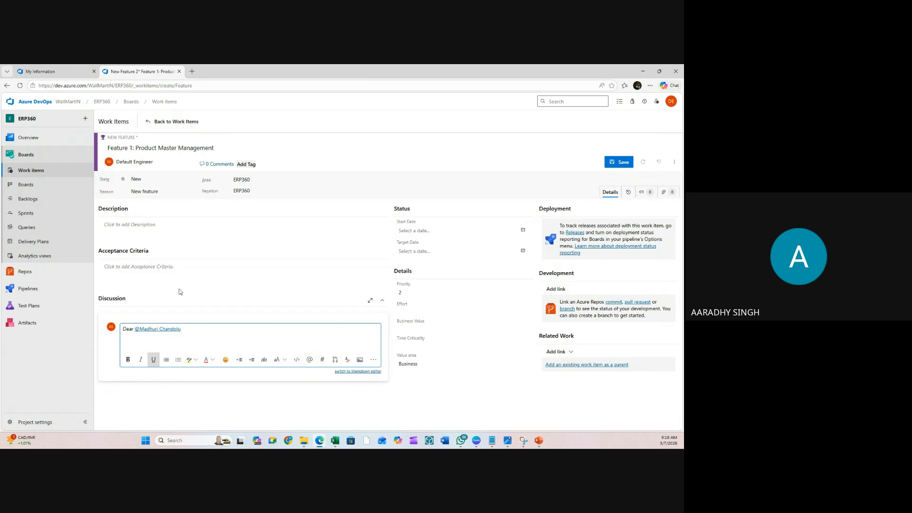
pyautogui.write(', @')
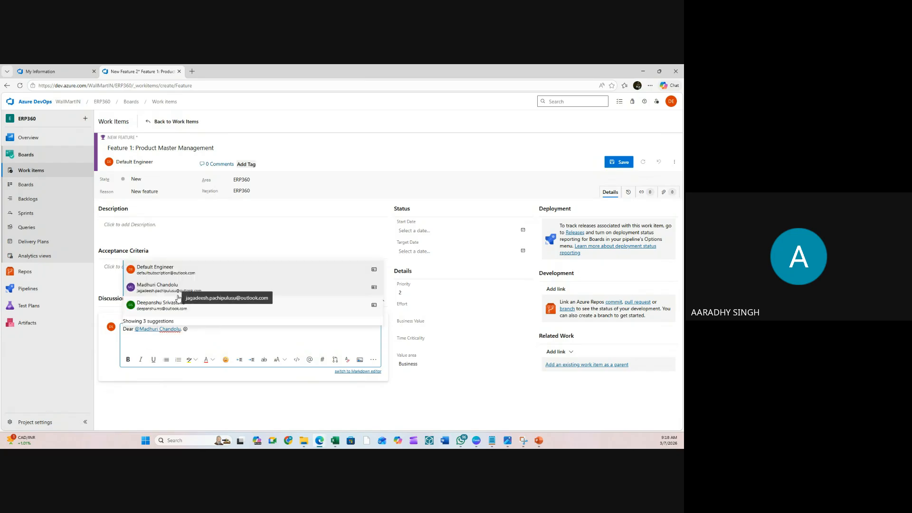
pyautogui.click(162, 305)
# - Add '- Please share details with your team members also', correcting the spelling of 'details'
pyautogui.write('-')
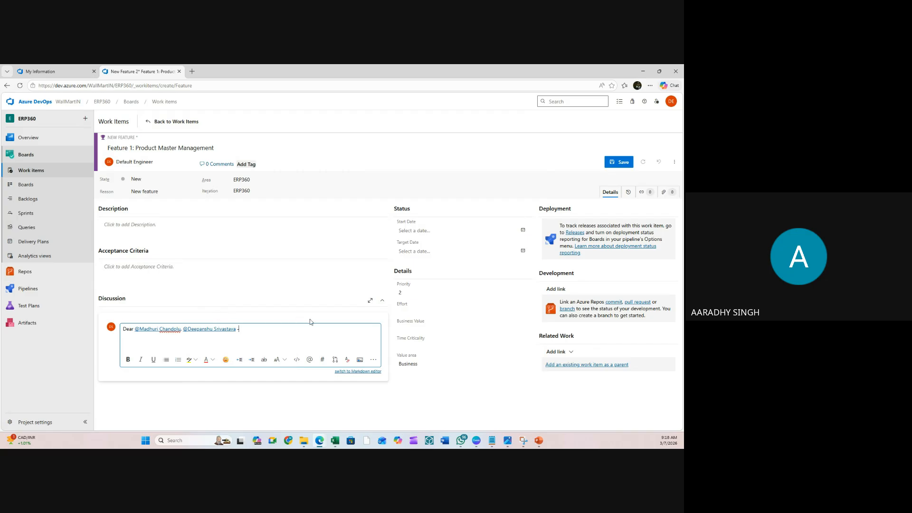
pyautogui.write(' Please share detaisl f')
pyautogui.press('BackSpace')
pyautogui.write('with your tem')
pyautogui.press('BackSpace')
pyautogui.write('am members also')
pyautogui.rightClick(274, 329)
pyautogui.click(295, 332)
pyautogui.click(300, 329)
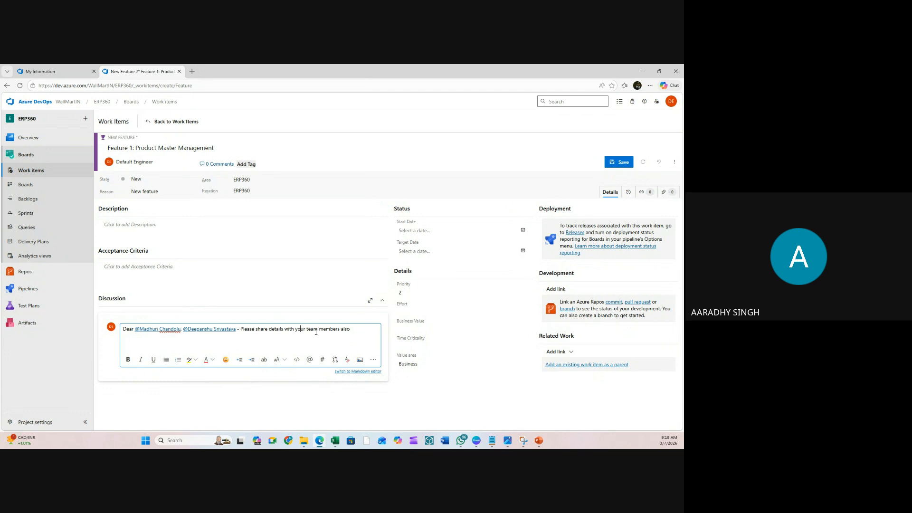
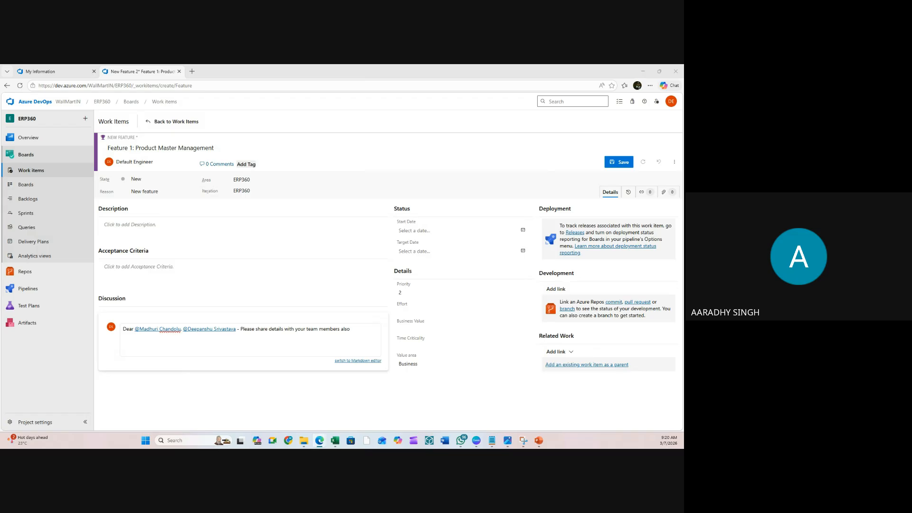
# - Tag the feature Wallmart and Feature and paste its product master data description
pyautogui.click(273, 332)
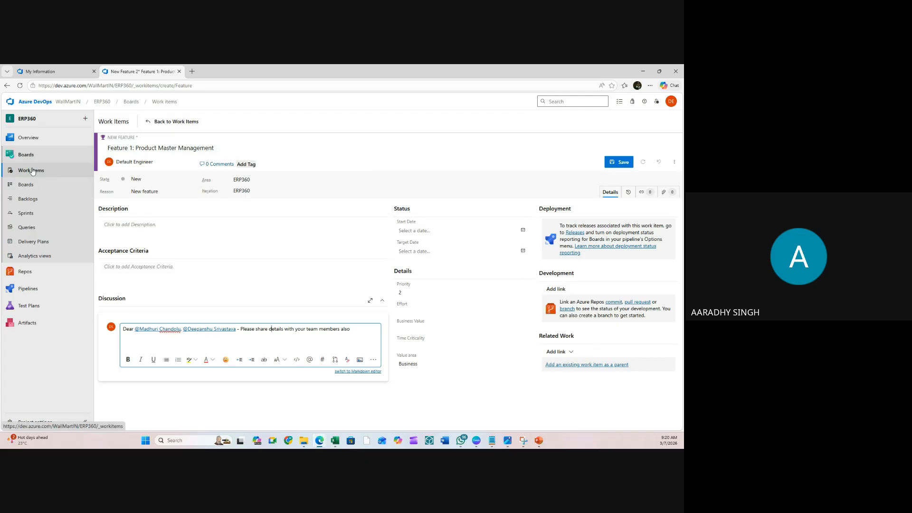
pyautogui.click(218, 165)
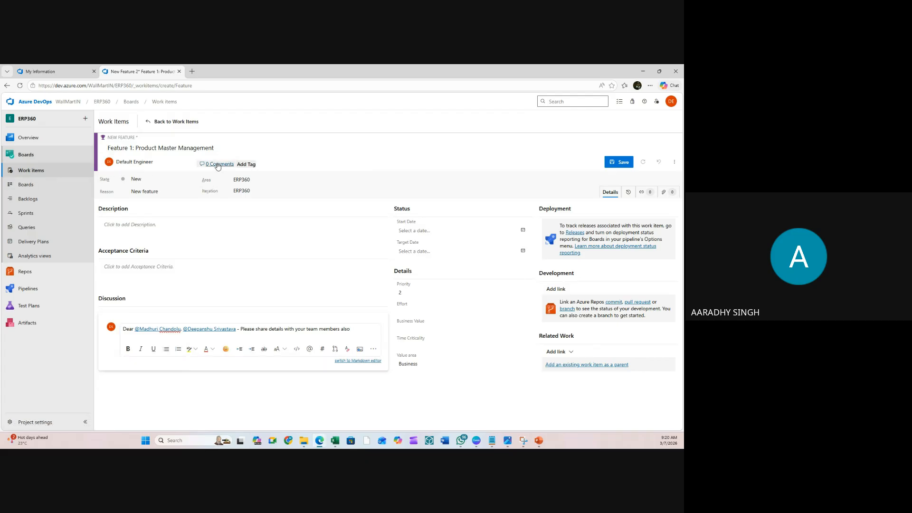
pyautogui.click(245, 164)
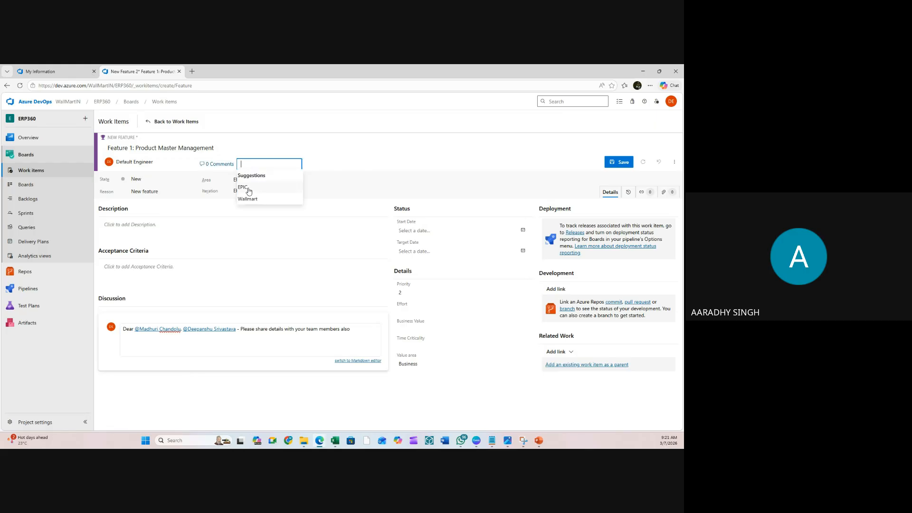
pyautogui.click(248, 198)
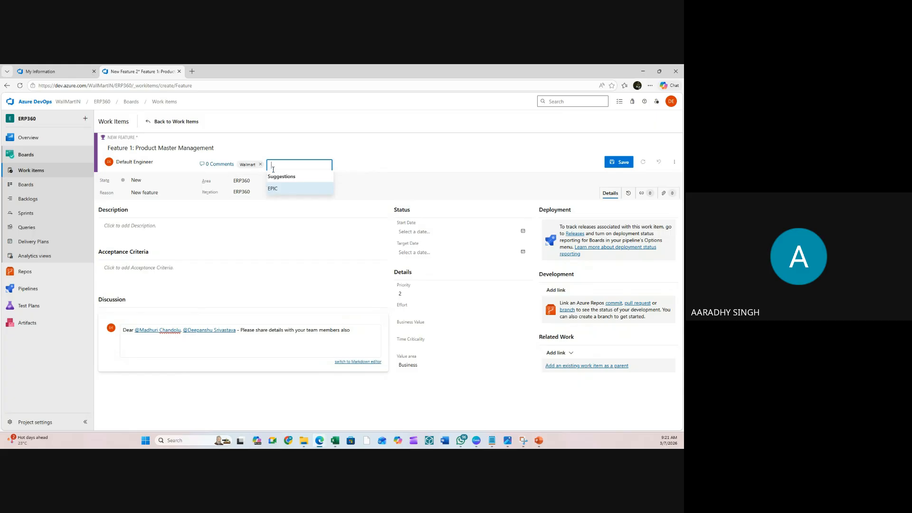
pyautogui.write('Fature')
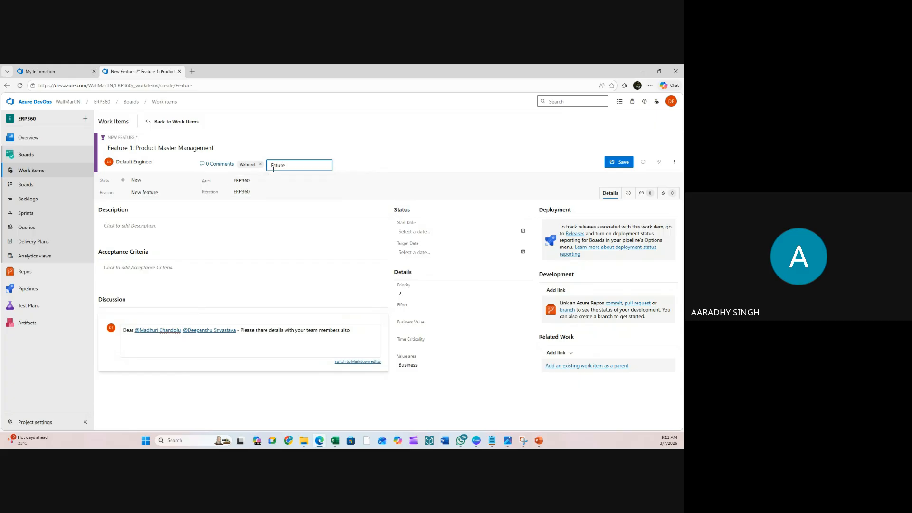
pyautogui.press('BackSpace')
pyautogui.press('BackSpace')
pyautogui.press('BackSpace')
pyautogui.press('BackSpace')
pyautogui.press('BackSpace')
pyautogui.write('eature')
pyautogui.click(352, 132)
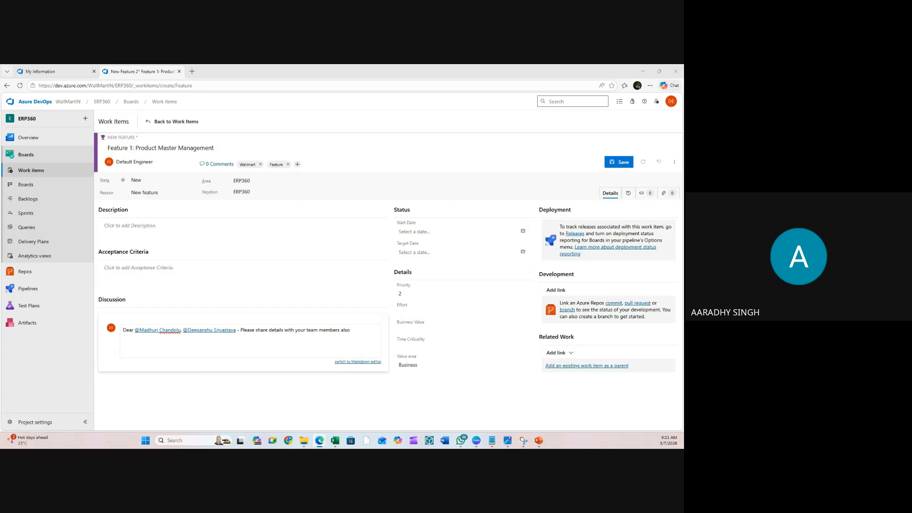
pyautogui.click(155, 229)
pyautogui.write('Enable creation and management of product master data.')
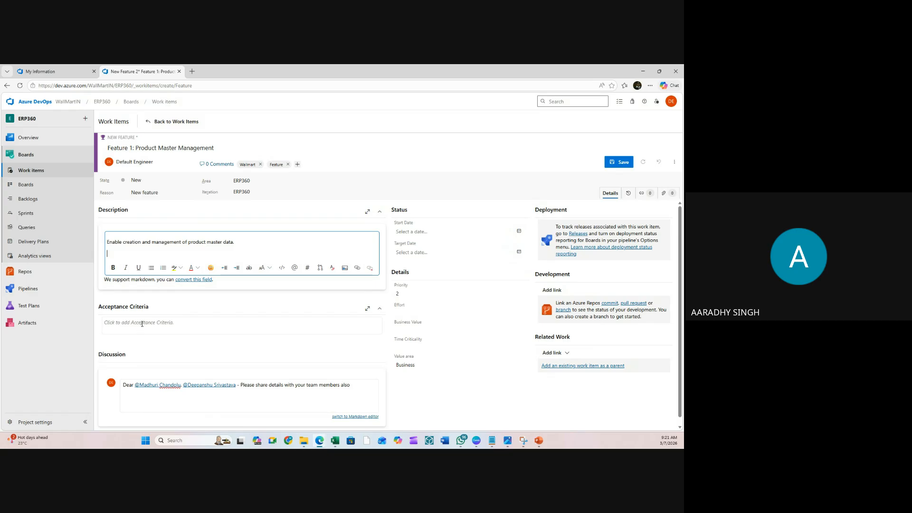
pyautogui.scroll(-1, 142, 320)
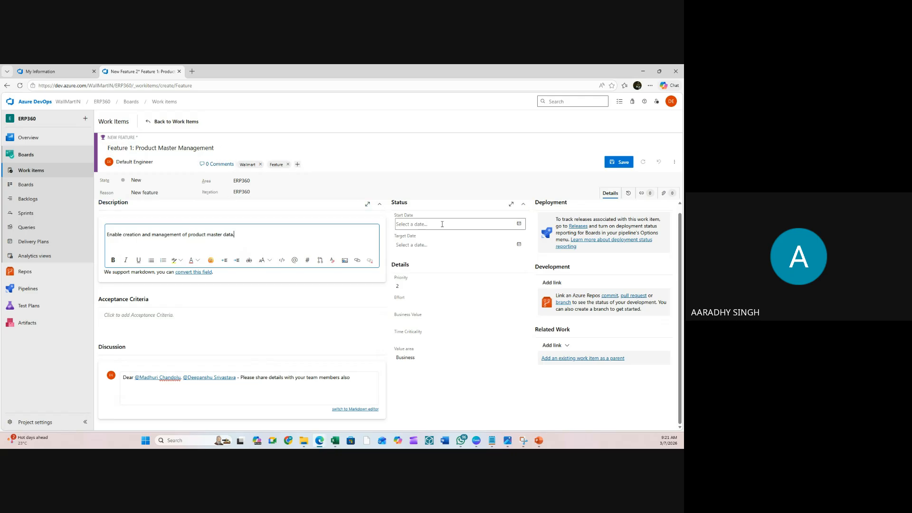
# - Set the feature's start date to June 1, 2026
pyautogui.click(515, 223)
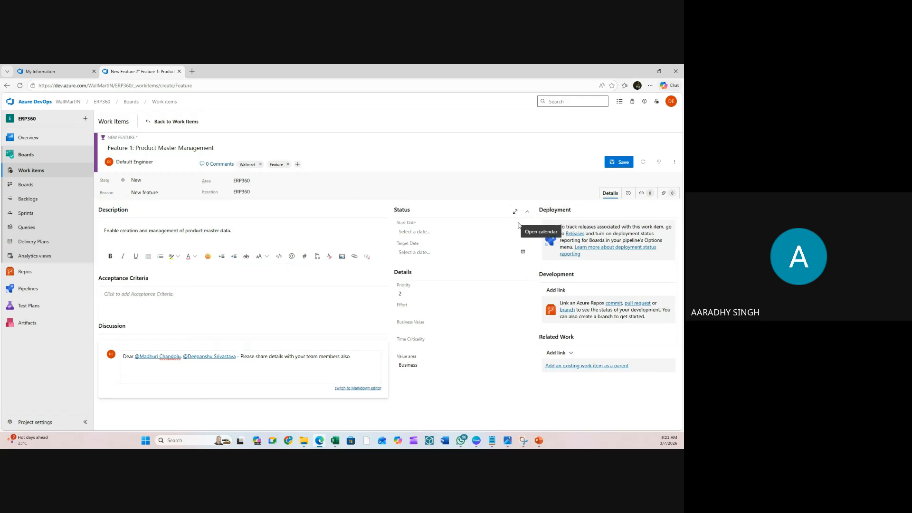
pyautogui.click(523, 233)
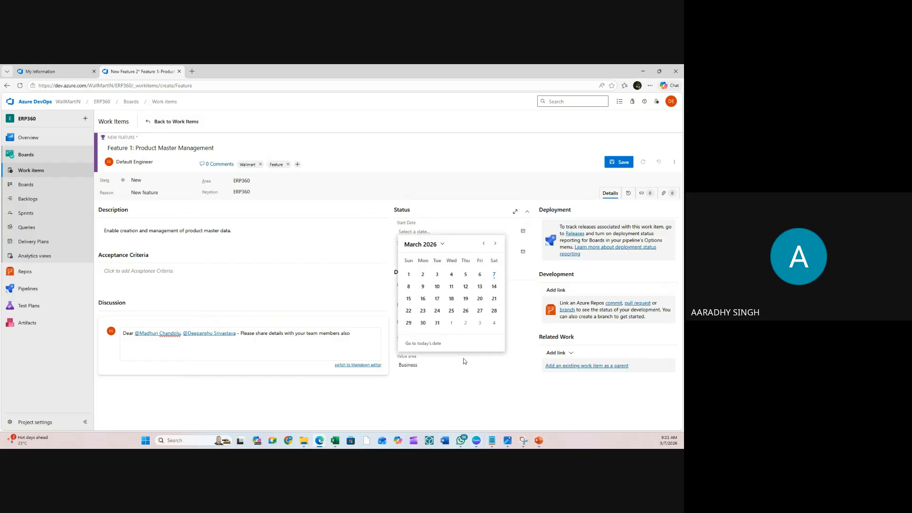
pyautogui.click(440, 245)
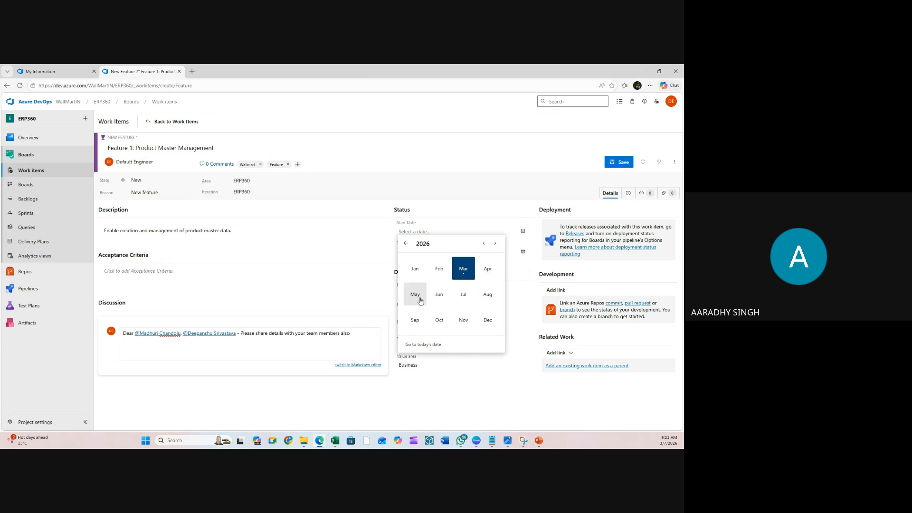
pyautogui.click(438, 296)
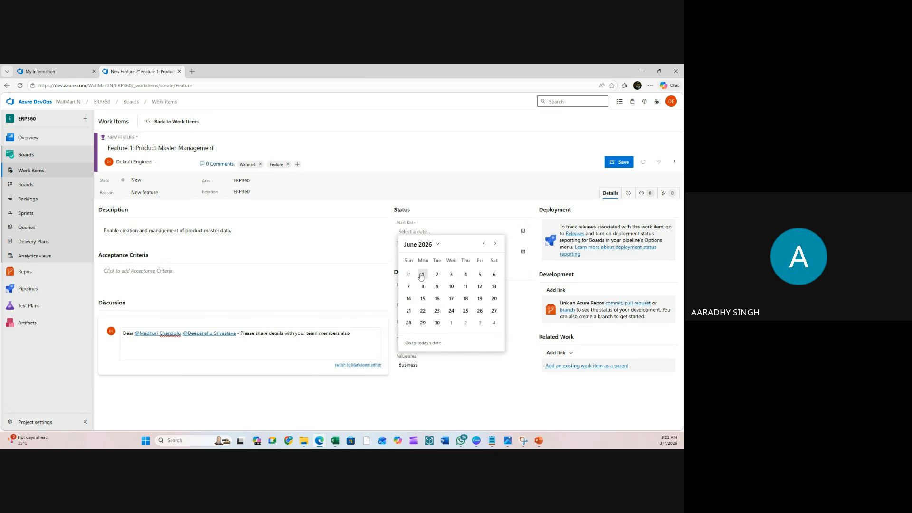
pyautogui.click(421, 274)
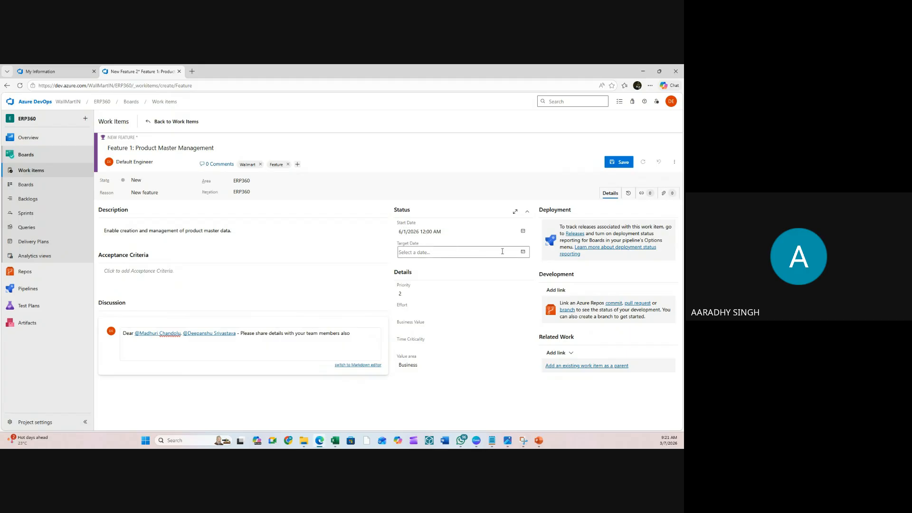
# - Set the feature's target date to June 30, 2026
pyautogui.click(523, 252)
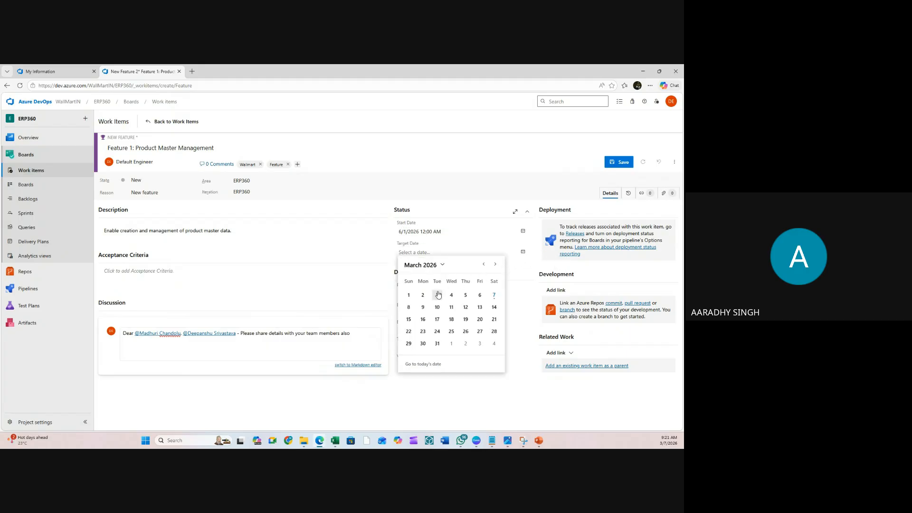
pyautogui.click(441, 267)
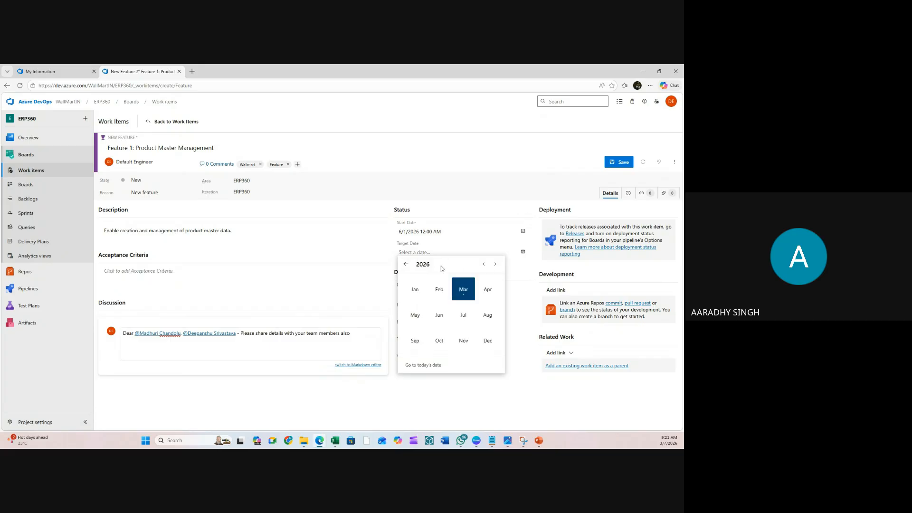
pyautogui.click(439, 316)
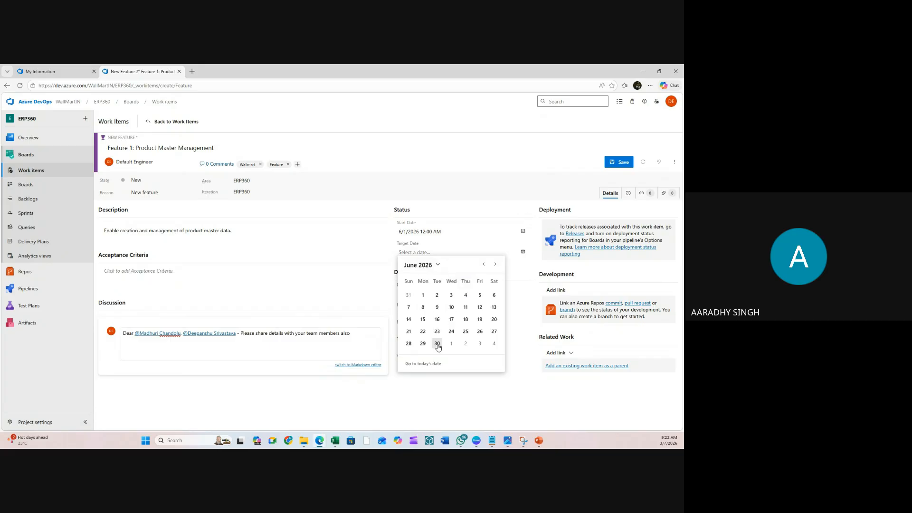
pyautogui.click(437, 344)
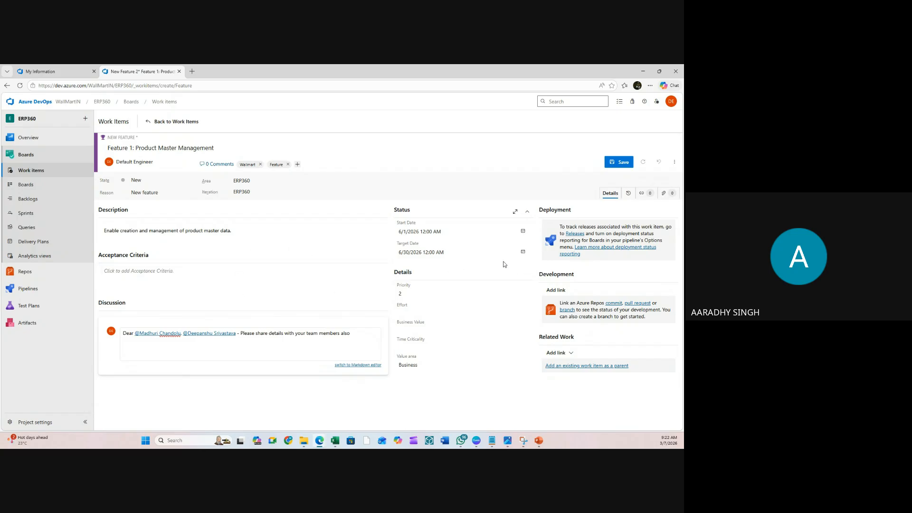
pyautogui.click(430, 311)
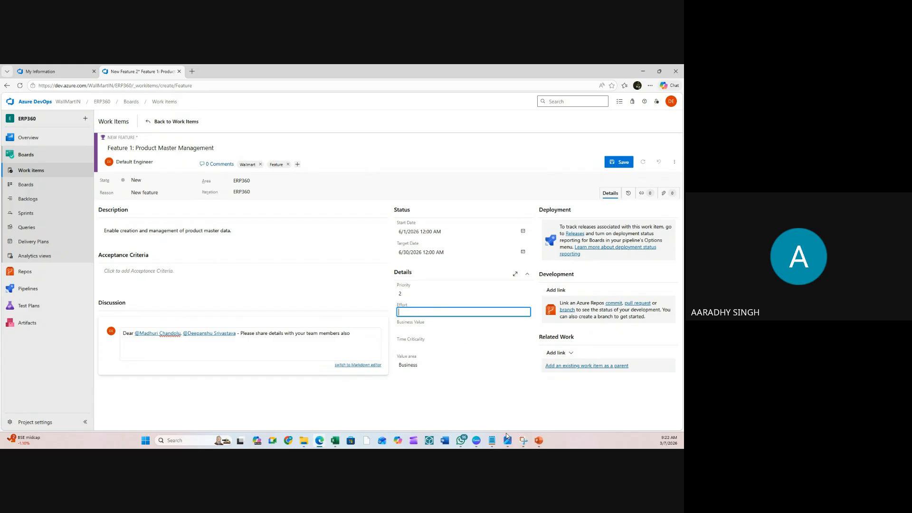
# - In the cost sheet, copy G5's formula into G6 and drop the duration factor to get 528
pyautogui.click(336, 440)
pyautogui.click(357, 256)
pyautogui.click(444, 202)
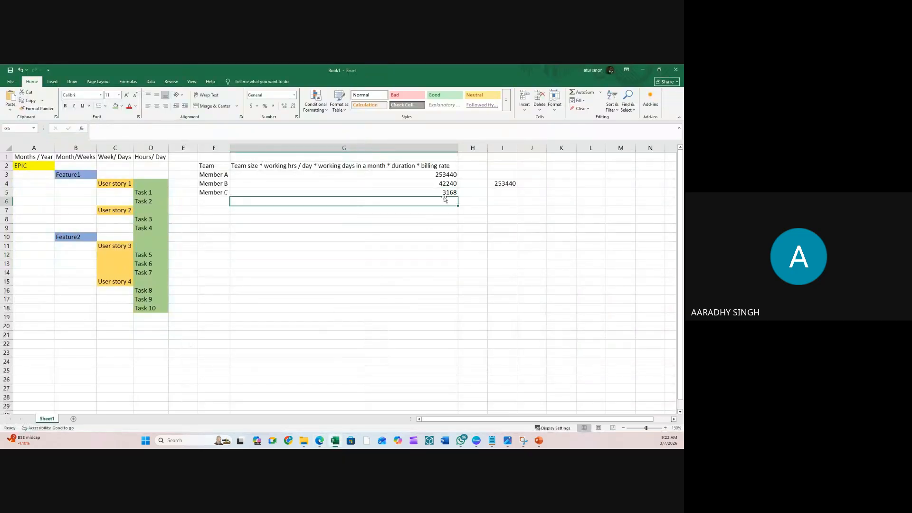
pyautogui.click(445, 186)
pyautogui.click(445, 191)
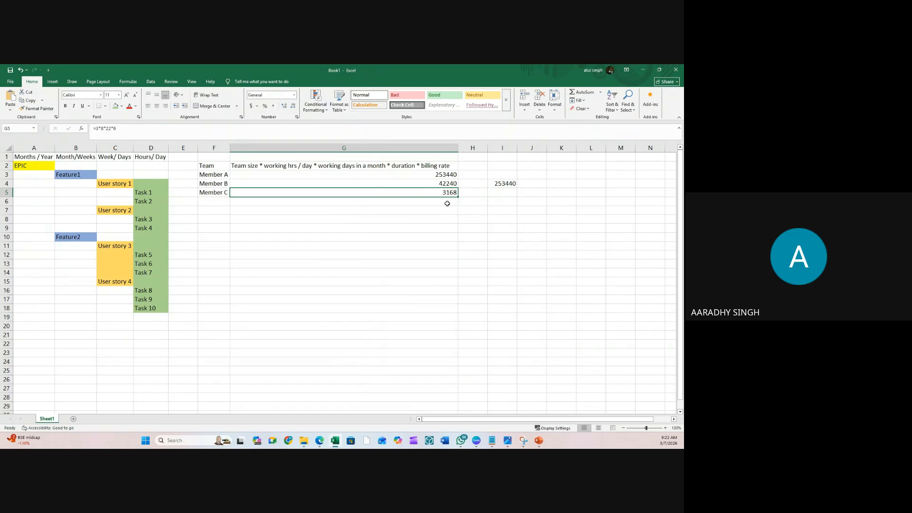
pyautogui.hotkey('ctrl', 'c')
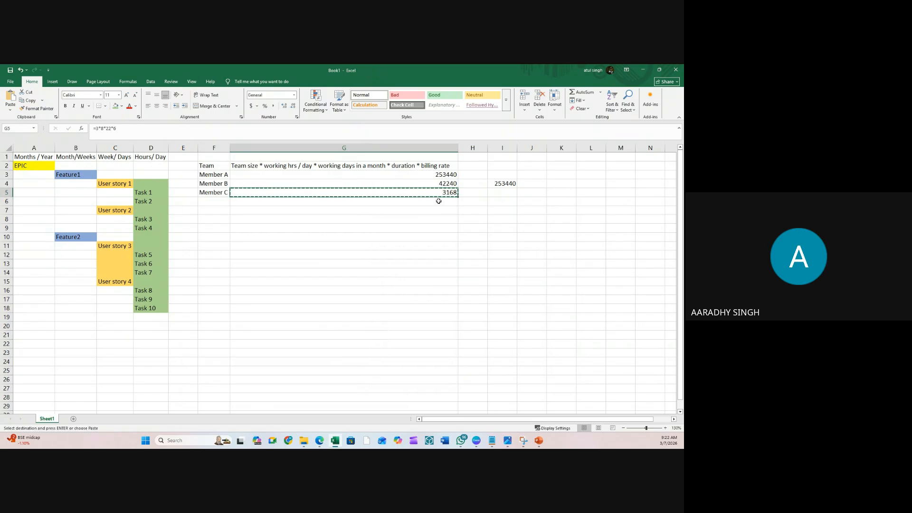
pyautogui.click(438, 202)
pyautogui.hotkey('ctrl', 'v')
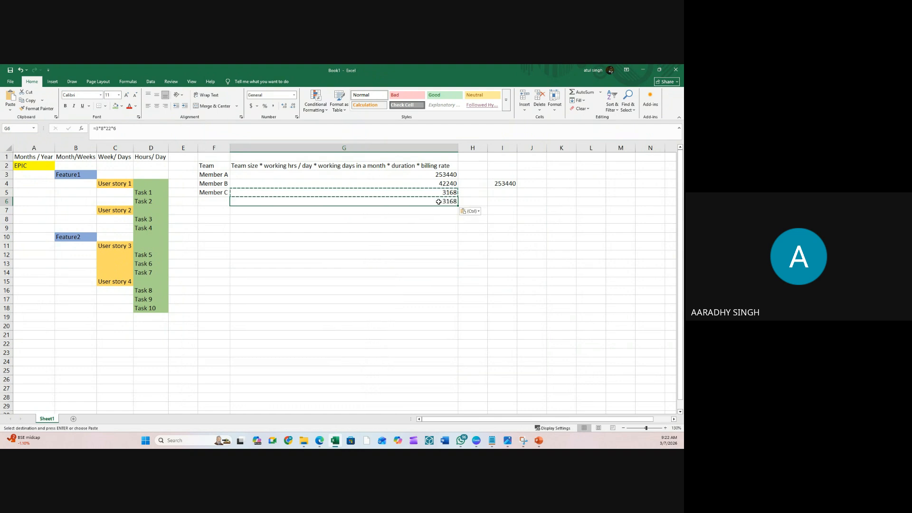
pyautogui.click(128, 129)
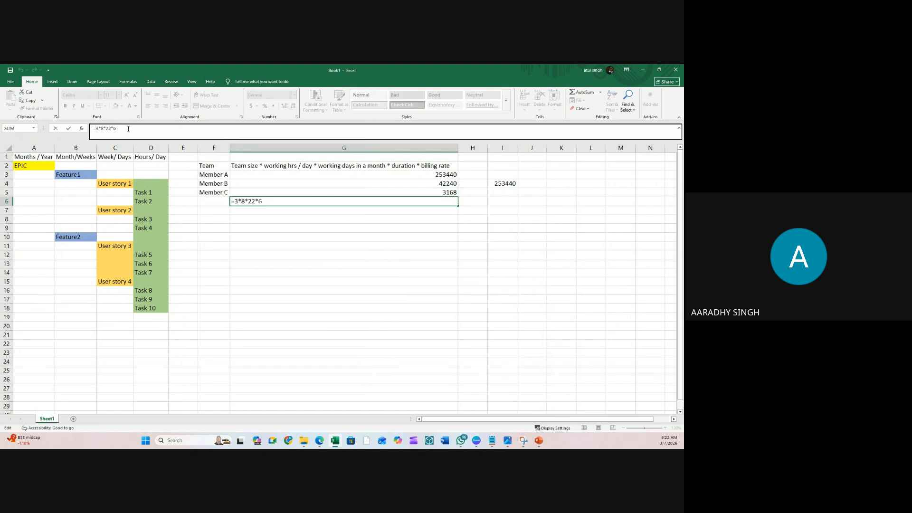
pyautogui.press('BackSpace')
pyautogui.press('BackSpace')
pyautogui.press('Return')
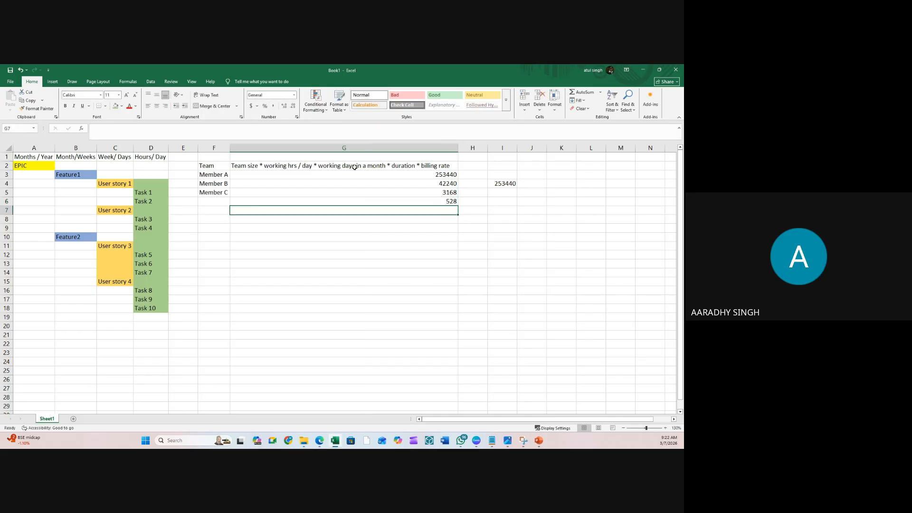
pyautogui.click(644, 72)
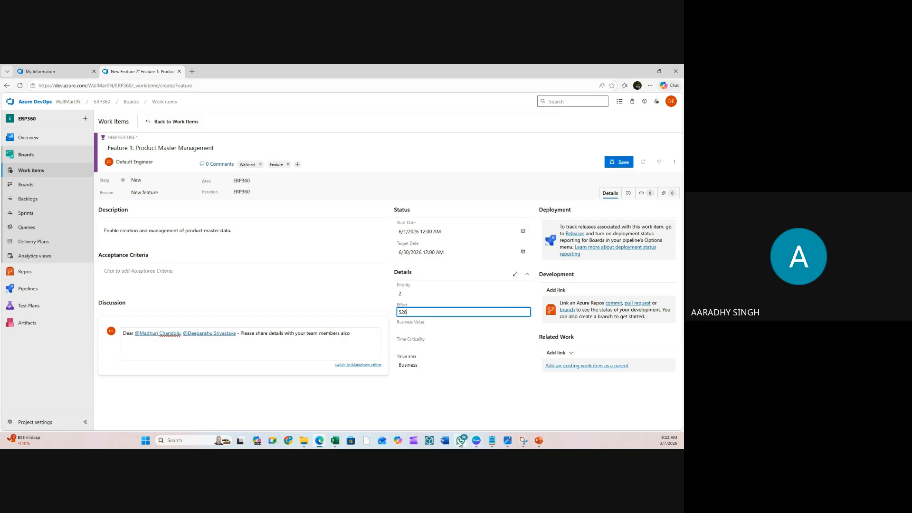
# - Enter =80*G6 in cell I6 to calculate 42240
pyautogui.click(335, 441)
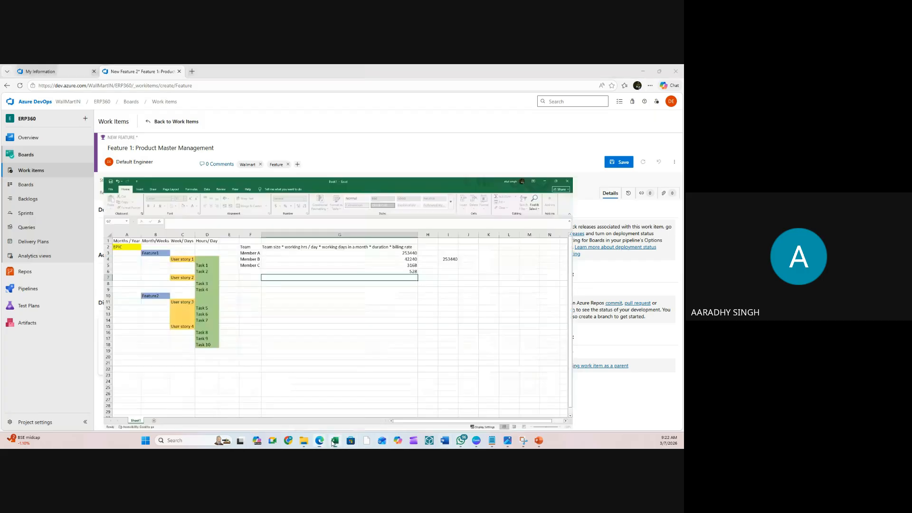
pyautogui.click(445, 202)
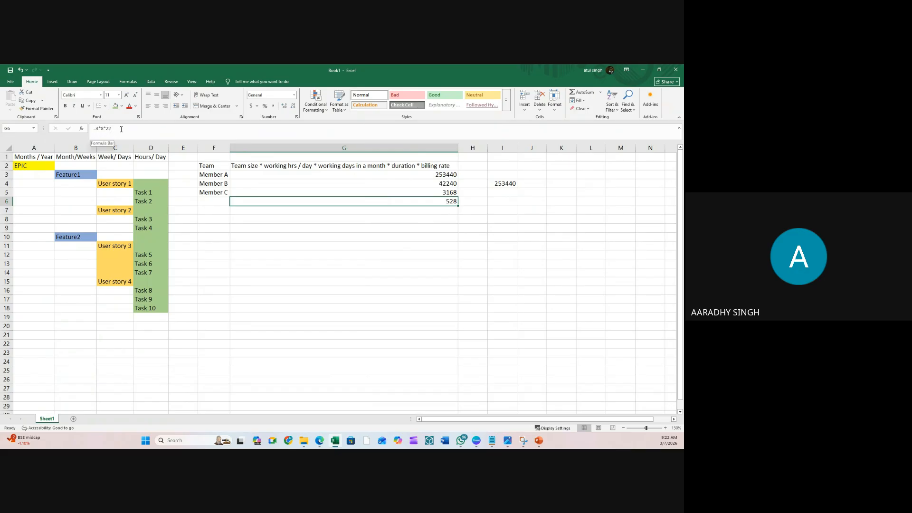
pyautogui.click(421, 217)
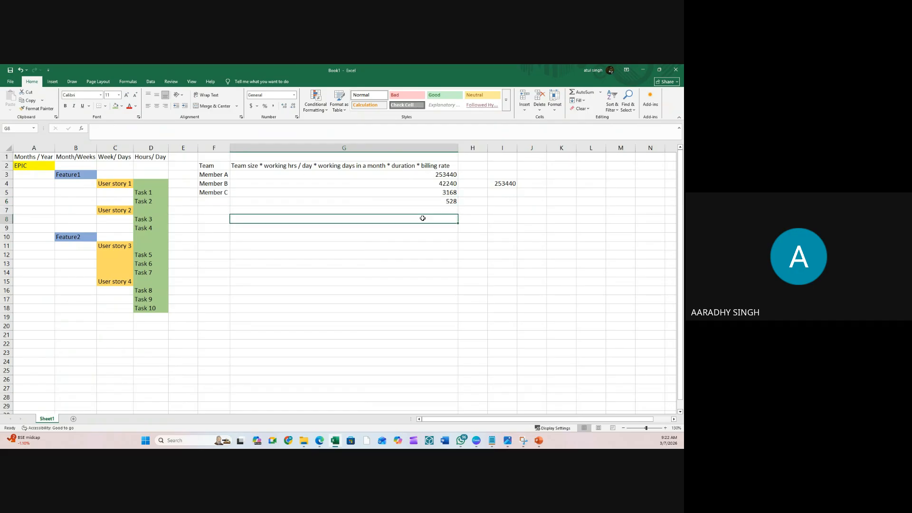
pyautogui.click(468, 201)
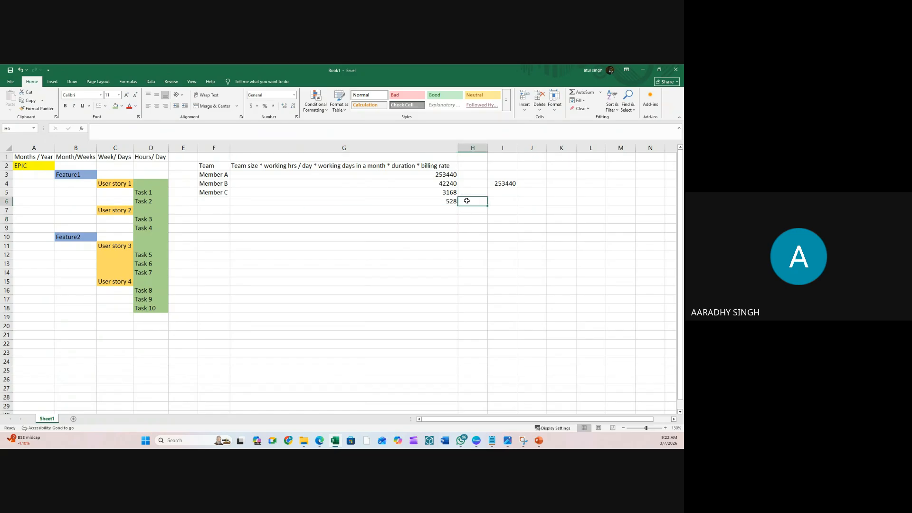
pyautogui.click(501, 199)
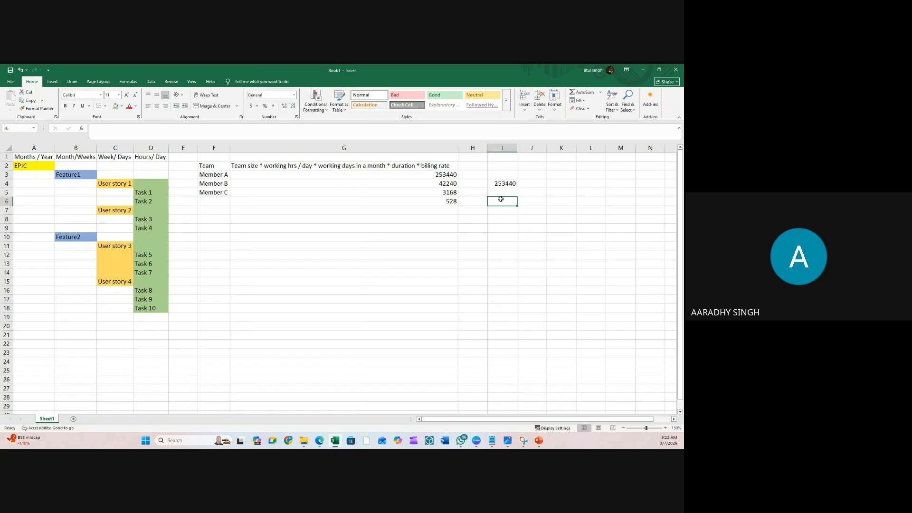
pyautogui.write('=80')
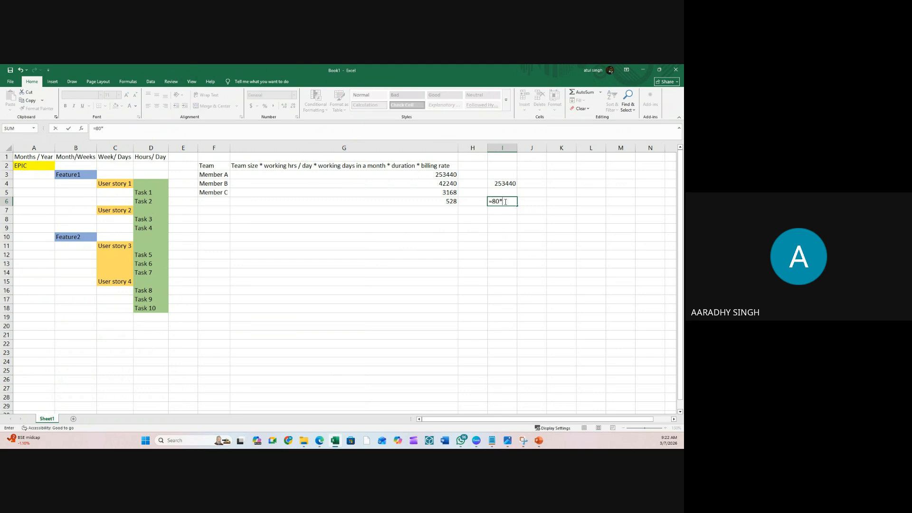
pyautogui.write('*')
pyautogui.click(444, 202)
pyautogui.press('Return')
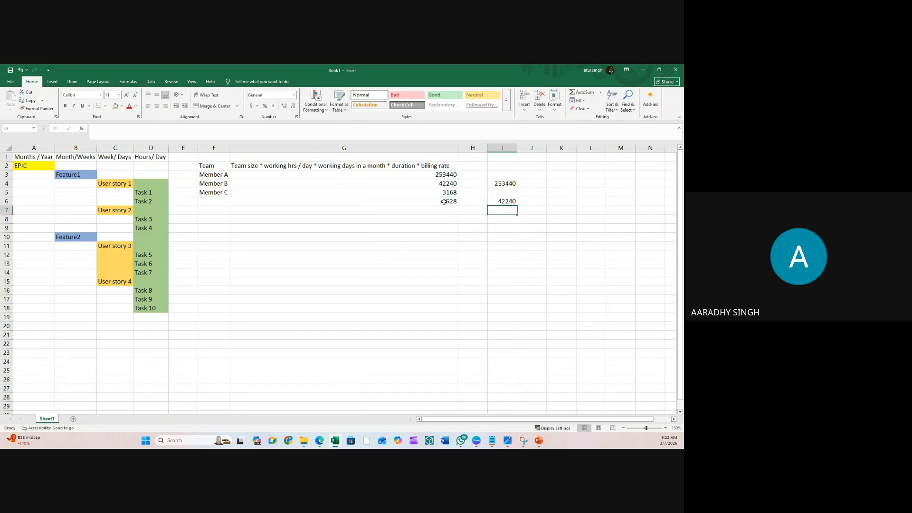
pyautogui.click(445, 202)
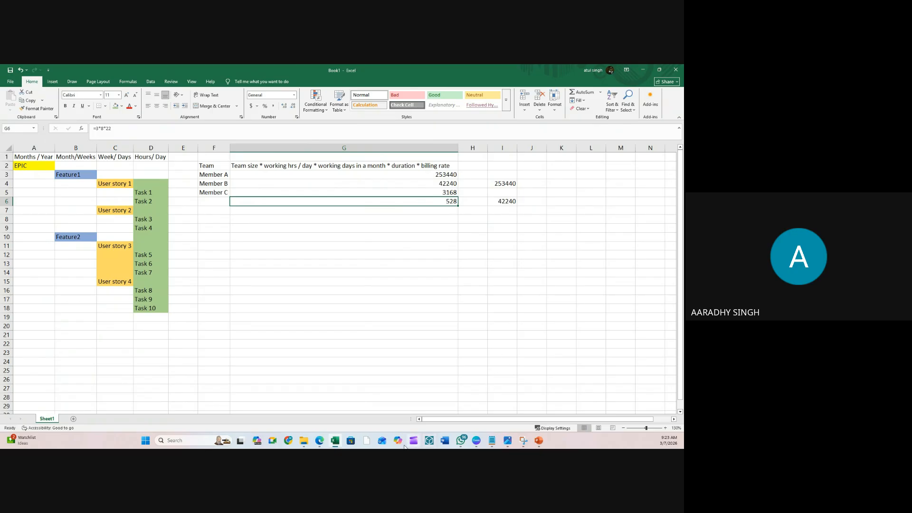
# - Enter 42240 as the feature's Business Value and choose Architectural for Value area
pyautogui.moveTo(319, 441)
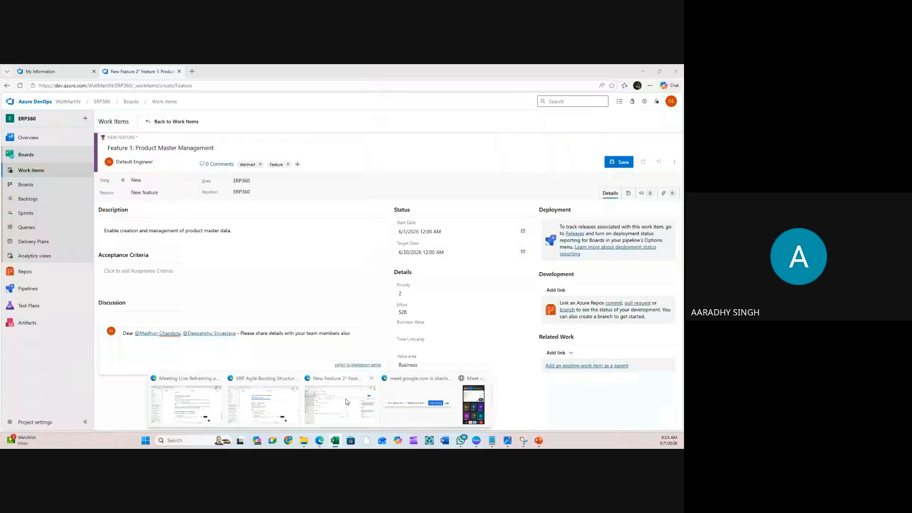
pyautogui.click(346, 402)
pyautogui.doubleClick(435, 73)
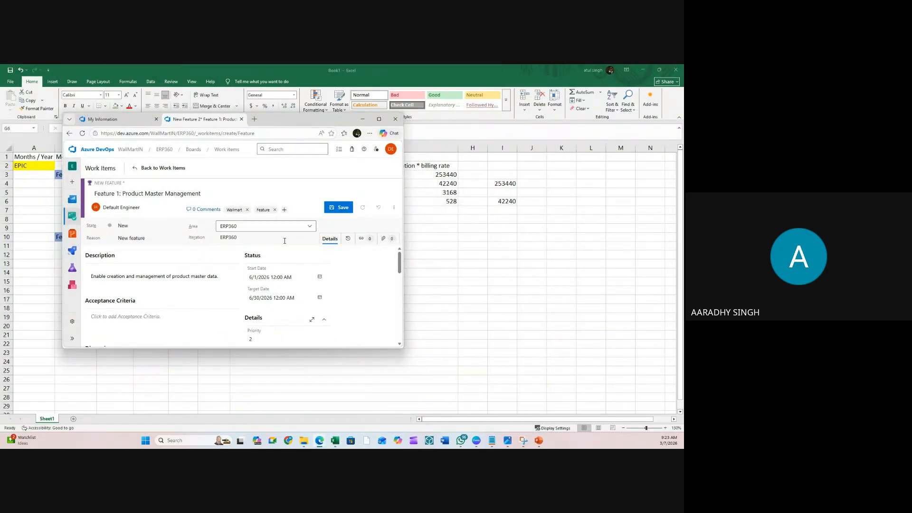
pyautogui.scroll(-5, 278, 327)
pyautogui.scroll(3, 282, 303)
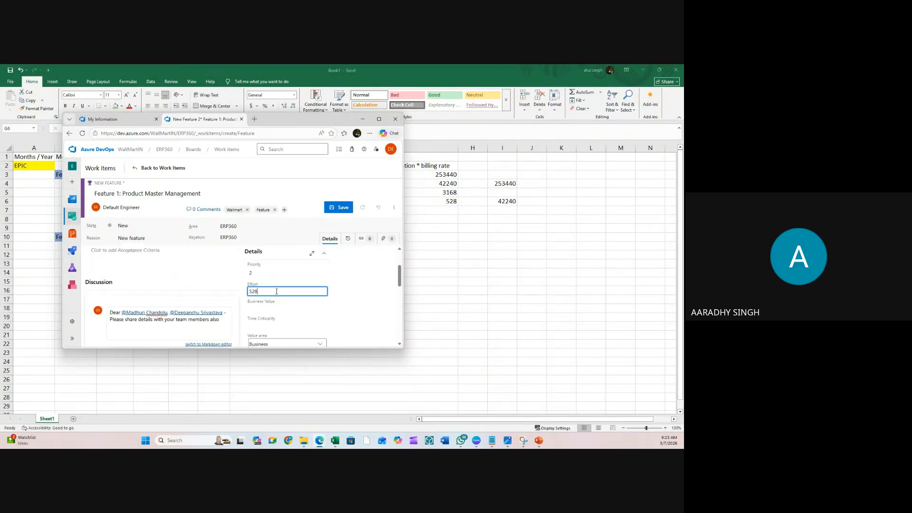
pyautogui.click(269, 316)
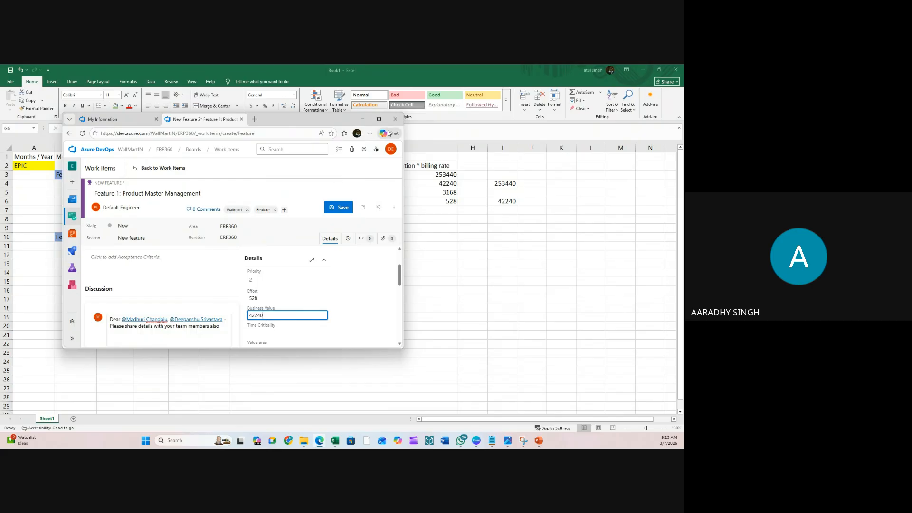
pyautogui.click(379, 119)
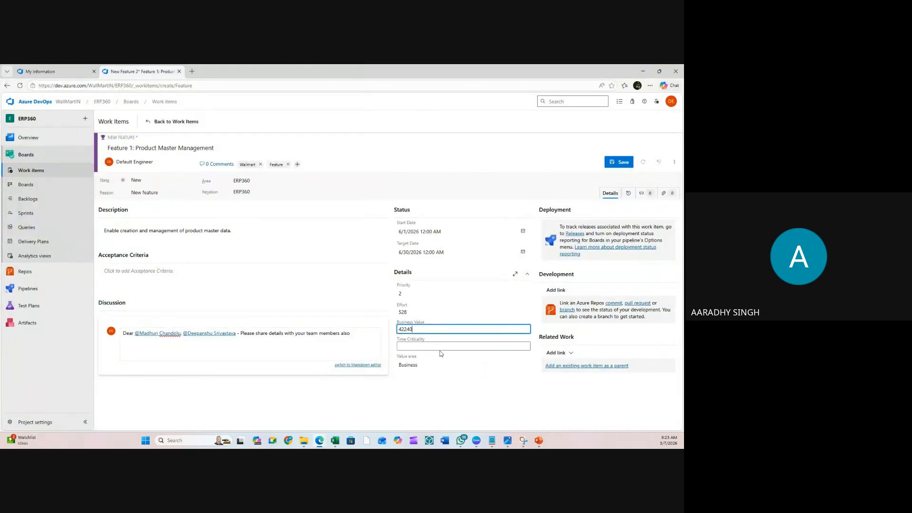
pyautogui.click(440, 365)
pyautogui.click(429, 383)
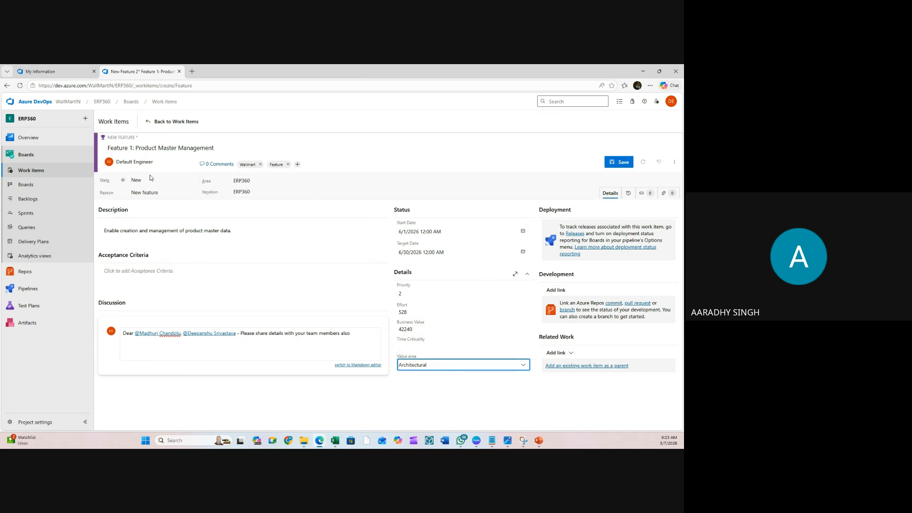
# - Attach the PDF from Downloads, save the feature as work item 2, and return to Work items
pyautogui.click(665, 194)
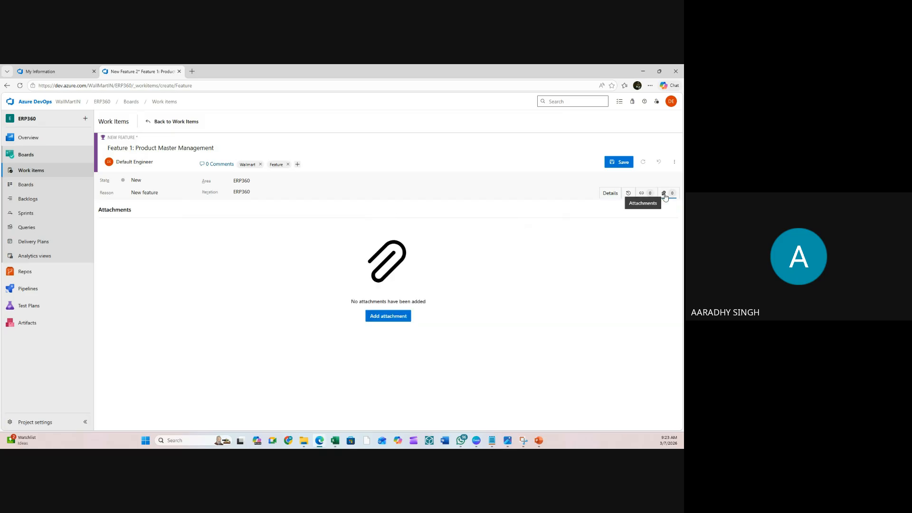
pyautogui.click(378, 317)
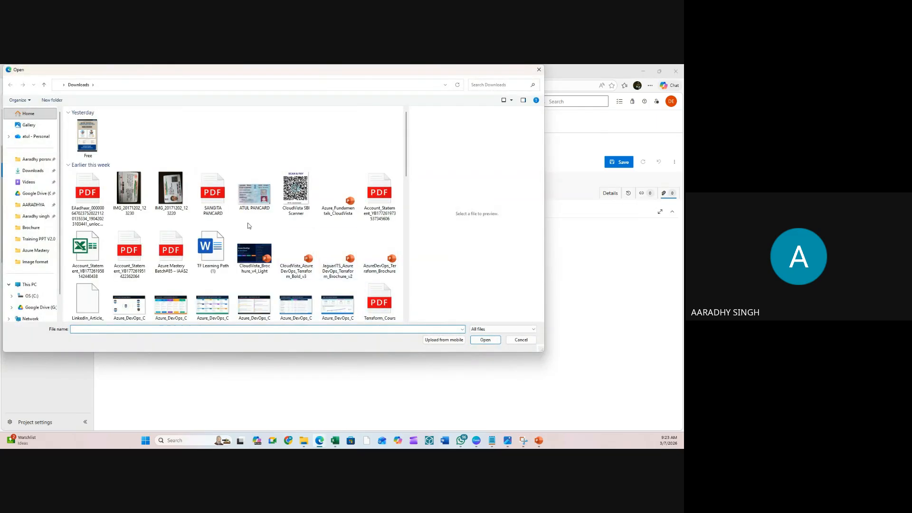
pyautogui.scroll(-10, 247, 226)
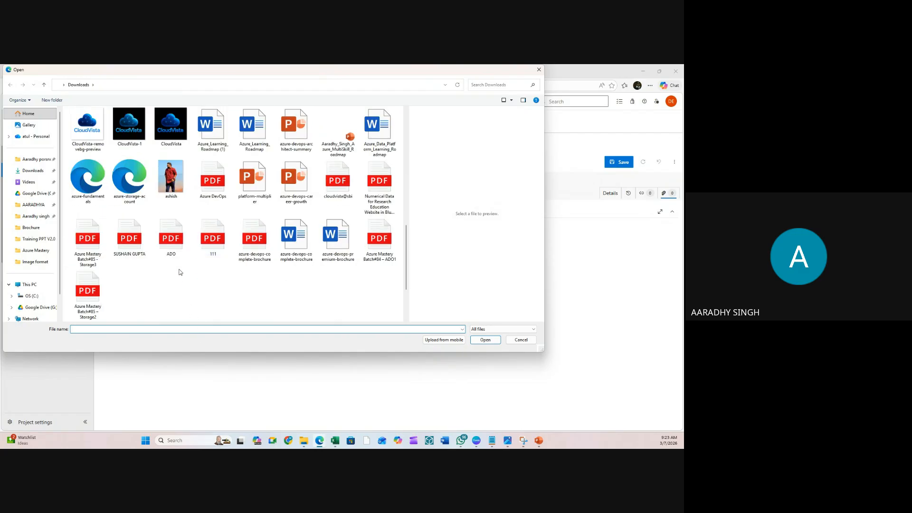
pyautogui.click(170, 239)
pyautogui.click(129, 239)
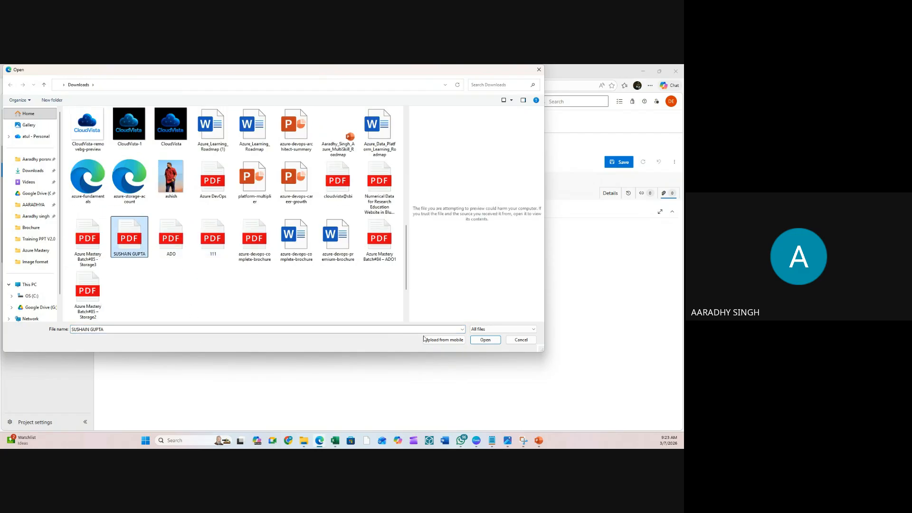
pyautogui.click(485, 340)
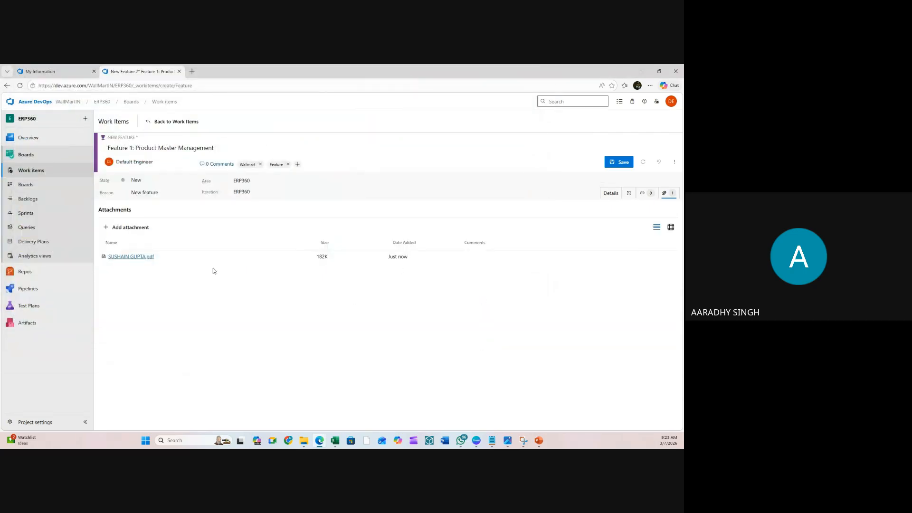
pyautogui.click(617, 164)
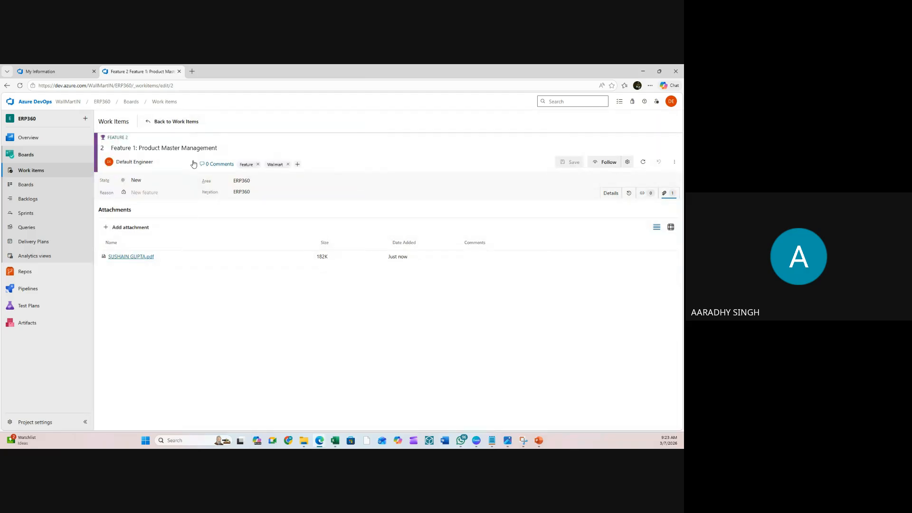
pyautogui.click(33, 171)
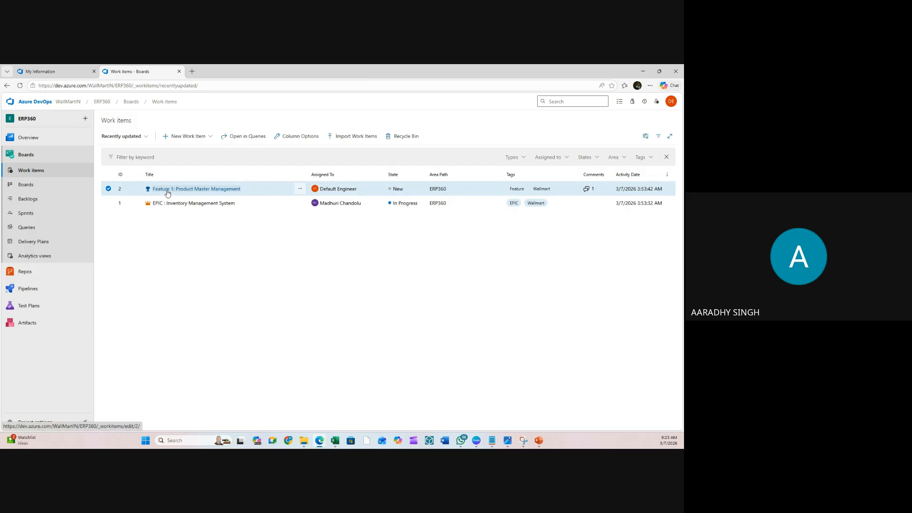
# - Review Feature 1: Product Master Management in the list, then open the New Work Item type menu
pyautogui.click(264, 251)
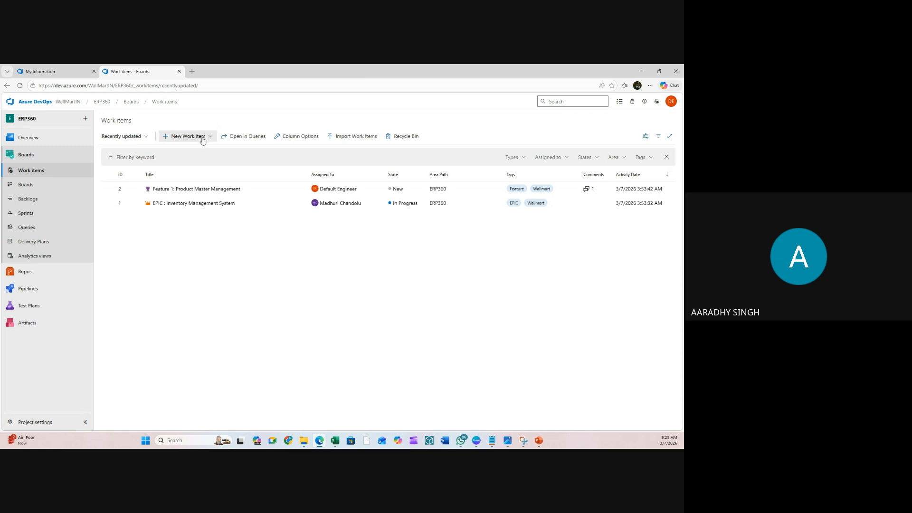
pyautogui.click(170, 189)
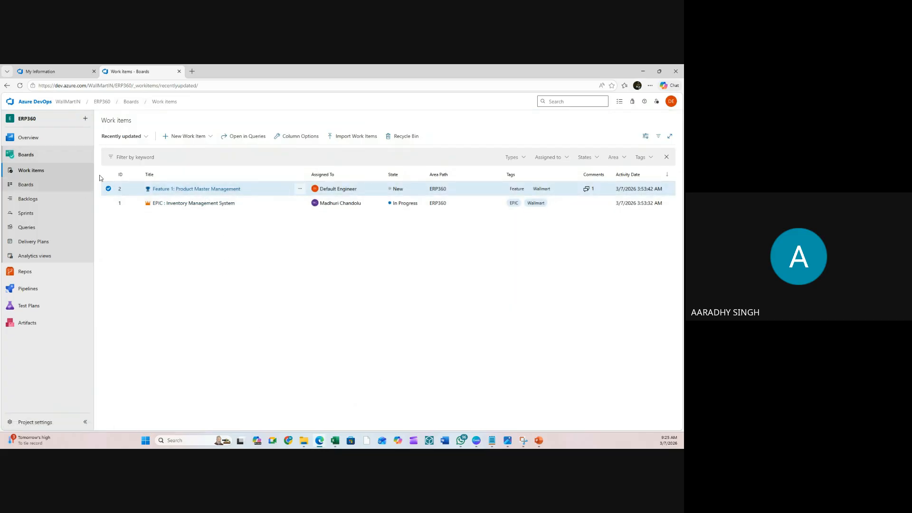
pyautogui.click(184, 137)
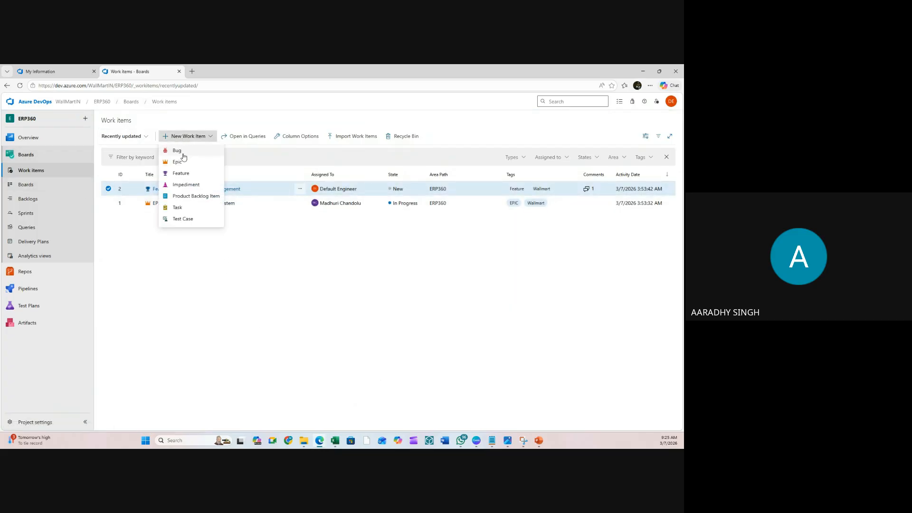
# - Start a new Feature in iteration Sprint 1 - Requirement Analysis
pyautogui.click(180, 173)
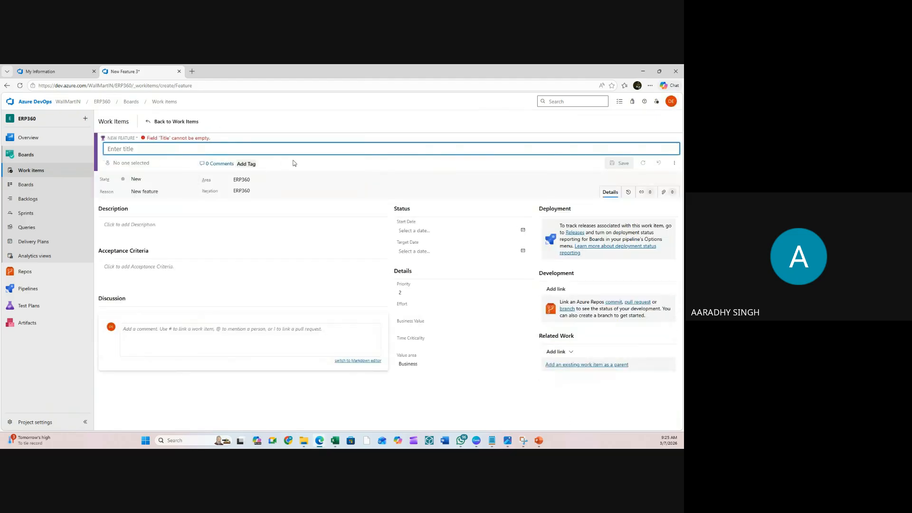
pyautogui.click(232, 191)
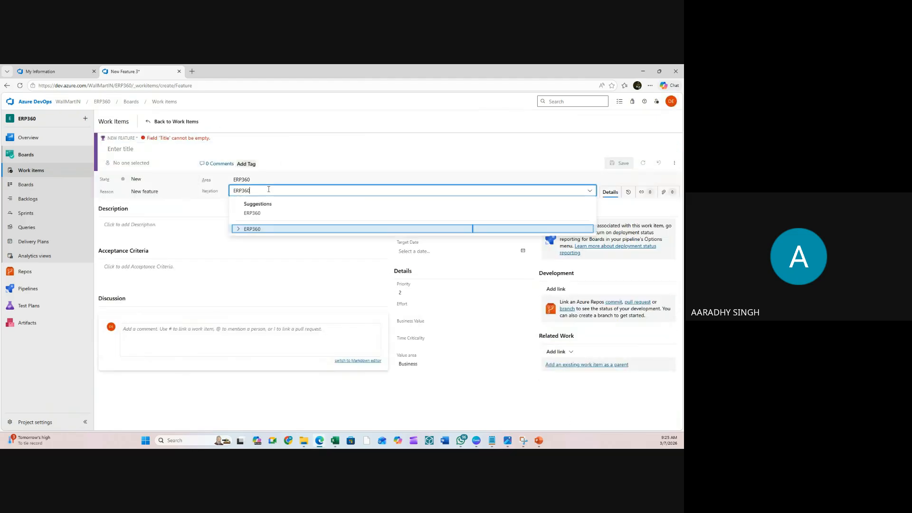
pyautogui.click(239, 229)
pyautogui.click(295, 242)
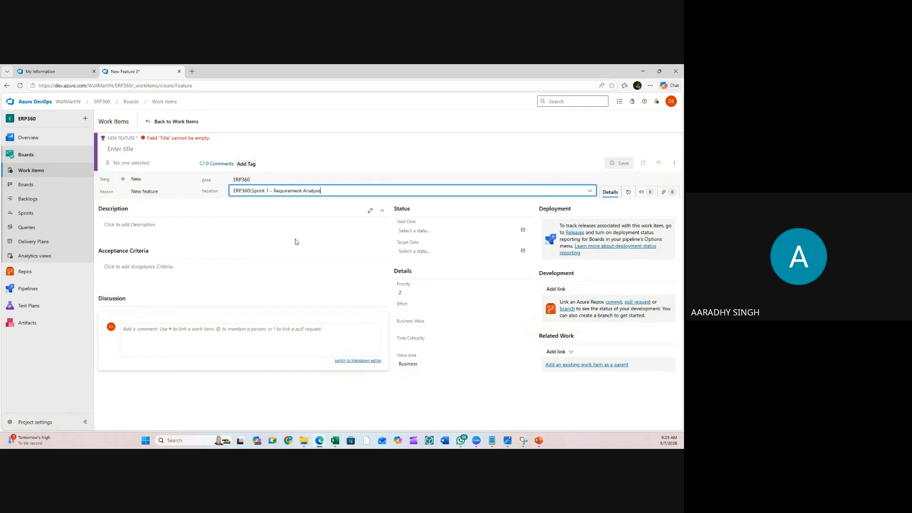
# - Title the feature 'Feature 1 : Requirement Analysis'
pyautogui.click(138, 152)
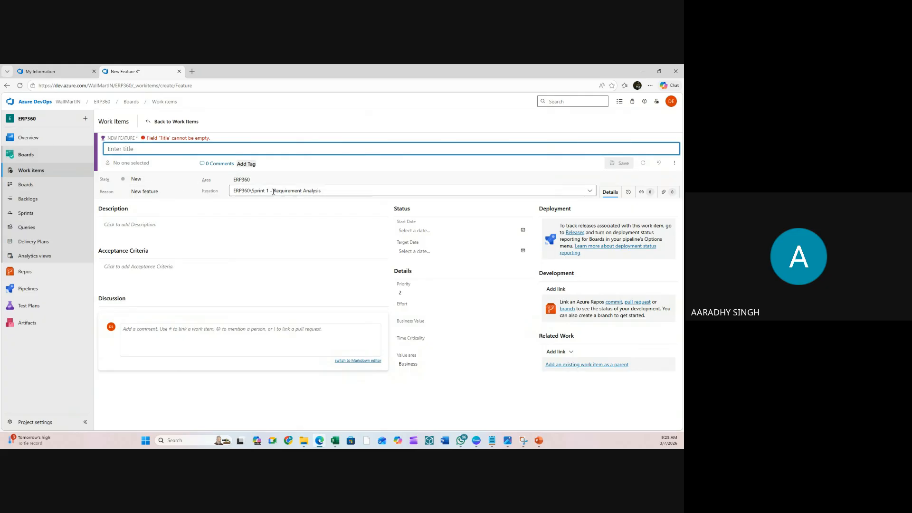
pyautogui.moveTo(273, 191); pyautogui.dragTo(342, 191)
pyautogui.hotkey('ctrl', 'c')
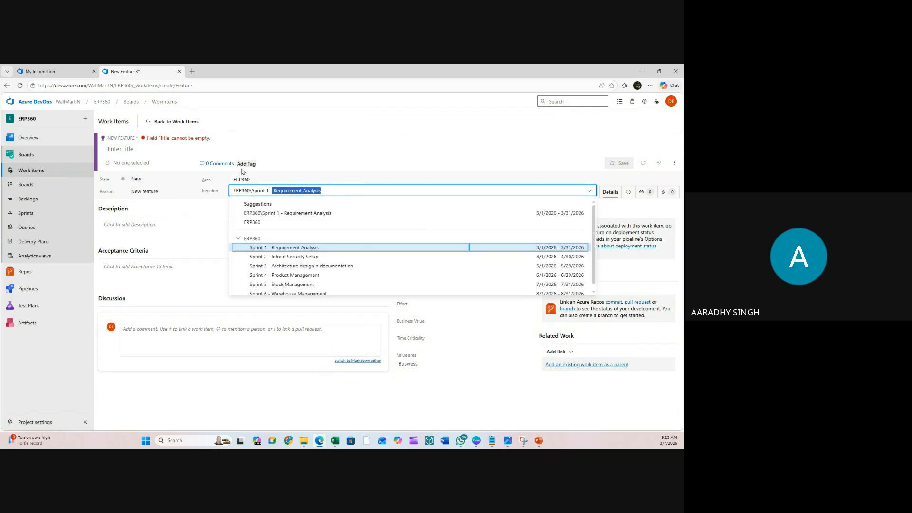
pyautogui.click(163, 149)
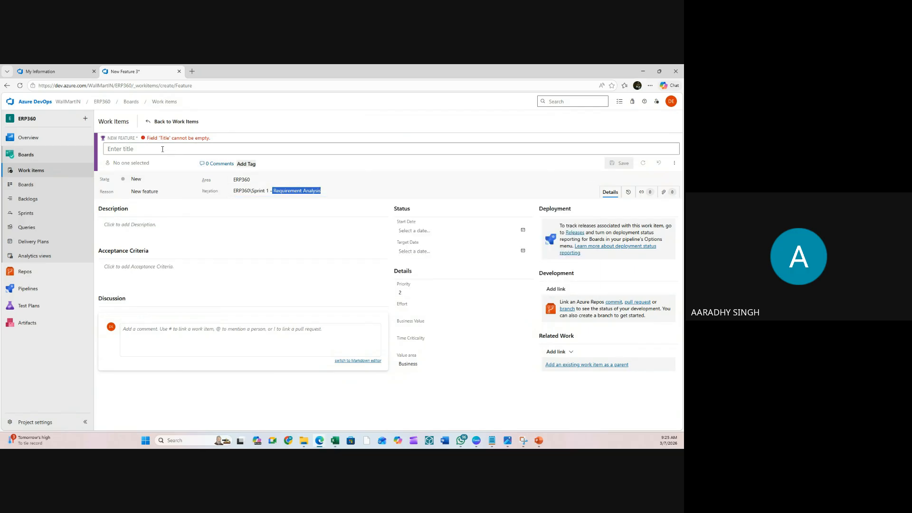
pyautogui.click(138, 150)
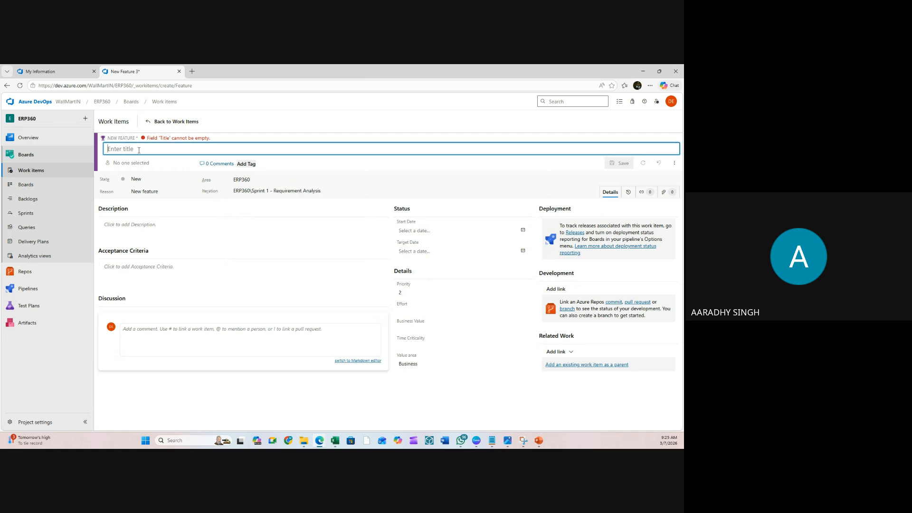
pyautogui.write('Fea')
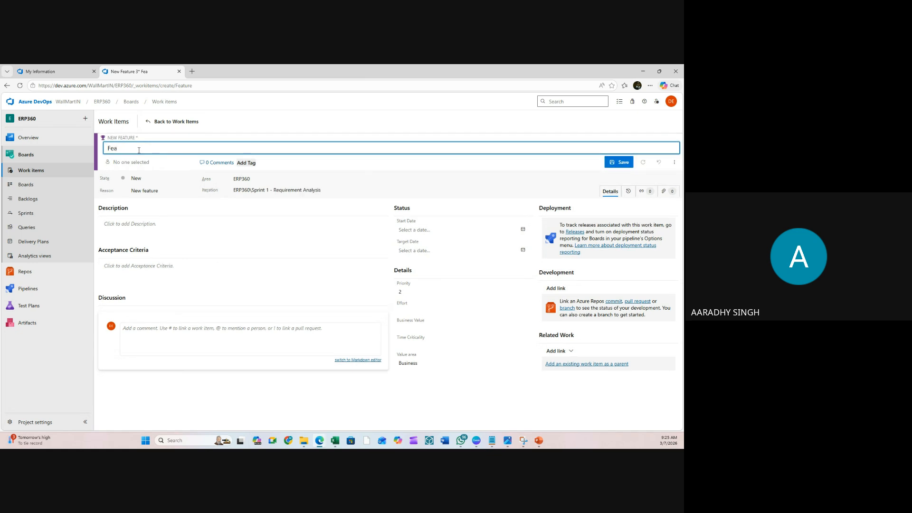
pyautogui.write('ture 1 :')
pyautogui.hotkey('ctrl', 'v')
pyautogui.rightClick(139, 150)
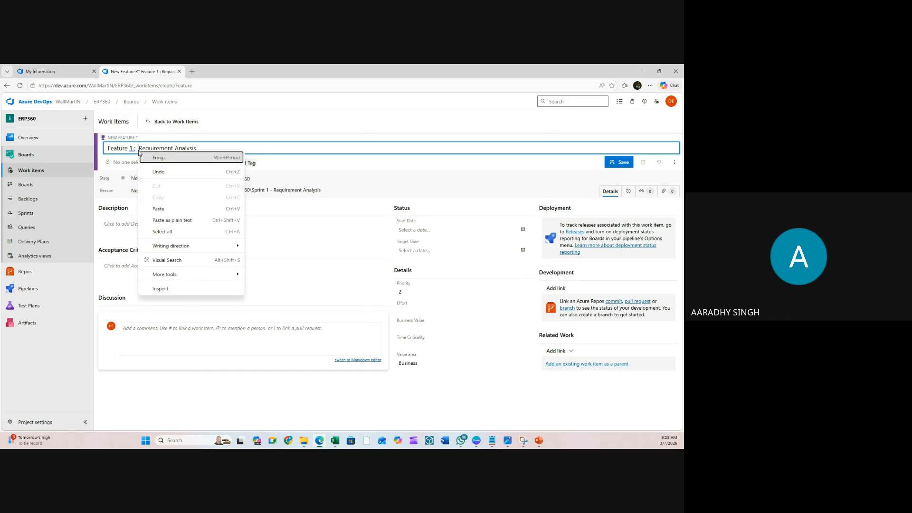
pyautogui.click(453, 206)
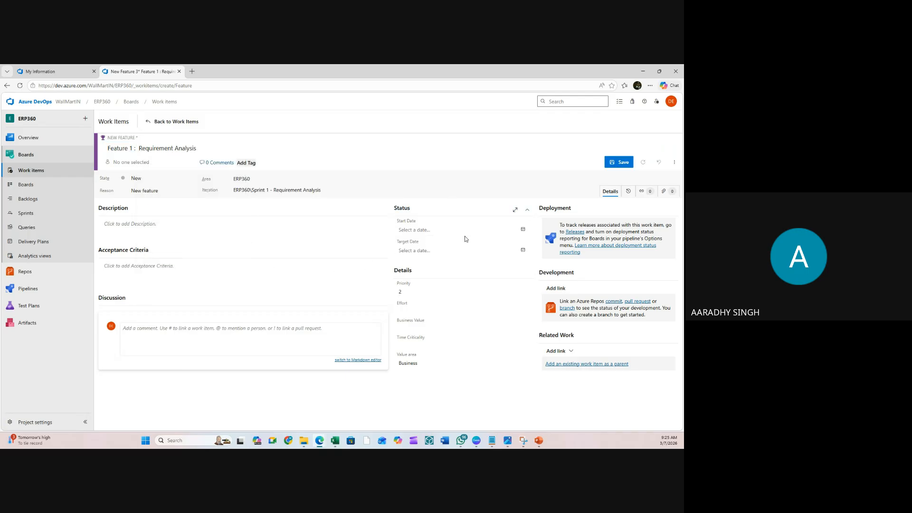
# - Set the start date to March 1, 2026 and the target date to March 31, 2026
pyautogui.click(524, 229)
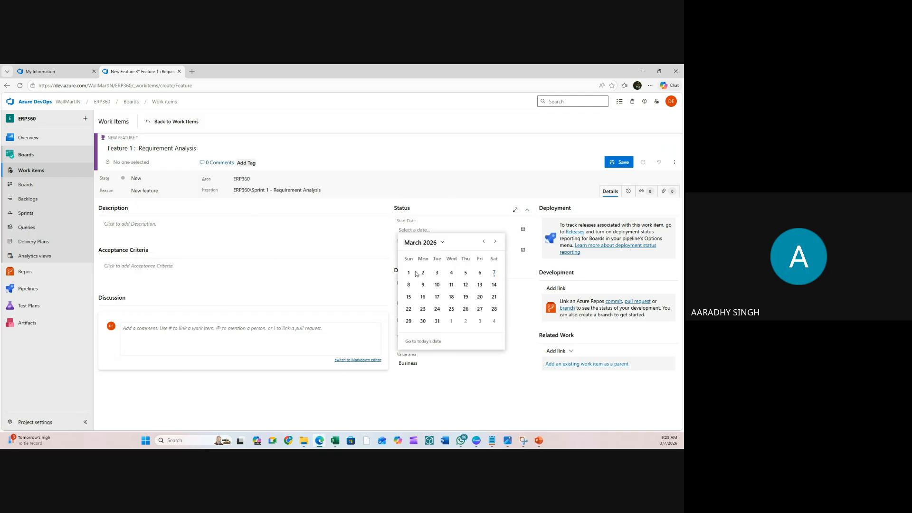
pyautogui.click(415, 272)
pyautogui.click(524, 250)
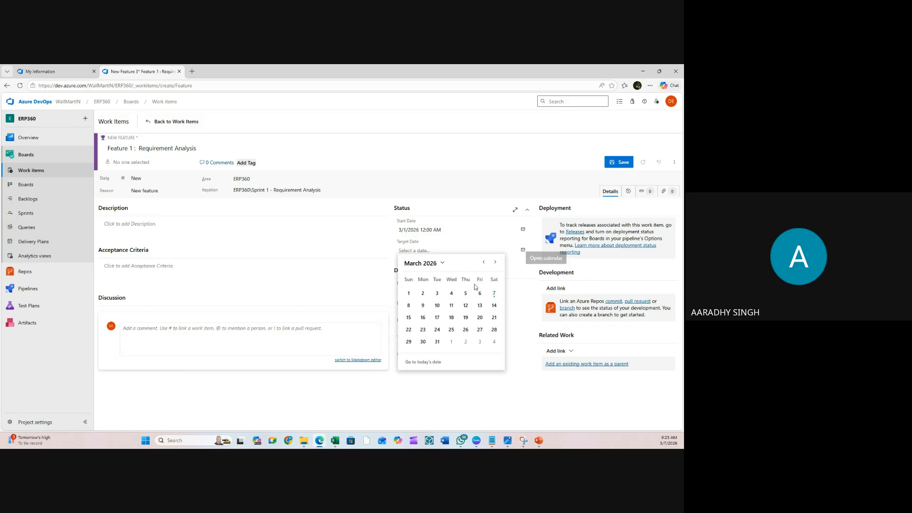
pyautogui.click(438, 342)
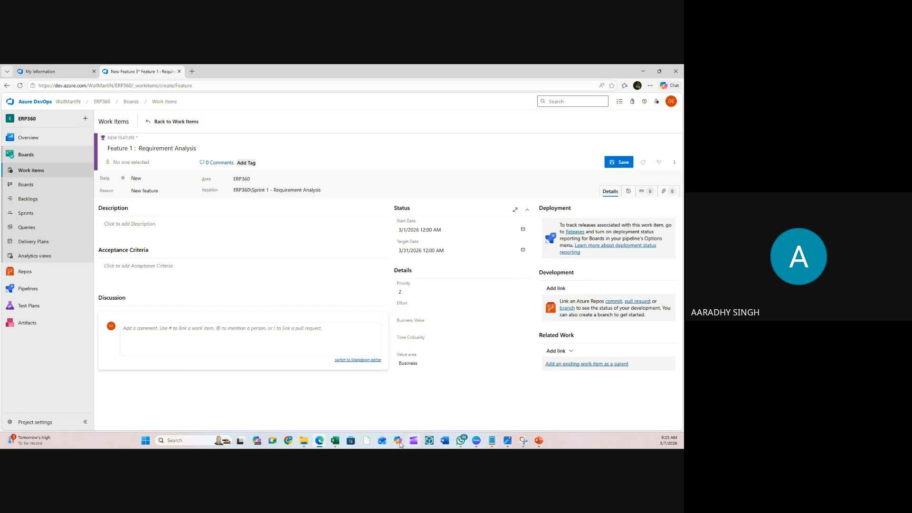
# - Place the Excel estimates beside the work item and enter an Effort of 528
pyautogui.moveTo(335, 440)
pyautogui.click(352, 415)
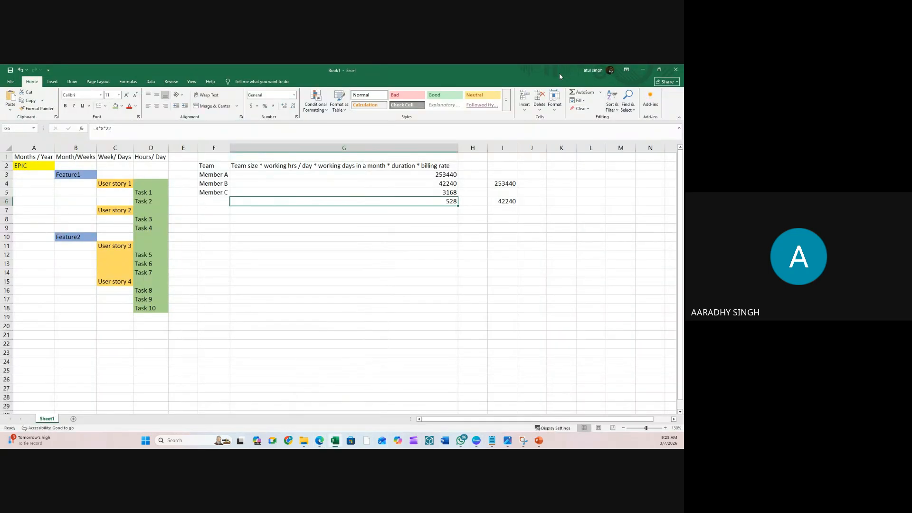
pyautogui.moveTo(560, 76); pyautogui.dragTo(294, 199)
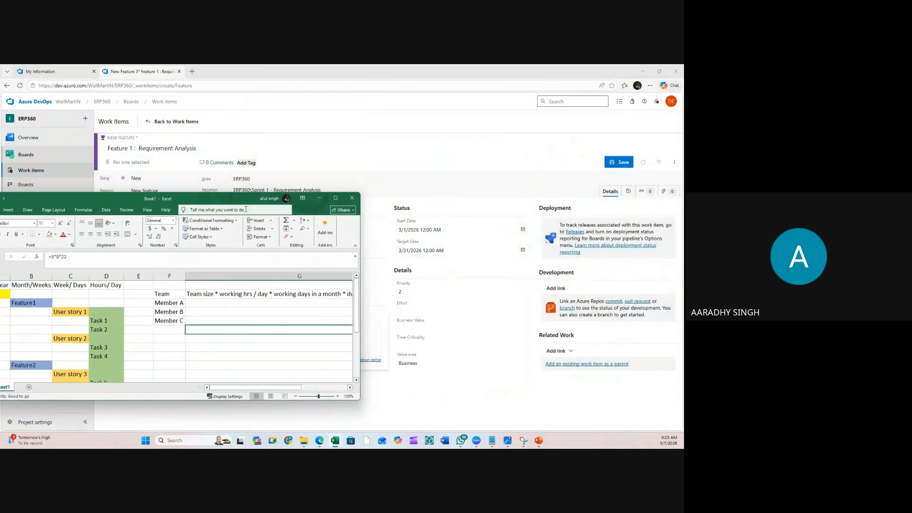
pyautogui.click(419, 310)
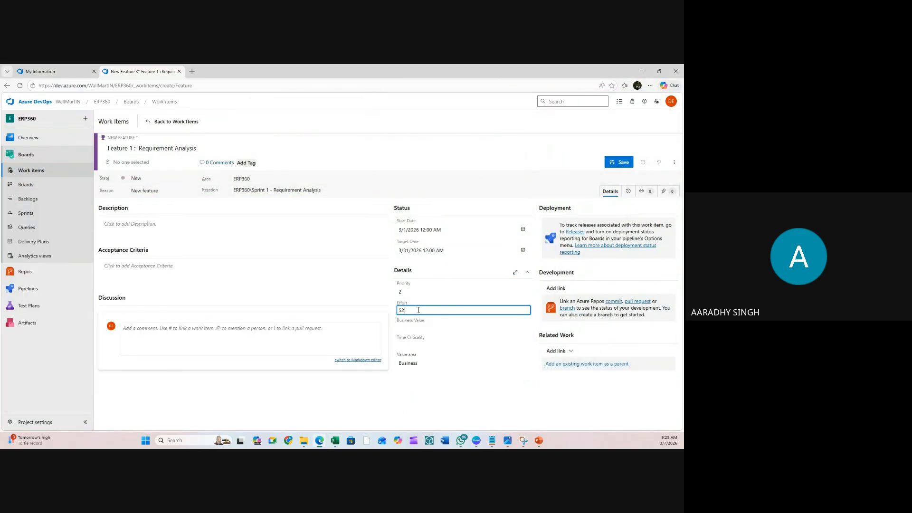
pyautogui.write('528')
# - Enter a Business Value of 42240, keeping Business as the Value area
pyautogui.click(420, 327)
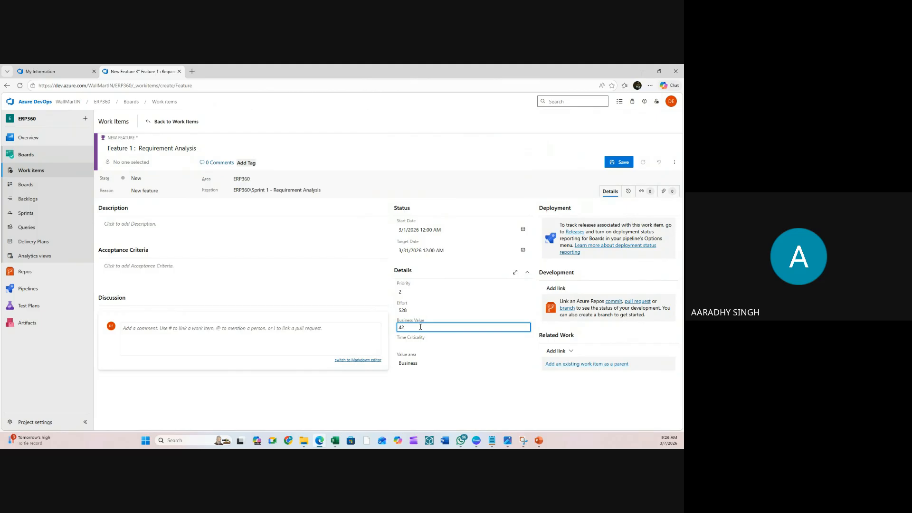
pyautogui.click(333, 442)
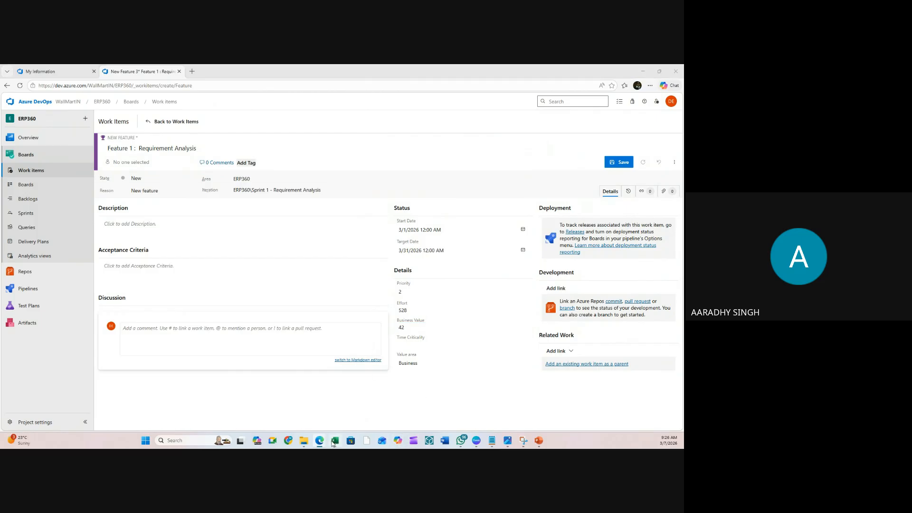
pyautogui.moveTo(284, 387); pyautogui.dragTo(323, 389)
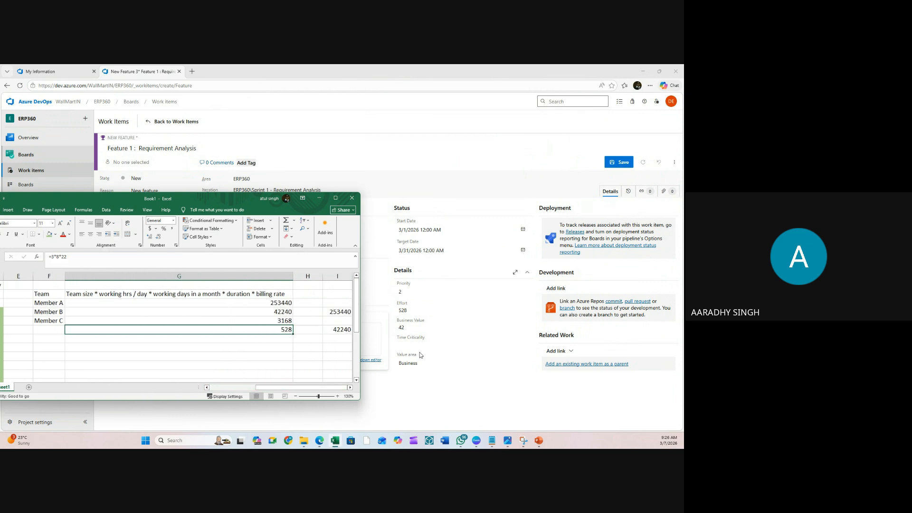
pyautogui.click(413, 328)
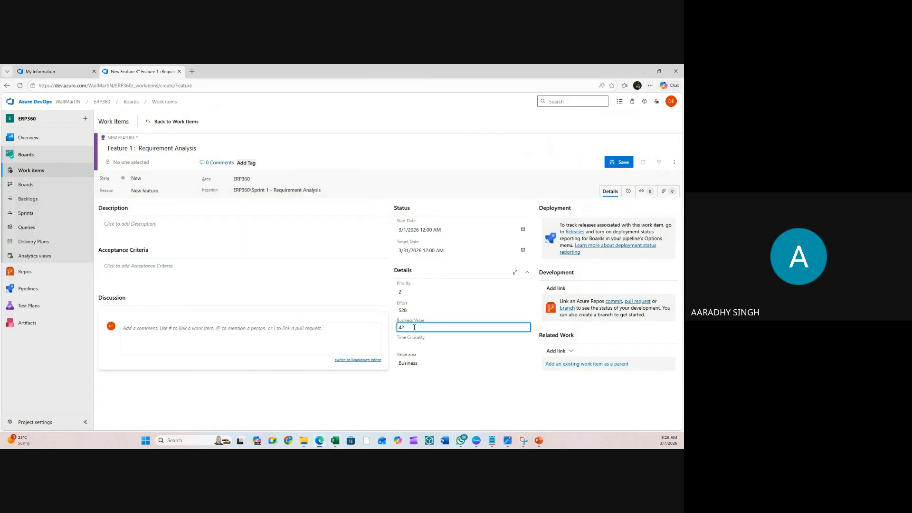
pyautogui.write('240')
pyautogui.click(415, 363)
pyautogui.click(417, 394)
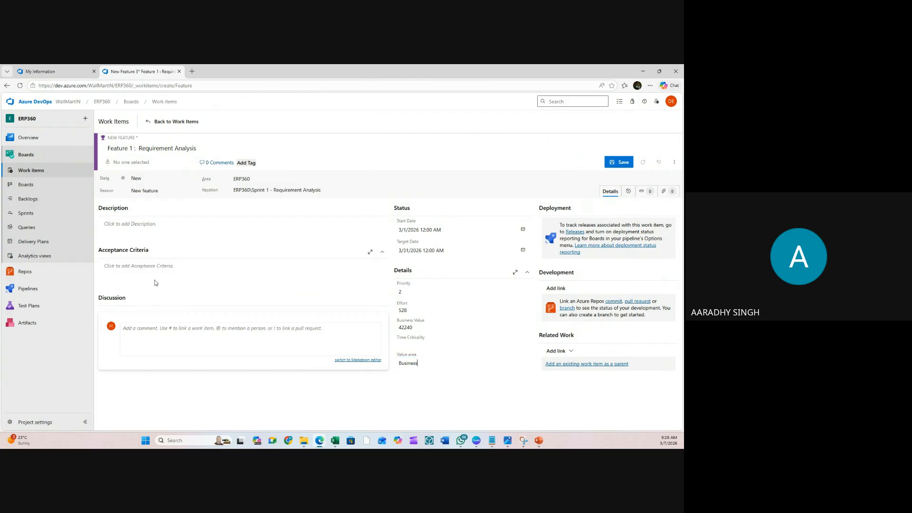
pyautogui.click(147, 231)
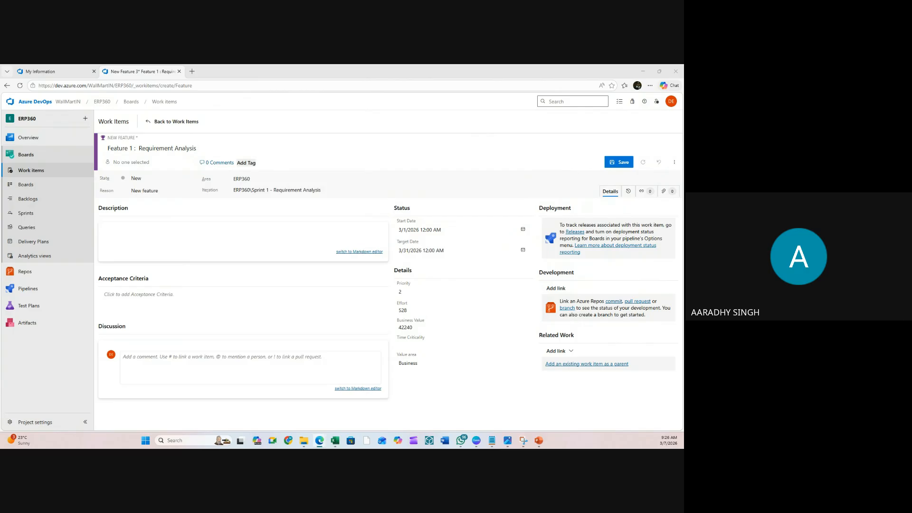
# - Paste the list of six tasks into the feature's Description
pyautogui.click(130, 239)
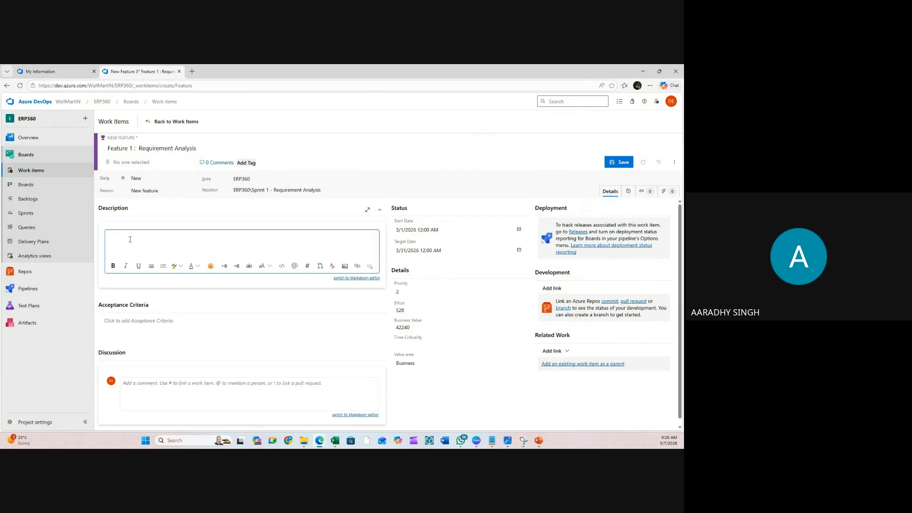
pyautogui.write('Develop product update API Create edit product UI Implement validation rules Enable product image upload Add audit logging Perform integration testing')
pyautogui.scroll(-1, 137, 243)
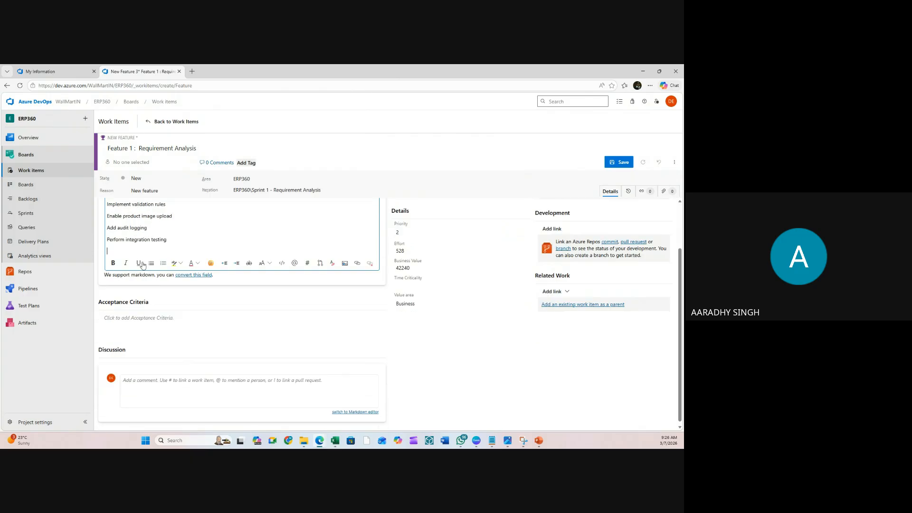
pyautogui.click(130, 319)
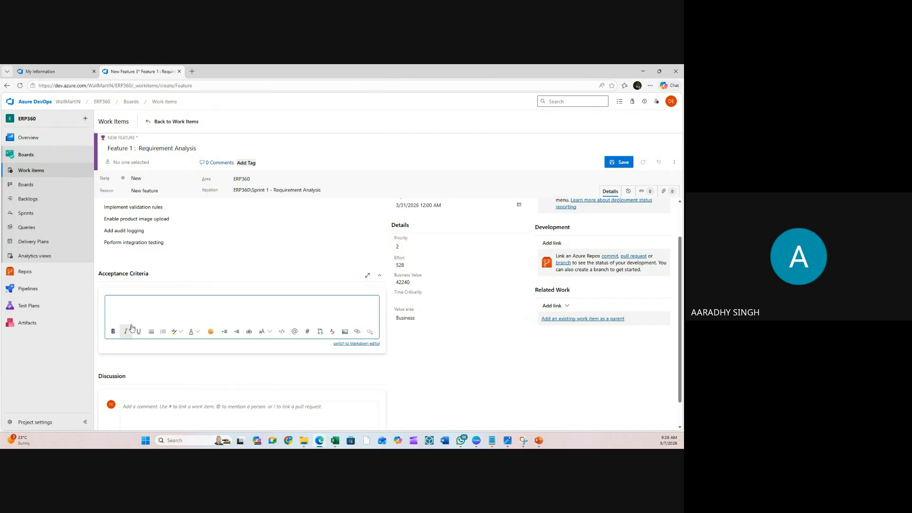
pyautogui.scroll(-1, 280, 328)
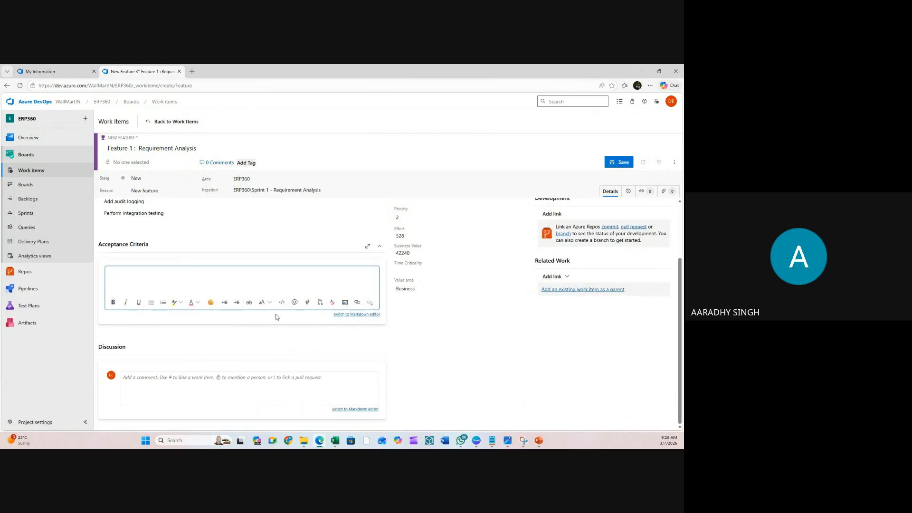
pyautogui.click(150, 382)
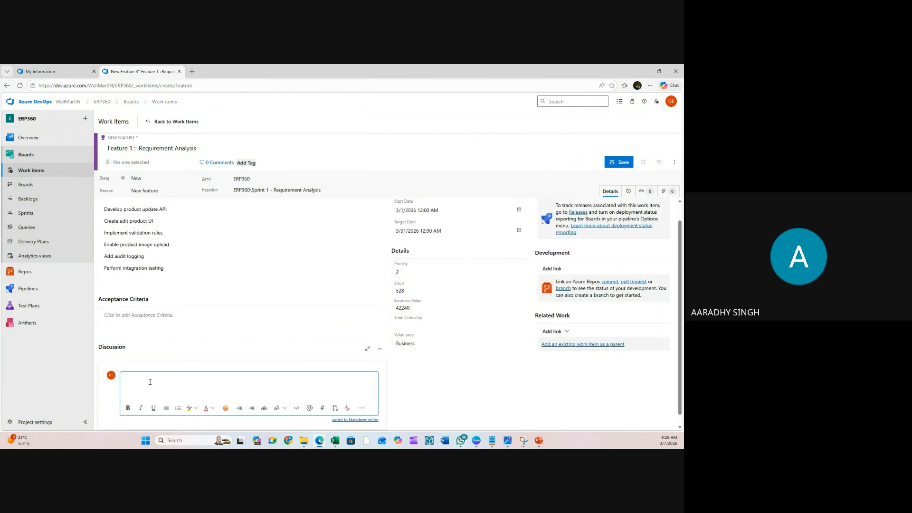
pyautogui.write('@')
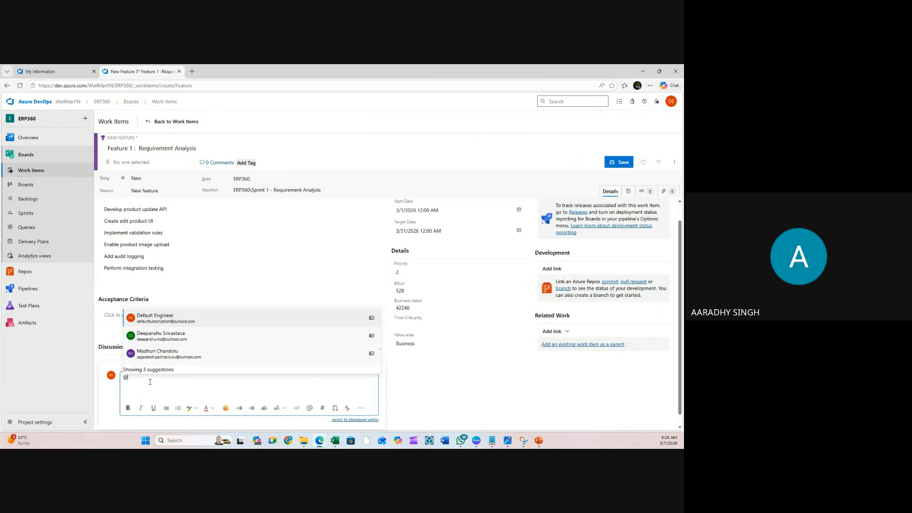
pyautogui.click(192, 339)
pyautogui.write('- ')
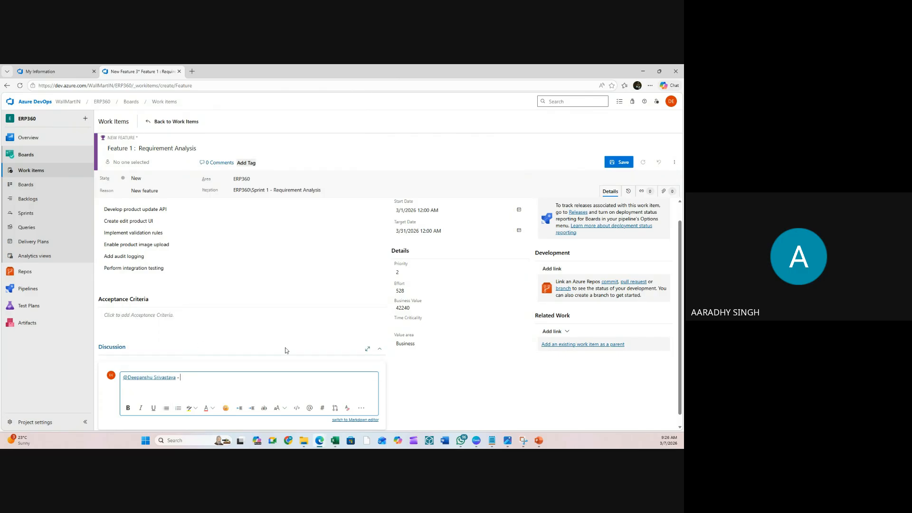
pyautogui.write('Pls join')
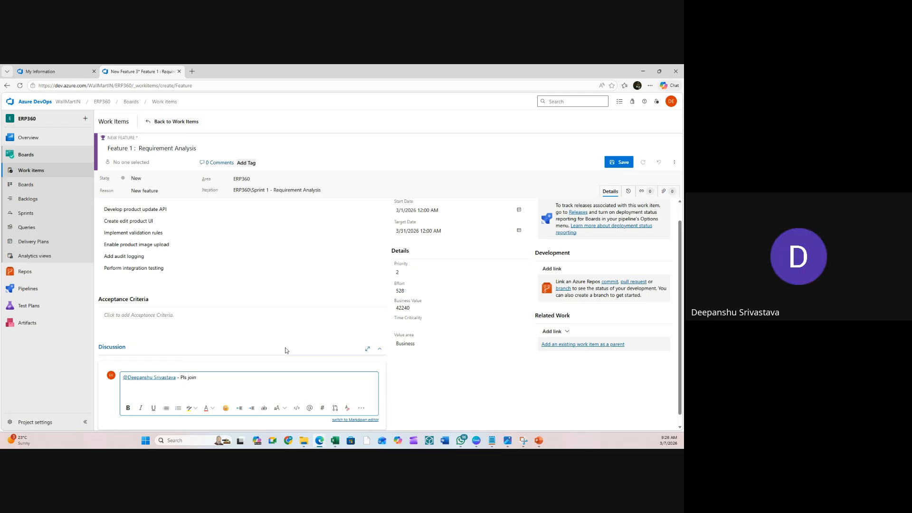
pyautogui.write(' team')
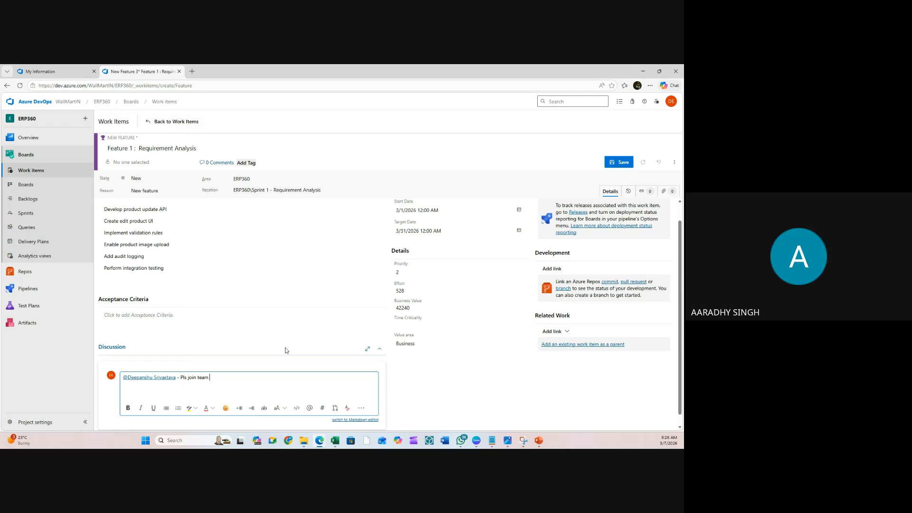
pyautogui.press('BackSpace')
pyautogui.press('BackSpace')
pyautogui.press('BackSpace')
pyautogui.write('tea')
pyautogui.write('ustomer')
pyautogui.write('comm')
pyautogui.write('unication from ')
pyautogui.write('tomoro')
pyautogui.write('rrow')
pyautogui.scroll(-1, 286, 345)
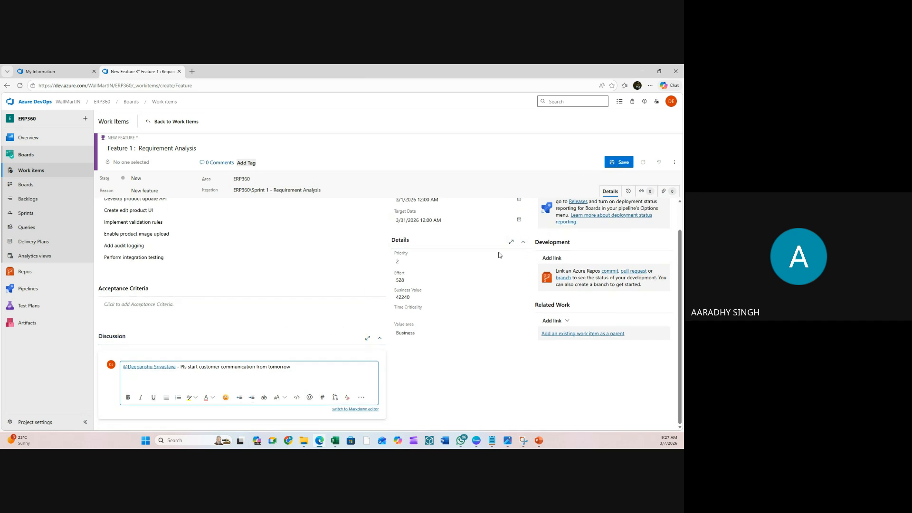
# - Save the Requirement Analysis feature with its comment as work item 3 and reload Work items
pyautogui.click(438, 298)
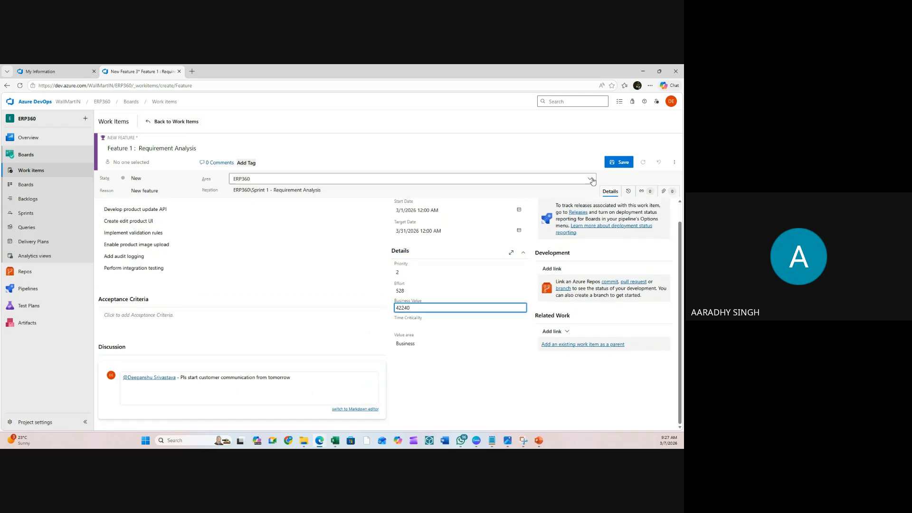
pyautogui.click(619, 162)
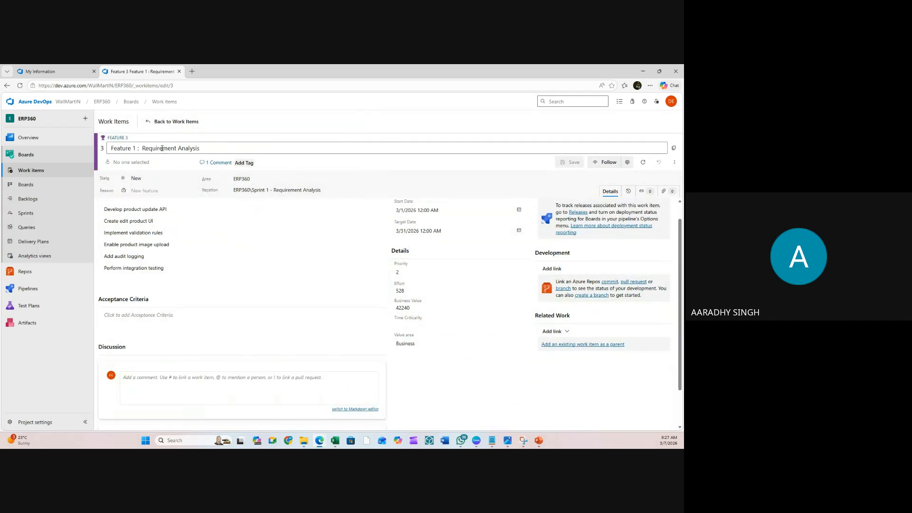
pyautogui.click(30, 173)
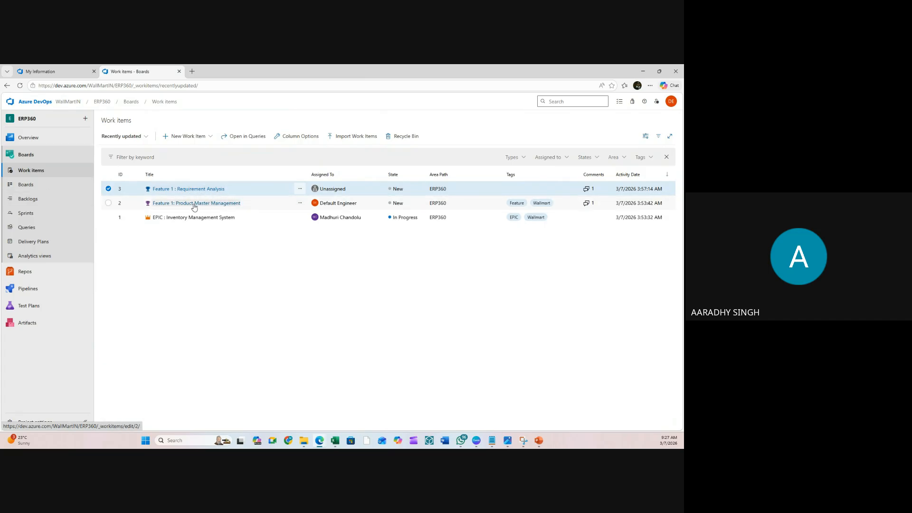
pyautogui.click(179, 263)
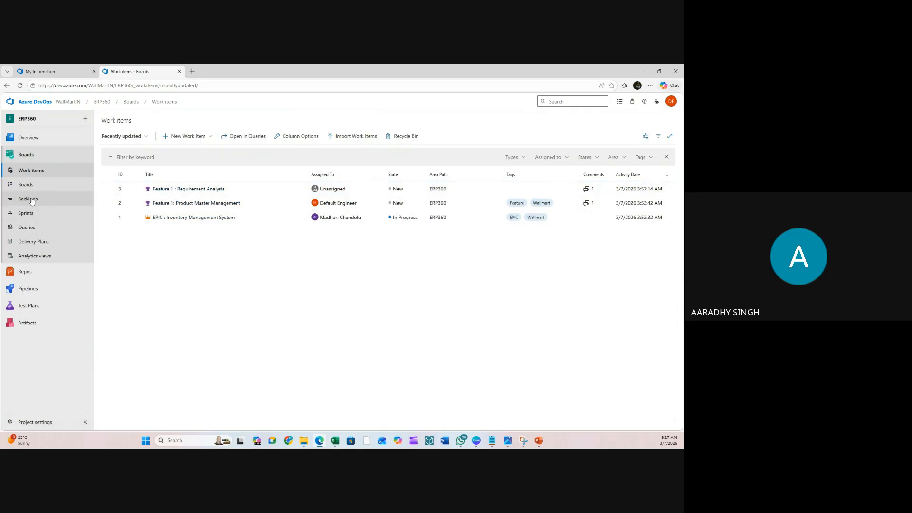
pyautogui.click(31, 175)
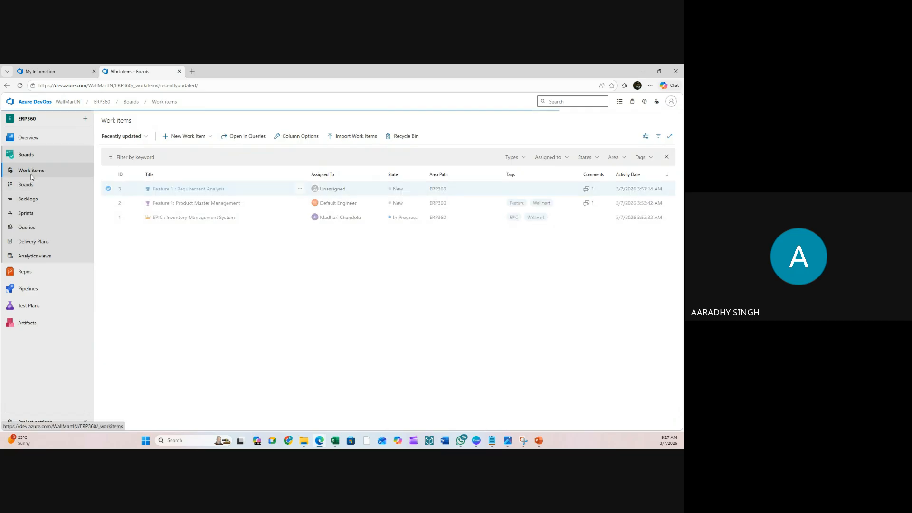
# - Create a new Feature in iteration Sprint 2 - Infra n Security Setup
pyautogui.click(198, 136)
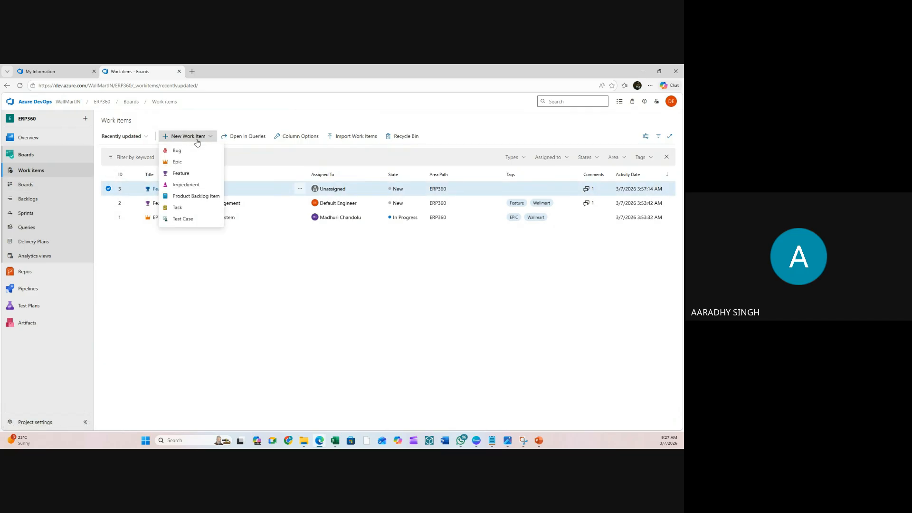
pyautogui.click(181, 174)
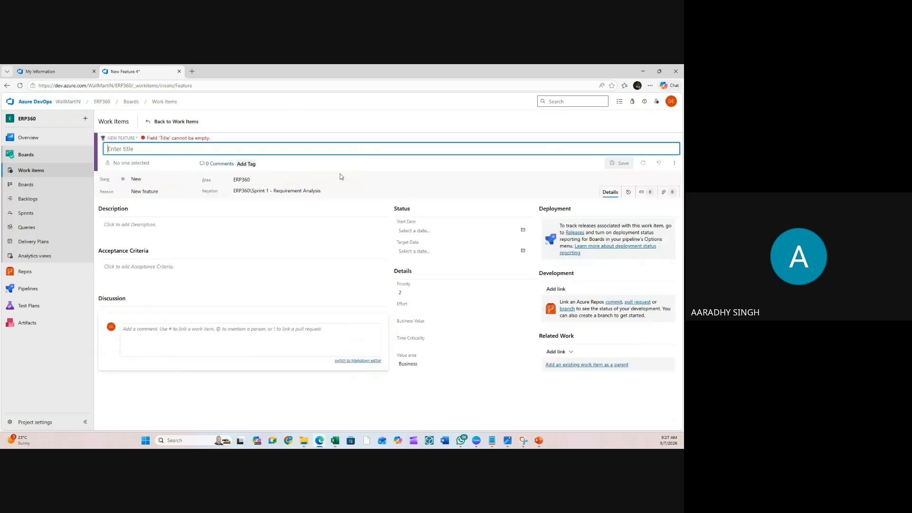
pyautogui.click(300, 191)
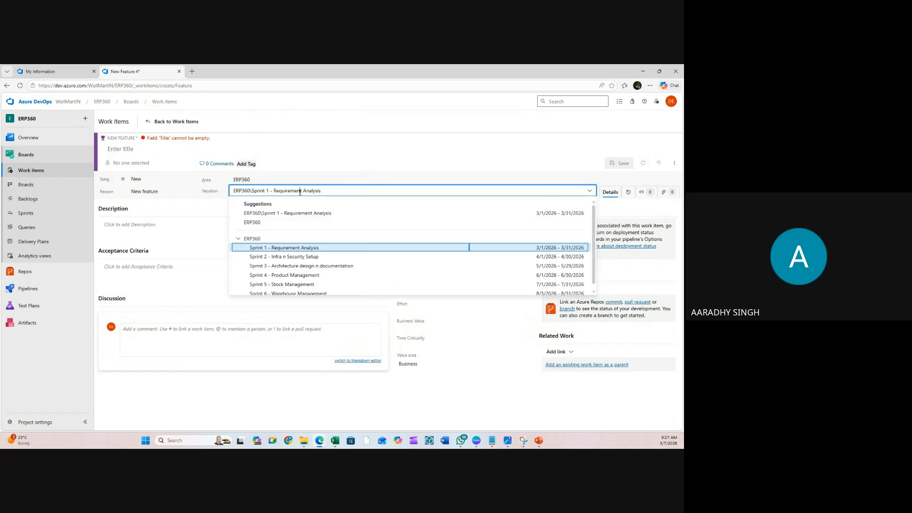
pyautogui.click(281, 258)
pyautogui.moveTo(275, 191); pyautogui.dragTo(378, 184)
pyautogui.hotkey('ctrl', 'c')
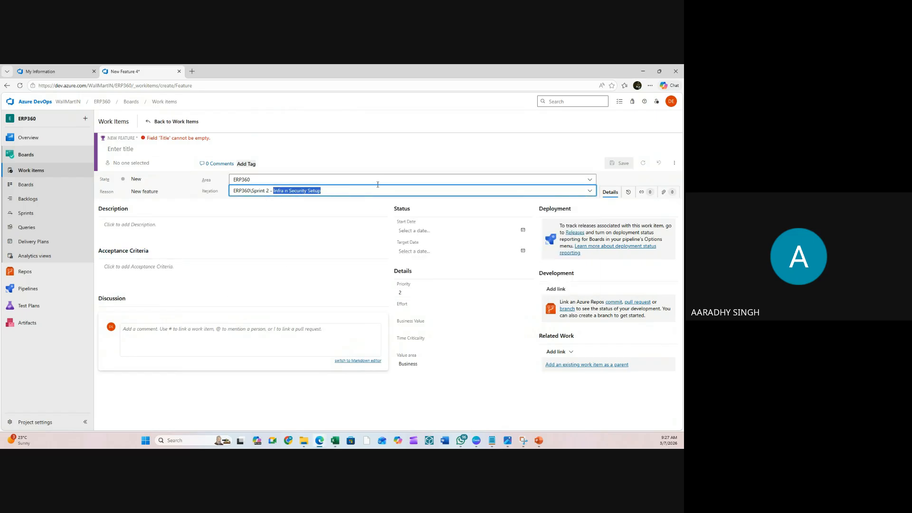
pyautogui.click(157, 149)
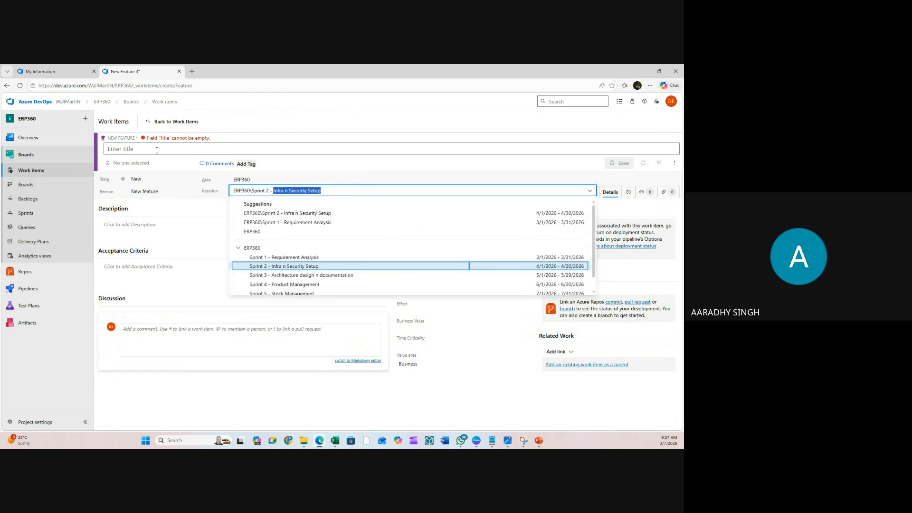
pyautogui.write('Fe')
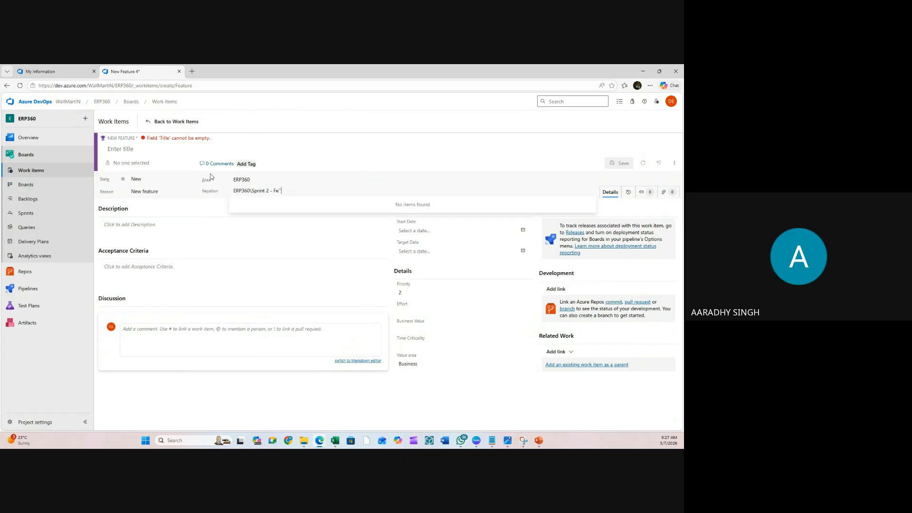
pyautogui.click(162, 151)
# - Title the feature 'Feature 2: Infra n Security Setup' using the pasted sprint name
pyautogui.click(162, 150)
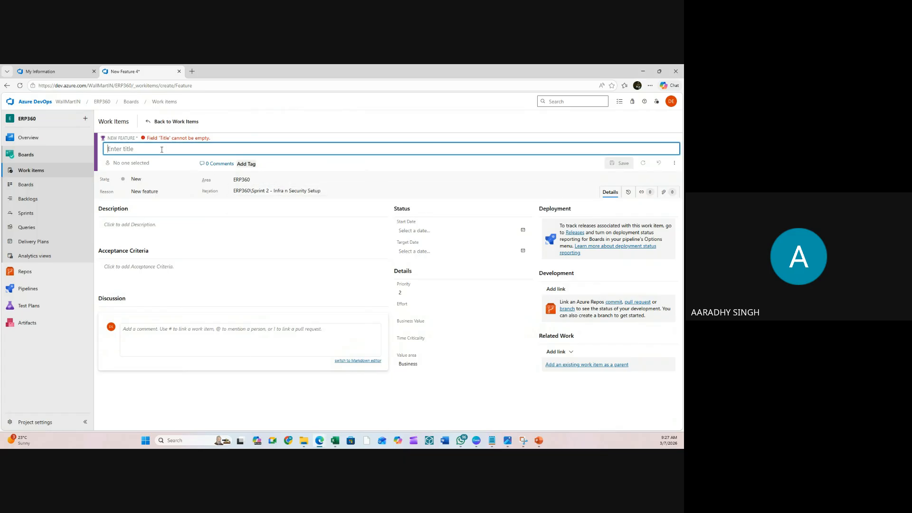
pyautogui.write('Feature 2:')
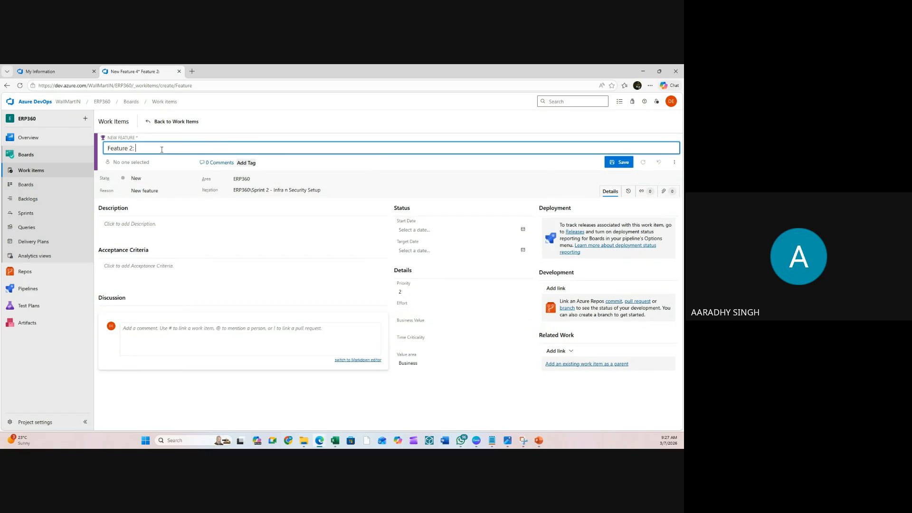
pyautogui.hotkey('ctrl', 'v')
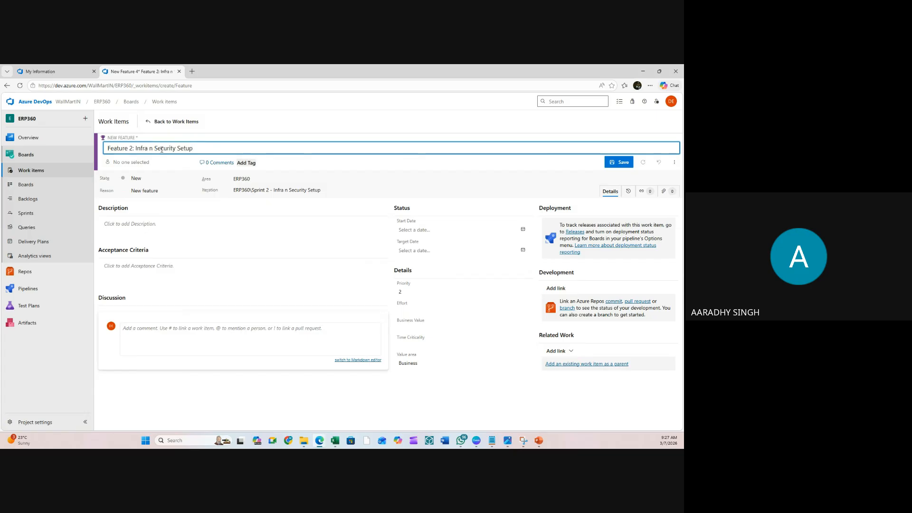
pyautogui.click(223, 164)
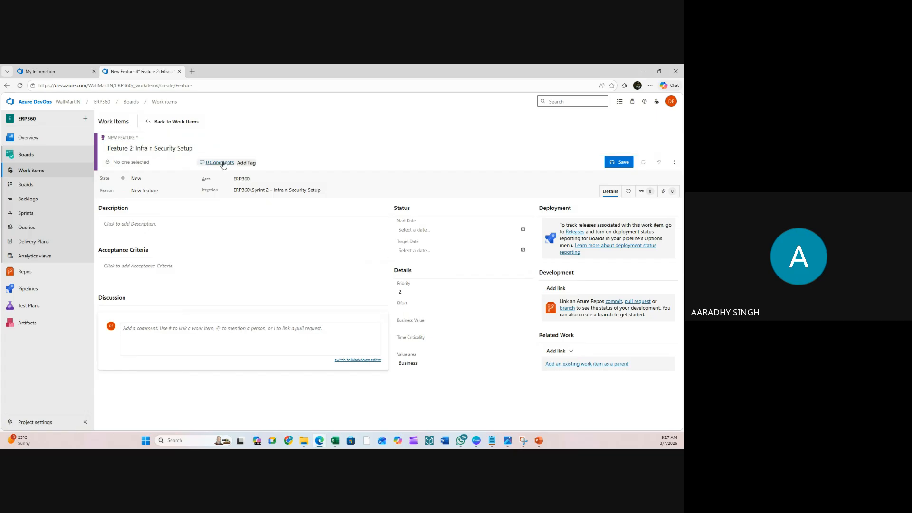
# - Tag the feature with Wallmart and Feature
pyautogui.click(252, 163)
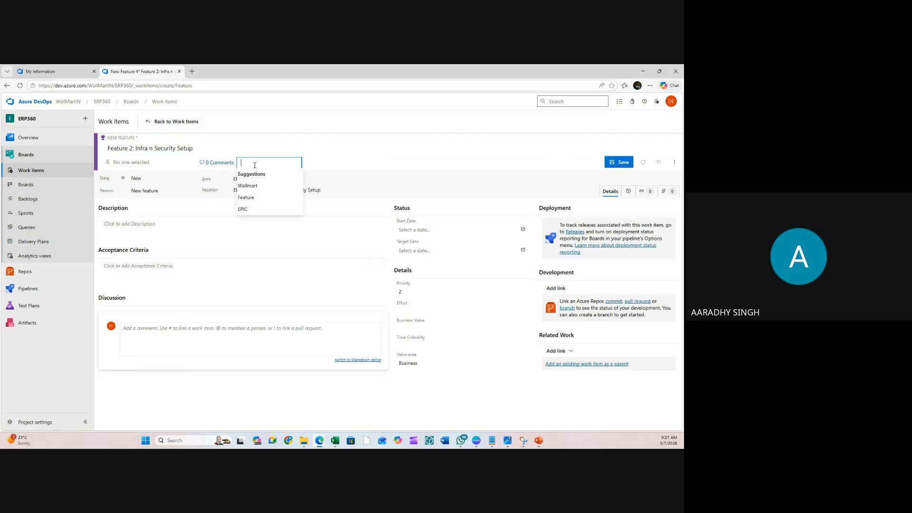
pyautogui.click(253, 196)
pyautogui.click(275, 185)
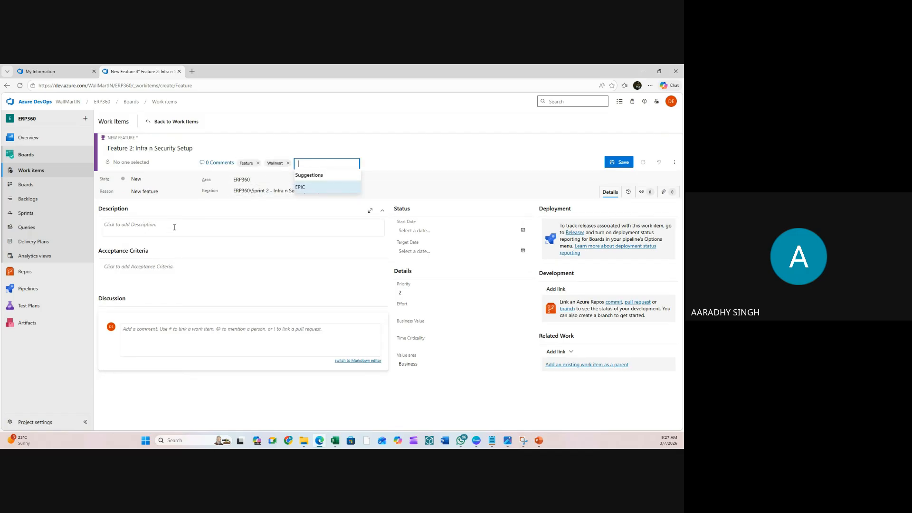
pyautogui.click(151, 233)
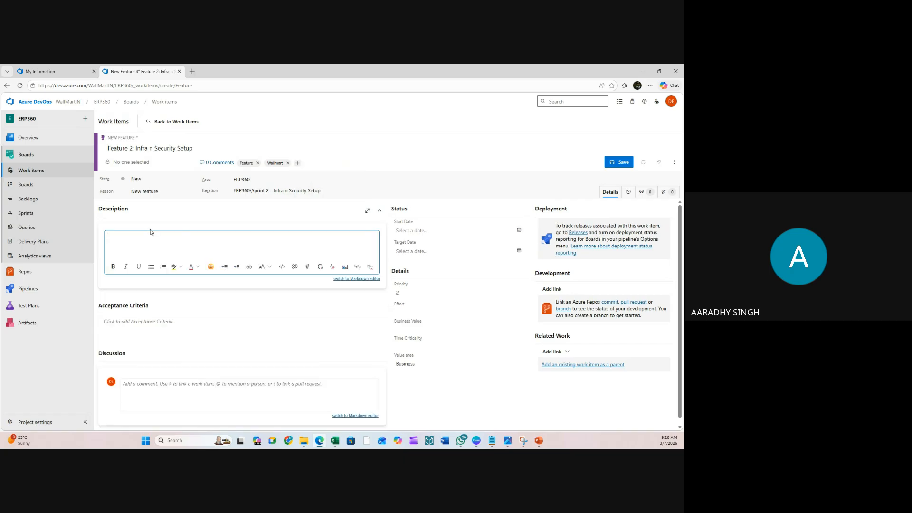
pyautogui.click(512, 230)
# - Set Start Date to 4/1/2026 and Target Date to 4/30/2026
pyautogui.click(522, 230)
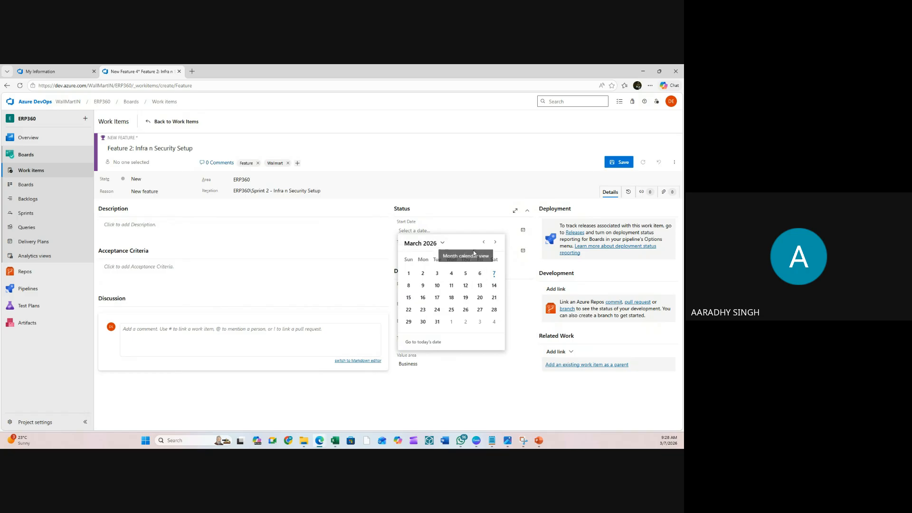
pyautogui.click(495, 241)
pyautogui.click(451, 273)
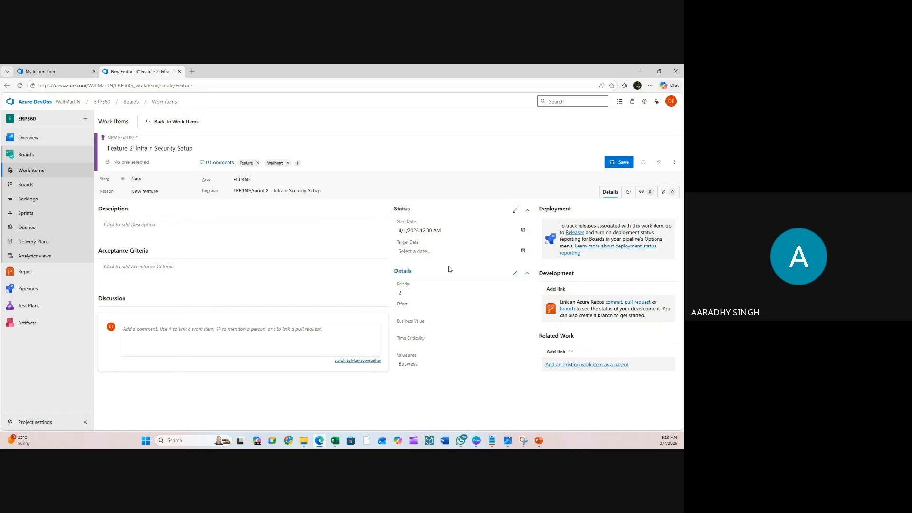
pyautogui.click(522, 251)
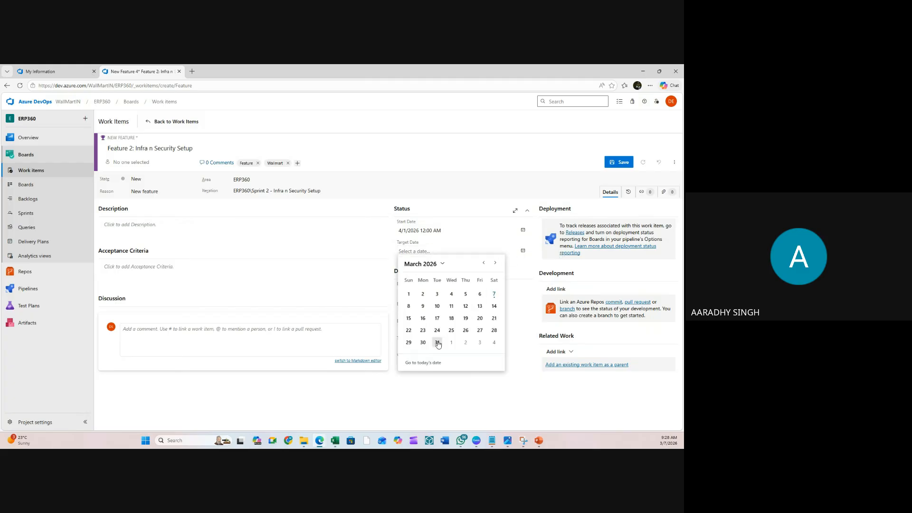
pyautogui.click(495, 262)
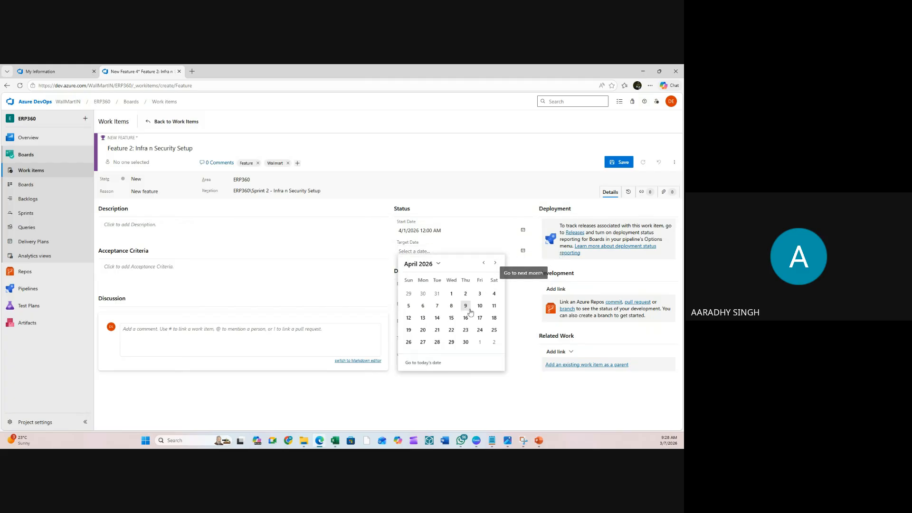
pyautogui.click(465, 342)
# - Enter Effort 528 and Business Value 42280, using figures from the Excel workbook
pyautogui.click(428, 314)
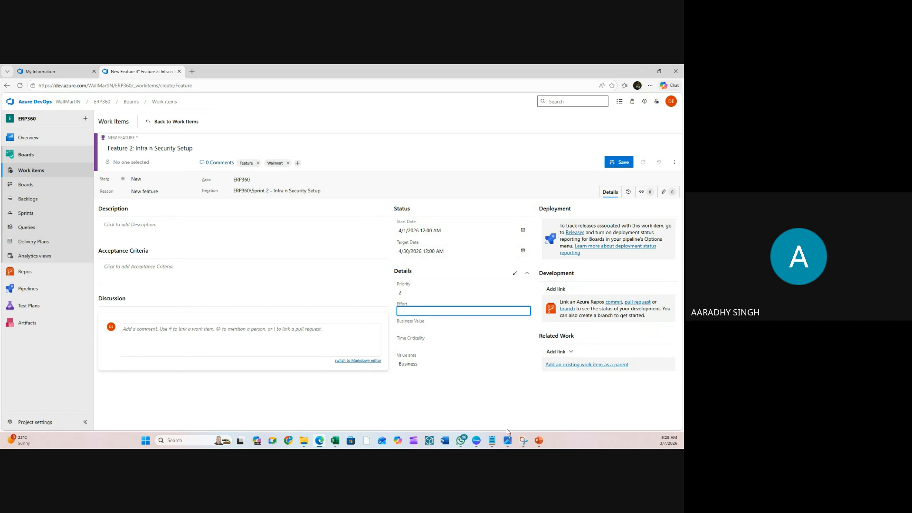
pyautogui.click(336, 443)
pyautogui.click(337, 443)
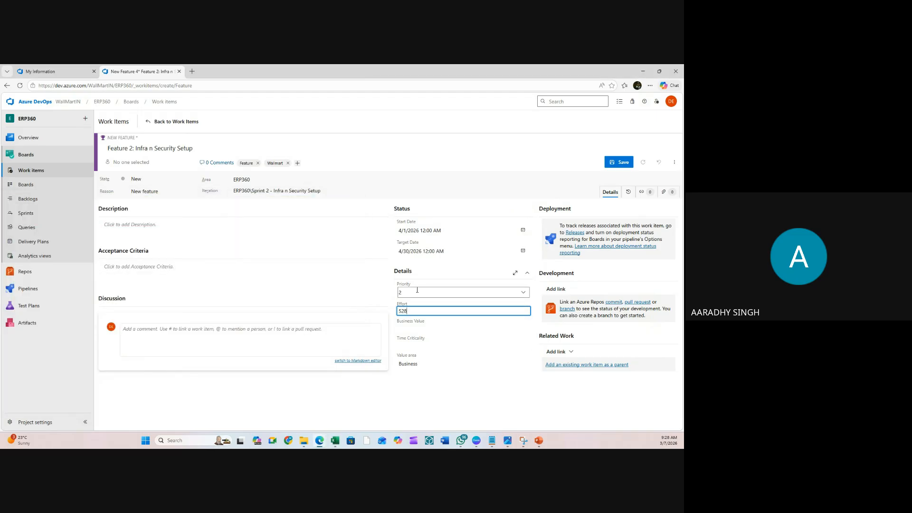
pyautogui.click(413, 328)
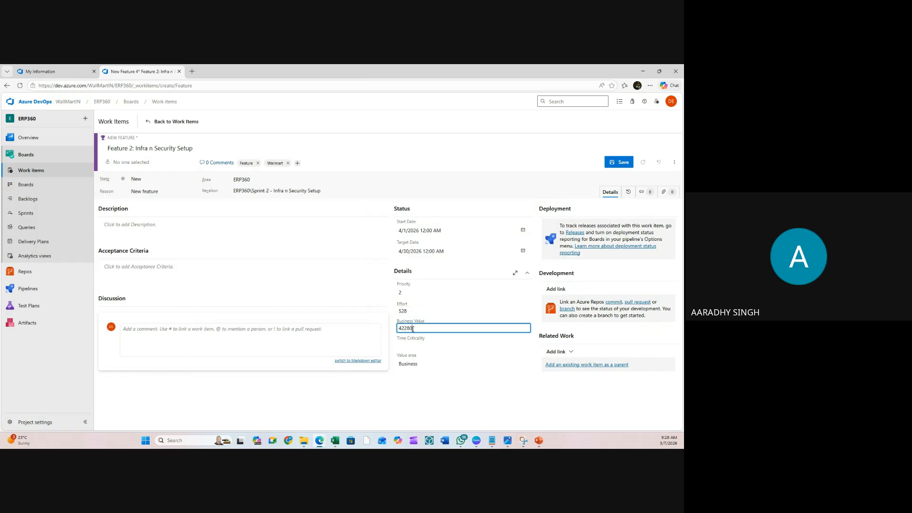
pyautogui.click(316, 400)
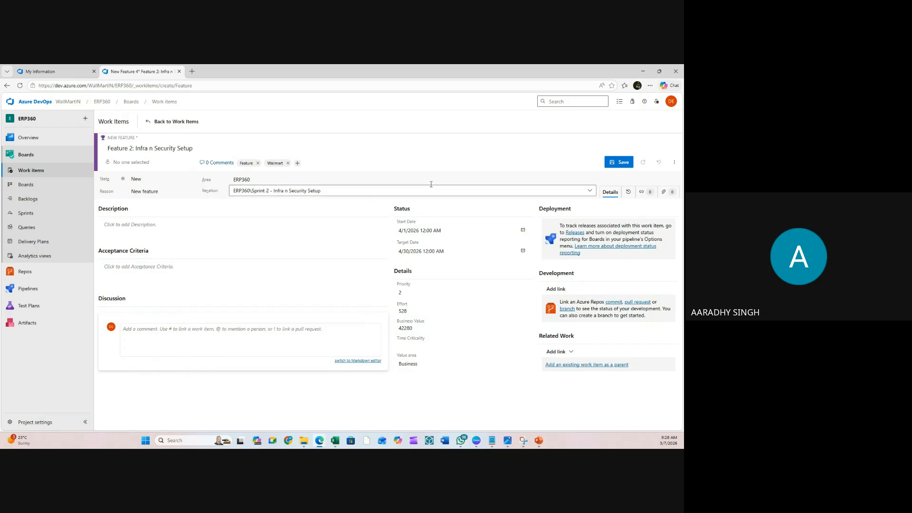
# - Attach azure-table-storage.html from Downloads, save as work item 4, and return to Work items
pyautogui.click(641, 192)
pyautogui.click(663, 192)
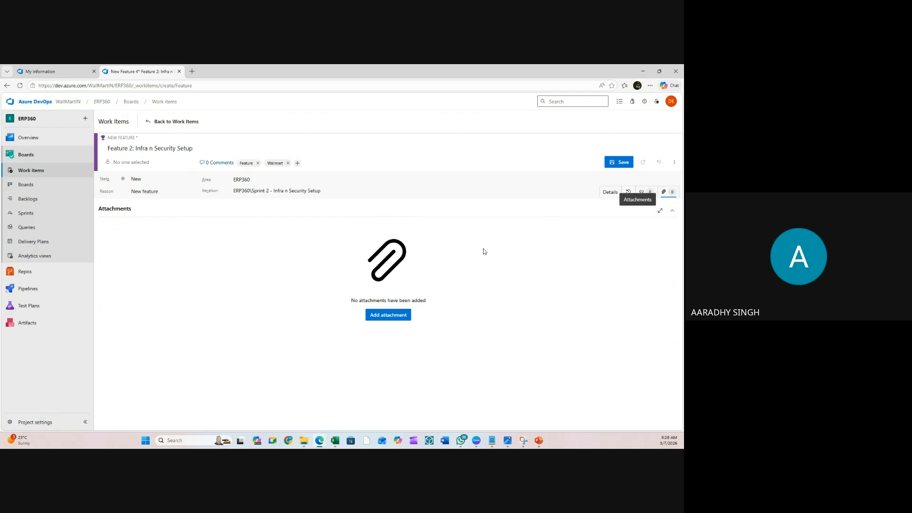
pyautogui.click(397, 319)
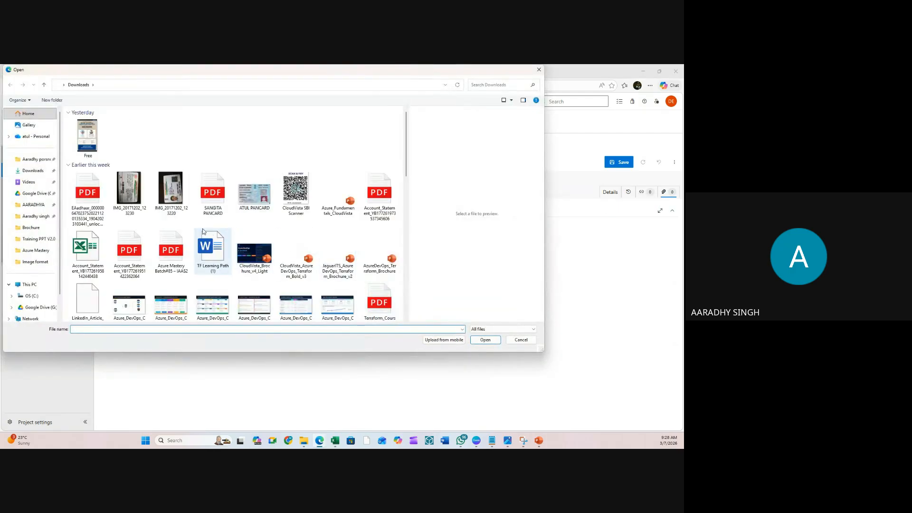
pyautogui.click(134, 260)
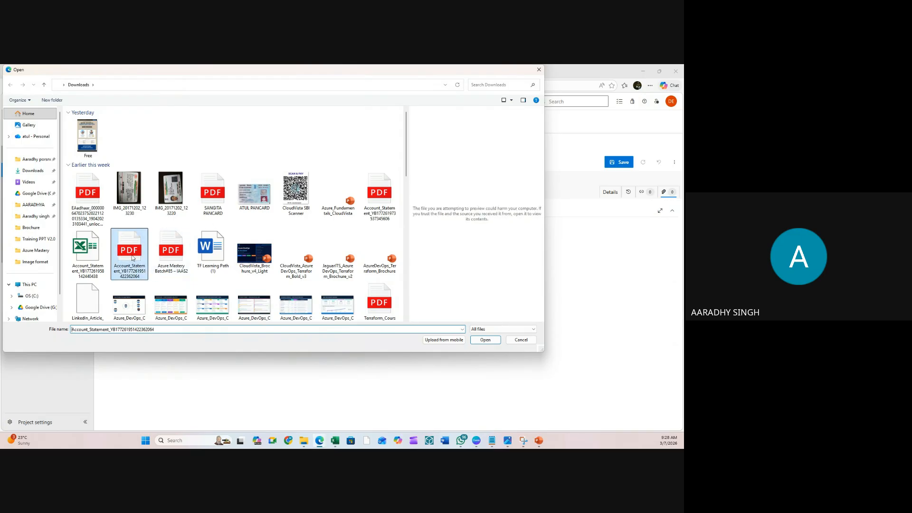
pyautogui.scroll(-10, 121, 191)
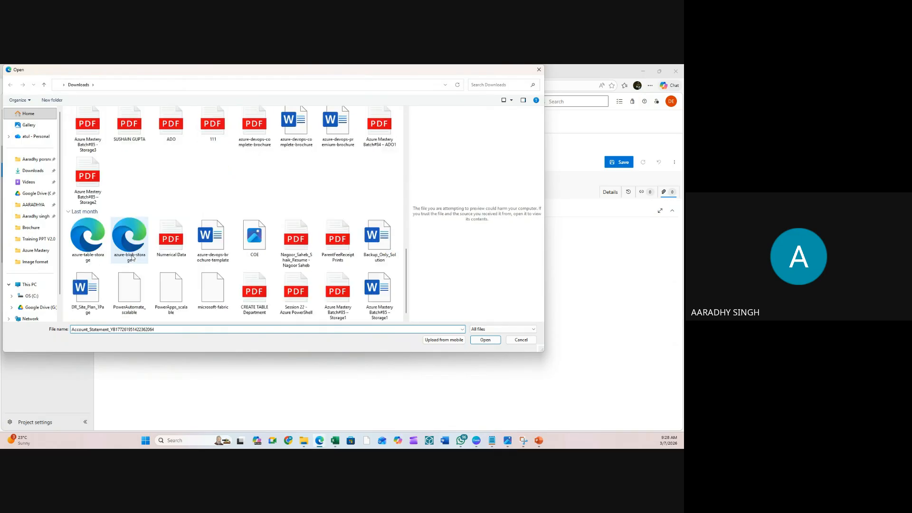
pyautogui.click(87, 237)
pyautogui.click(485, 340)
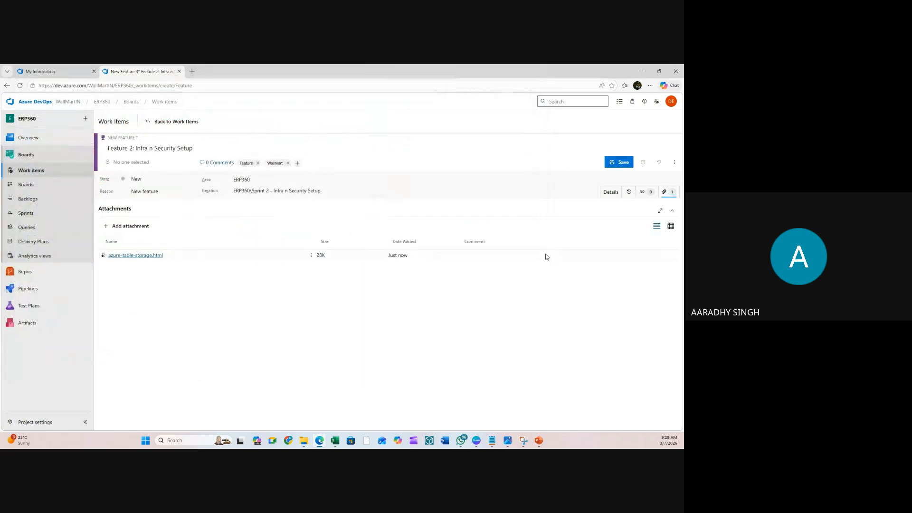
pyautogui.click(620, 164)
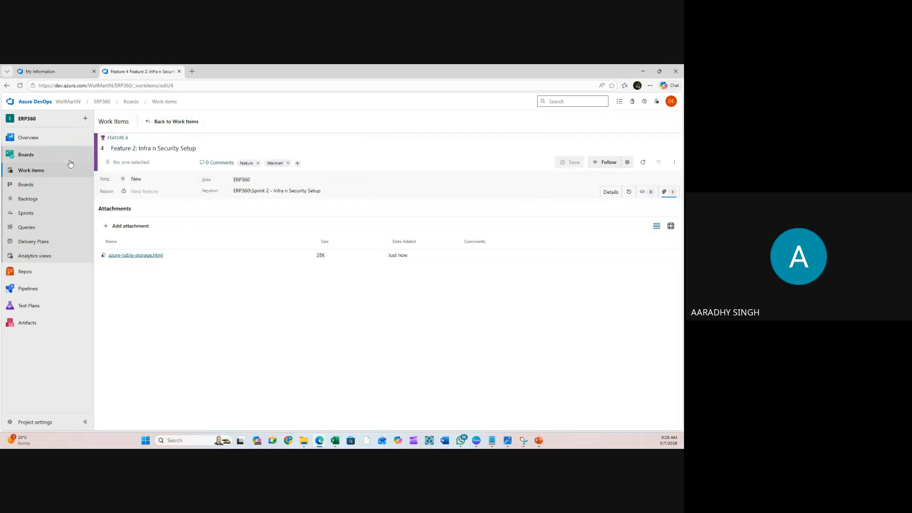
pyautogui.click(37, 174)
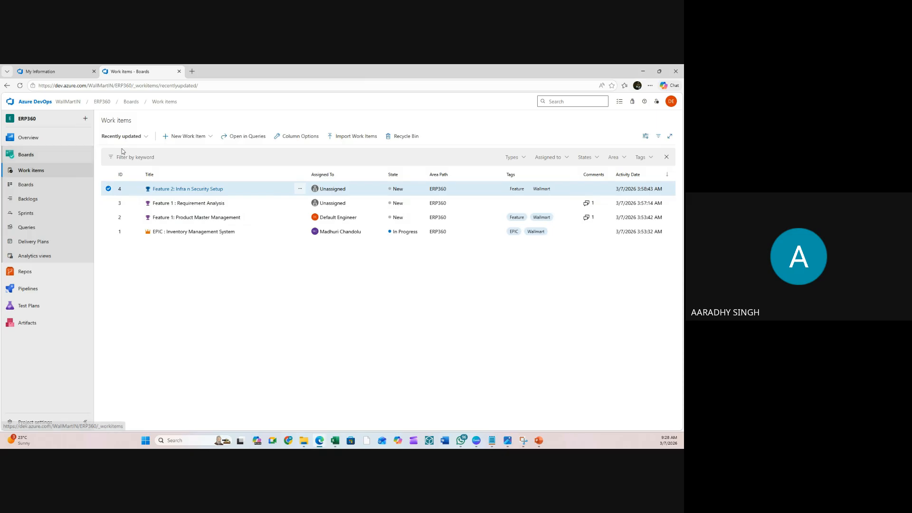
# - Create a new Feature in Sprint 3 and copy the sprint name
pyautogui.click(195, 138)
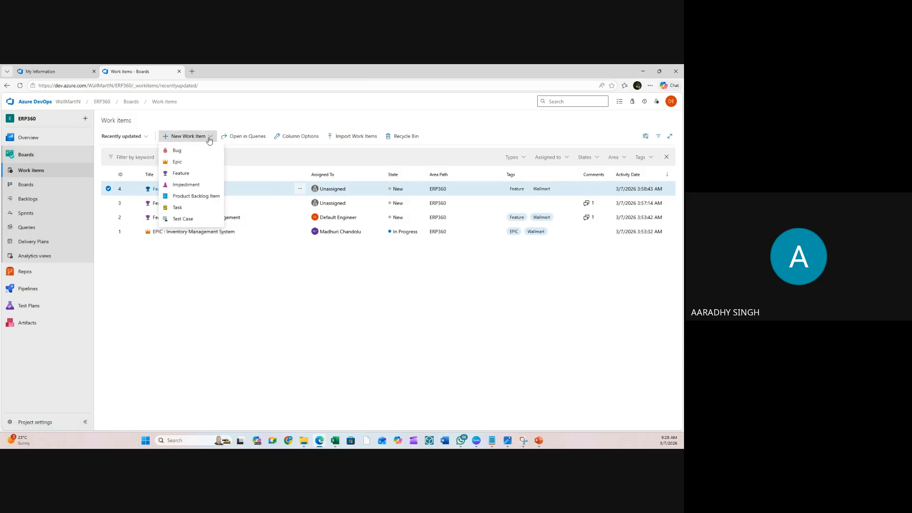
pyautogui.click(181, 173)
pyautogui.click(328, 191)
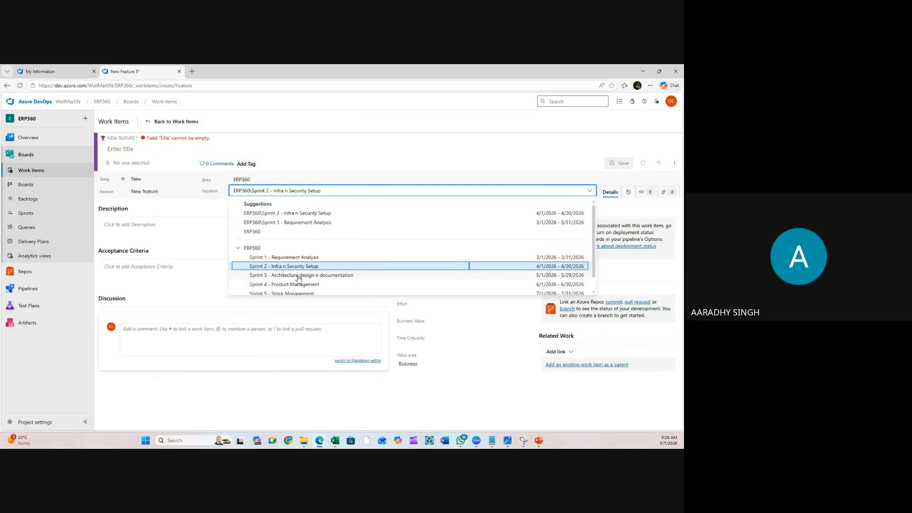
pyautogui.click(299, 276)
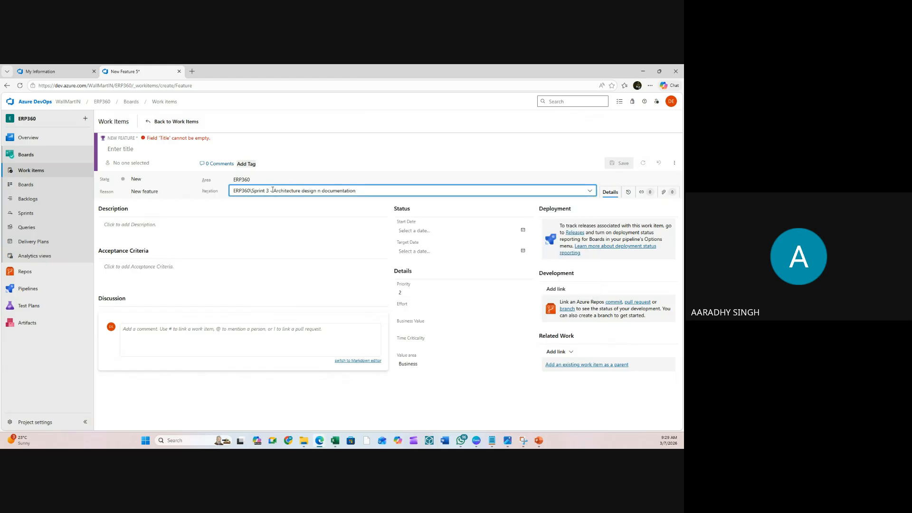
pyautogui.moveTo(274, 191); pyautogui.dragTo(378, 183)
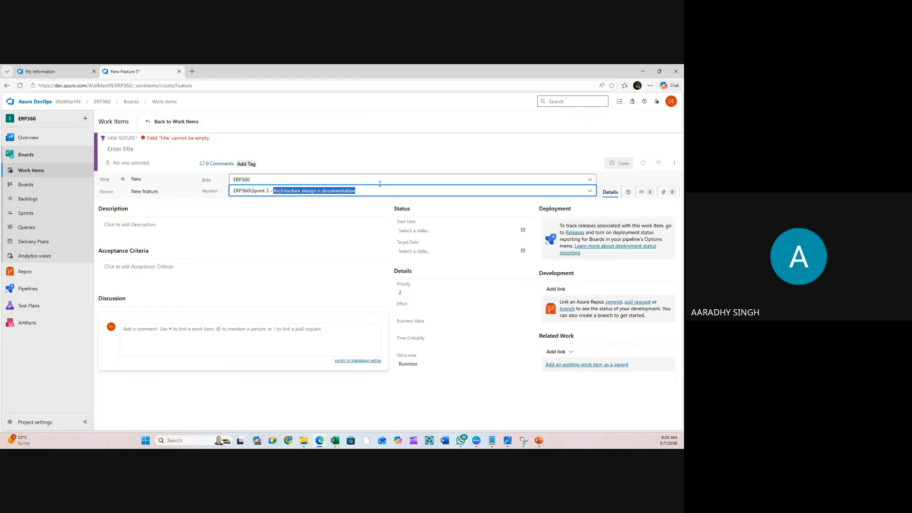
pyautogui.hotkey('ctrl', 'c')
# - Title it 'Feature 3: Architecture design n documentation', pasting the sprint name
pyautogui.click(148, 150)
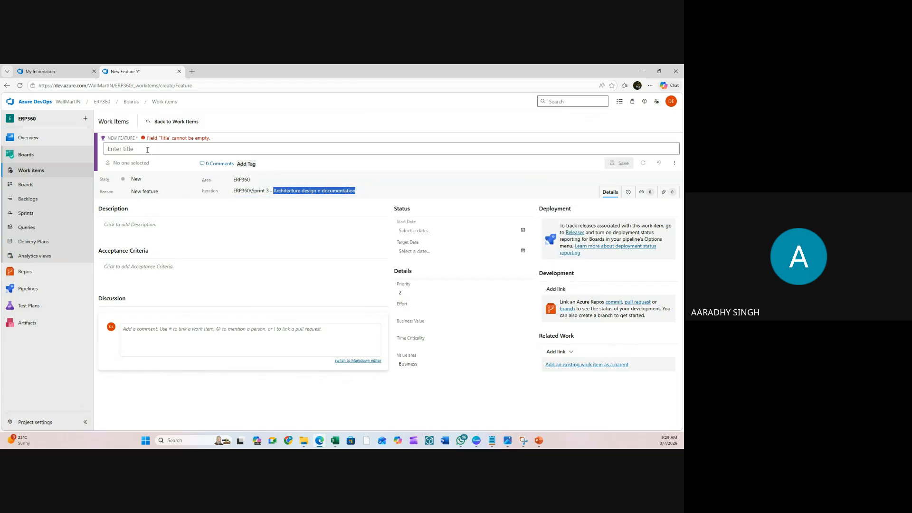
pyautogui.click(147, 149)
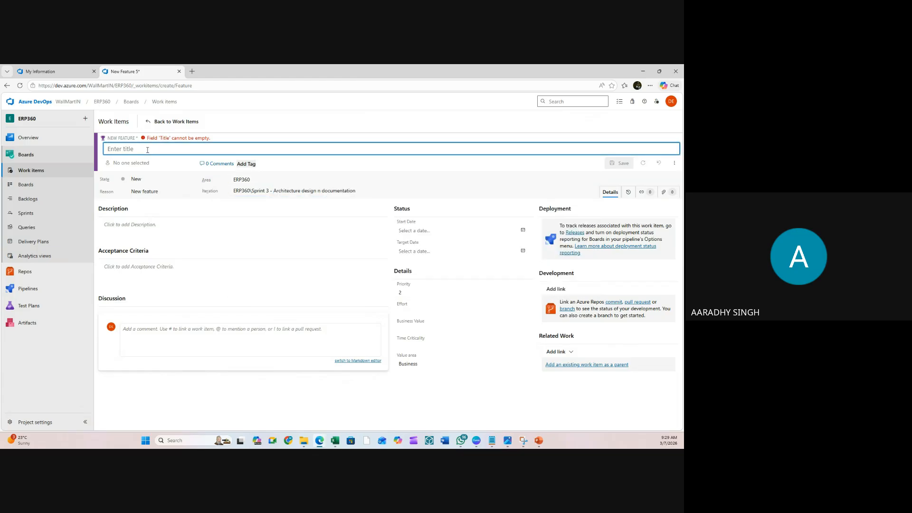
pyautogui.write('FEa')
pyautogui.press('BackSpace')
pyautogui.write('FE')
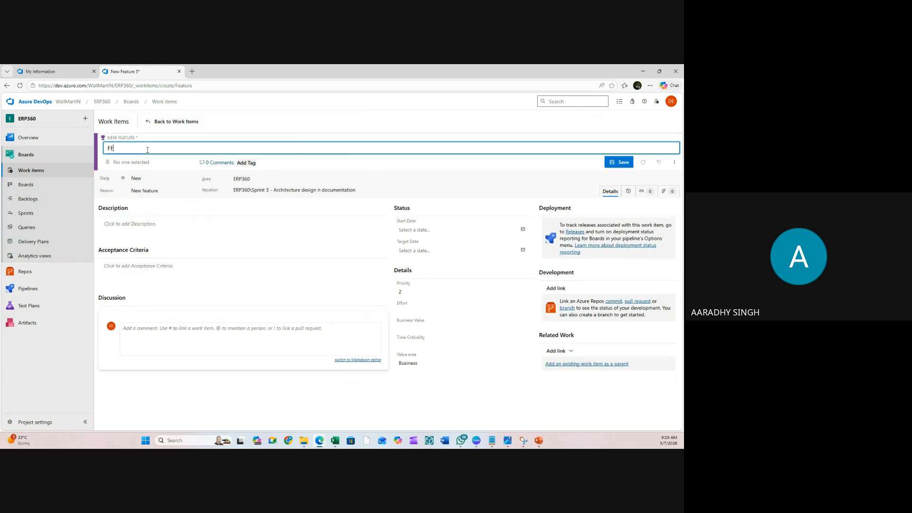
pyautogui.write('ature 3:')
pyautogui.hotkey('ctrl', 'v')
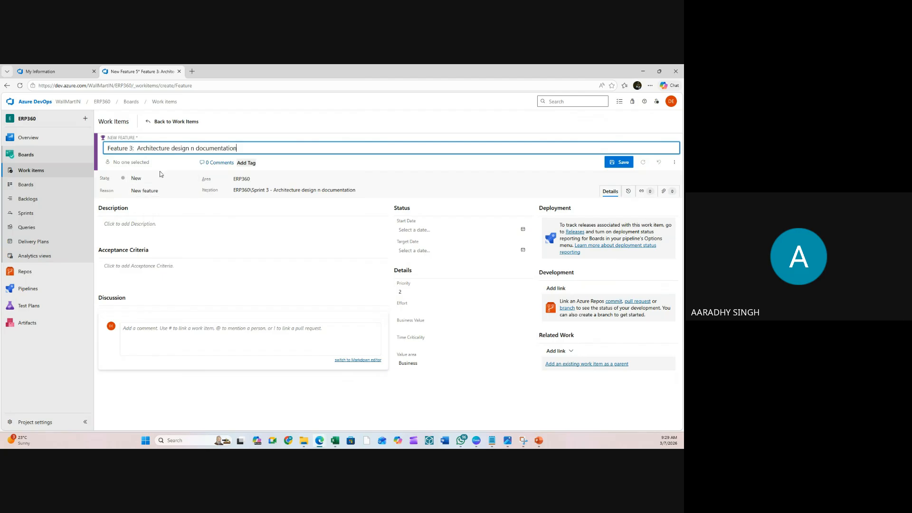
# - Assign the feature to the listed team member
pyautogui.click(138, 162)
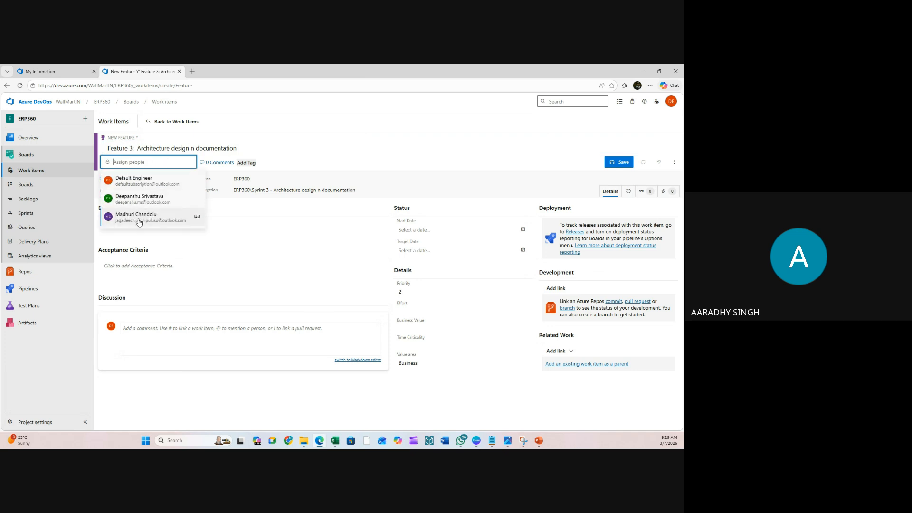
pyautogui.click(143, 219)
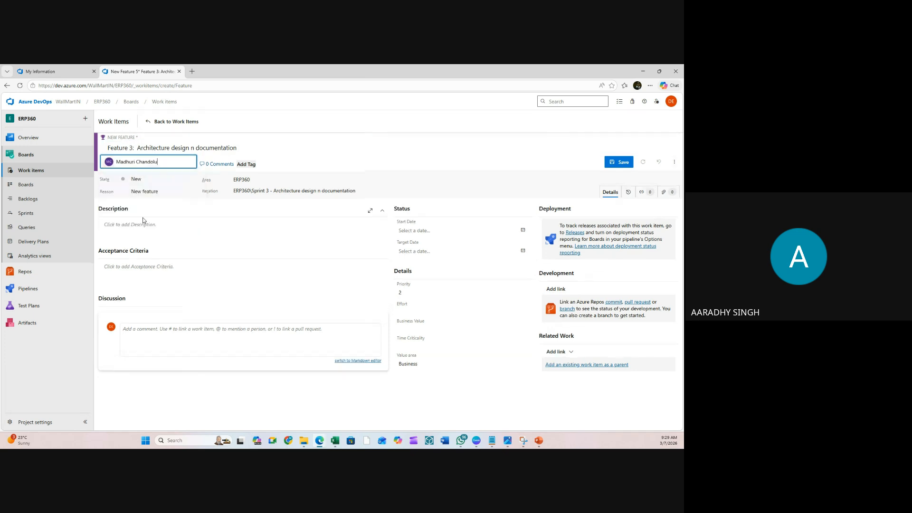
pyautogui.click(179, 163)
pyautogui.hotkey('ctrl', 'a')
pyautogui.press('BackSpace')
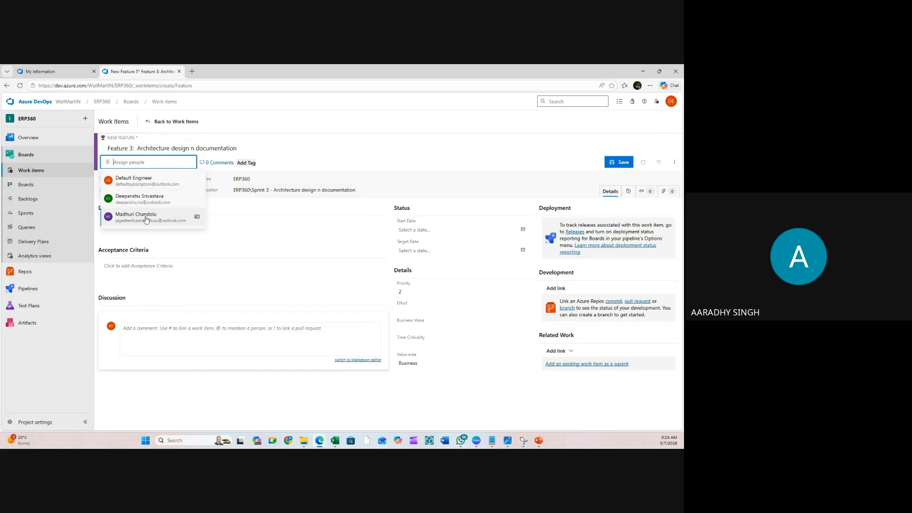
pyautogui.click(190, 215)
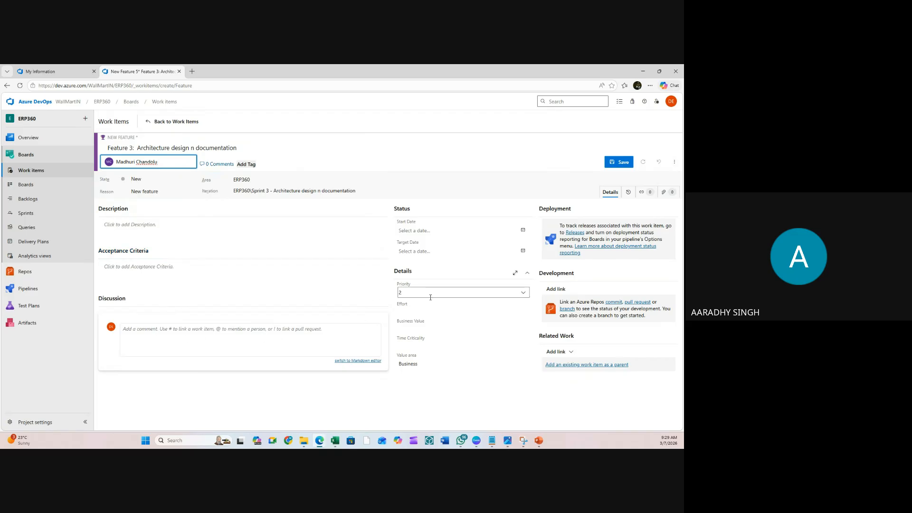
# - Enter Effort 528 and Business Value 42240, checking the spreadsheet figures
pyautogui.click(427, 312)
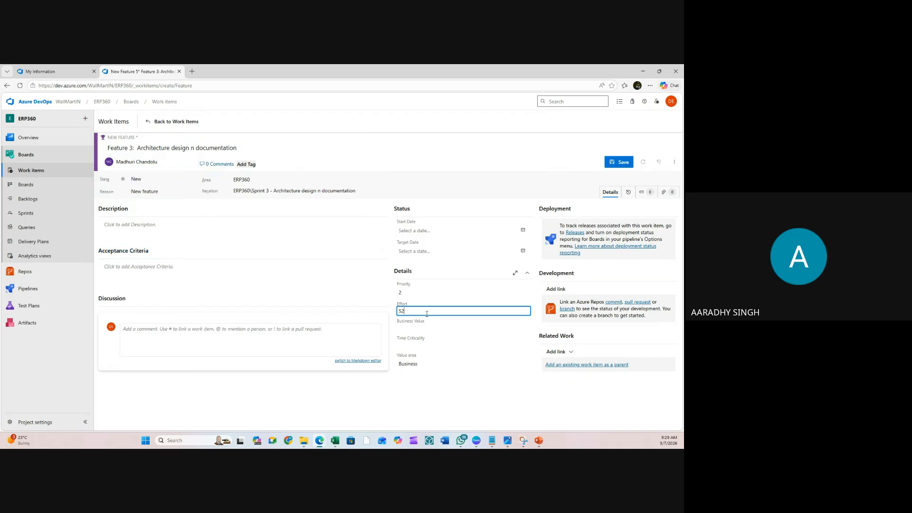
pyautogui.click(418, 328)
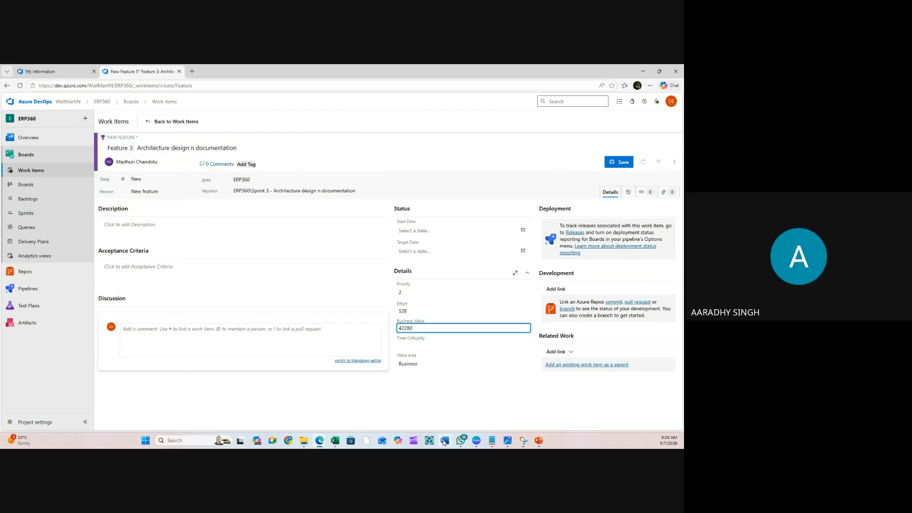
pyautogui.click(335, 440)
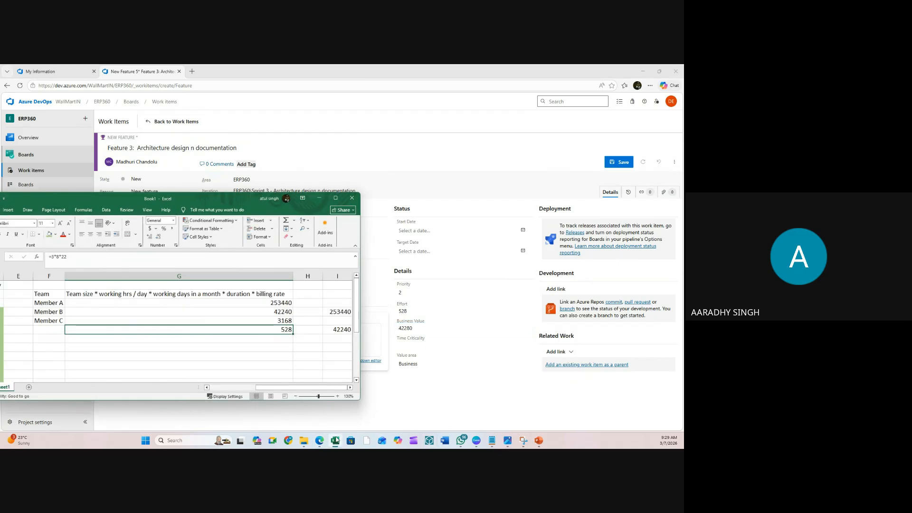
pyautogui.click(335, 441)
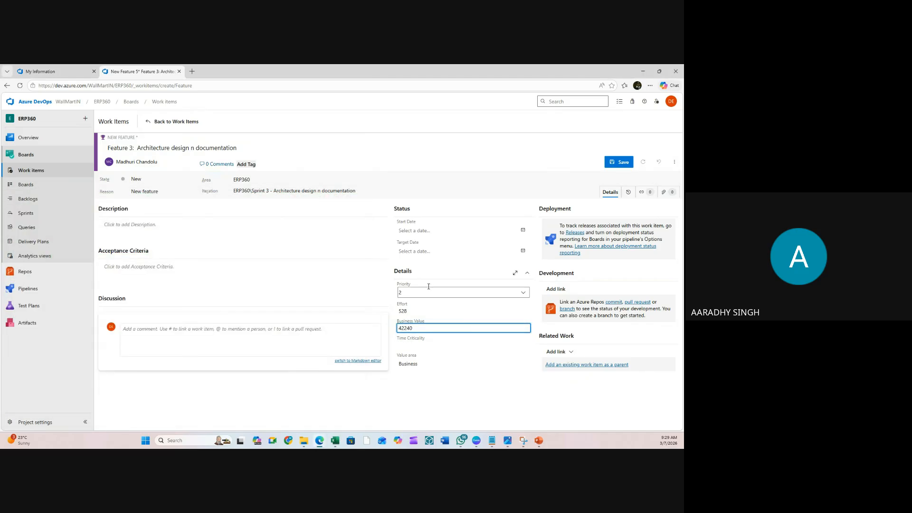
# - Set Start Date to 5/1/2026 and Target Date to 5/29/2026
pyautogui.click(522, 231)
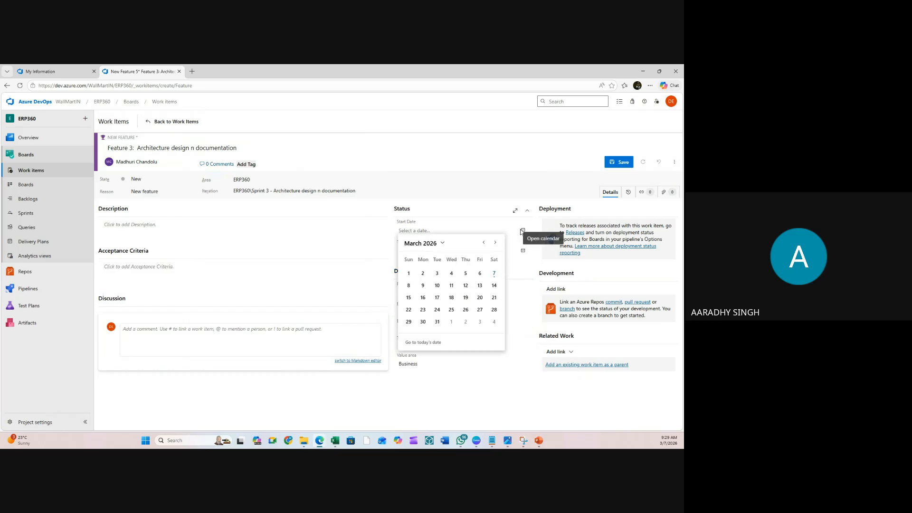
pyautogui.click(492, 244)
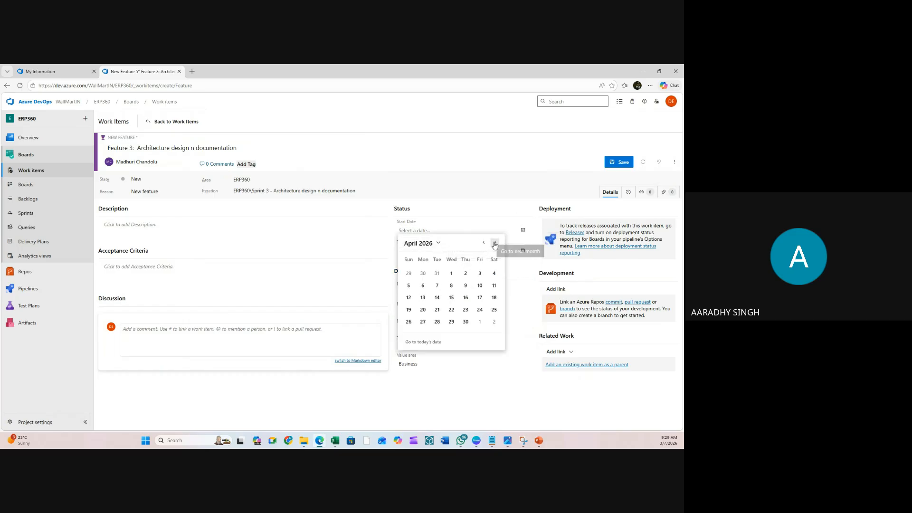
pyautogui.click(492, 244)
pyautogui.click(479, 274)
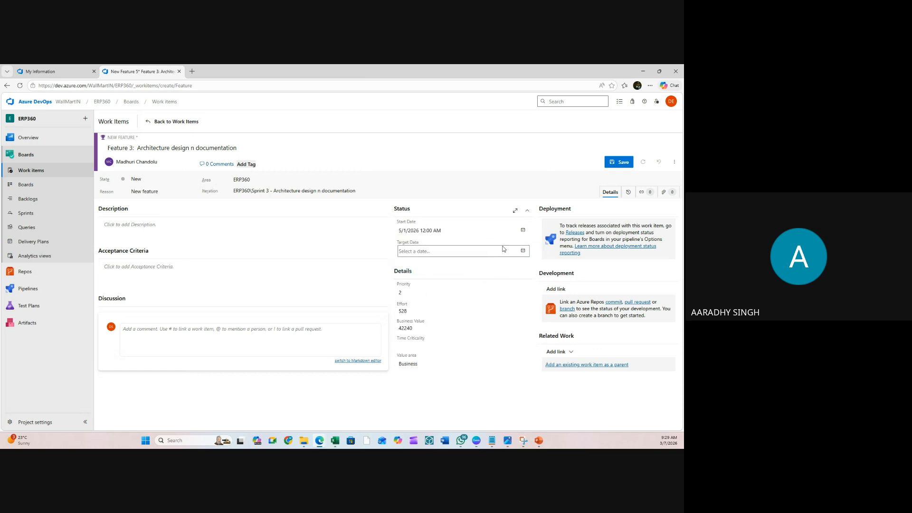
pyautogui.click(523, 252)
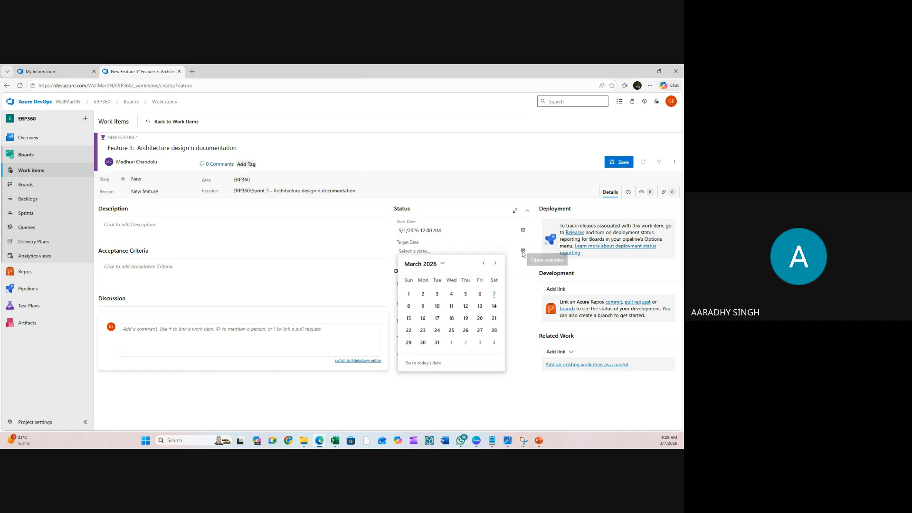
pyautogui.click(495, 264)
pyautogui.click(495, 264)
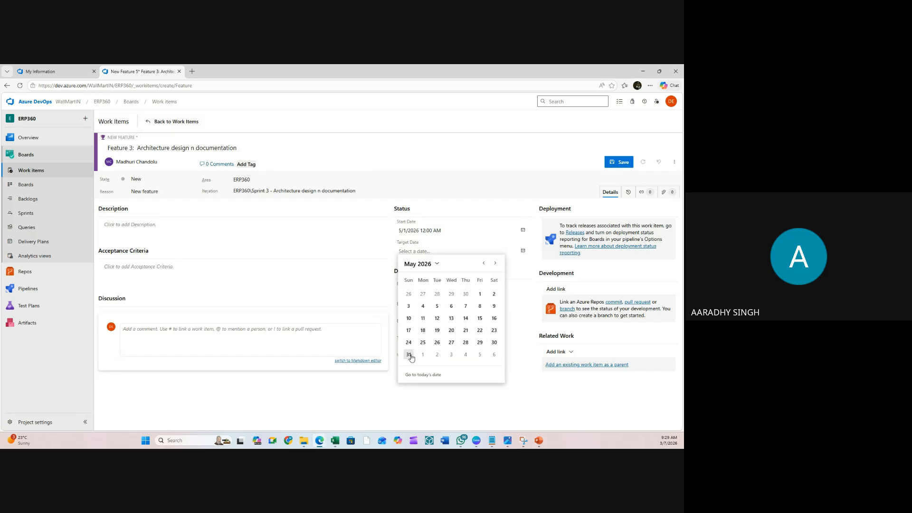
pyautogui.click(480, 342)
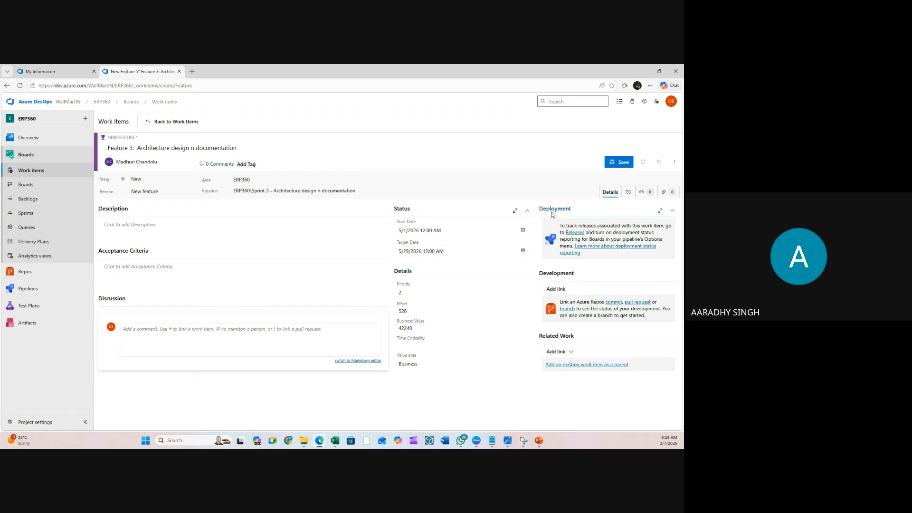
# - Save the feature as work item 5, keep its Sprint 3 iteration, and return to Work items
pyautogui.click(623, 164)
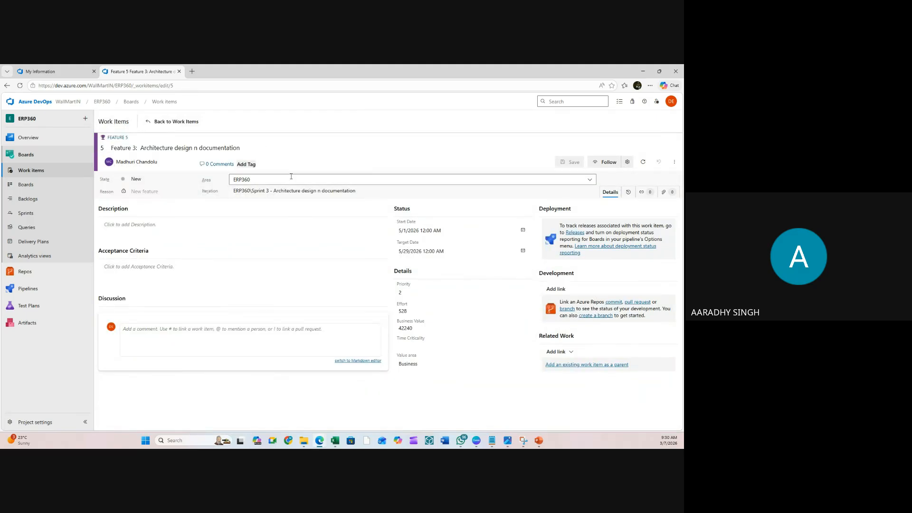
pyautogui.click(283, 192)
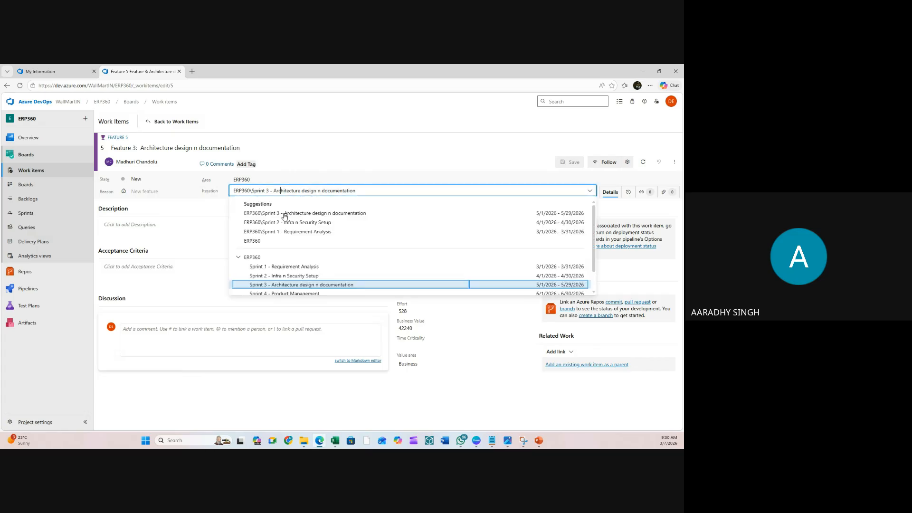
pyautogui.scroll(-1, 300, 284)
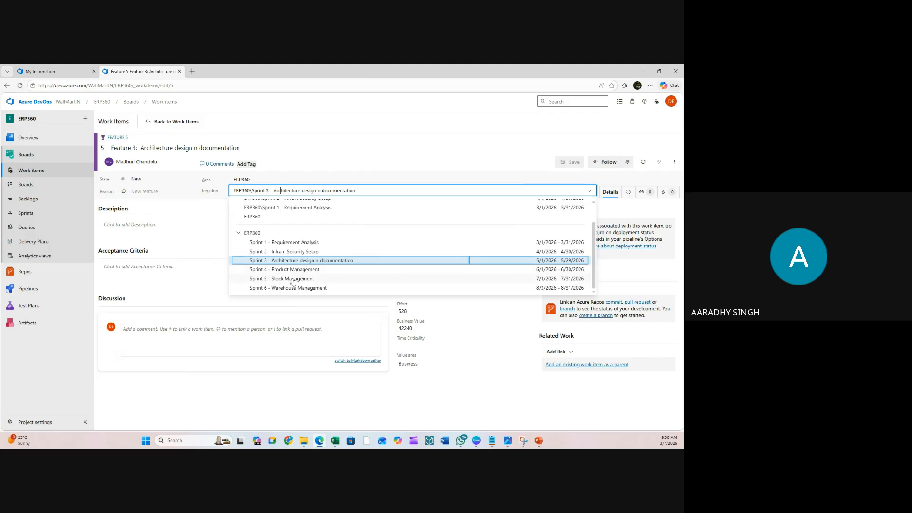
pyautogui.click(34, 159)
pyautogui.click(37, 172)
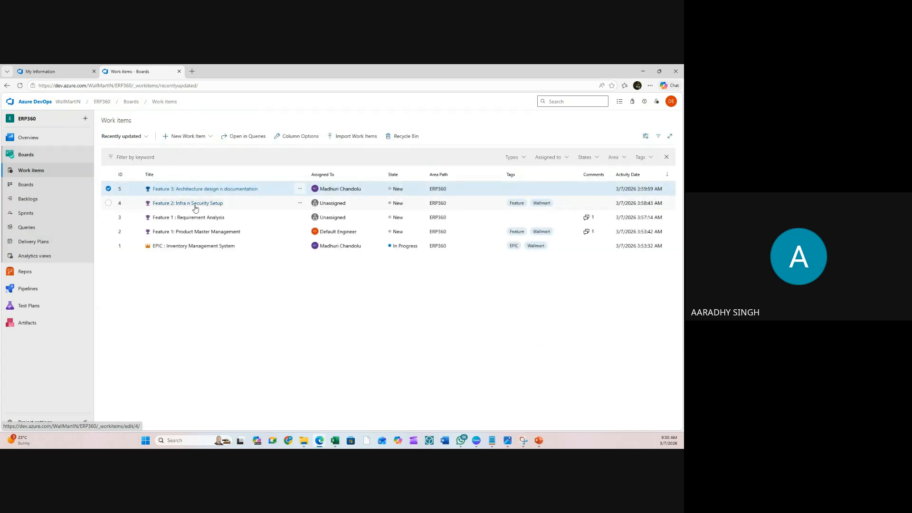
# - Rename work item 2 to 'Feature 4: Product Management' and save it
pyautogui.click(215, 233)
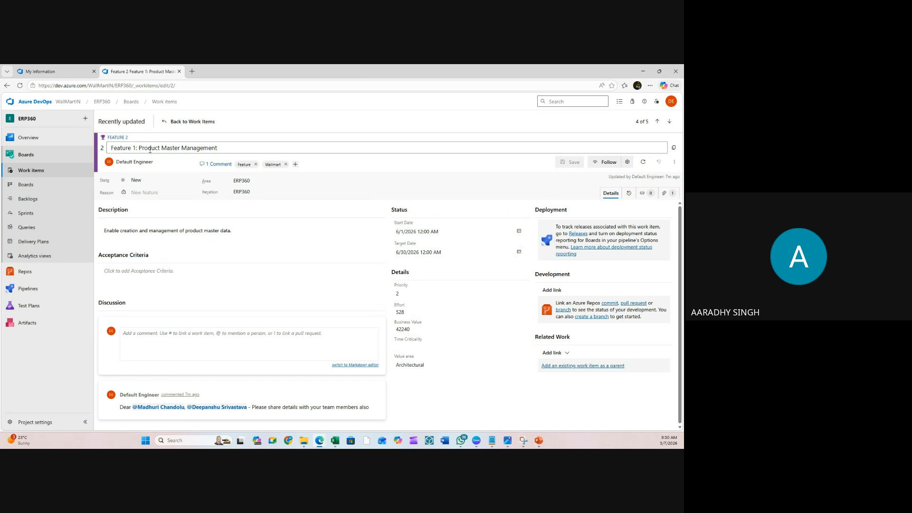
pyautogui.doubleClick(173, 149)
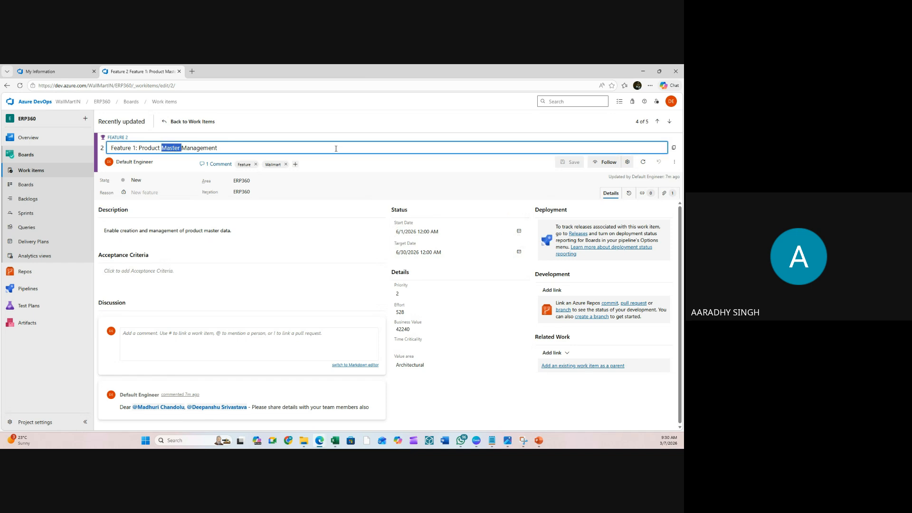
pyautogui.press('BackSpace')
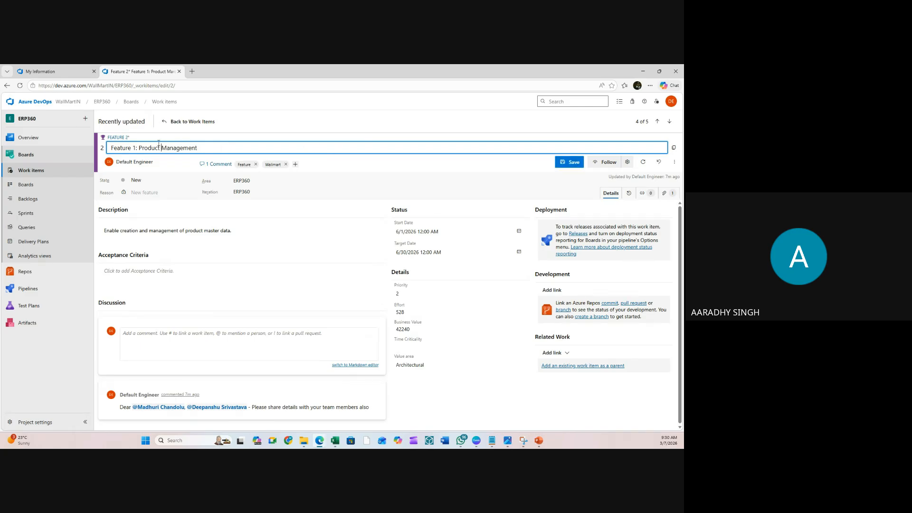
pyautogui.doubleClick(135, 148)
pyautogui.write('4')
pyautogui.click(571, 163)
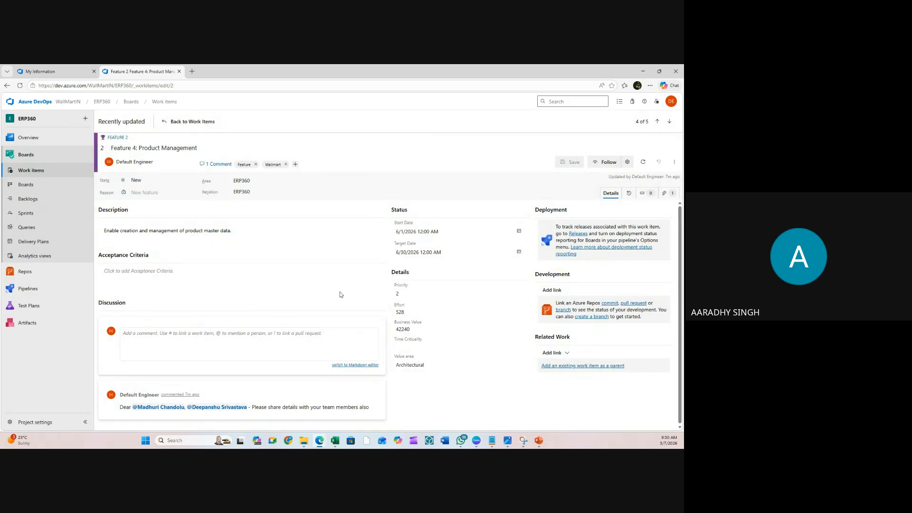
pyautogui.click(23, 172)
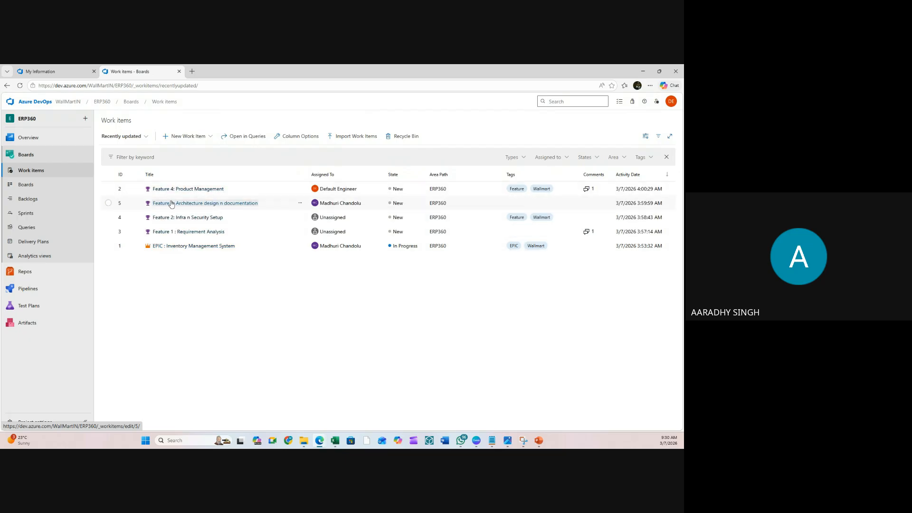
# - Look at the EPIC : Inventory Management System item, then return to the list
pyautogui.click(179, 246)
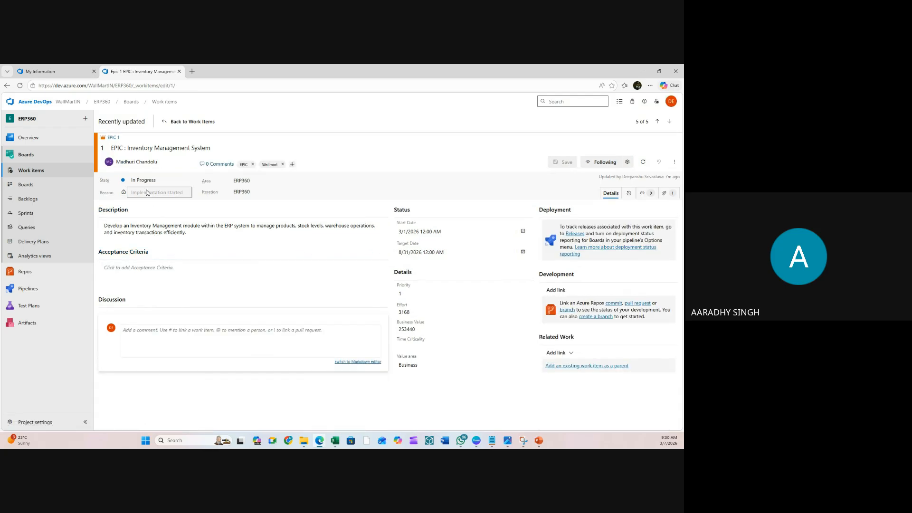
pyautogui.click(166, 122)
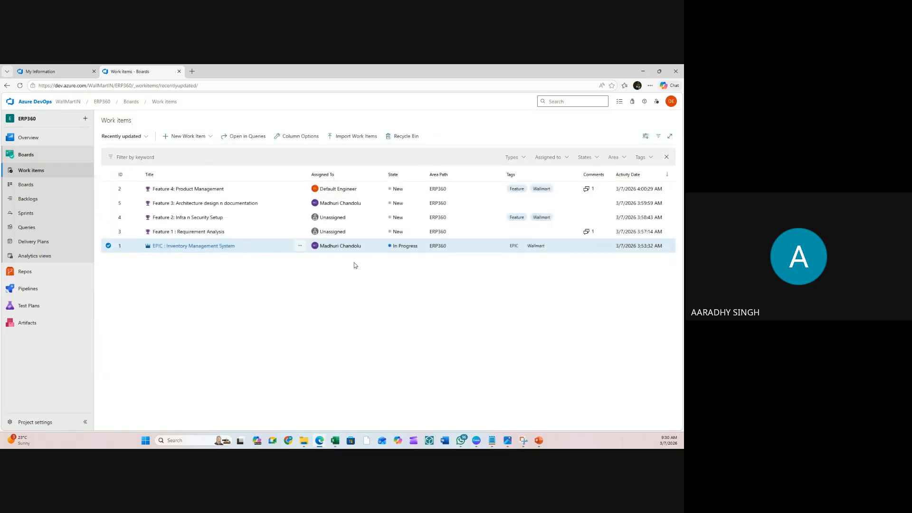
pyautogui.click(335, 285)
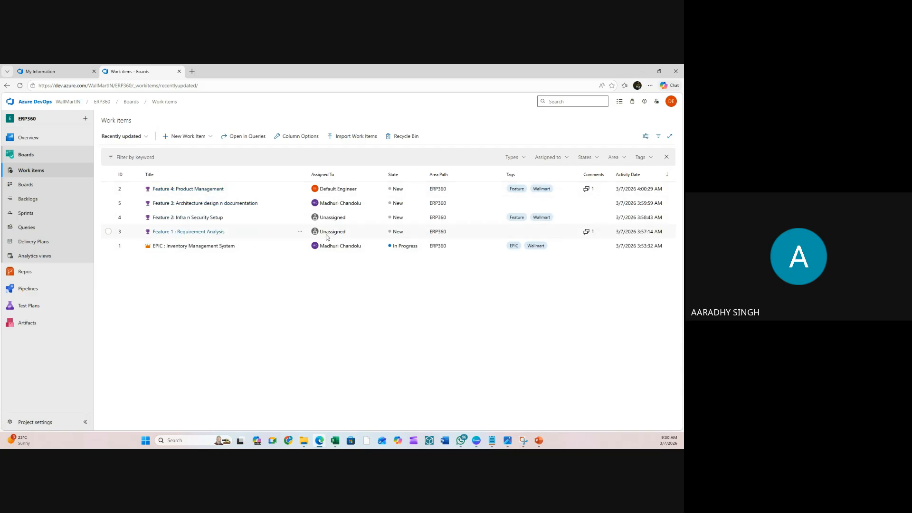
# - Assign owners to Feature 2: Infra n Security Setup and Feature 1, saving each
pyautogui.click(196, 218)
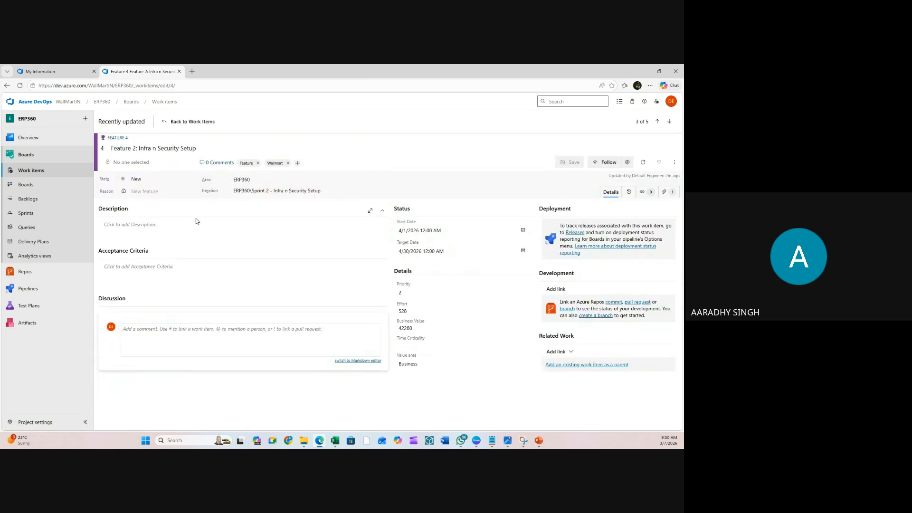
pyautogui.click(184, 163)
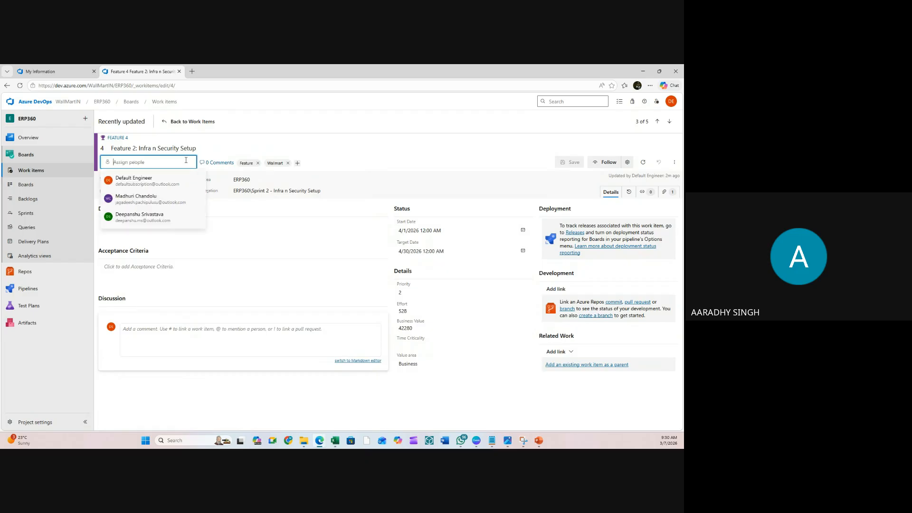
pyautogui.click(137, 182)
pyautogui.click(572, 162)
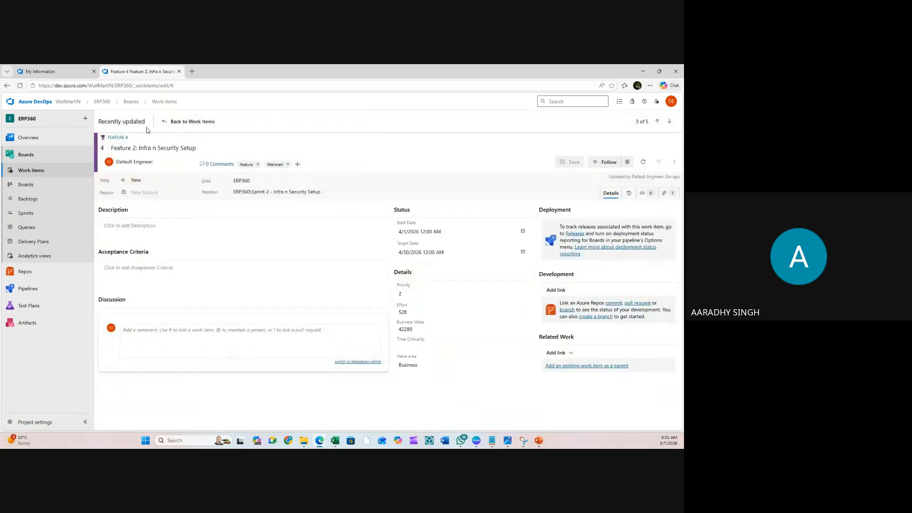
pyautogui.click(189, 122)
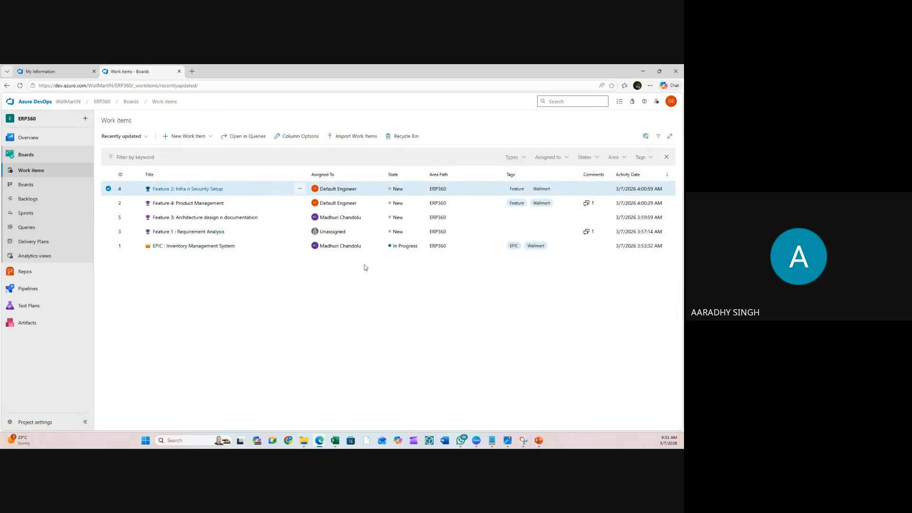
pyautogui.click(205, 232)
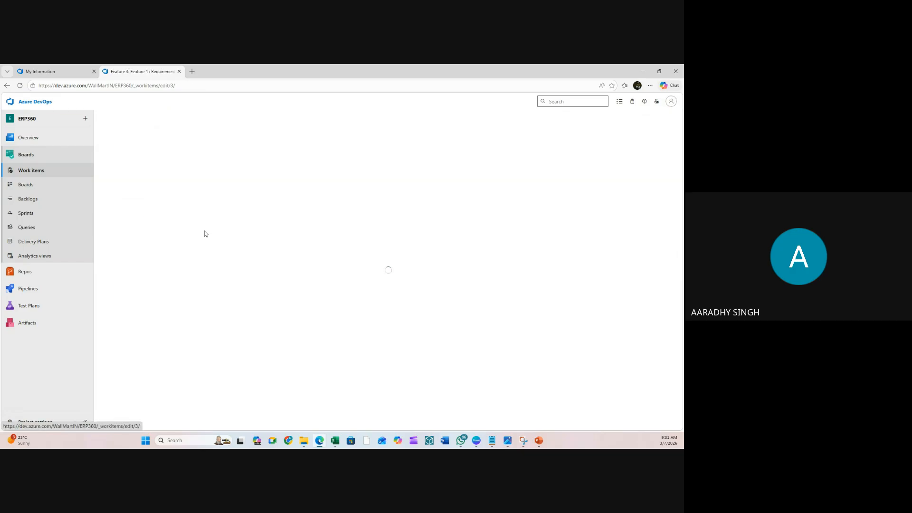
pyautogui.click(166, 163)
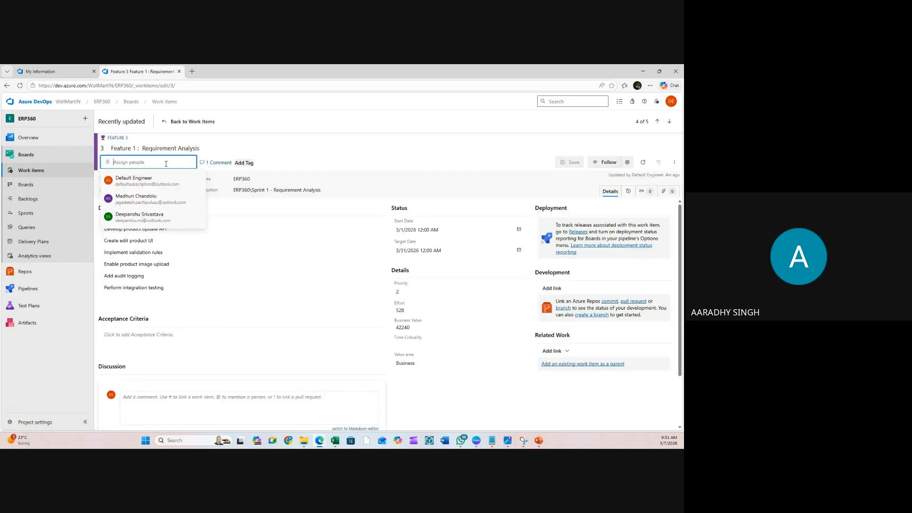
pyautogui.click(145, 215)
pyautogui.click(572, 163)
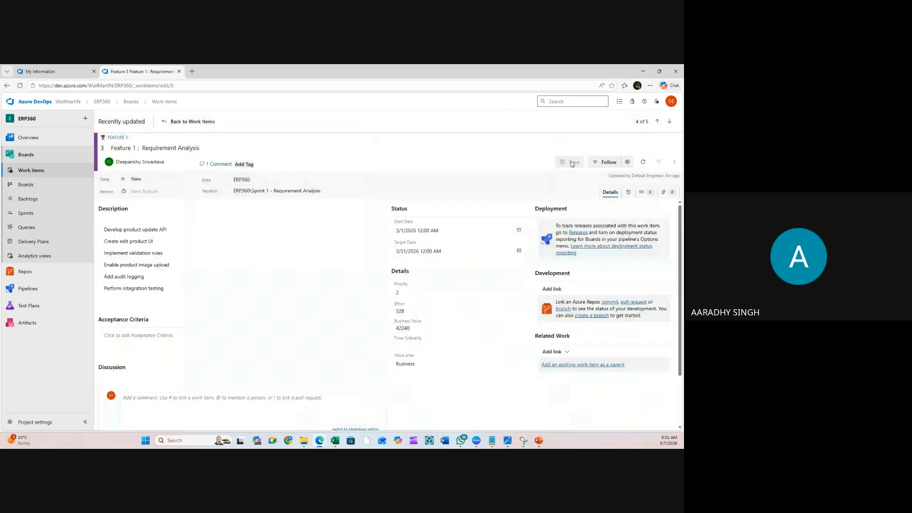
pyautogui.click(190, 122)
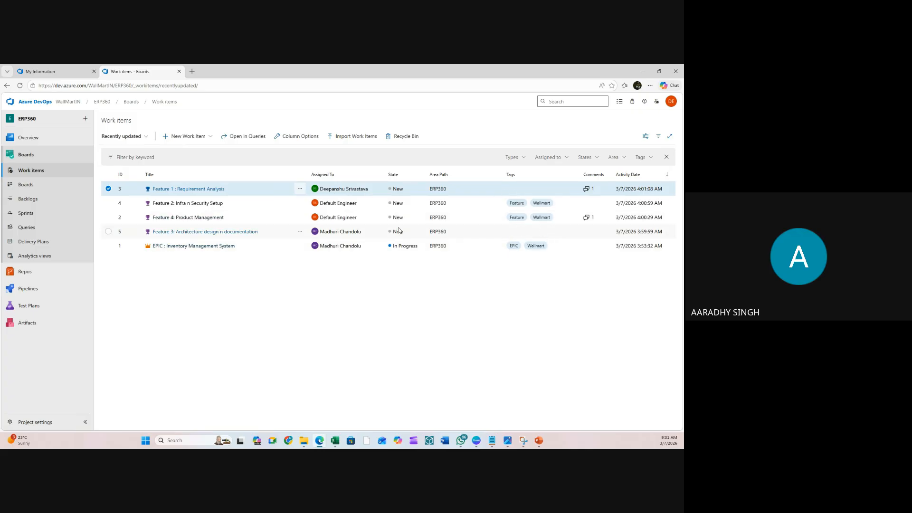
# - Tag Feature 1 : Requirement Analysis with Feature and Wallmart and save it
pyautogui.click(205, 189)
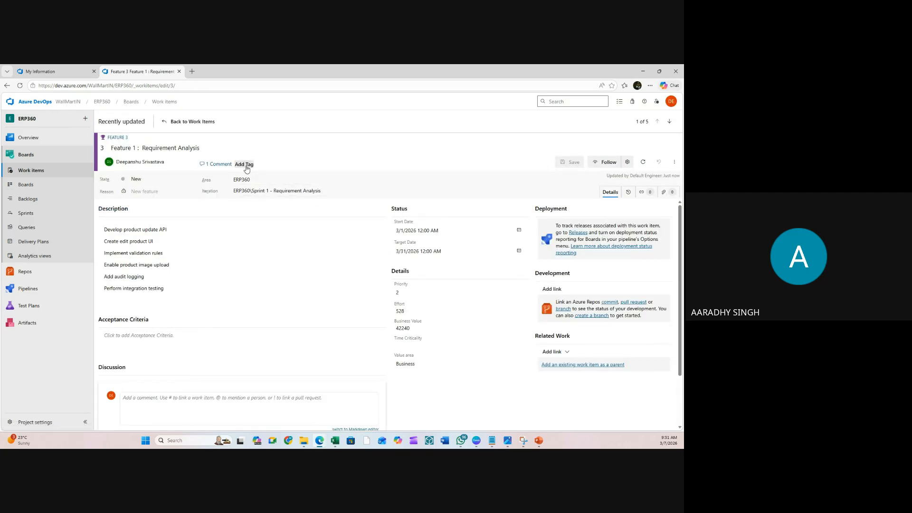
pyautogui.click(245, 165)
pyautogui.click(245, 186)
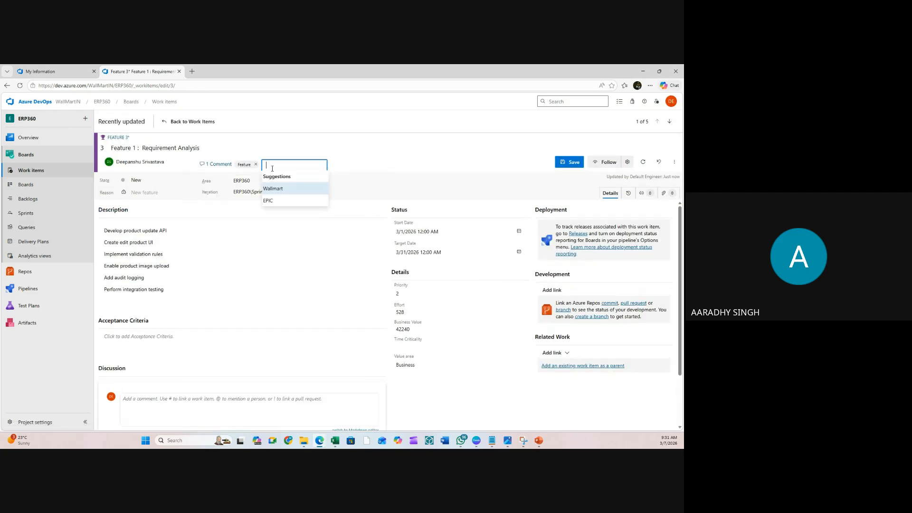
pyautogui.click(282, 194)
pyautogui.click(575, 161)
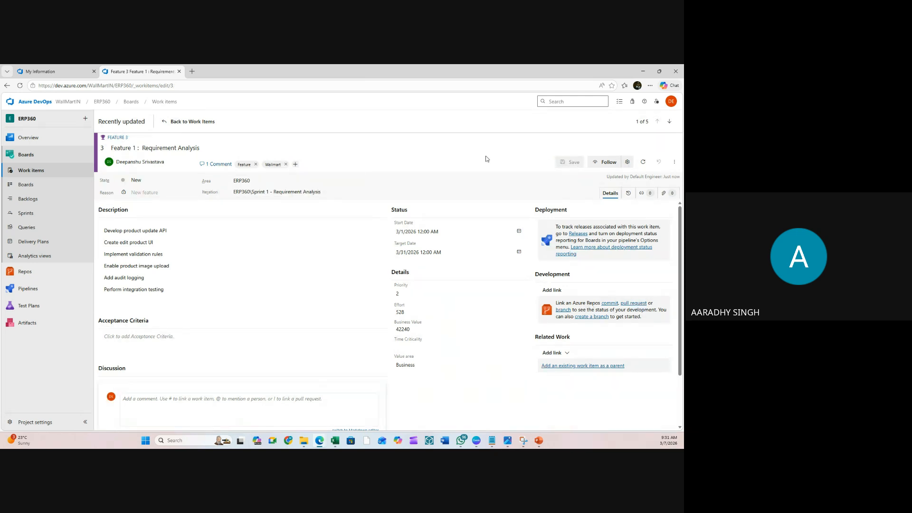
pyautogui.click(193, 122)
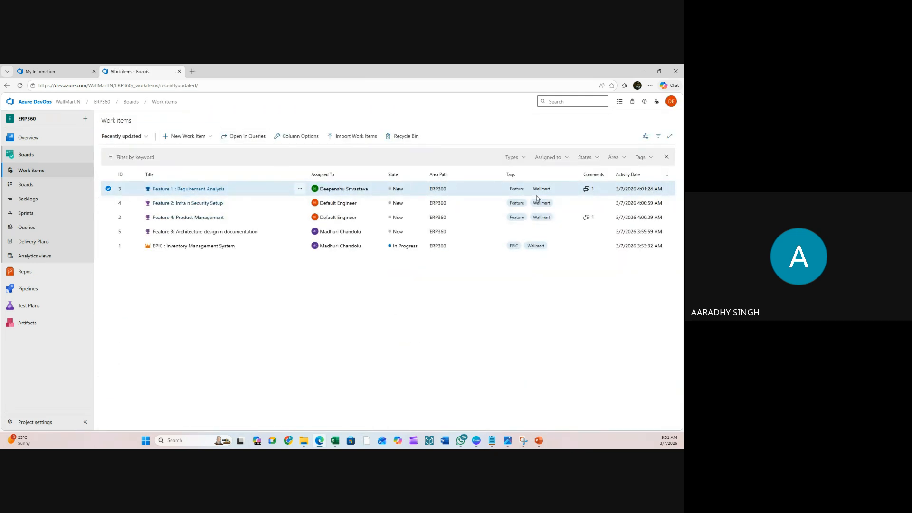
# - Tag Feature 3 with Feature and Wallmart, save it, and follow it
pyautogui.click(171, 232)
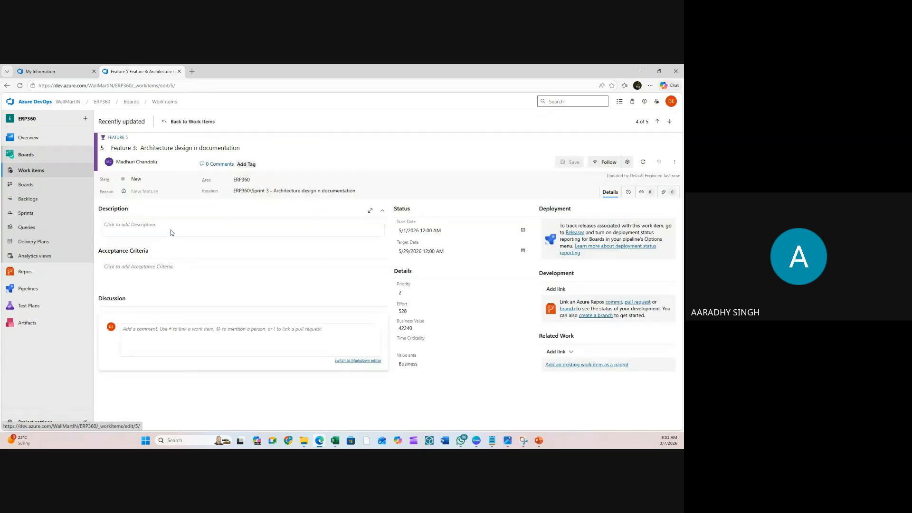
pyautogui.click(246, 164)
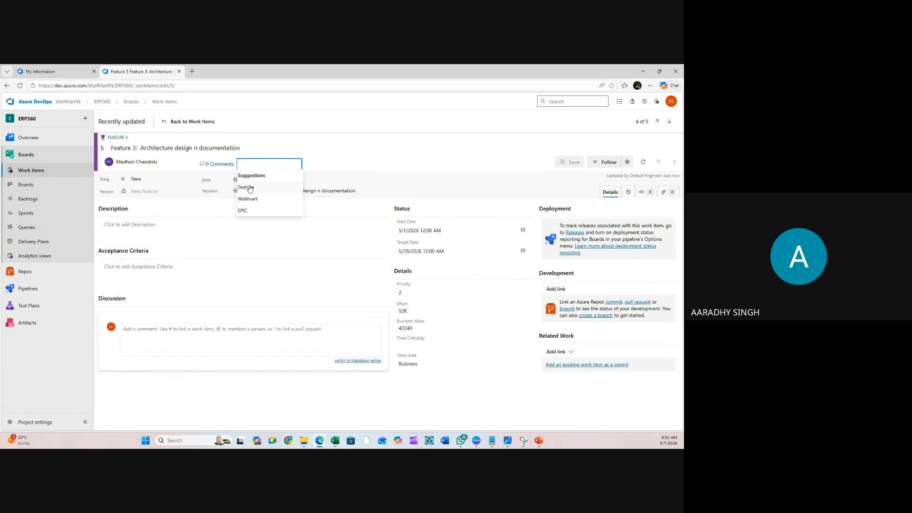
pyautogui.click(249, 188)
pyautogui.click(279, 188)
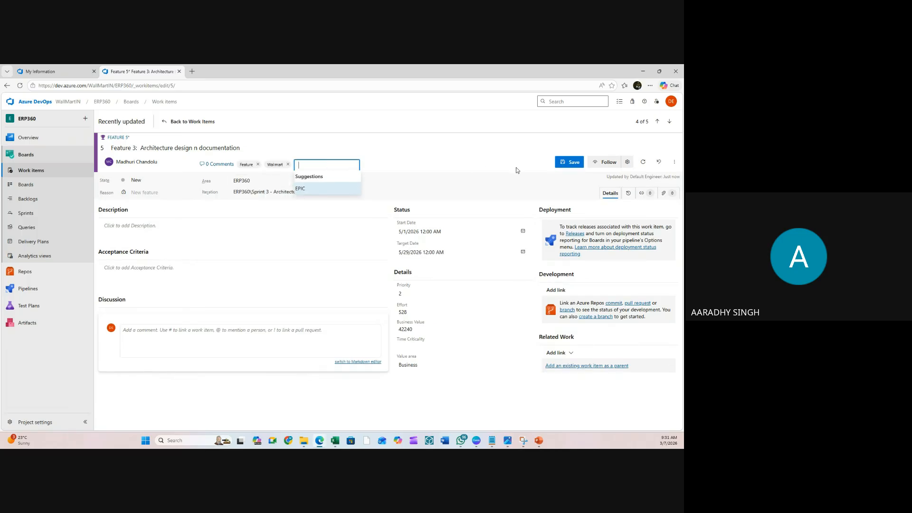
pyautogui.click(570, 163)
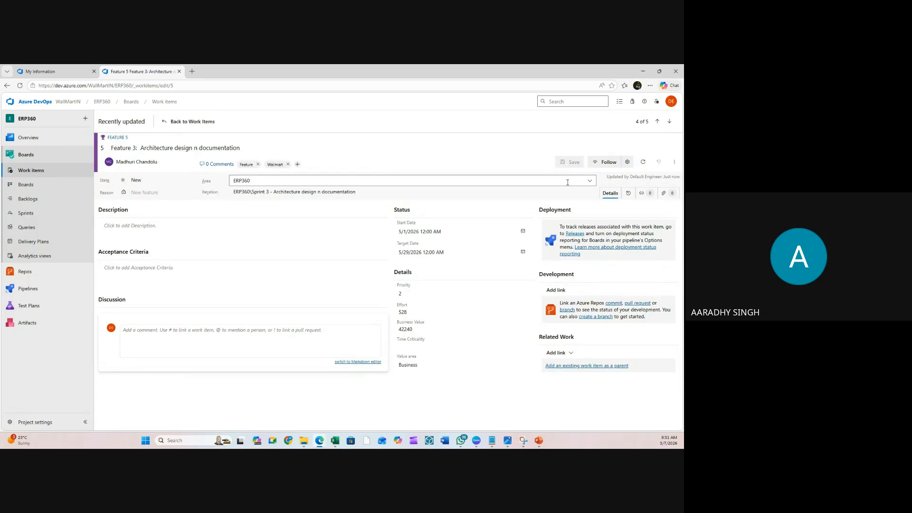
pyautogui.click(607, 164)
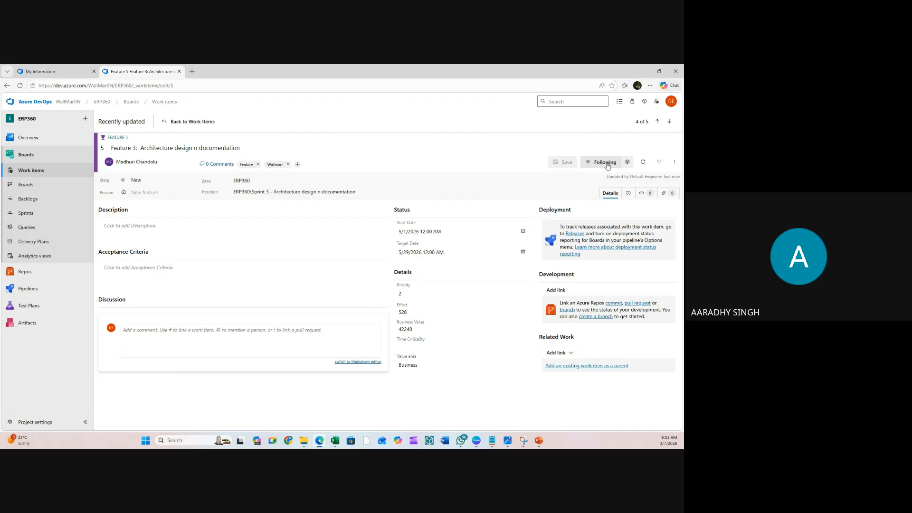
pyautogui.click(48, 172)
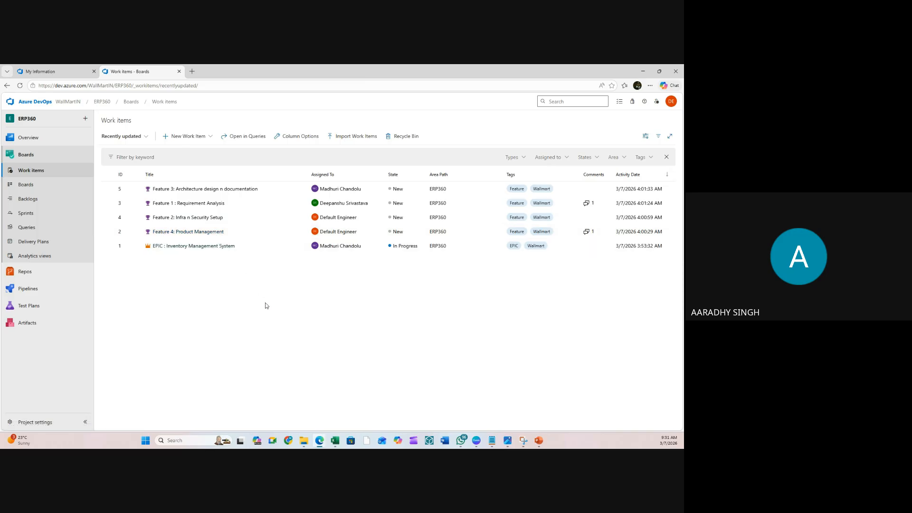
# - Check the features backlog, then open EPIC : Inventory Management System from Work items
pyautogui.click(27, 200)
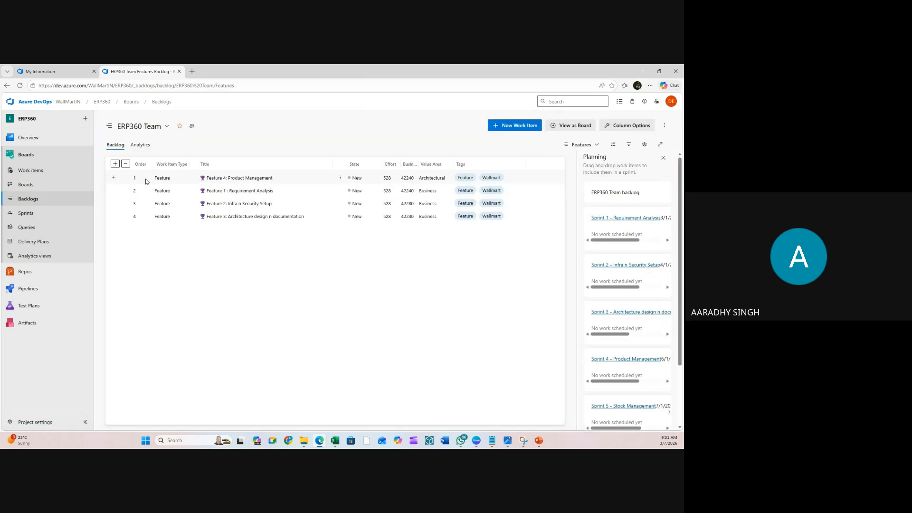
pyautogui.click(36, 172)
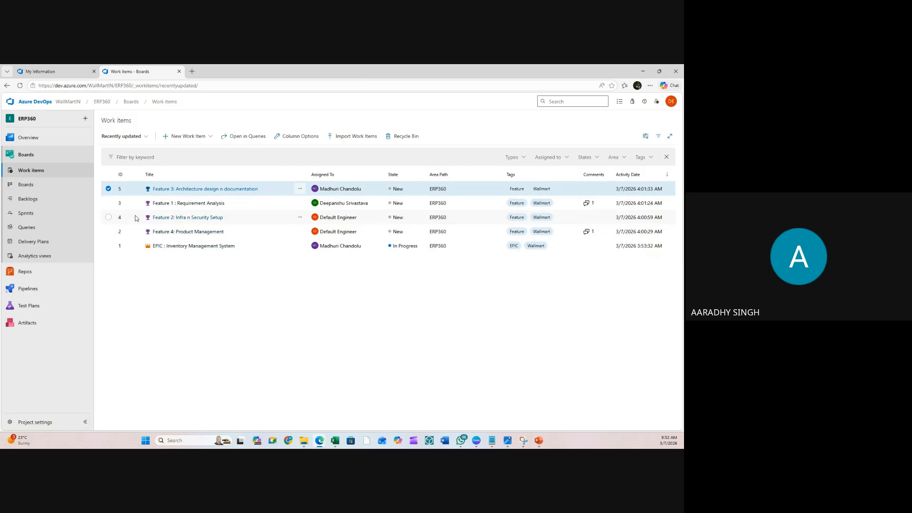
pyautogui.click(174, 247)
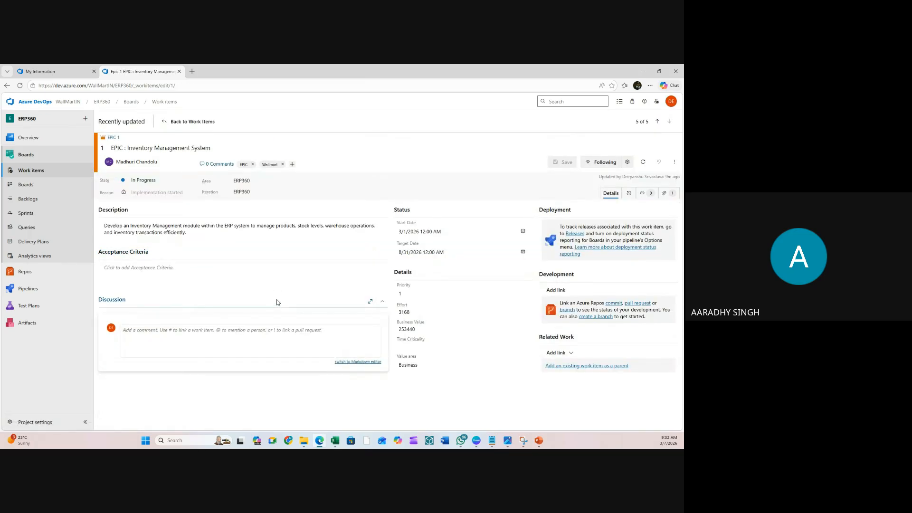
# - Link Features 4, 1, 2 and 3 as Child items of the epic and save it
pyautogui.click(563, 353)
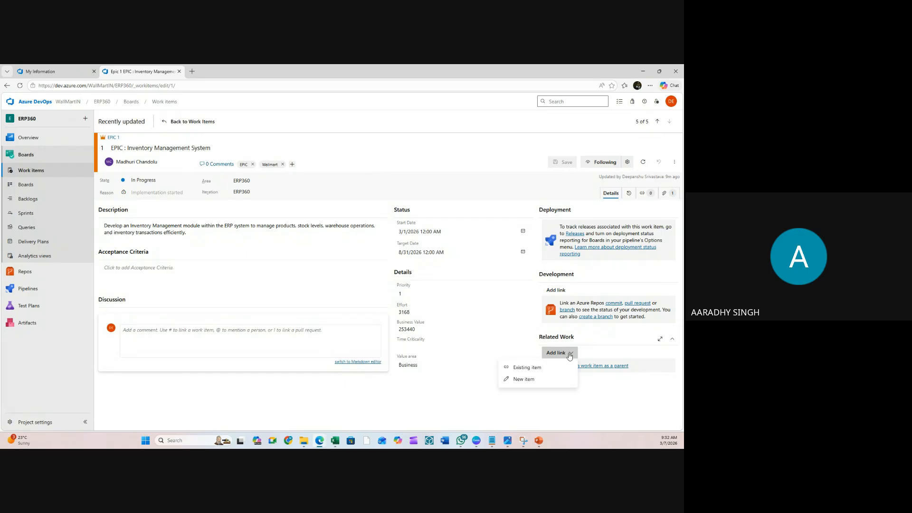
pyautogui.click(548, 368)
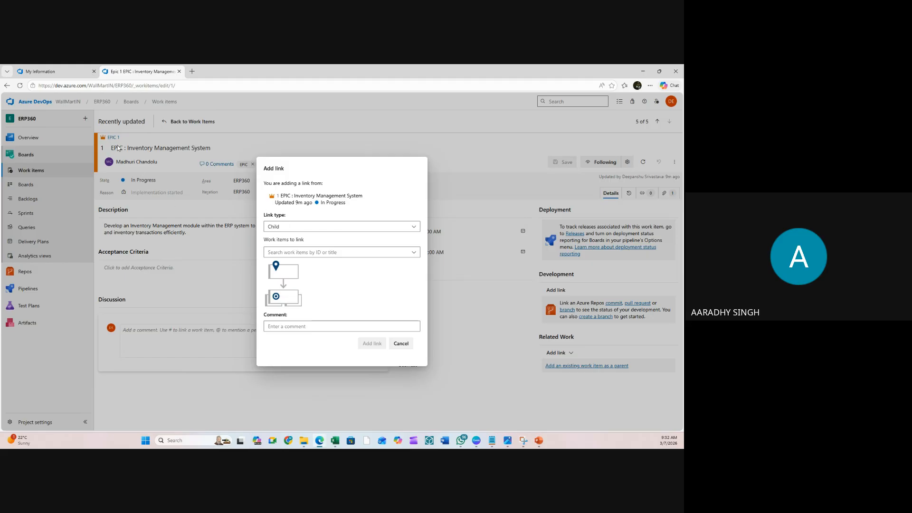
pyautogui.click(323, 250)
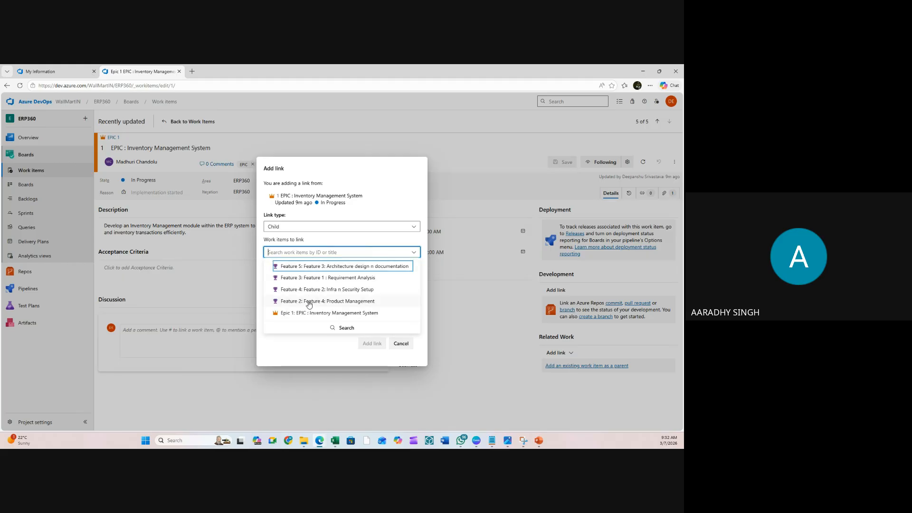
pyautogui.click(308, 300)
pyautogui.click(308, 239)
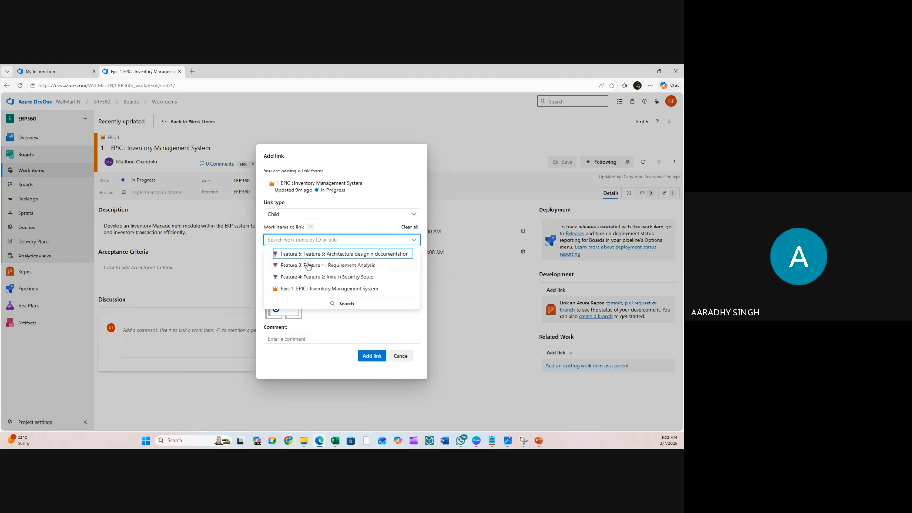
pyautogui.click(307, 266)
pyautogui.click(301, 229)
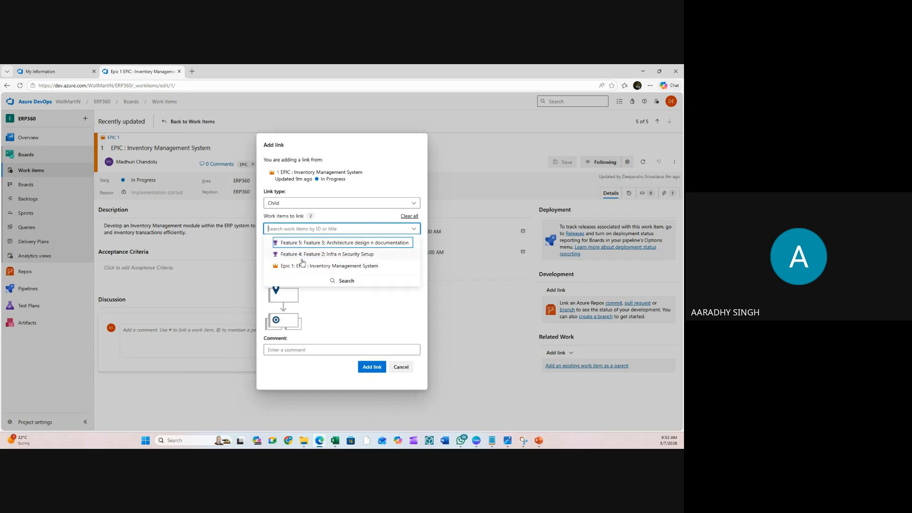
pyautogui.click(303, 262)
pyautogui.click(302, 218)
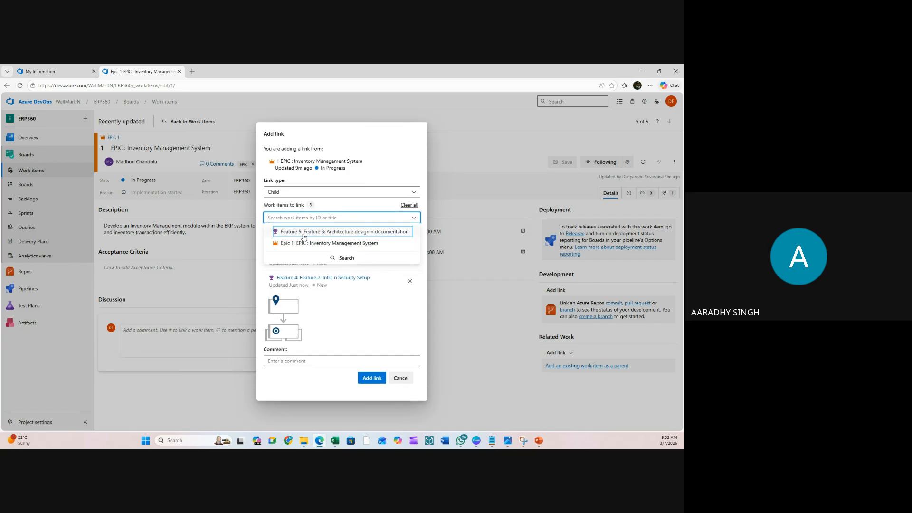
pyautogui.click(302, 232)
pyautogui.click(360, 390)
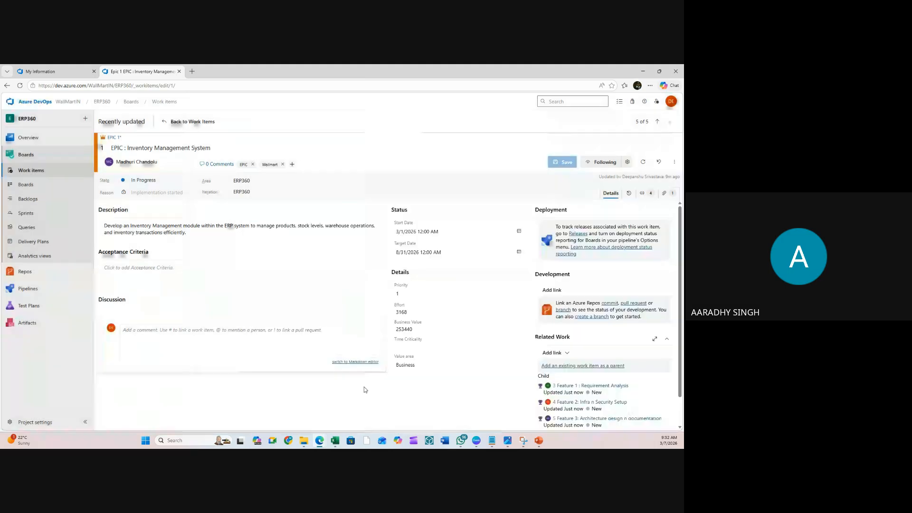
pyautogui.click(567, 163)
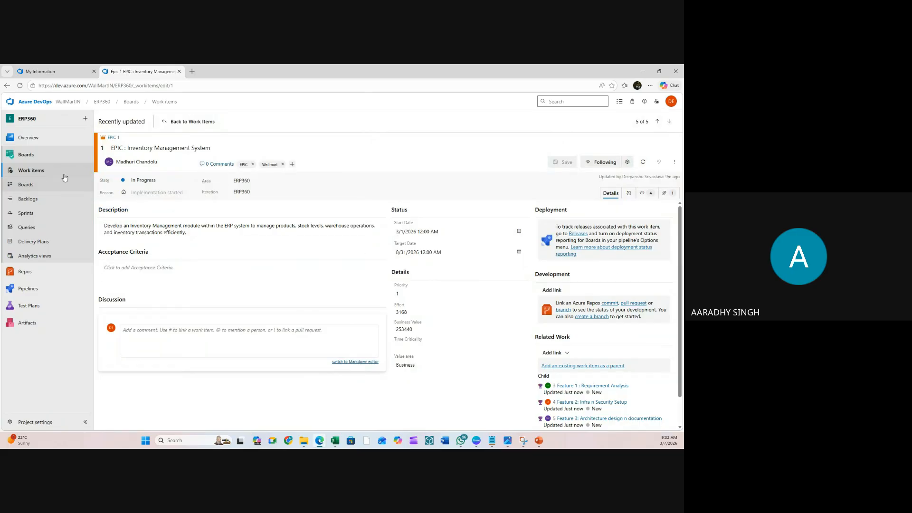
pyautogui.click(31, 170)
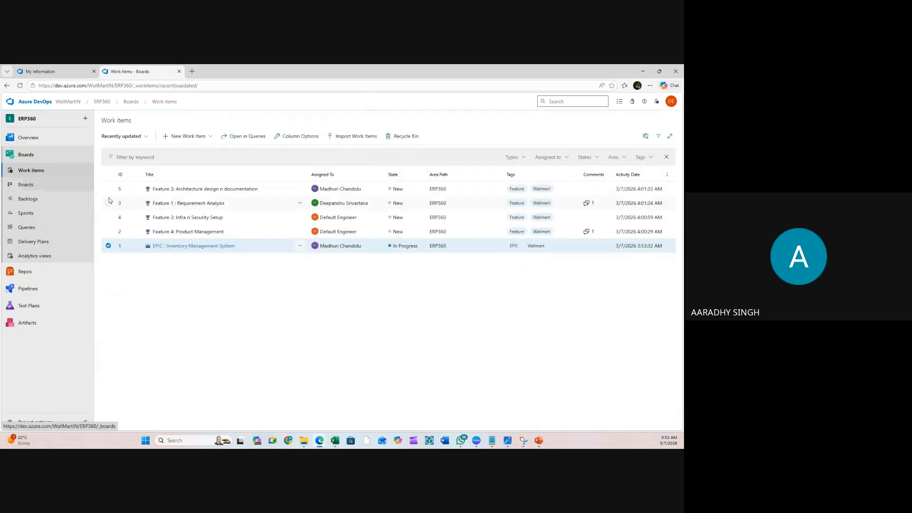
# - Reopen the Inventory Management System epic and scroll to its four child features
pyautogui.click(187, 246)
pyautogui.scroll(-1, 580, 379)
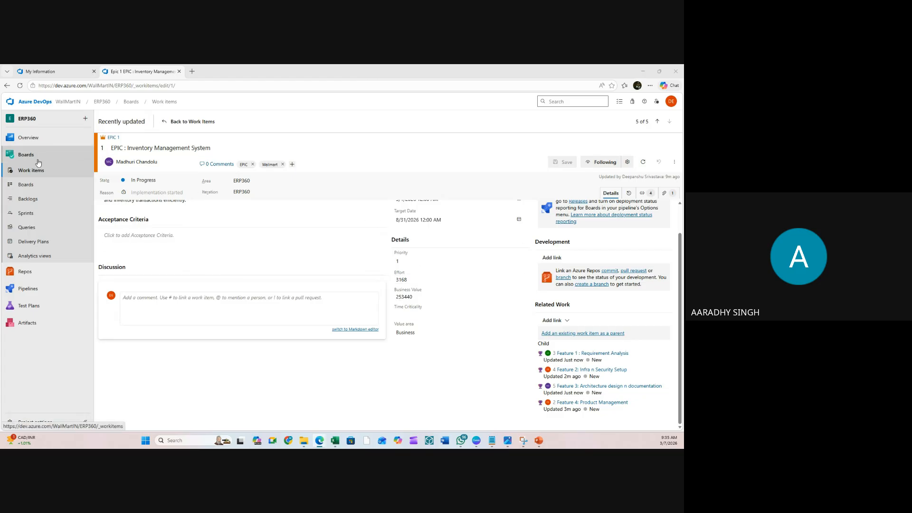
# - On the Features backlog, turn on Parents and Keep hierarchy with filters, leaving Side Pane on Planning
pyautogui.click(26, 199)
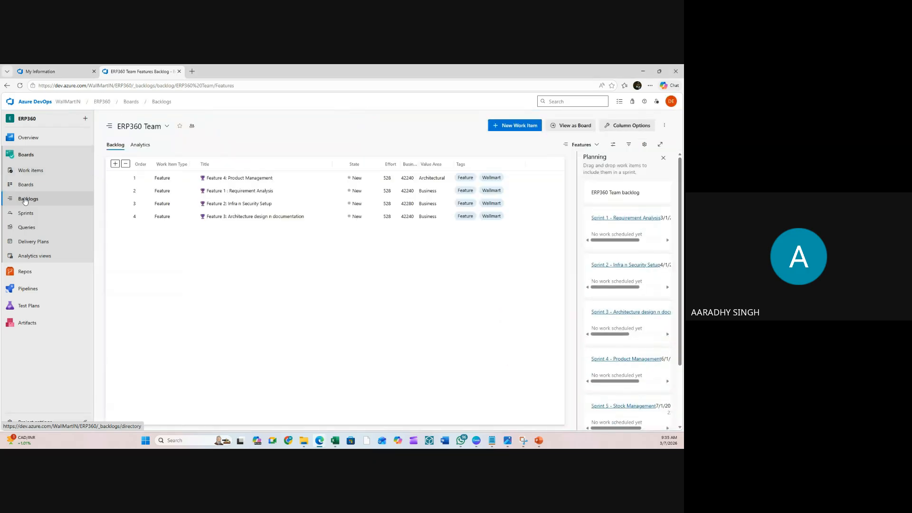
pyautogui.click(590, 146)
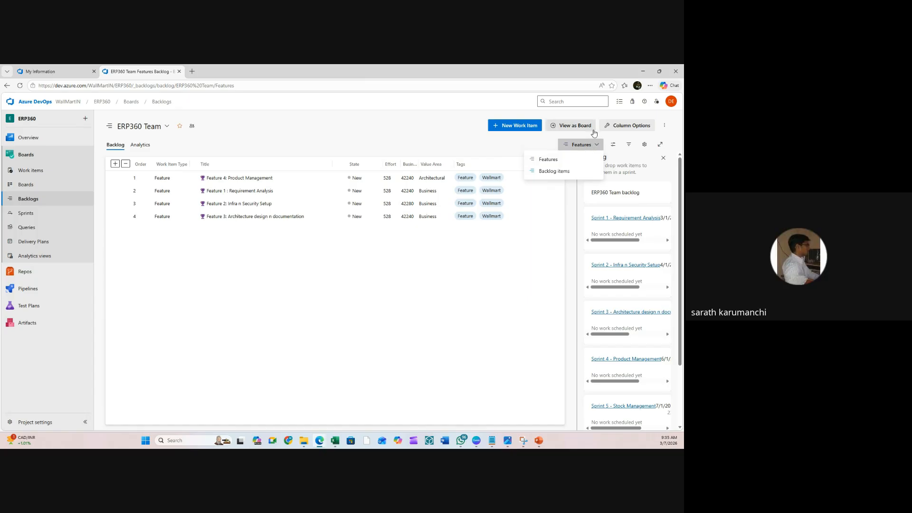
pyautogui.click(613, 145)
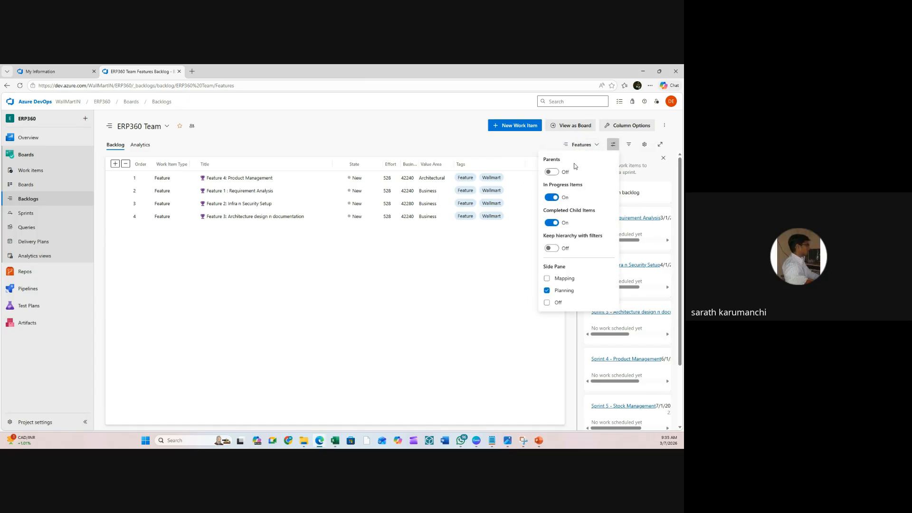
pyautogui.click(551, 171)
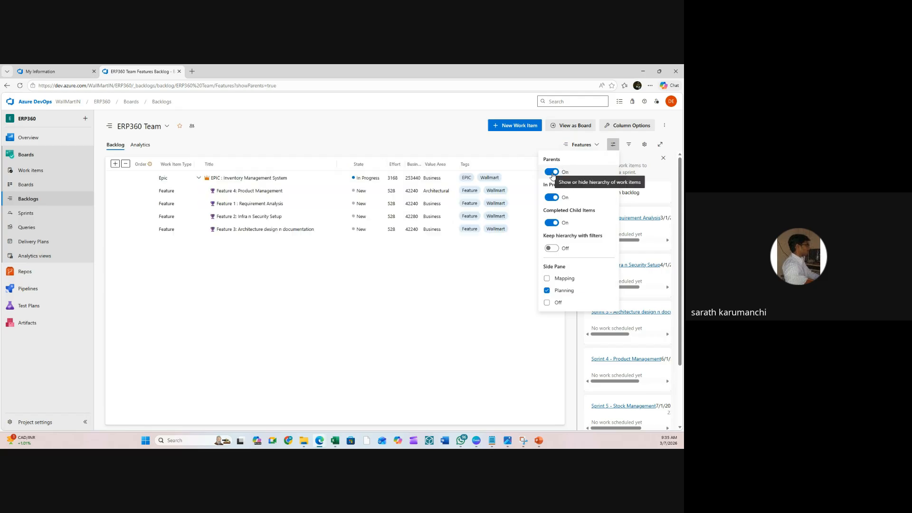
pyautogui.click(552, 248)
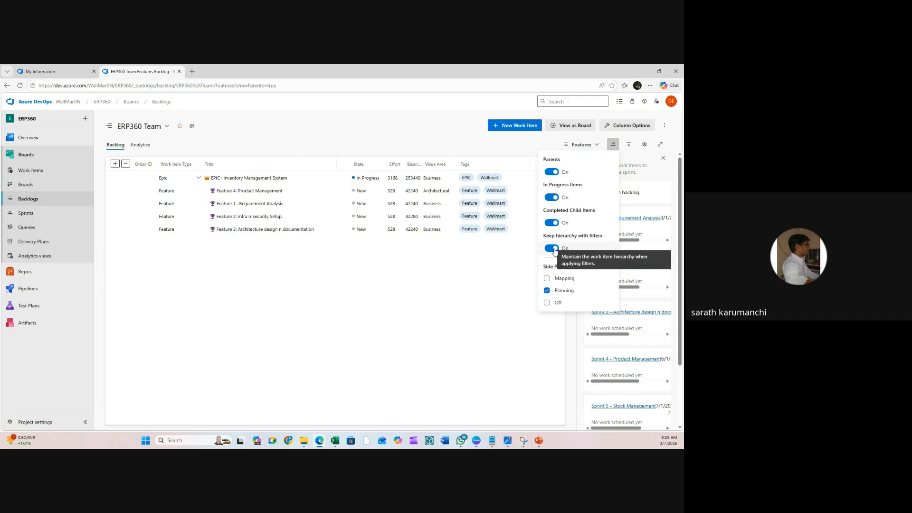
pyautogui.click(548, 279)
pyautogui.click(548, 290)
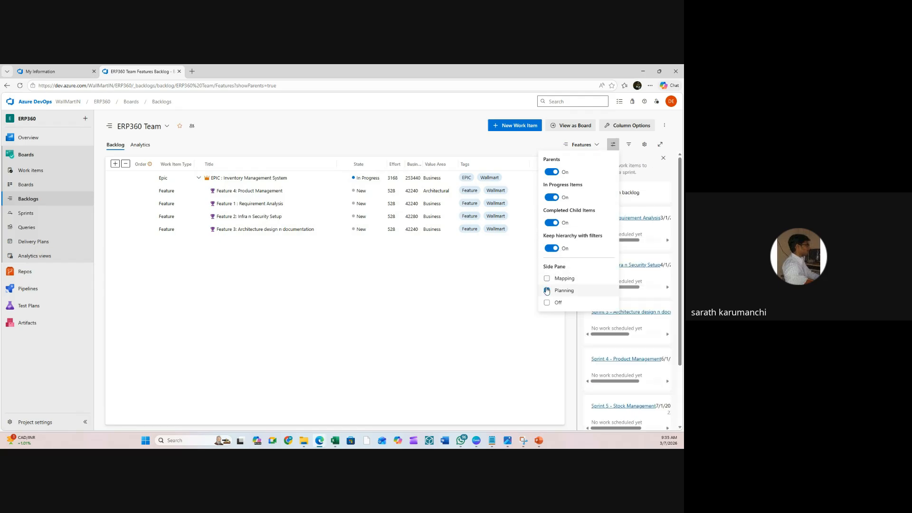
pyautogui.click(511, 267)
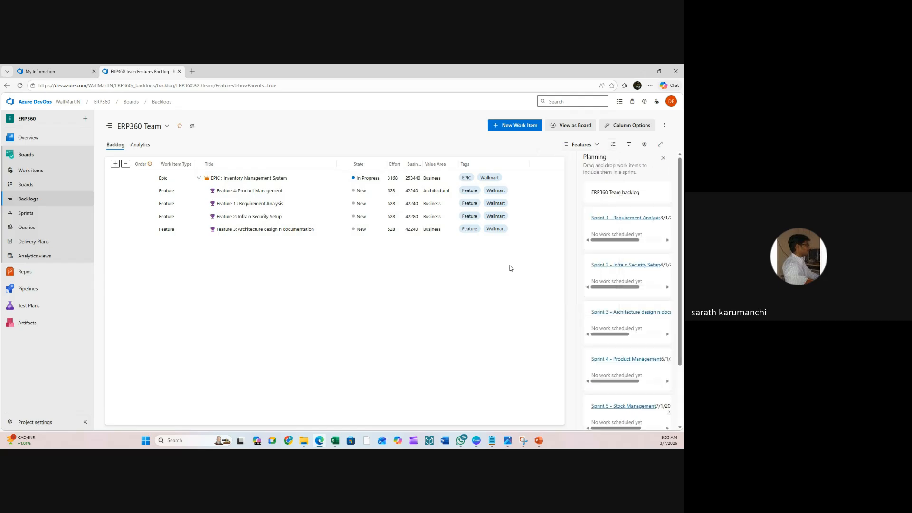
pyautogui.click(582, 145)
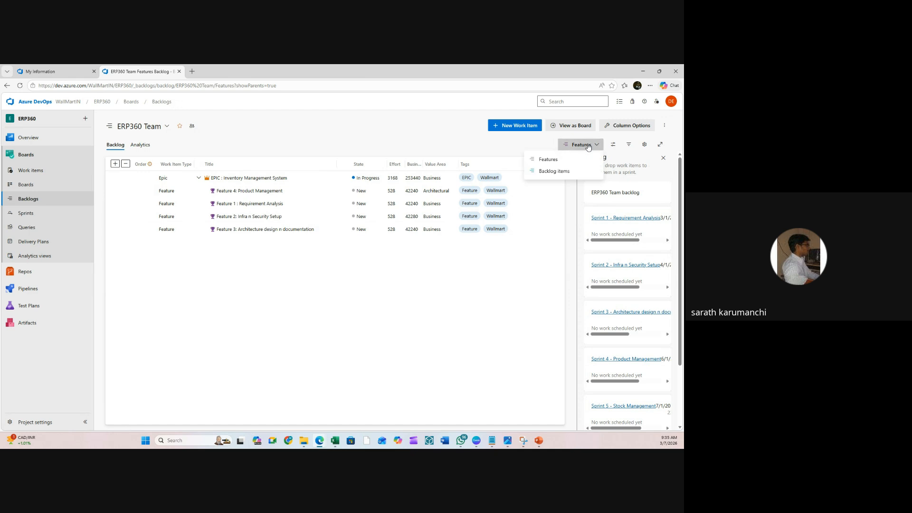
pyautogui.click(549, 159)
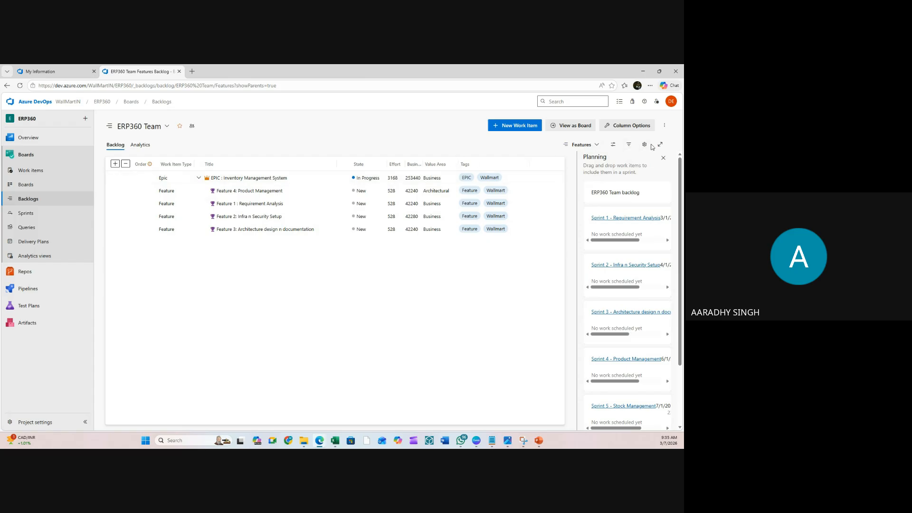
# - Include Epics in the team's backlog levels, then bring up the backlog's Column options
pyautogui.click(647, 147)
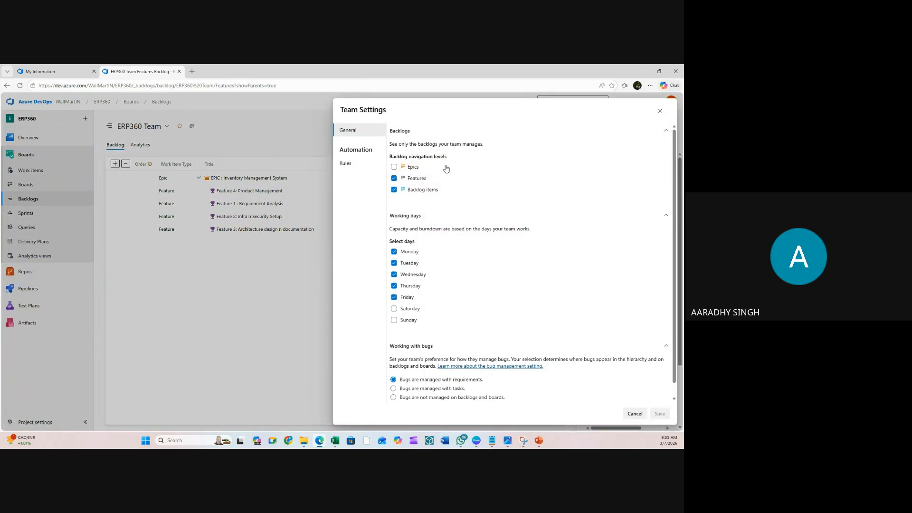
pyautogui.click(398, 166)
pyautogui.click(660, 112)
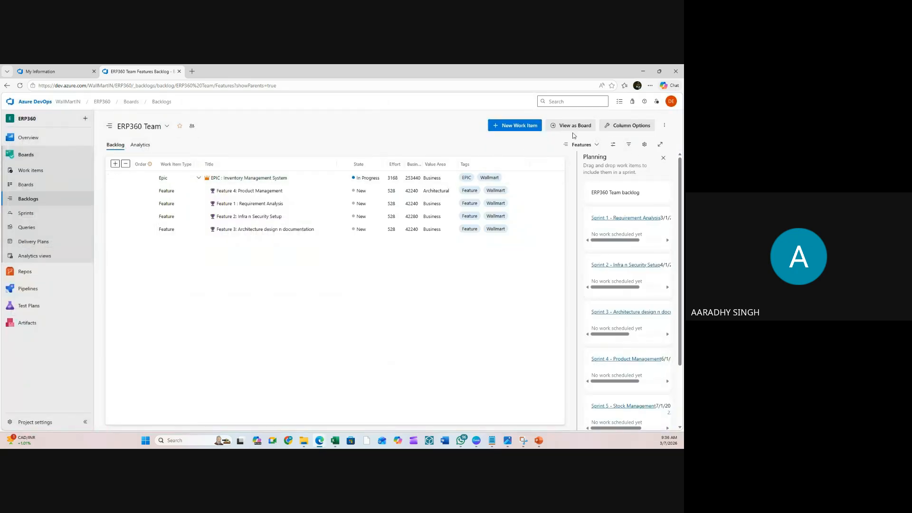
pyautogui.click(633, 126)
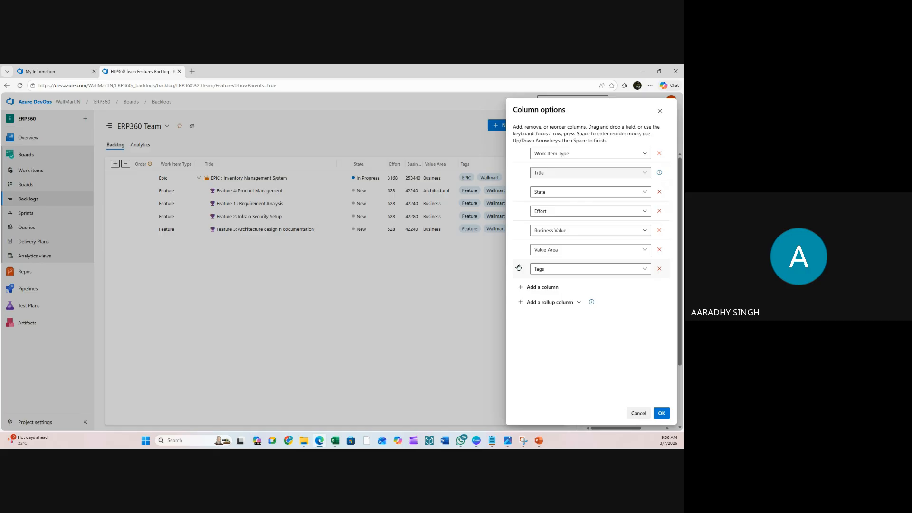
# - Remove the Value Area column and add an Assigned To column in its place
pyautogui.moveTo(519, 268); pyautogui.dragTo(516, 245)
pyautogui.click(659, 270)
pyautogui.click(545, 267)
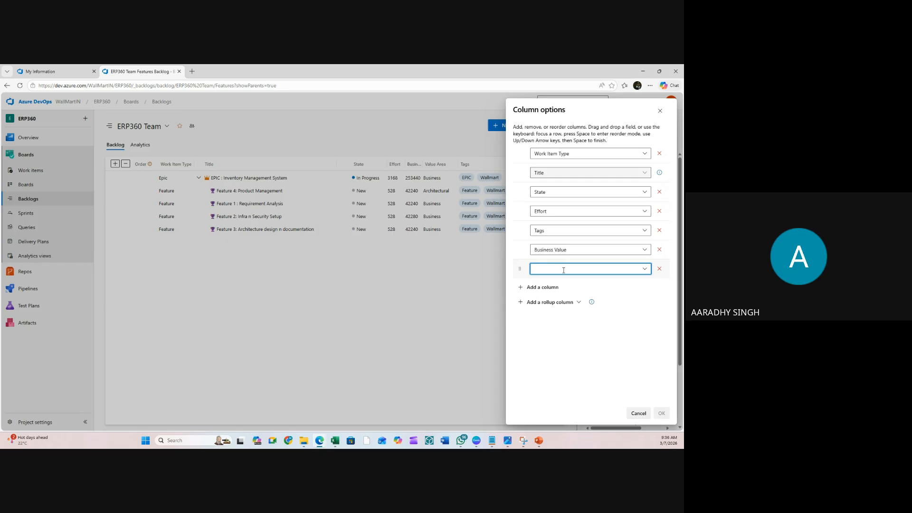
pyautogui.click(564, 270)
pyautogui.write('a')
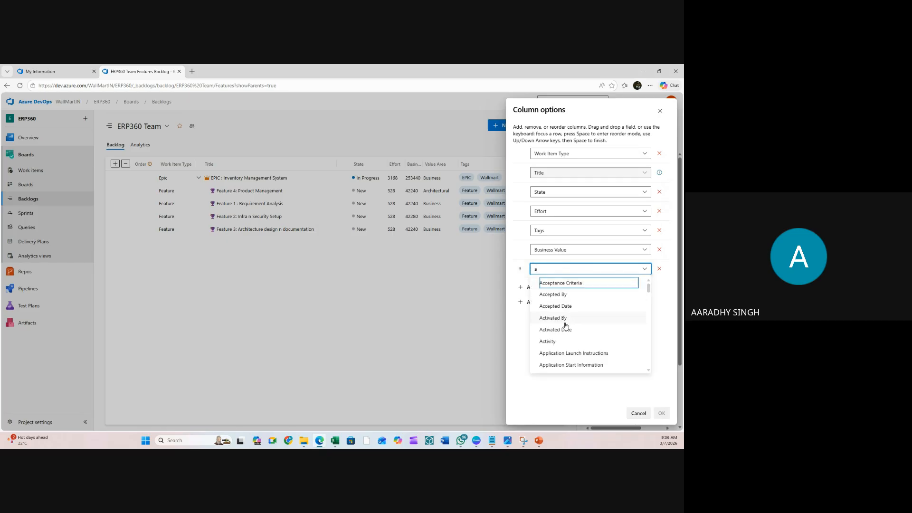
pyautogui.write('ss')
pyautogui.click(566, 286)
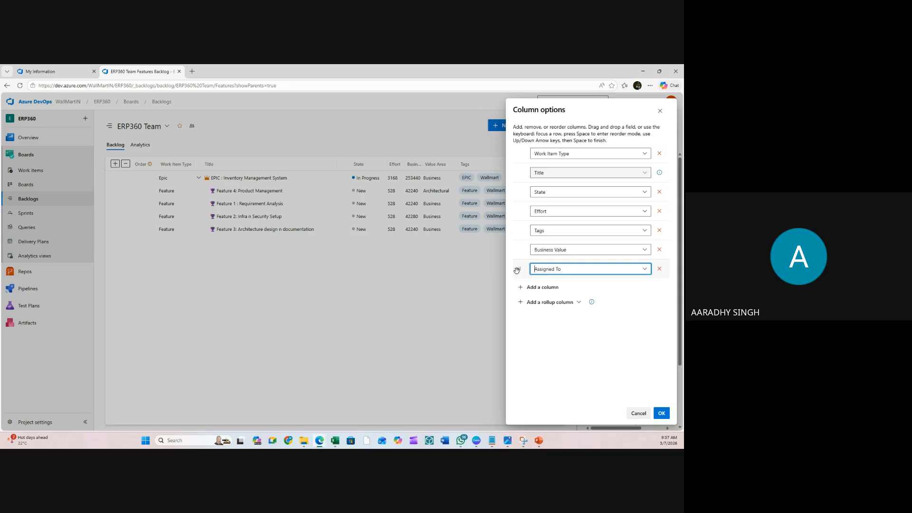
# - Reorder columns to State, Assigned To, Effort, Business Value, with Tags last
pyautogui.moveTo(517, 271)
pyautogui.mouseDown()
pyautogui.moveTo(517, 233)
pyautogui.moveTo(521, 269)
pyautogui.mouseUp()
pyautogui.moveTo(523, 234); pyautogui.dragTo(522, 272)
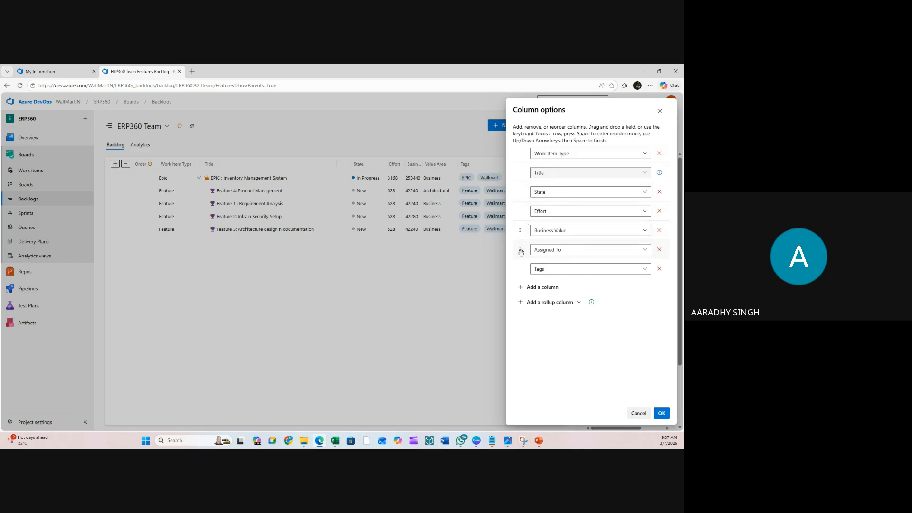
pyautogui.moveTo(520, 249); pyautogui.dragTo(522, 209)
# - Apply the new columns, widen Assigned To to show full names, and check the Epic's features
pyautogui.click(662, 413)
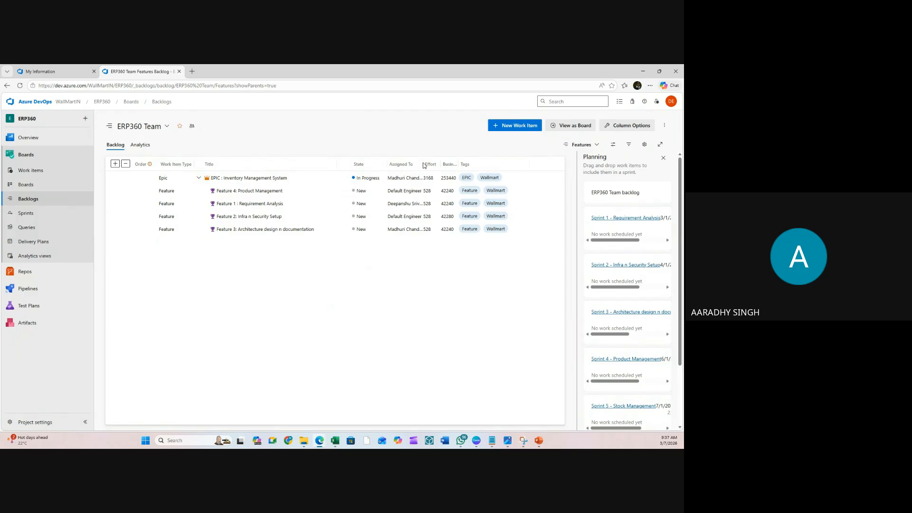
pyautogui.moveTo(422, 164); pyautogui.dragTo(441, 165)
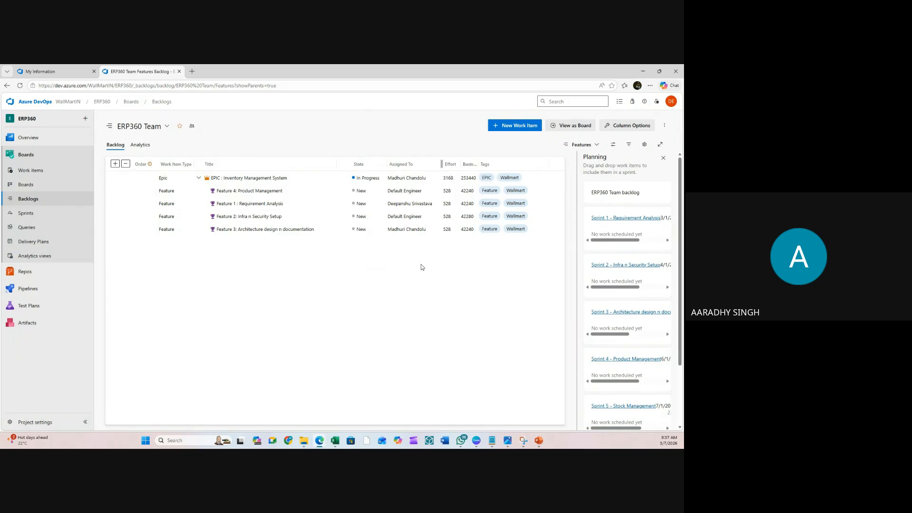
pyautogui.click(199, 178)
pyautogui.click(199, 179)
pyautogui.click(200, 179)
pyautogui.click(199, 179)
pyautogui.click(200, 178)
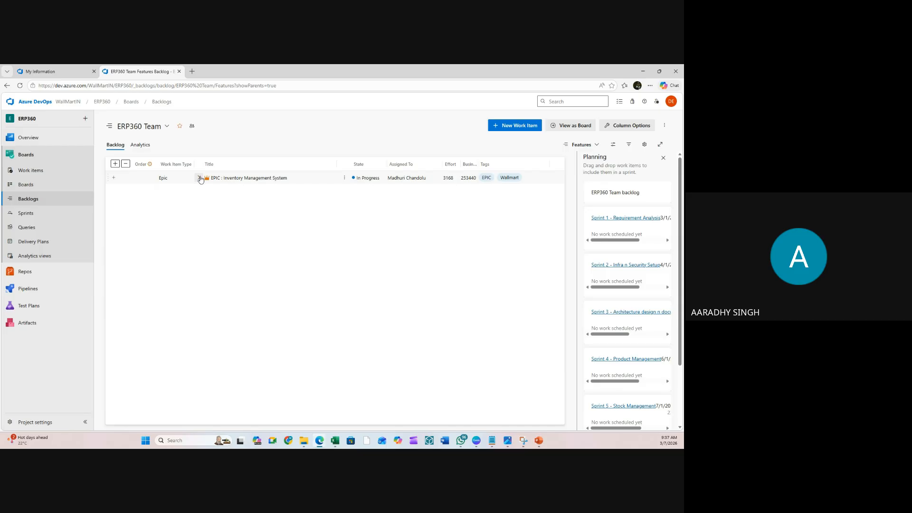
pyautogui.click(200, 178)
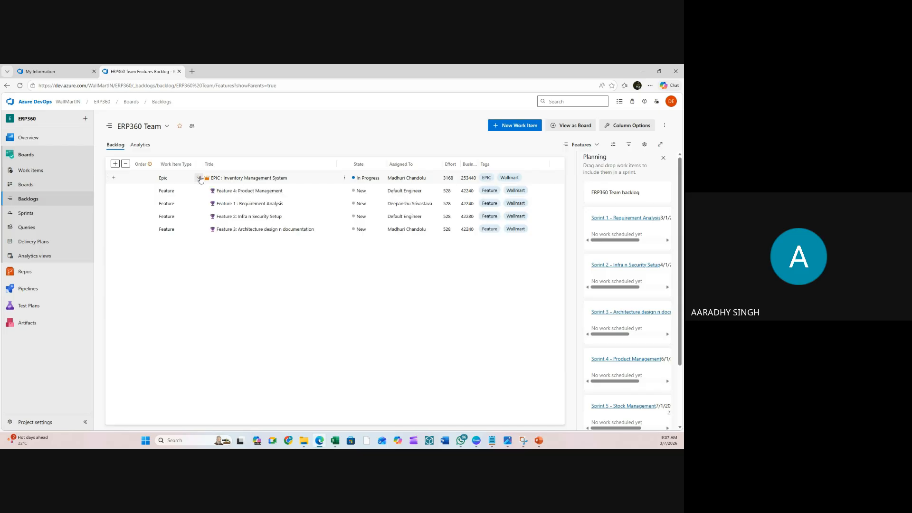
pyautogui.click(31, 170)
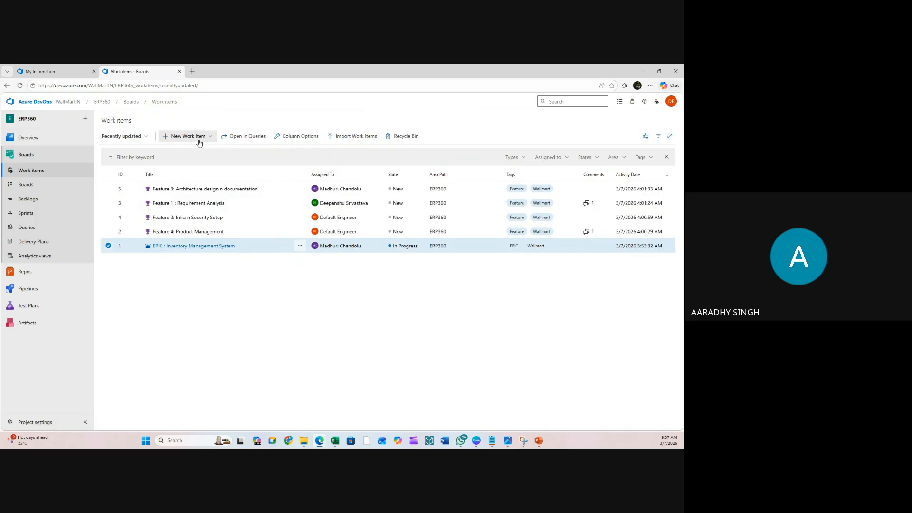
pyautogui.click(29, 199)
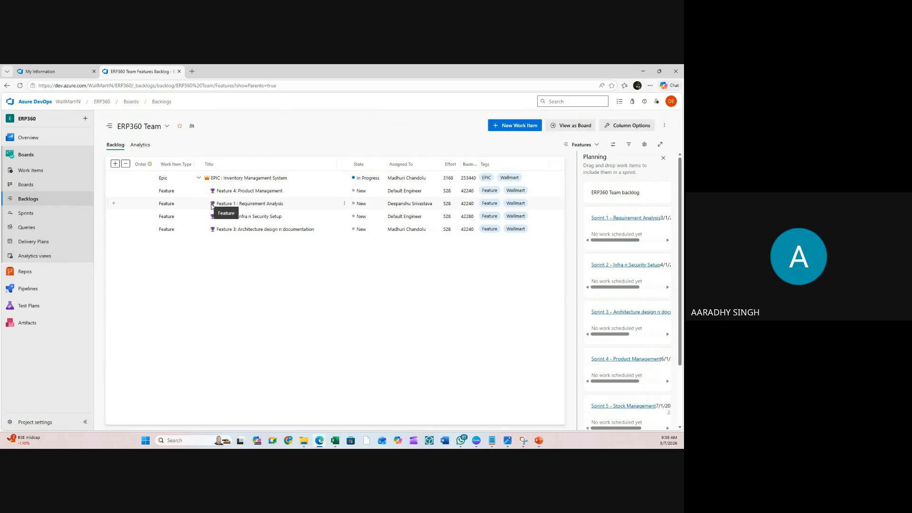
# - Add a new Feature under the Epic with iteration ERP360\Sprint 5 - Stock Management
pyautogui.click(198, 178)
pyautogui.click(199, 179)
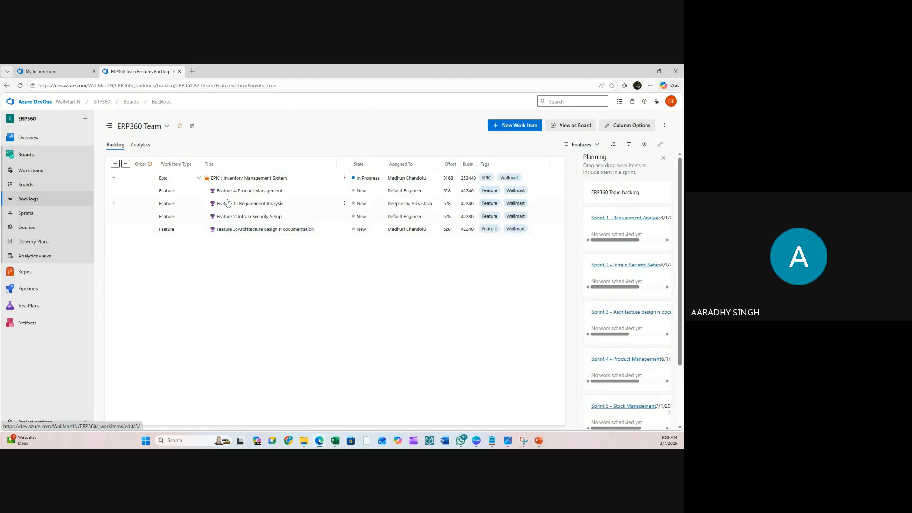
pyautogui.click(114, 178)
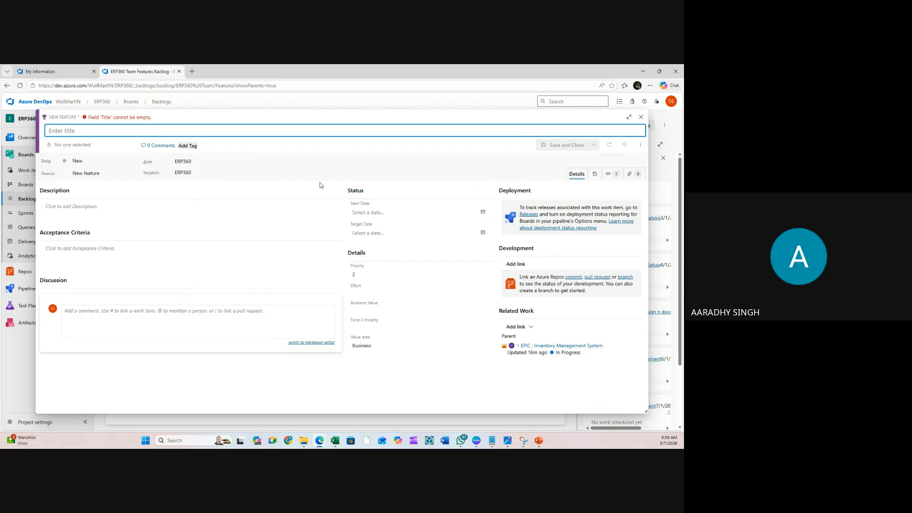
pyautogui.click(271, 174)
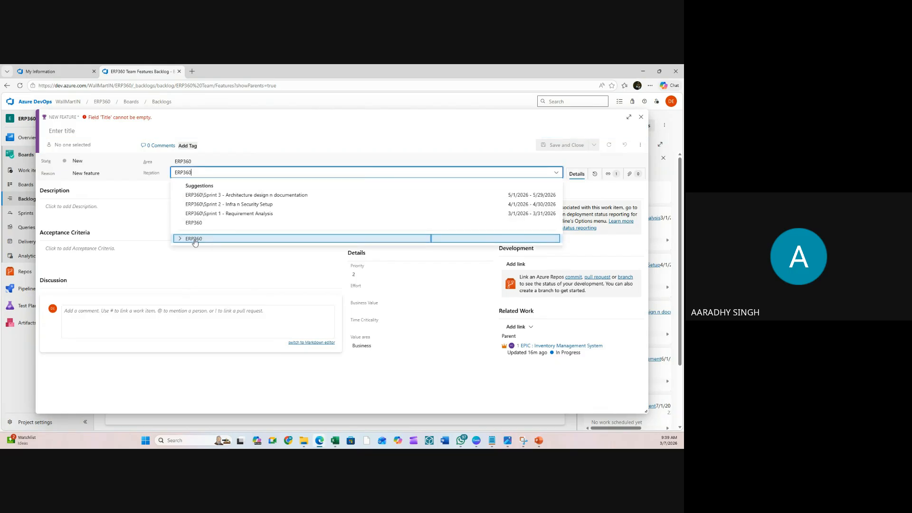
pyautogui.click(180, 239)
pyautogui.scroll(-1, 248, 271)
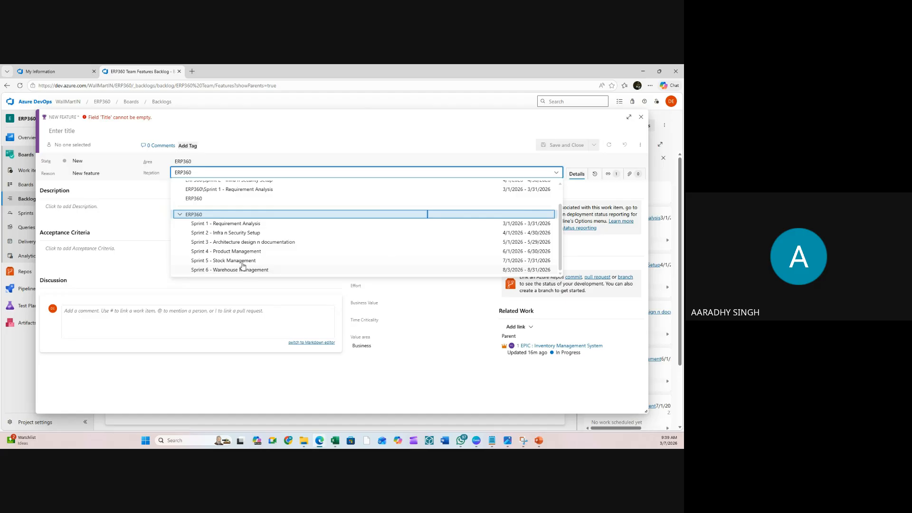
pyautogui.click(242, 264)
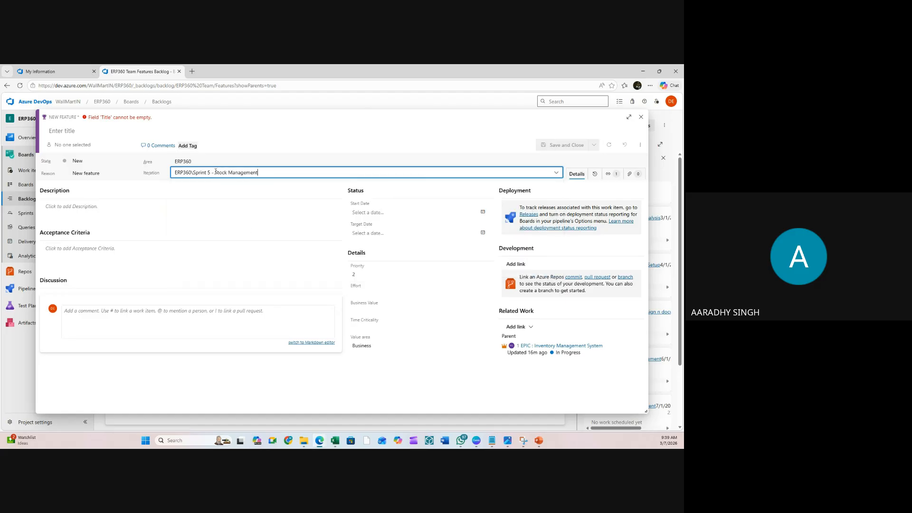
pyautogui.click(283, 172)
pyautogui.hotkey('ctrl', 'c')
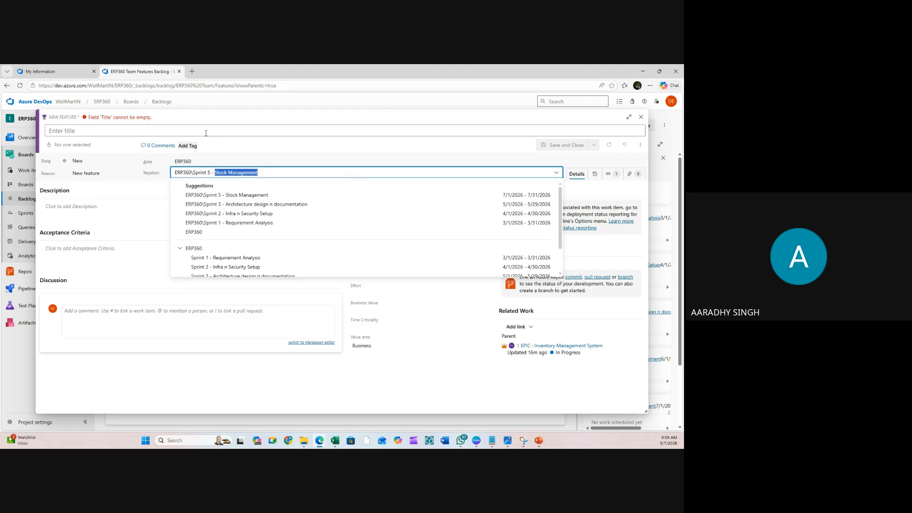
pyautogui.click(107, 130)
# - Title the new feature 'Feature: Stock Management'
pyautogui.click(107, 130)
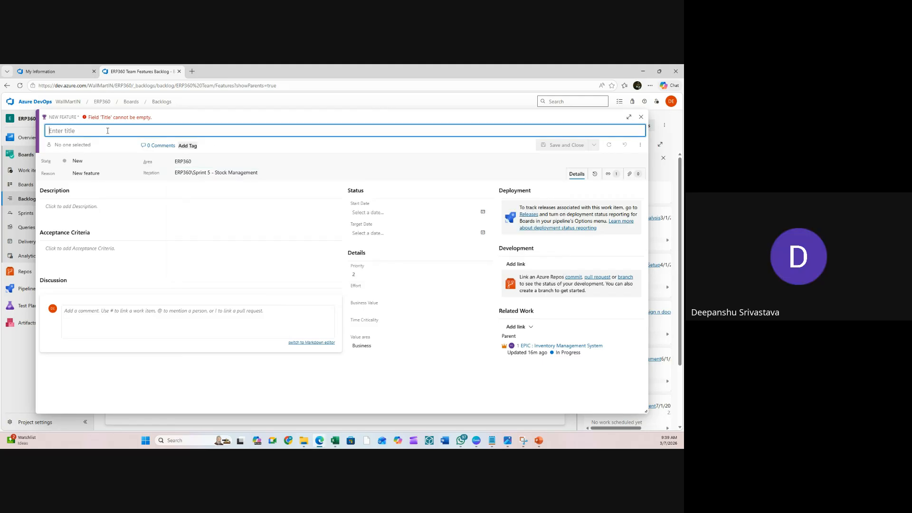
pyautogui.write('Fe')
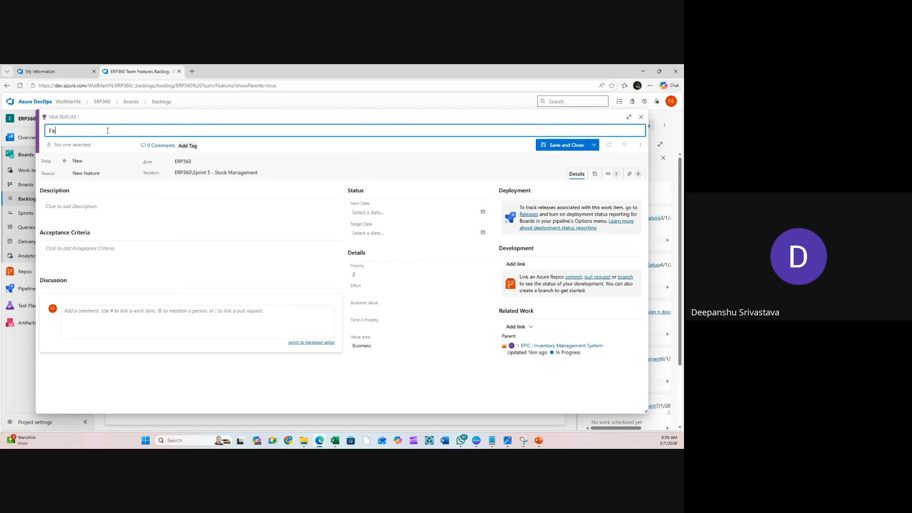
pyautogui.write('ature')
pyautogui.write(':')
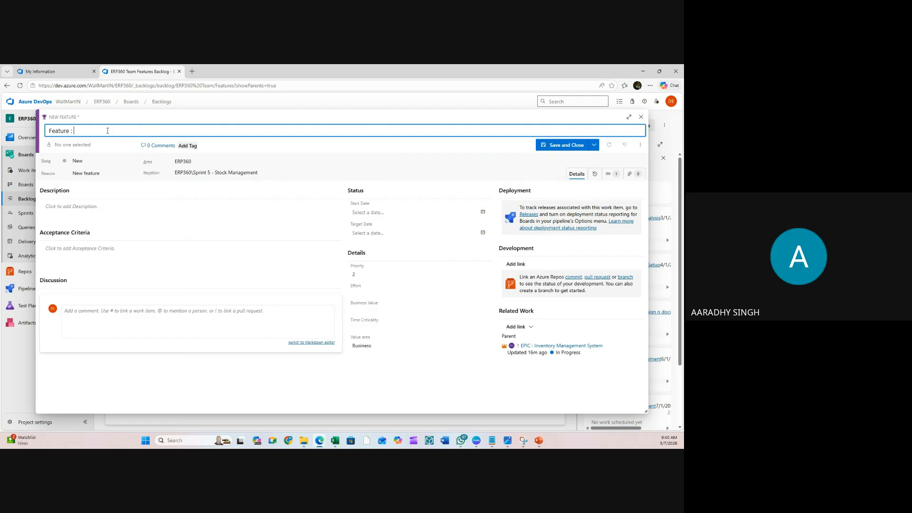
pyautogui.hotkey('ctrl', 'v')
pyautogui.click(59, 131)
pyautogui.click(69, 163)
pyautogui.click(162, 145)
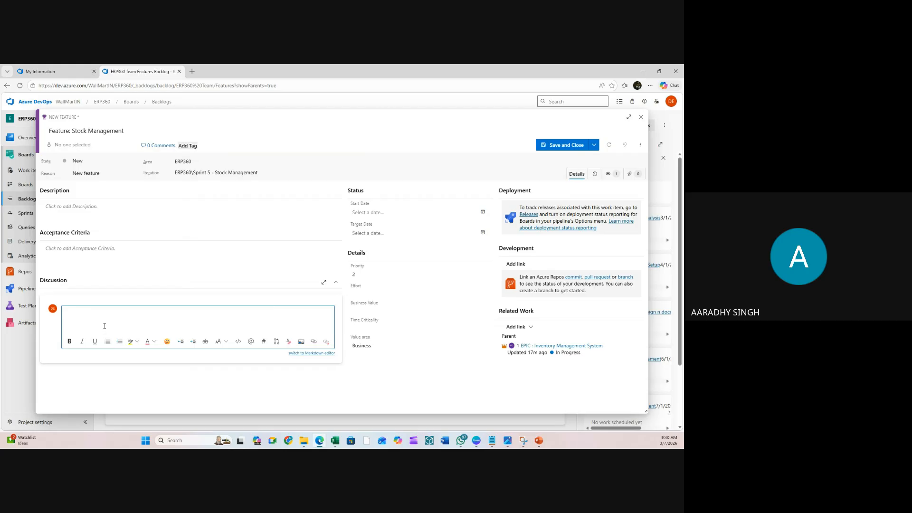
pyautogui.write('De')
pyautogui.write('#')
pyautogui.write('Dea')
pyautogui.write('r @')
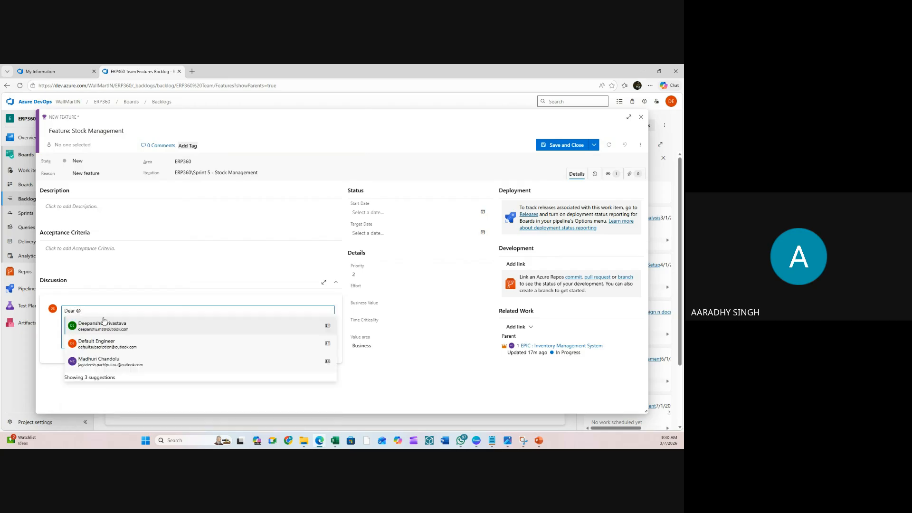
pyautogui.click(120, 325)
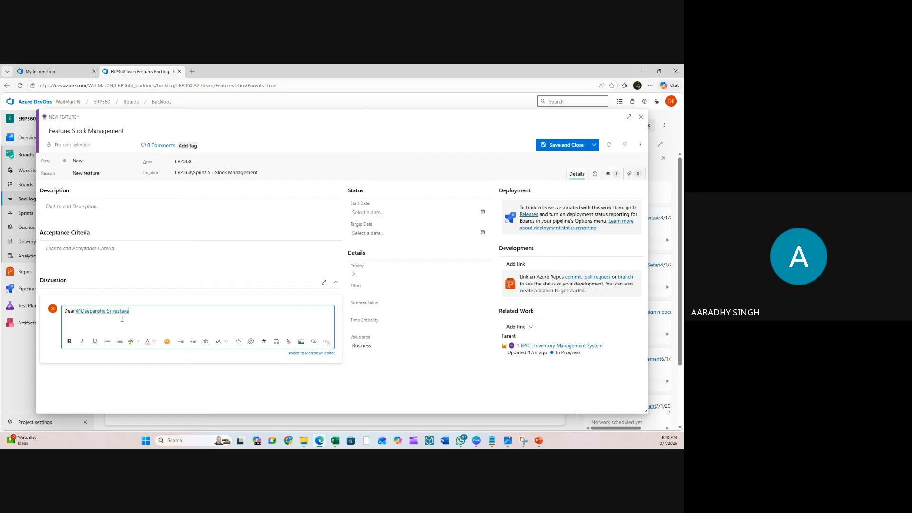
pyautogui.write('- Please start this feaure')
pyautogui.press('BackSpace')
pyautogui.press('BackSpace')
pyautogui.press('BackSpace')
pyautogui.press('BackSpace')
pyautogui.press('BackSpace')
pyautogui.write('ature just after ')
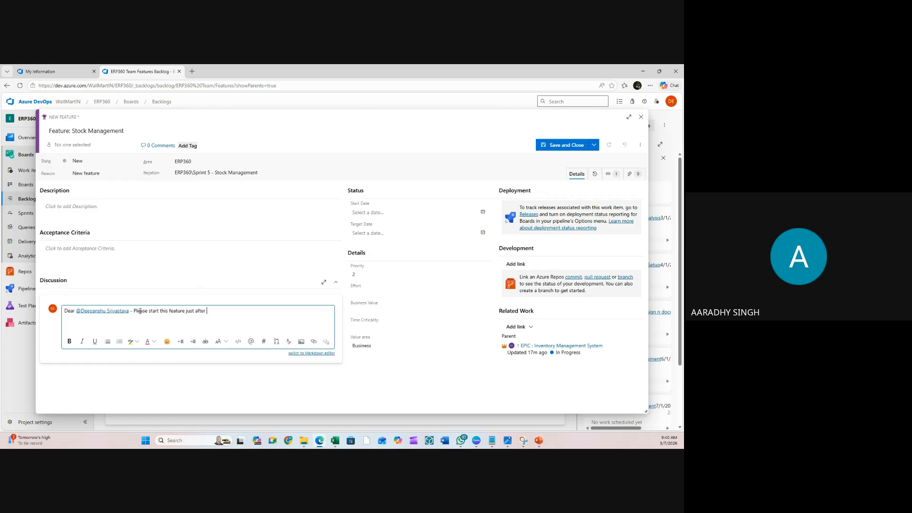
pyautogui.write('completion of #')
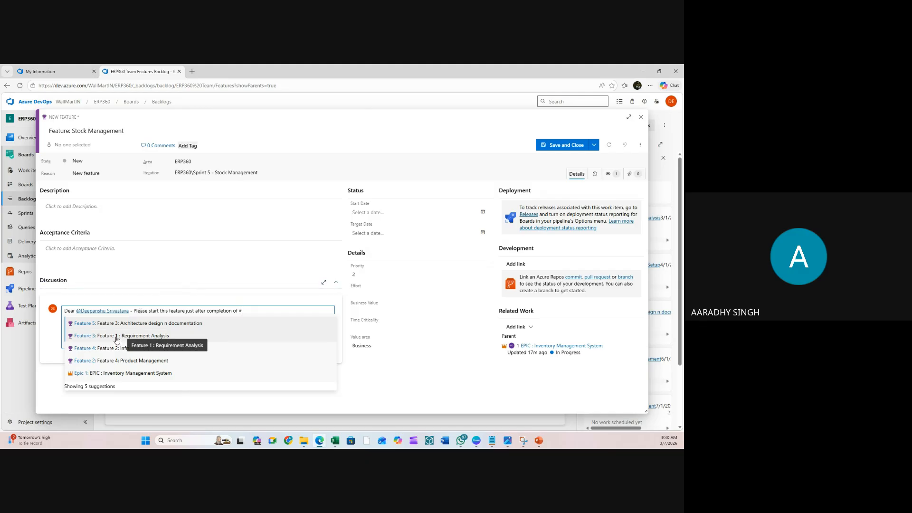
pyautogui.click(166, 326)
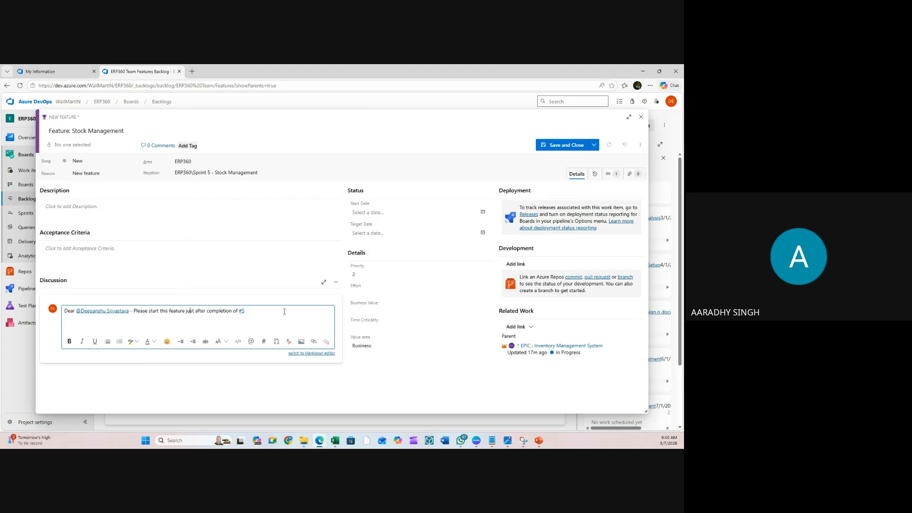
pyautogui.click(95, 342)
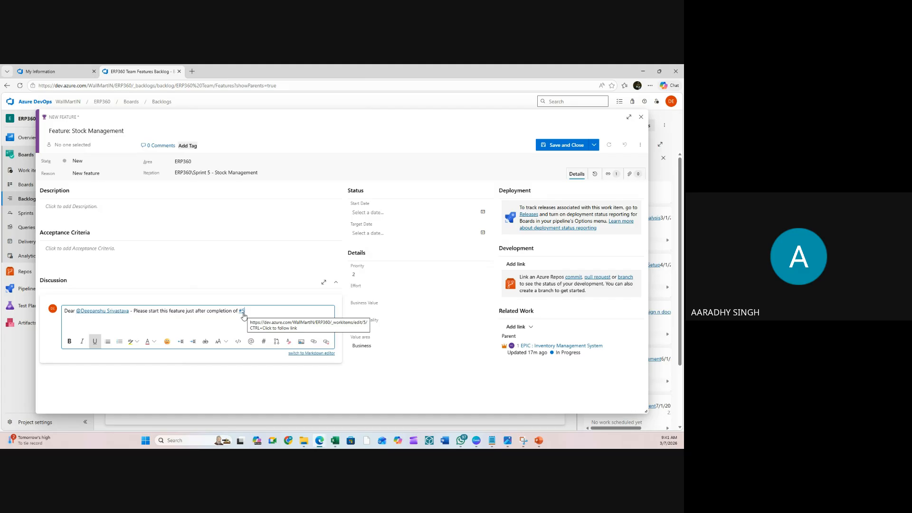
# - Set the feature's Start Date to July 1, 2026
pyautogui.click(483, 213)
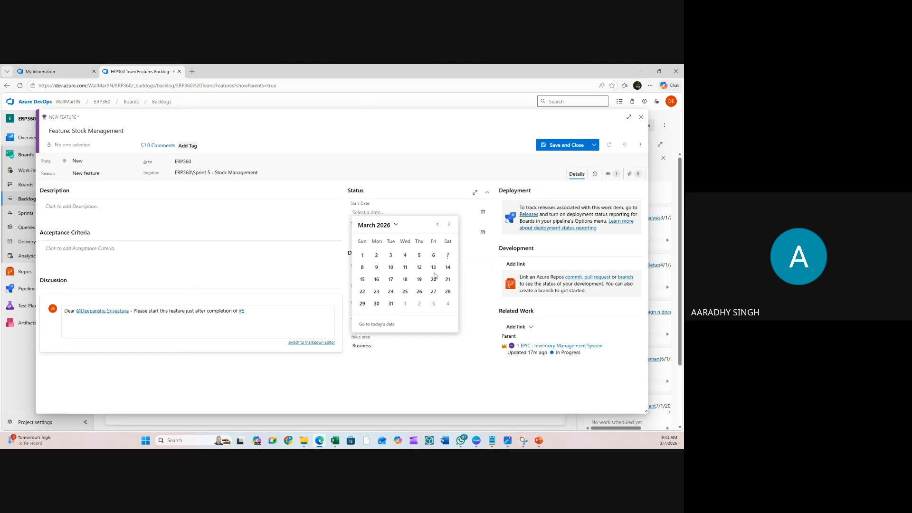
pyautogui.click(449, 225)
pyautogui.click(450, 225)
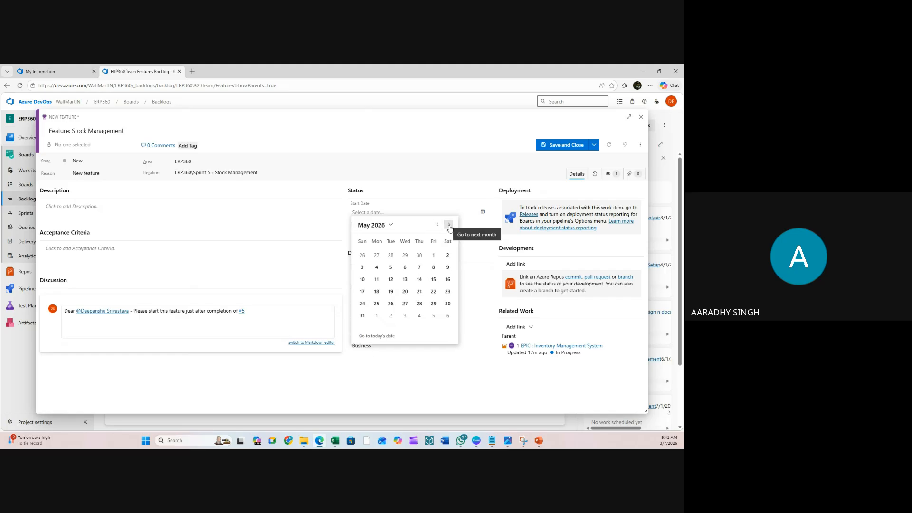
pyautogui.click(450, 225)
pyautogui.click(450, 226)
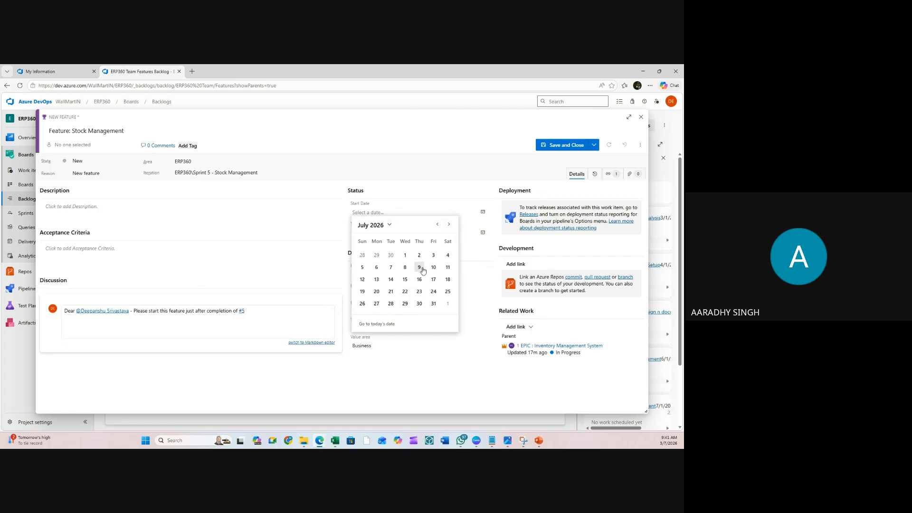
pyautogui.click(404, 256)
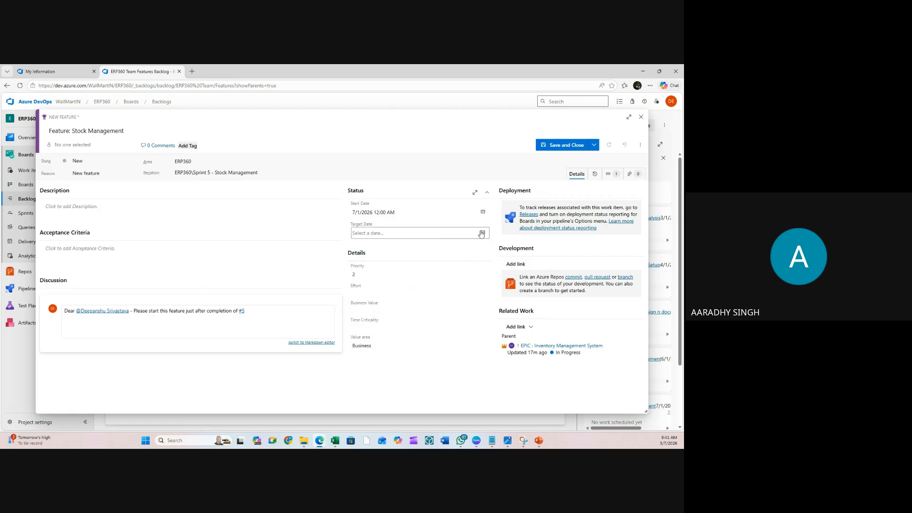
# - Set the feature's Target Date to July 31, 2026
pyautogui.click(482, 234)
pyautogui.click(449, 246)
pyautogui.click(448, 245)
pyautogui.click(448, 246)
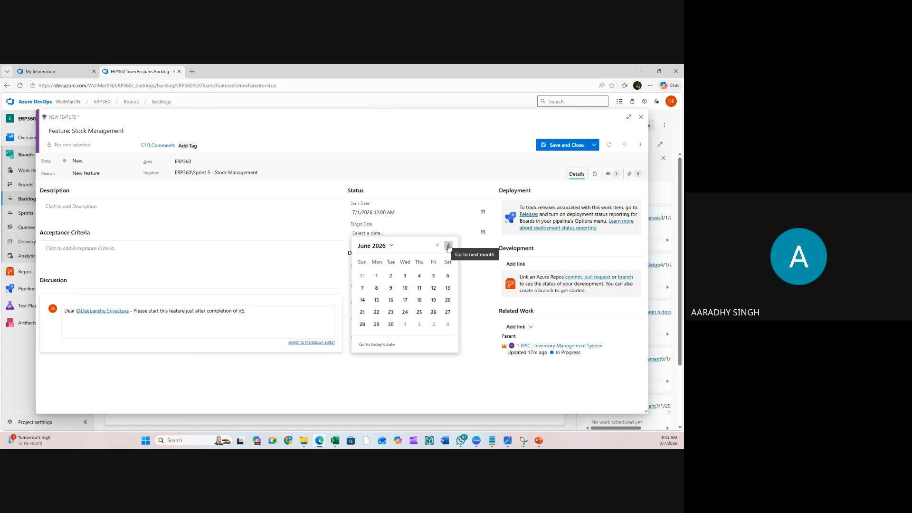
pyautogui.click(449, 245)
pyautogui.click(448, 246)
pyautogui.click(437, 245)
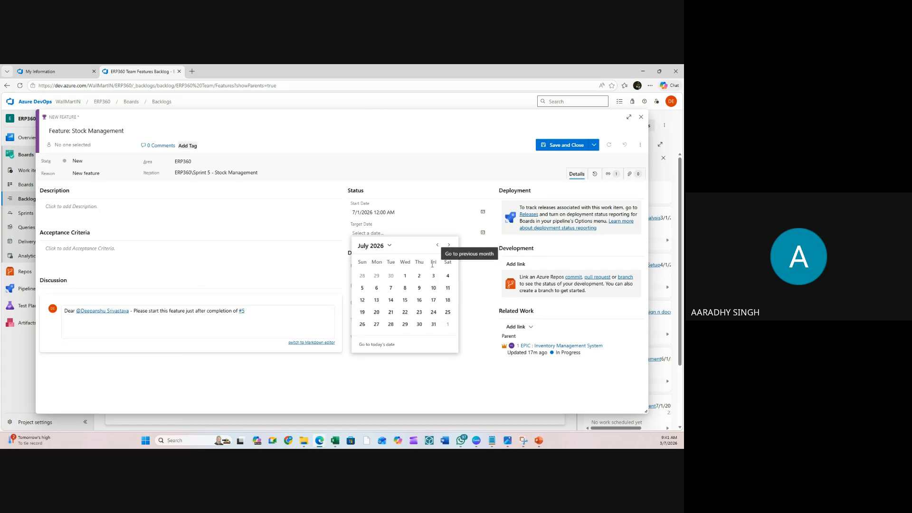
pyautogui.click(433, 324)
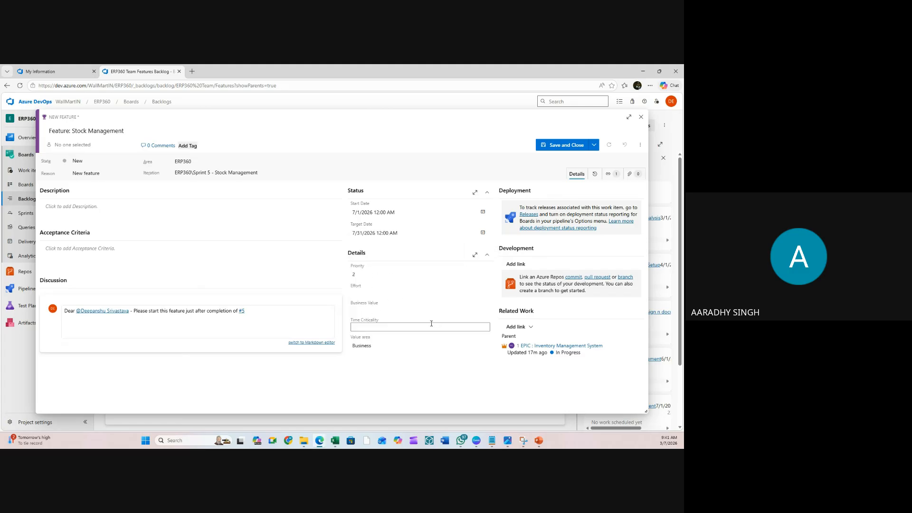
# - Enter Effort 528 and Business Value 42240, and set Value area to Architectural
pyautogui.click(384, 295)
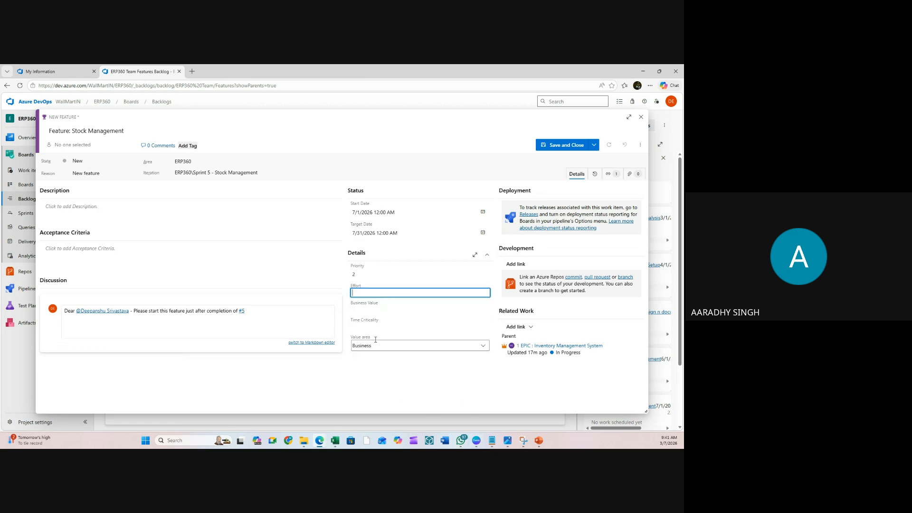
pyautogui.click(369, 314)
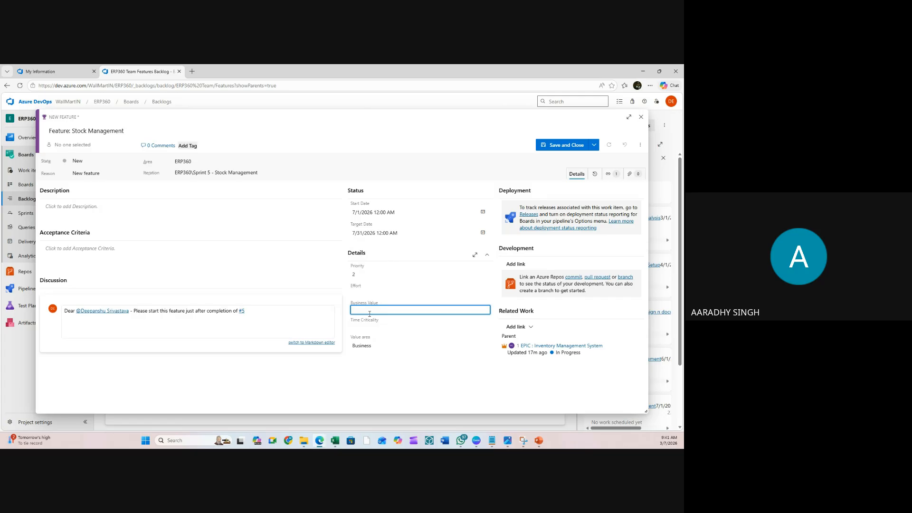
pyautogui.write('42240')
pyautogui.click(335, 441)
pyautogui.click(335, 442)
pyautogui.click(373, 291)
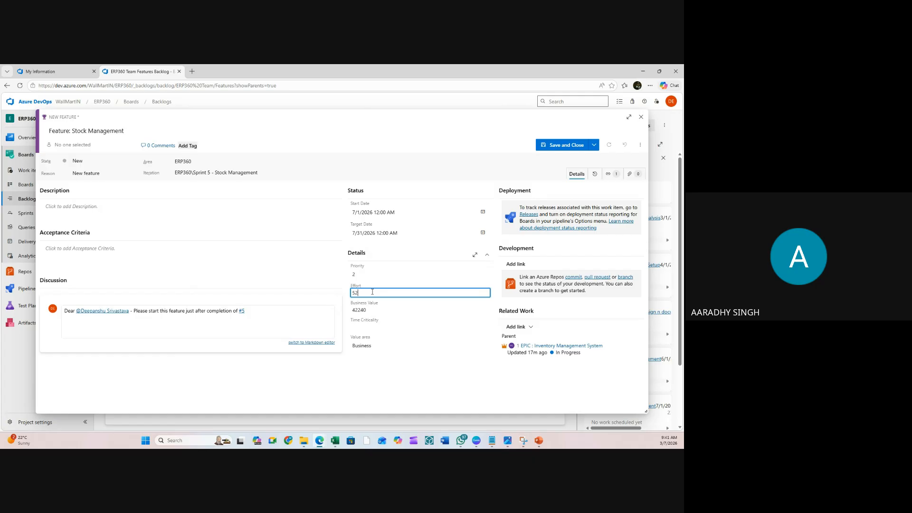
pyautogui.click(370, 327)
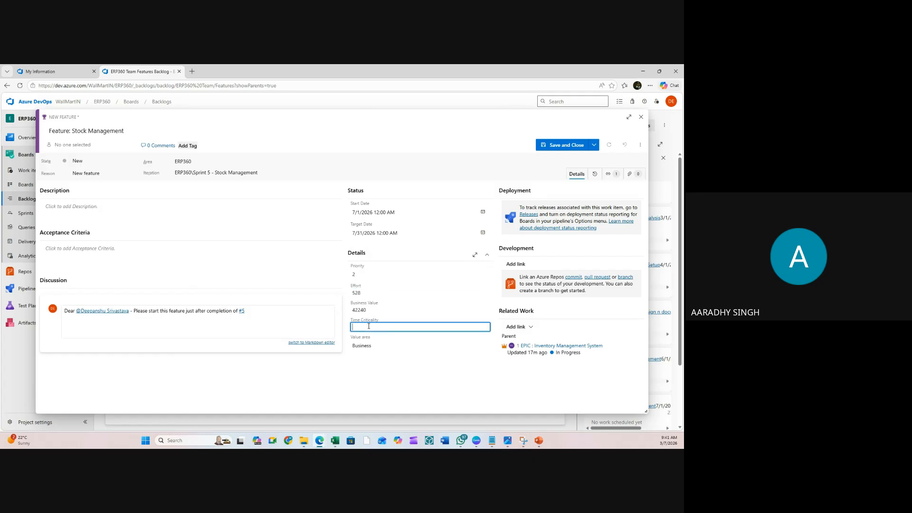
pyautogui.click(368, 345)
pyautogui.click(372, 361)
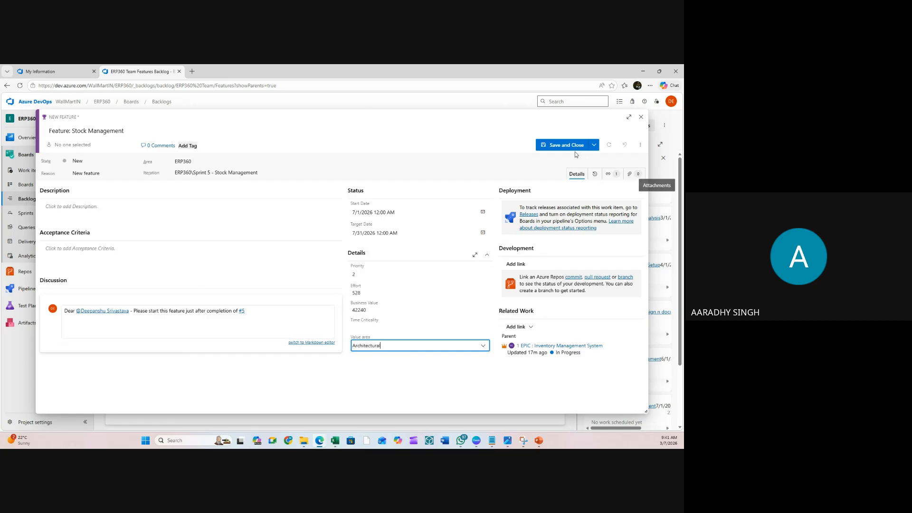
# - Edit the feature title to insert the number 5
pyautogui.click(69, 131)
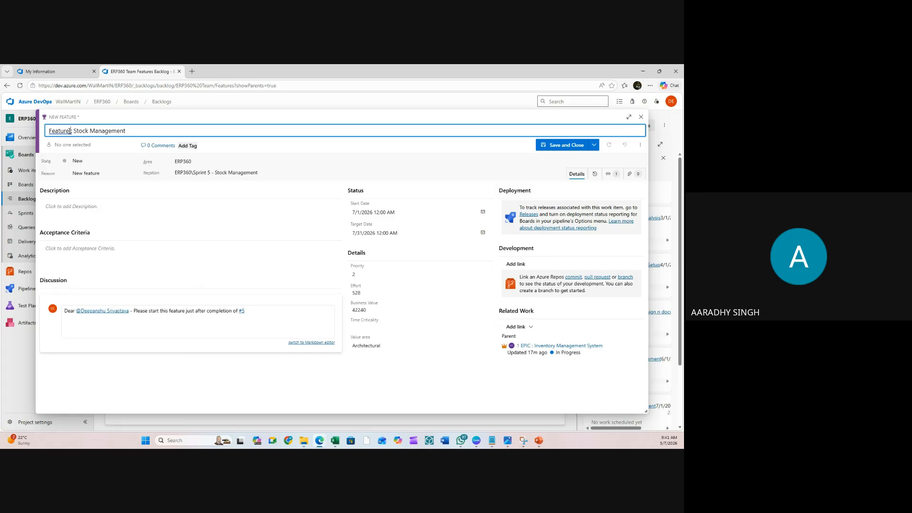
pyautogui.write('5:')
pyautogui.press('BackSpace')
# - Save, rename the item 'Feature 5: Stock Management', save again, and recheck the Epic's children
pyautogui.click(546, 145)
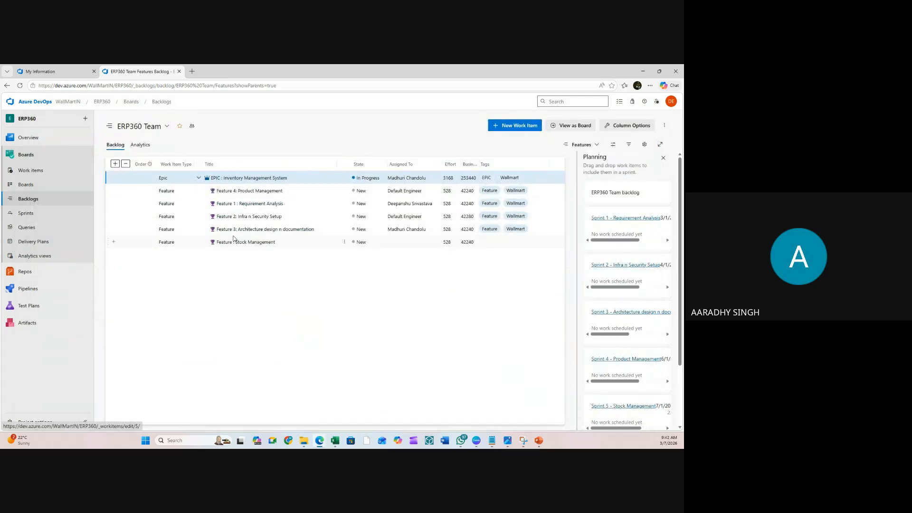
pyautogui.click(260, 243)
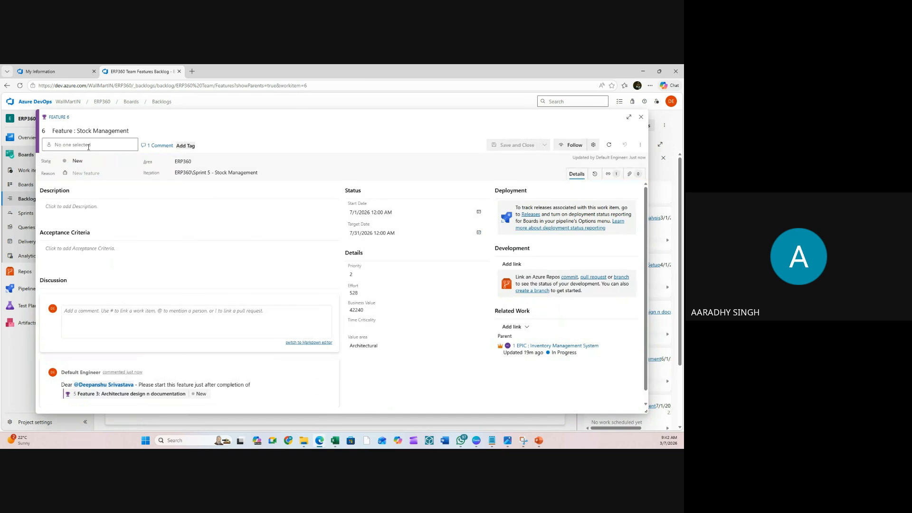
pyautogui.click(74, 131)
pyautogui.write('6')
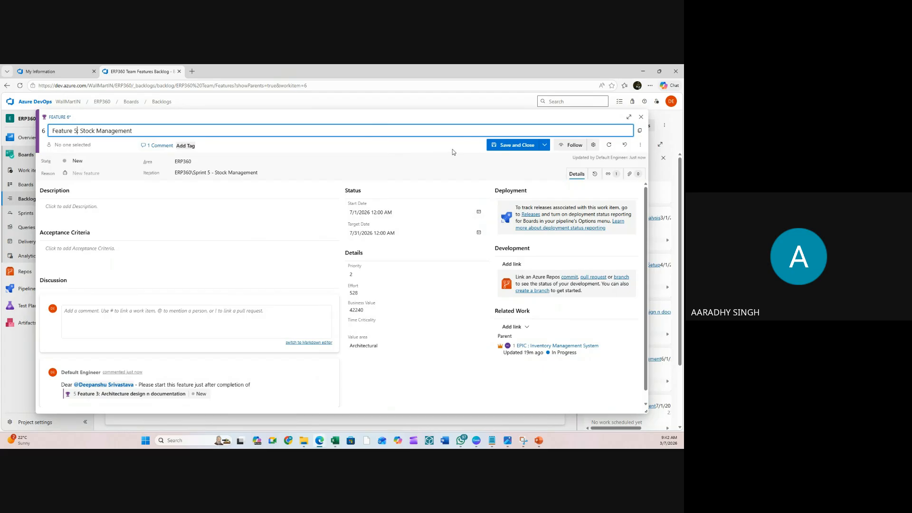
pyautogui.click(516, 145)
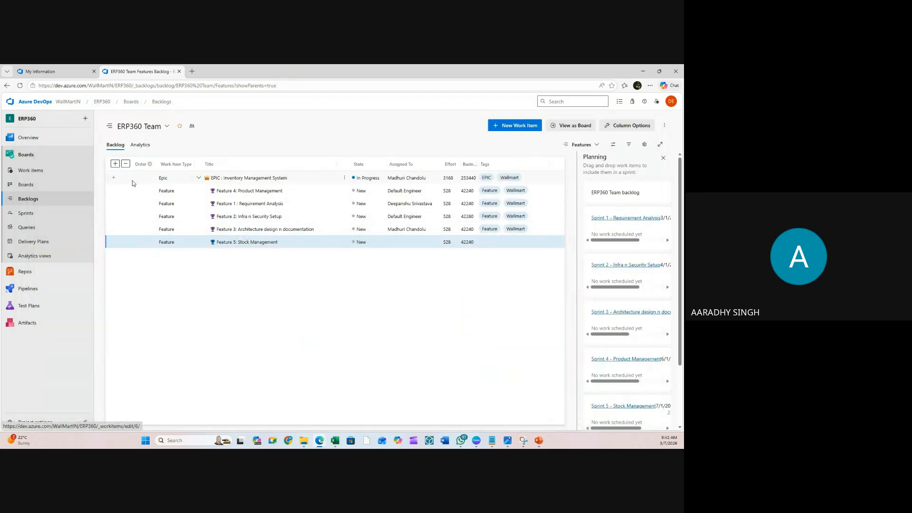
pyautogui.click(198, 177)
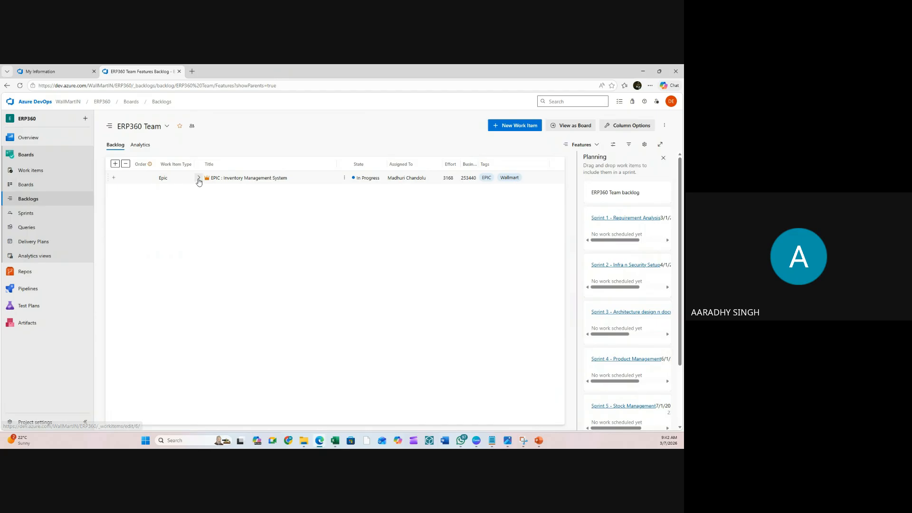
pyautogui.click(199, 179)
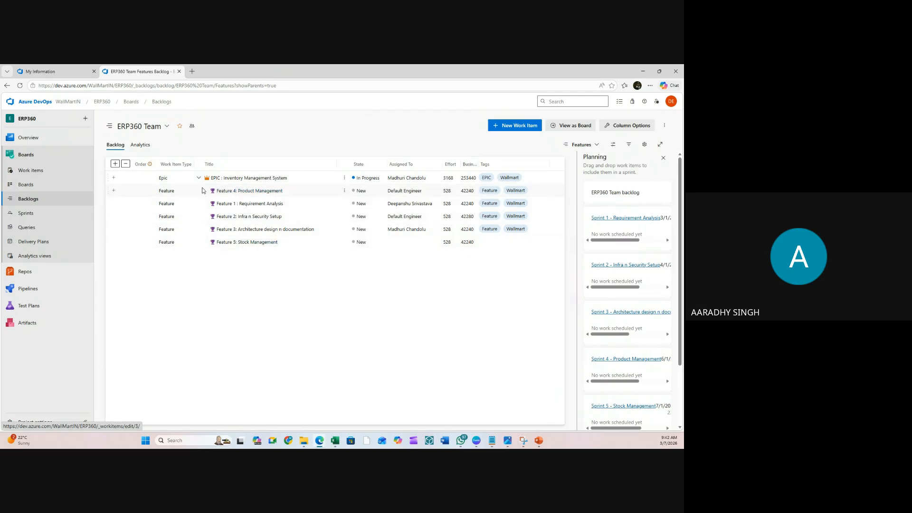
# - Discard the unsaved New Feature form and start a fresh Feature under the Inventory Management System epic
pyautogui.click(113, 179)
pyautogui.click(640, 117)
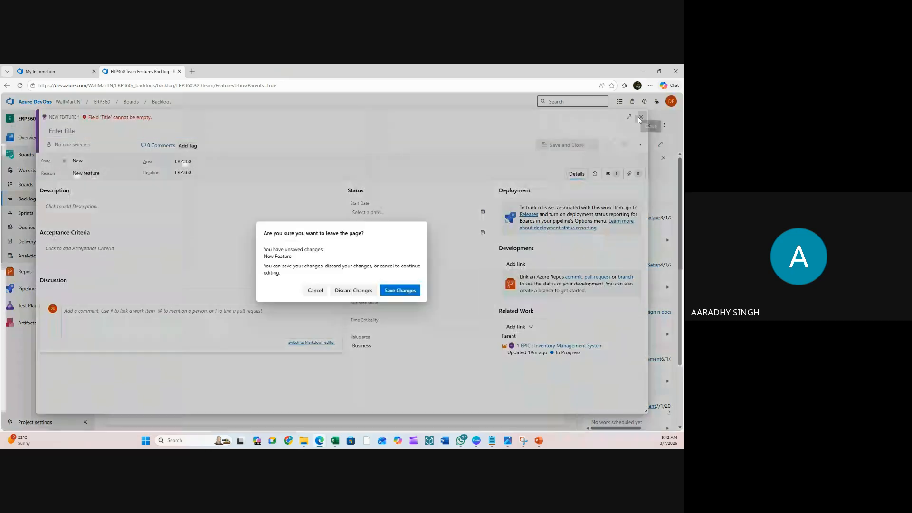
pyautogui.click(359, 288)
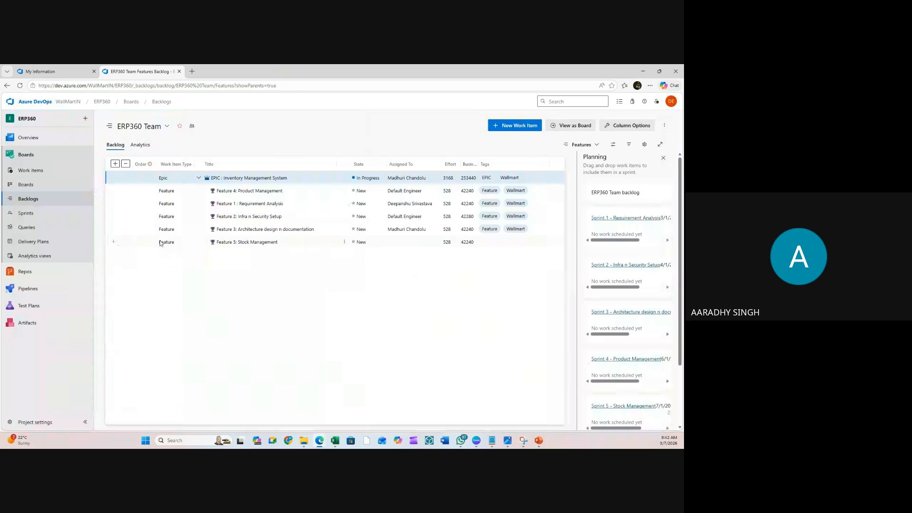
pyautogui.click(29, 171)
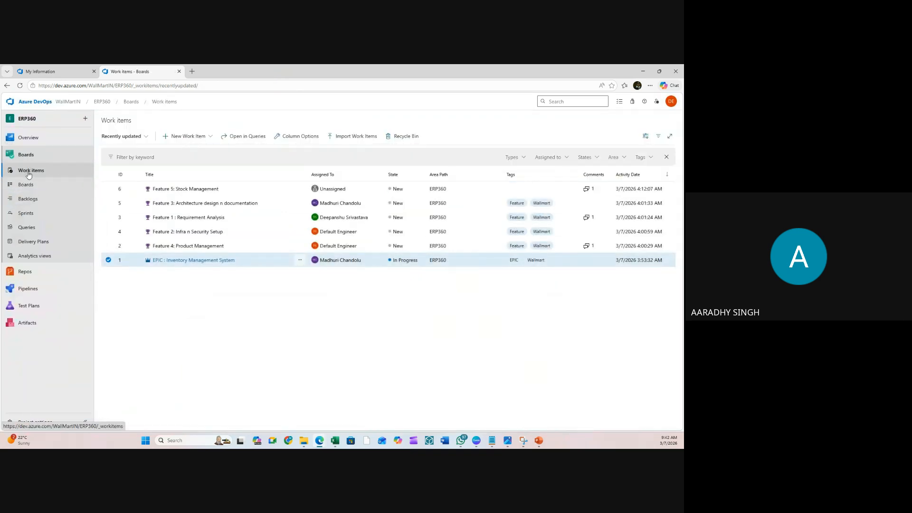
pyautogui.click(28, 199)
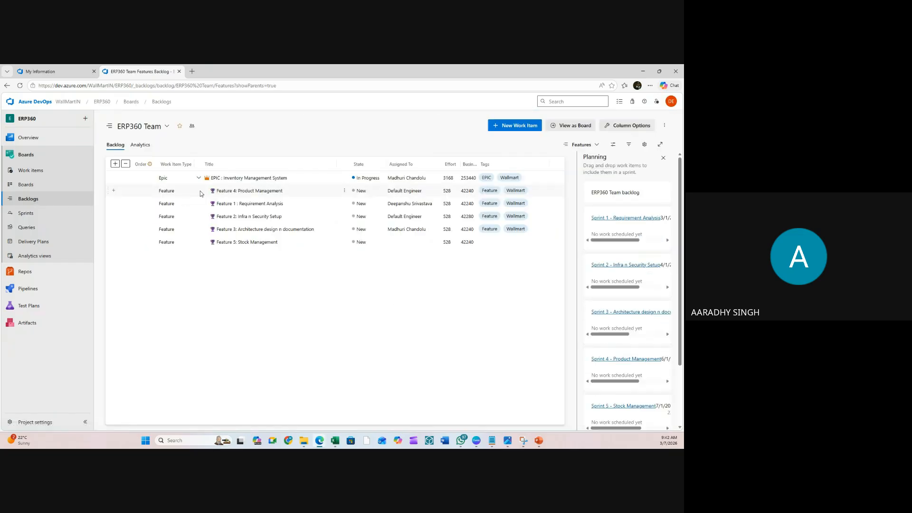
pyautogui.click(114, 178)
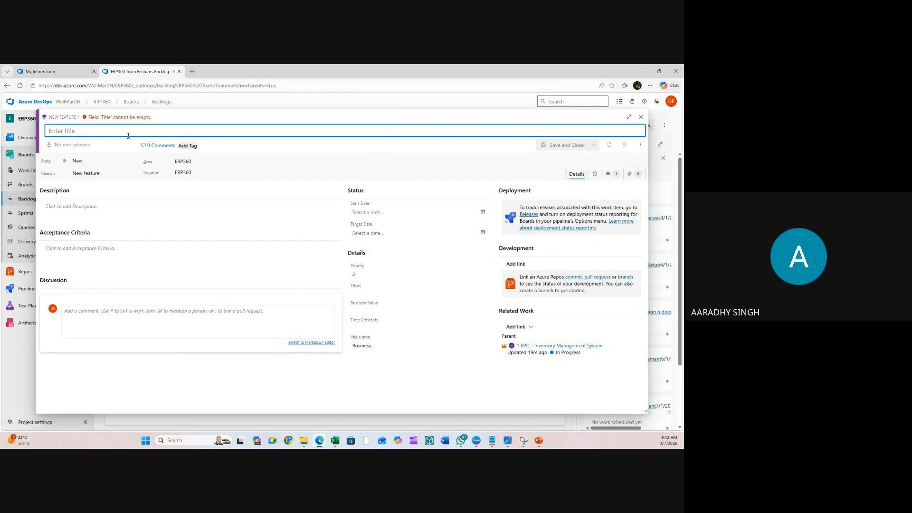
# - Set the feature's iteration to ERP360 Sprint 6 - Warehouse Management
pyautogui.click(216, 174)
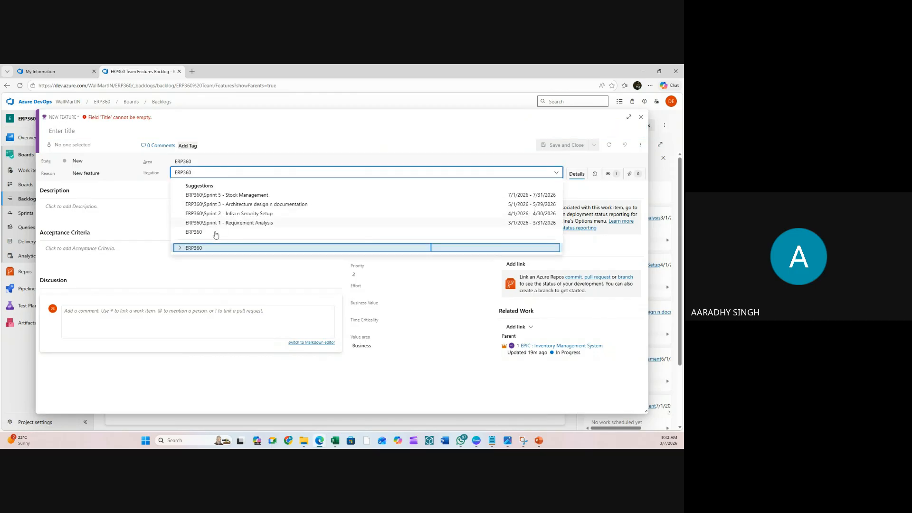
pyautogui.click(192, 248)
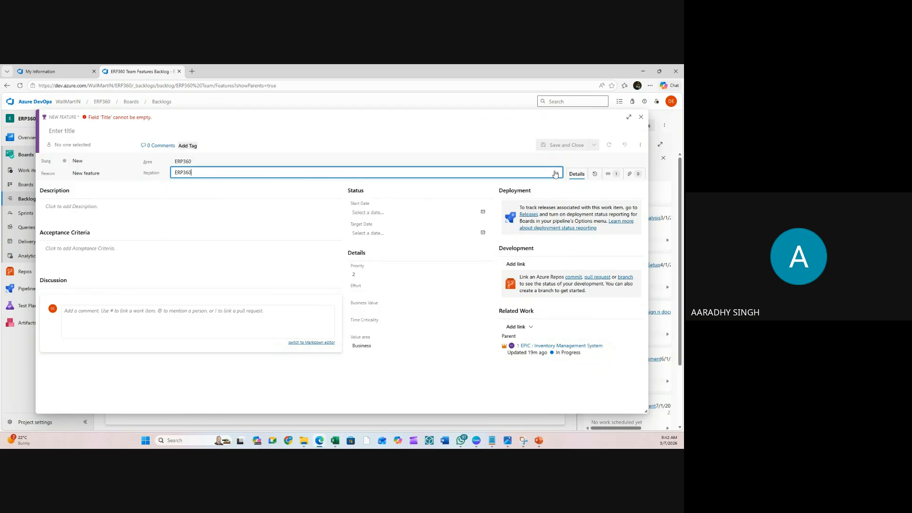
pyautogui.click(556, 174)
pyautogui.click(180, 248)
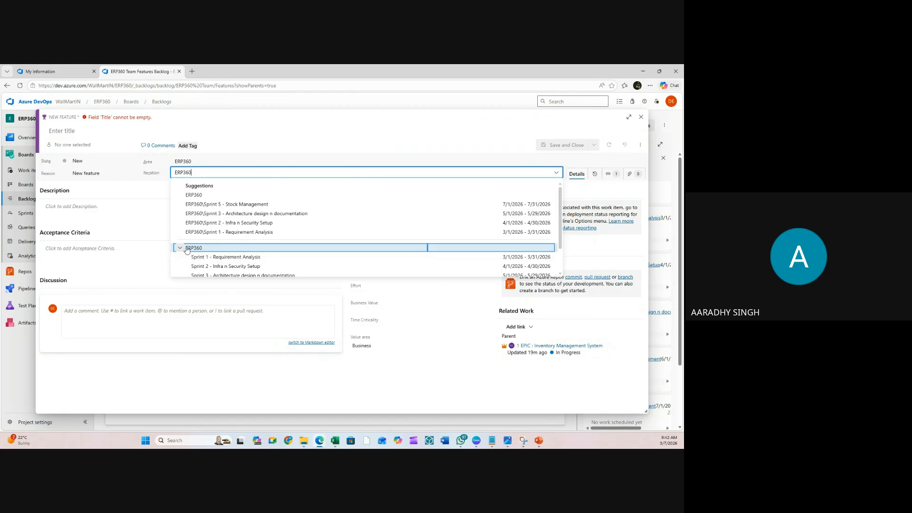
pyautogui.scroll(-1, 197, 248)
pyautogui.click(221, 272)
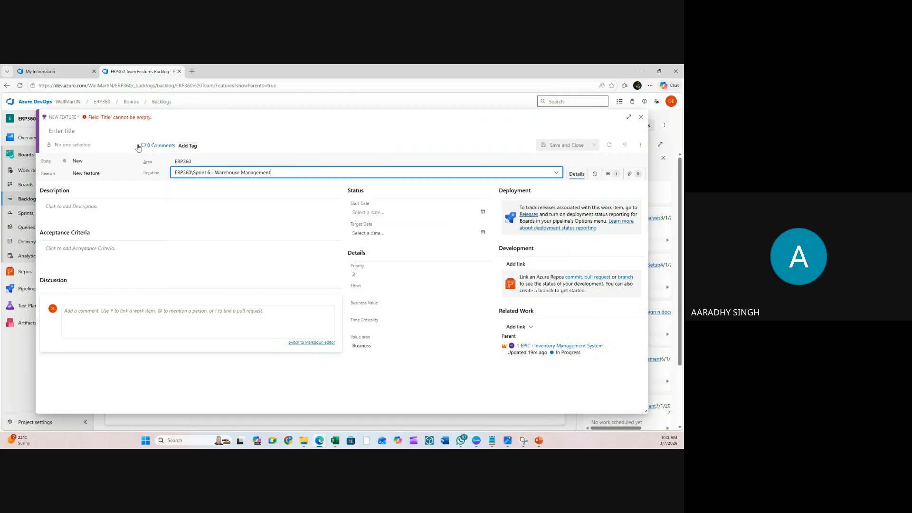
# - Title the feature 'Feature 6: Warehouse Management'
pyautogui.click(138, 131)
pyautogui.moveTo(215, 173); pyautogui.dragTo(301, 173)
pyautogui.hotkey('ctrl', 'c')
pyautogui.click(119, 131)
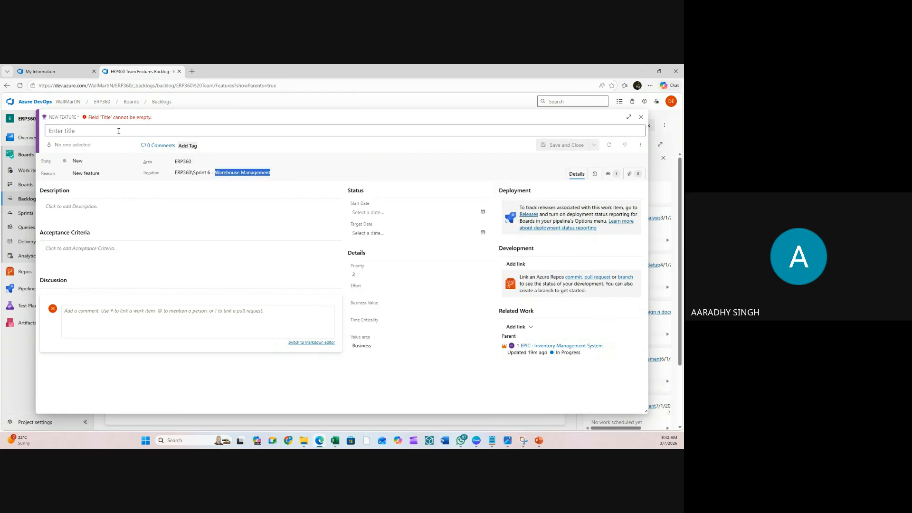
pyautogui.write('F')
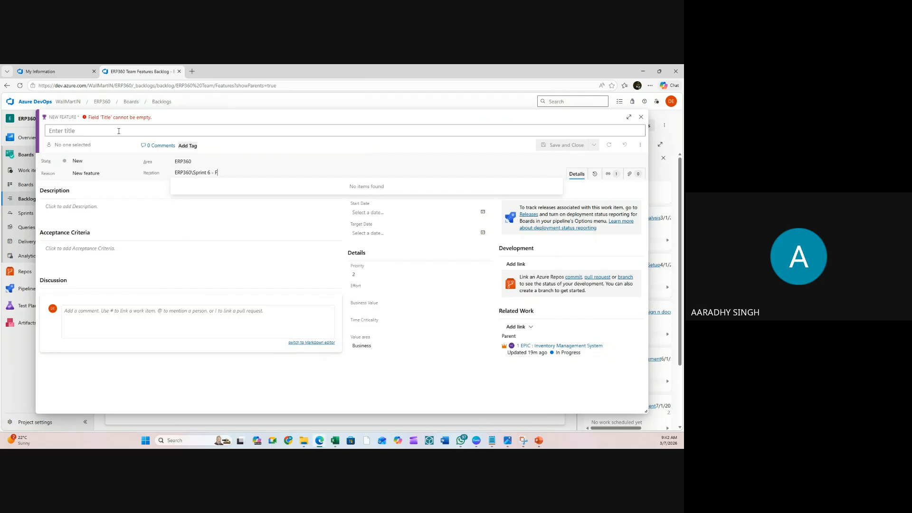
pyautogui.press('Escape')
pyautogui.click(95, 132)
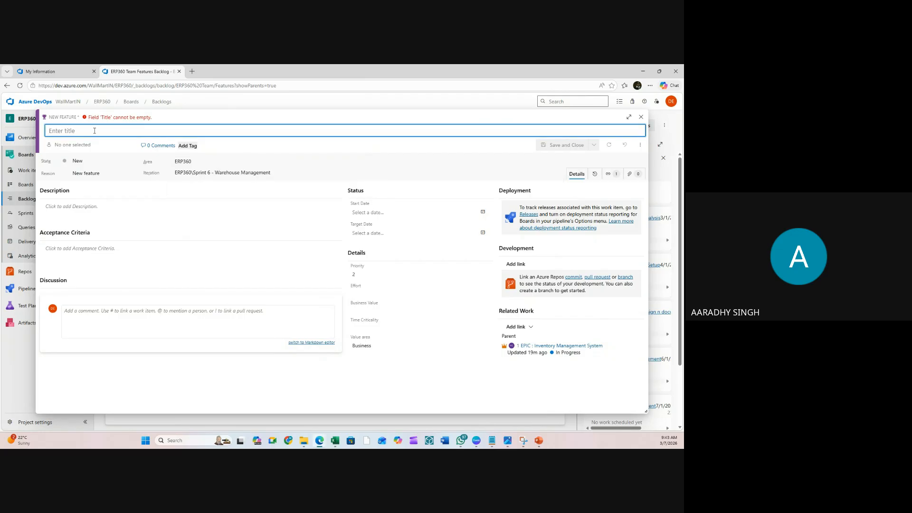
pyautogui.write('Feature 6')
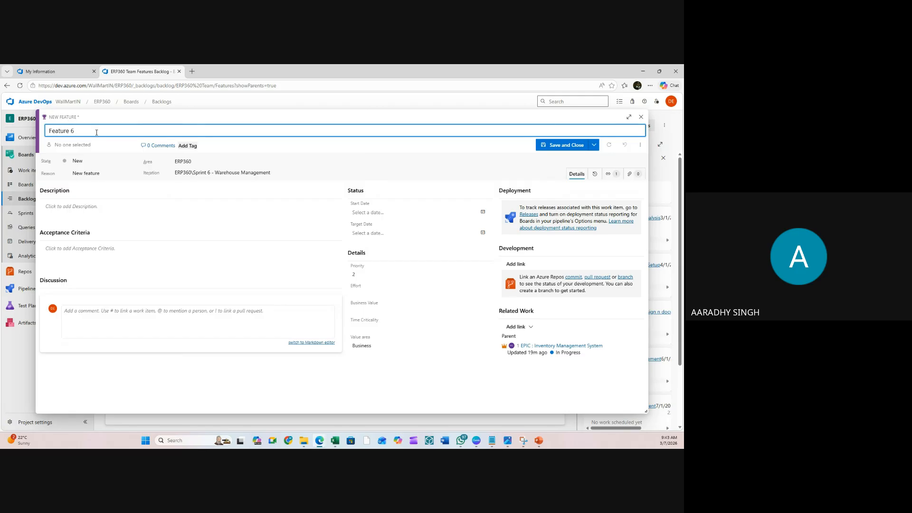
pyautogui.write(':')
pyautogui.hotkey('ctrl', 'v')
# - Assign the feature to a team member and tag it Feature and Wallmart
pyautogui.click(89, 145)
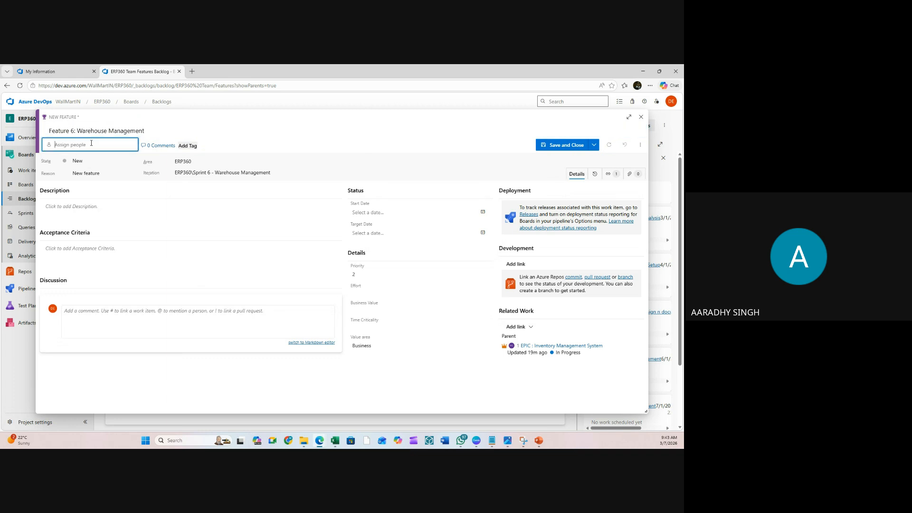
pyautogui.click(82, 183)
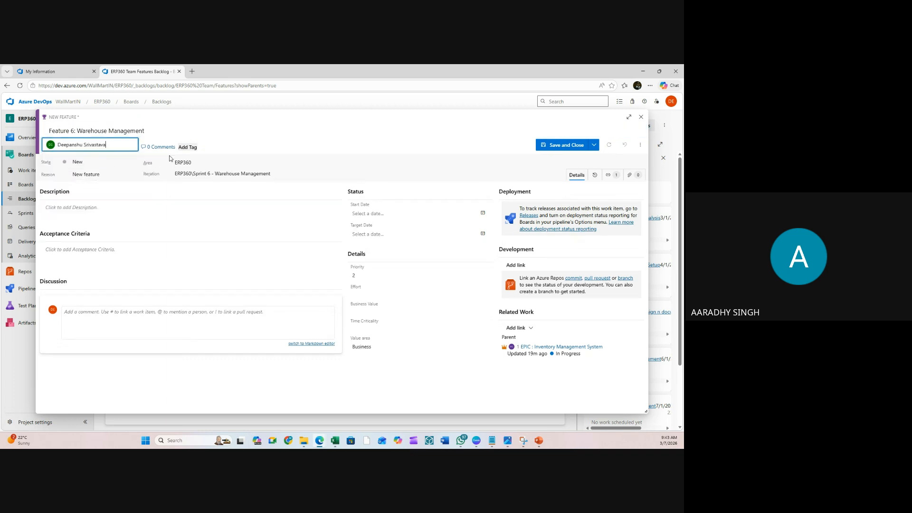
pyautogui.click(188, 146)
pyautogui.click(191, 170)
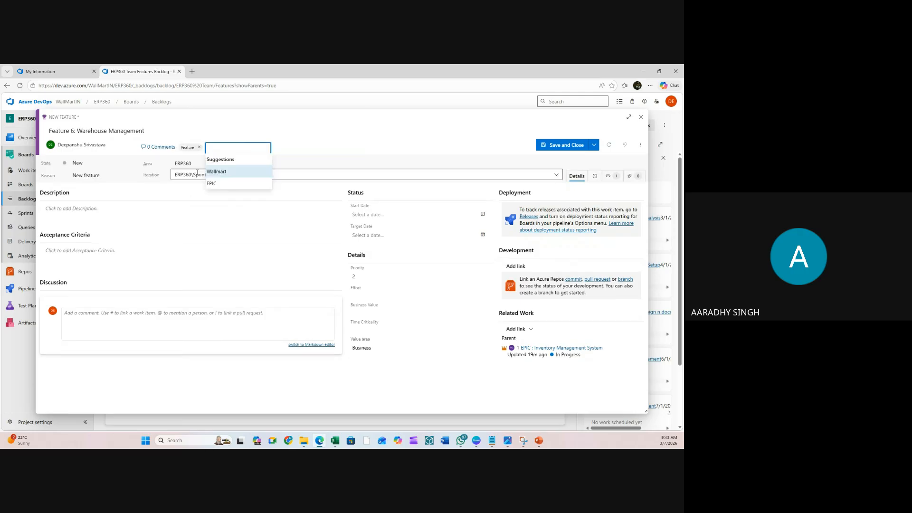
pyautogui.click(220, 172)
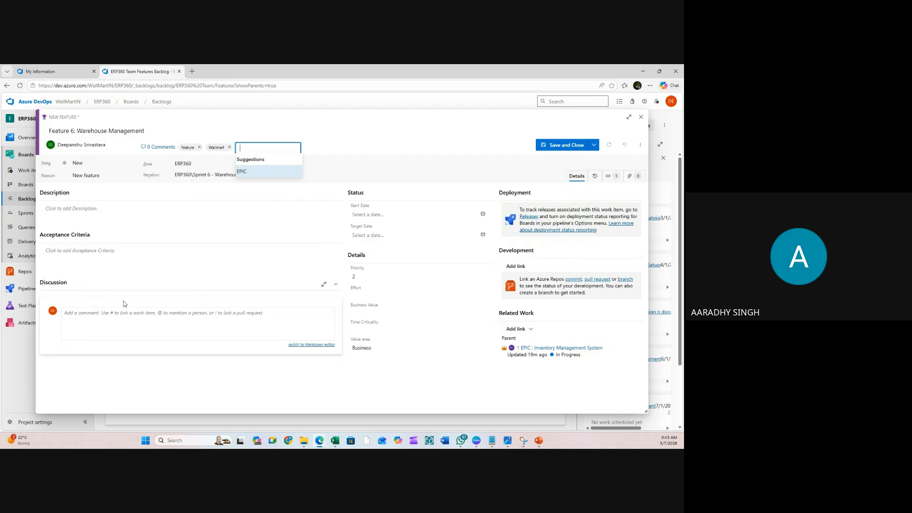
pyautogui.click(630, 176)
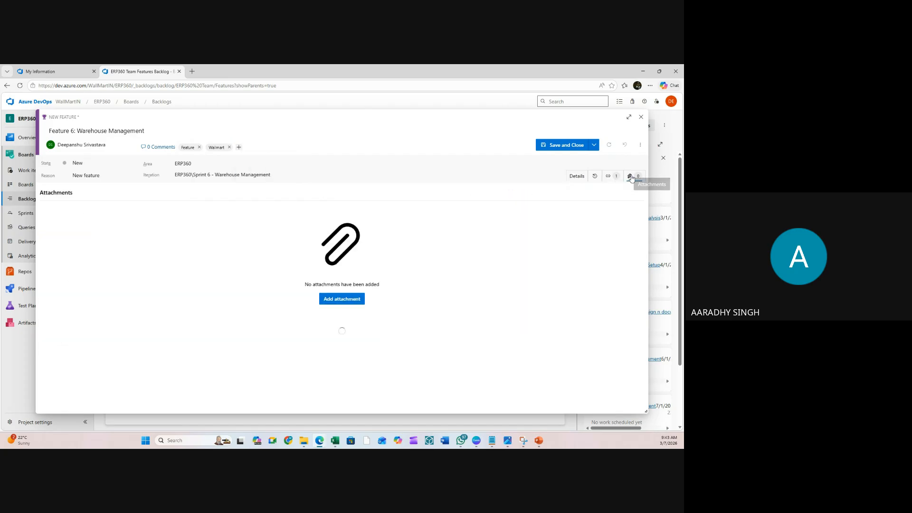
# - Upload azure_devops_banner_HD.png as Feature 6's attachment, then save and close the feature
pyautogui.click(341, 300)
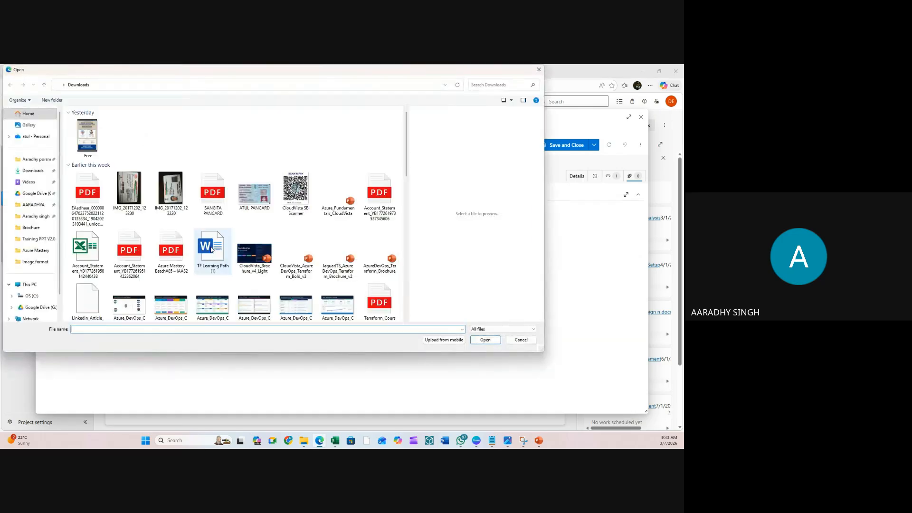
pyautogui.click(88, 199)
pyautogui.click(87, 252)
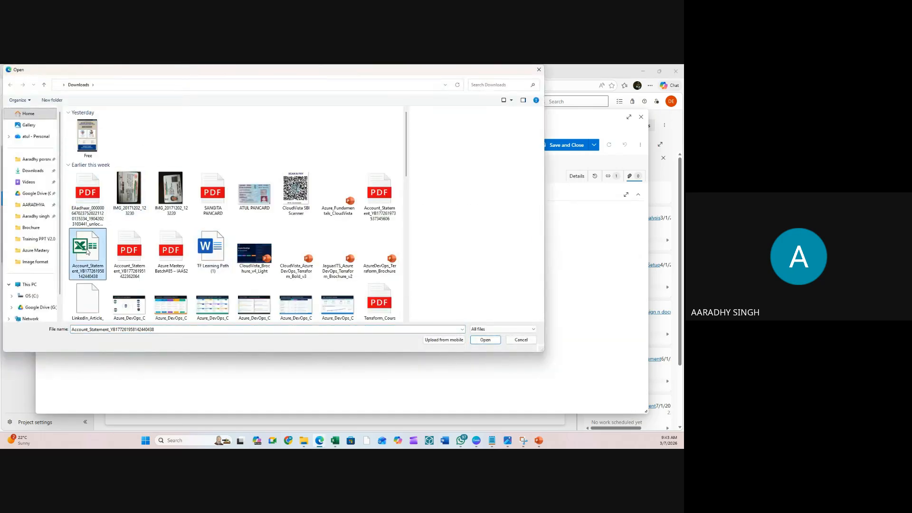
pyautogui.click(128, 251)
pyautogui.scroll(-10, 163, 143)
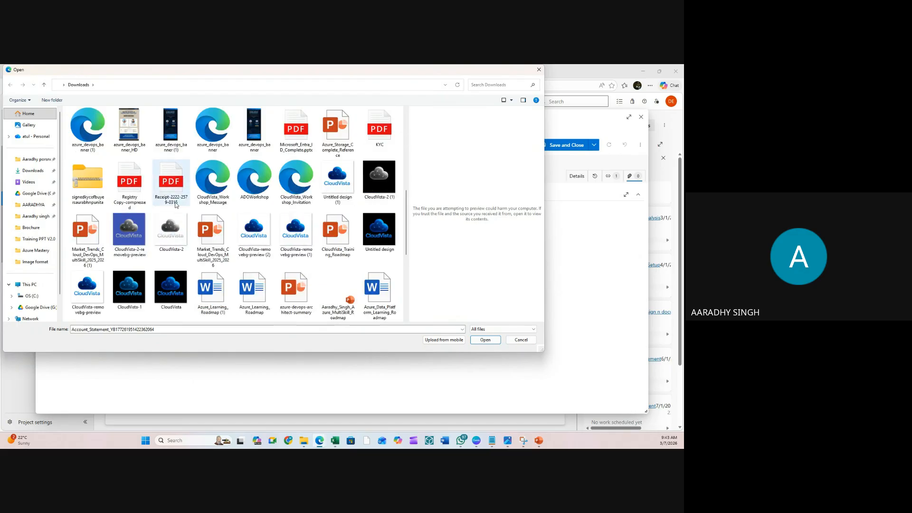
pyautogui.click(134, 133)
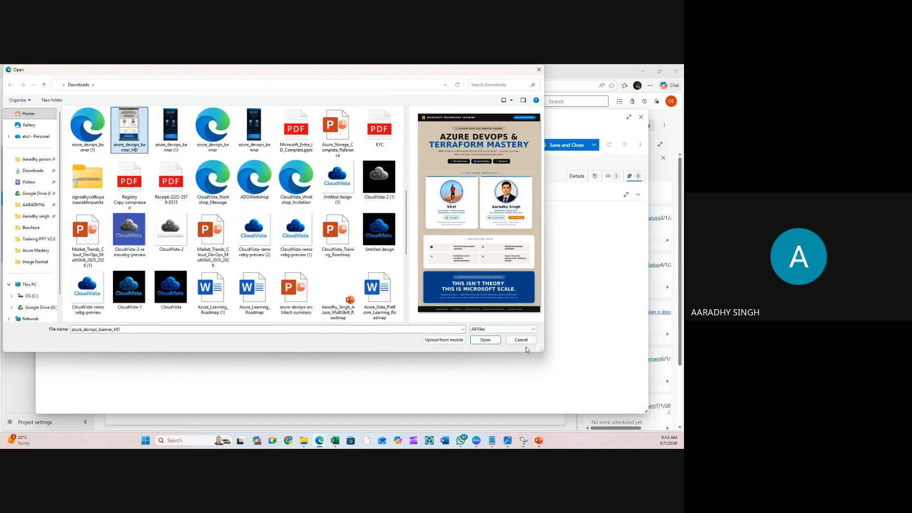
pyautogui.click(485, 340)
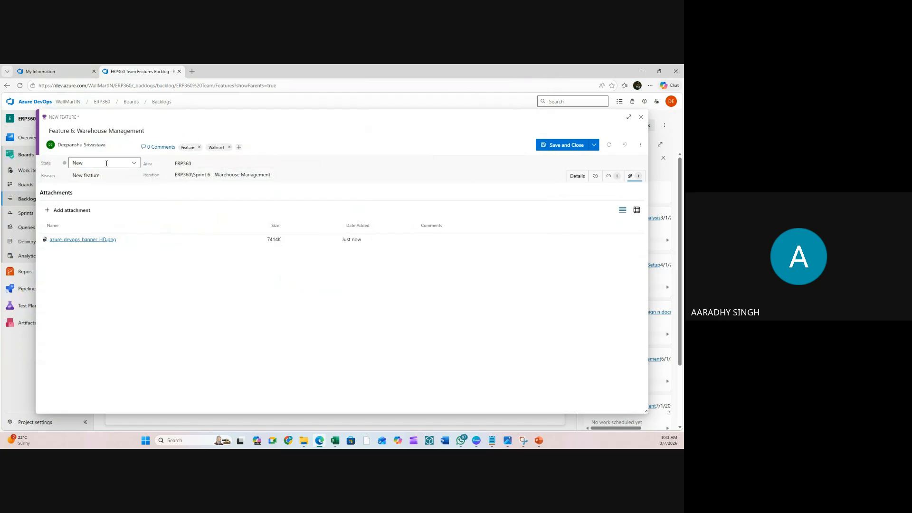
pyautogui.click(560, 146)
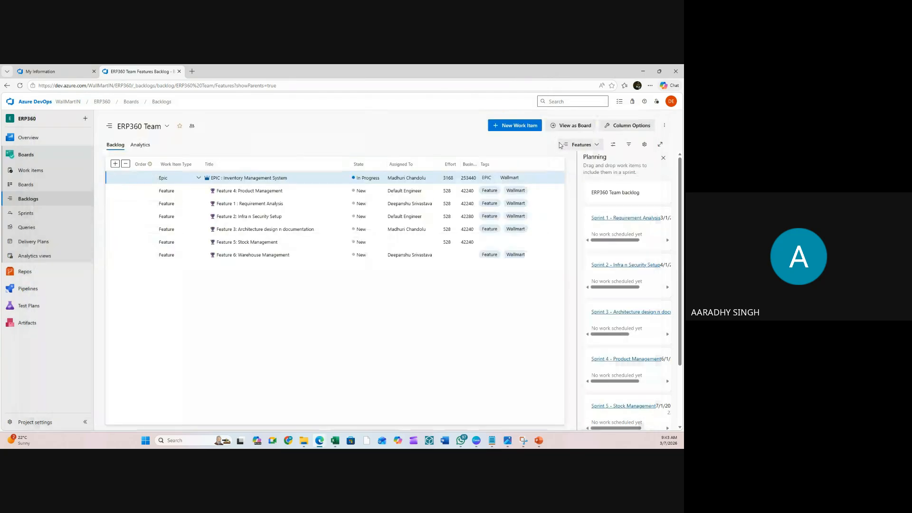
# - Open Feature 5: Stock Management, assign it to Default Engineer, and save
pyautogui.click(246, 242)
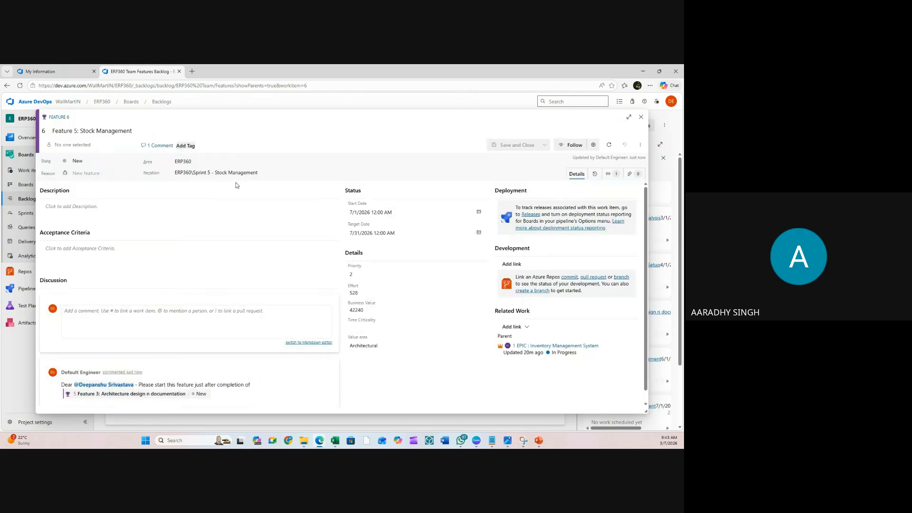
pyautogui.click(71, 144)
pyautogui.click(82, 161)
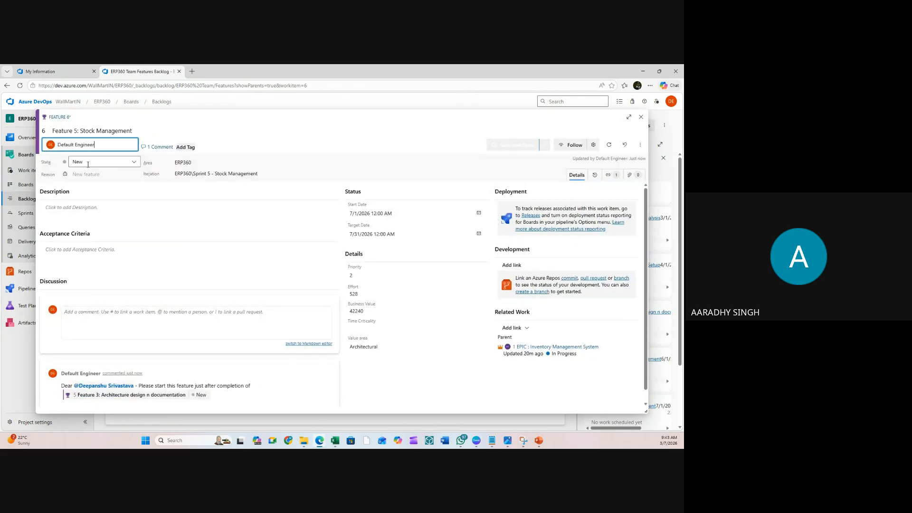
pyautogui.click(515, 144)
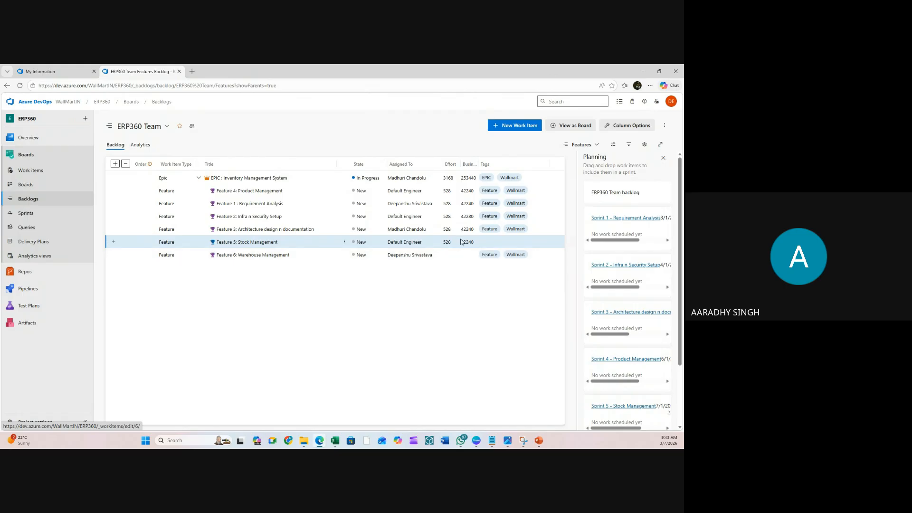
# - Open Feature 6: Warehouse Management and set its Effort to 528
pyautogui.click(223, 255)
pyautogui.click(373, 311)
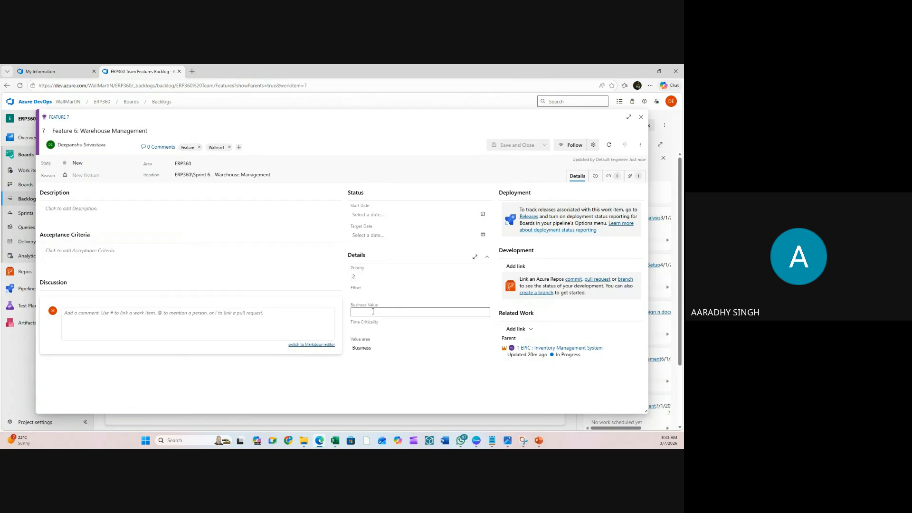
pyautogui.click(371, 295)
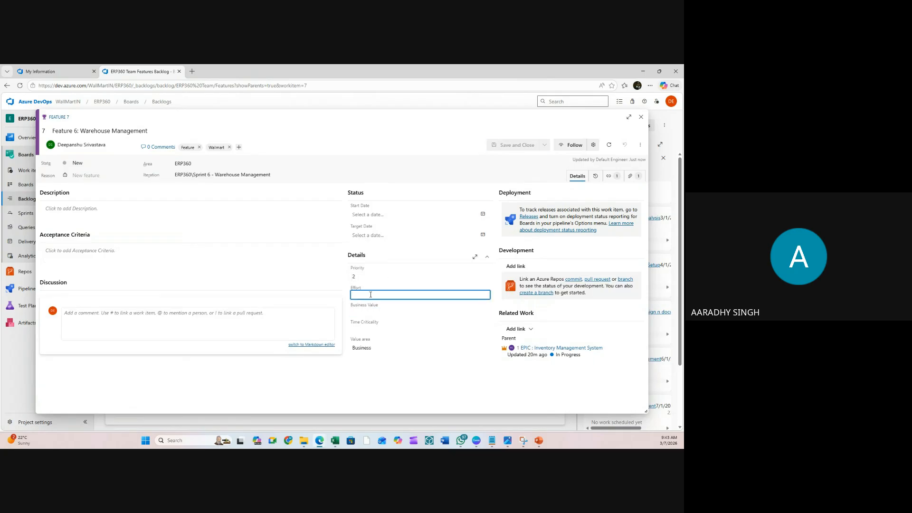
pyautogui.write('528')
pyautogui.click(365, 311)
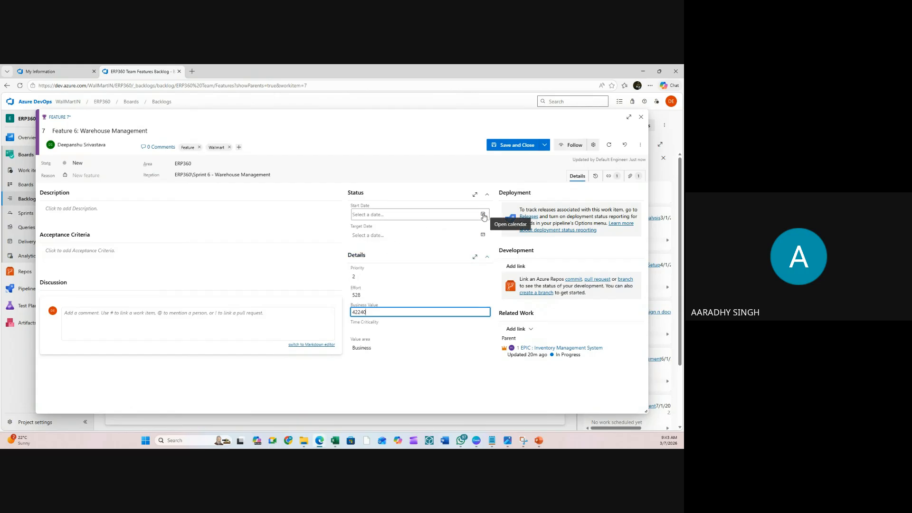
# - Set the start date to 8/3/2026 and the target date to 8/31/2026
pyautogui.click(484, 215)
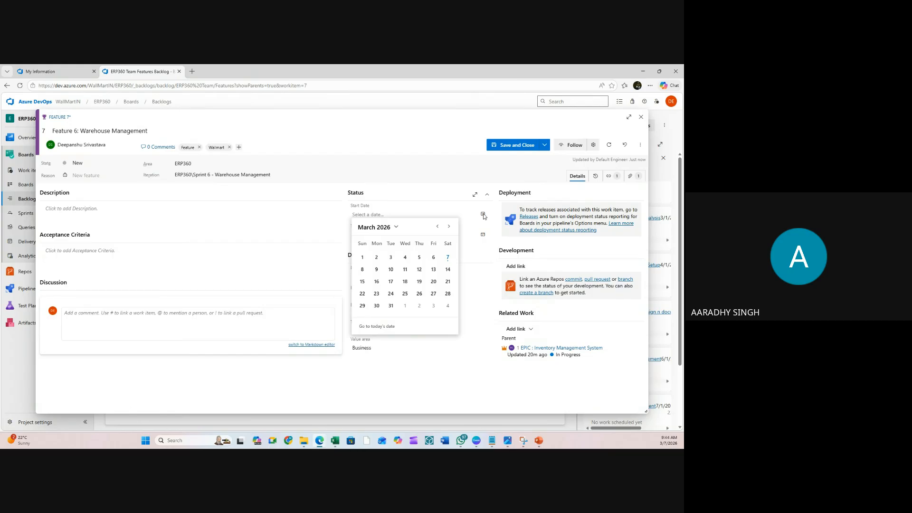
pyautogui.click(448, 227)
pyautogui.click(448, 227)
pyautogui.click(449, 226)
pyautogui.click(448, 226)
pyautogui.click(448, 227)
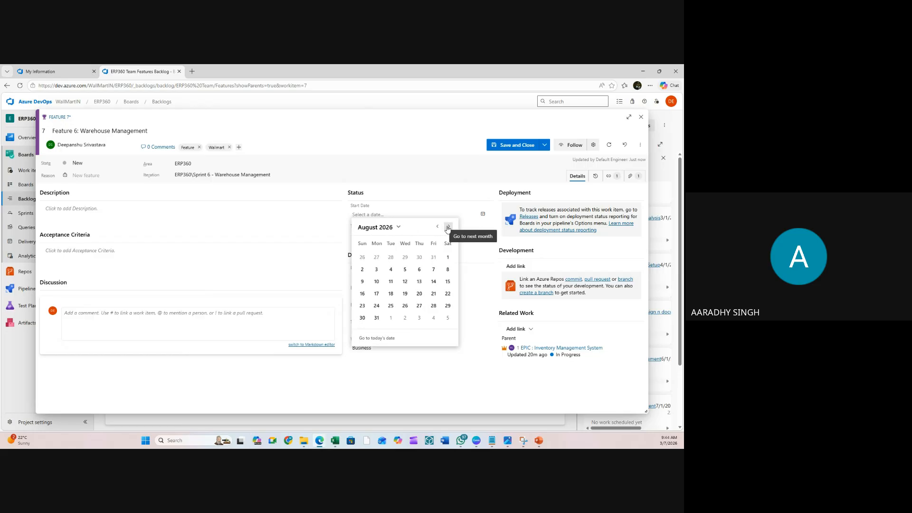
pyautogui.click(377, 270)
pyautogui.click(483, 236)
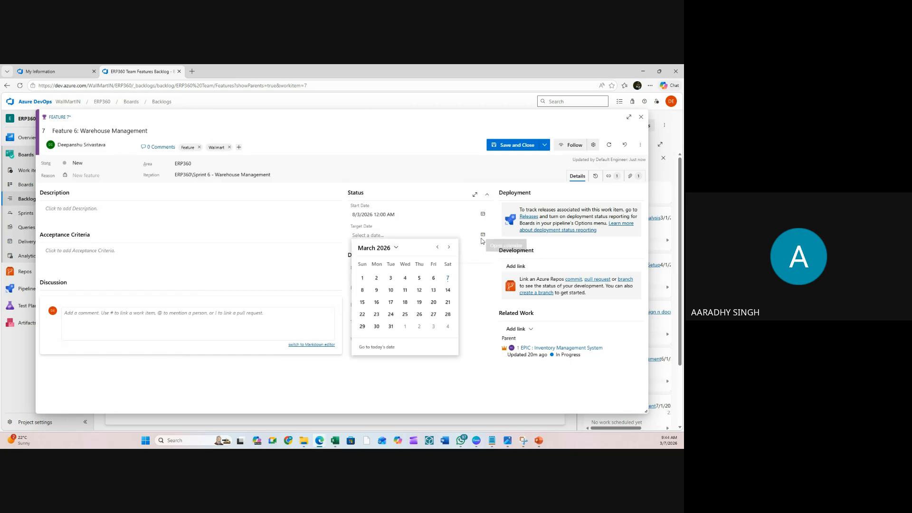
pyautogui.click(448, 247)
pyautogui.click(448, 247)
pyautogui.click(449, 247)
pyautogui.click(448, 247)
pyautogui.click(448, 247)
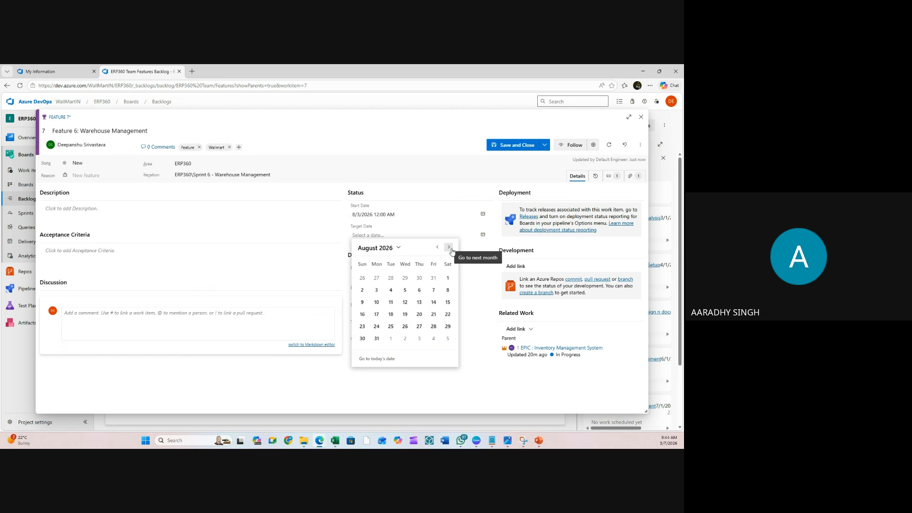
pyautogui.click(377, 339)
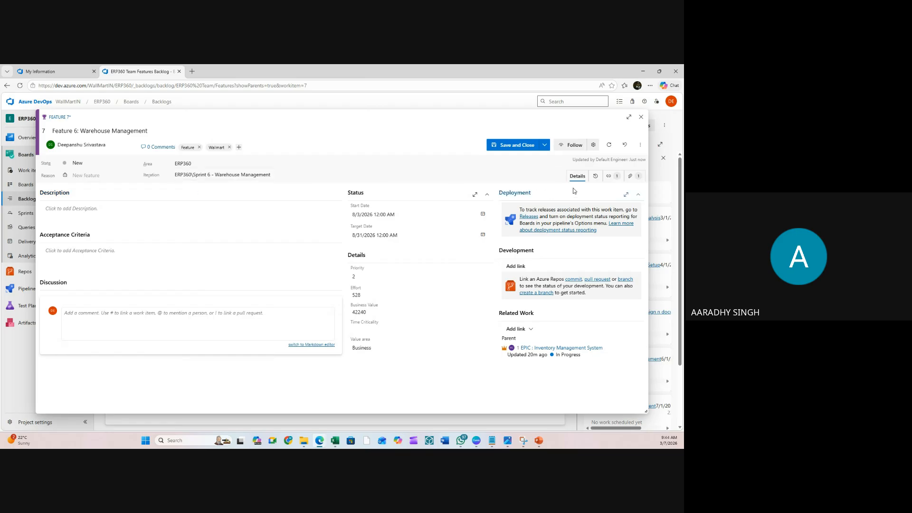
# - Change the feature's priority from 2 to 1
pyautogui.click(608, 176)
pyautogui.click(631, 177)
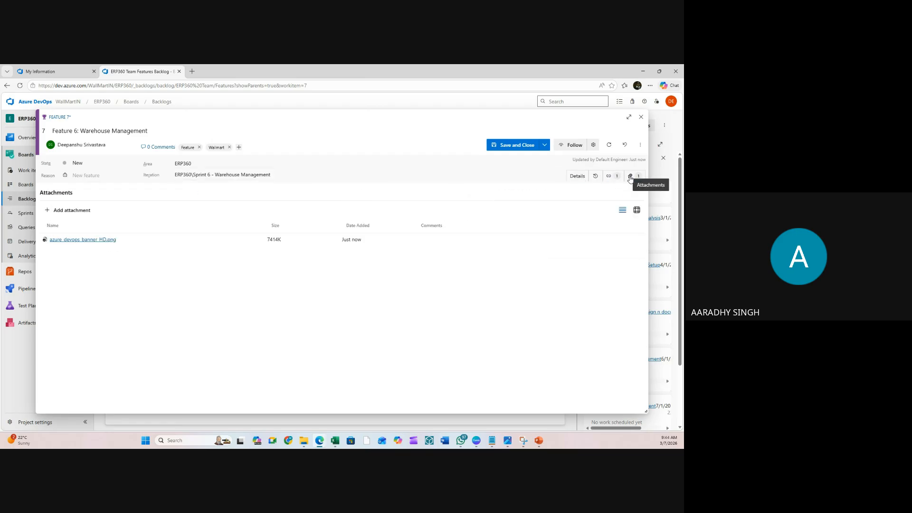
pyautogui.click(586, 182)
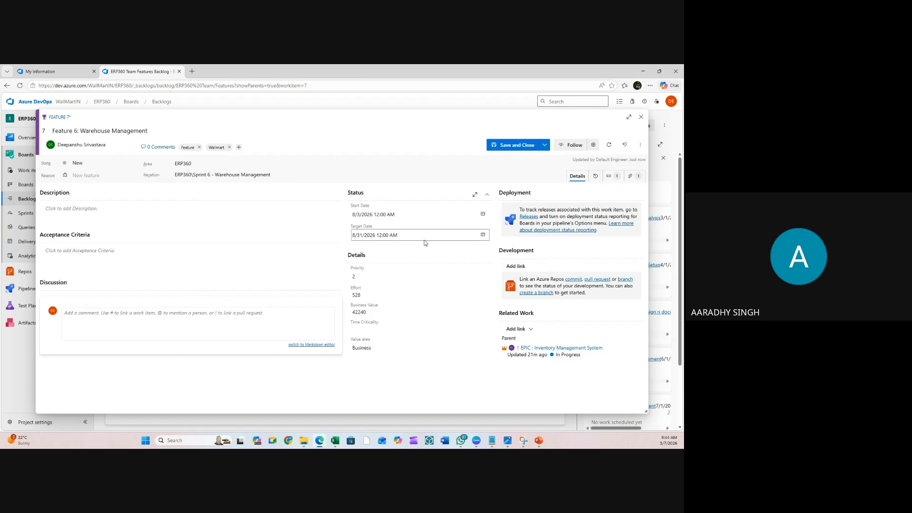
pyautogui.click(362, 277)
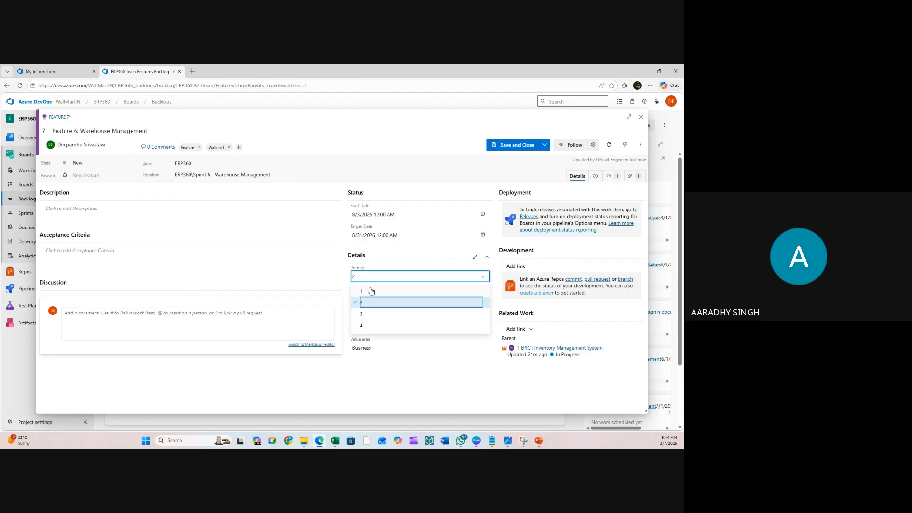
pyautogui.click(364, 290)
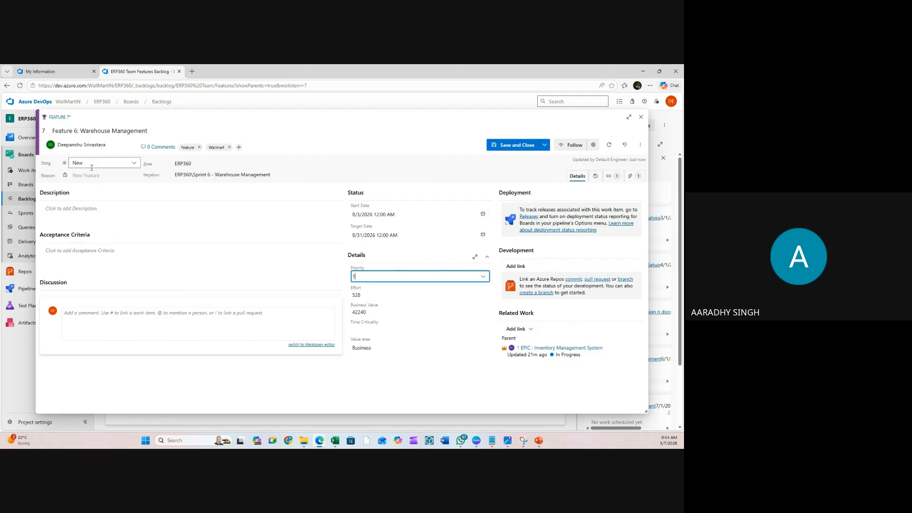
# - Save Feature 6, then tag Feature 5 with Feature and Wallmart and save it
pyautogui.click(508, 145)
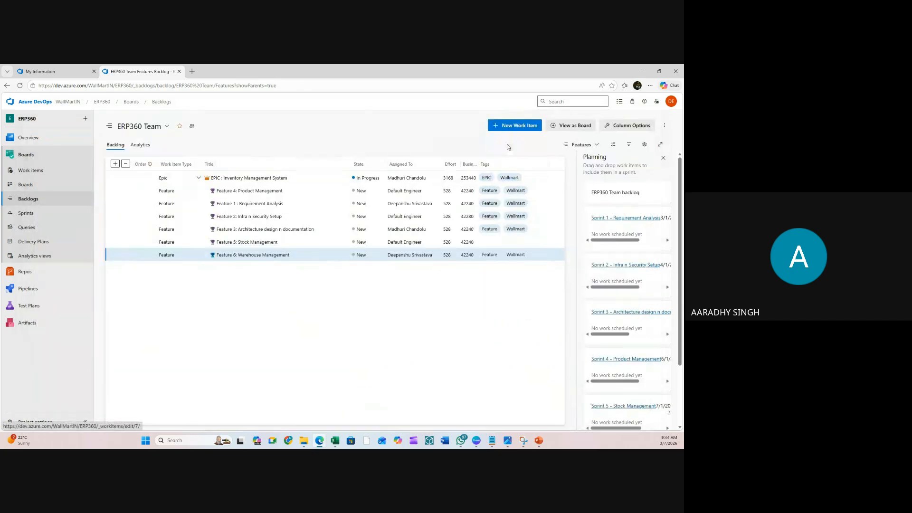
pyautogui.click(261, 243)
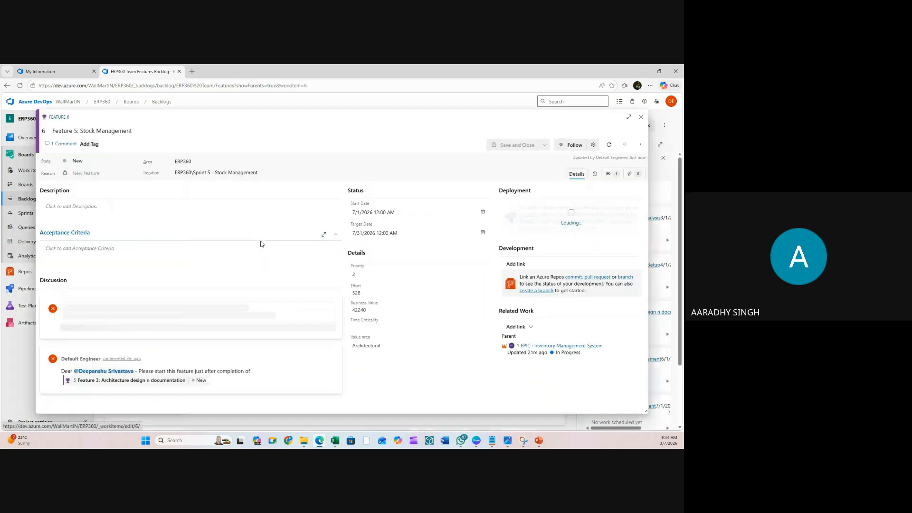
pyautogui.click(188, 147)
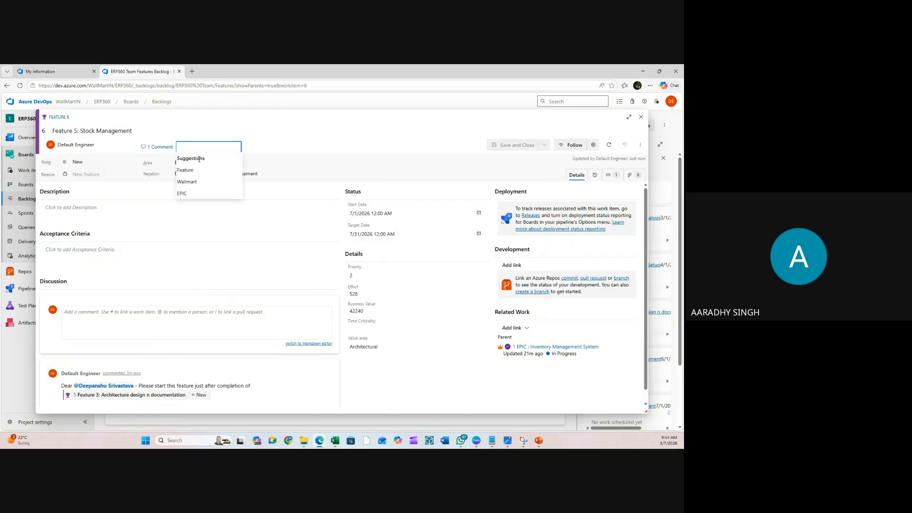
pyautogui.click(195, 171)
pyautogui.click(218, 173)
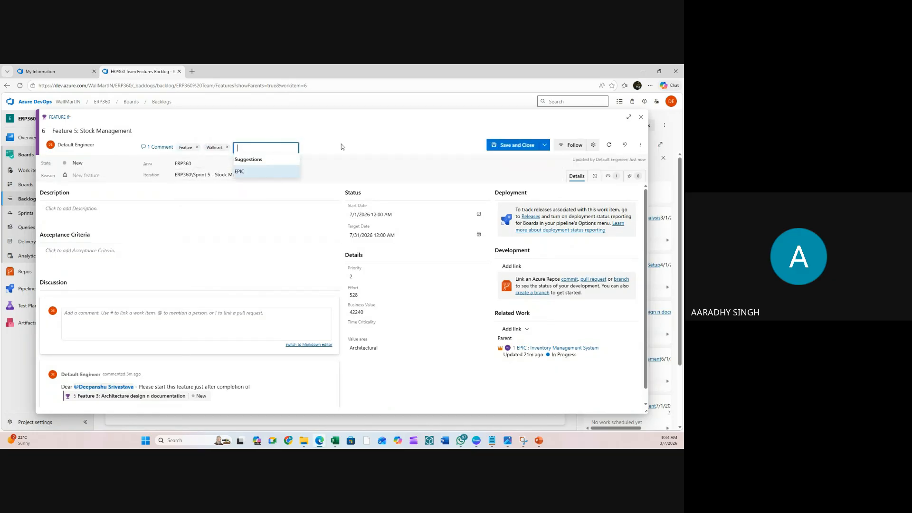
pyautogui.click(522, 146)
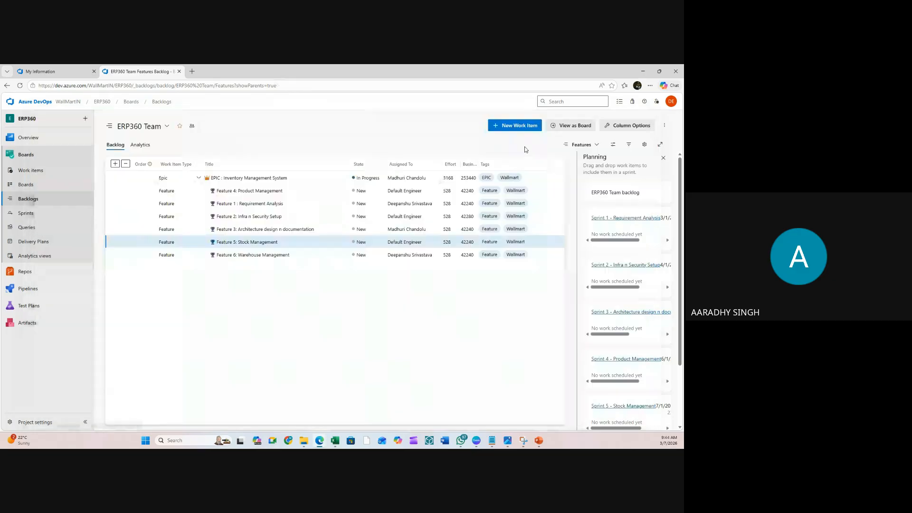
# - Collapse and re-expand the epic's six features, then start a child item under Feature 2
pyautogui.click(199, 177)
pyautogui.click(199, 177)
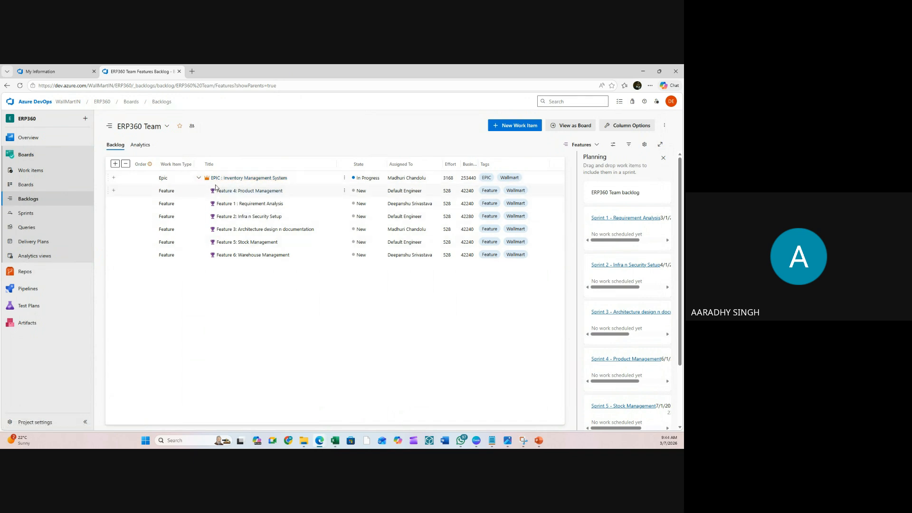
pyautogui.click(199, 178)
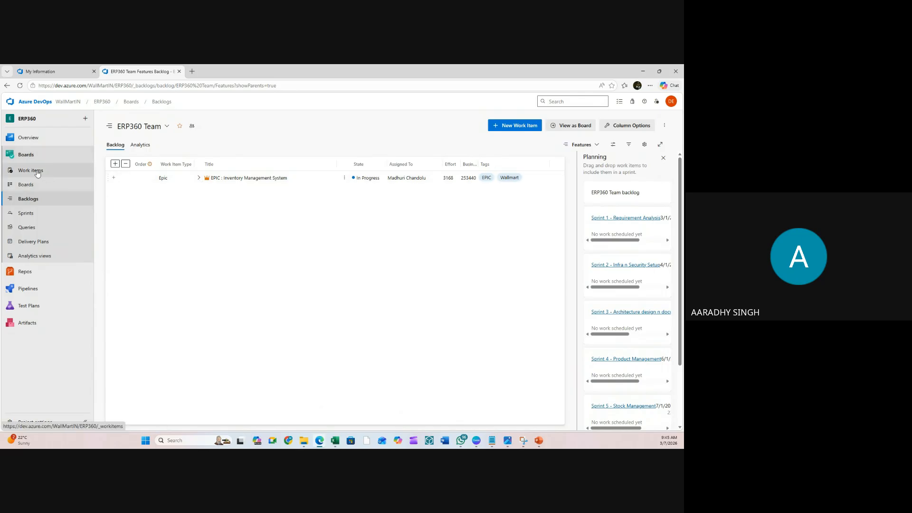
pyautogui.click(199, 178)
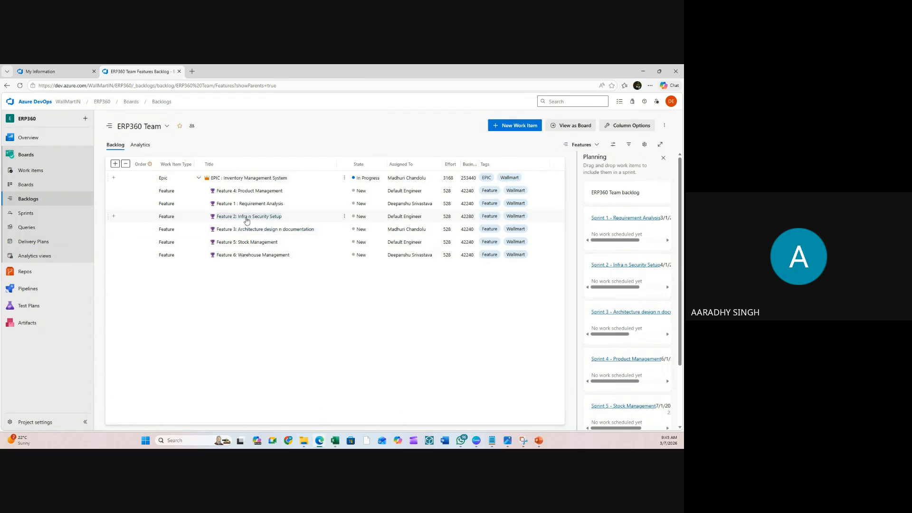
pyautogui.click(113, 218)
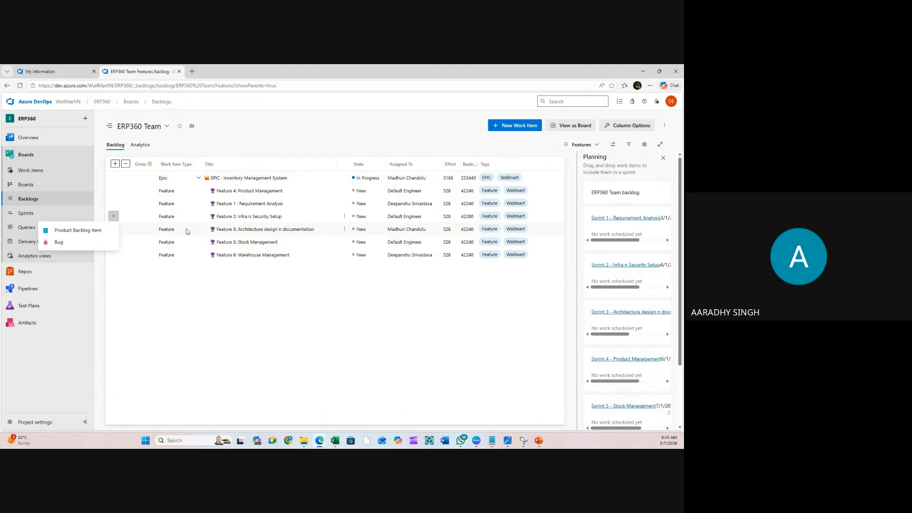
# - Create a Product Backlog Item under Feature 2 titled 'US: Activate Azure n DevOps Subscription'
pyautogui.click(83, 231)
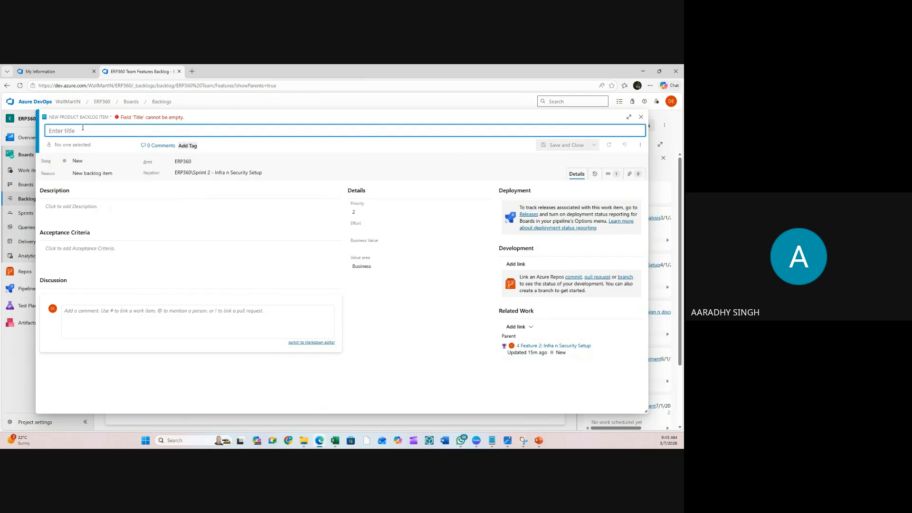
pyautogui.write('UC')
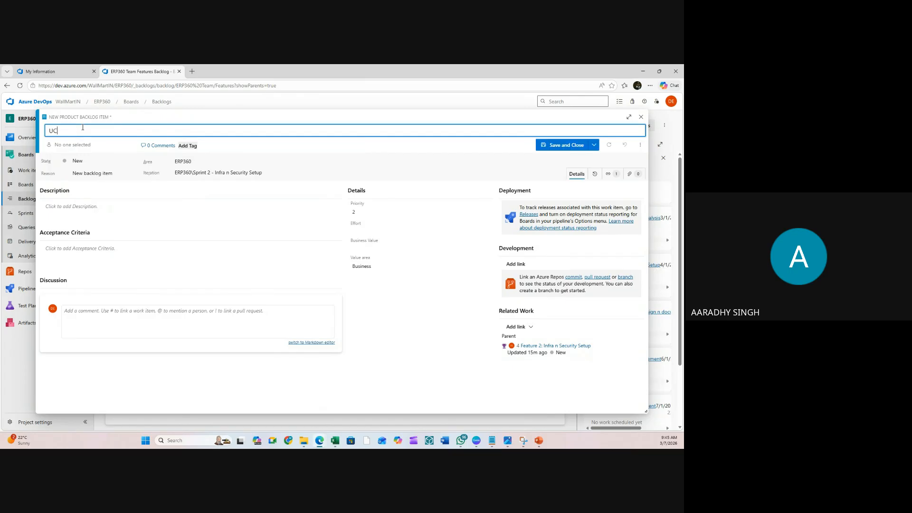
pyautogui.write('1:')
pyautogui.press('BackSpace')
pyautogui.press('BackSpace')
pyautogui.press('BackSpace')
pyautogui.press('BackSpace')
pyautogui.write('S')
pyautogui.write('1')
pyautogui.press('BackSpace')
pyautogui.press('BackSpace')
pyautogui.write('Activate Azure n DevOps Subscriton')
pyautogui.click(145, 130)
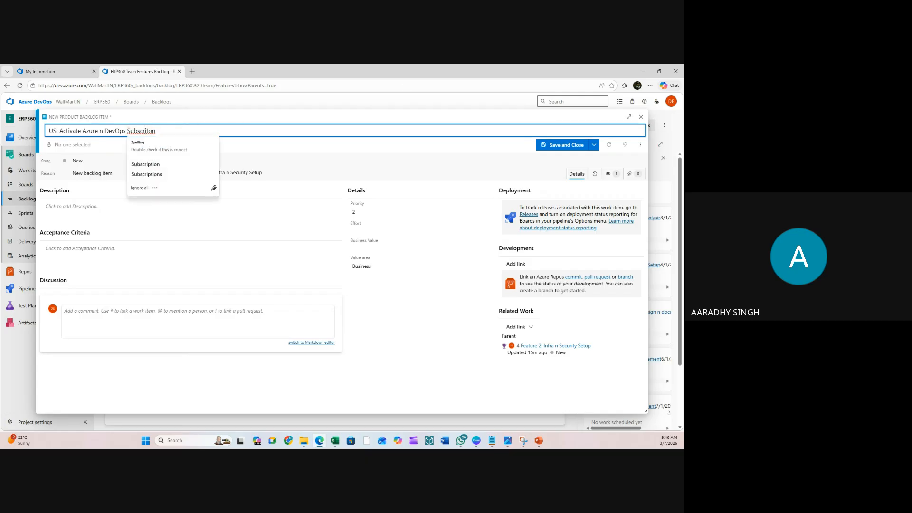
pyautogui.click(146, 164)
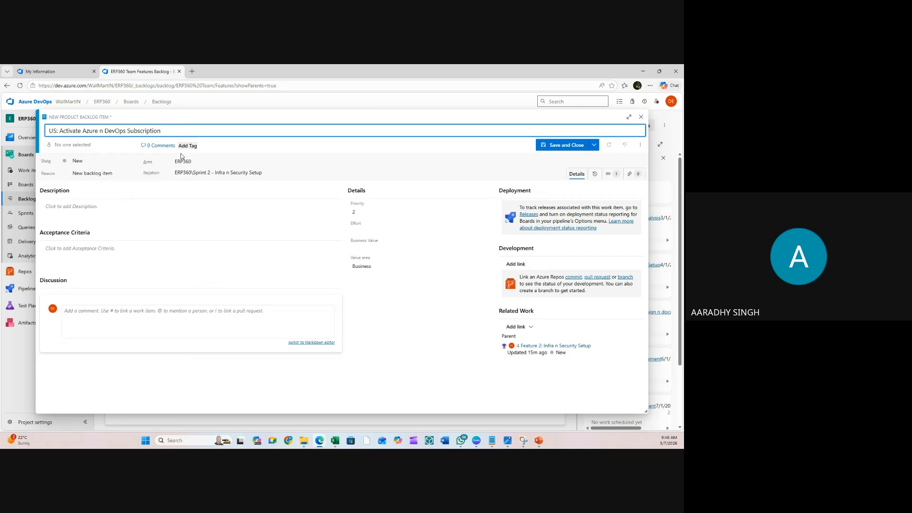
# - Assign the story to a team member and set its Value area to Architectural
pyautogui.click(382, 231)
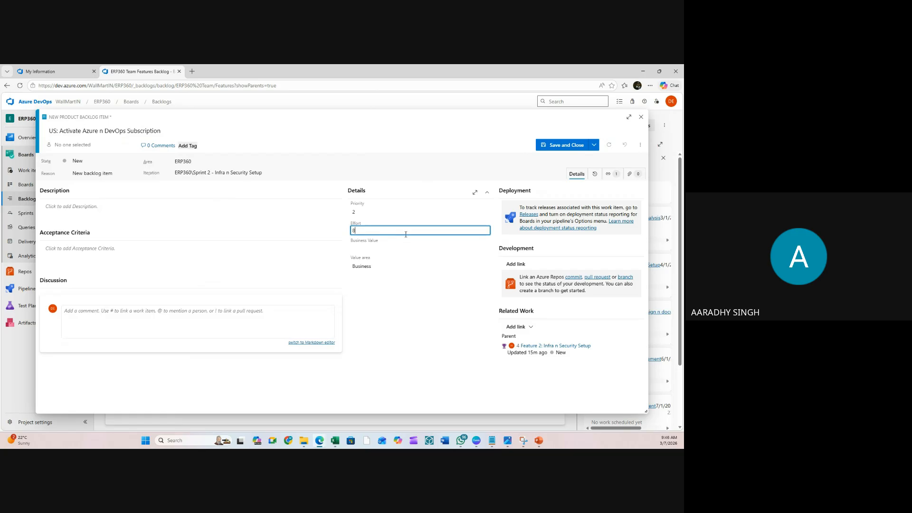
pyautogui.click(382, 247)
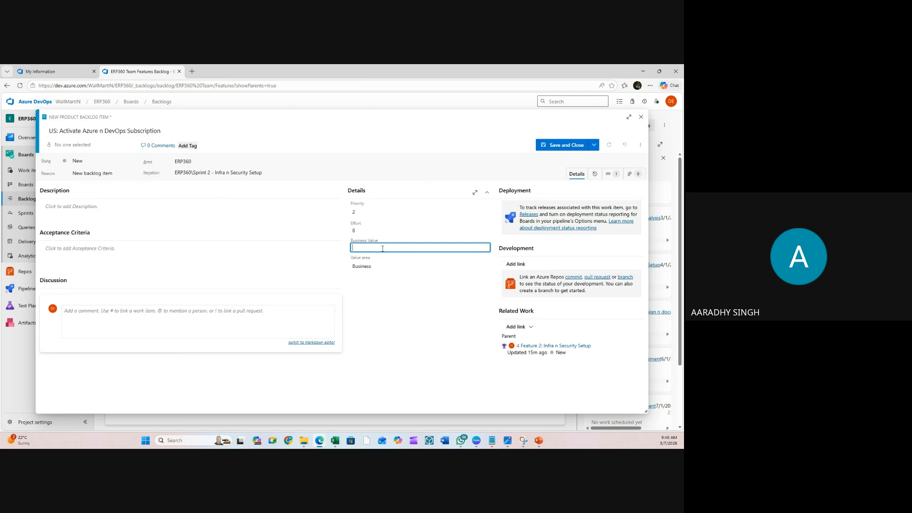
pyautogui.click(88, 145)
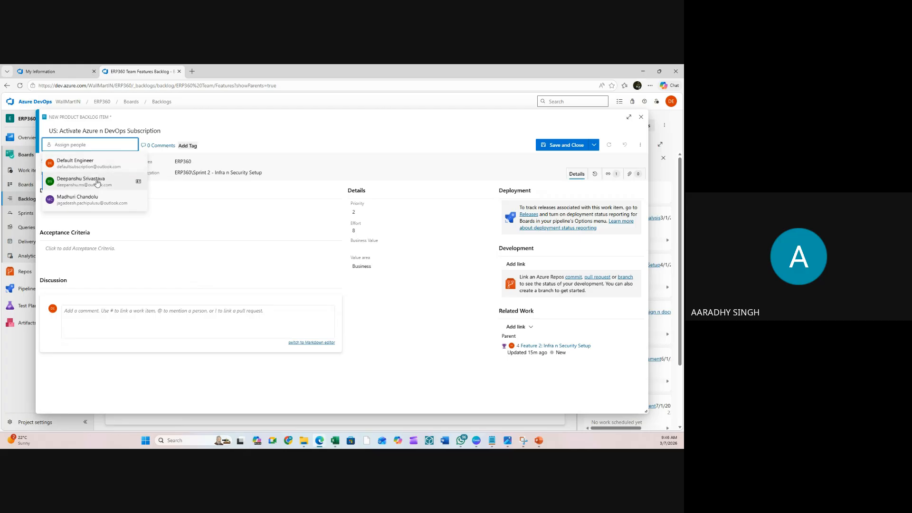
pyautogui.click(98, 181)
pyautogui.click(363, 247)
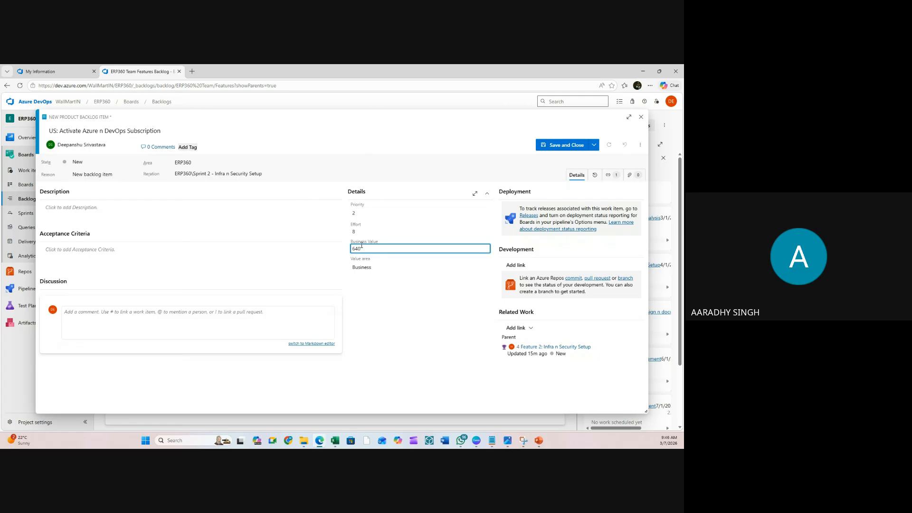
pyautogui.click(375, 267)
pyautogui.click(388, 283)
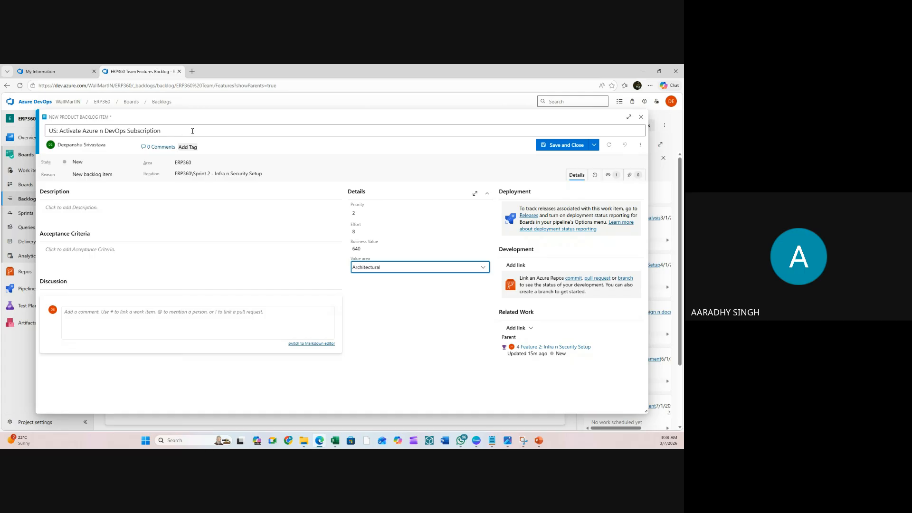
# - Tag the story Wallmart and User Story, save it, and expand Feature 2 to show it
pyautogui.click(188, 146)
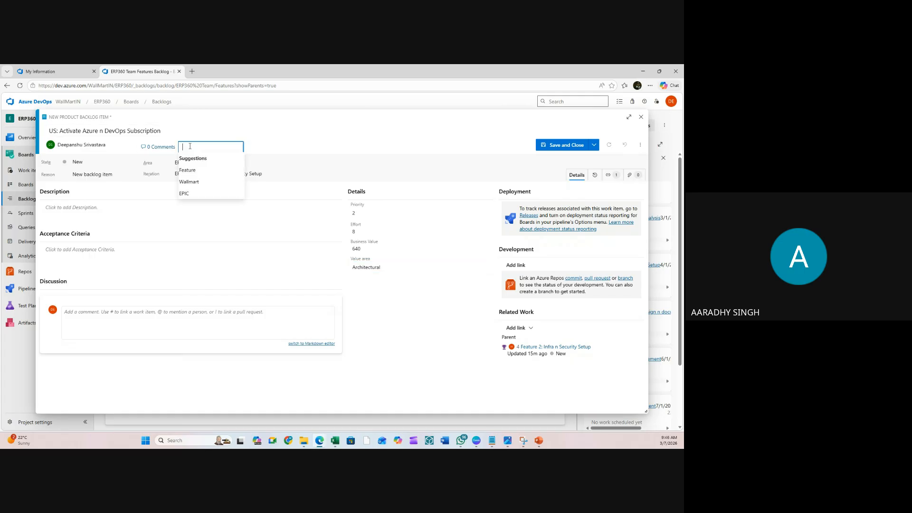
pyautogui.click(192, 182)
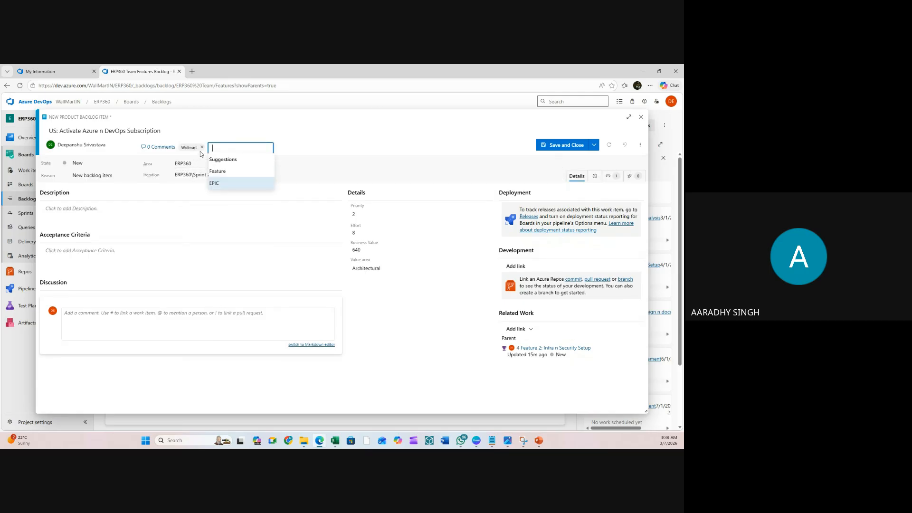
pyautogui.write('User ')
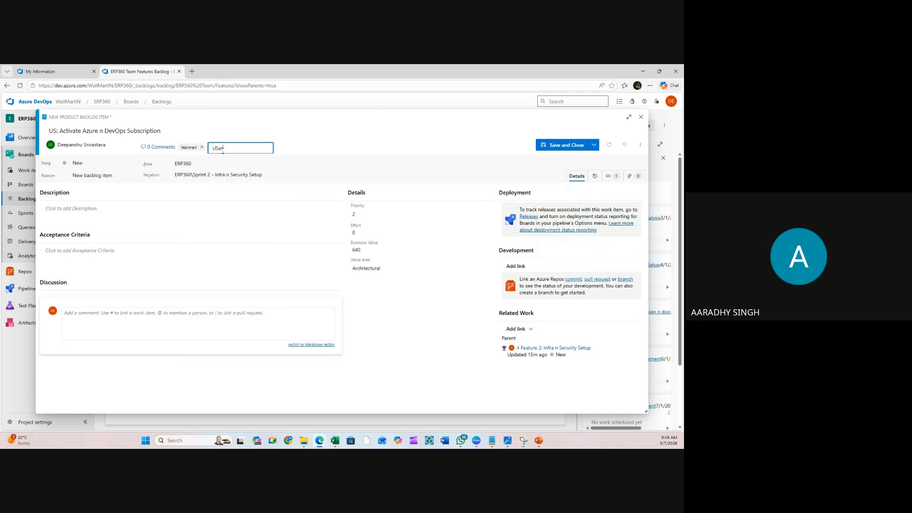
pyautogui.write('Story')
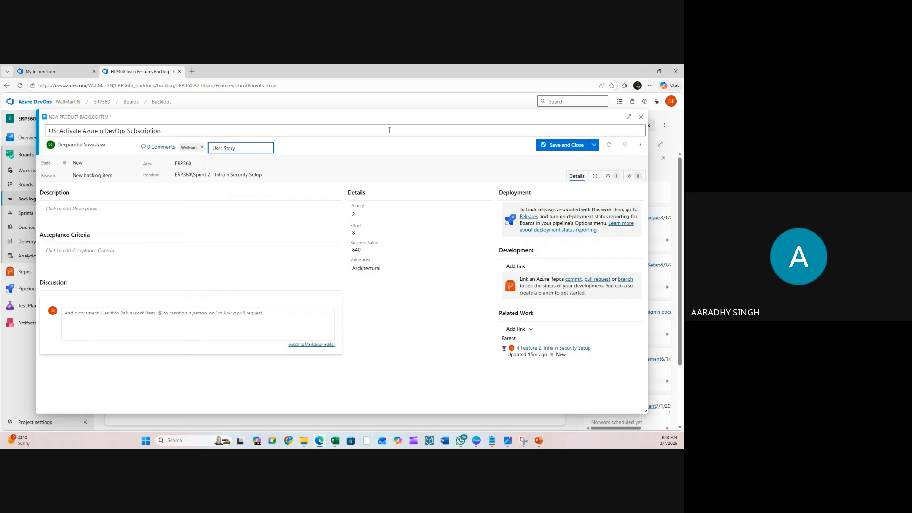
pyautogui.press('Return')
pyautogui.click(566, 146)
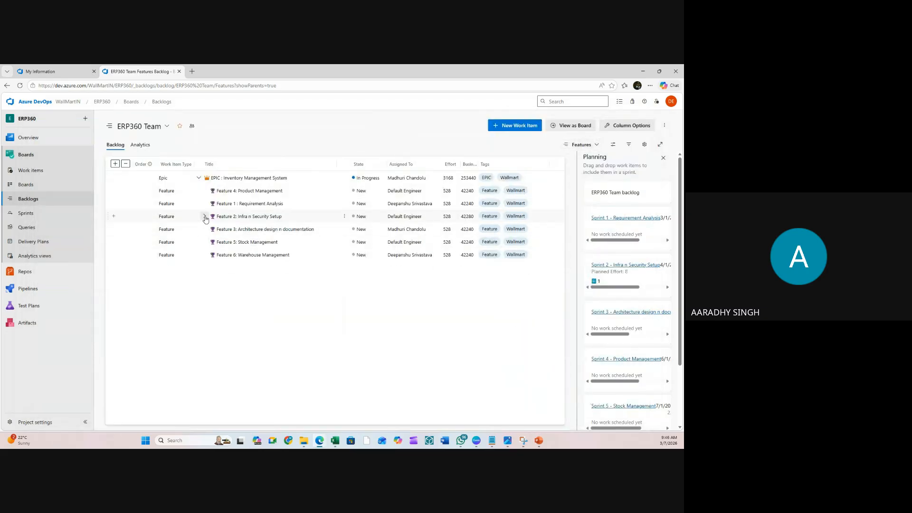
pyautogui.click(199, 178)
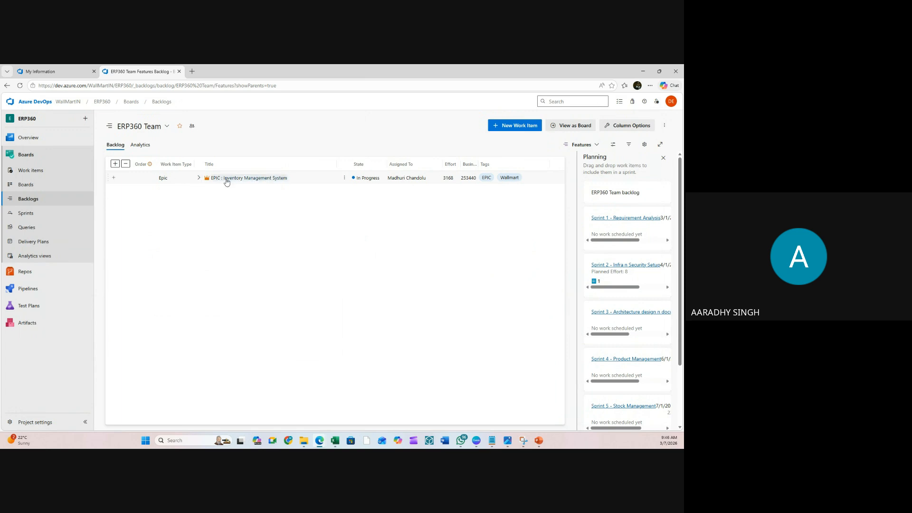
pyautogui.click(198, 178)
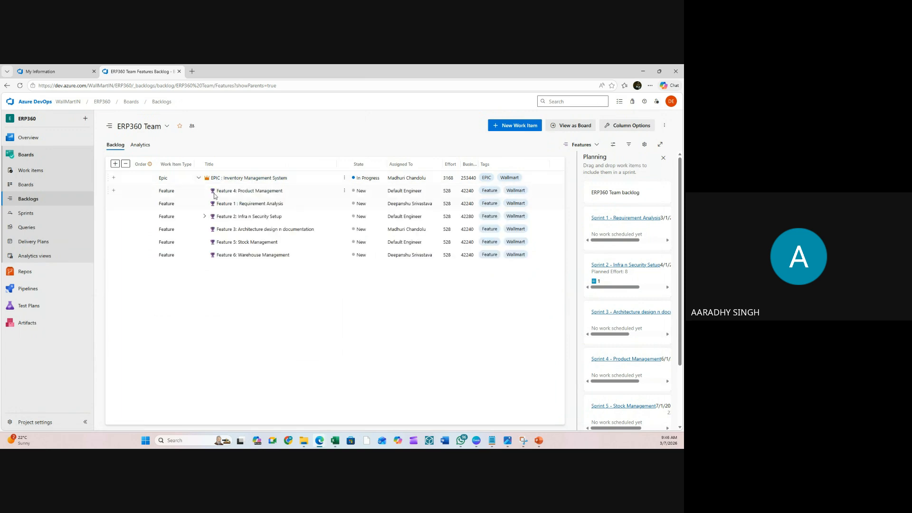
pyautogui.click(204, 217)
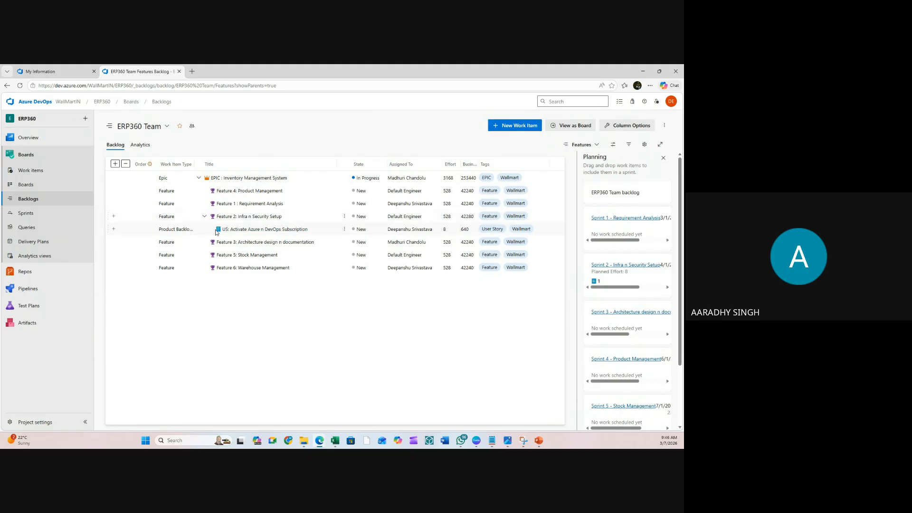
# - Add a Product Backlog Item under Feature 2 titled 'US : Security Review'
pyautogui.click(114, 217)
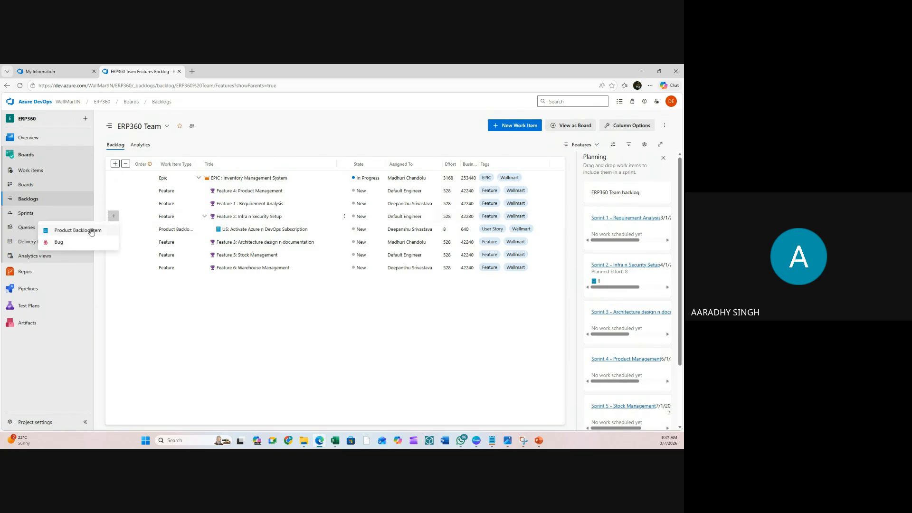
pyautogui.click(90, 231)
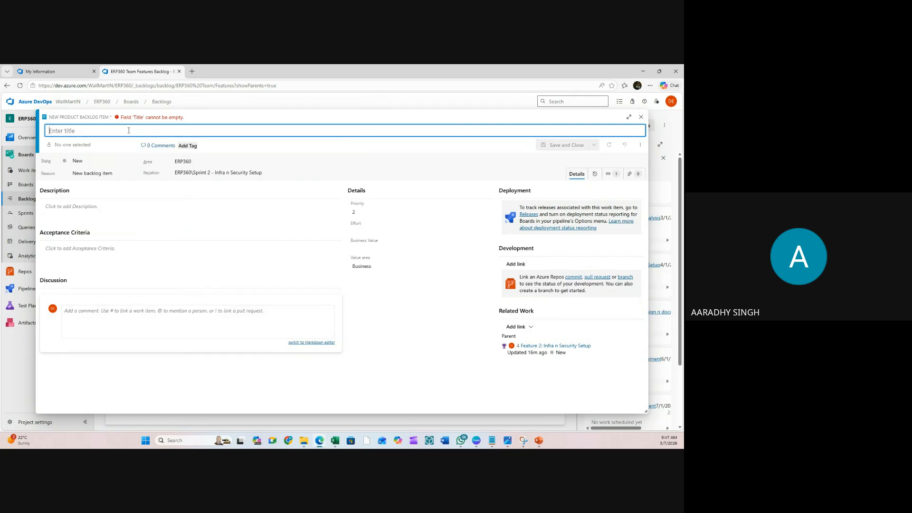
pyautogui.write('US')
pyautogui.press('BackSpace')
pyautogui.press('BackSpace')
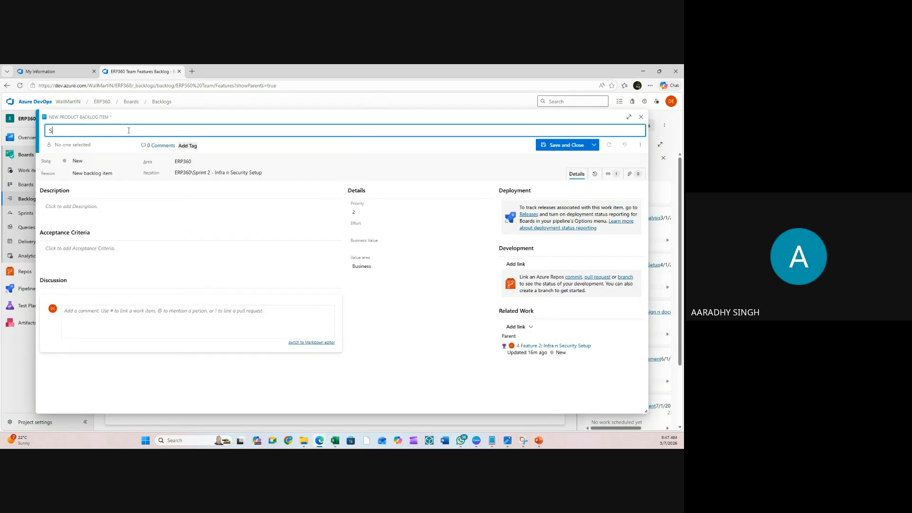
pyautogui.write('US : Security Revwiew')
pyautogui.press('BackSpace')
pyautogui.press('BackSpace')
pyautogui.press('BackSpace')
pyautogui.press('BackSpace')
pyautogui.press('BackSpace')
pyautogui.write('view')
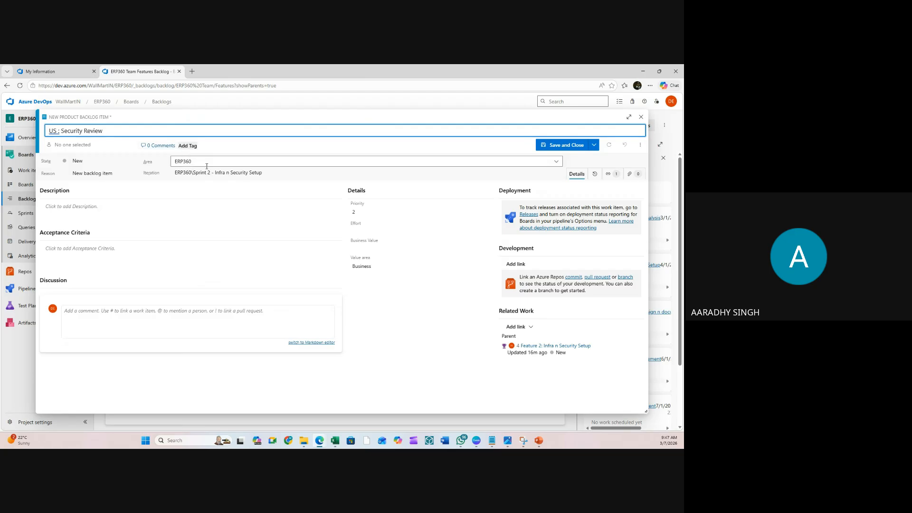
# - Set Effort 16, Business Value 1280 and Value area Architectural
pyautogui.click(376, 229)
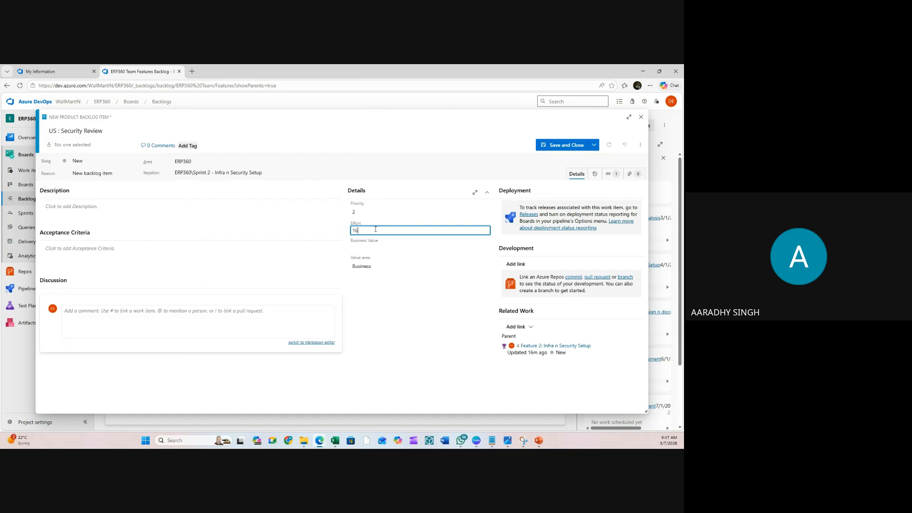
pyautogui.write('16')
pyautogui.click(373, 248)
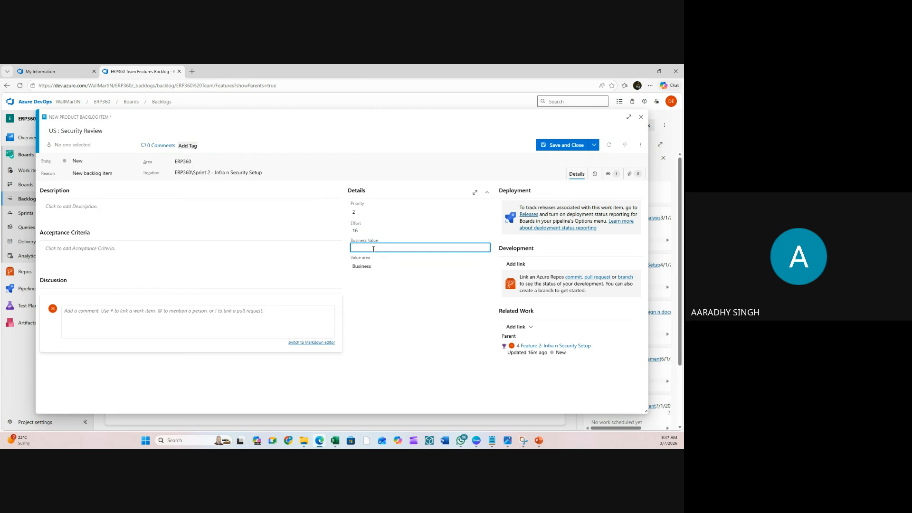
pyautogui.write('1280')
pyautogui.click(369, 266)
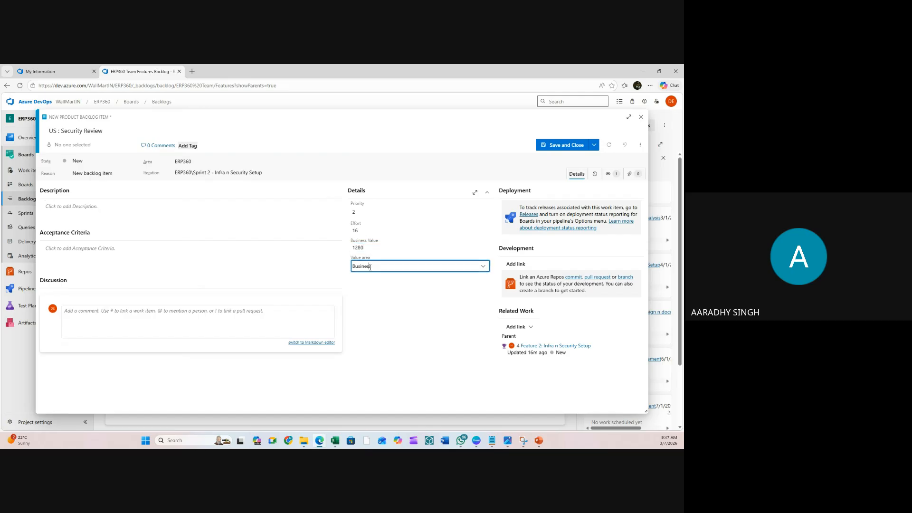
pyautogui.click(369, 282)
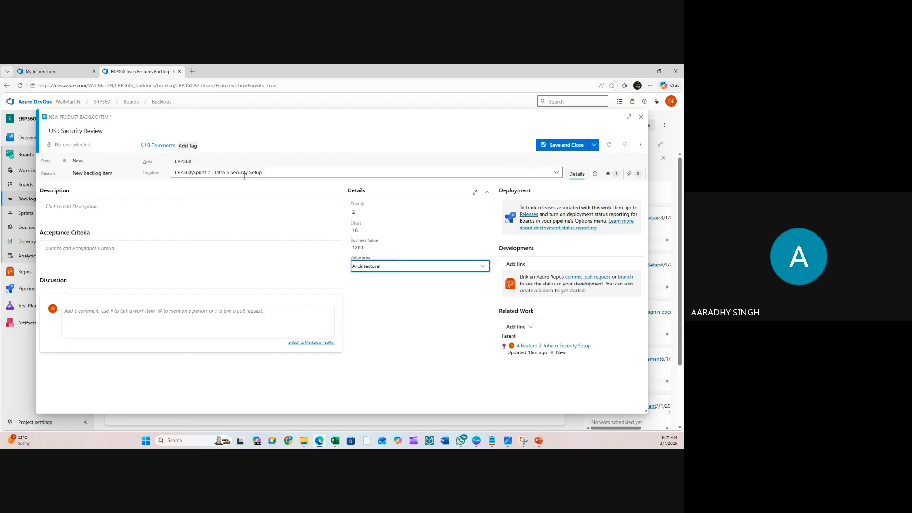
# - Assign the story to a team member, tag it Wallmart and User Story, and save it
pyautogui.click(71, 144)
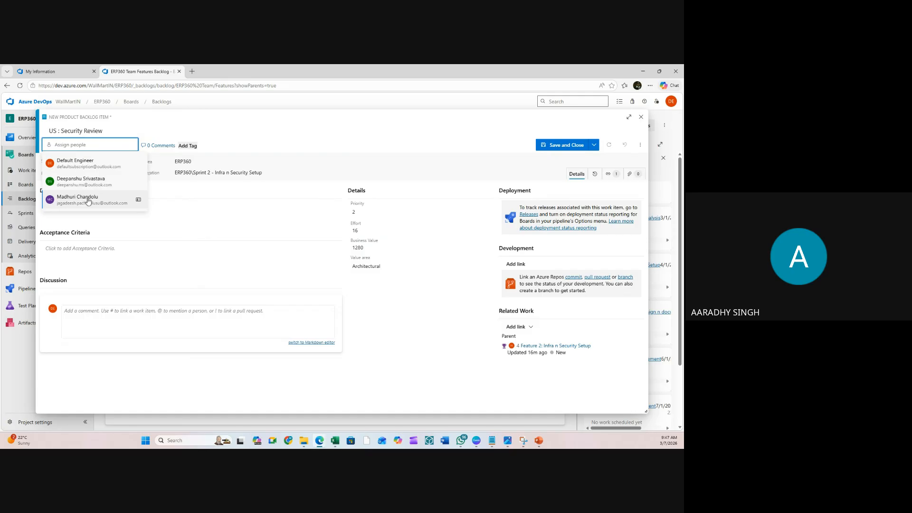
pyautogui.click(87, 200)
pyautogui.click(189, 147)
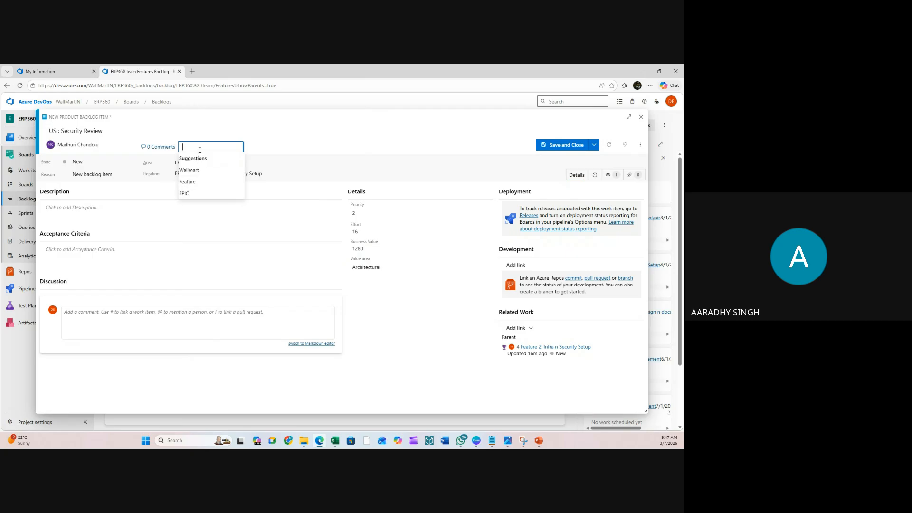
pyautogui.click(195, 171)
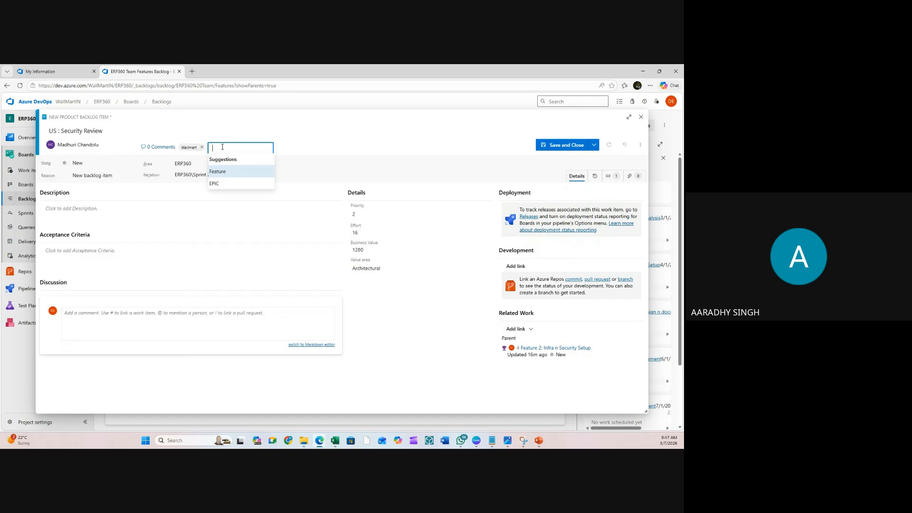
pyautogui.write('User')
pyautogui.write('Story')
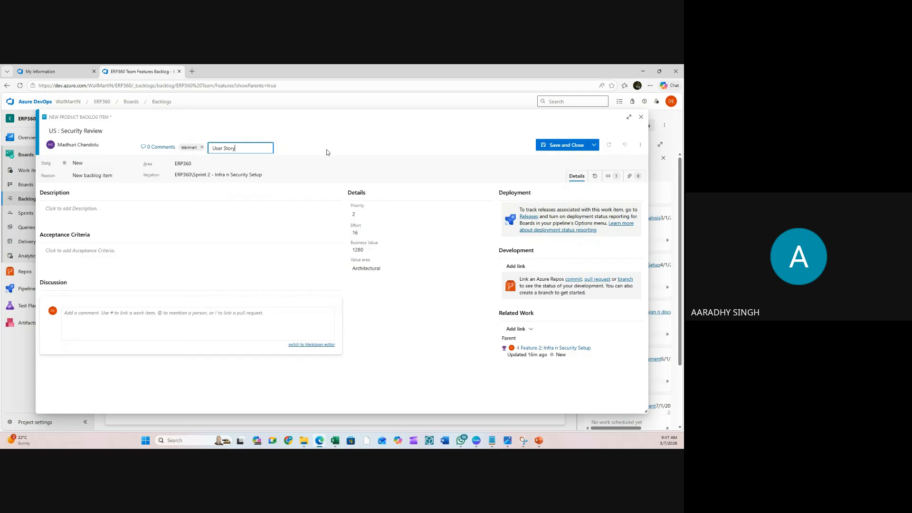
pyautogui.press('Return')
pyautogui.click(557, 145)
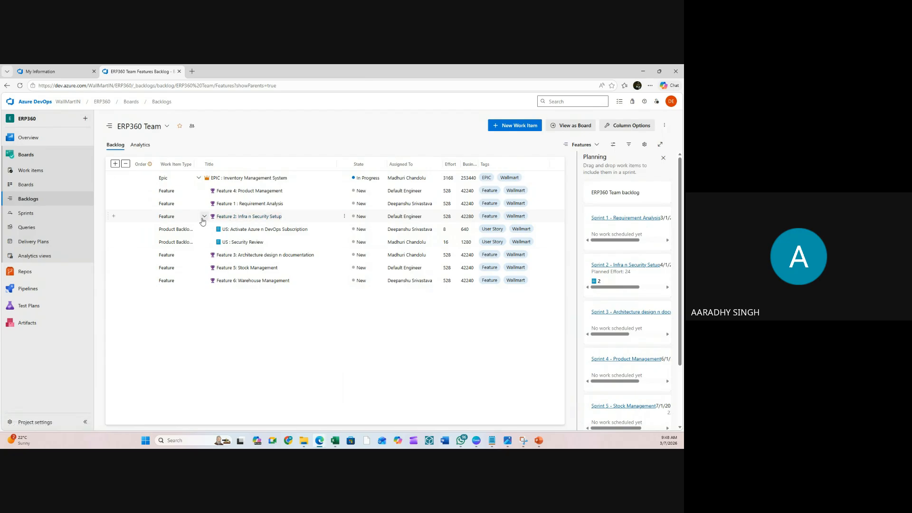
pyautogui.click(113, 217)
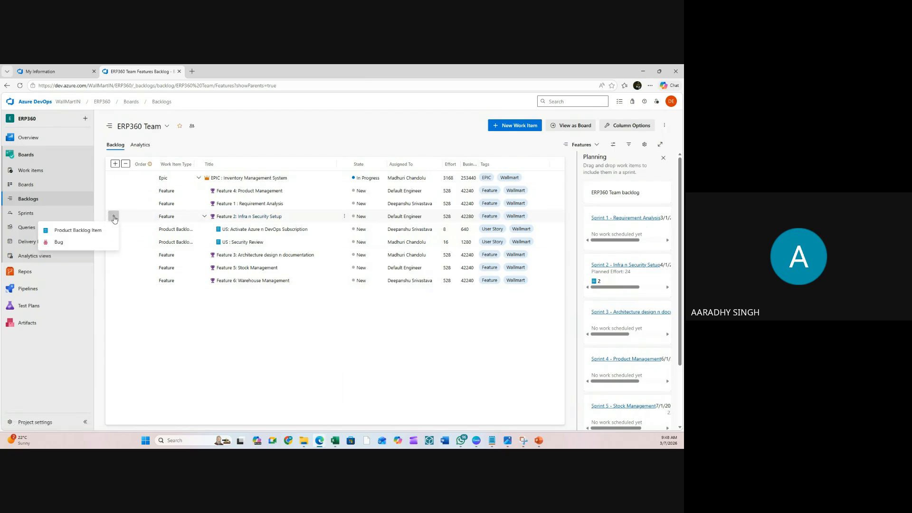
pyautogui.click(80, 233)
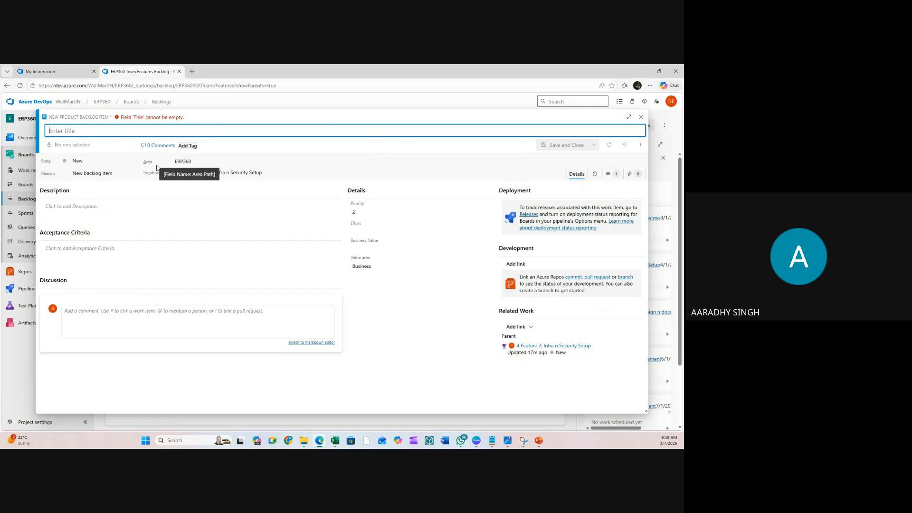
# - Title the new story 'US: Build Cloud Infra' and tag it UserStory and Wallmart
pyautogui.write('US: ')
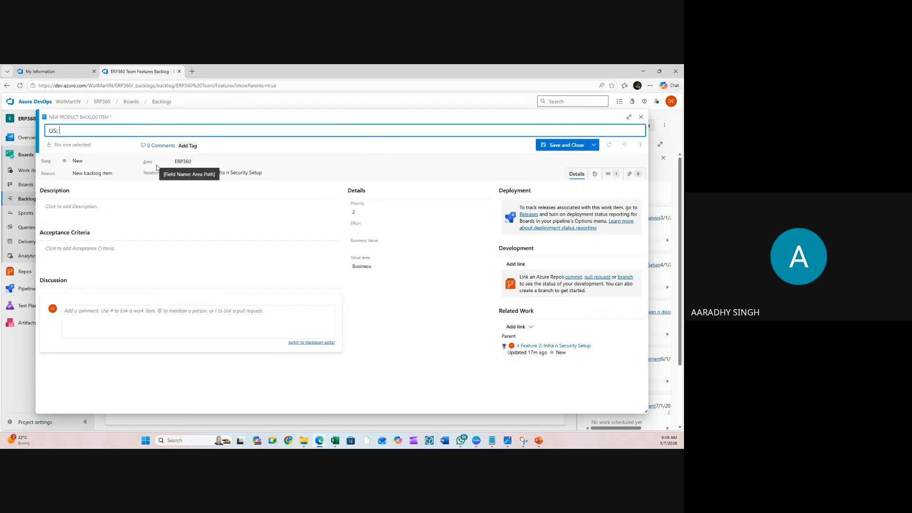
pyautogui.write('Build Cloud Infra')
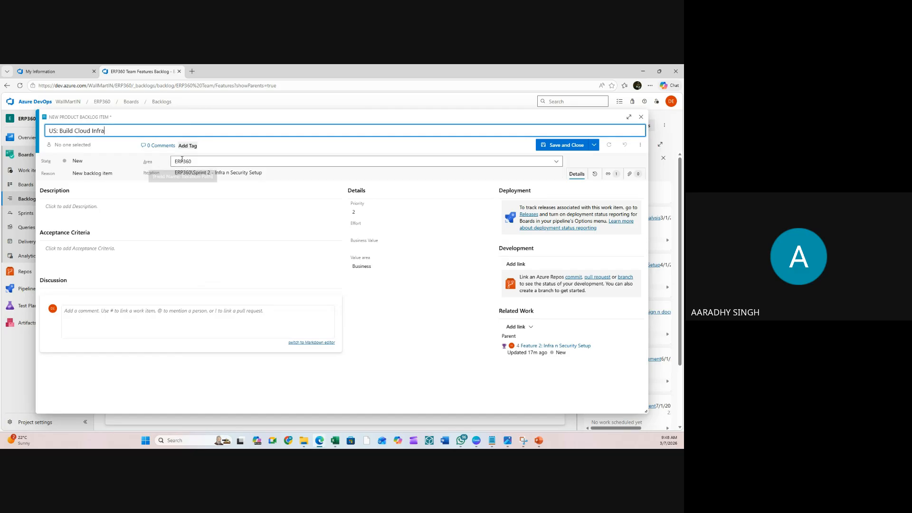
pyautogui.click(189, 146)
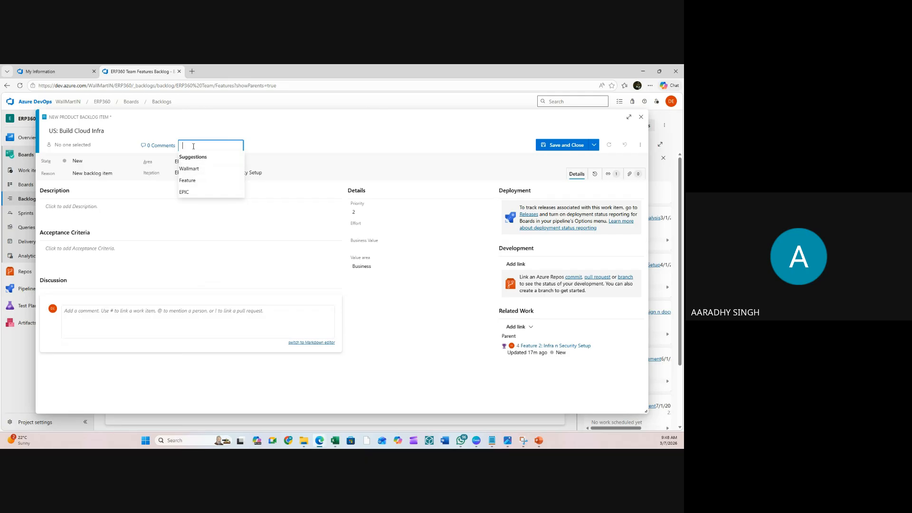
pyautogui.write('UserStory')
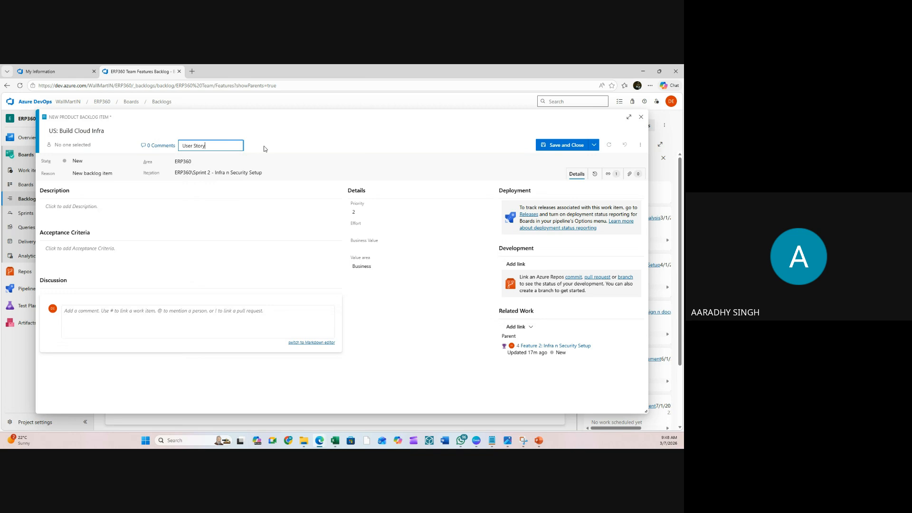
pyautogui.press('Return')
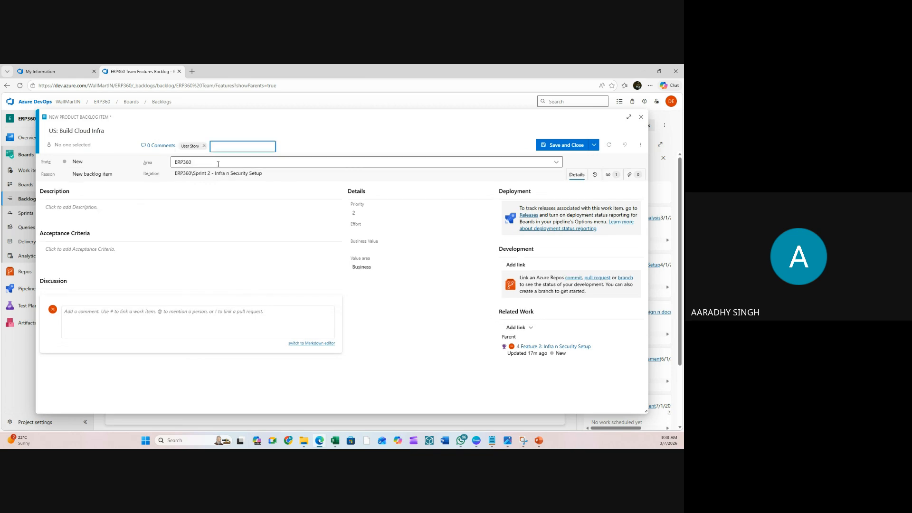
pyautogui.click(249, 139)
pyautogui.click(213, 146)
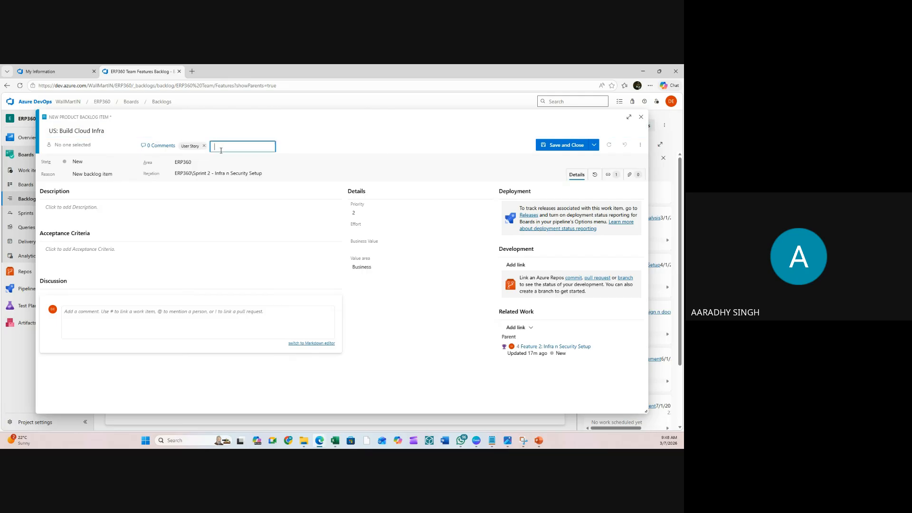
pyautogui.write('Wa')
pyautogui.click(226, 168)
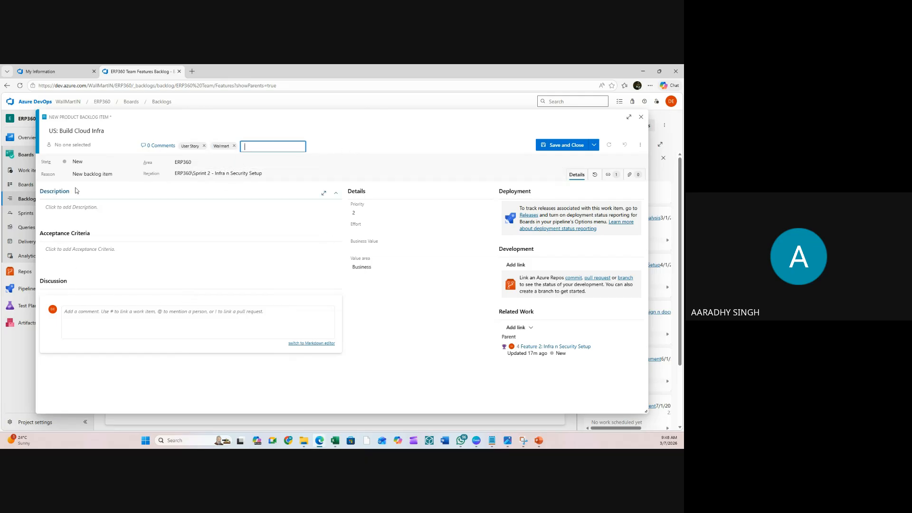
# - Assign the story to a team member and set its Effort to 40
pyautogui.click(71, 145)
pyautogui.click(86, 183)
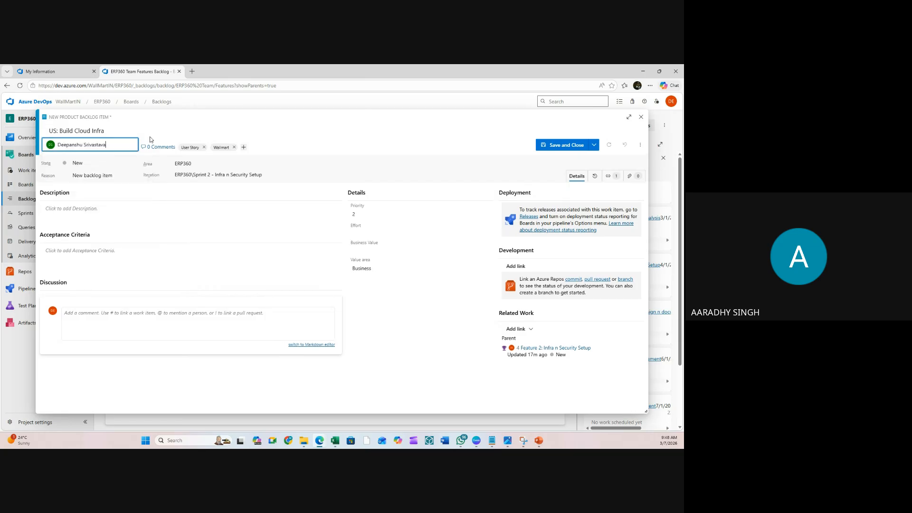
pyautogui.click(373, 234)
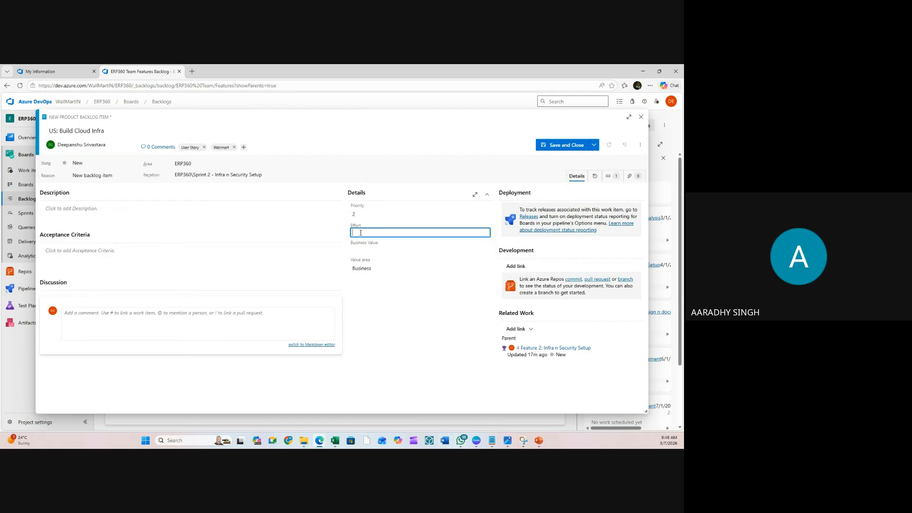
pyautogui.write('40')
pyautogui.click(407, 294)
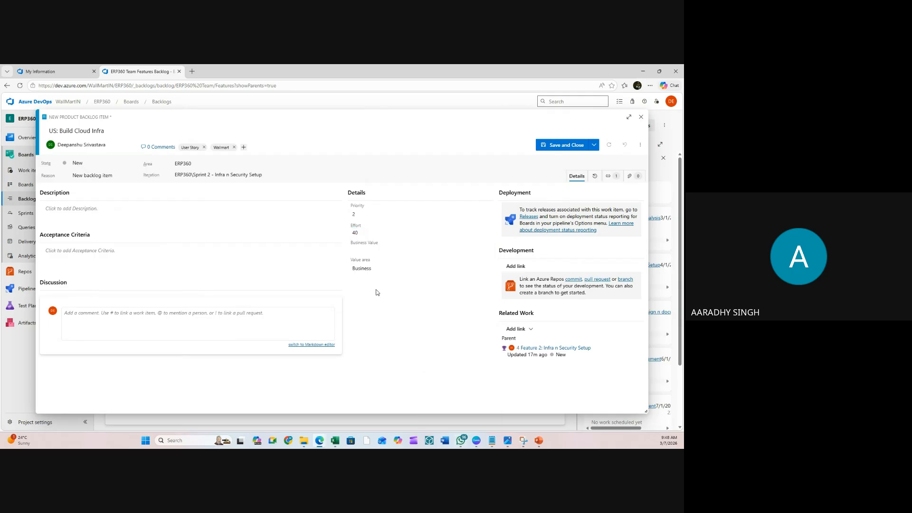
pyautogui.click(336, 442)
# - Compute =40*80 (3200) in an empty column G cell in Excel for the business value
pyautogui.click(198, 350)
pyautogui.click(197, 357)
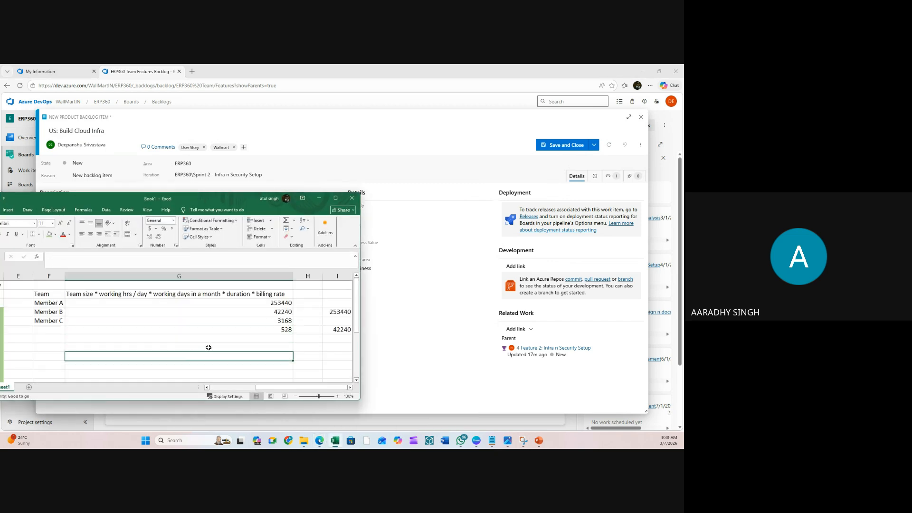
pyautogui.click(209, 347)
pyautogui.write('=')
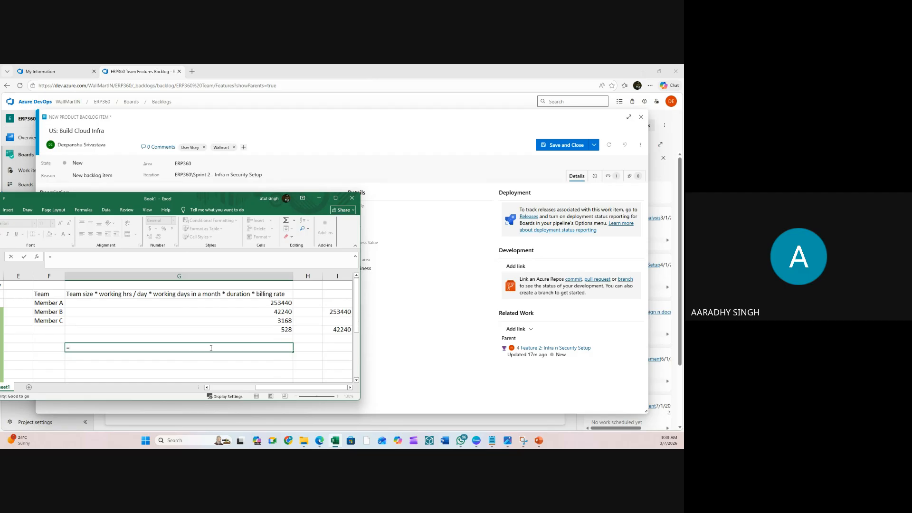
pyautogui.write('40*80')
pyautogui.press('Return')
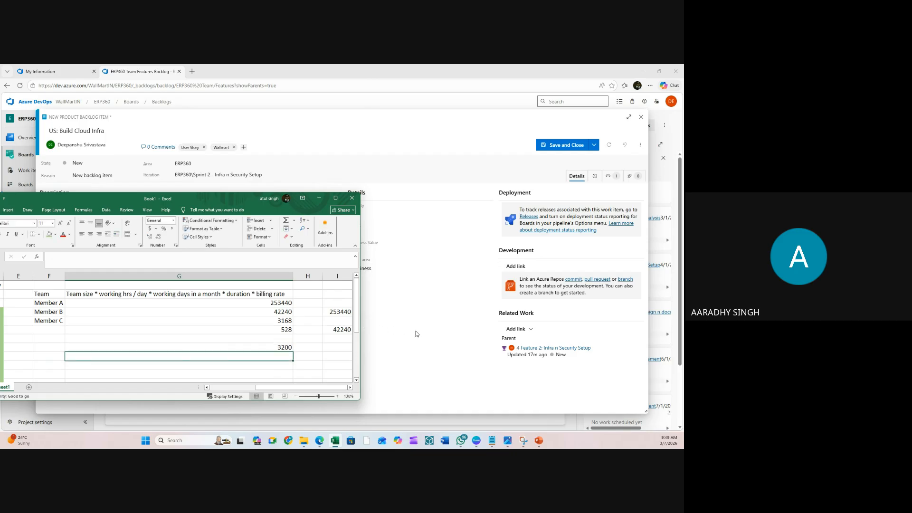
pyautogui.click(400, 328)
pyautogui.click(367, 250)
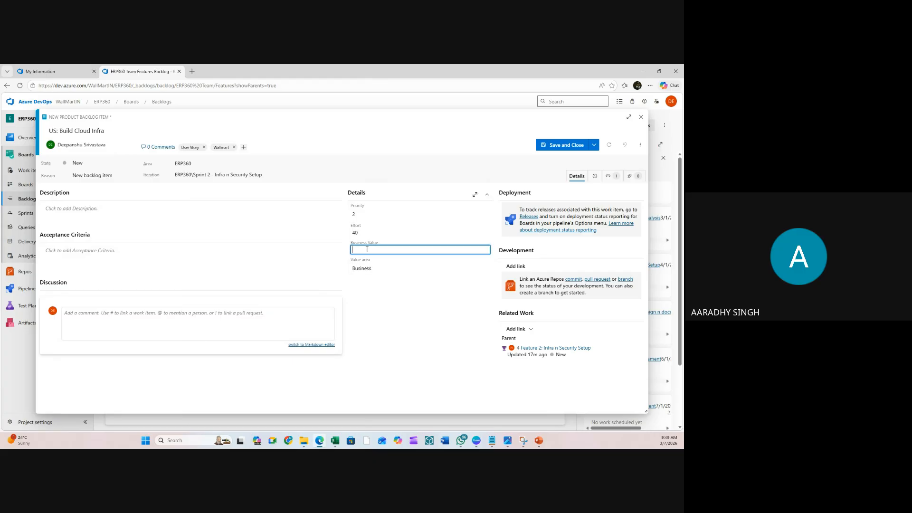
# - Save the Build Cloud Infra story with business value 3200, then refresh Feature 2's rows to confirm
pyautogui.write('3200')
pyautogui.click(558, 146)
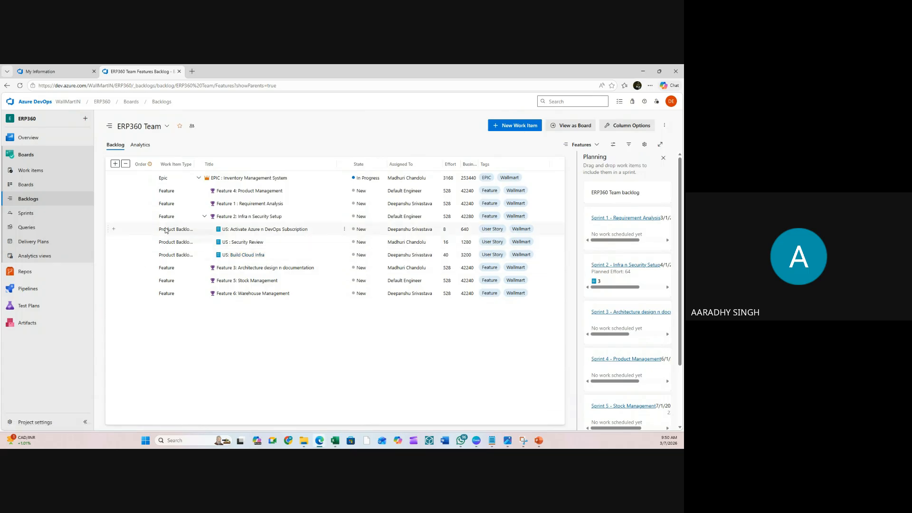
pyautogui.click(204, 217)
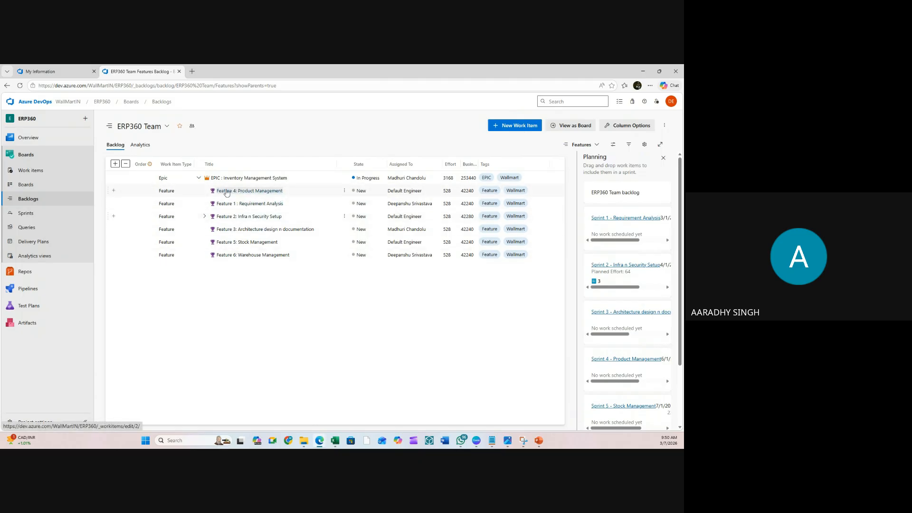
pyautogui.click(205, 218)
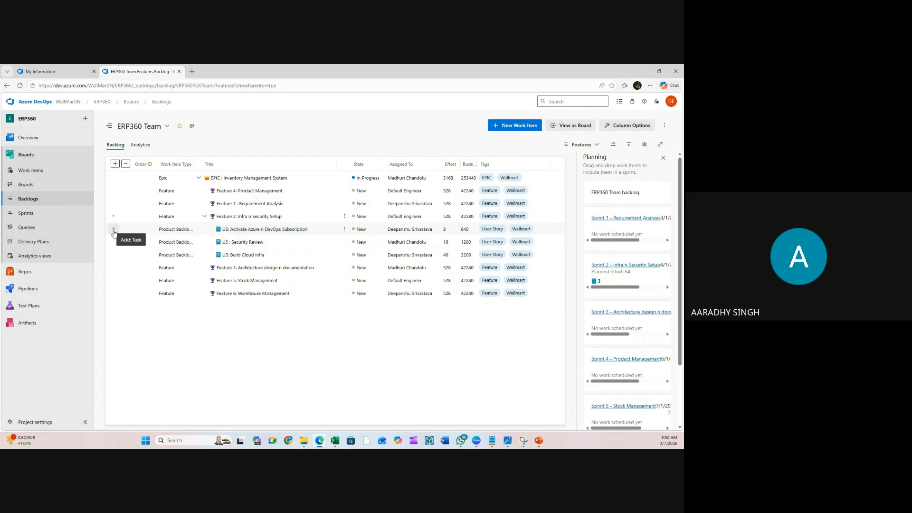
# - Add a new child task under US: Build Cloud Infra and begin drafting its title
pyautogui.click(114, 257)
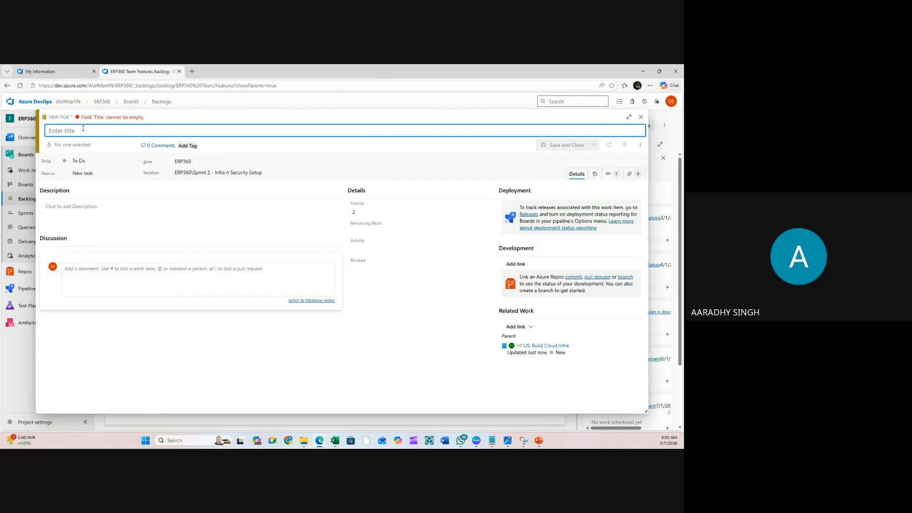
pyautogui.write('Task')
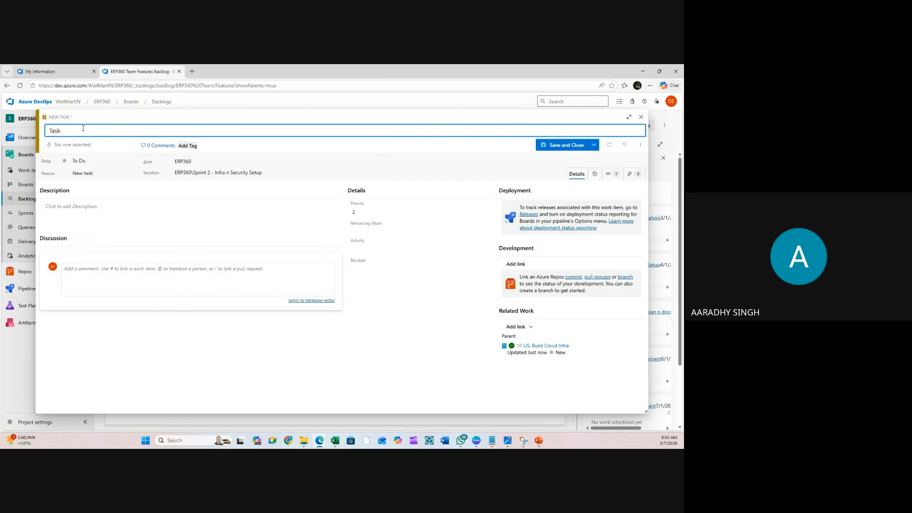
pyautogui.write(': Creave')
pyautogui.press('BackSpace')
pyautogui.press('BackSpace')
pyautogui.write('te')
pyautogui.write('ADF, VNET')
pyautogui.hotkey('ctrl', 'shift', 'Left')
pyautogui.hotkey('ctrl', 'shift', 'Left')
pyautogui.write('Cloud')
# - Title the task 'Task: Provision Azure Resources' and assign it to a team member
pyautogui.press('BackSpace')
pyautogui.press('BackSpace')
pyautogui.press('BackSpace')
pyautogui.press('BackSpace')
pyautogui.press('BackSpace')
pyautogui.press('BackSpace')
pyautogui.press('BackSpace')
pyautogui.press('BackSpace')
pyautogui.press('BackSpace')
pyautogui.press('BackSpace')
pyautogui.press('BackSpace')
pyautogui.press('BackSpace')
pyautogui.press('BackSpace')
pyautogui.write('Provision ')
pyautogui.write('Au')
pyautogui.write('zure REs')
pyautogui.press('BackSpace')
pyautogui.press('BackSpace')
pyautogui.write('esources')
pyautogui.click(88, 143)
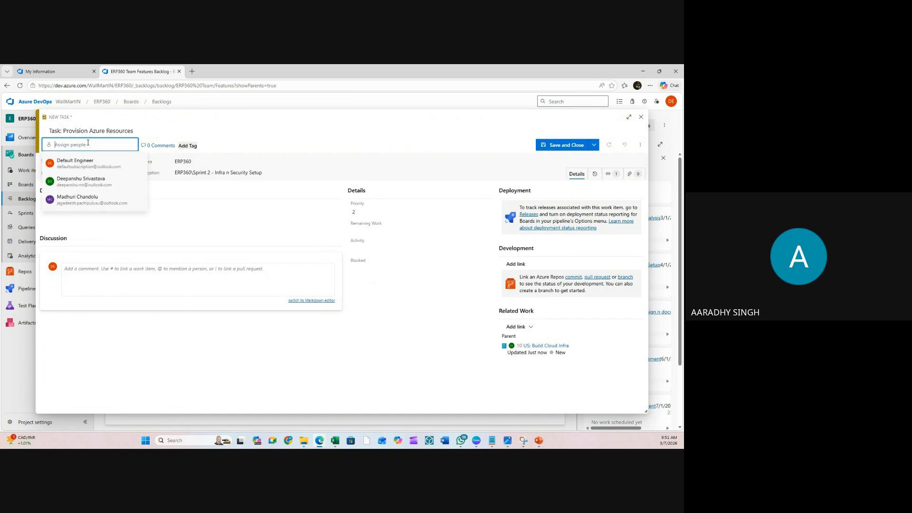
pyautogui.click(86, 180)
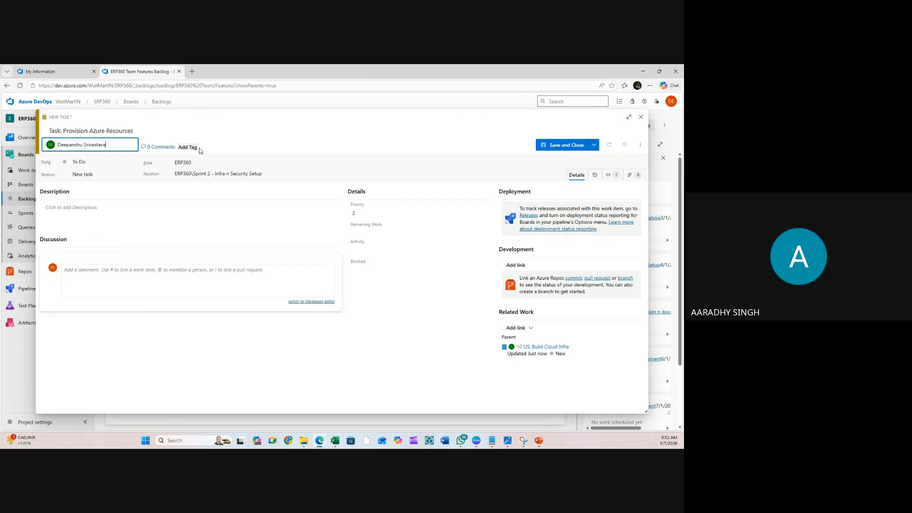
# - Tag the task with Wallmart and Task
pyautogui.click(187, 147)
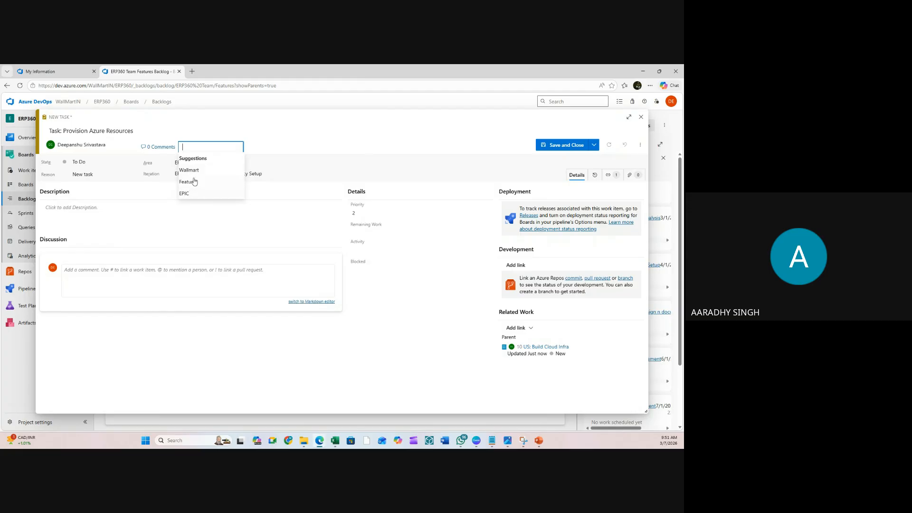
pyautogui.click(200, 170)
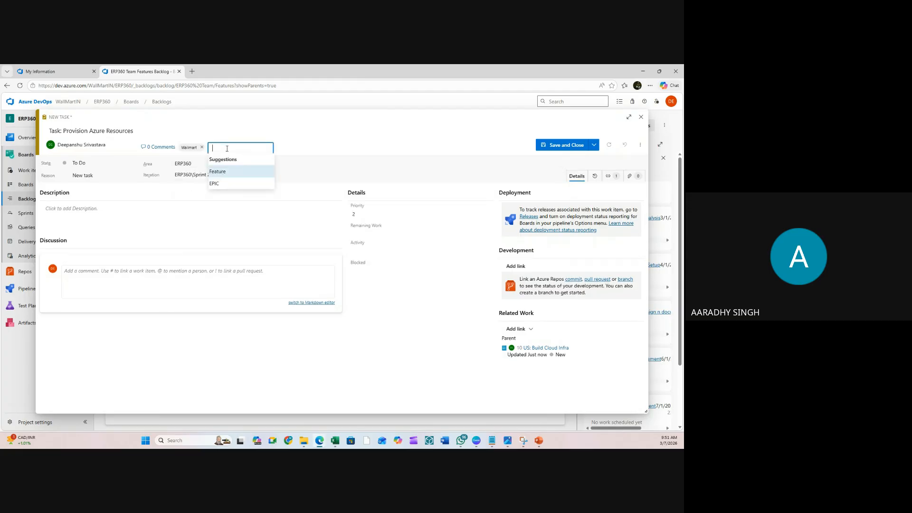
pyautogui.write('Task')
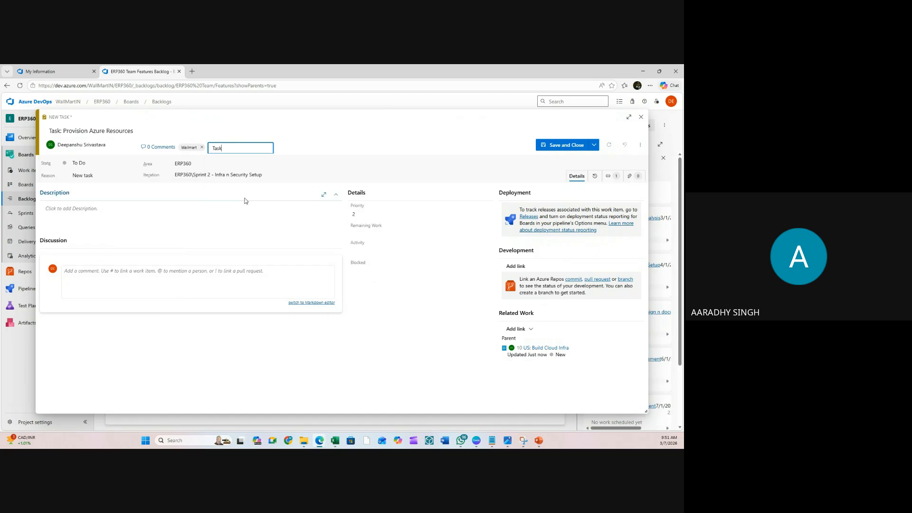
pyautogui.click(370, 233)
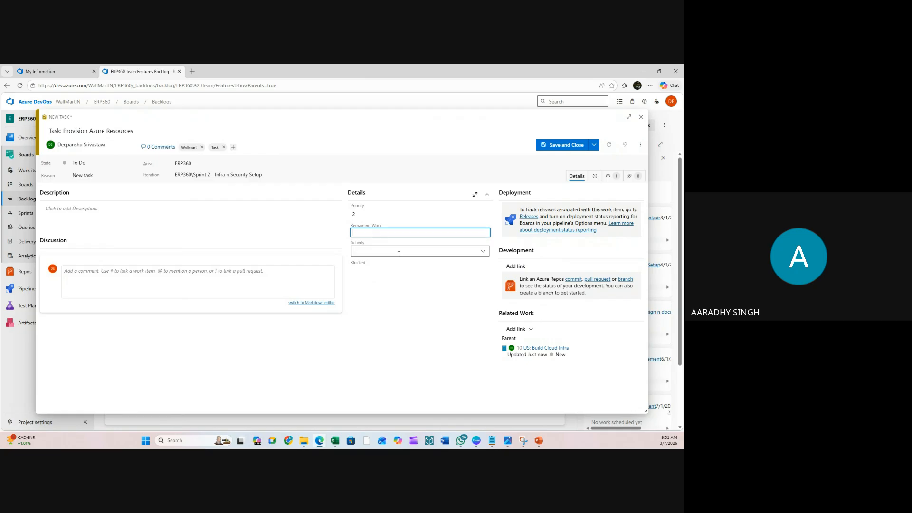
# - Set the task's activity to Development, try the Blocked field, and save the task
pyautogui.click(456, 251)
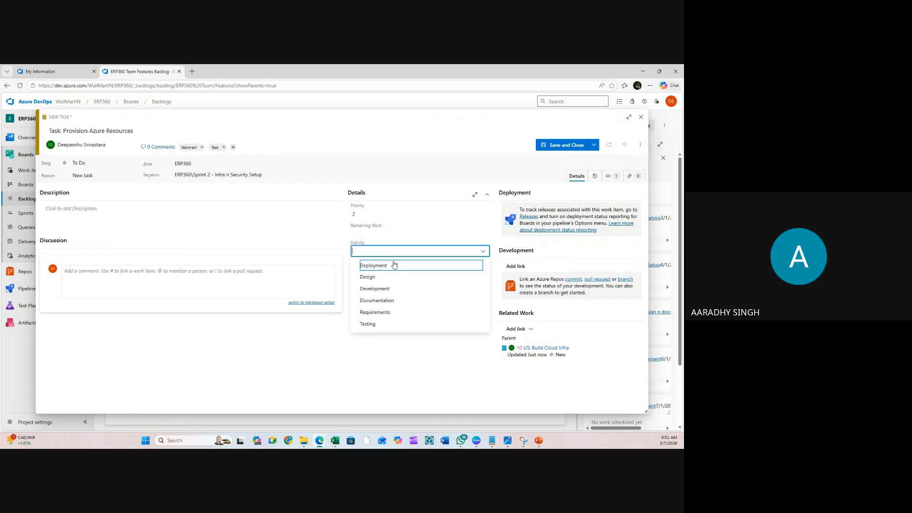
pyautogui.click(376, 289)
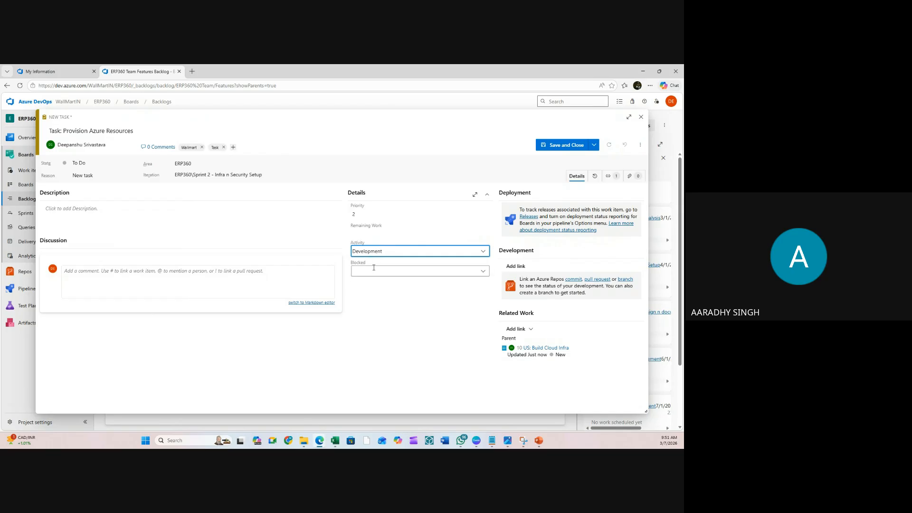
pyautogui.click(374, 267)
pyautogui.click(362, 327)
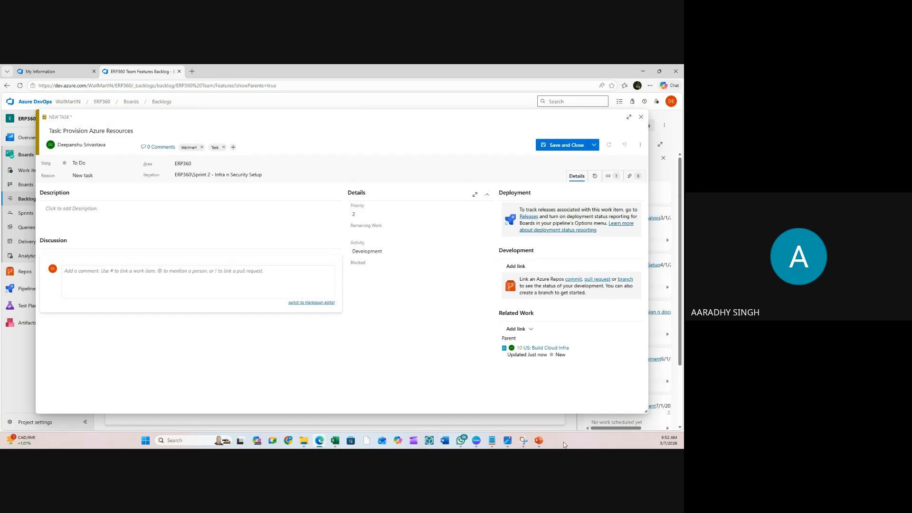
pyautogui.click(380, 272)
pyautogui.click(480, 270)
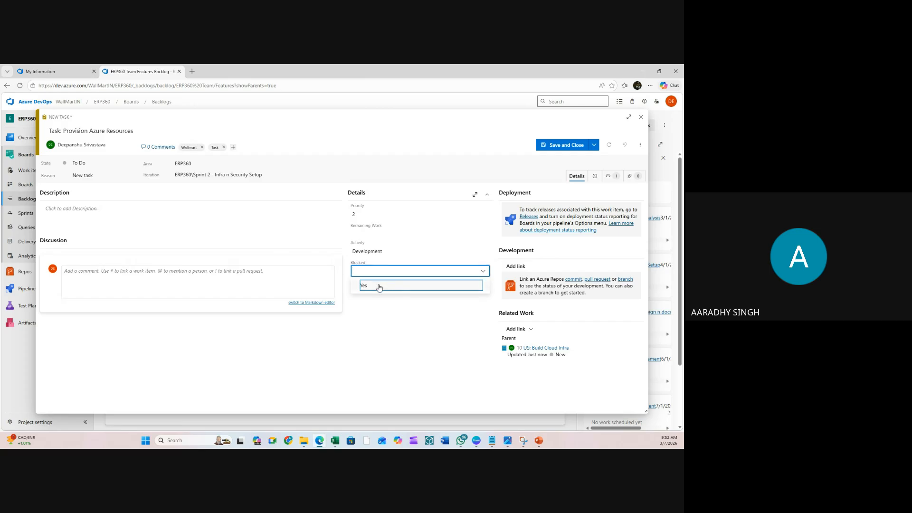
pyautogui.click(463, 272)
pyautogui.press('Escape')
pyautogui.click(563, 146)
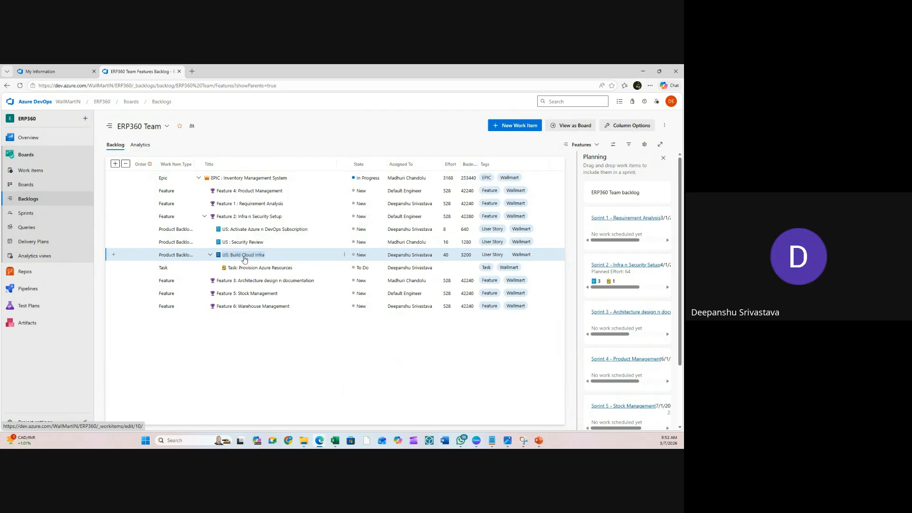
# - Reopen 'Task: Provision Azure Resources', set Blocked to Yes, and place the cursor in Discussion
pyautogui.click(265, 268)
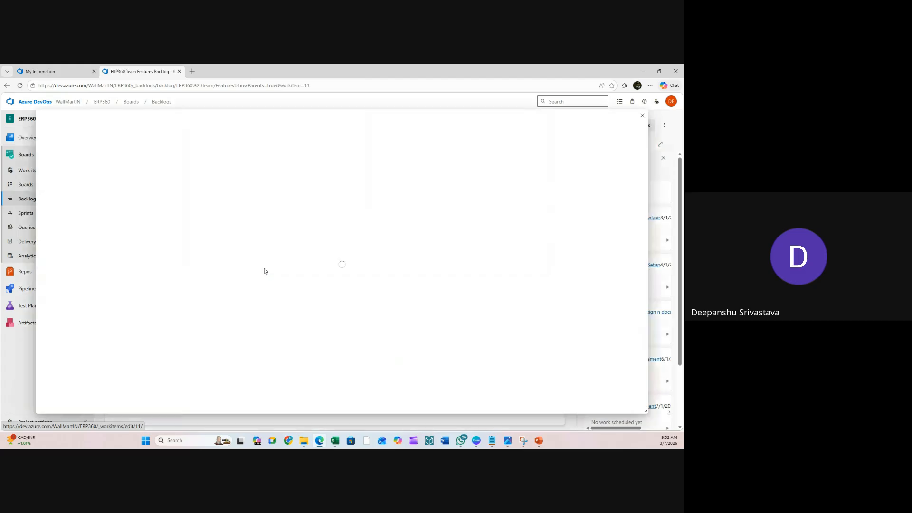
pyautogui.click(387, 268)
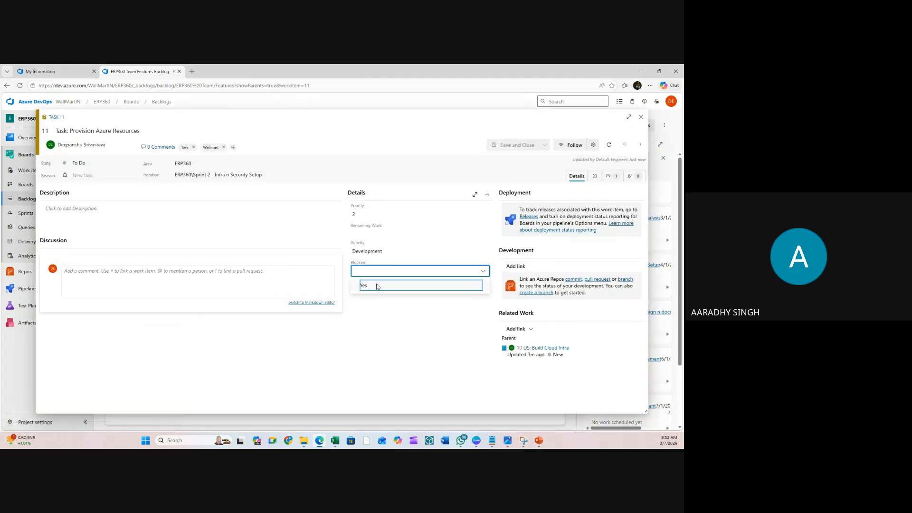
pyautogui.click(376, 284)
pyautogui.click(163, 284)
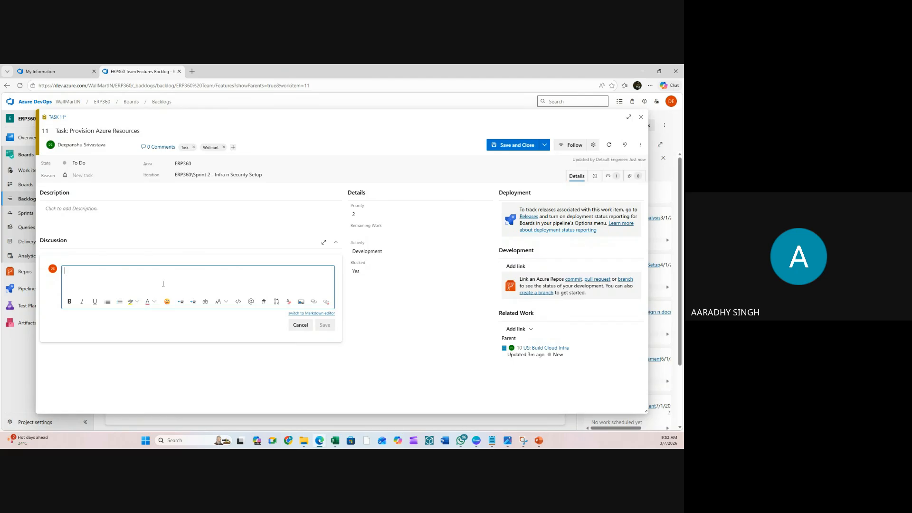
pyautogui.write('dsd')
pyautogui.press('BackSpace')
pyautogui.press('BackSpace')
pyautogui.press('BackSpace')
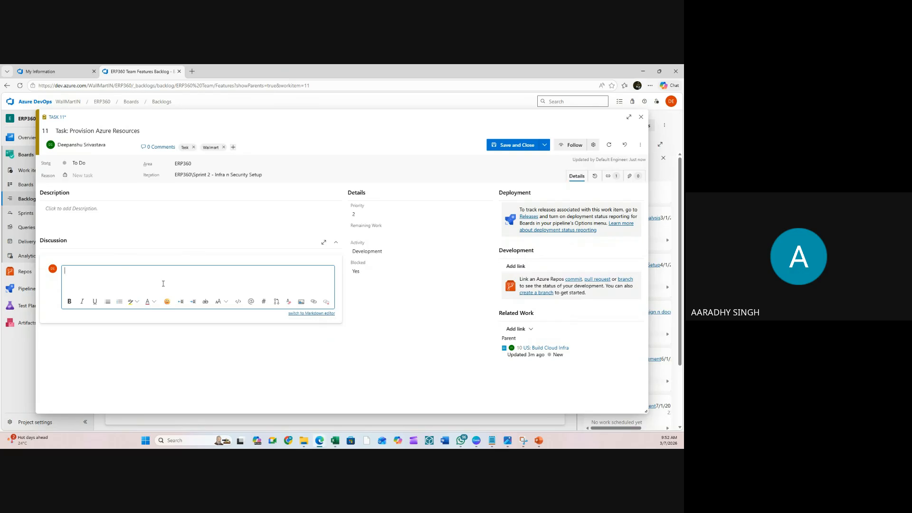
pyautogui.write('@de')
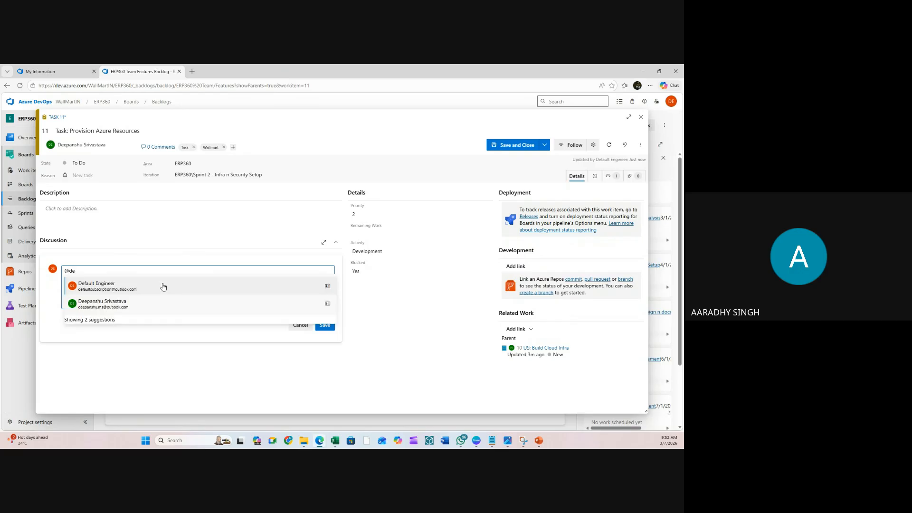
pyautogui.click(145, 304)
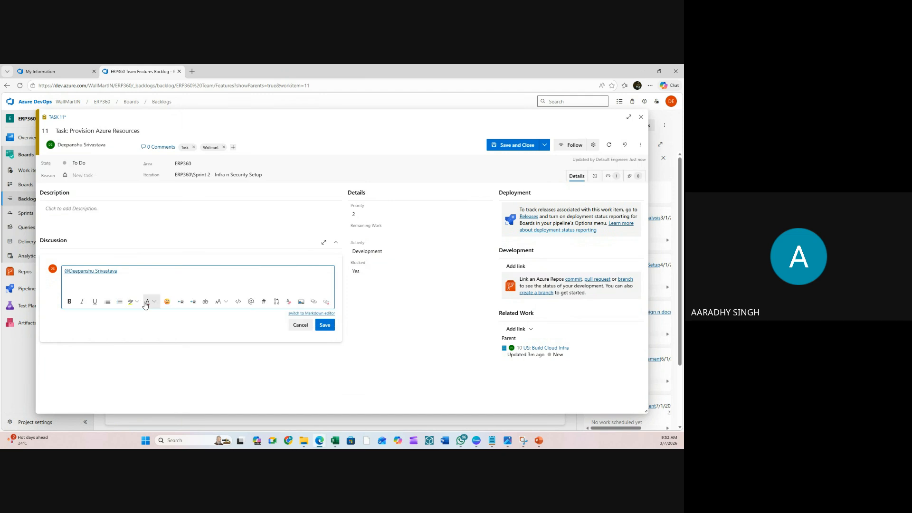
pyautogui.write('is blocked dur')
pyautogui.press('BackSpace')
pyautogui.press('BackSpace')
pyautogui.write('dur e to a')
# - Finish the comment with 'unavailability of Azure Subscription', fix the spelling, and post it
pyautogui.press('BackSpace')
pyautogui.write('unab')
pyautogui.write('vailab')
pyautogui.write('ility of Azure S')
pyautogui.write('ubscsriont')
pyautogui.press('BackSpace')
pyautogui.press('BackSpace')
pyautogui.press('BackSpace')
pyautogui.write('riton')
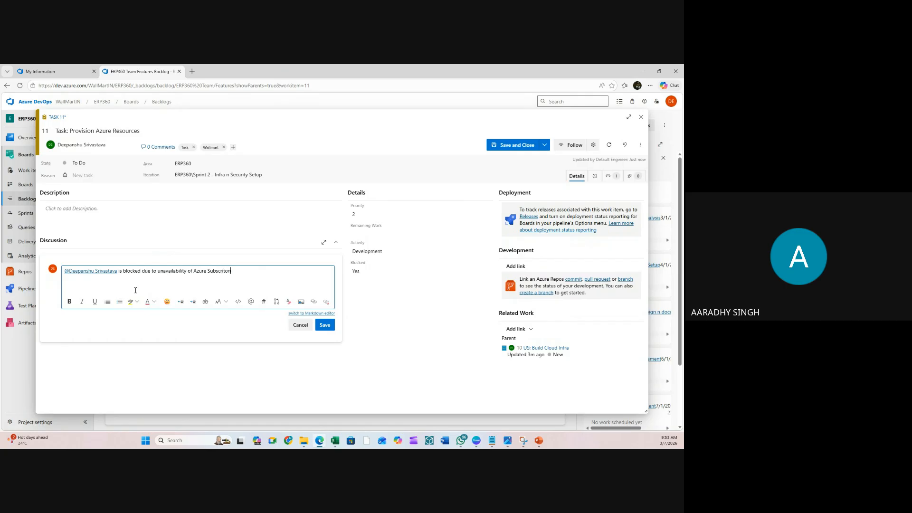
pyautogui.rightClick(219, 272)
pyautogui.click(285, 301)
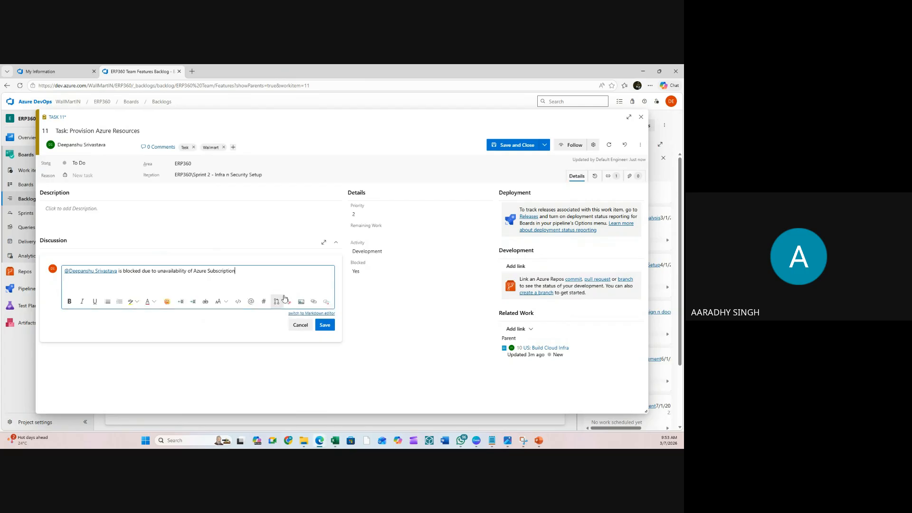
pyautogui.click(326, 329)
pyautogui.click(326, 315)
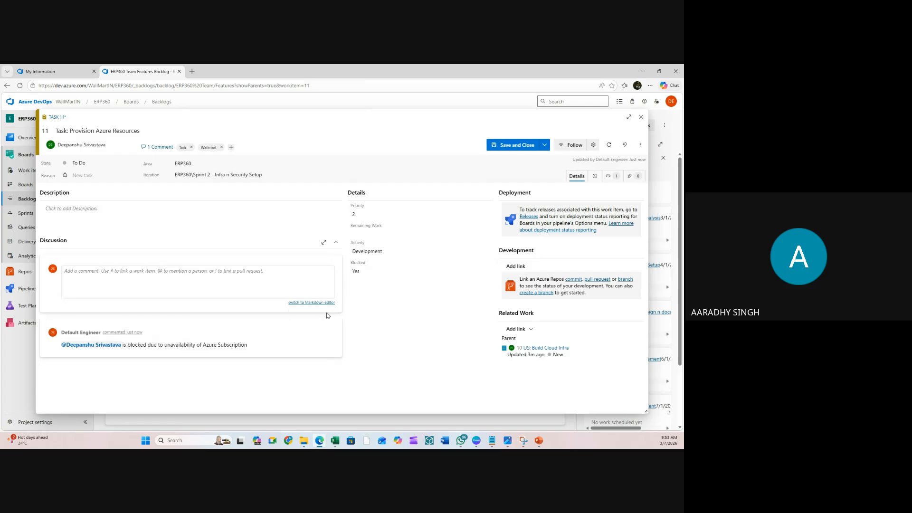
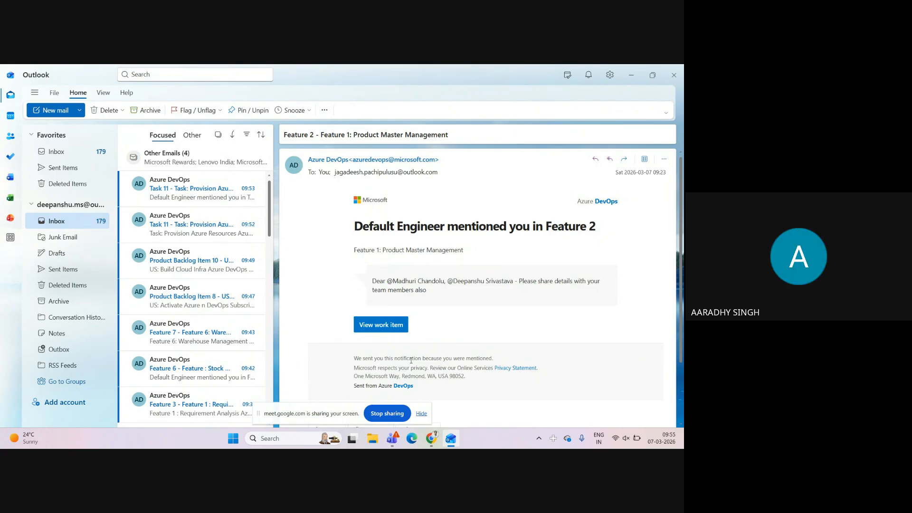
# - Stop sharing the Outlook screen and close the unsaved Task 11 work item
pyautogui.click(387, 414)
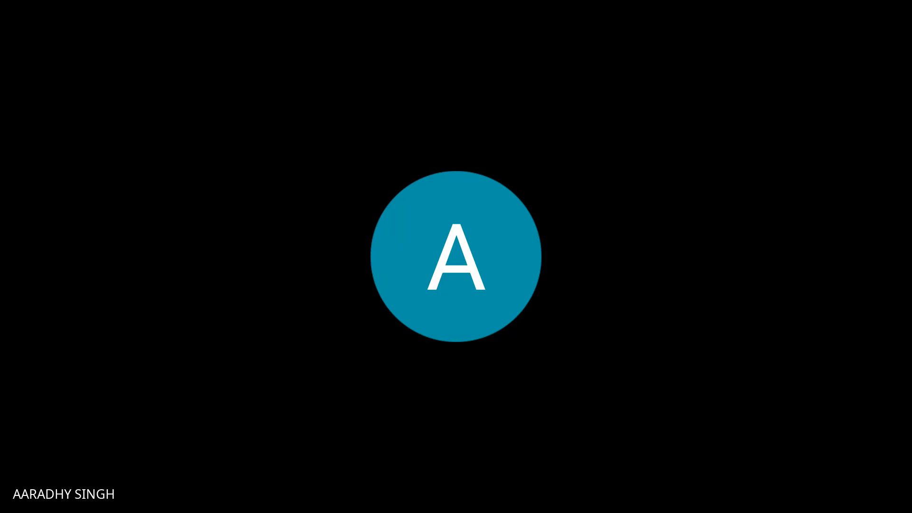
pyautogui.click(642, 117)
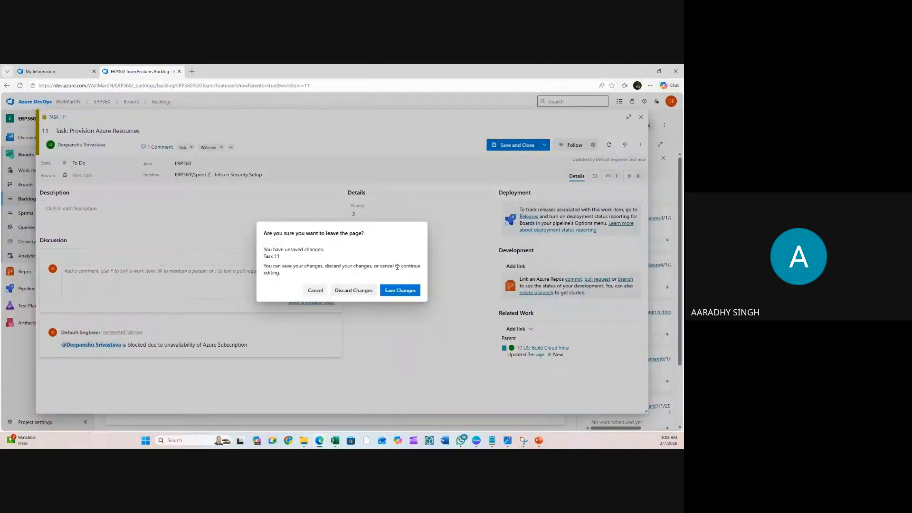
# - Discard Task 11 changes and add child 'Task: Security Review' under US: Build Cloud Infra, assigned to the default engineer
pyautogui.click(351, 290)
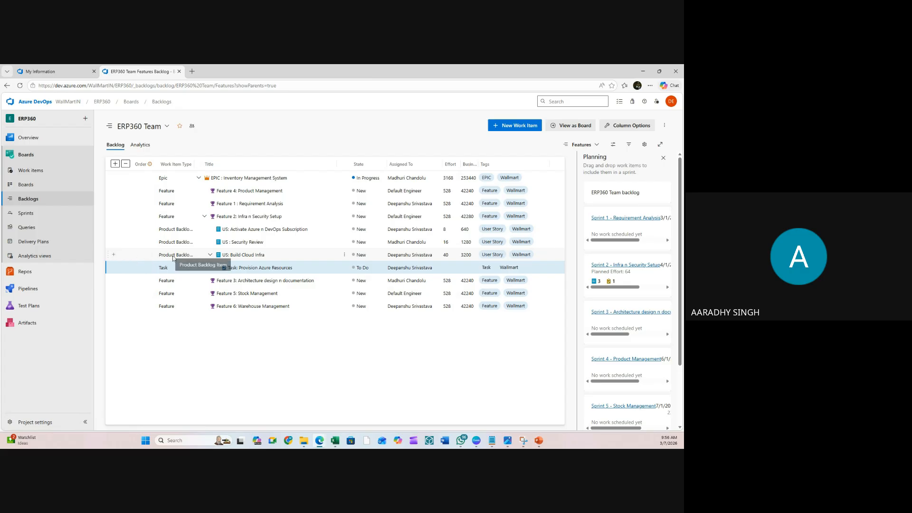
pyautogui.click(112, 256)
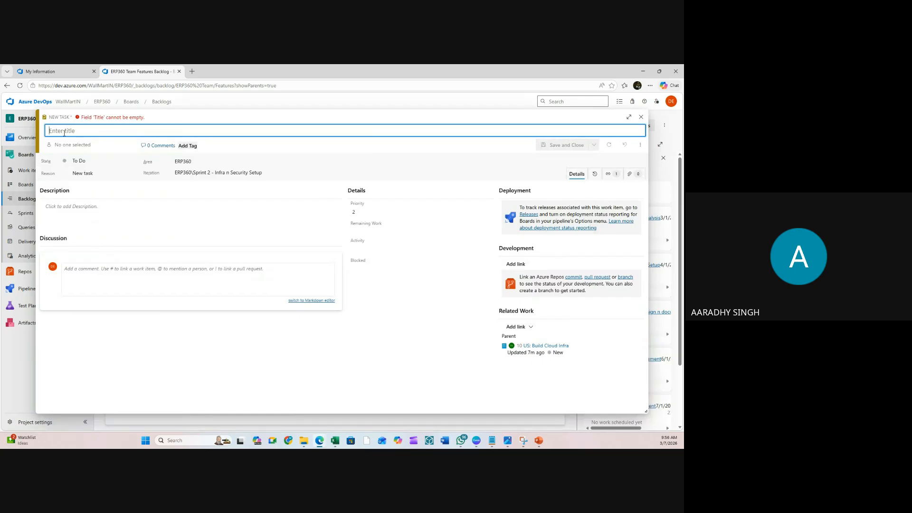
pyautogui.write('Task:')
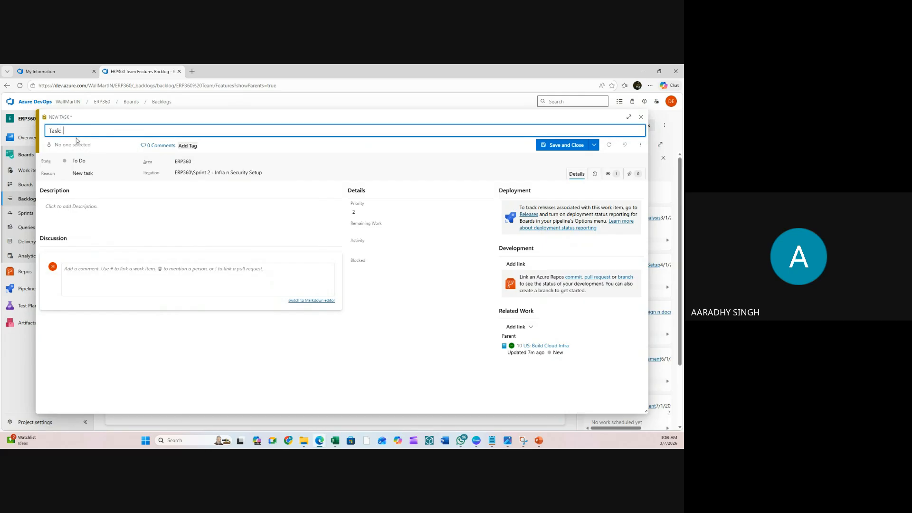
pyautogui.write('Security Review')
pyautogui.click(71, 145)
pyautogui.click(86, 161)
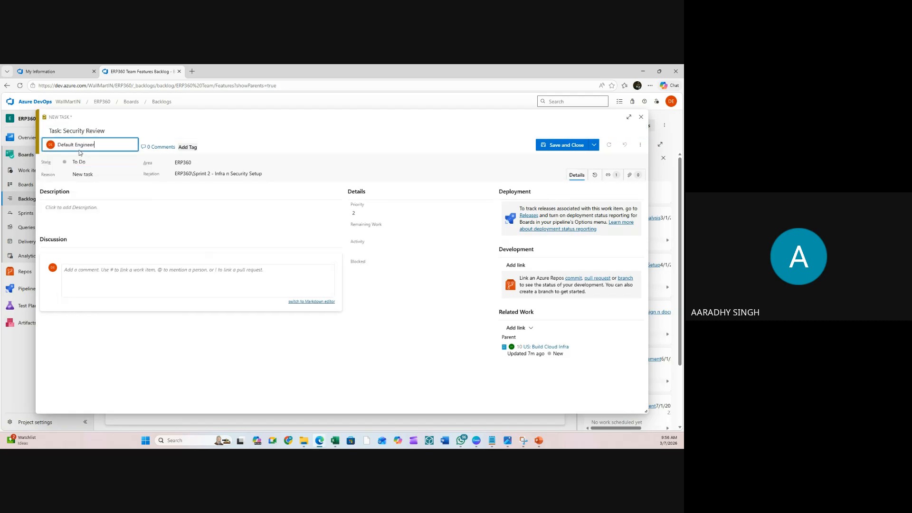
# - Tag the Security Review task with Wallmart and Task, then save and close it
pyautogui.click(187, 147)
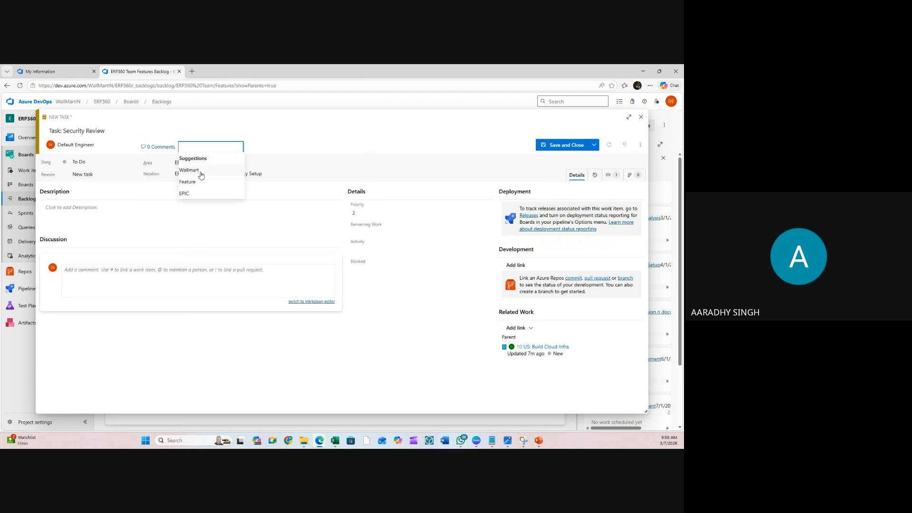
pyautogui.click(190, 170)
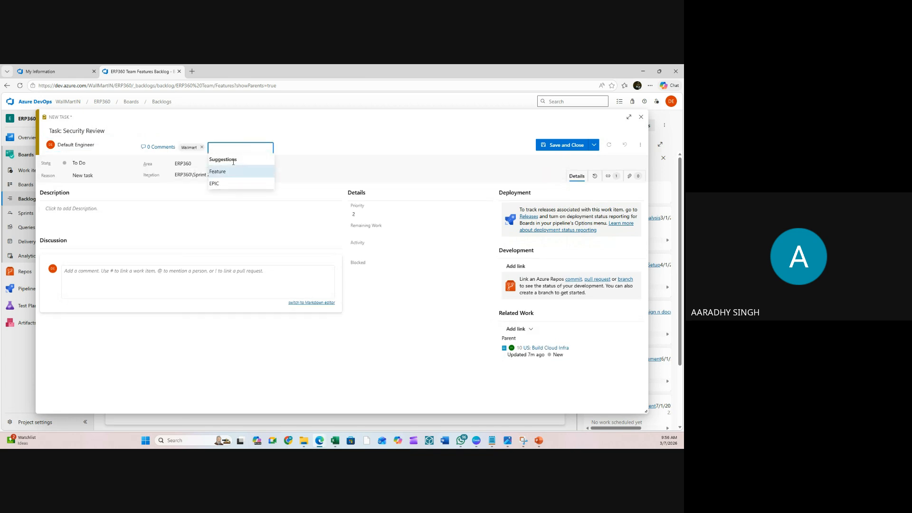
pyautogui.write('Task')
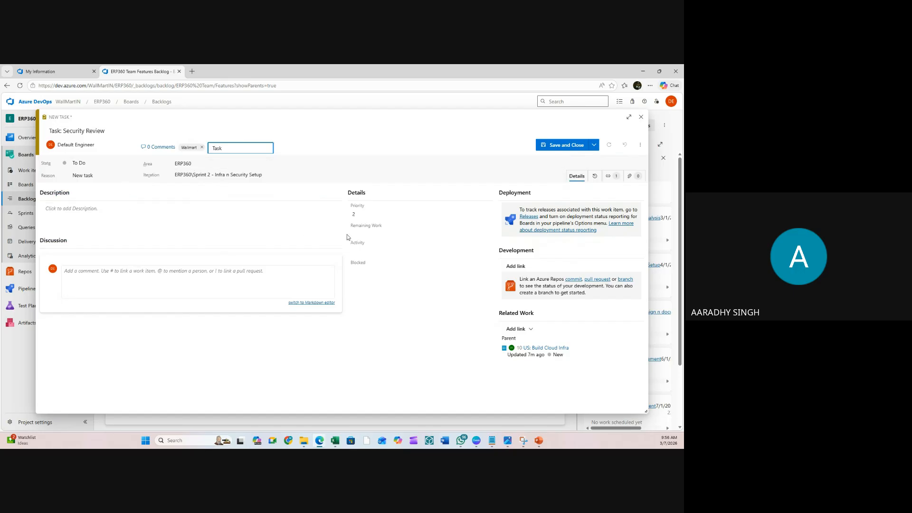
pyautogui.click(386, 235)
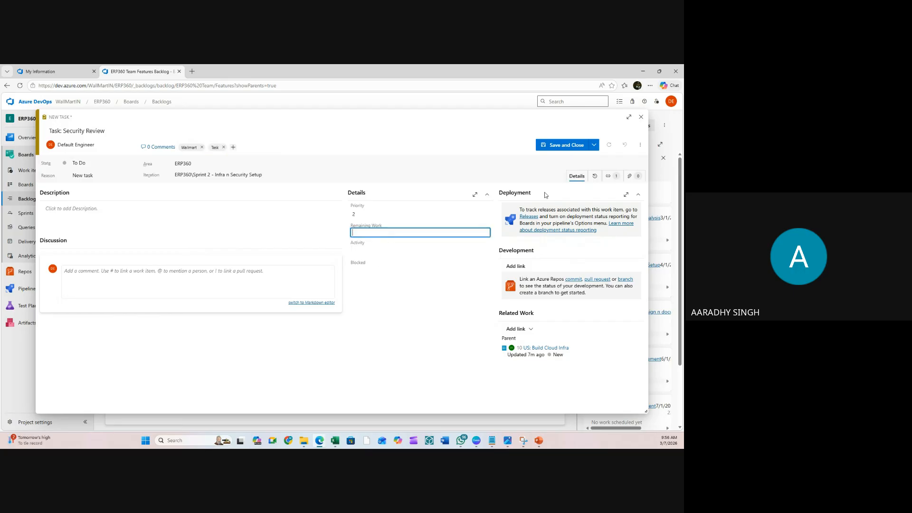
pyautogui.click(559, 146)
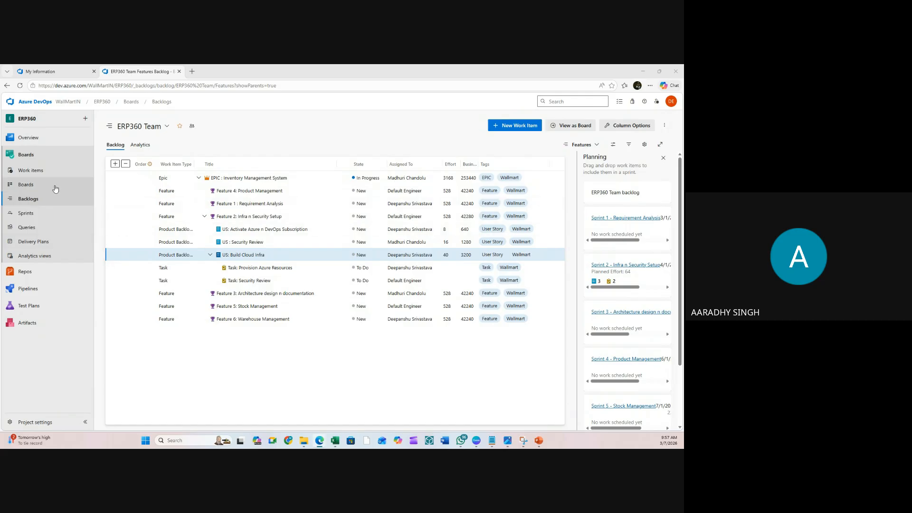
pyautogui.click(29, 232)
# - Open the all work items list as a query and run it
pyautogui.click(29, 232)
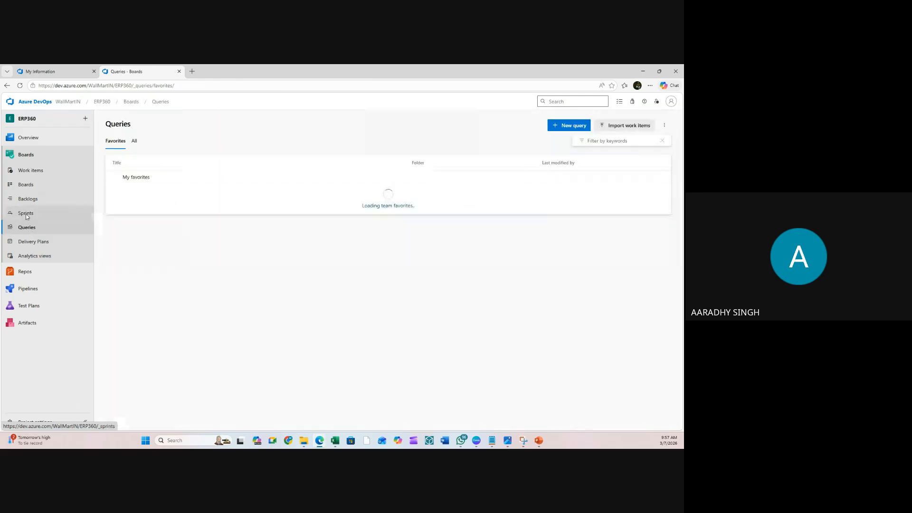
pyautogui.click(64, 170)
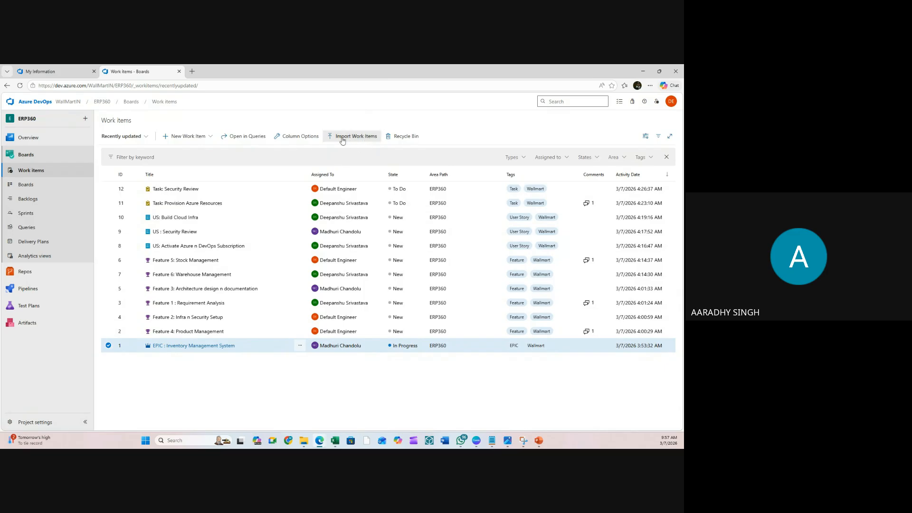
pyautogui.click(241, 136)
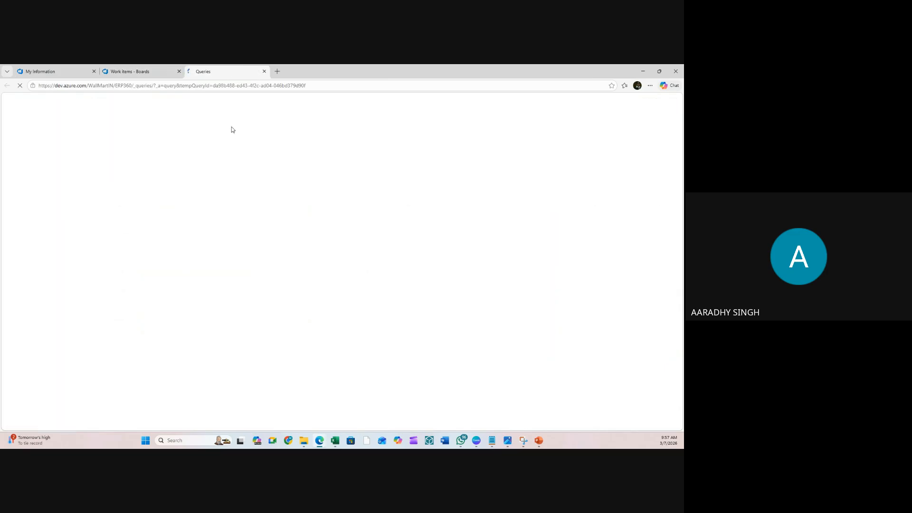
pyautogui.click(456, 124)
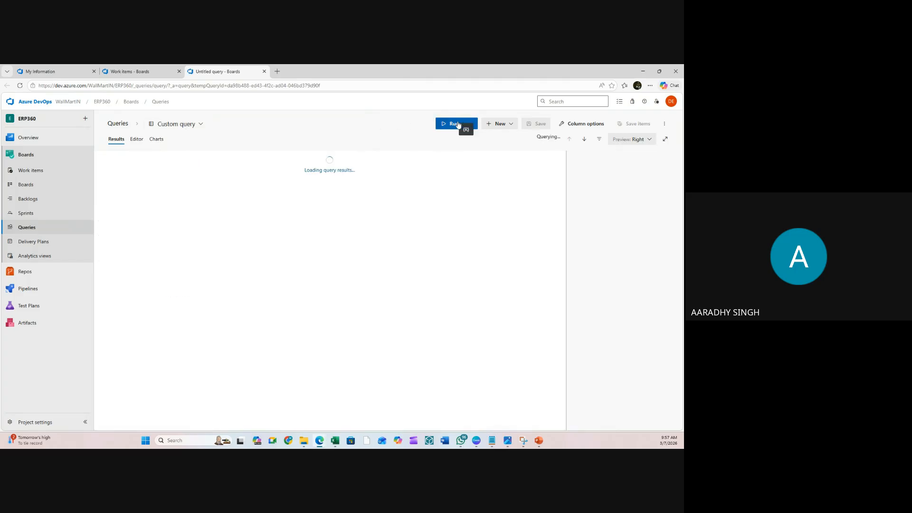
pyautogui.click(452, 124)
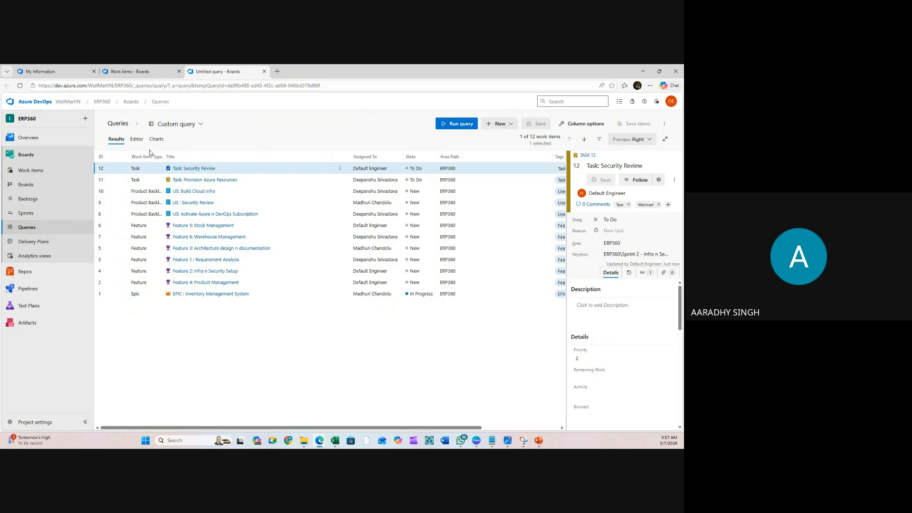
pyautogui.click(138, 139)
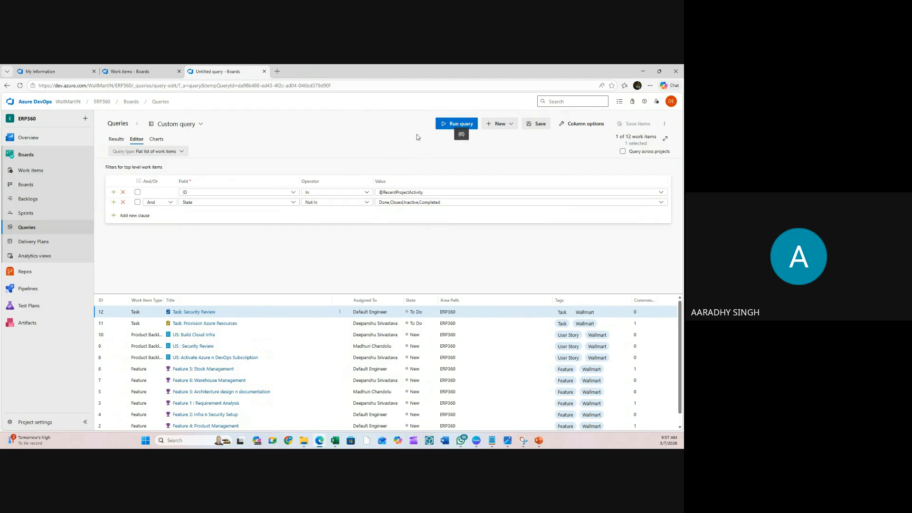
pyautogui.click(455, 124)
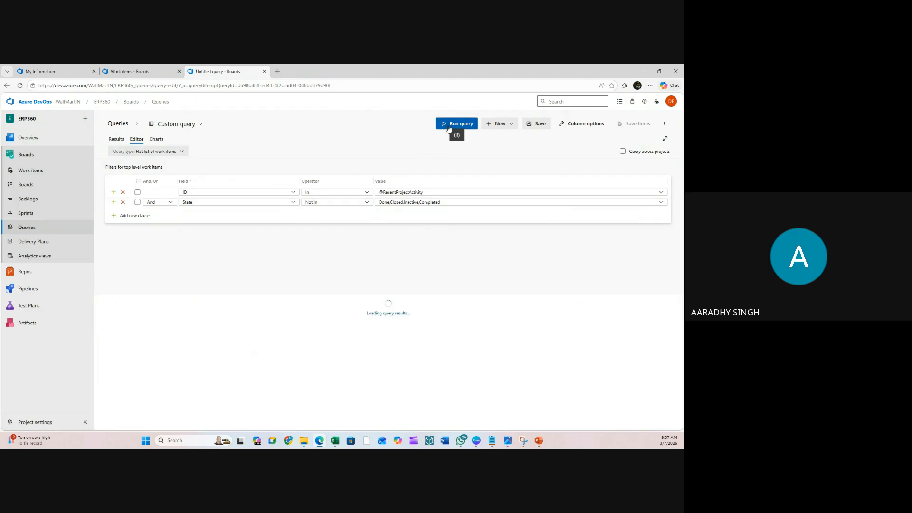
# - Save the query as 'All WI' in Shared Queries
pyautogui.click(539, 124)
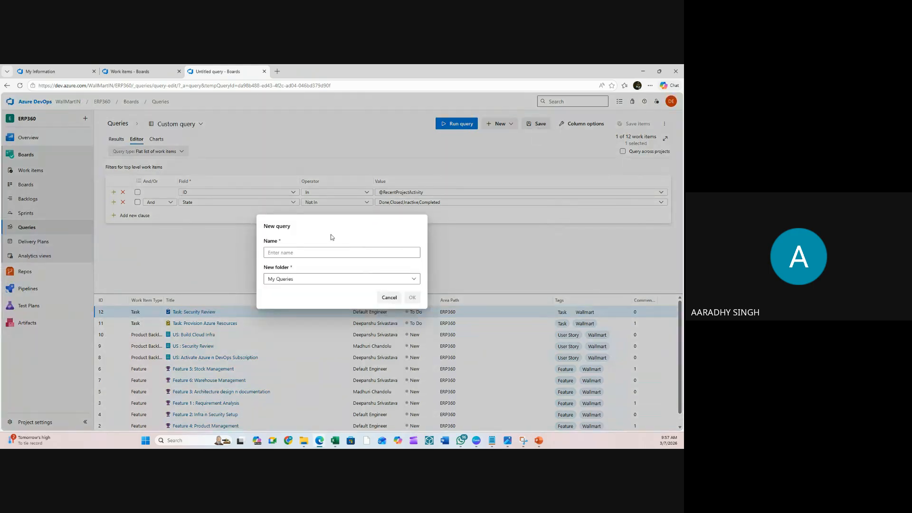
pyautogui.click(305, 253)
pyautogui.write('A')
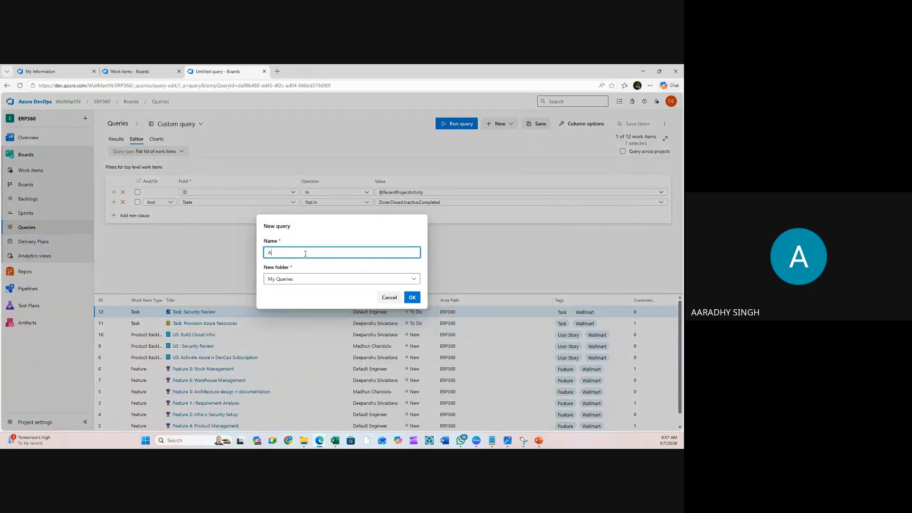
pyautogui.write('ll WI')
pyautogui.click(304, 279)
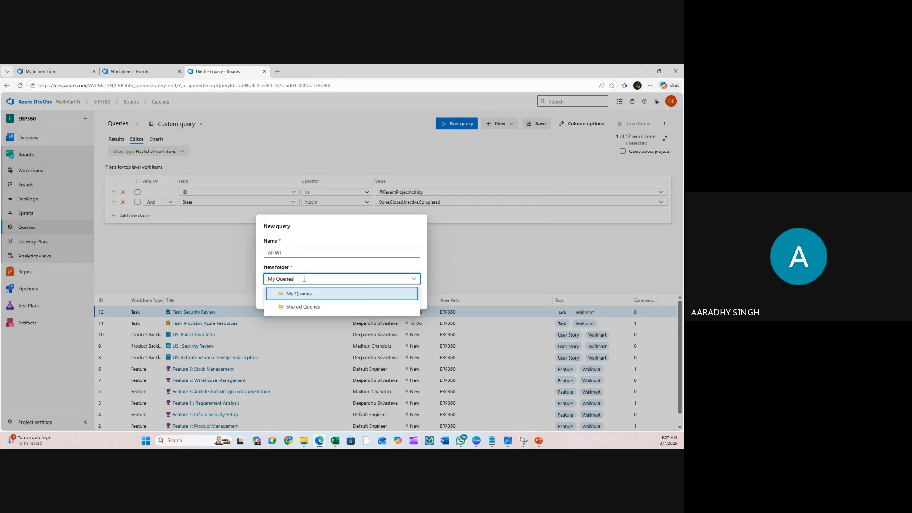
pyautogui.click(302, 308)
pyautogui.click(413, 298)
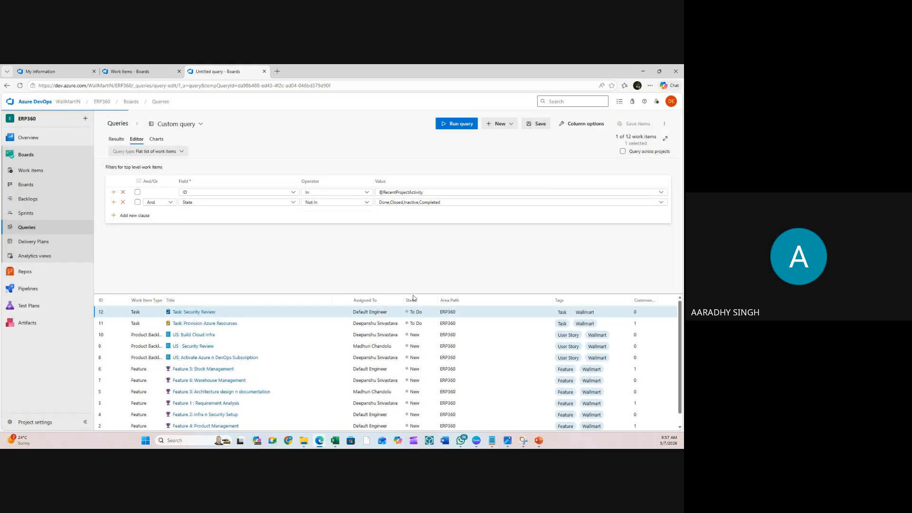
# - Export the All WI results to CSV and open the file in Excel
pyautogui.click(663, 125)
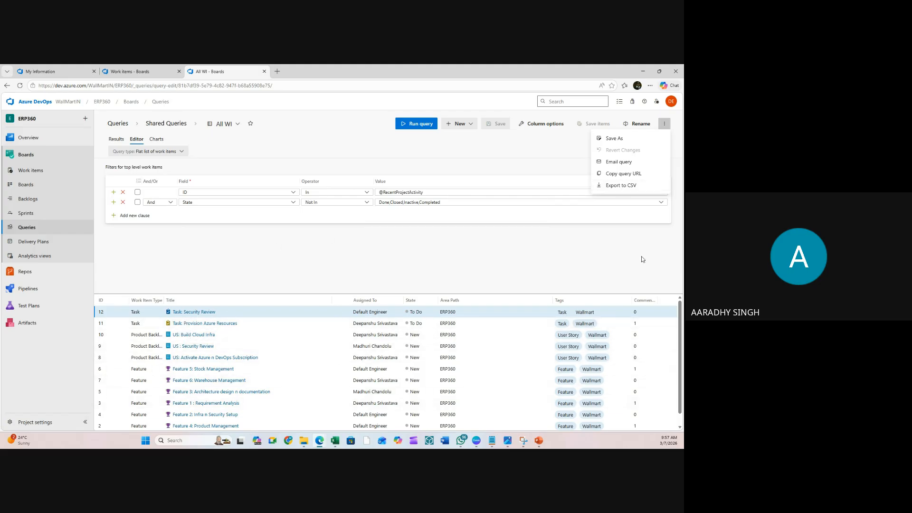
pyautogui.click(623, 188)
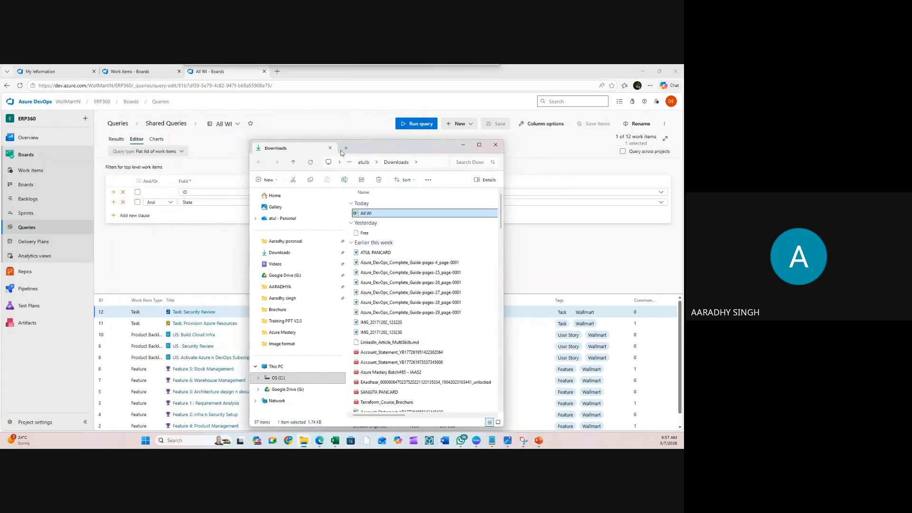
pyautogui.doubleClick(369, 150)
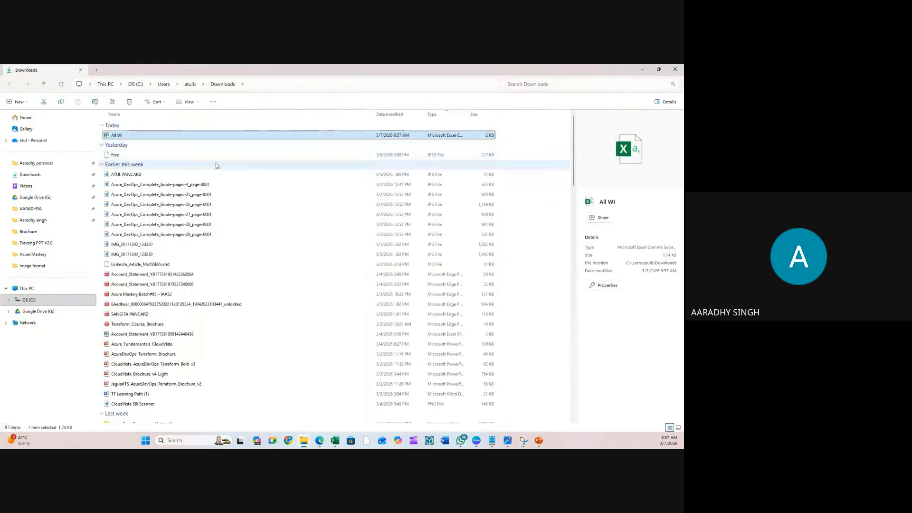
pyautogui.doubleClick(119, 135)
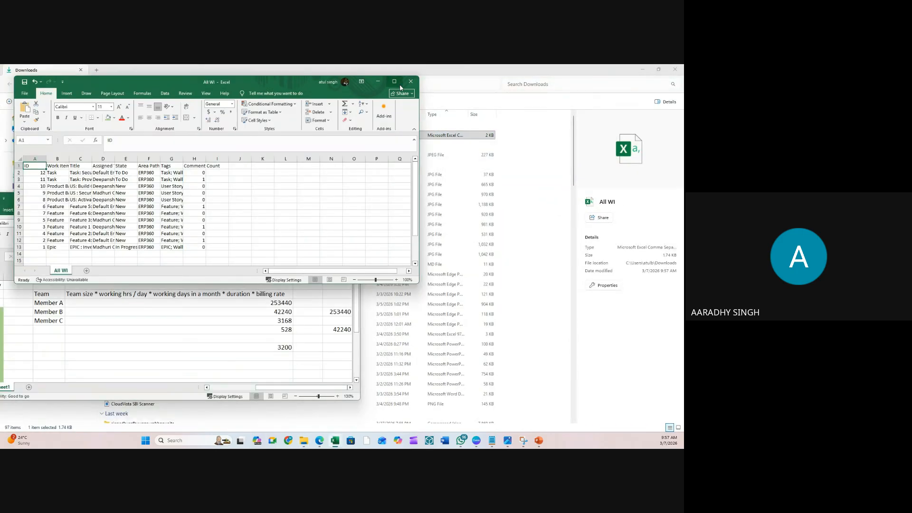
# - Delete rows 4 to 13 to keep only task rows, and autofit columns C, D and G
pyautogui.click(43, 275)
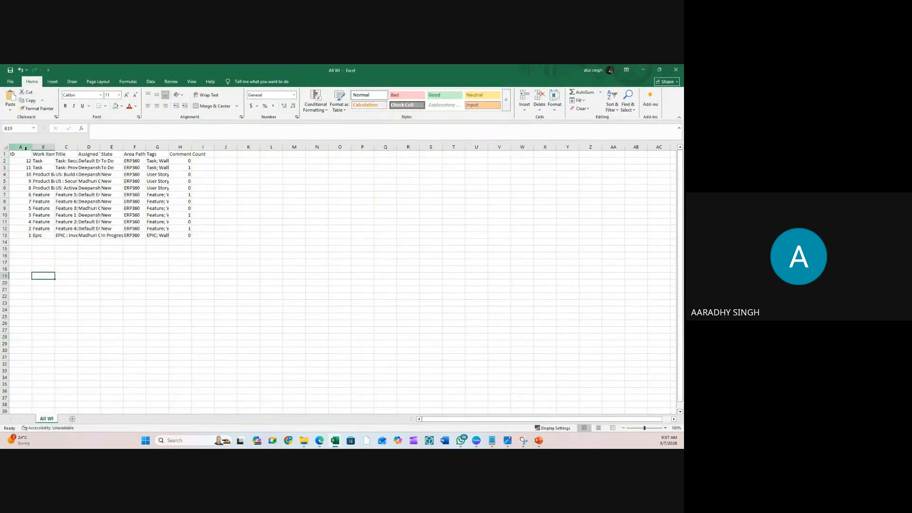
pyautogui.doubleClick(170, 147)
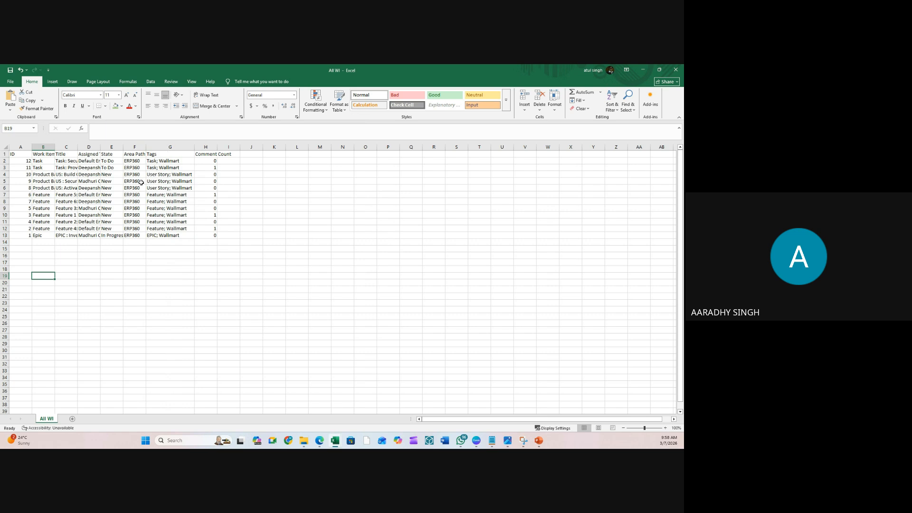
pyautogui.moveTo(6, 174); pyautogui.dragTo(6, 236)
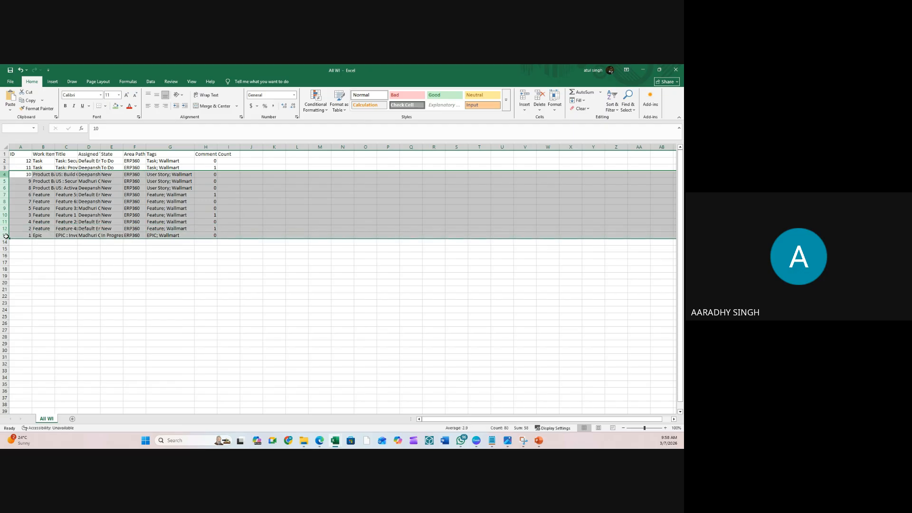
pyautogui.rightClick(4, 176)
pyautogui.click(21, 244)
pyautogui.click(112, 221)
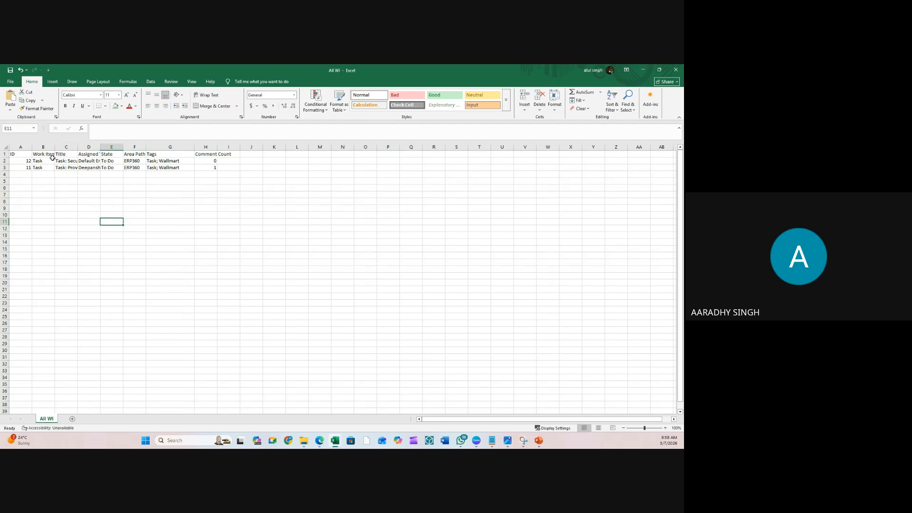
pyautogui.doubleClick(78, 149)
pyautogui.doubleClick(150, 147)
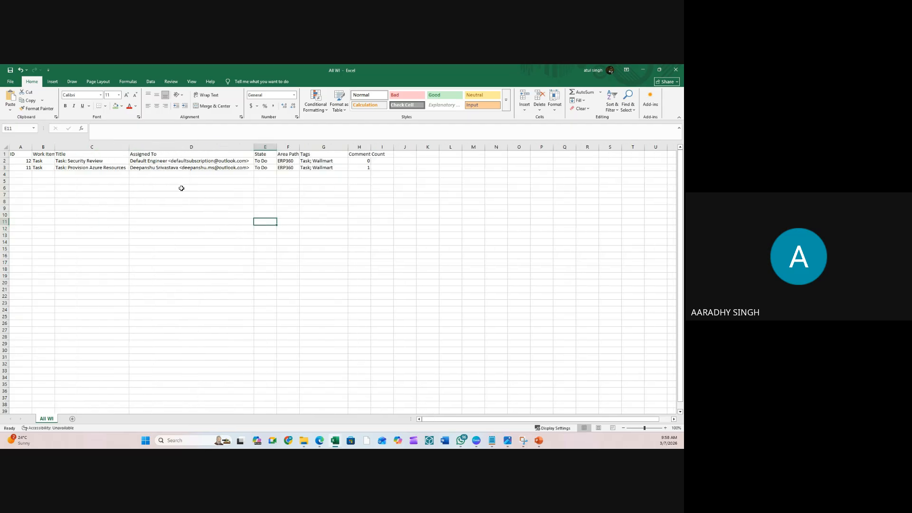
pyautogui.click(183, 208)
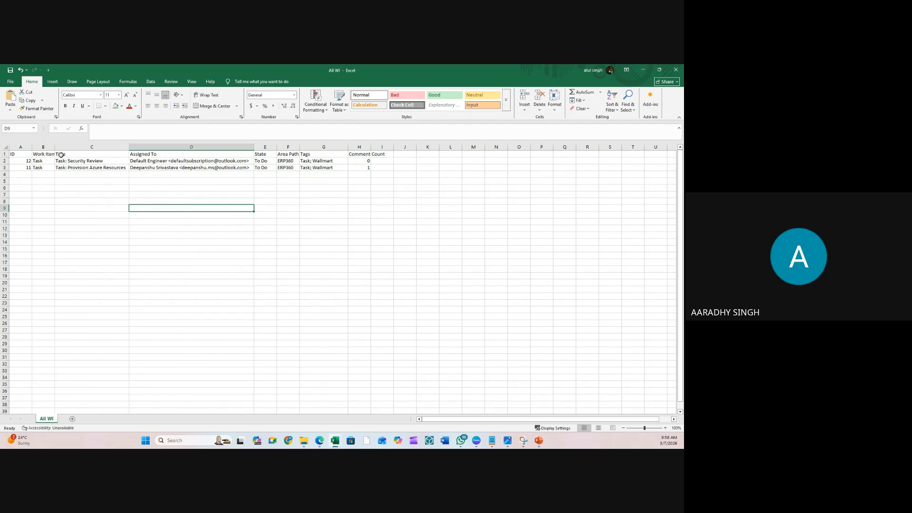
# - Delete column A so Work Item Type becomes the first column
pyautogui.click(27, 147)
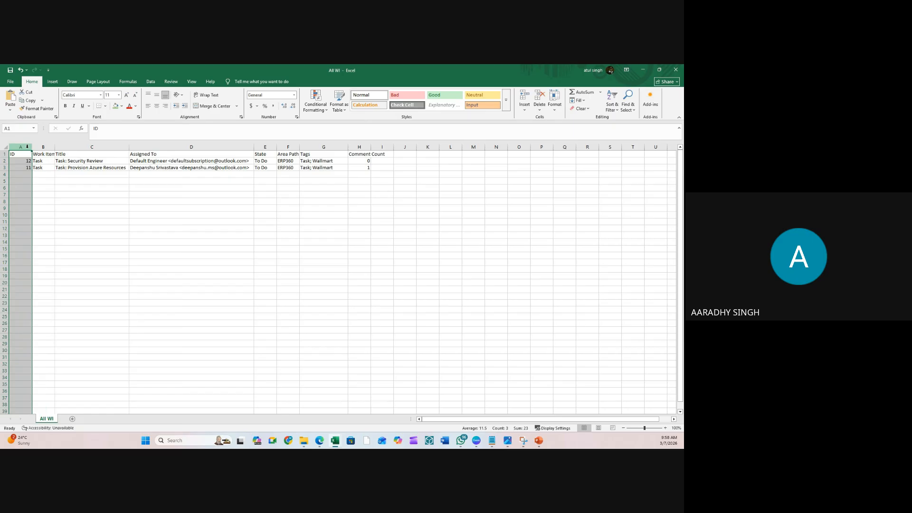
pyautogui.rightClick(27, 147)
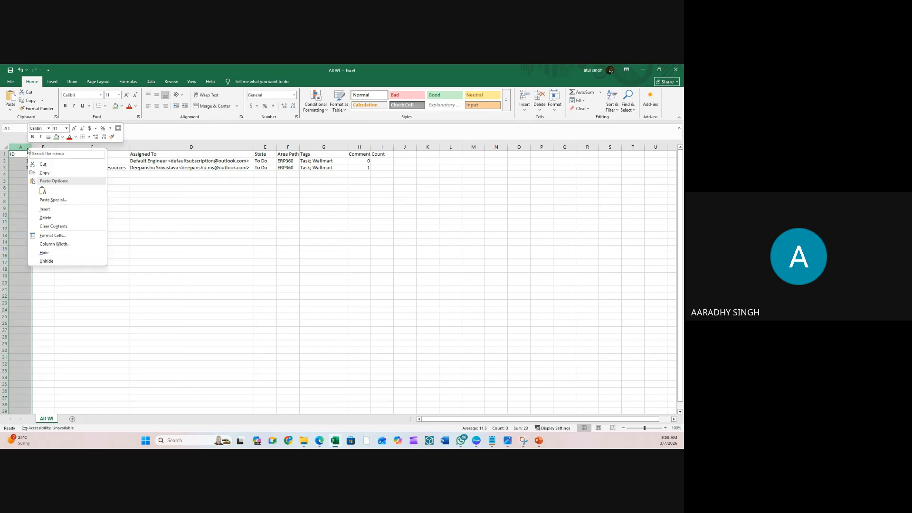
pyautogui.click(40, 217)
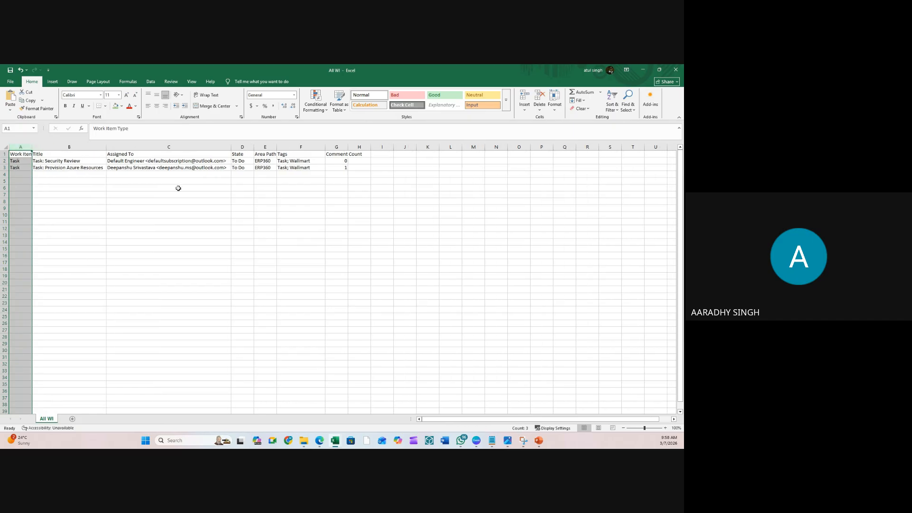
pyautogui.click(242, 179)
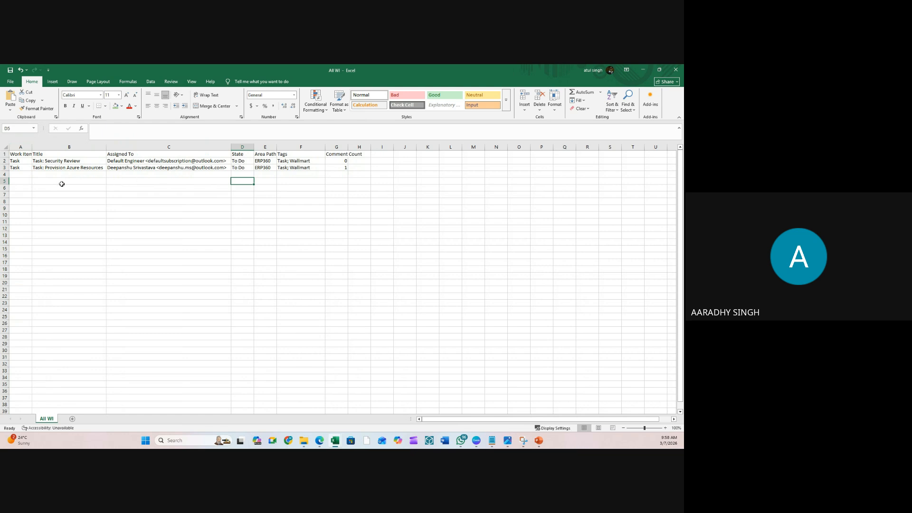
# - Fill Task down Work Item Type, retitle rows as Task 1 and Task 2, and extend the series to Task 37
pyautogui.click(297, 176)
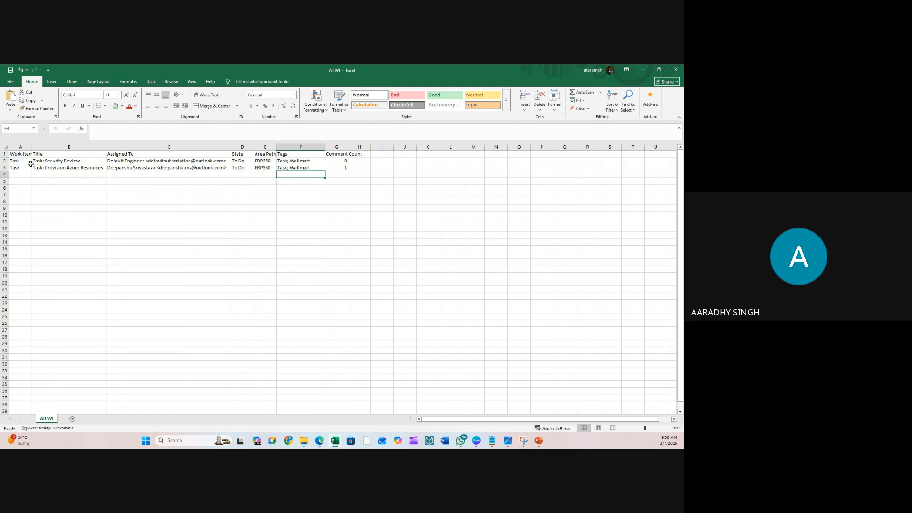
pyautogui.moveTo(19, 162); pyautogui.dragTo(17, 402)
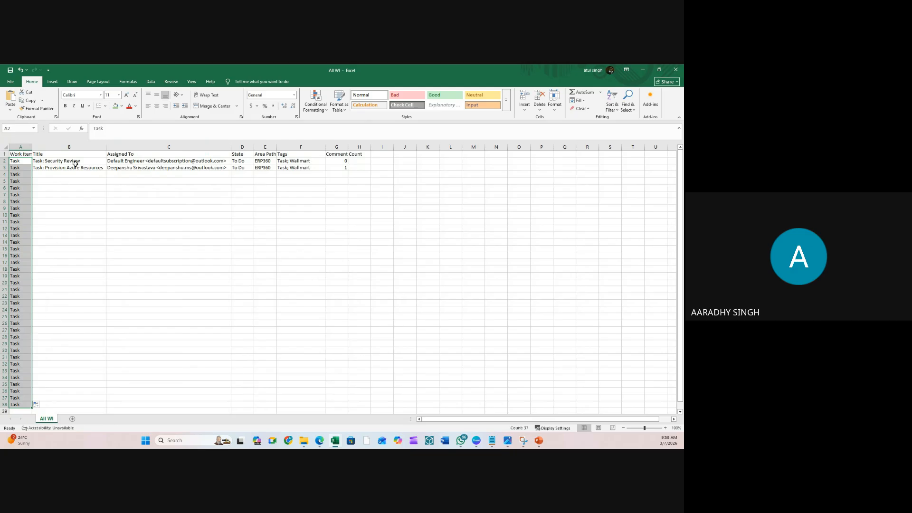
pyautogui.click(75, 162)
pyautogui.moveTo(106, 128); pyautogui.dragTo(142, 128)
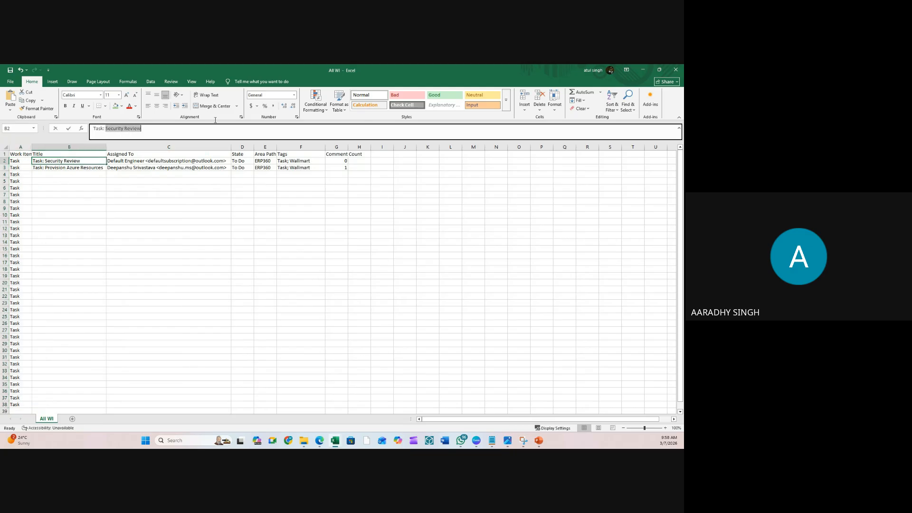
pyautogui.write('TAs')
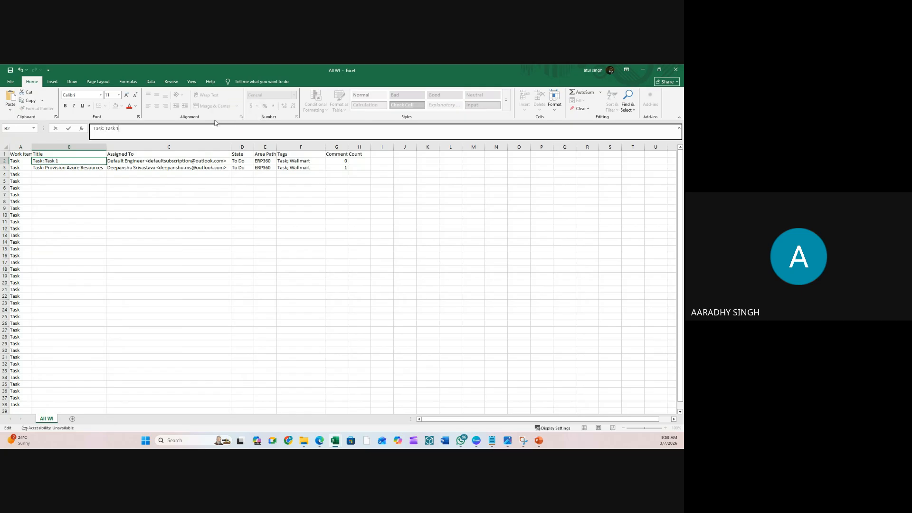
pyautogui.press('Return')
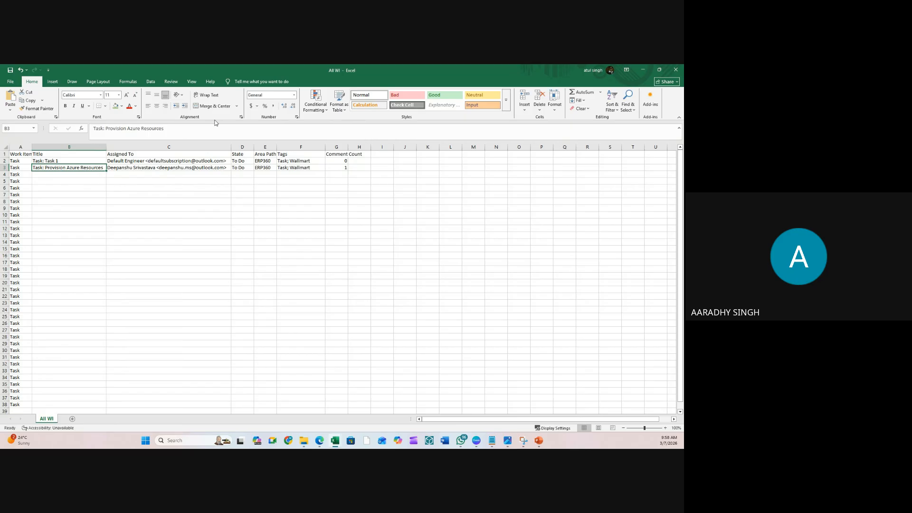
pyautogui.click(105, 129)
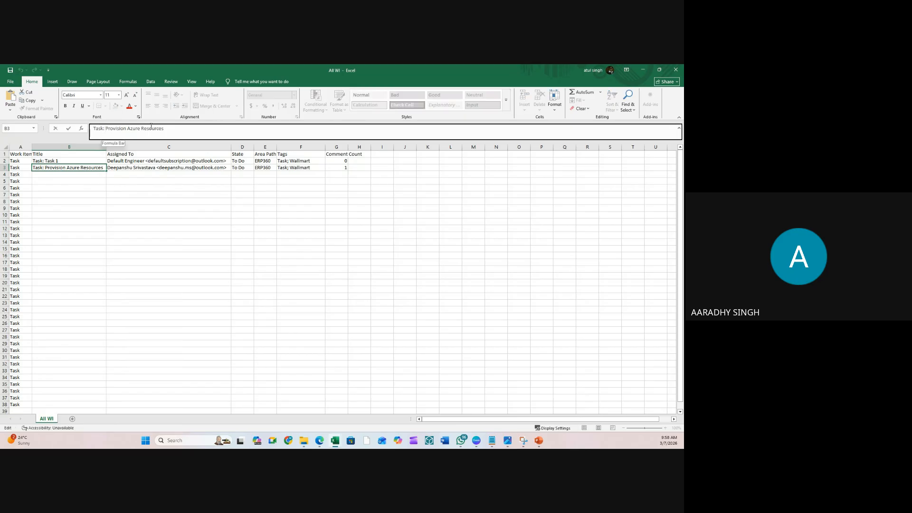
pyautogui.moveTo(106, 129); pyautogui.dragTo(222, 125)
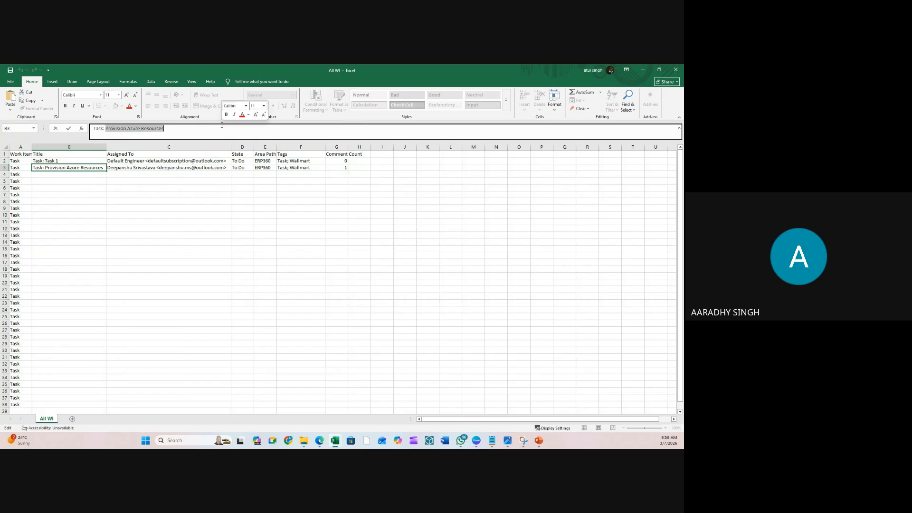
pyautogui.write('Task: Task')
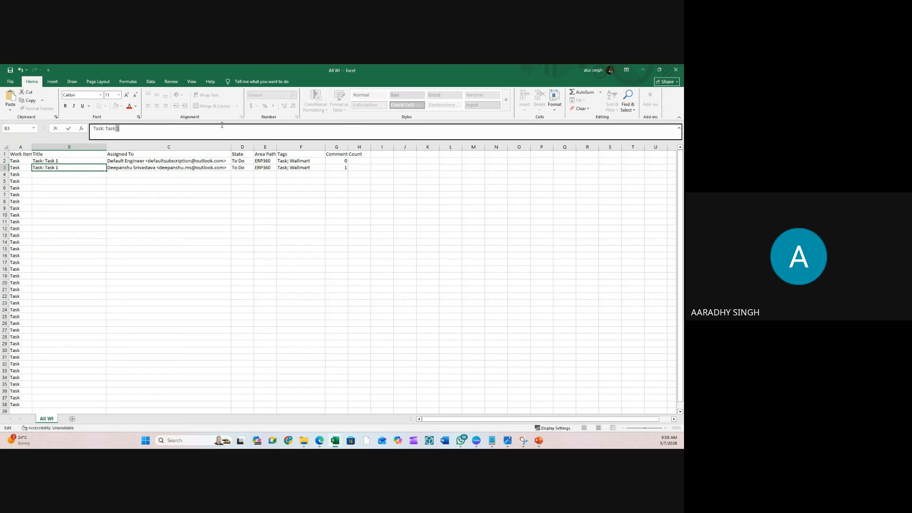
pyautogui.write(' 2')
pyautogui.press('Return')
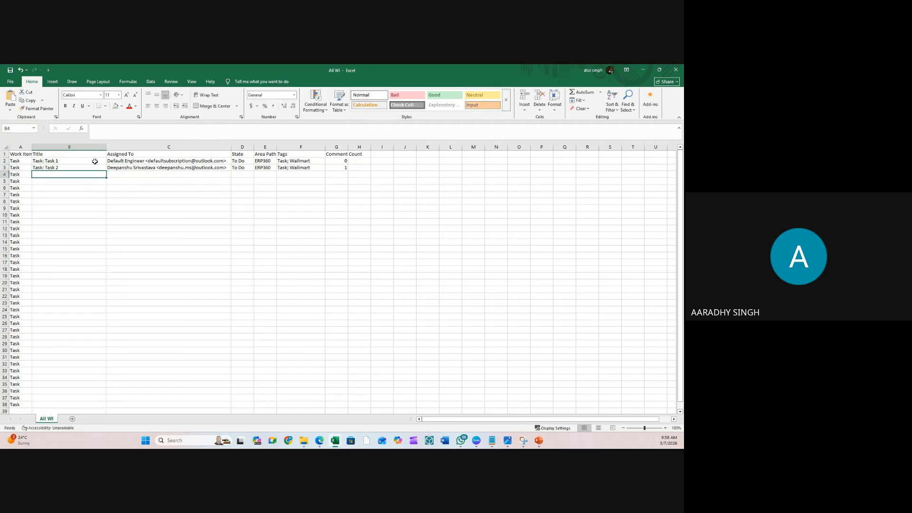
pyautogui.moveTo(95, 162); pyautogui.dragTo(88, 404)
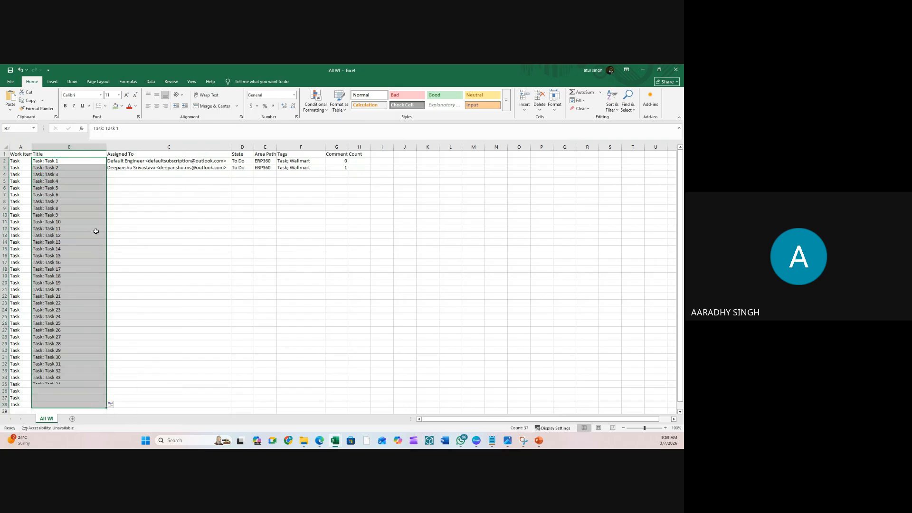
pyautogui.click(137, 236)
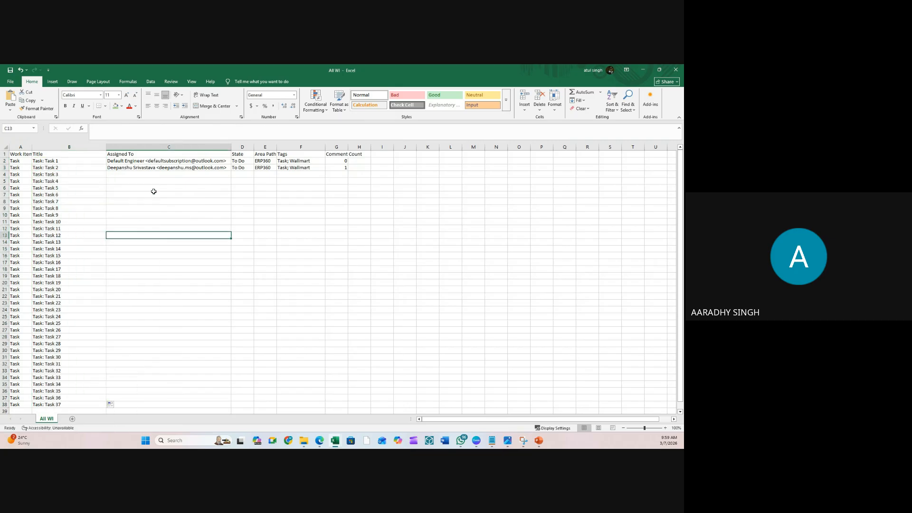
# - Copy the default engineer assignee, To Do state and Task; Wallmart tags down to row 38
pyautogui.click(68, 163)
pyautogui.click(157, 162)
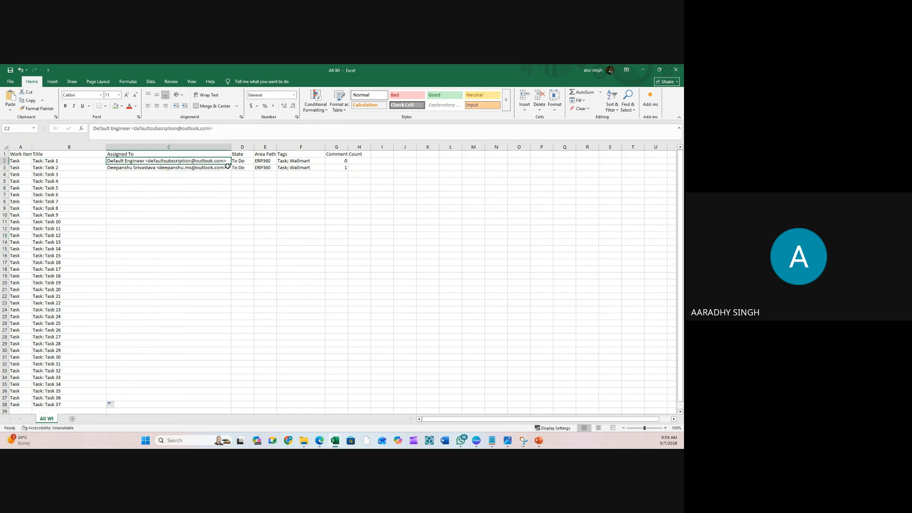
pyautogui.moveTo(232, 164); pyautogui.dragTo(219, 410)
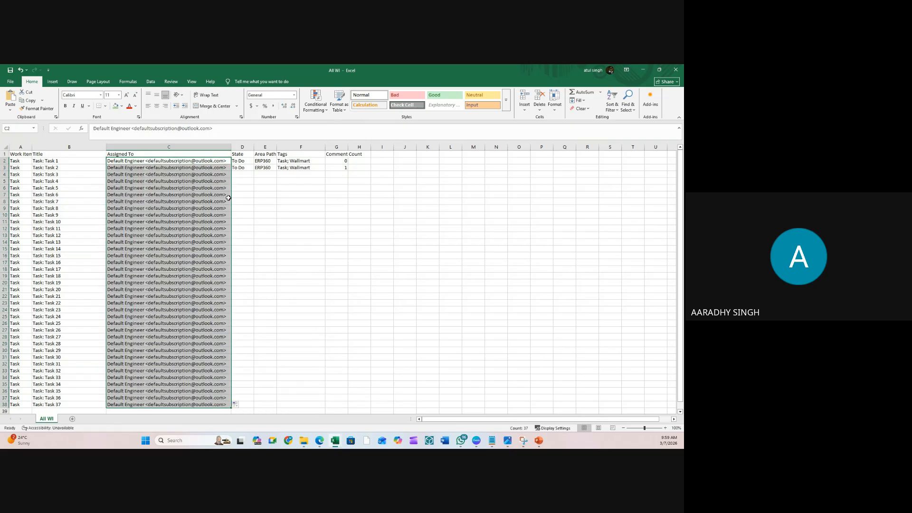
pyautogui.click(244, 171)
pyautogui.moveTo(254, 171); pyautogui.dragTo(249, 399)
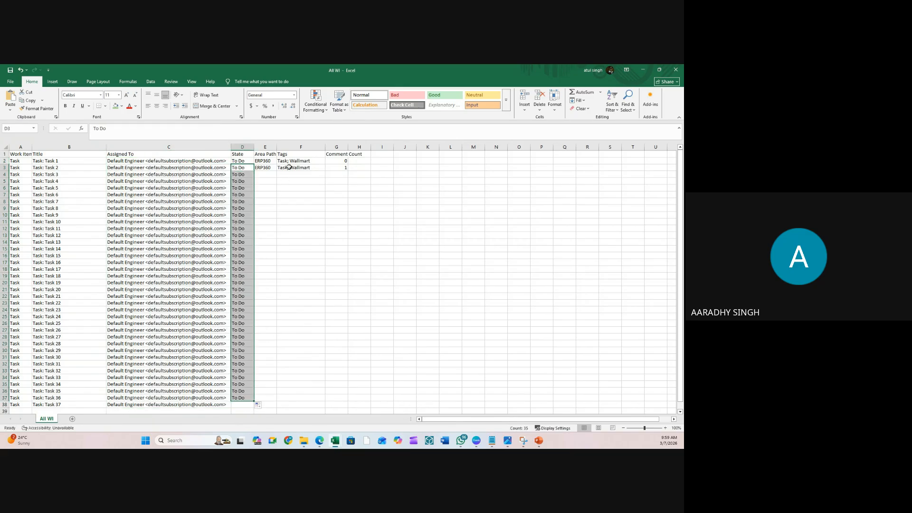
pyautogui.click(304, 172)
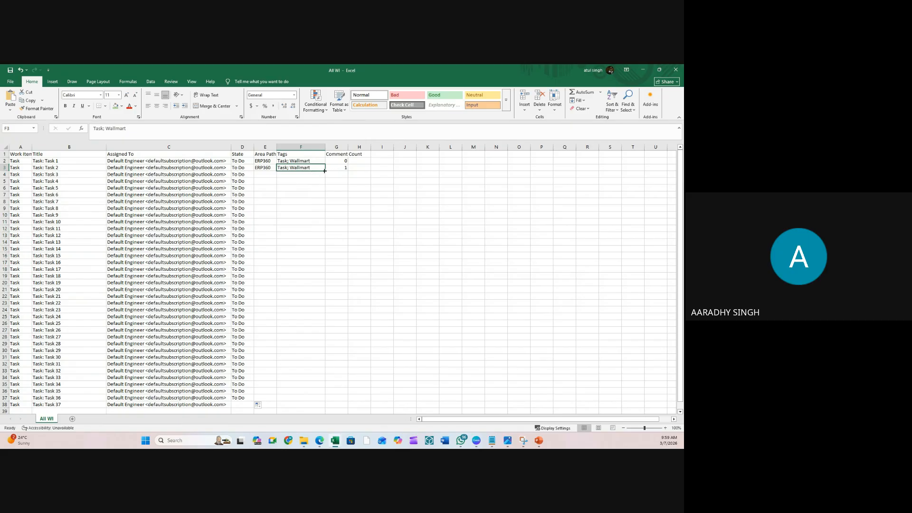
pyautogui.moveTo(324, 171); pyautogui.dragTo(309, 386)
pyautogui.click(243, 384)
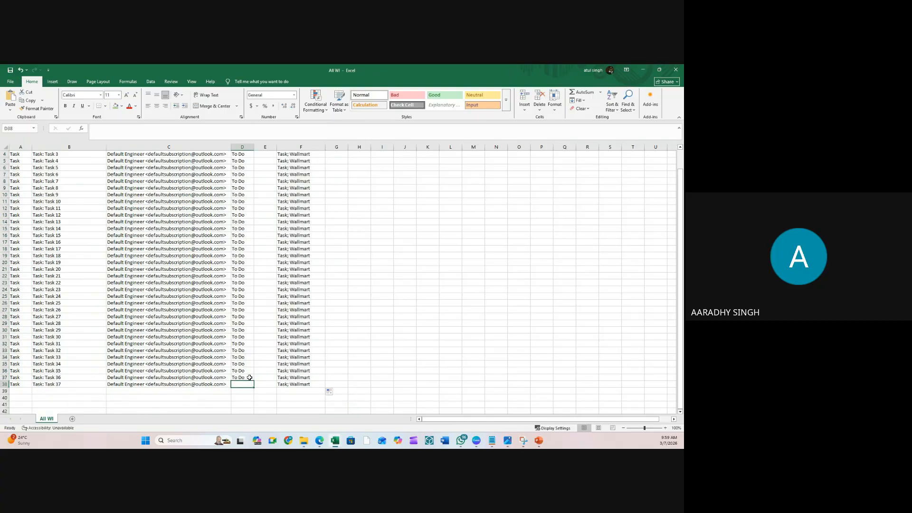
pyautogui.click(250, 377)
pyautogui.moveTo(253, 380); pyautogui.dragTo(252, 387)
pyautogui.scroll(1, 338, 252)
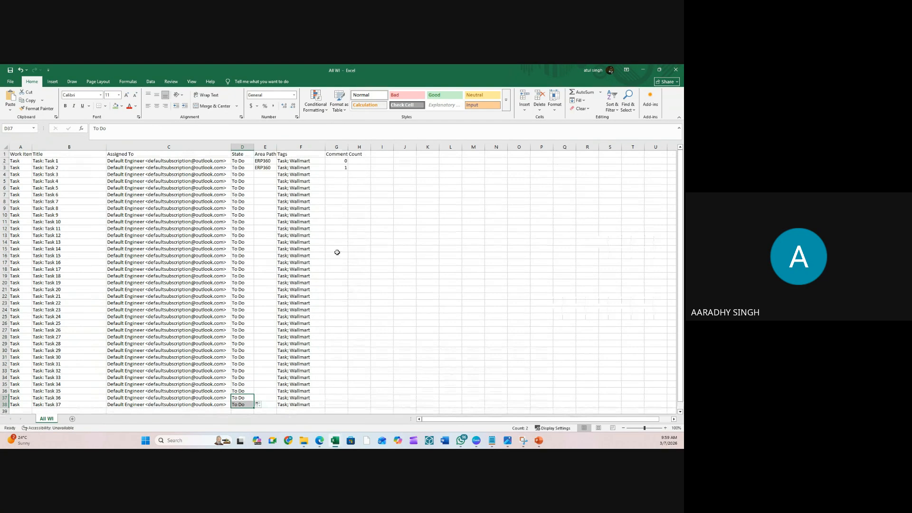
# - Fill Comment Count 0 and Area Paths ERP360–ERP395 down to row 38, then save the sheet
pyautogui.click(342, 161)
pyautogui.moveTo(347, 163); pyautogui.dragTo(337, 408)
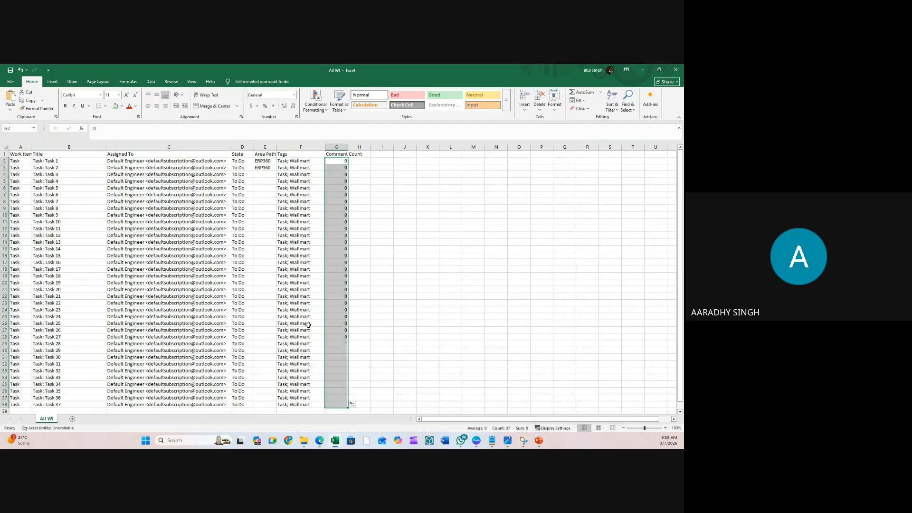
pyautogui.click(265, 168)
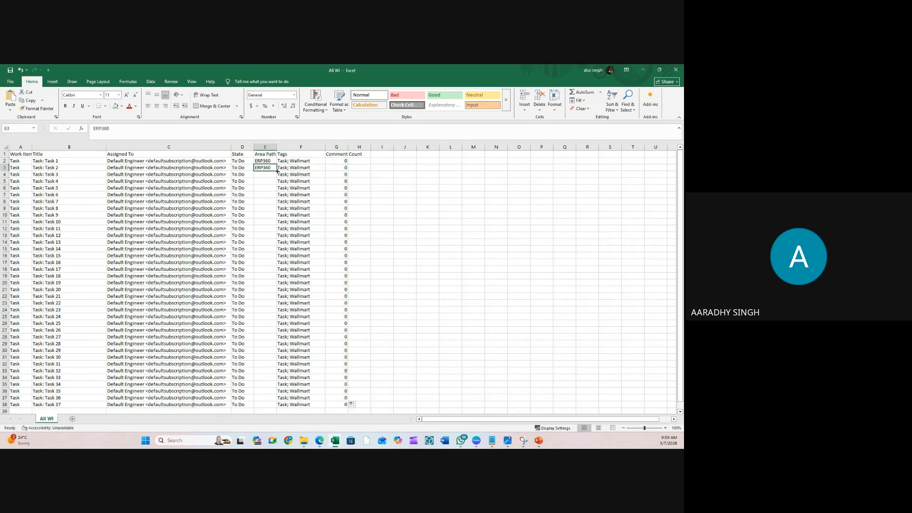
pyautogui.moveTo(277, 171); pyautogui.dragTo(280, 252)
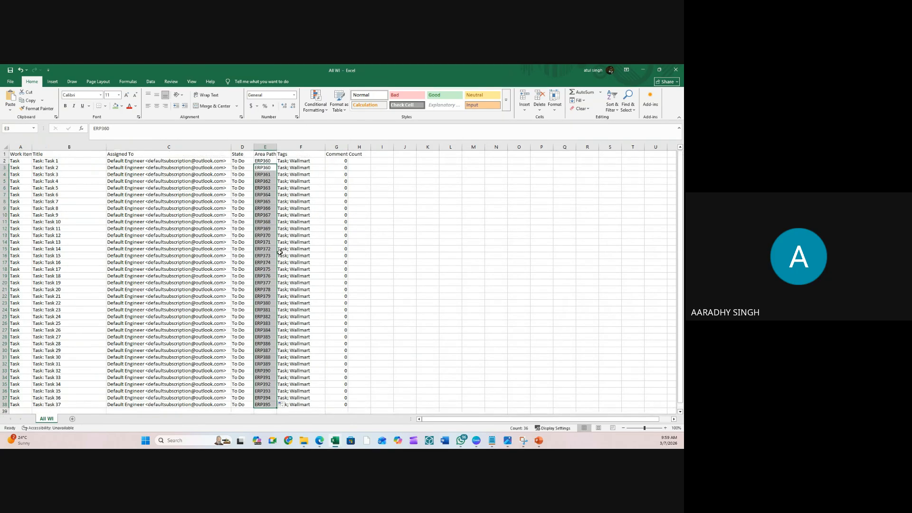
pyautogui.click(94, 181)
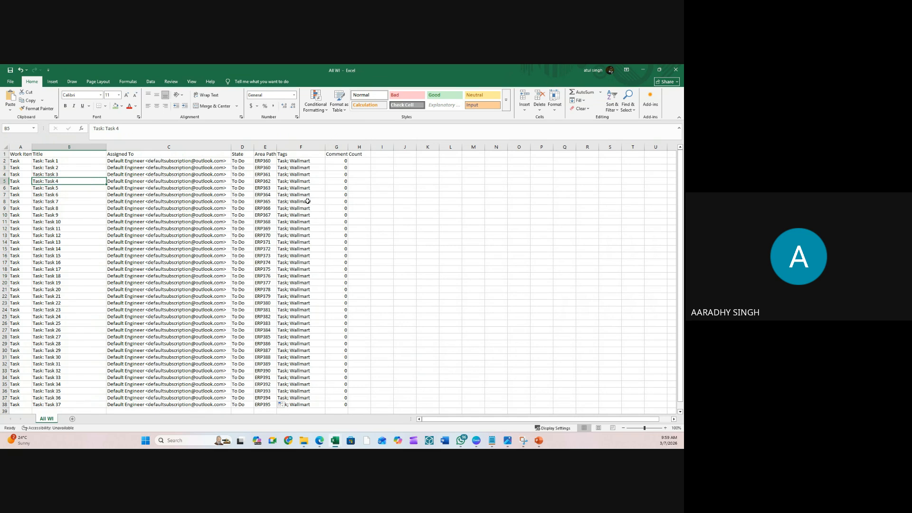
pyautogui.click(382, 208)
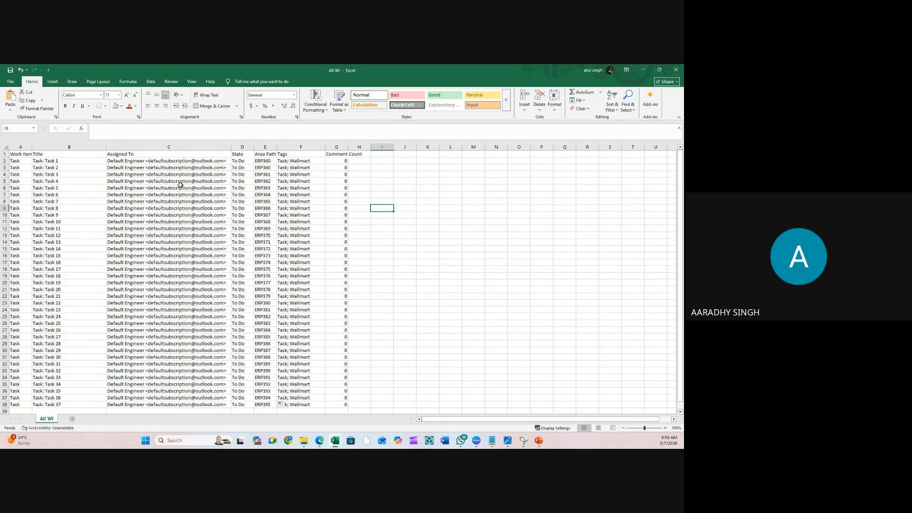
pyautogui.click(408, 187)
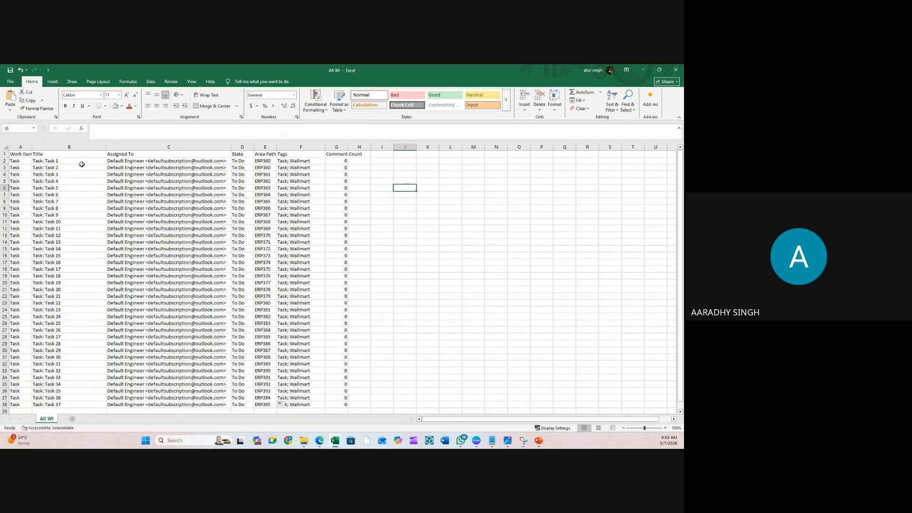
pyautogui.click(471, 225)
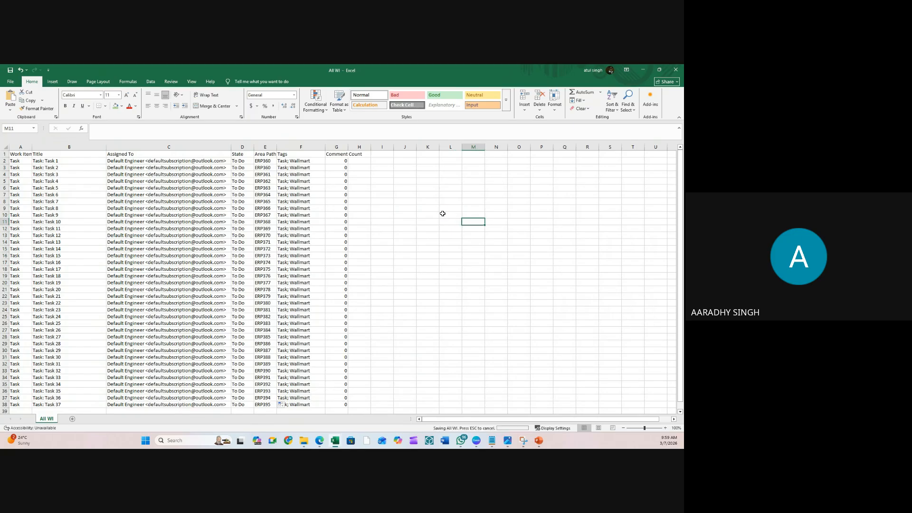
pyautogui.click(424, 187)
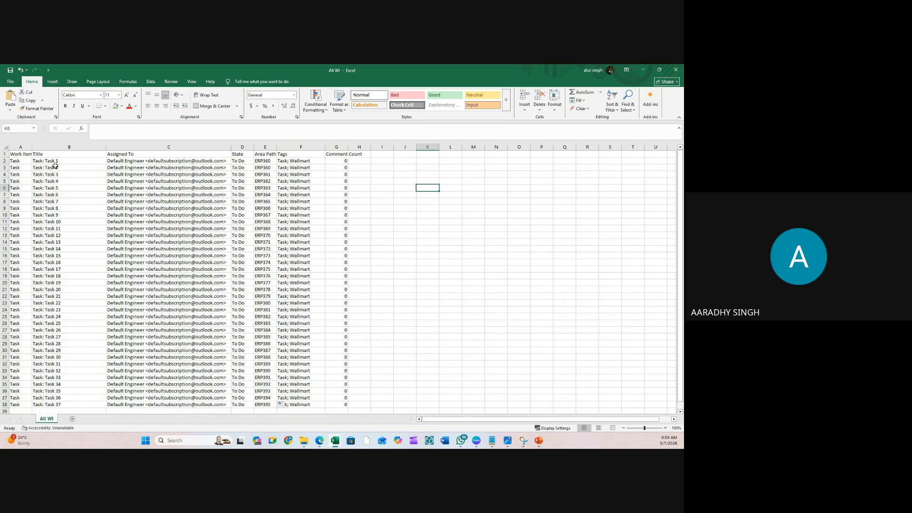
pyautogui.scroll(-10, 55, 165)
pyautogui.scroll(10, 55, 165)
pyautogui.click(643, 70)
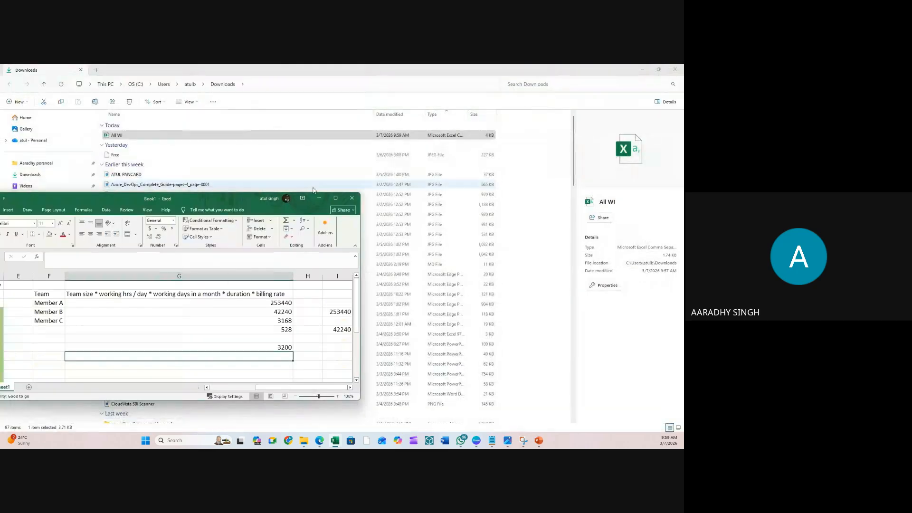
pyautogui.click(643, 70)
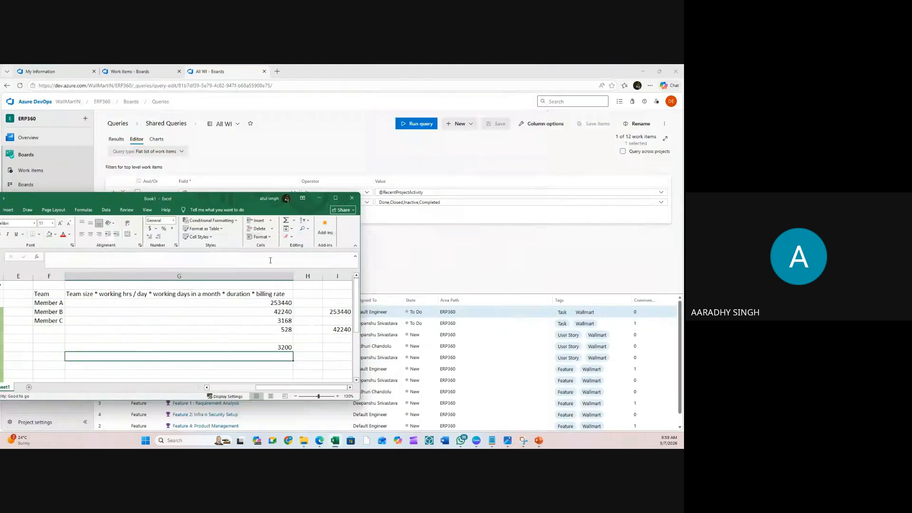
pyautogui.click(334, 159)
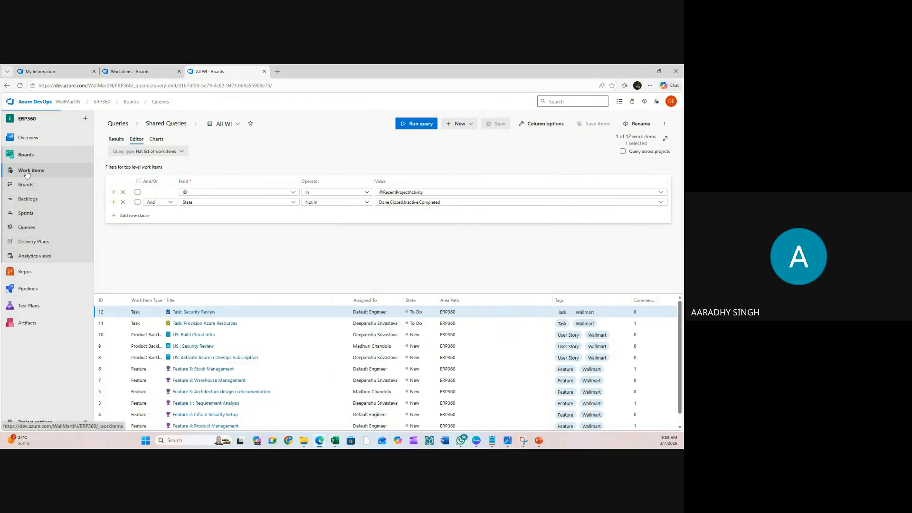
pyautogui.click(27, 174)
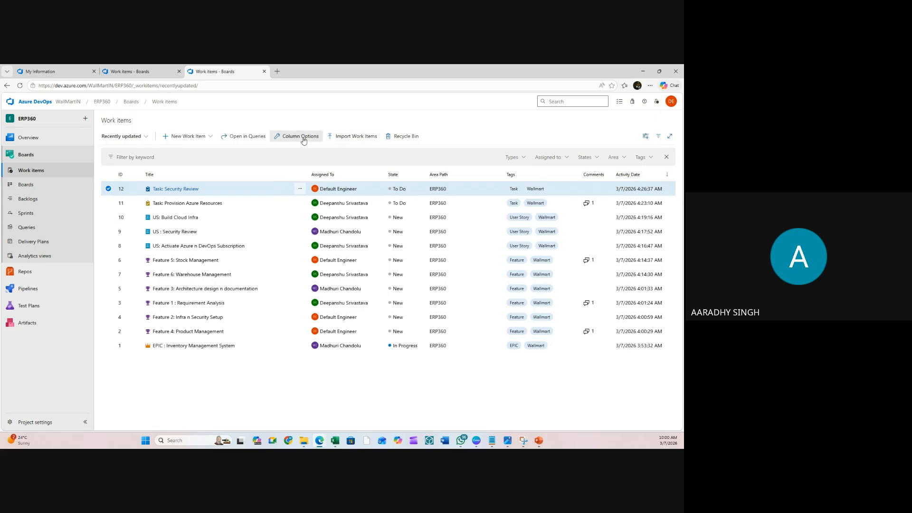
pyautogui.click(39, 201)
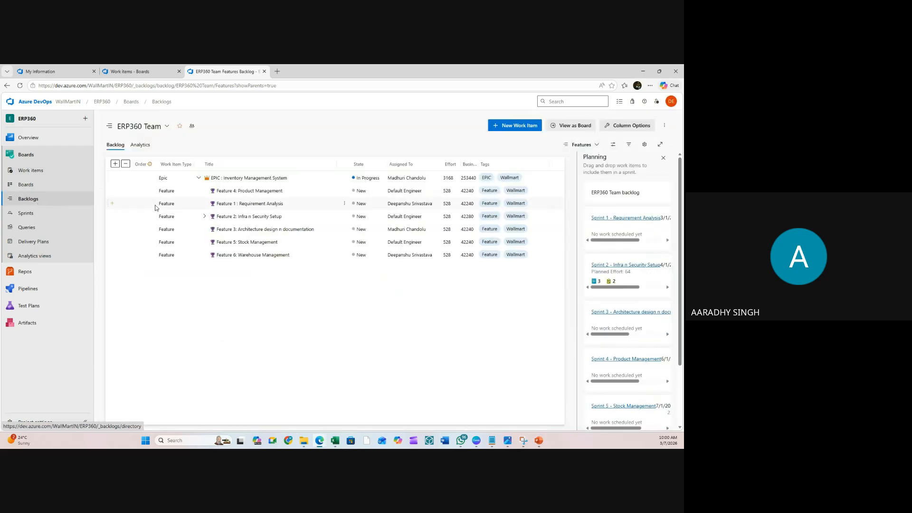
pyautogui.click(205, 217)
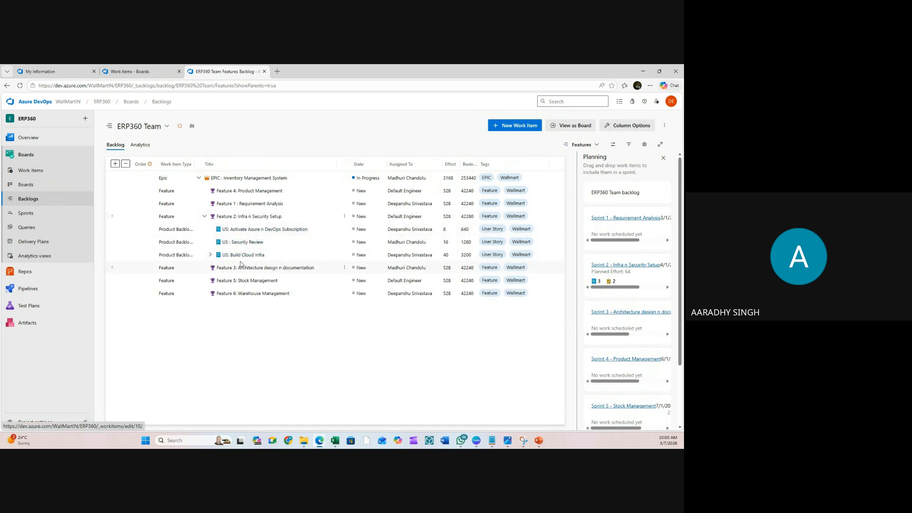
pyautogui.click(211, 256)
pyautogui.click(210, 256)
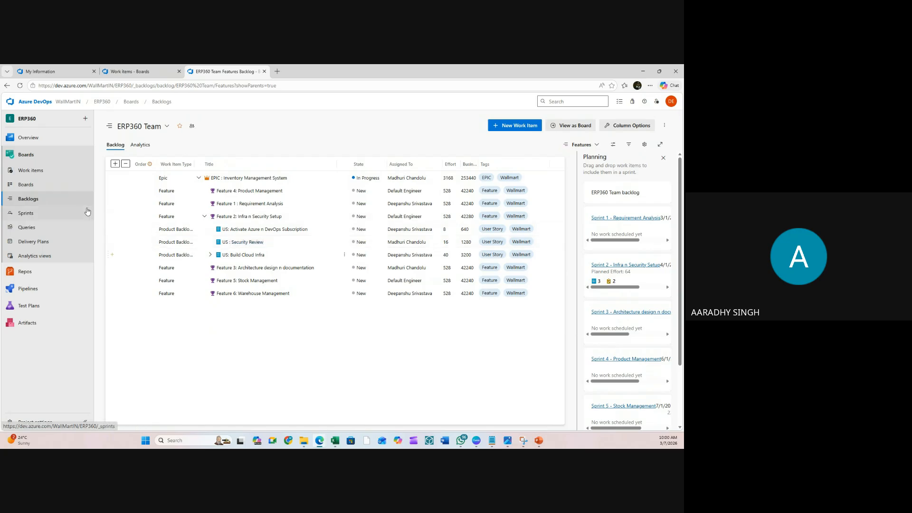
pyautogui.click(30, 170)
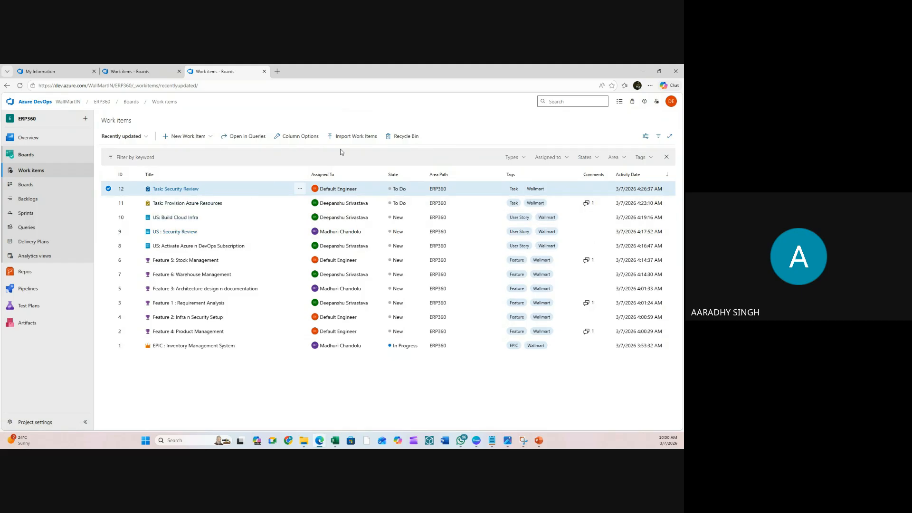
# - Import All WI.csv from Downloads into the work item import preview
pyautogui.click(349, 138)
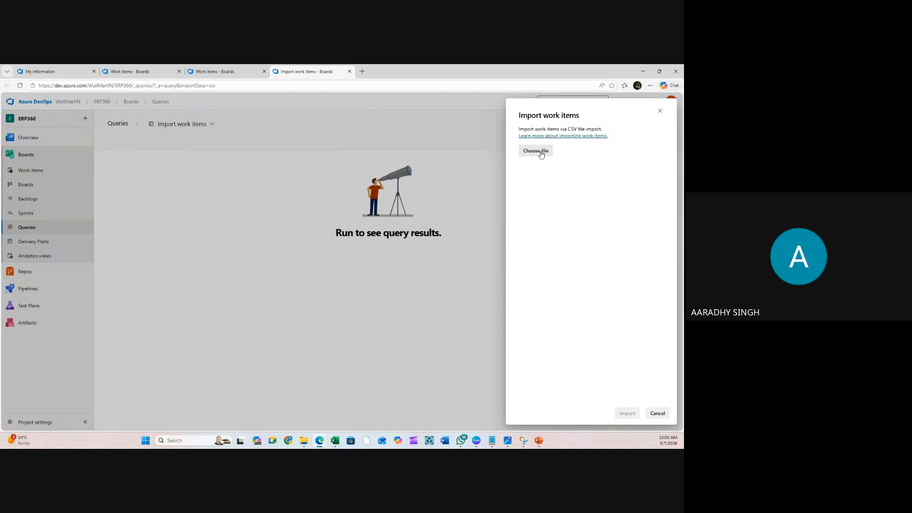
pyautogui.click(536, 152)
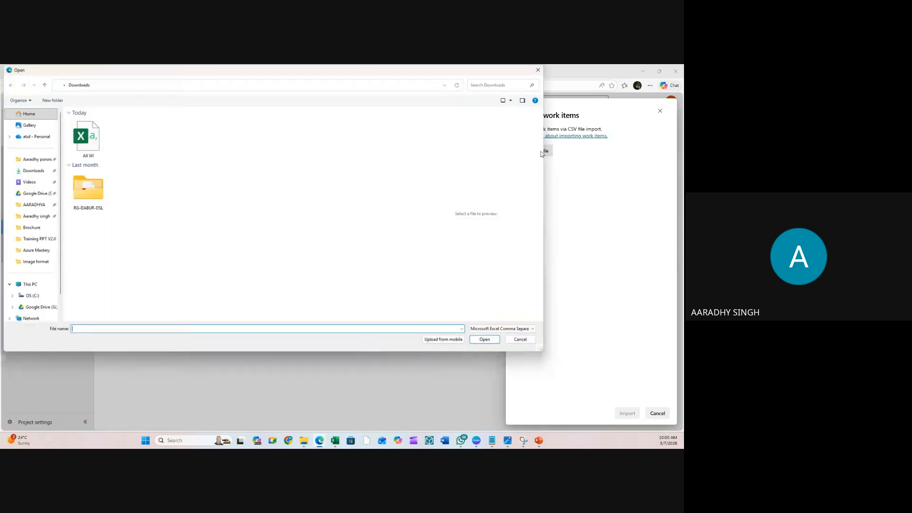
pyautogui.click(92, 138)
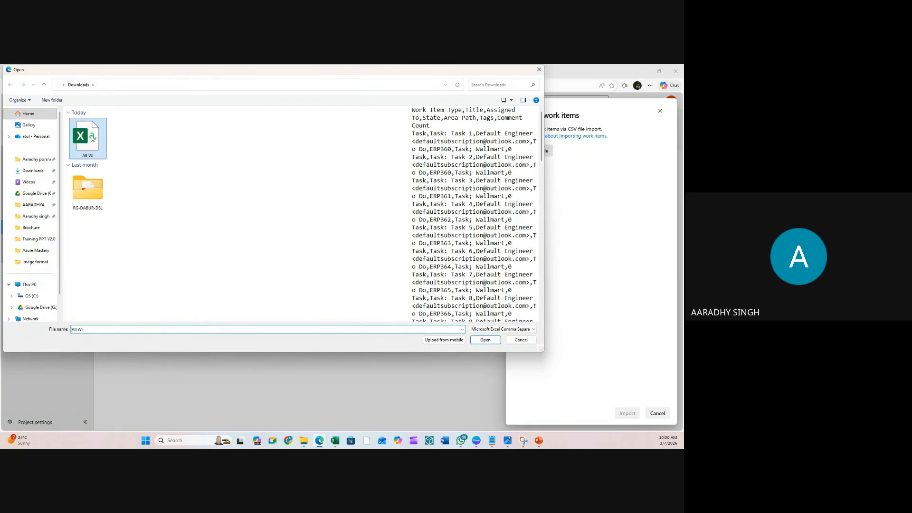
pyautogui.click(481, 340)
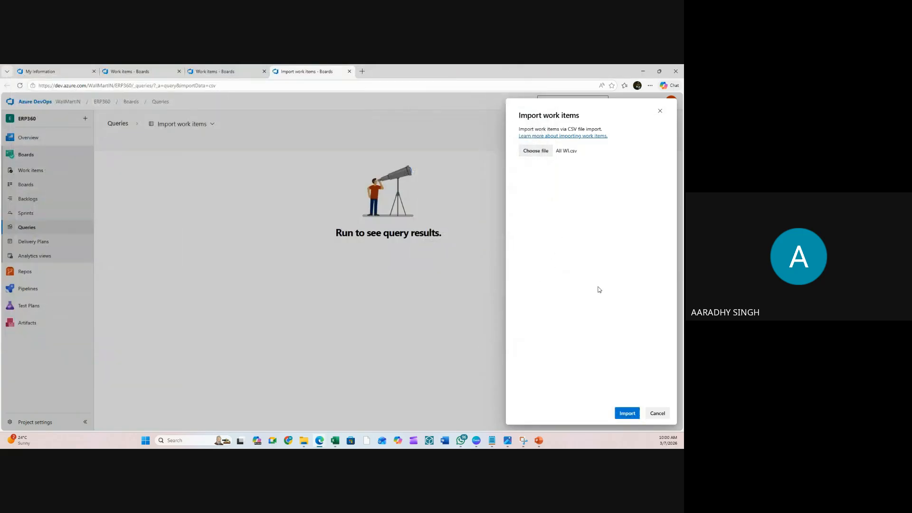
pyautogui.click(627, 413)
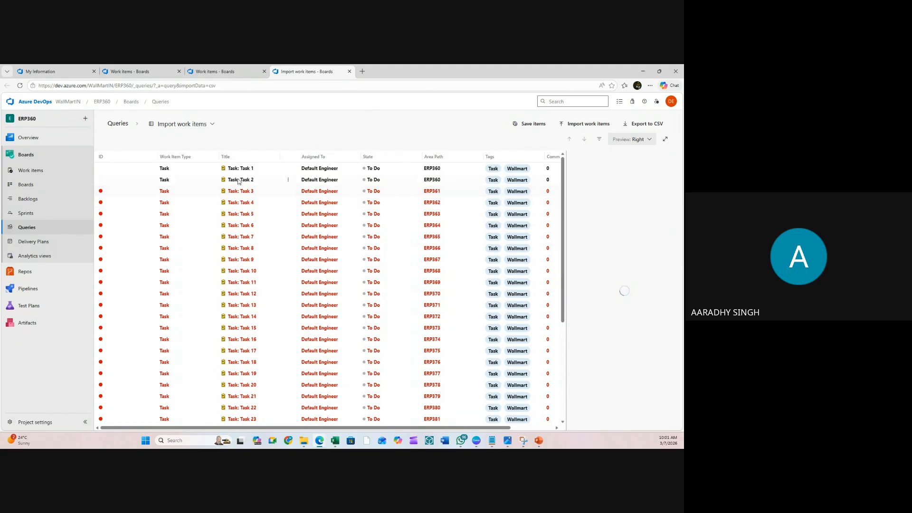
pyautogui.click(590, 125)
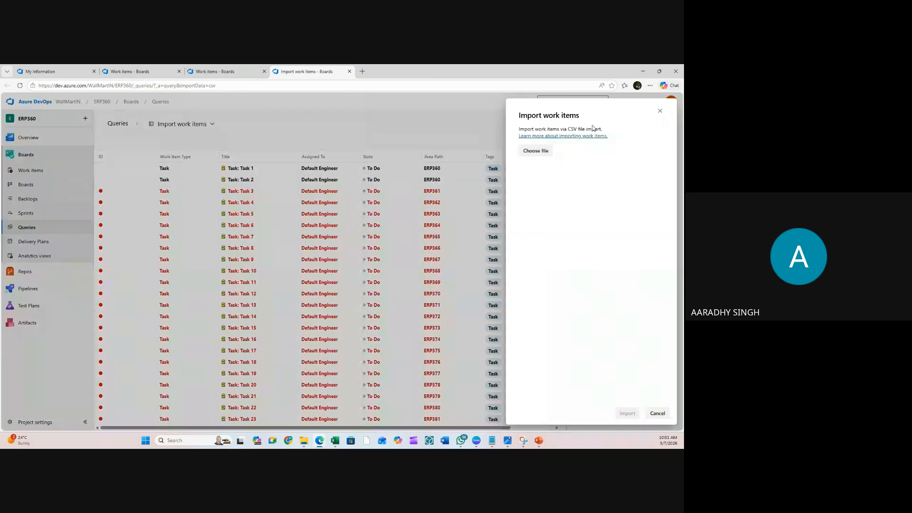
# - Save the imported items, creating Task 1 and Task 2 while 35 fail on Area Path
pyautogui.click(660, 110)
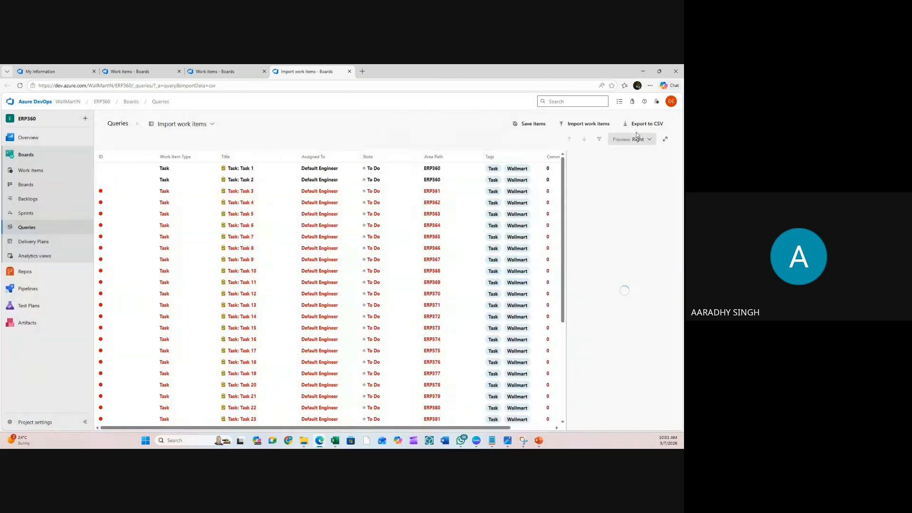
pyautogui.click(531, 124)
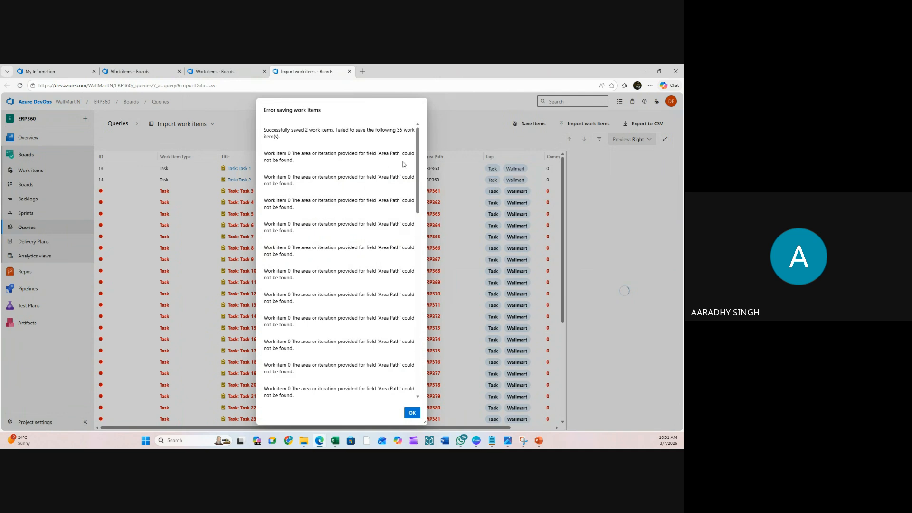
pyautogui.click(413, 413)
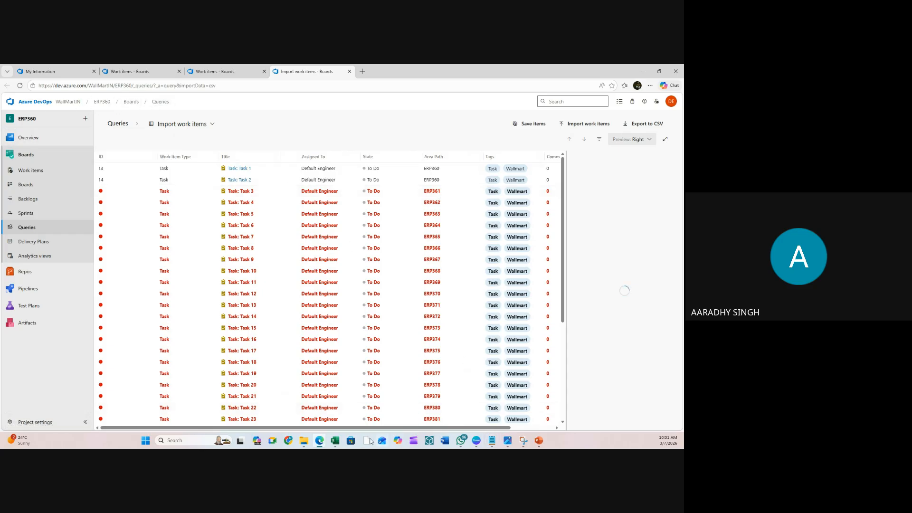
# - Reopen All WI.csv and paste the copied Area Path values into E2:E38
pyautogui.moveTo(302, 445)
pyautogui.click(346, 422)
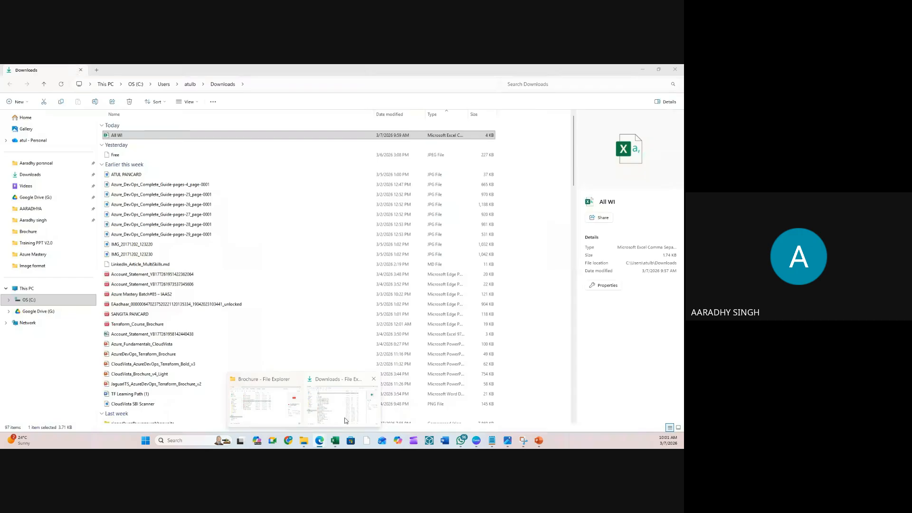
pyautogui.doubleClick(119, 137)
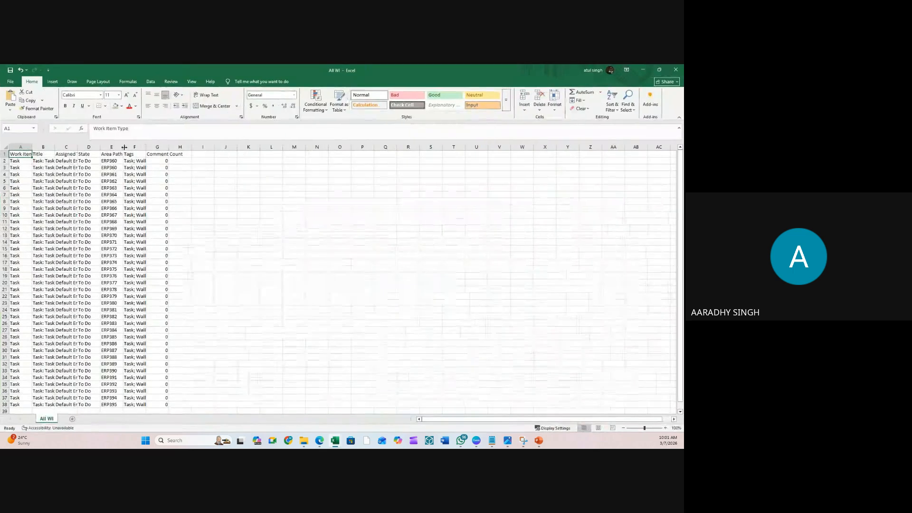
pyautogui.moveTo(112, 161); pyautogui.dragTo(115, 169)
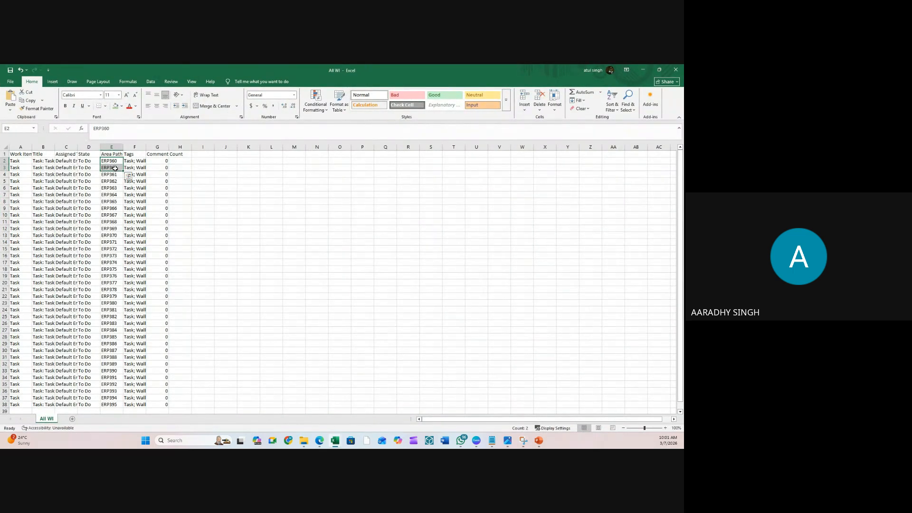
pyautogui.hotkey('ctrl', 'c')
pyautogui.hotkey('shift', 'Down')
pyautogui.hotkey('shift', 'Down')
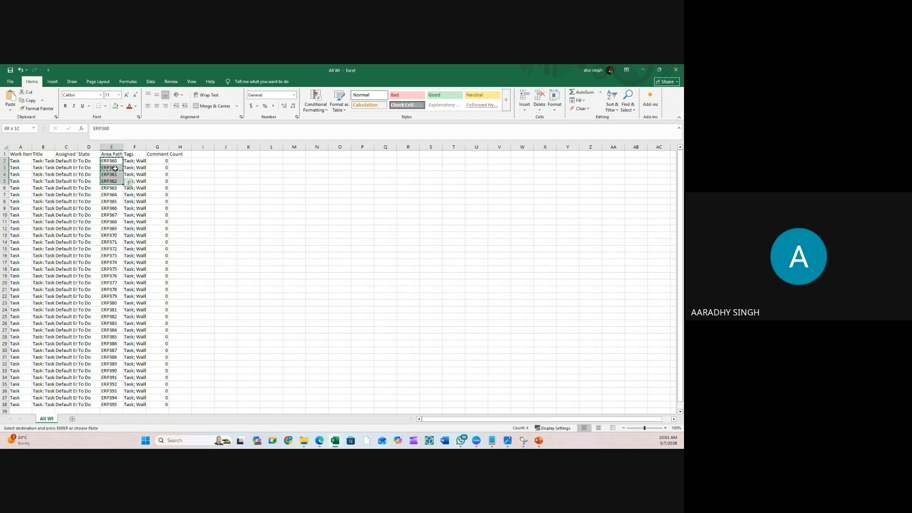
pyautogui.hotkey('ctrl', 'shift', 'Down')
pyautogui.hotkey('ctrl', 'v')
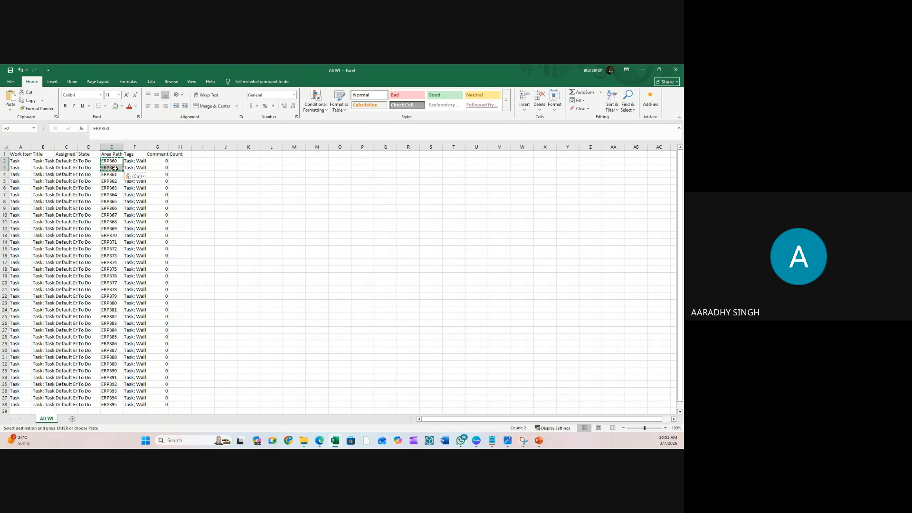
pyautogui.scroll(-5, 119, 200)
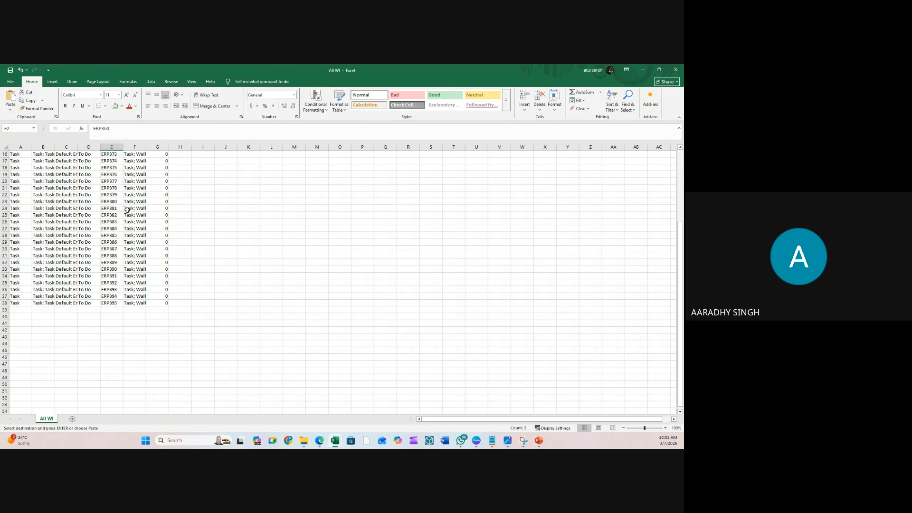
pyautogui.keyDown('shift'); pyautogui.click(117, 303); pyautogui.keyUp('shift')
pyautogui.hotkey('ctrl', 'v')
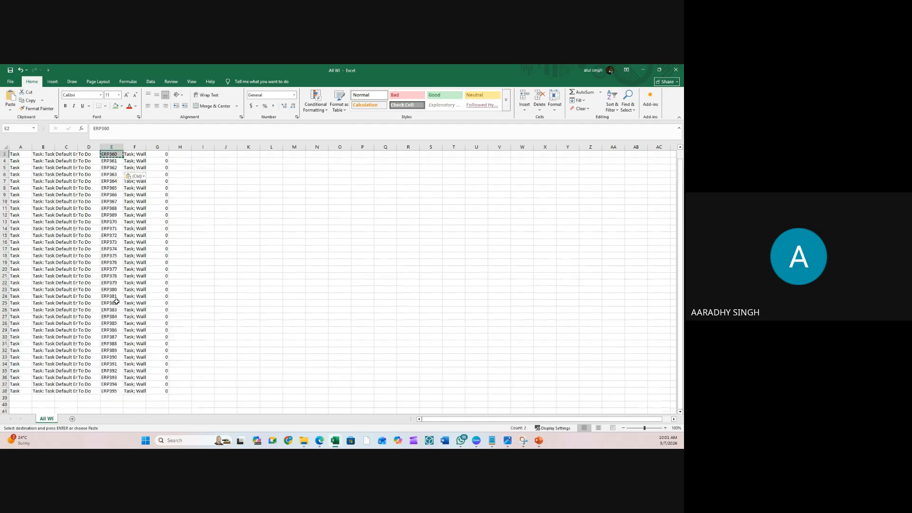
pyautogui.click(269, 202)
# - Clear E3 downward, fill ERP360 into every Area Path cell, and close the workbook
pyautogui.click(117, 162)
pyautogui.click(119, 168)
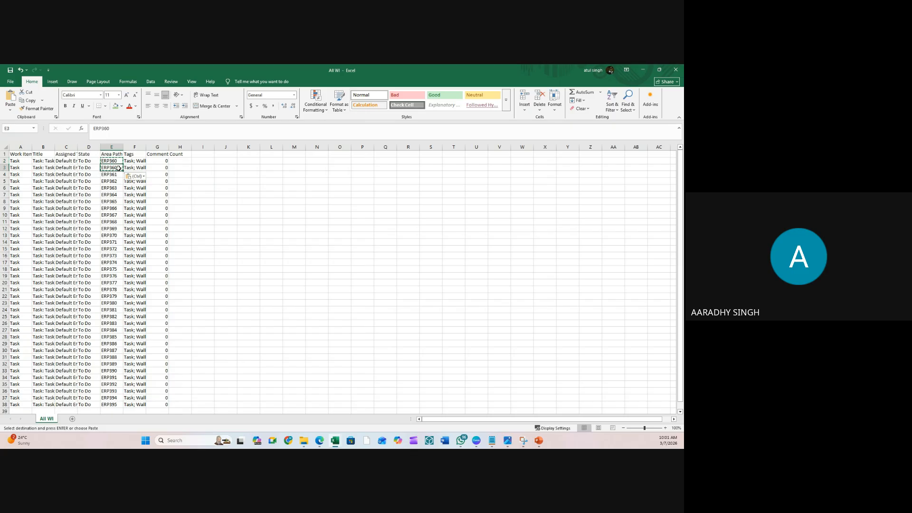
pyautogui.hotkey('ctrl', 'shift', 'Down')
pyautogui.press('Delete')
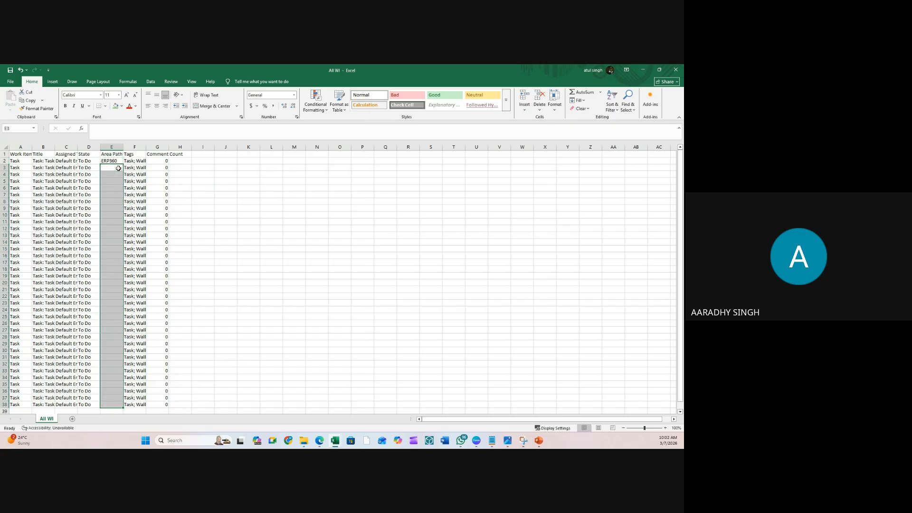
pyautogui.click(117, 161)
pyautogui.moveTo(123, 165); pyautogui.dragTo(112, 268)
pyautogui.hotkey('ctrl', 'c')
pyautogui.hotkey('ctrl', 'v')
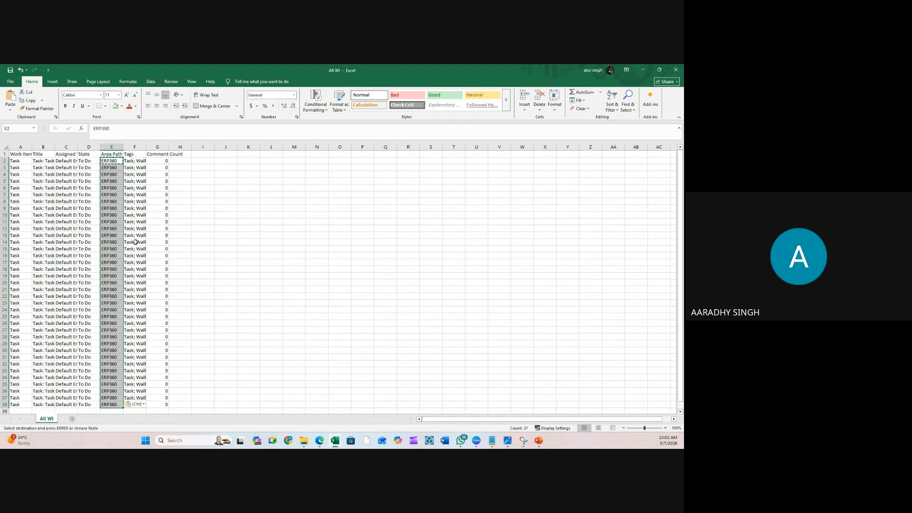
pyautogui.click(284, 255)
pyautogui.click(289, 221)
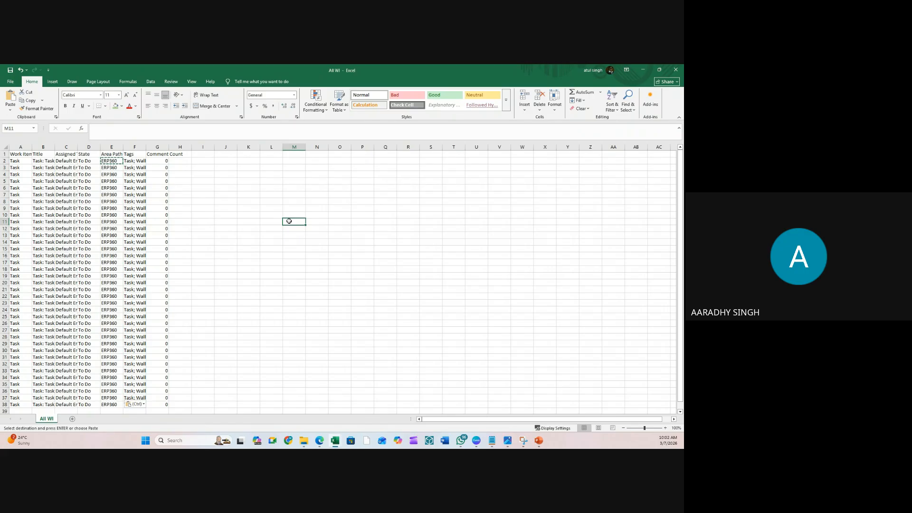
pyautogui.press('Escape')
pyautogui.click(681, 75)
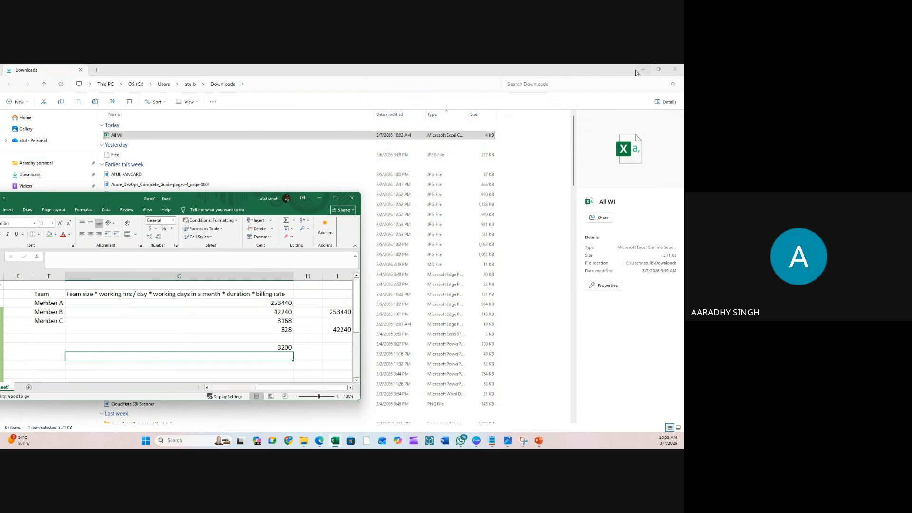
# - Re-import the corrected All WI.csv and save all 37 work items
pyautogui.click(642, 70)
pyautogui.click(389, 130)
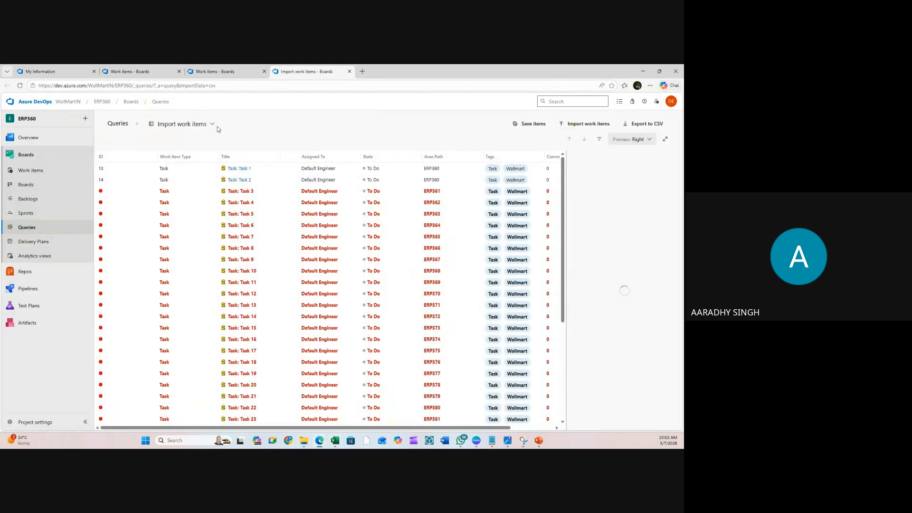
pyautogui.click(29, 171)
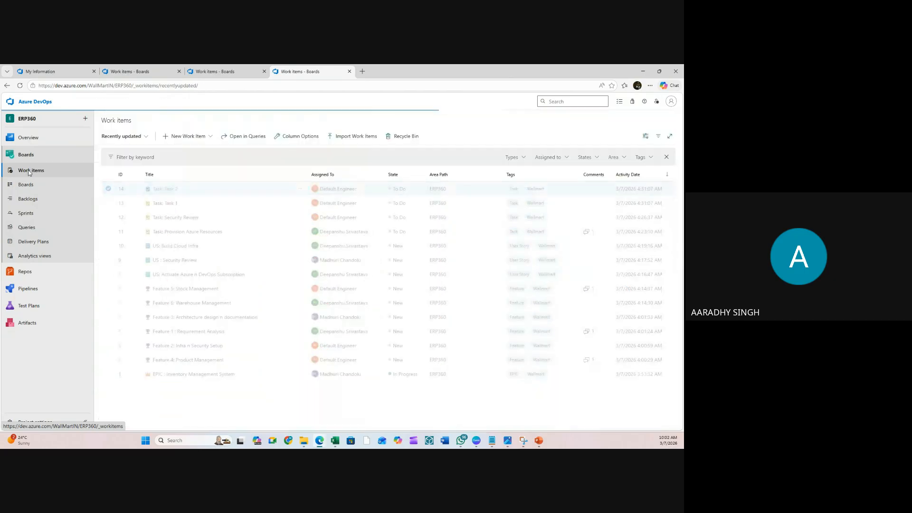
pyautogui.click(349, 137)
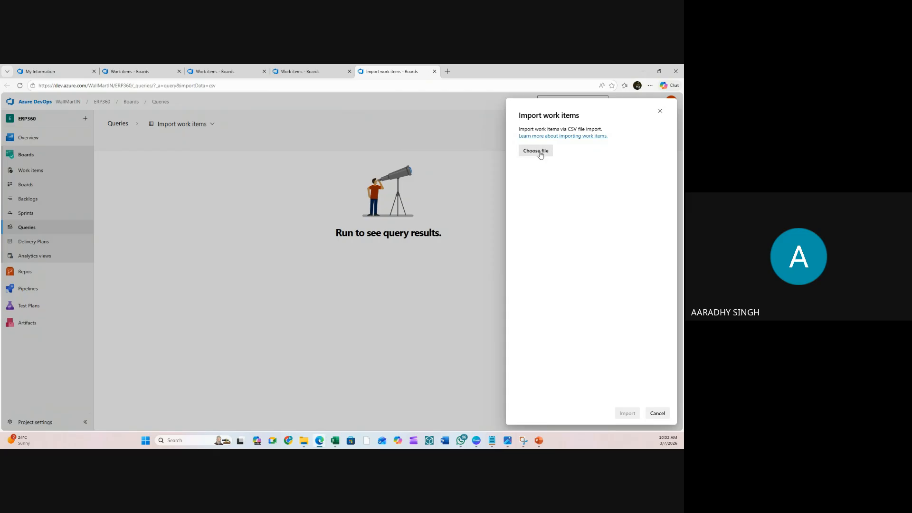
pyautogui.click(536, 151)
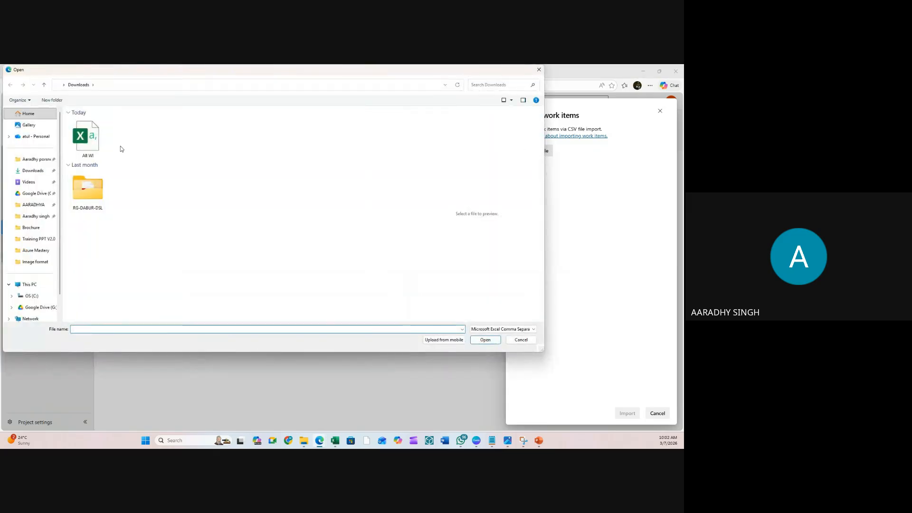
pyautogui.moveTo(85, 147); pyautogui.dragTo(96, 143)
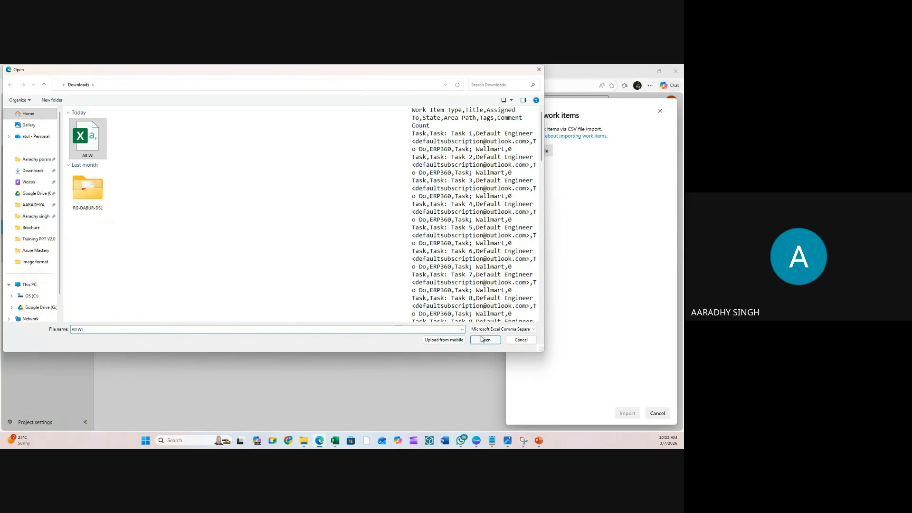
pyautogui.click(482, 340)
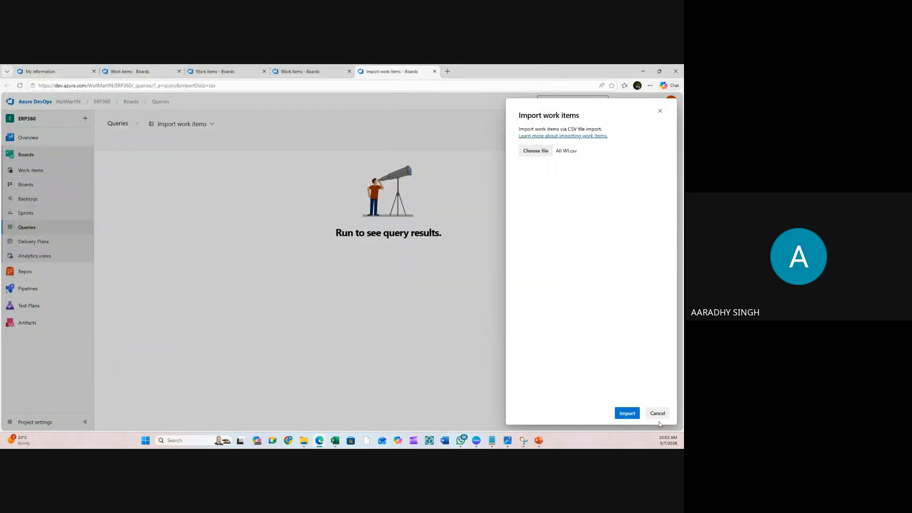
pyautogui.click(626, 419)
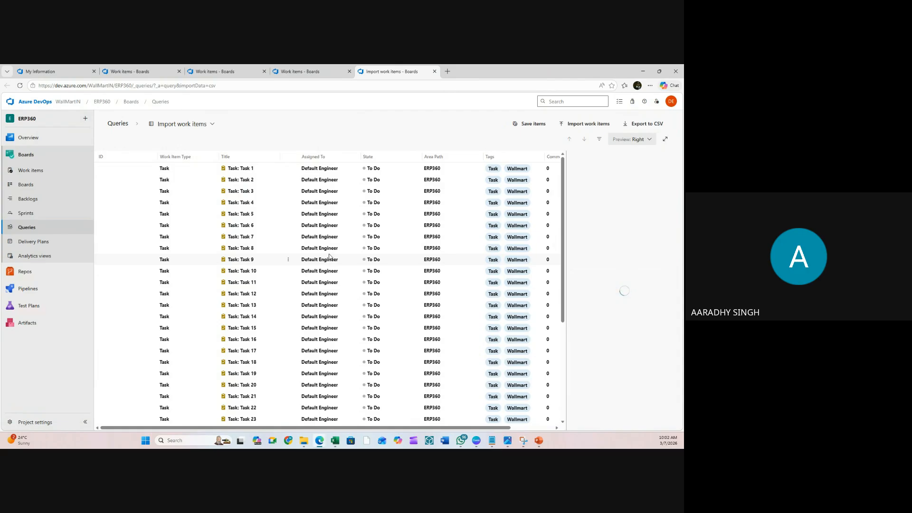
pyautogui.click(537, 129)
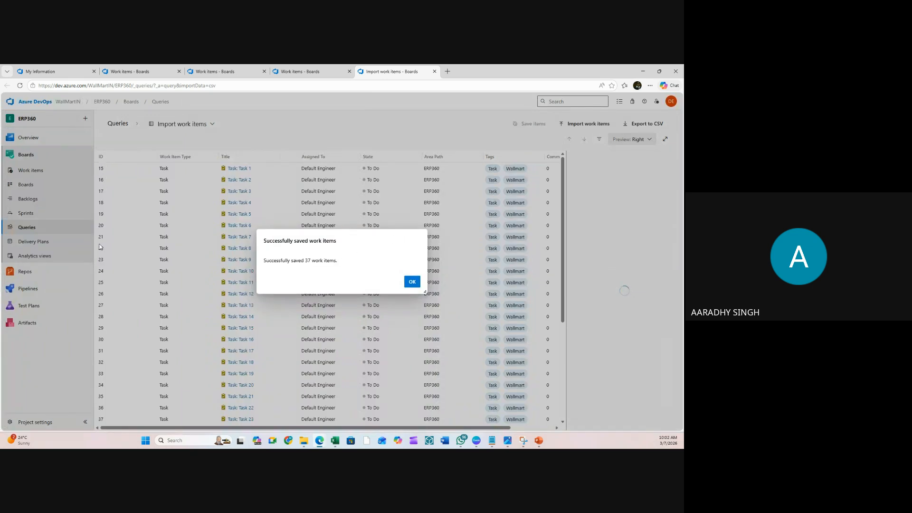
# - Dismiss the save confirmation, review Task 1 through Task 37 in Work items, then go to Backlogs
pyautogui.click(411, 282)
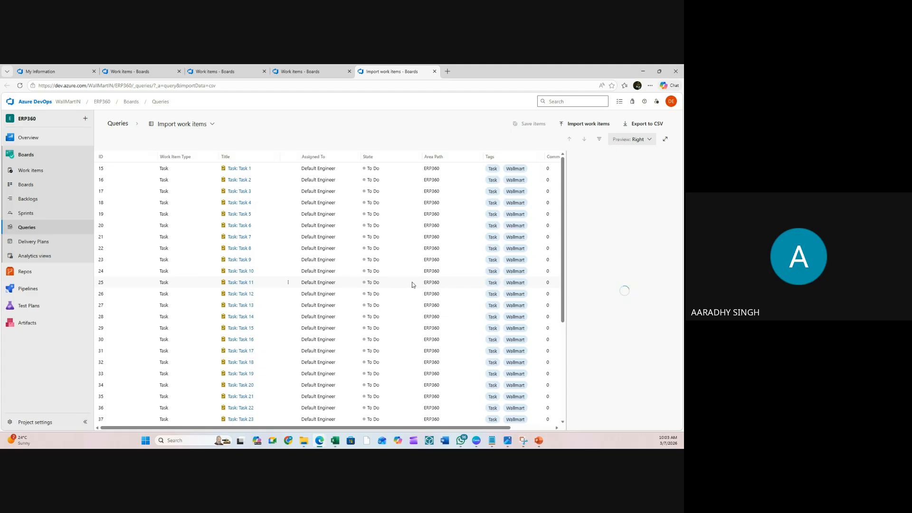
pyautogui.click(342, 167)
pyautogui.click(31, 172)
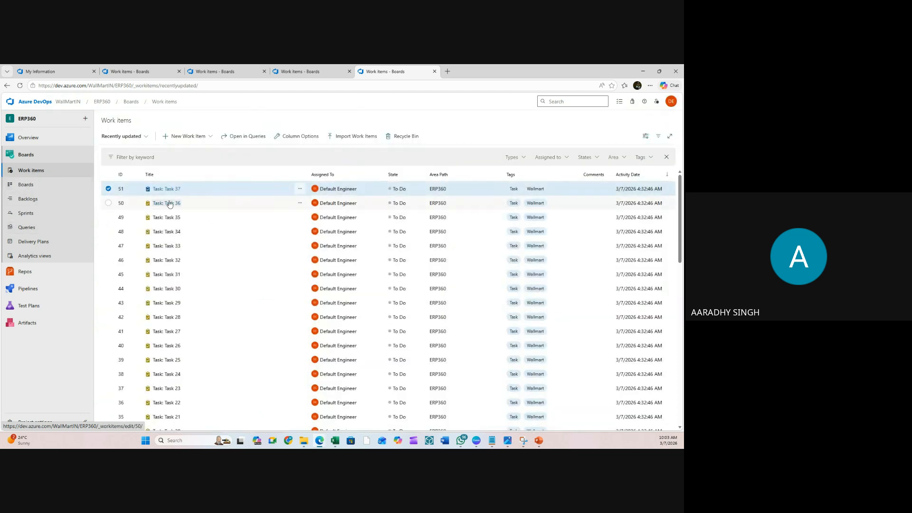
pyautogui.scroll(-9, 181, 200)
pyautogui.scroll(-2, 182, 217)
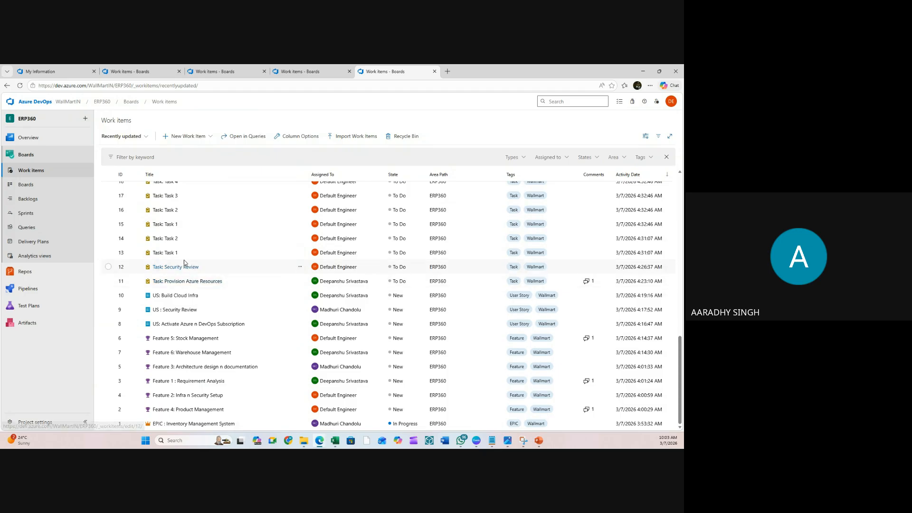
pyautogui.scroll(10, 212, 255)
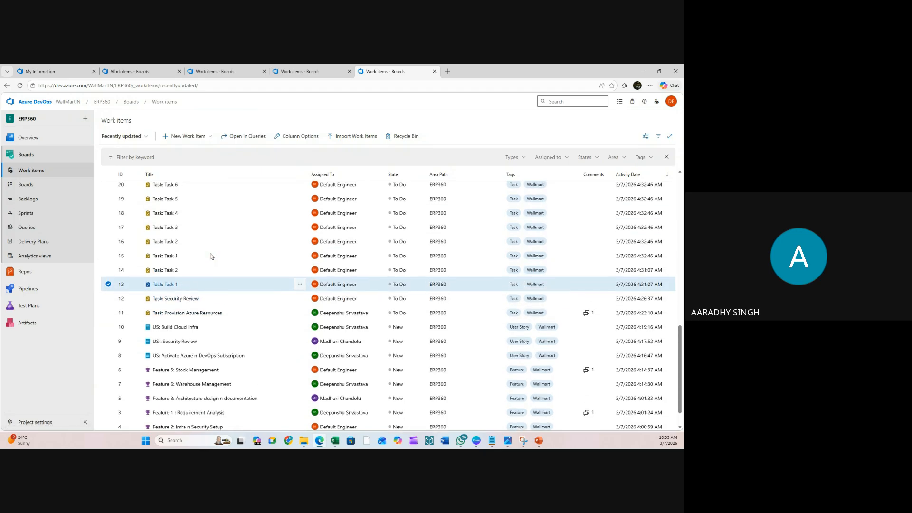
pyautogui.scroll(2, 192, 218)
pyautogui.click(205, 193)
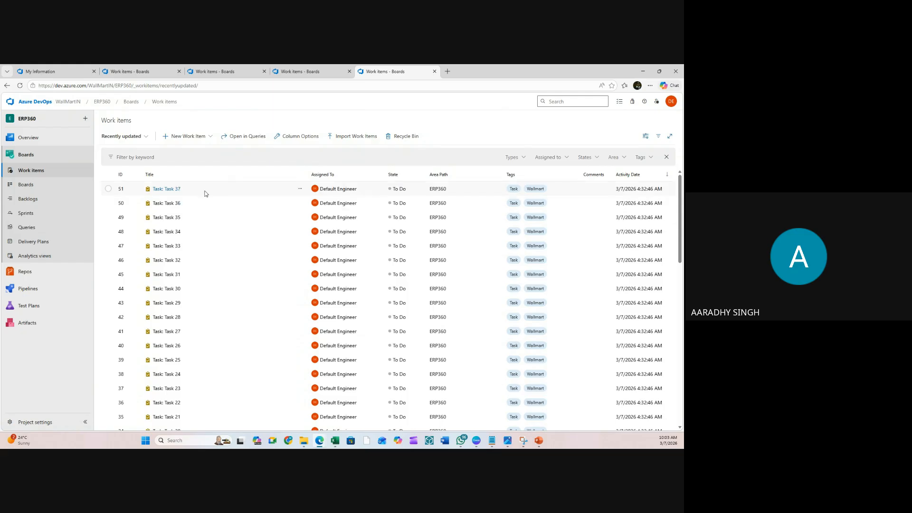
pyautogui.hotkey('ctrl', 'a')
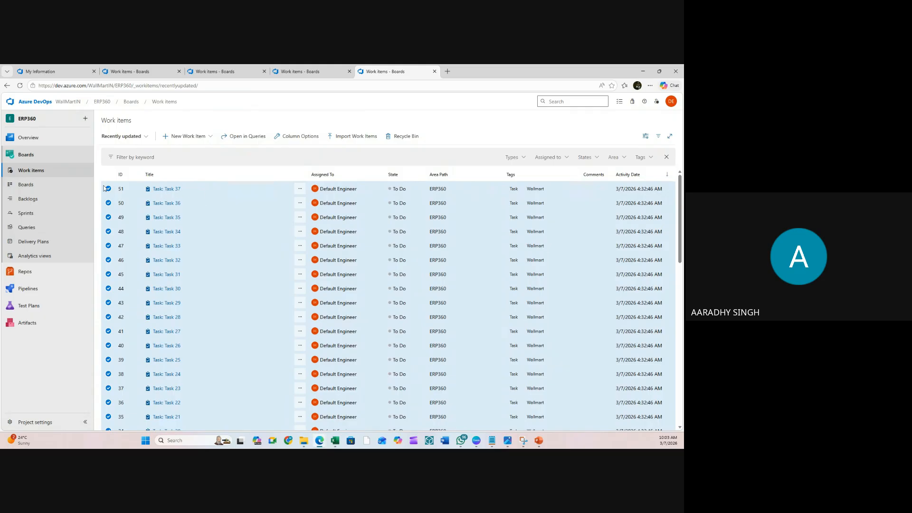
pyautogui.click(38, 203)
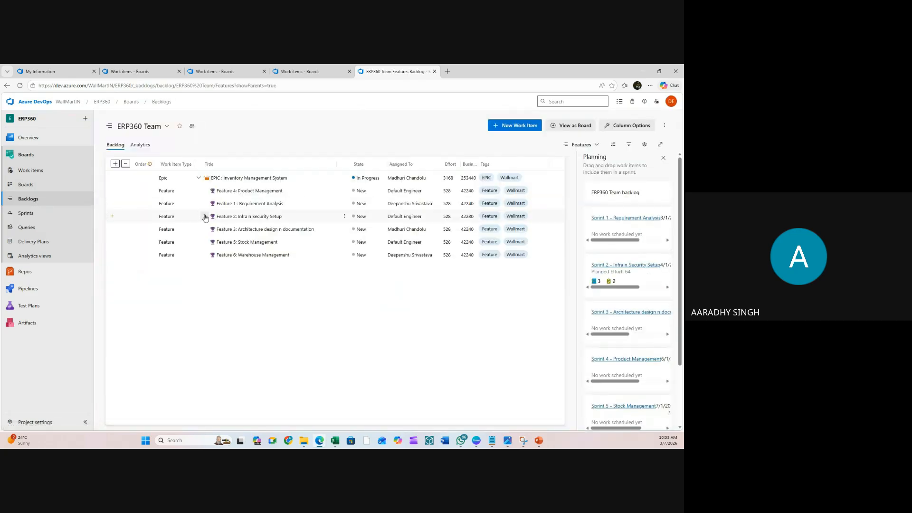
# - Open US : Security Review under Feature 2, close it, and return to the Work items list
pyautogui.click(203, 216)
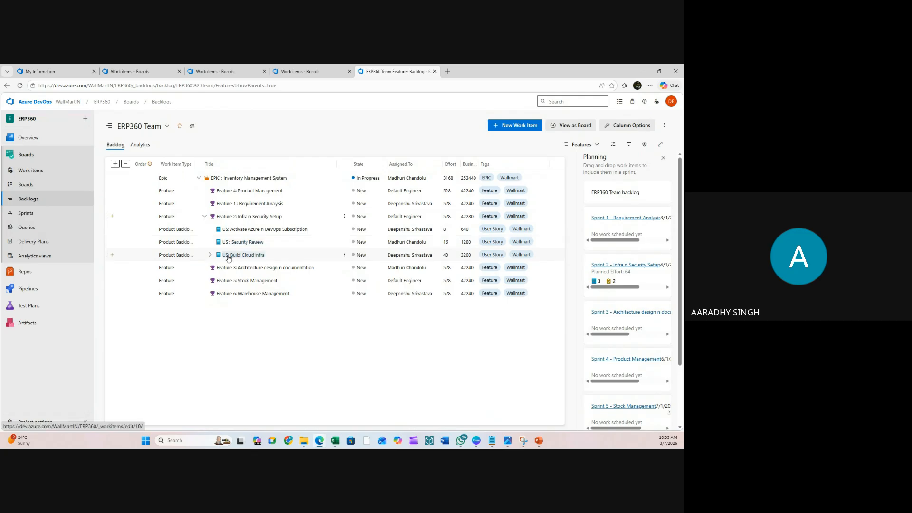
pyautogui.click(219, 243)
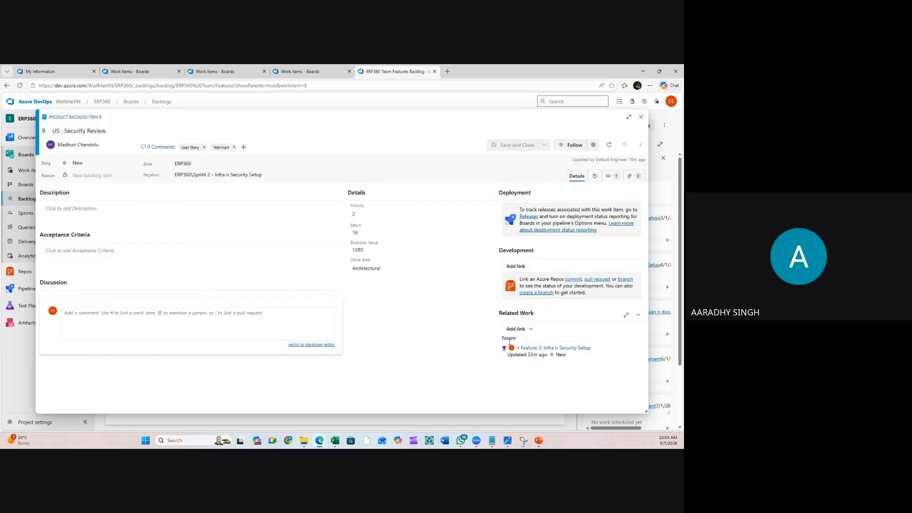
pyautogui.moveTo(522, 349); pyautogui.dragTo(522, 370)
pyautogui.click(641, 118)
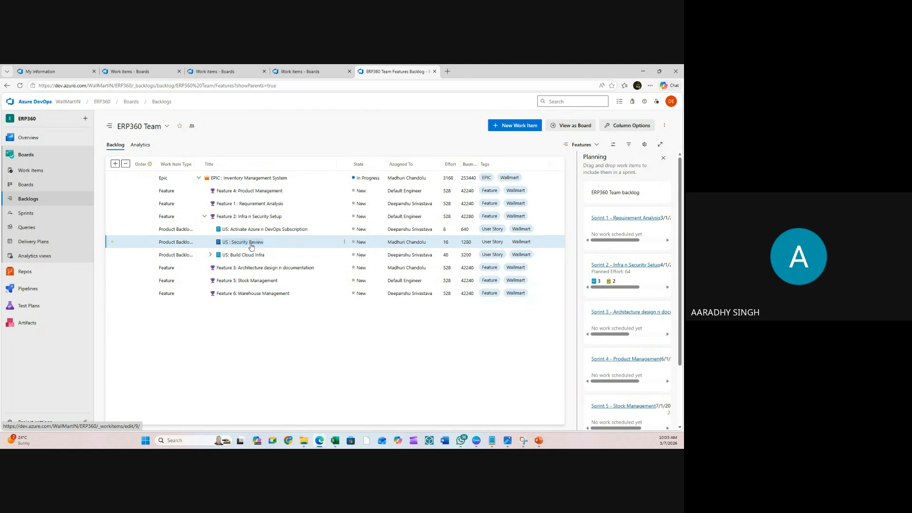
pyautogui.click(38, 171)
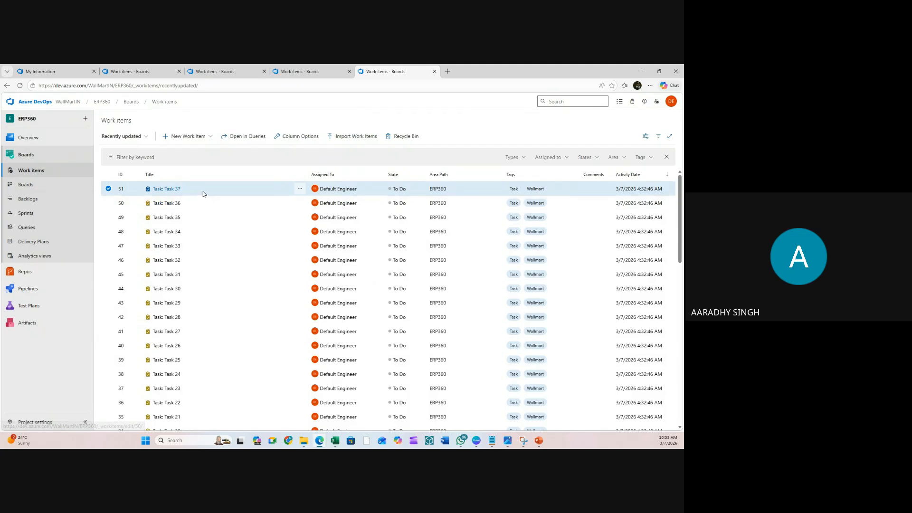
pyautogui.scroll(-7, 209, 195)
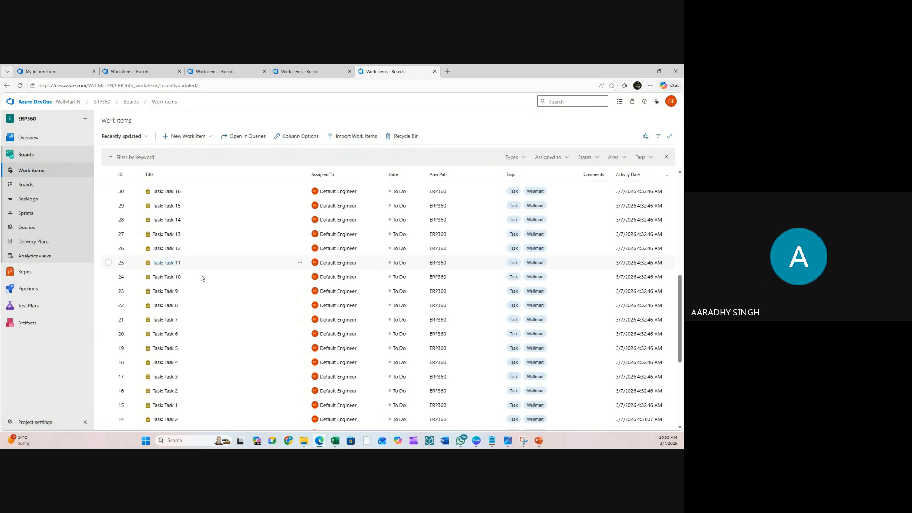
pyautogui.scroll(-3, 195, 333)
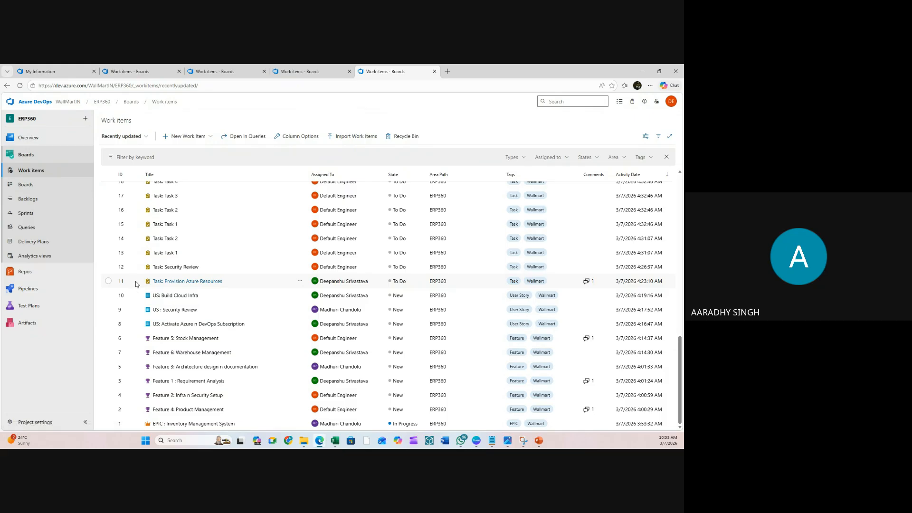
pyautogui.keyDown('shift'); pyautogui.click(132, 257); pyautogui.keyUp('shift')
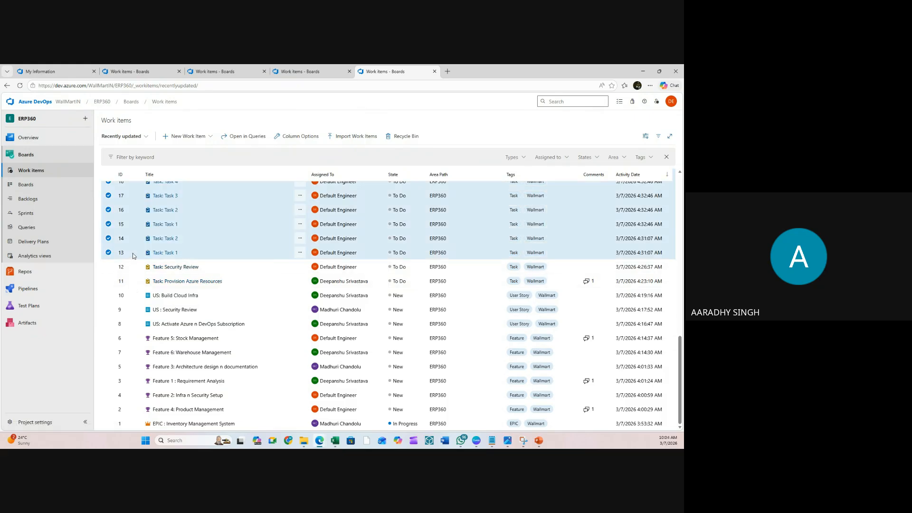
pyautogui.click(300, 224)
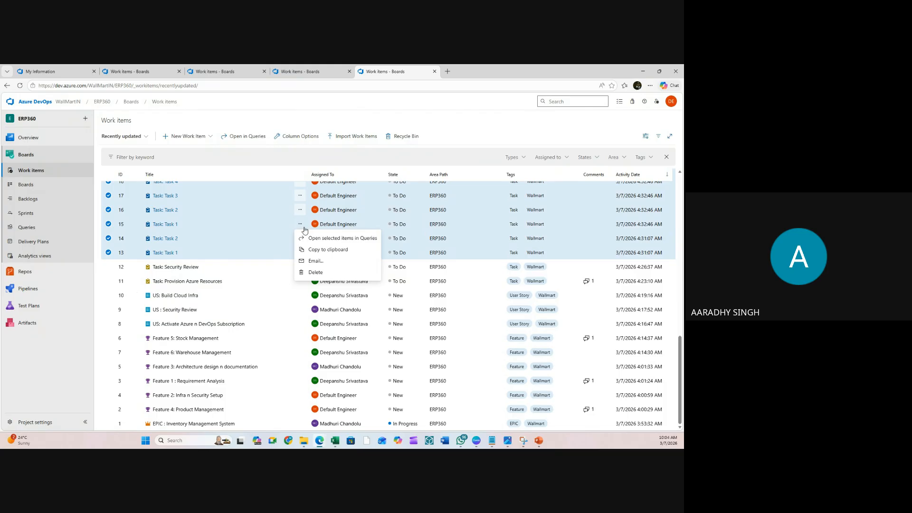
pyautogui.click(468, 138)
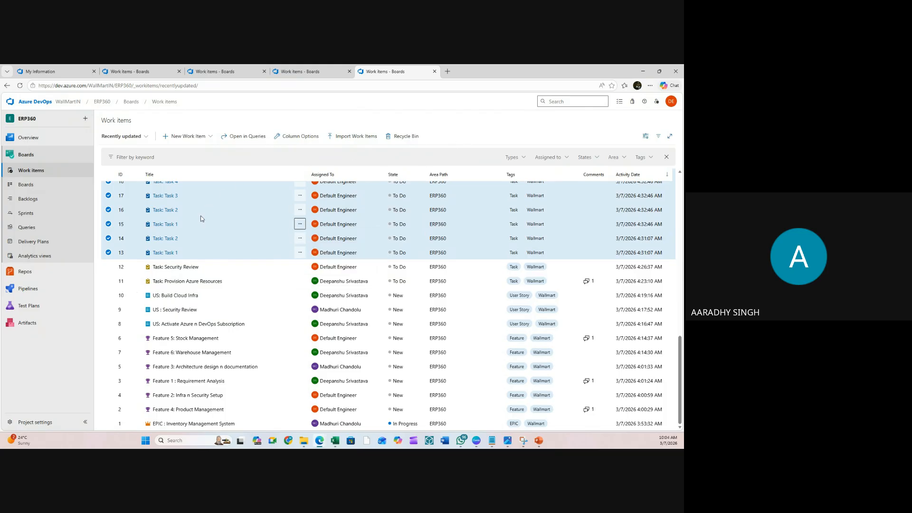
pyautogui.click(179, 269)
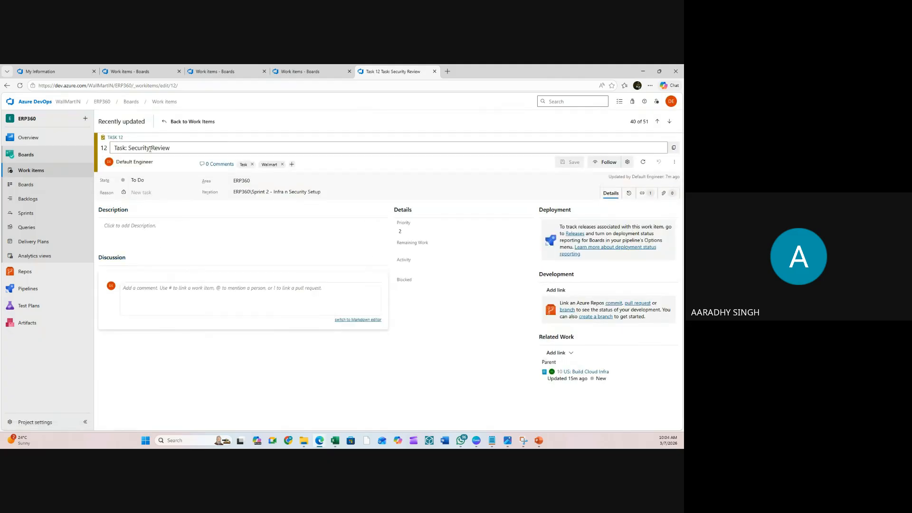
pyautogui.click(570, 354)
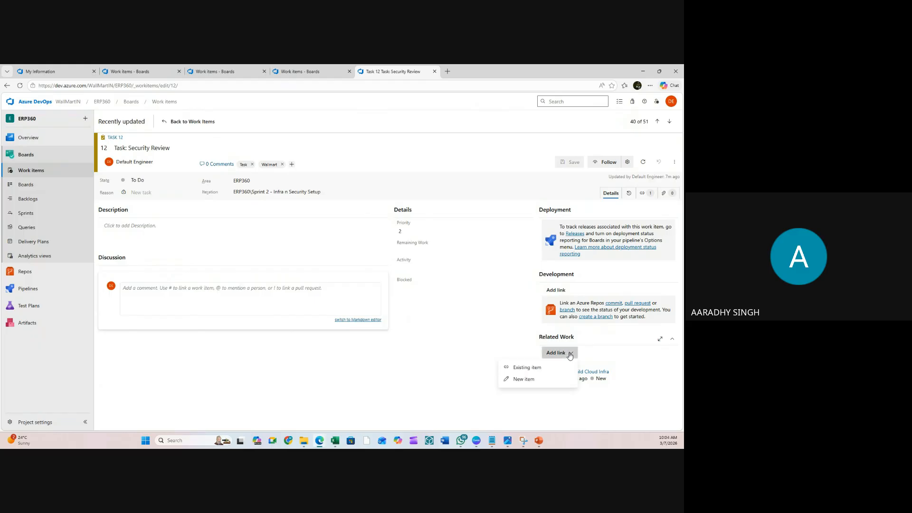
pyautogui.click(528, 369)
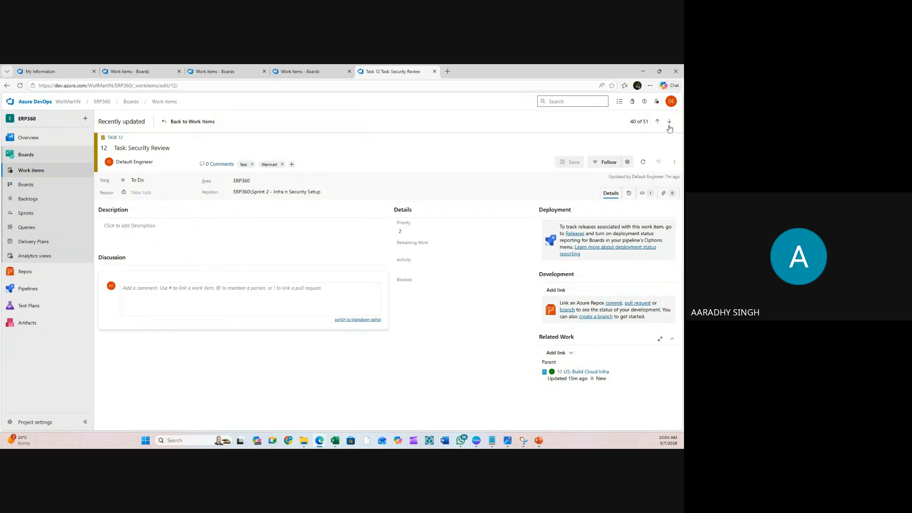
pyautogui.click(31, 171)
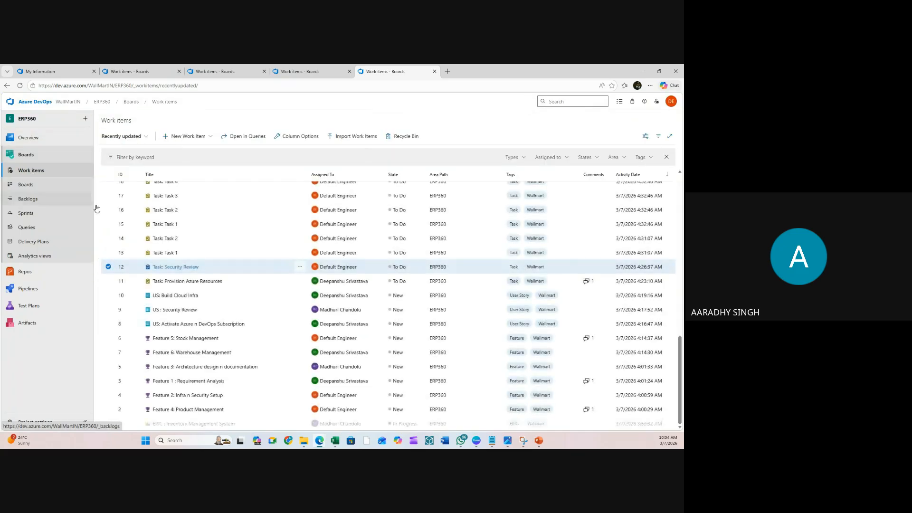
pyautogui.click(109, 267)
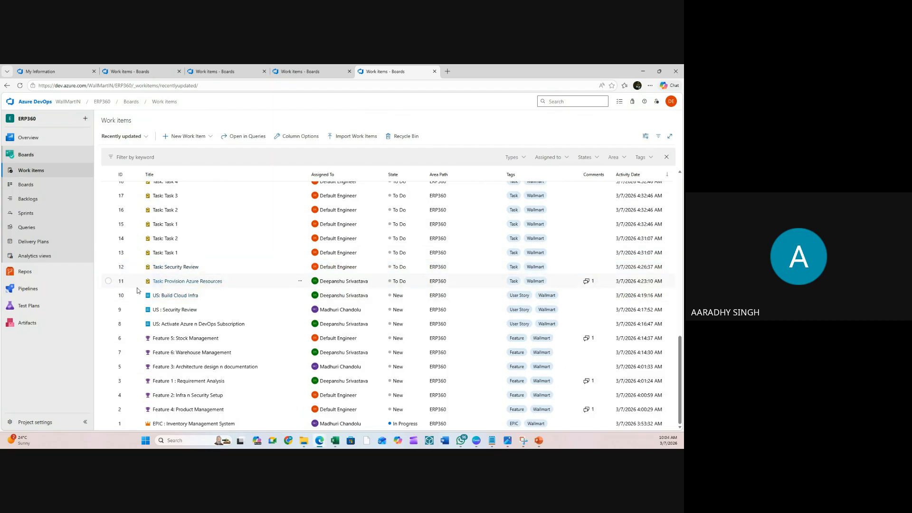
# - Open US : Security Review and start linking existing work items as Child
pyautogui.click(185, 309)
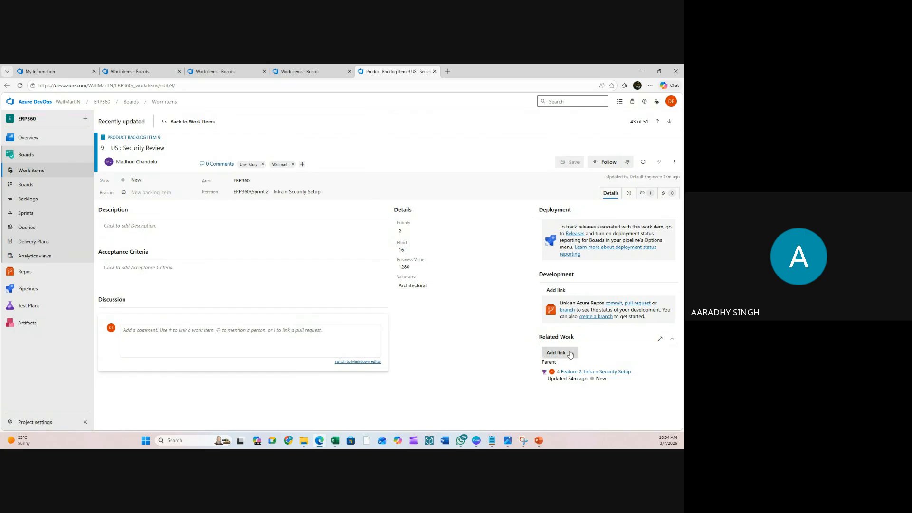
pyautogui.click(560, 354)
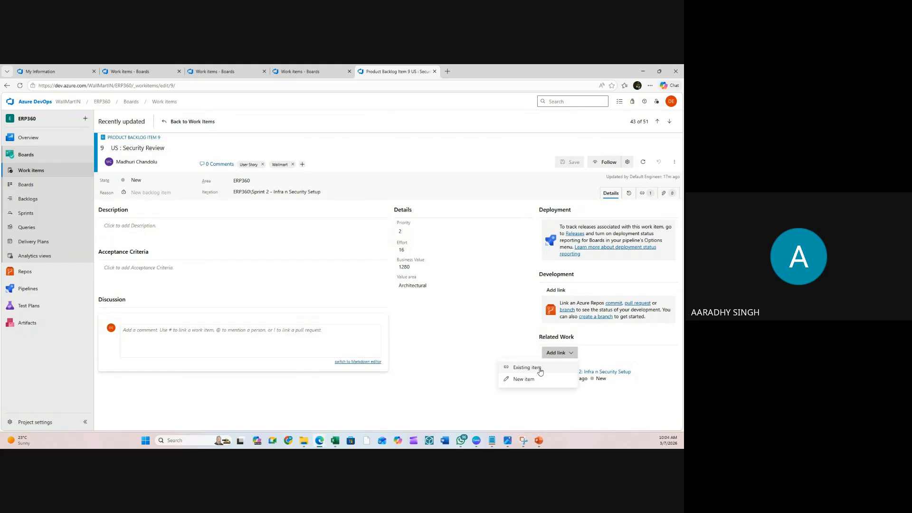
pyautogui.click(527, 368)
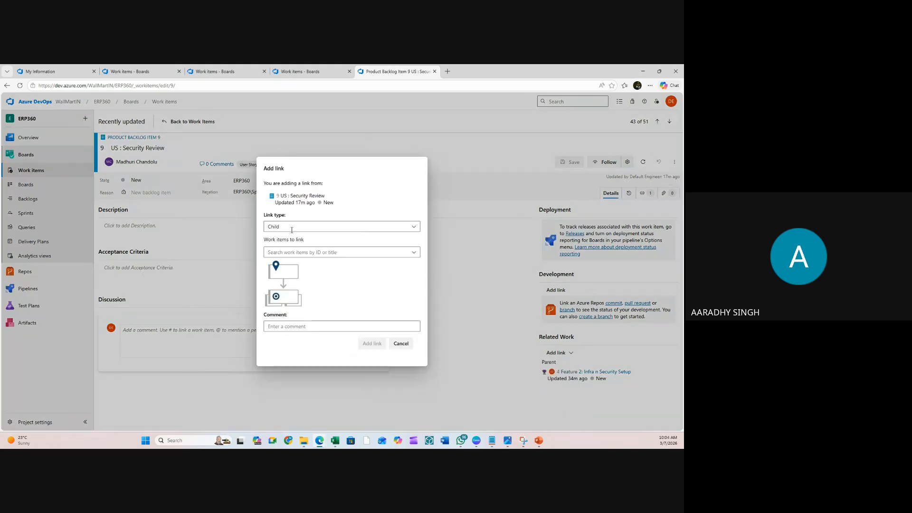
pyautogui.click(347, 252)
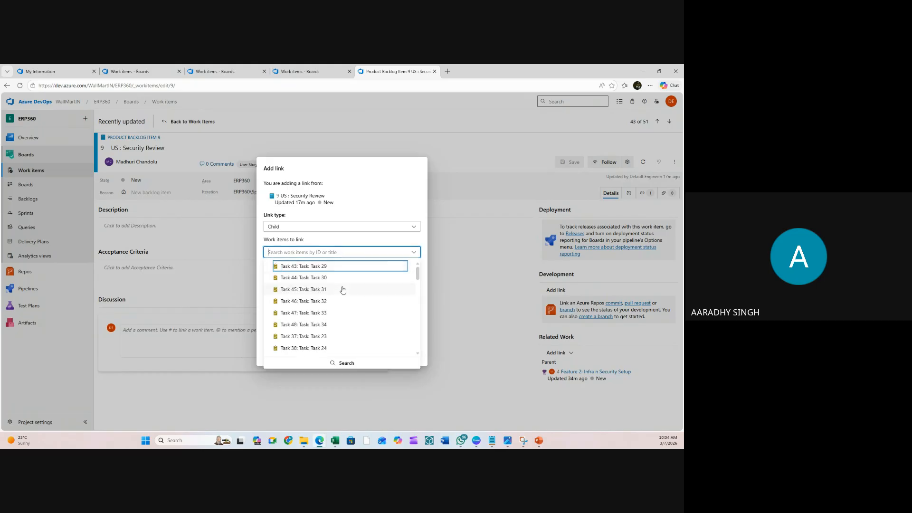
pyautogui.scroll(-3, 321, 294)
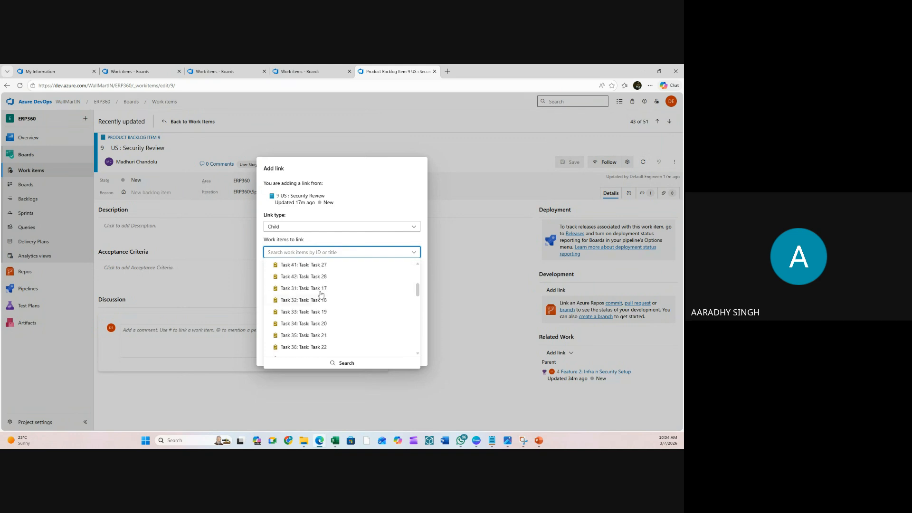
pyautogui.scroll(-5, 321, 294)
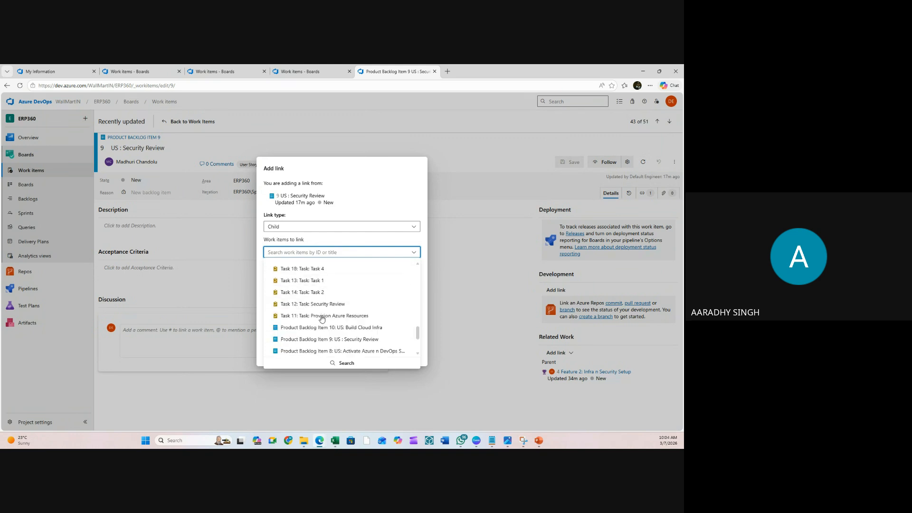
pyautogui.scroll(-2, 322, 316)
pyautogui.scroll(3, 320, 314)
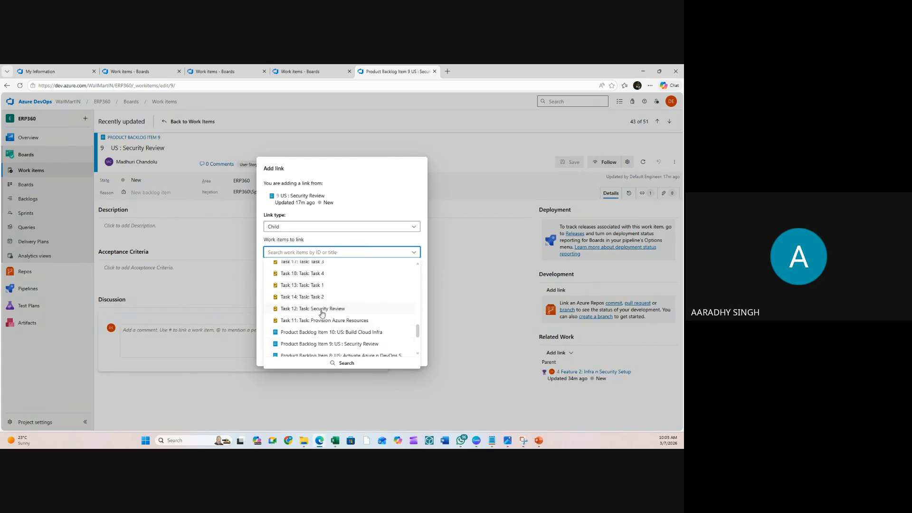
pyautogui.scroll(10, 322, 312)
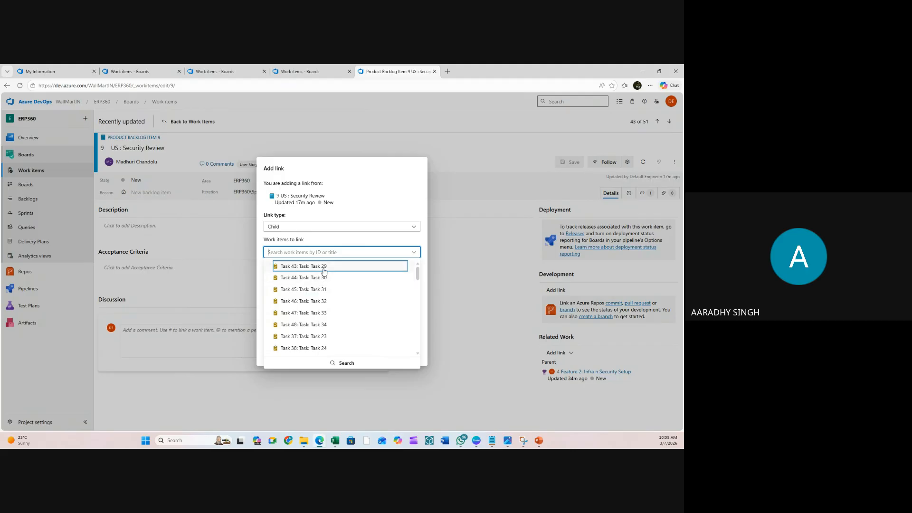
# - Add Tasks 43 through 48 and several more tasks to the items to link
pyautogui.click(324, 272)
pyautogui.click(301, 239)
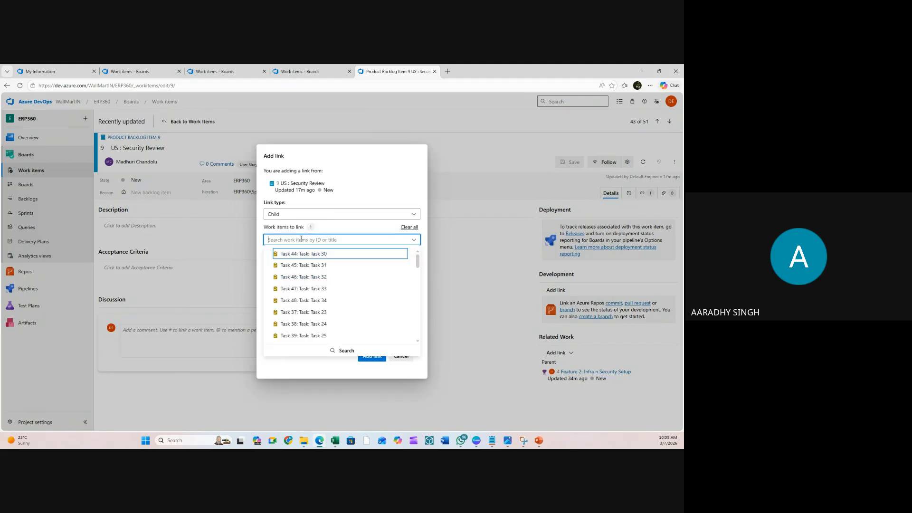
pyautogui.click(302, 255)
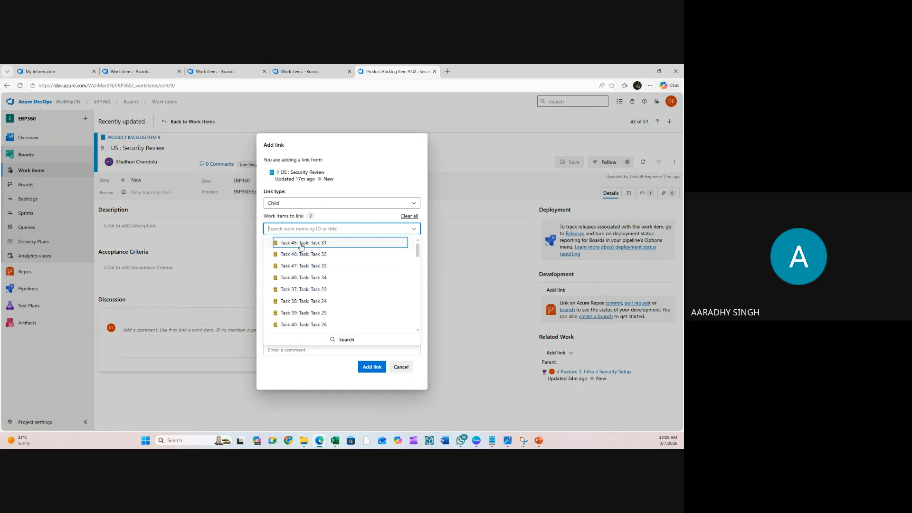
pyautogui.click(300, 244)
pyautogui.click(322, 216)
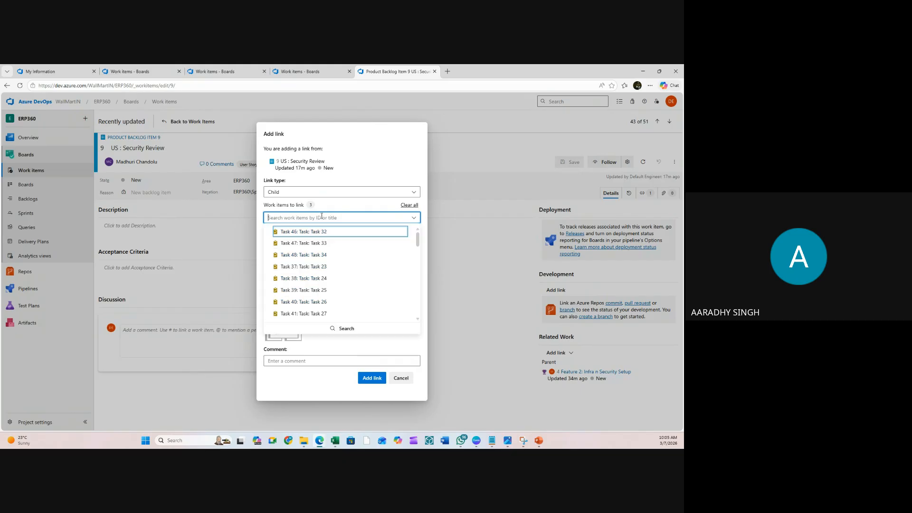
pyautogui.click(328, 233)
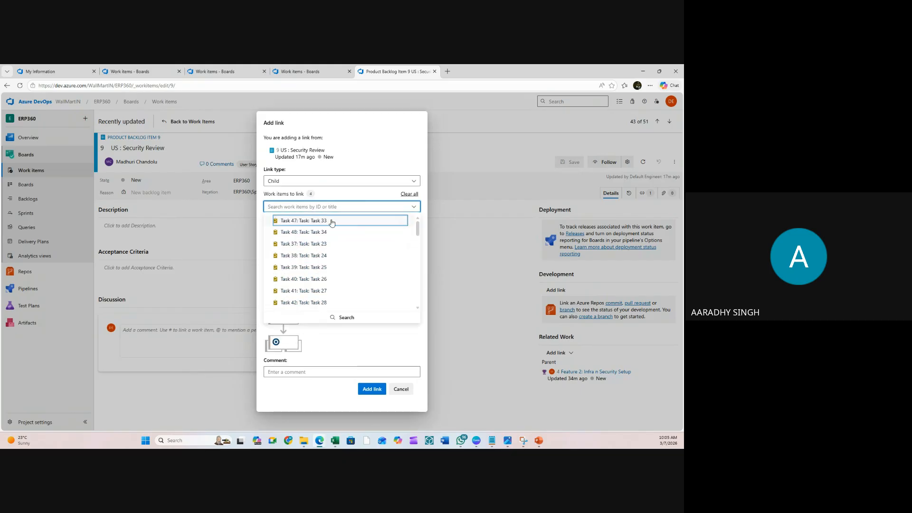
pyautogui.click(332, 221)
pyautogui.click(335, 197)
pyautogui.click(335, 211)
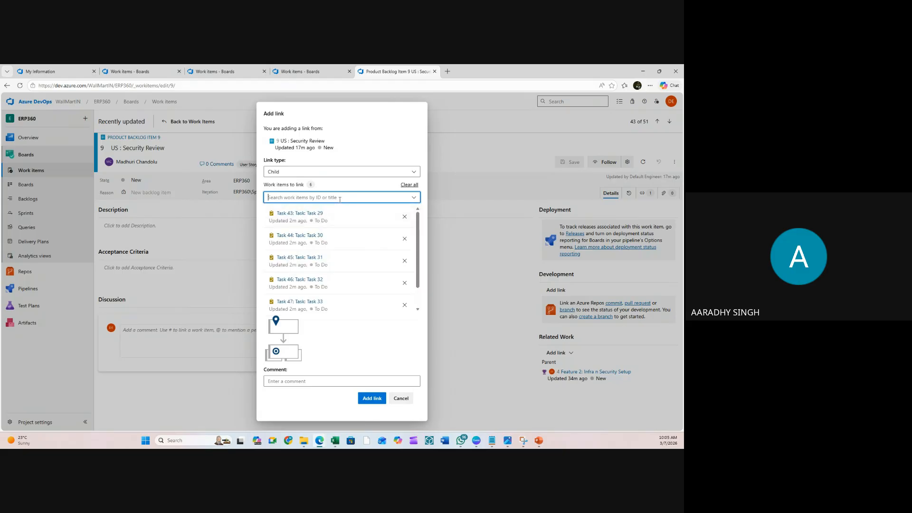
pyautogui.click(340, 198)
pyautogui.click(336, 210)
pyautogui.click(337, 199)
pyautogui.click(338, 209)
pyautogui.click(337, 199)
pyautogui.click(337, 211)
pyautogui.click(335, 199)
pyautogui.click(333, 214)
pyautogui.click(337, 199)
pyautogui.click(336, 210)
pyautogui.click(337, 198)
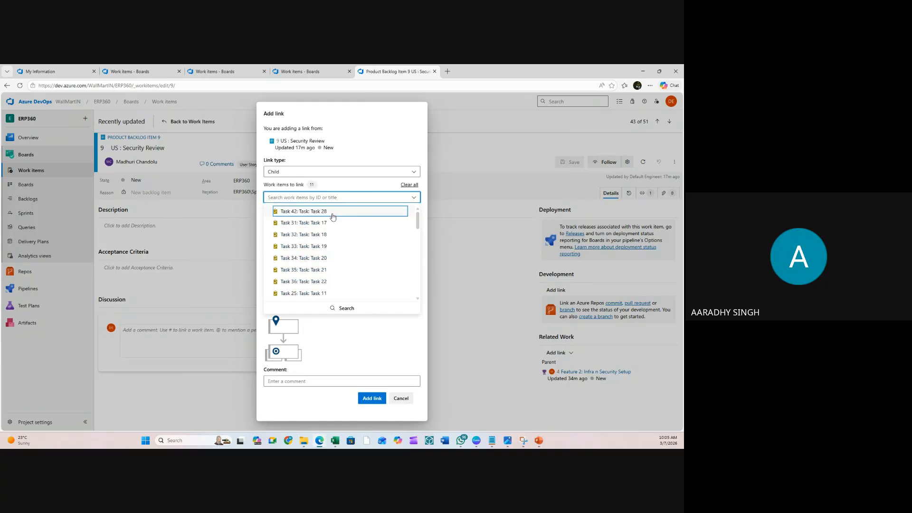
pyautogui.click(336, 210)
pyautogui.click(336, 198)
pyautogui.click(337, 210)
pyautogui.click(336, 199)
pyautogui.click(336, 210)
pyautogui.click(335, 199)
pyautogui.click(335, 210)
pyautogui.click(335, 199)
pyautogui.click(335, 210)
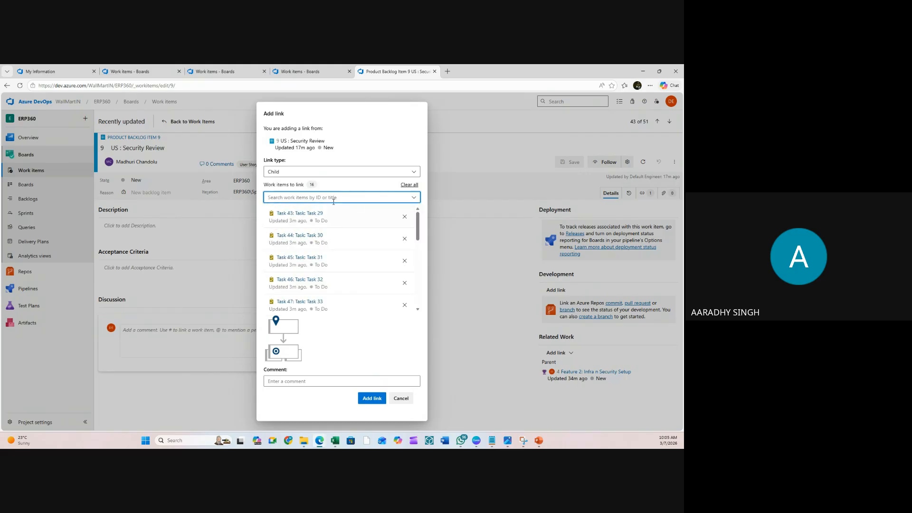
pyautogui.click(335, 199)
# - Add Tasks 35, 36, 25–28, 15, 16 and 19–22 to the items to link
pyautogui.click(335, 211)
pyautogui.click(335, 199)
pyautogui.click(335, 210)
pyautogui.click(333, 198)
pyautogui.click(329, 214)
pyautogui.click(335, 199)
pyautogui.click(335, 211)
pyautogui.click(335, 198)
pyautogui.click(335, 211)
pyautogui.click(335, 199)
pyautogui.click(335, 210)
pyautogui.click(337, 200)
pyautogui.click(334, 214)
pyautogui.click(335, 199)
pyautogui.click(335, 211)
pyautogui.click(343, 197)
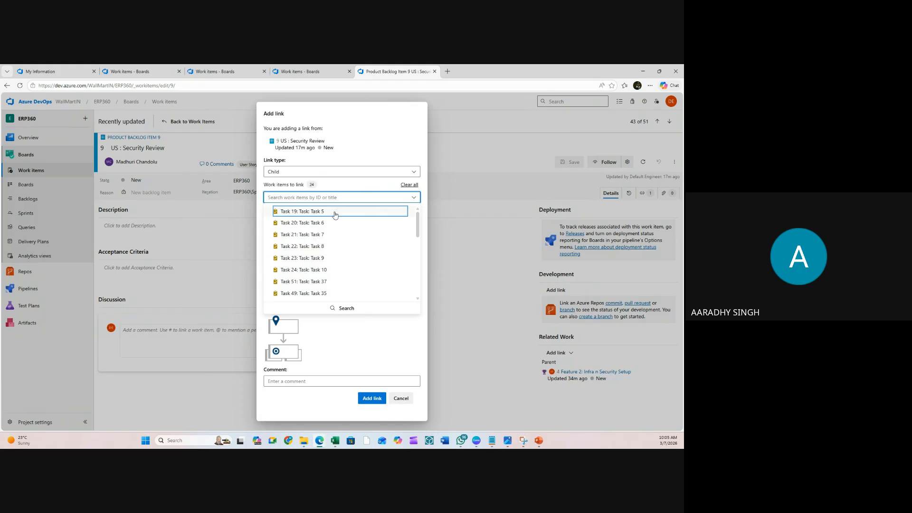
pyautogui.click(335, 214)
pyautogui.click(335, 199)
pyautogui.click(335, 211)
pyautogui.click(336, 199)
pyautogui.click(337, 211)
pyautogui.click(335, 199)
pyautogui.click(337, 211)
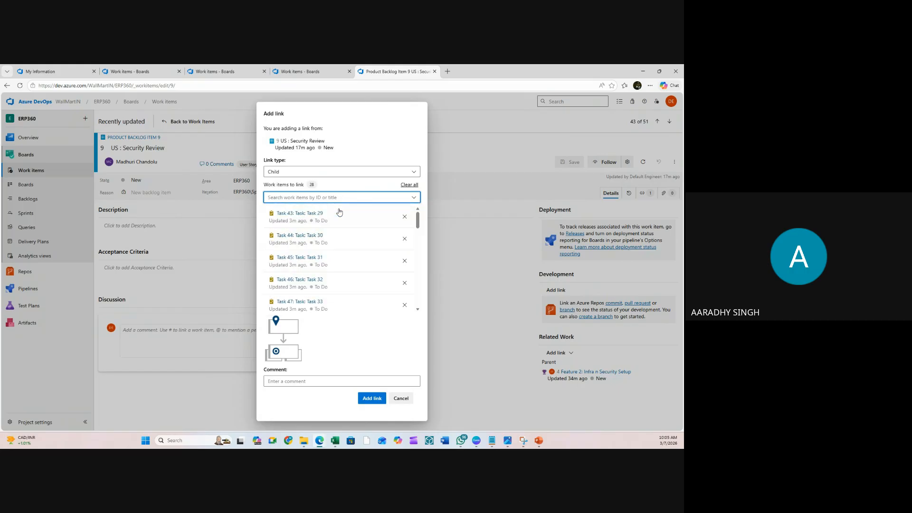
# - Add the remaining tasks down to Tasks 1 and 2, link them as children, and save
pyautogui.click(344, 199)
pyautogui.click(337, 211)
pyautogui.click(336, 198)
pyautogui.click(334, 214)
pyautogui.click(343, 199)
pyautogui.click(337, 212)
pyautogui.click(342, 199)
pyautogui.click(337, 212)
pyautogui.click(342, 199)
pyautogui.click(337, 211)
pyautogui.click(341, 198)
pyautogui.click(337, 209)
pyautogui.click(342, 199)
pyautogui.click(336, 211)
pyautogui.click(341, 199)
pyautogui.click(336, 210)
pyautogui.click(341, 199)
pyautogui.click(335, 212)
pyautogui.click(337, 198)
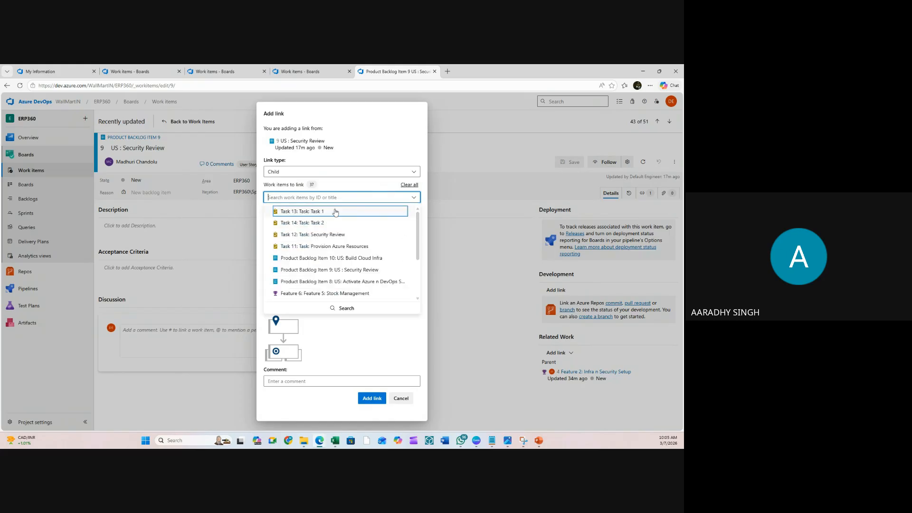
pyautogui.click(335, 211)
pyautogui.click(337, 199)
pyautogui.click(333, 212)
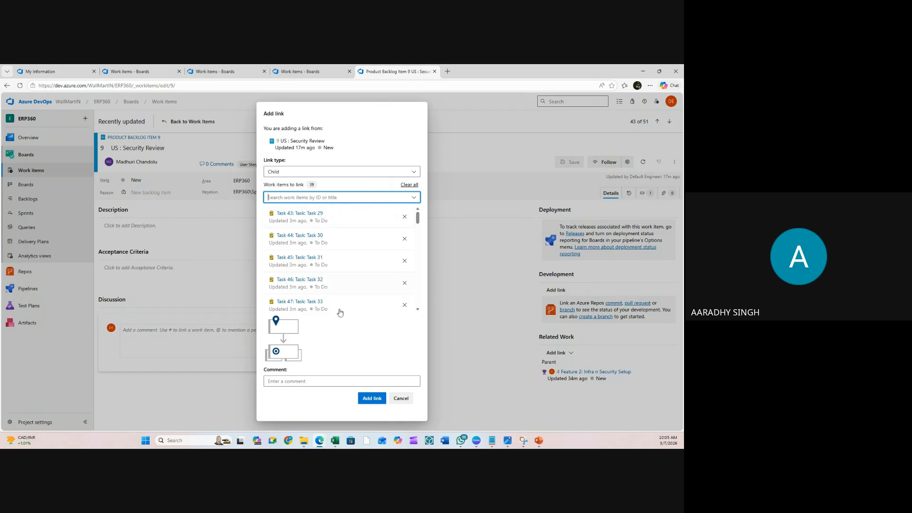
pyautogui.click(365, 401)
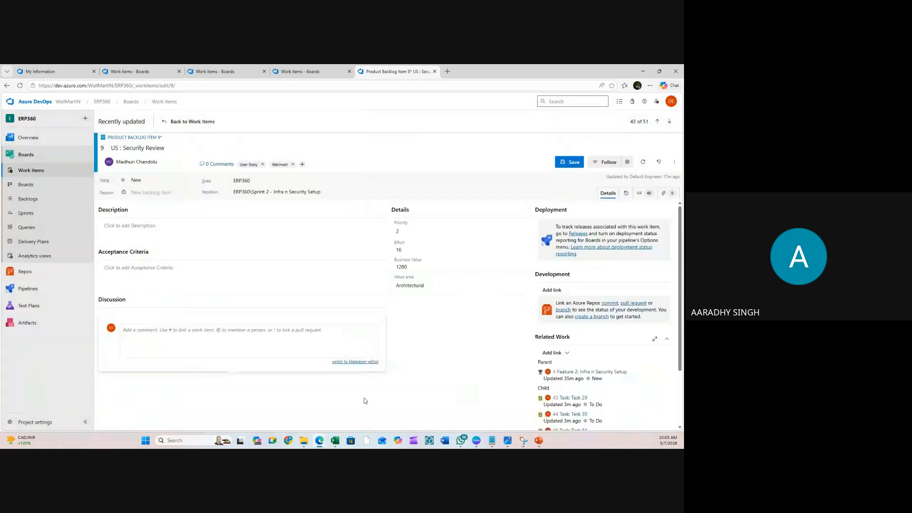
pyautogui.click(573, 164)
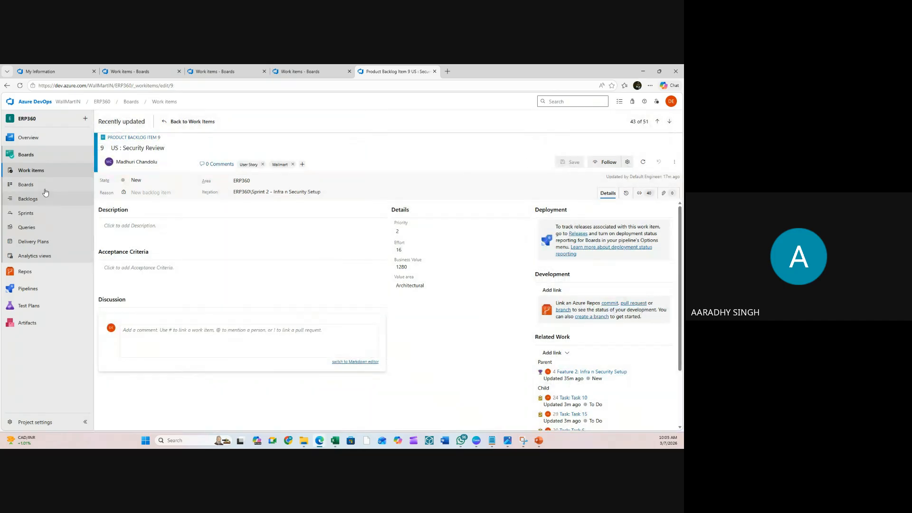
# - Expand Feature 2 and US : Security Review in the backlog to verify its tasks, then show Work items
pyautogui.click(32, 197)
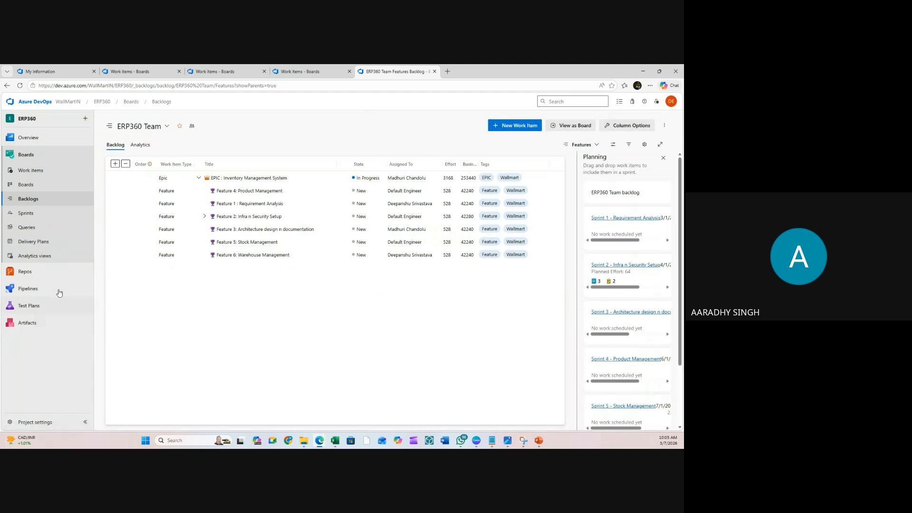
pyautogui.click(204, 217)
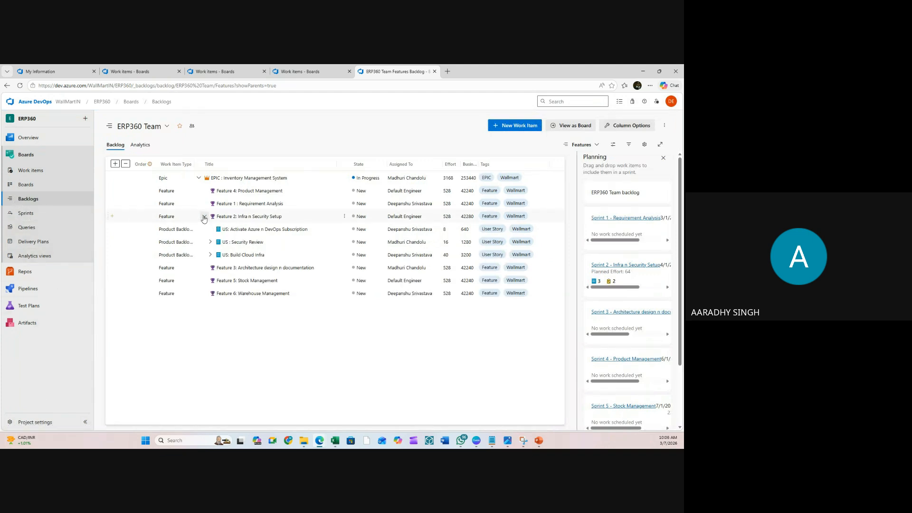
pyautogui.click(210, 242)
pyautogui.scroll(-5, 241, 273)
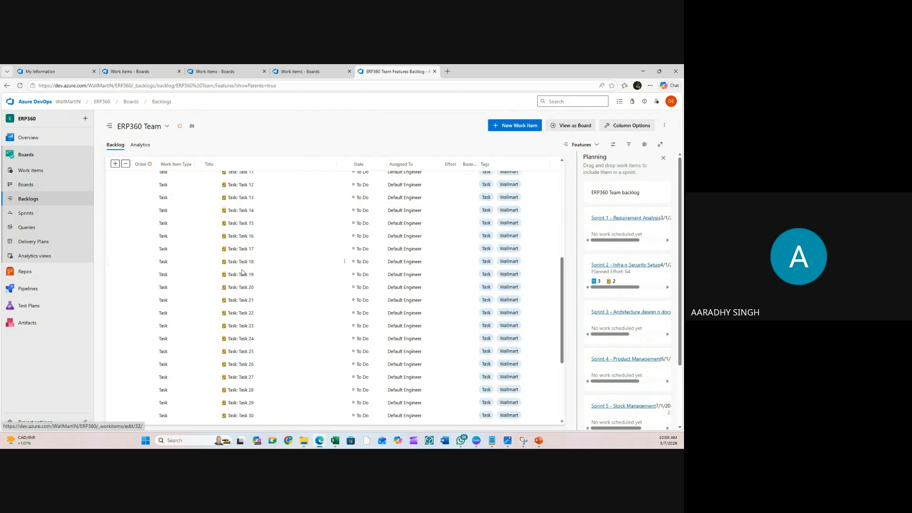
pyautogui.scroll(6, 242, 279)
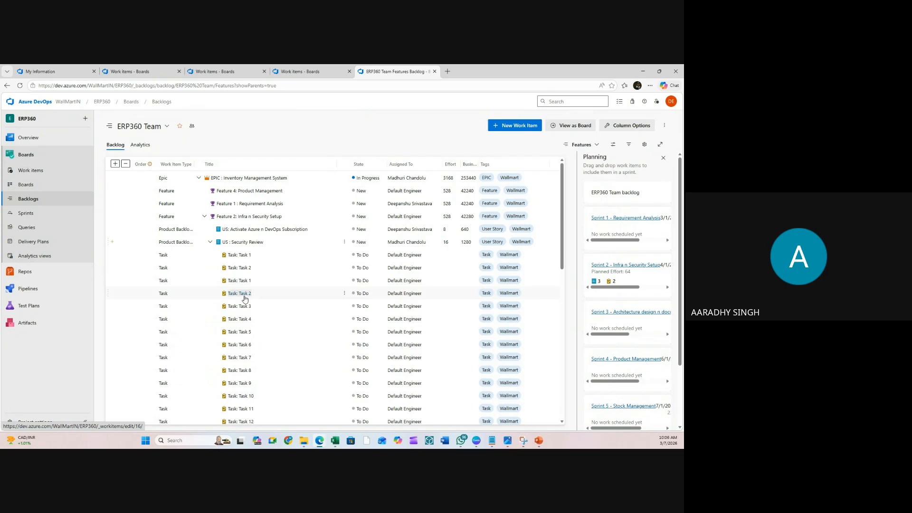
pyautogui.click(210, 243)
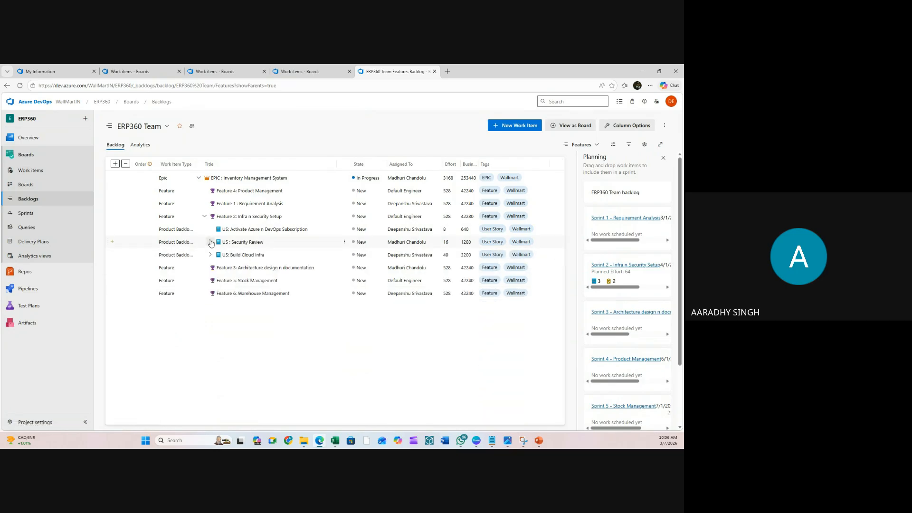
pyautogui.click(210, 242)
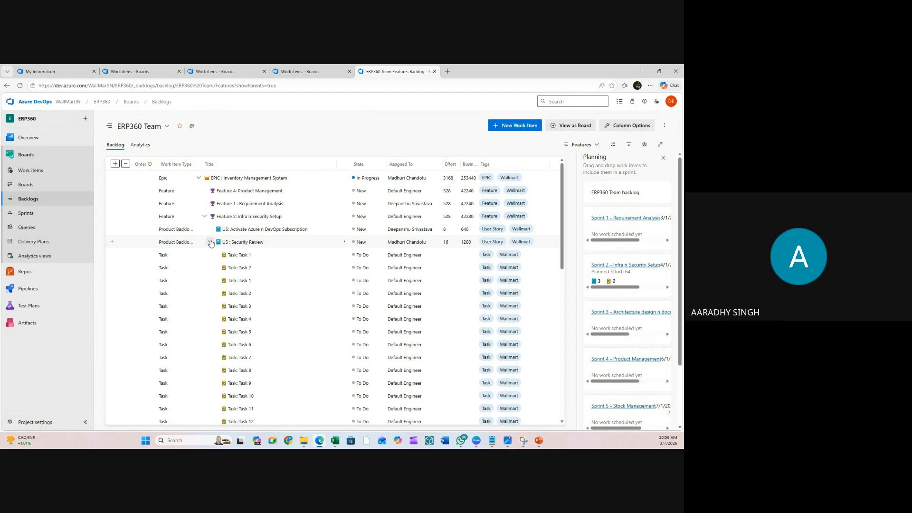
pyautogui.click(27, 175)
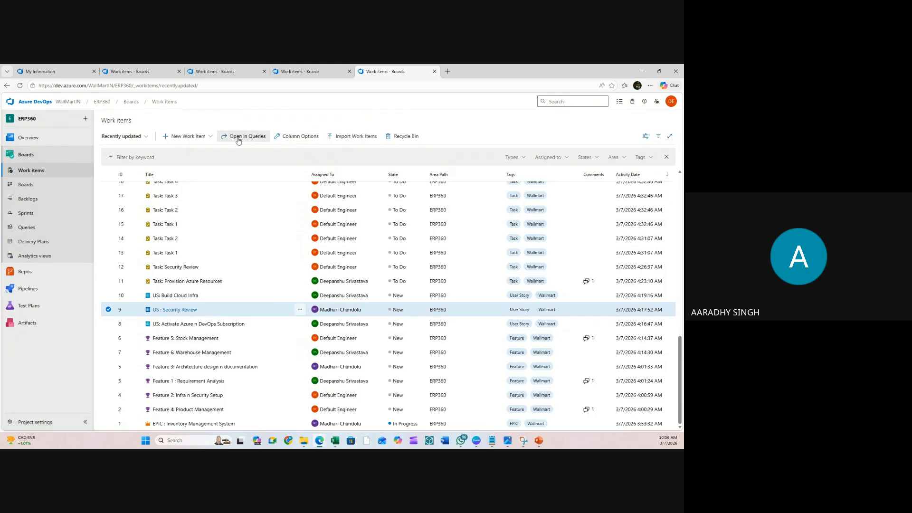
# - Open the shared All WI query's 51 results, starting a rename from its ⋮ menu but cancelling
pyautogui.click(33, 229)
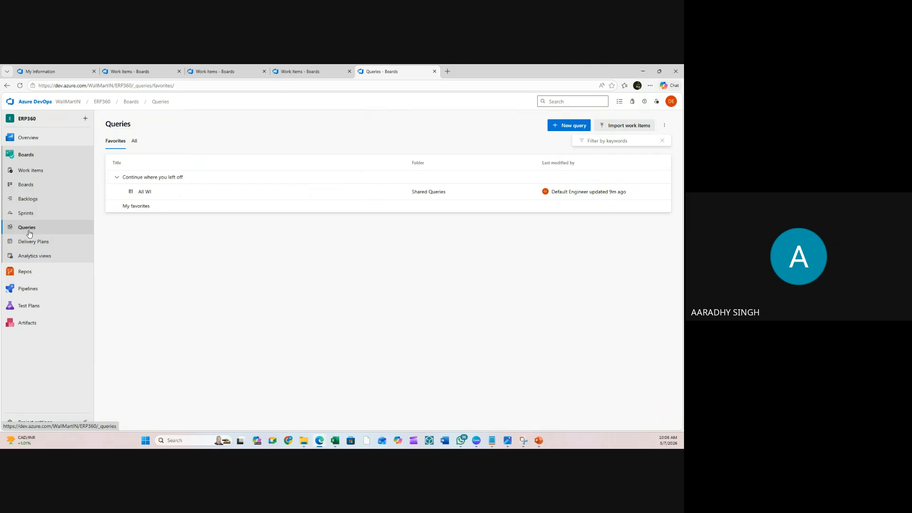
pyautogui.click(146, 192)
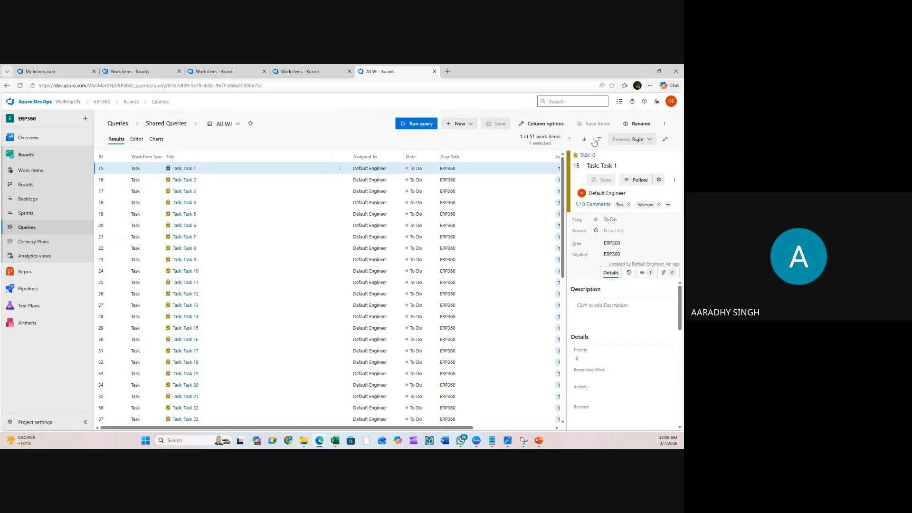
pyautogui.click(665, 124)
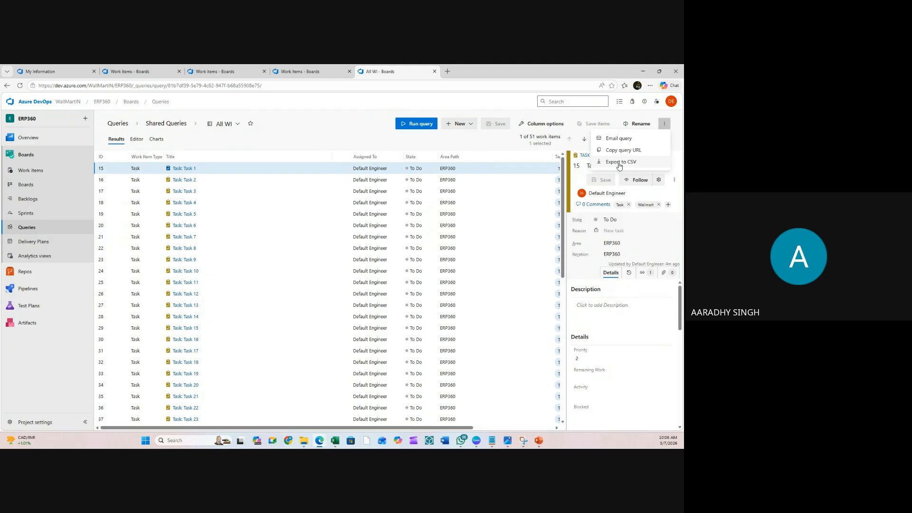
pyautogui.click(648, 127)
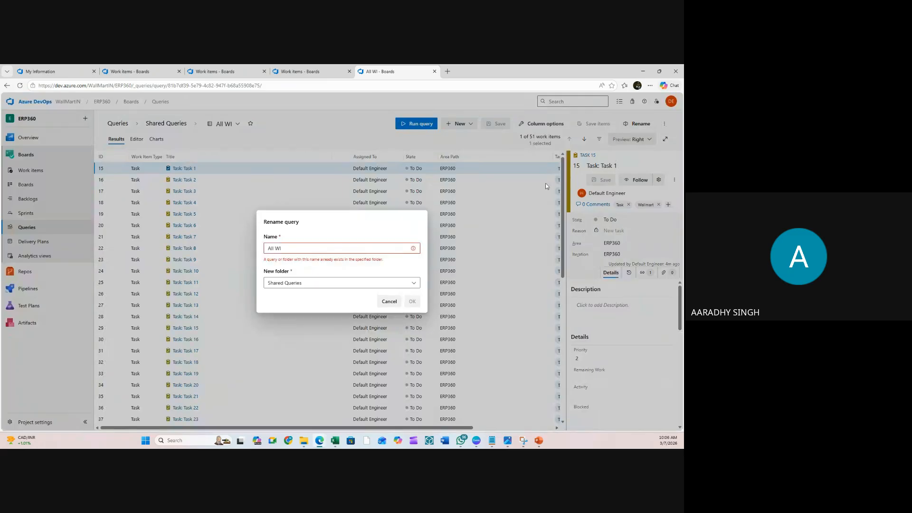
pyautogui.click(389, 301)
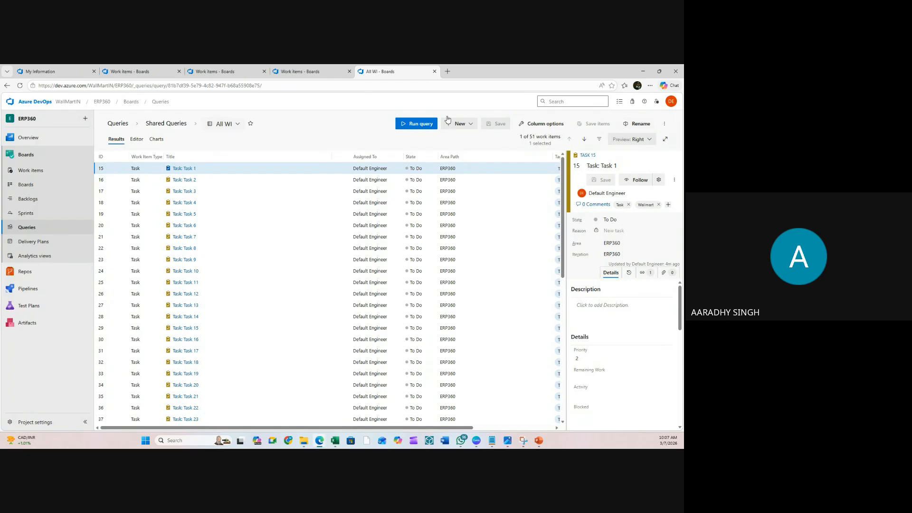
pyautogui.click(667, 123)
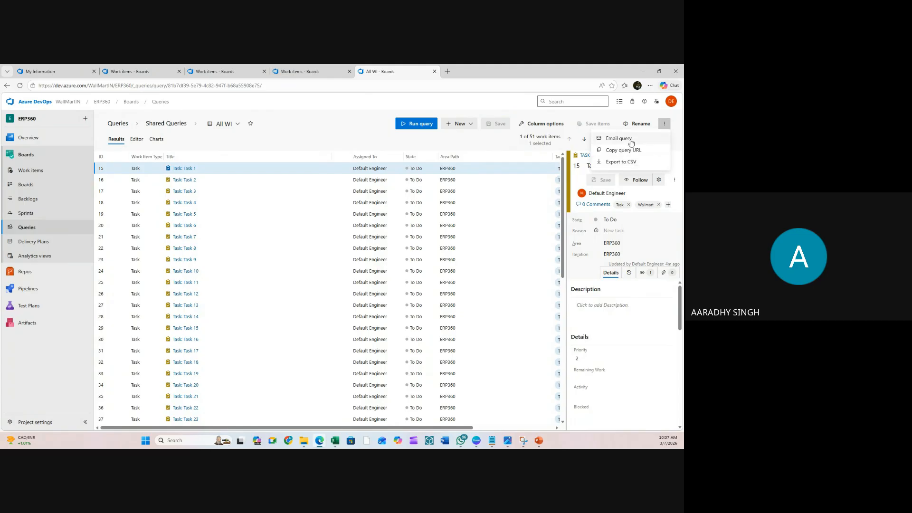
pyautogui.click(631, 141)
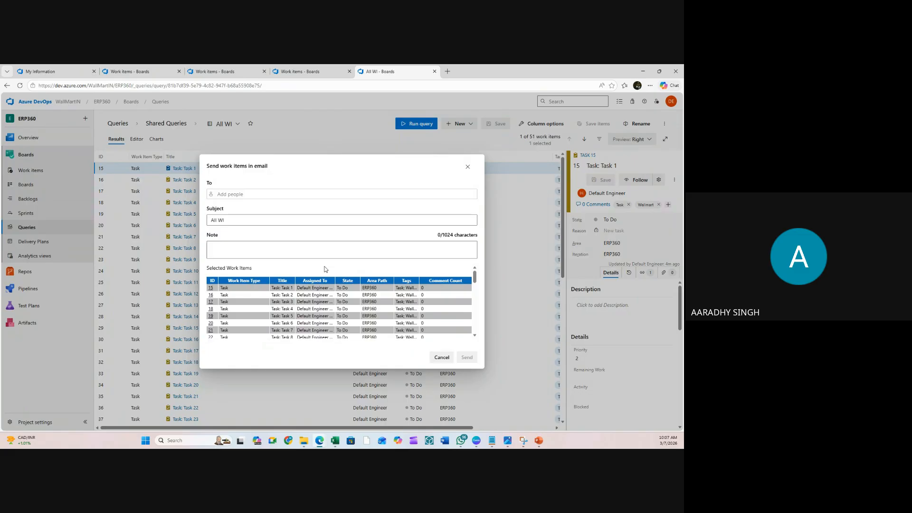
pyautogui.scroll(-8, 352, 286)
pyautogui.scroll(8, 354, 293)
pyautogui.click(228, 194)
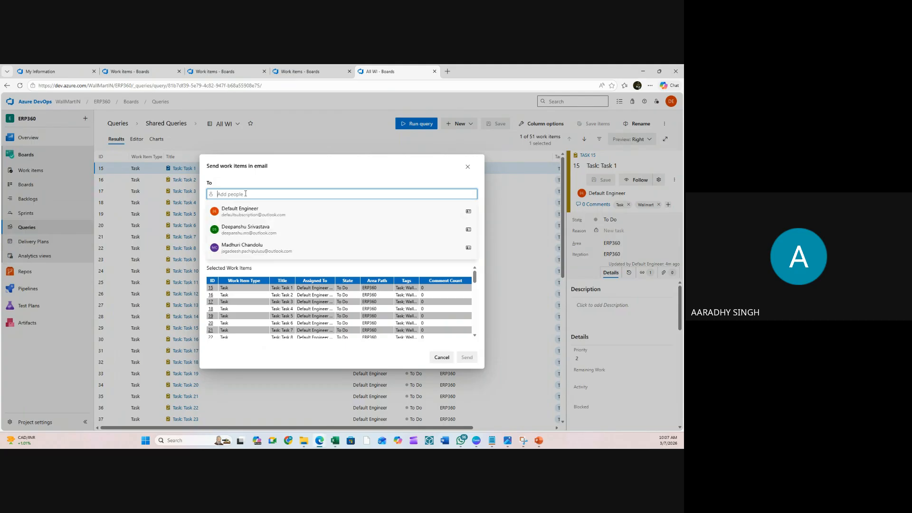
pyautogui.click(226, 208)
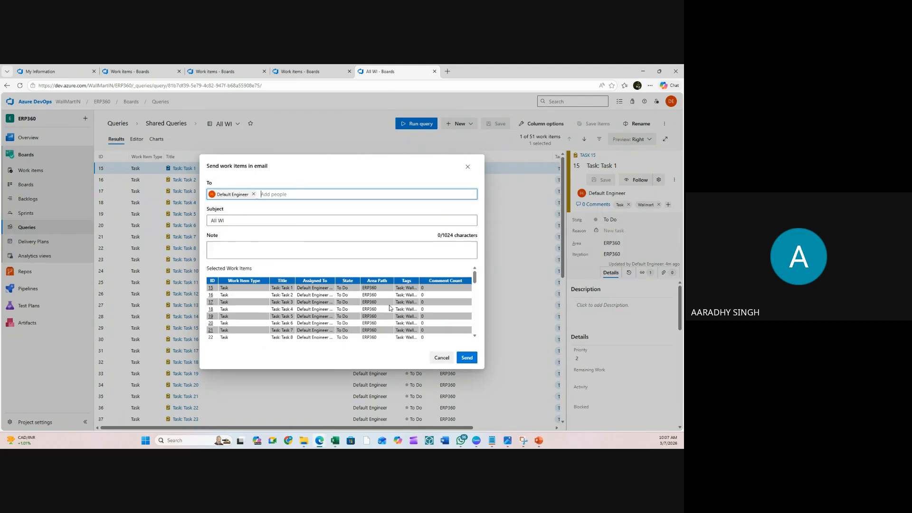
pyautogui.scroll(-8, 389, 308)
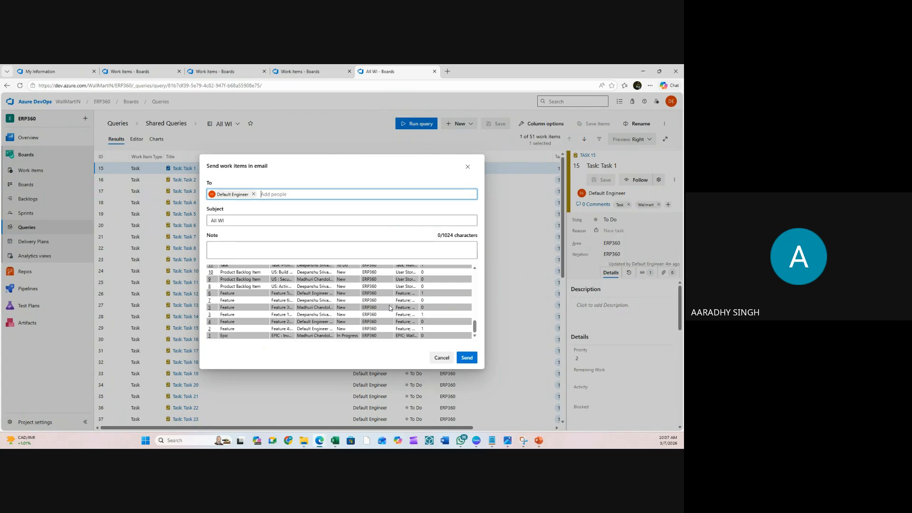
pyautogui.click(442, 358)
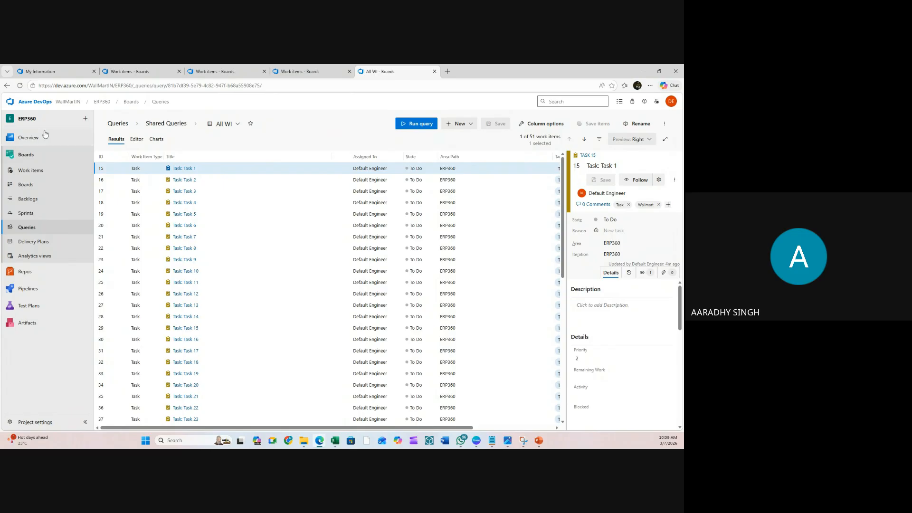
# - Show Tags, Comments and Activity Date columns in the Work items list, then open the Features backlog
pyautogui.click(37, 176)
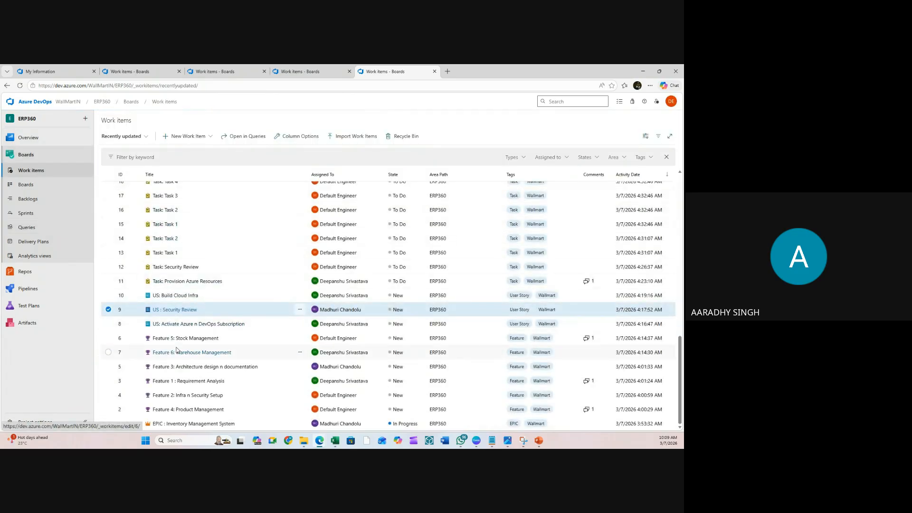
pyautogui.click(34, 202)
pyautogui.click(31, 170)
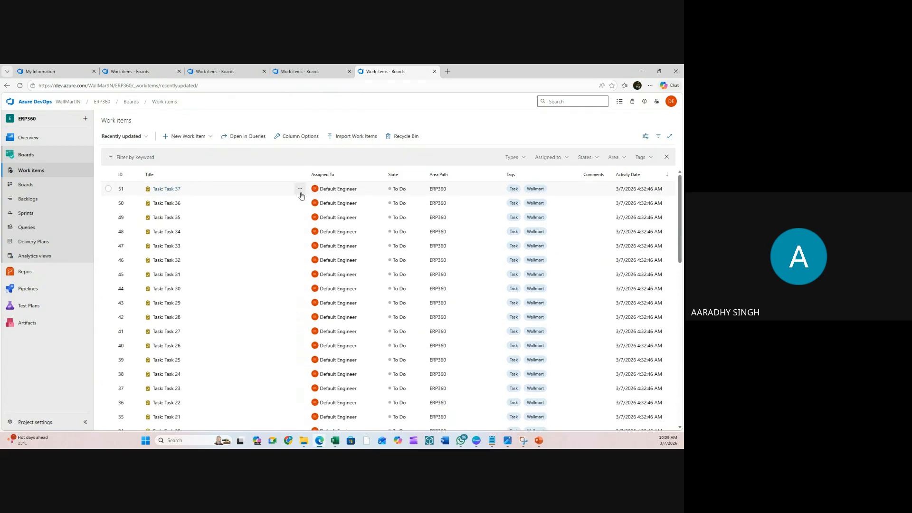
pyautogui.click(304, 137)
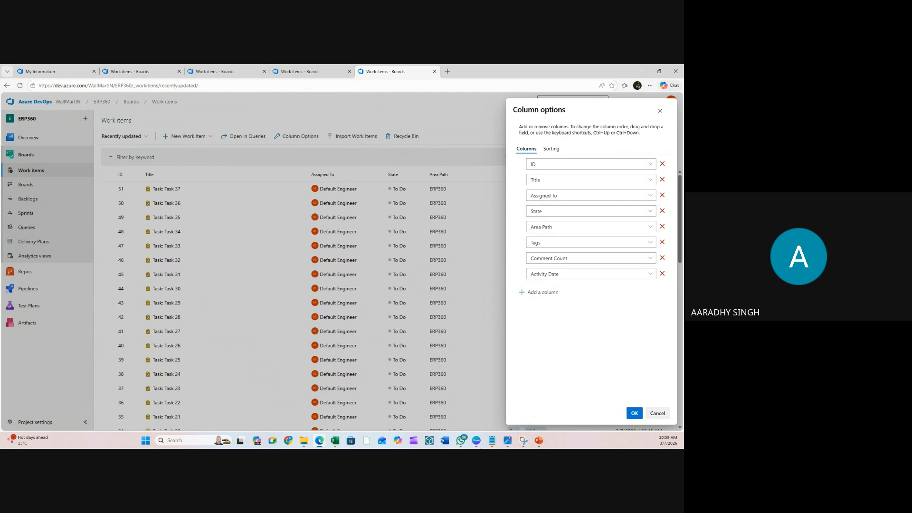
pyautogui.moveTo(516, 211)
pyautogui.mouseDown()
pyautogui.moveTo(516, 175)
pyautogui.moveTo(512, 243)
pyautogui.moveTo(512, 215)
pyautogui.mouseUp()
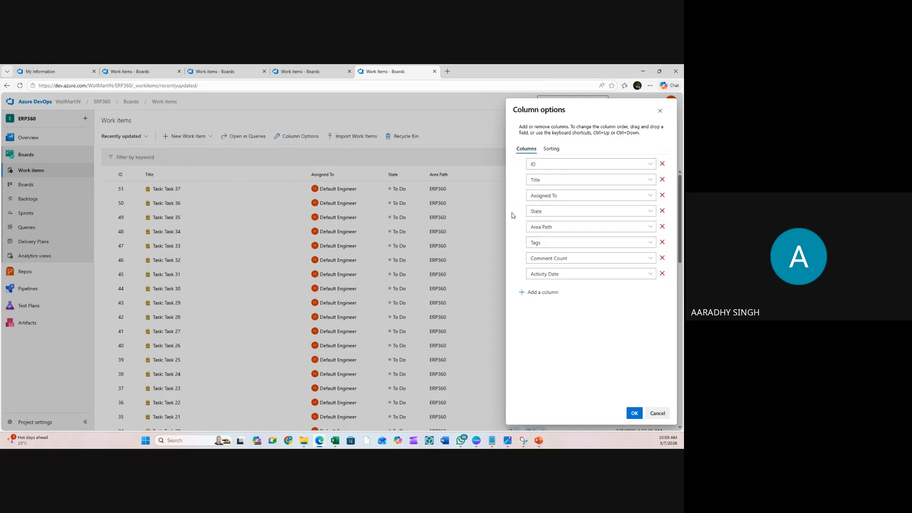
pyautogui.click(561, 151)
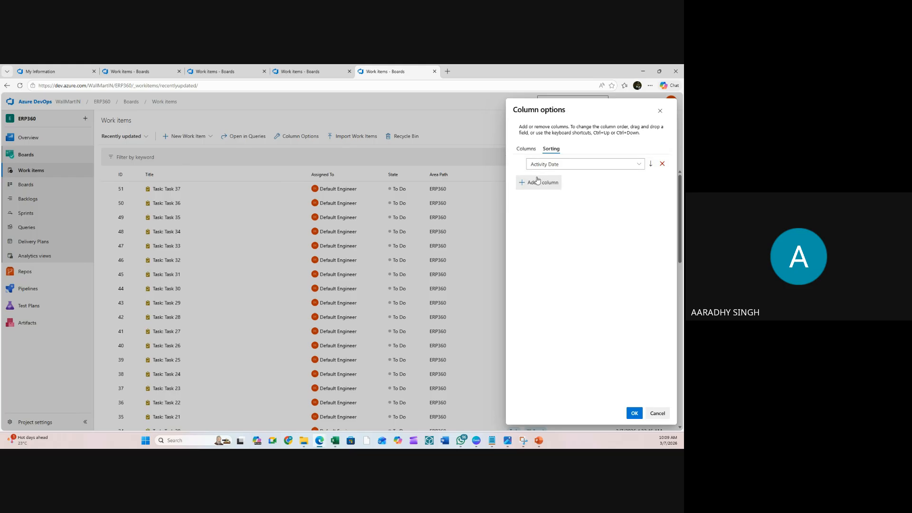
pyautogui.click(526, 149)
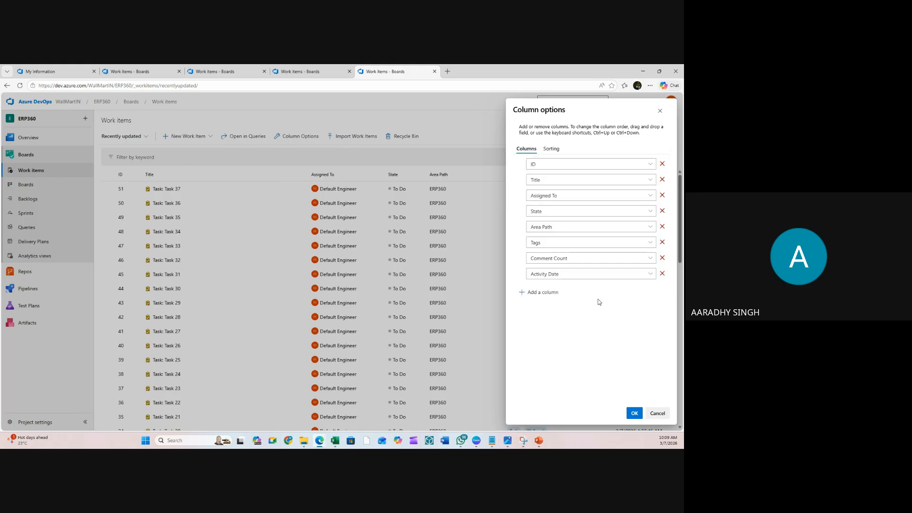
pyautogui.click(635, 413)
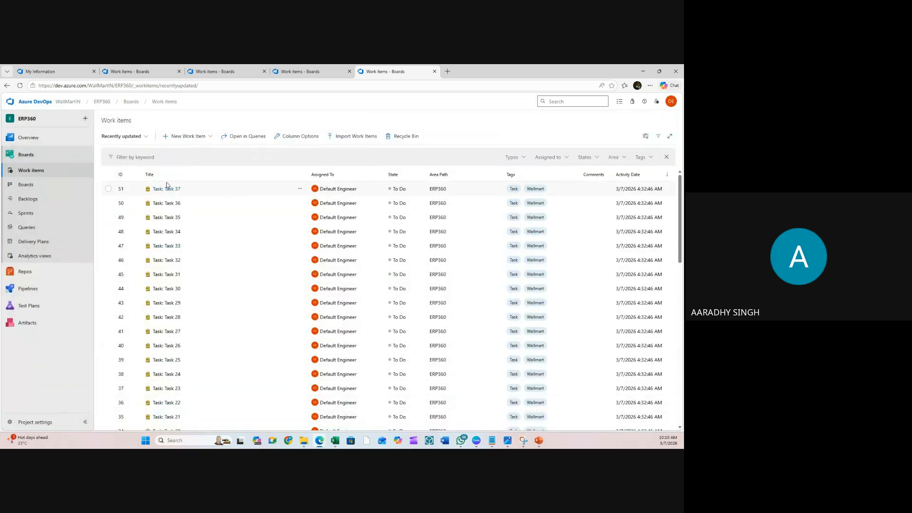
pyautogui.click(49, 199)
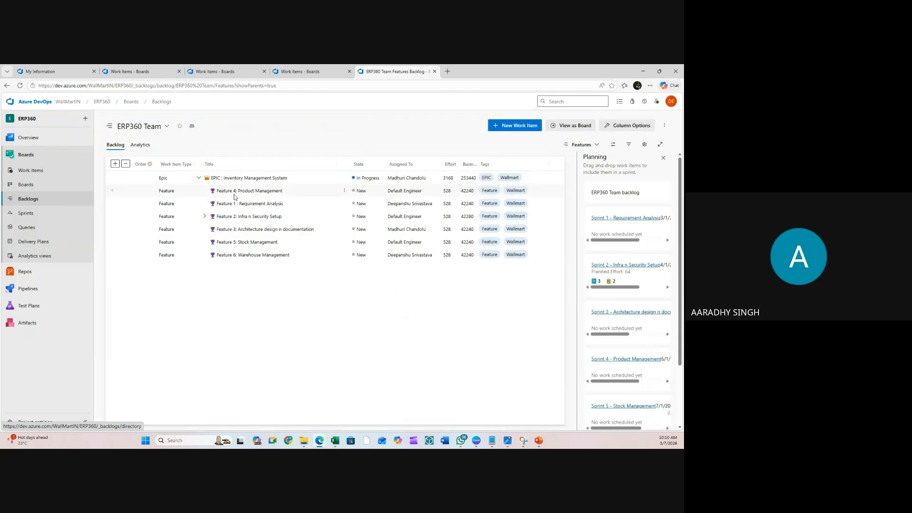
# - Expand Feature 2 and US : Security Review, collapse the EPIC, then open the Sprint 1 taskboard
pyautogui.click(204, 217)
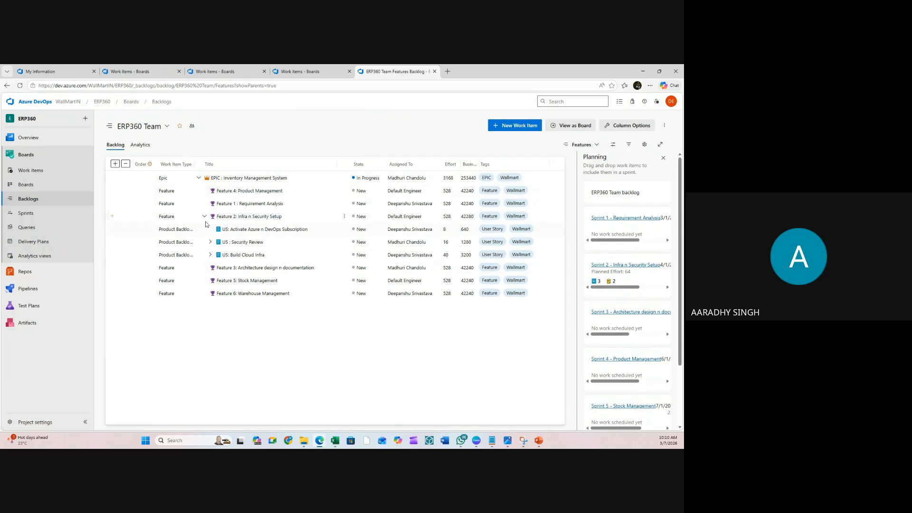
pyautogui.click(204, 216)
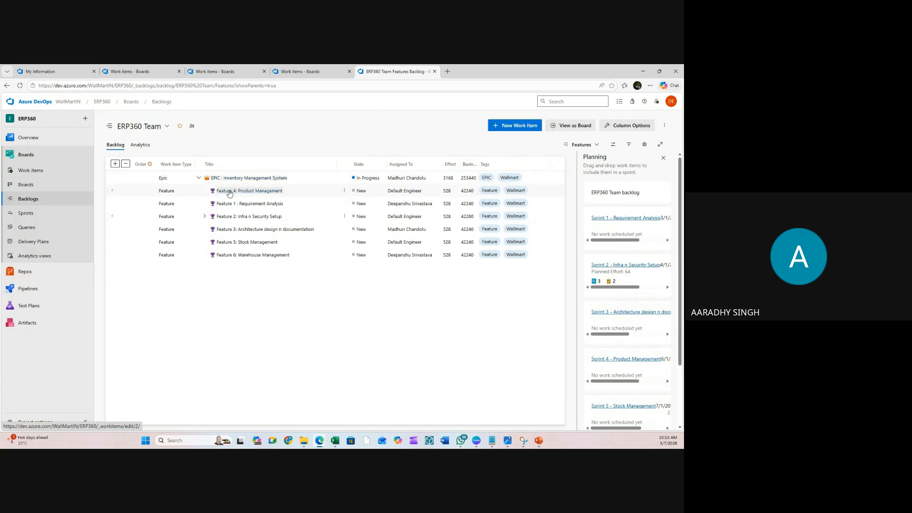
pyautogui.click(204, 217)
pyautogui.click(210, 242)
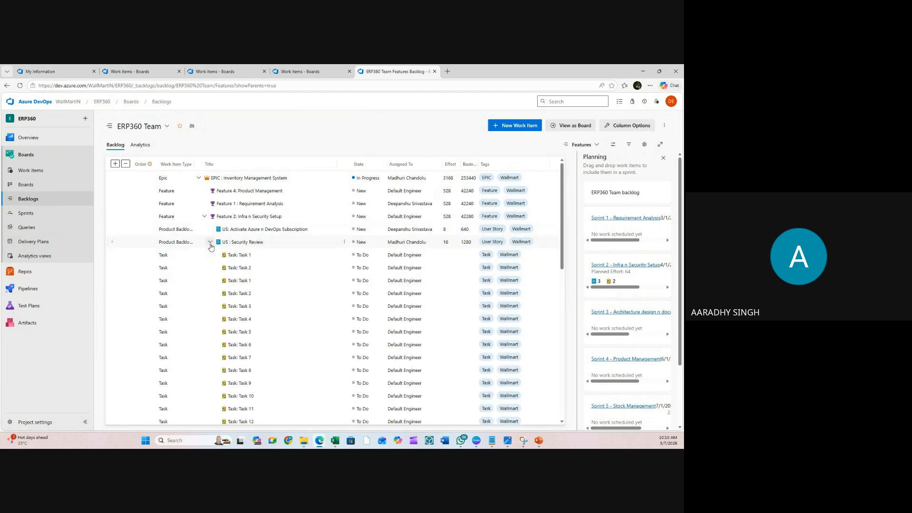
pyautogui.click(210, 242)
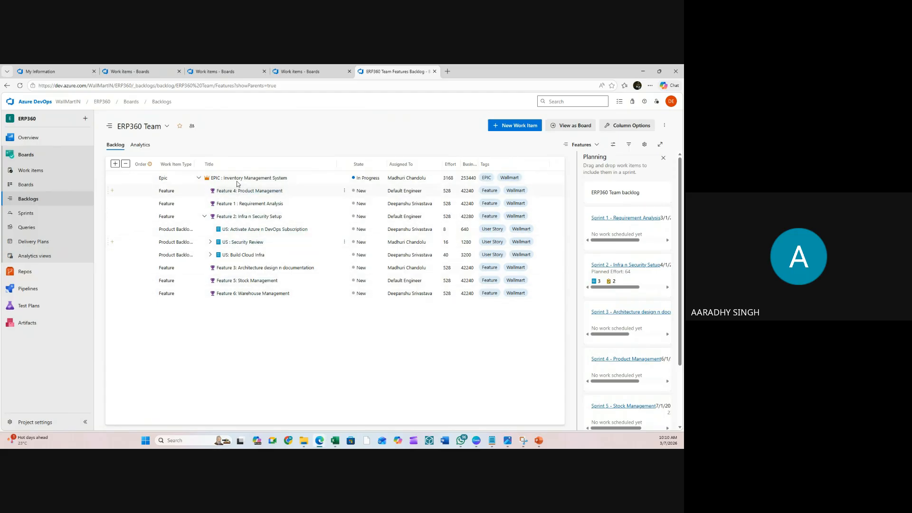
pyautogui.click(199, 178)
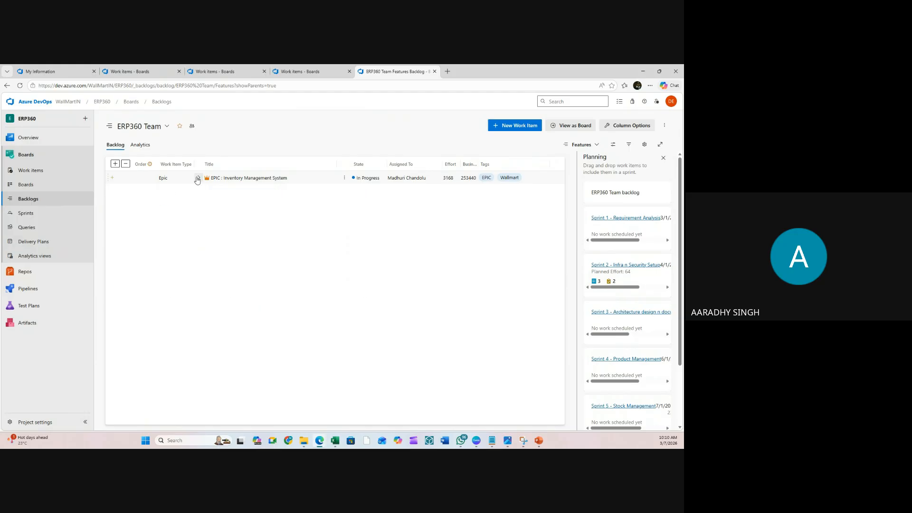
pyautogui.click(47, 215)
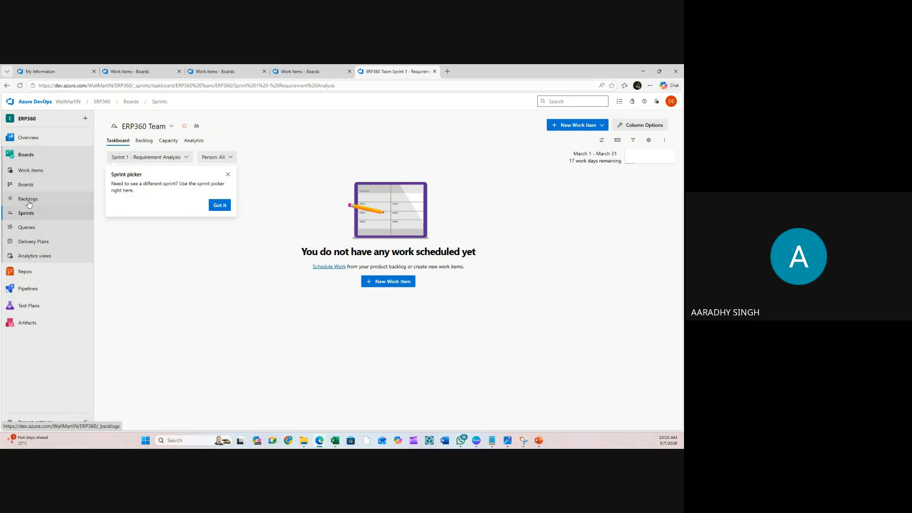
# - On the backlog items board, move the Azure subscription story to Approved and Security Review to Committed
pyautogui.click(215, 205)
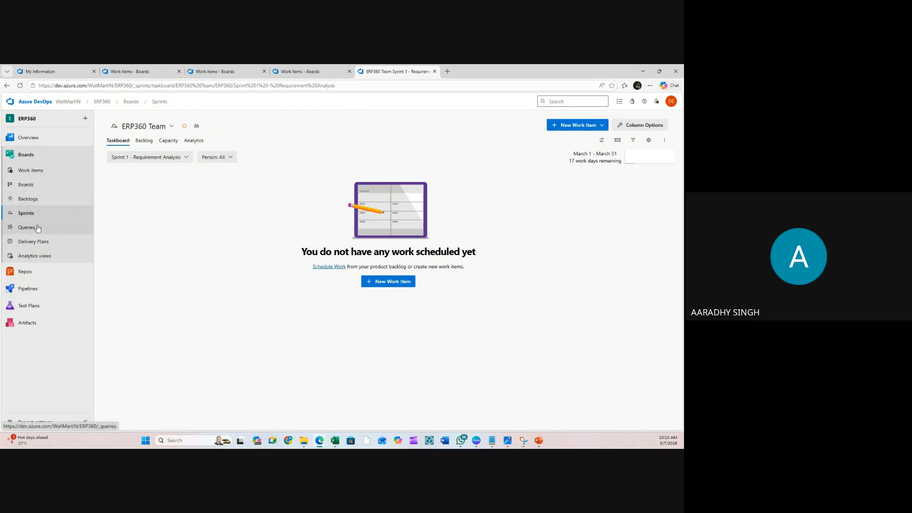
pyautogui.click(41, 186)
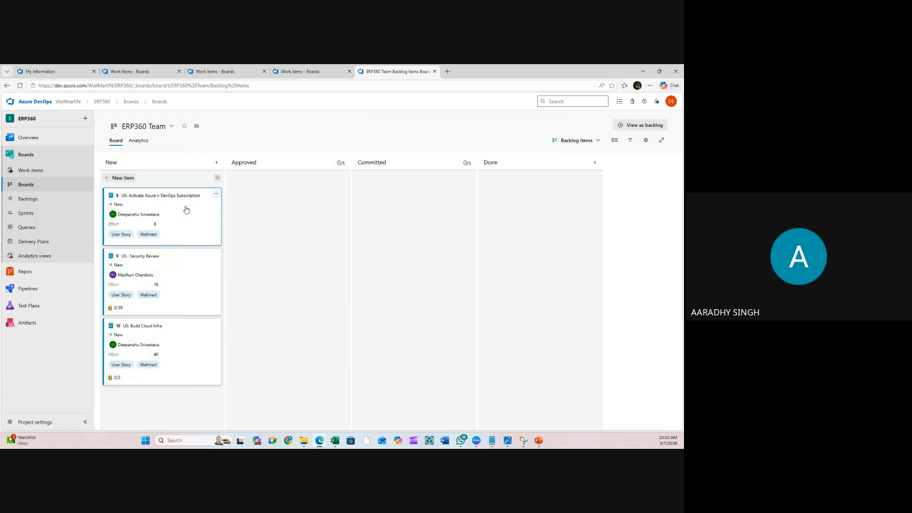
pyautogui.moveTo(189, 208); pyautogui.dragTo(315, 190)
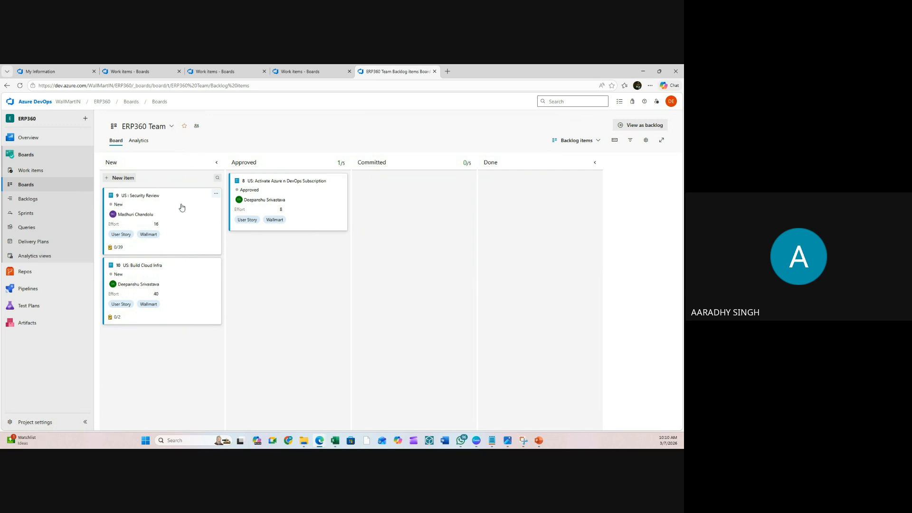
pyautogui.moveTo(181, 206); pyautogui.dragTo(311, 276)
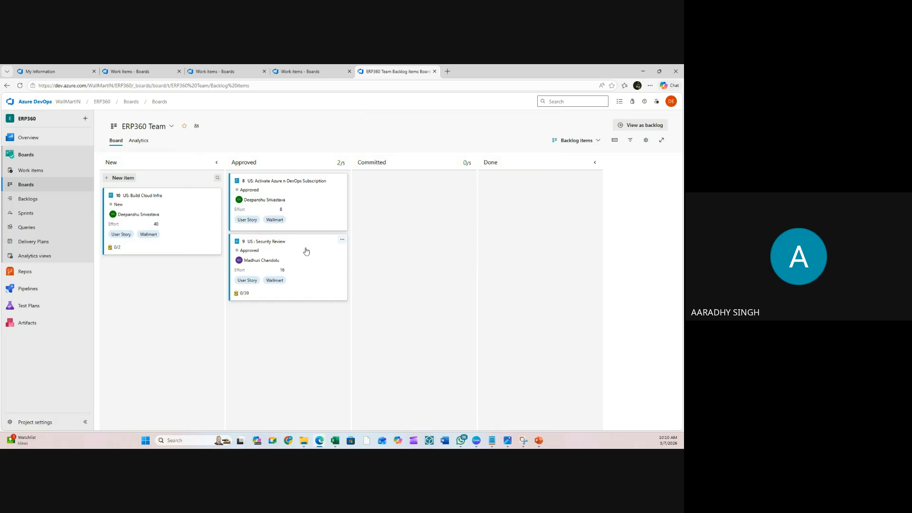
pyautogui.moveTo(306, 251); pyautogui.dragTo(423, 250)
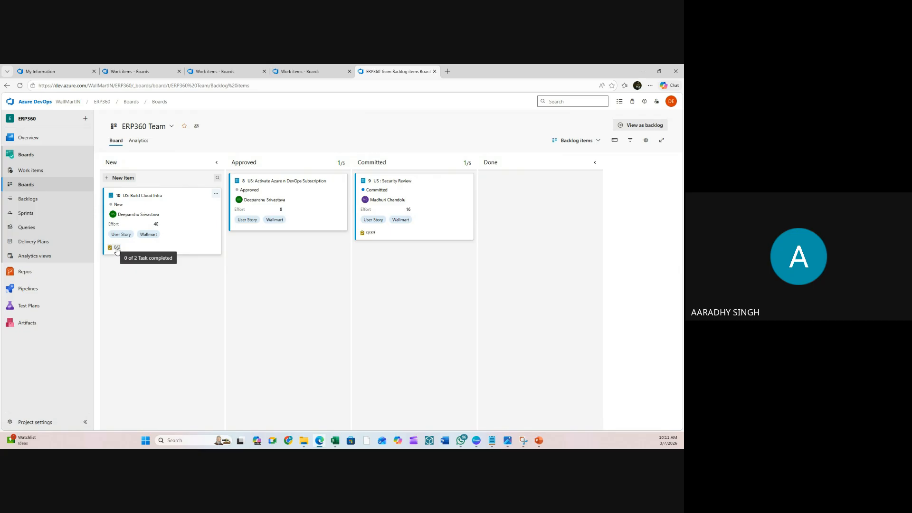
# - Inspect Security Review's 39 child tasks and Task 1's actions without changing anything
pyautogui.click(371, 234)
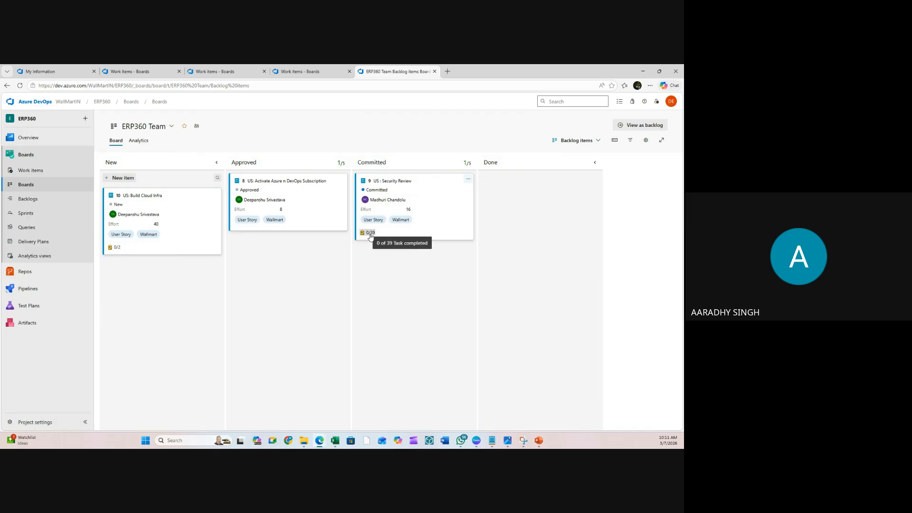
pyautogui.scroll(-3, 387, 303)
pyautogui.scroll(3, 387, 303)
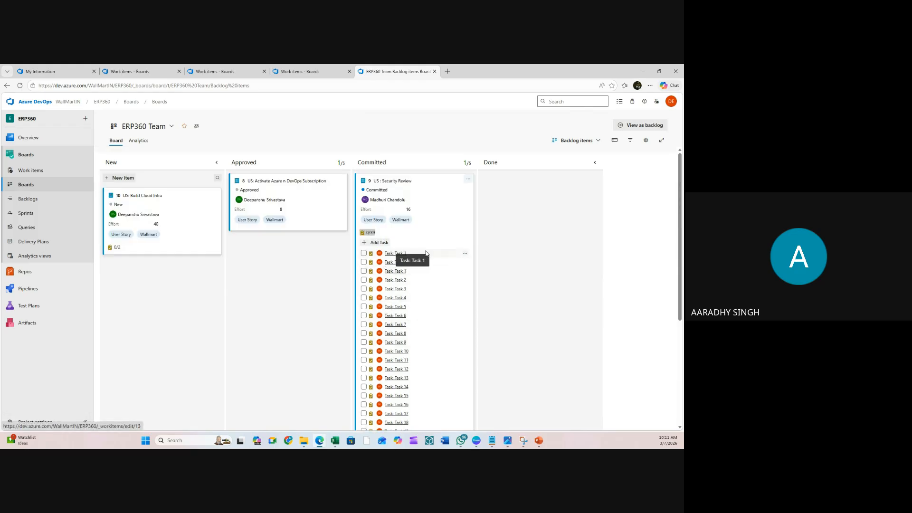
pyautogui.click(465, 254)
pyautogui.moveTo(428, 285)
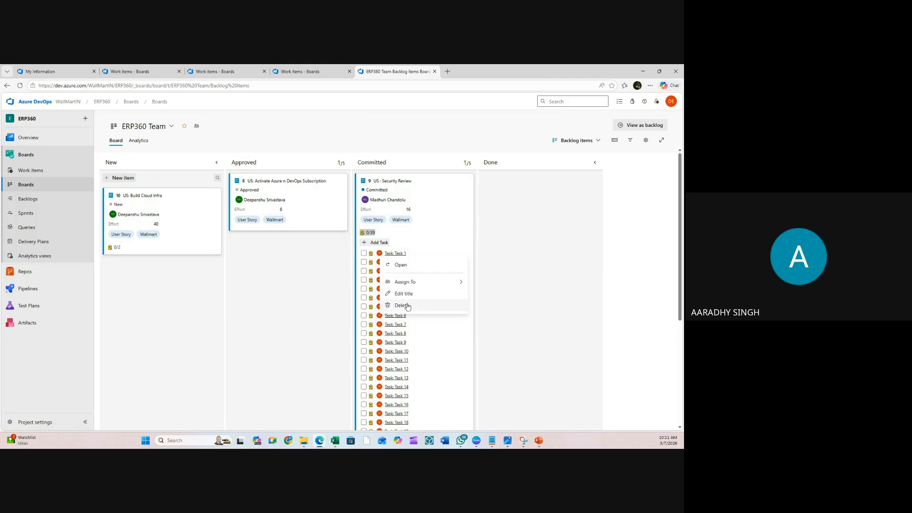
pyautogui.click(312, 285)
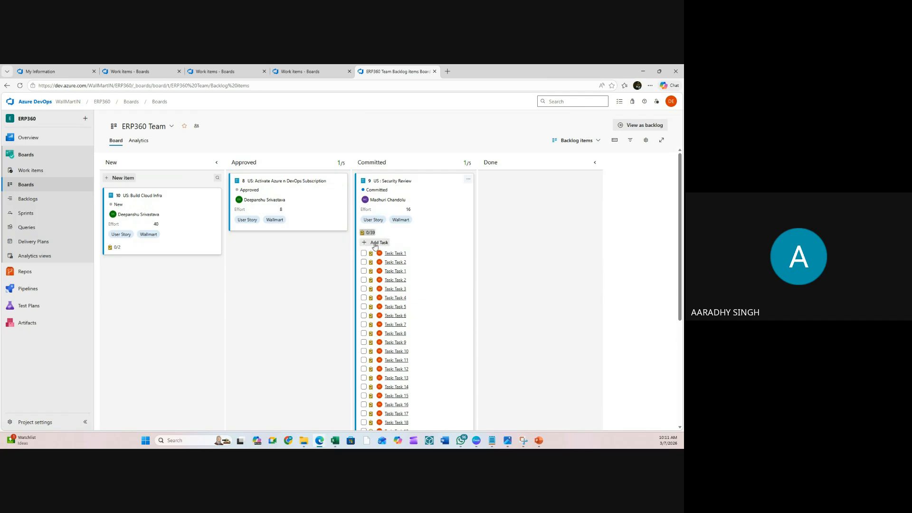
# - Move US: Build Cloud Infra to Approved and Activate Azure n DevOps Subscription to Done
pyautogui.moveTo(310, 195); pyautogui.dragTo(315, 218)
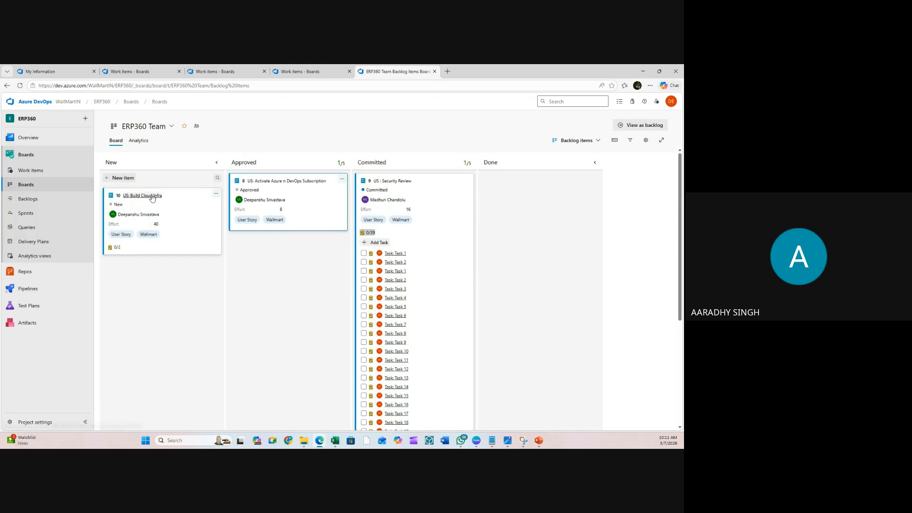
pyautogui.moveTo(160, 207); pyautogui.dragTo(275, 247)
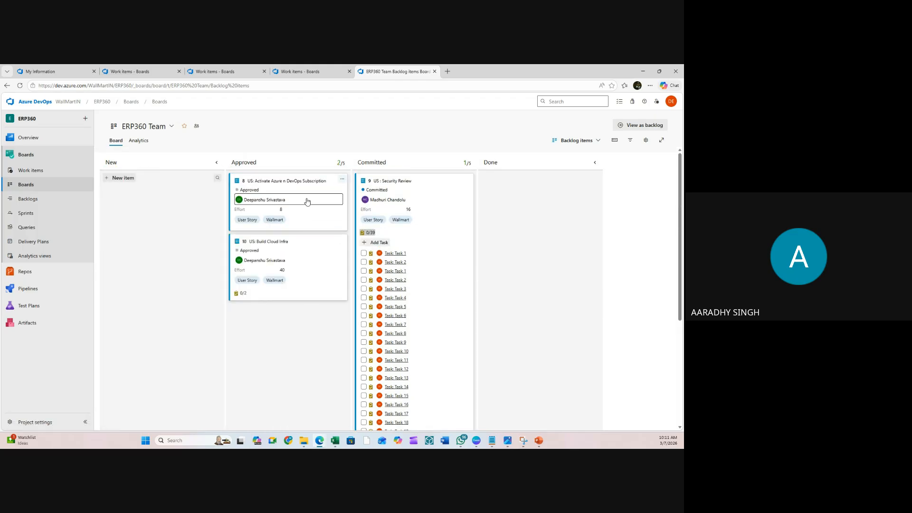
pyautogui.moveTo(307, 202); pyautogui.dragTo(560, 206)
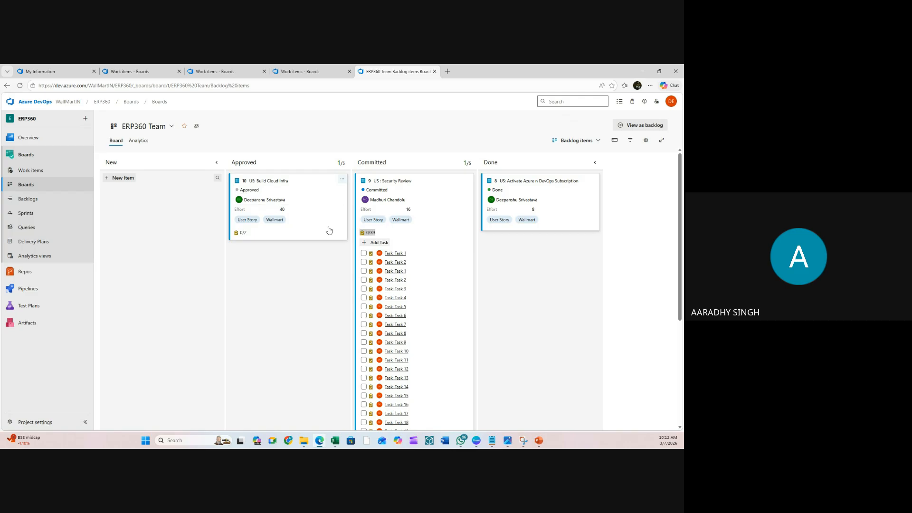
pyautogui.click(371, 234)
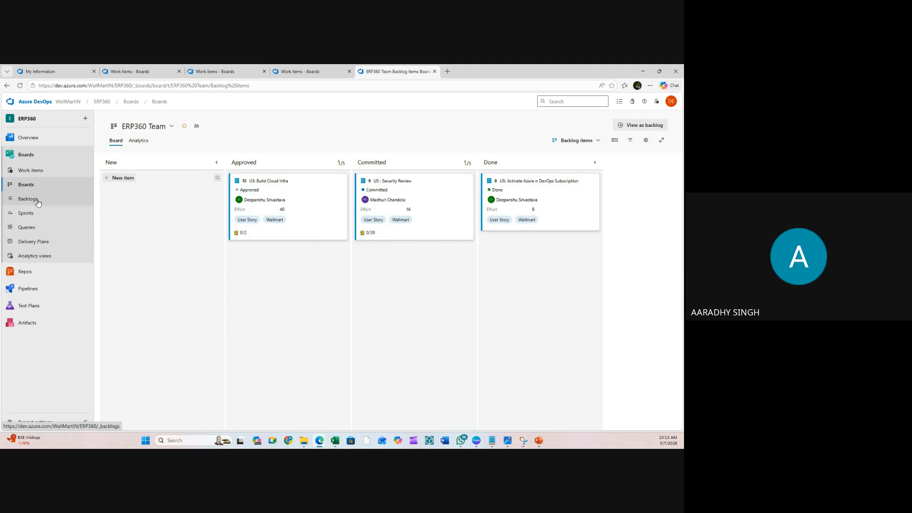
# - Review recently updated Security Review Tasks 37 through 28 in Work items, then return to the Features backlog
pyautogui.click(370, 233)
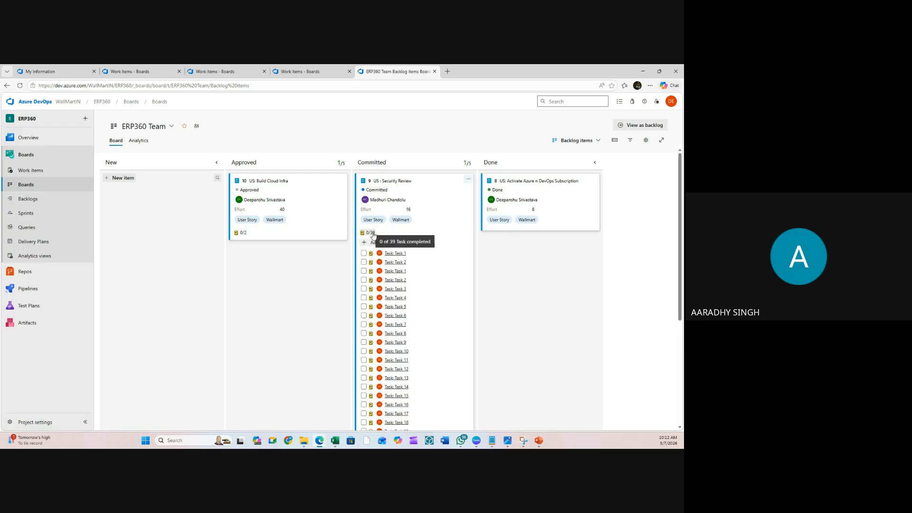
pyautogui.click(33, 202)
pyautogui.click(36, 172)
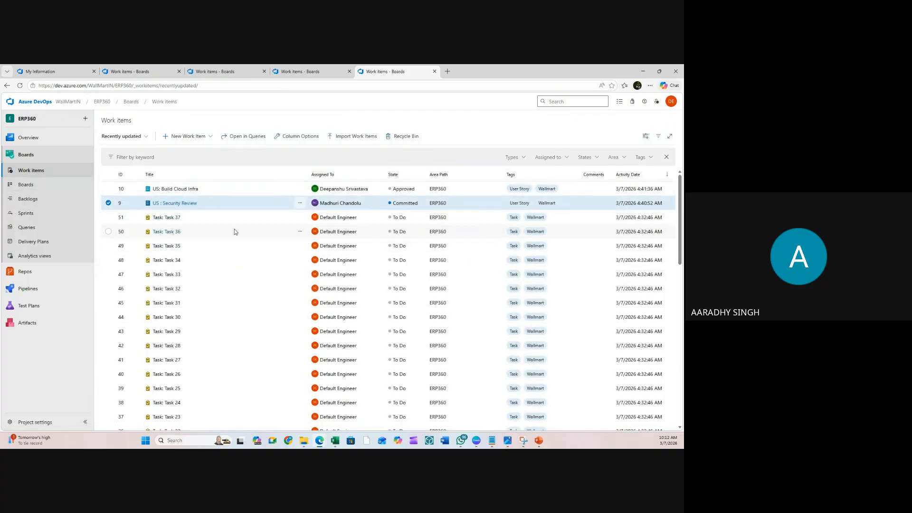
pyautogui.click(198, 220)
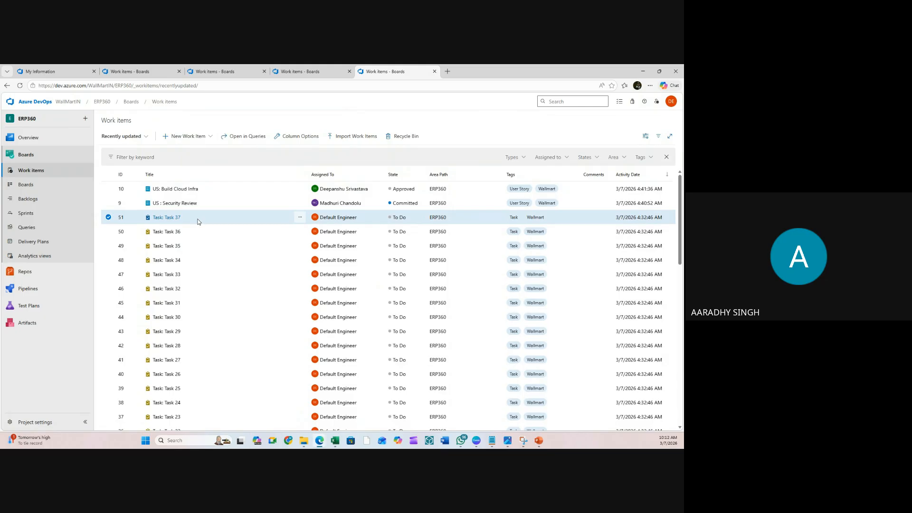
pyautogui.keyDown('shift'); pyautogui.click(191, 346); pyautogui.keyUp('shift')
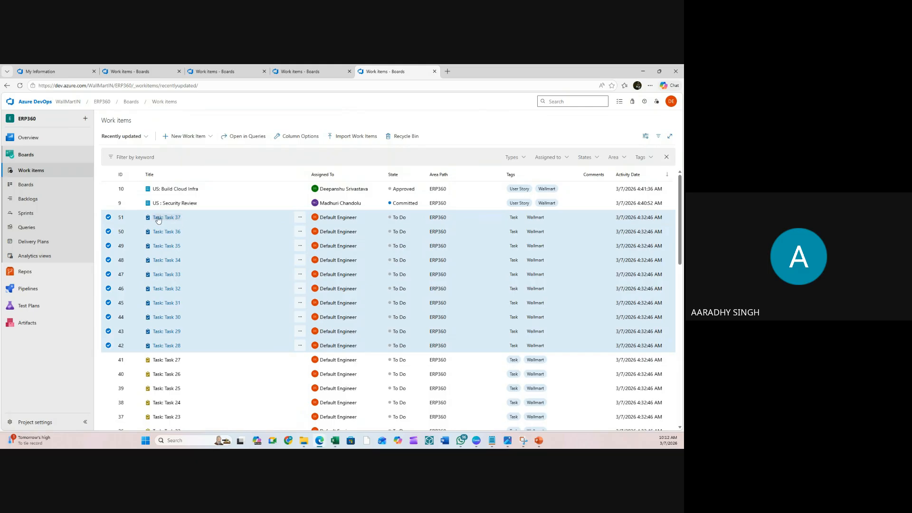
pyautogui.click(300, 218)
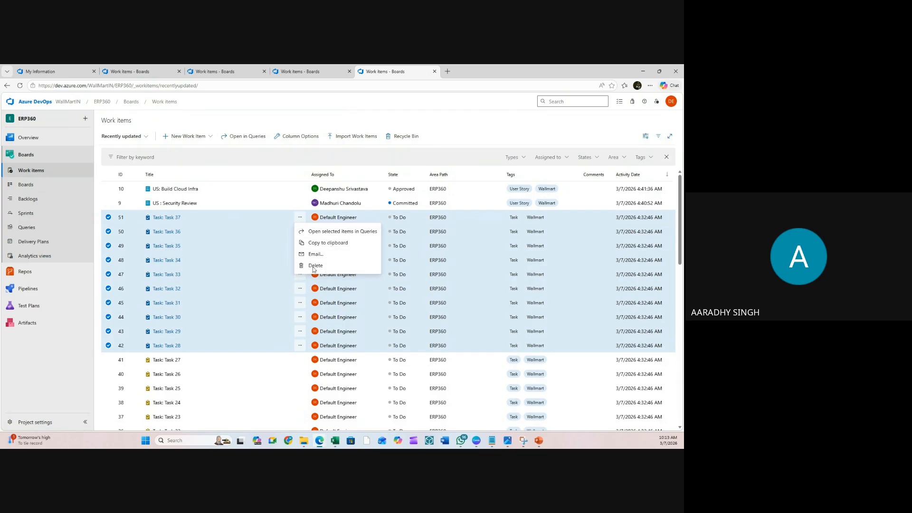
pyautogui.click(33, 200)
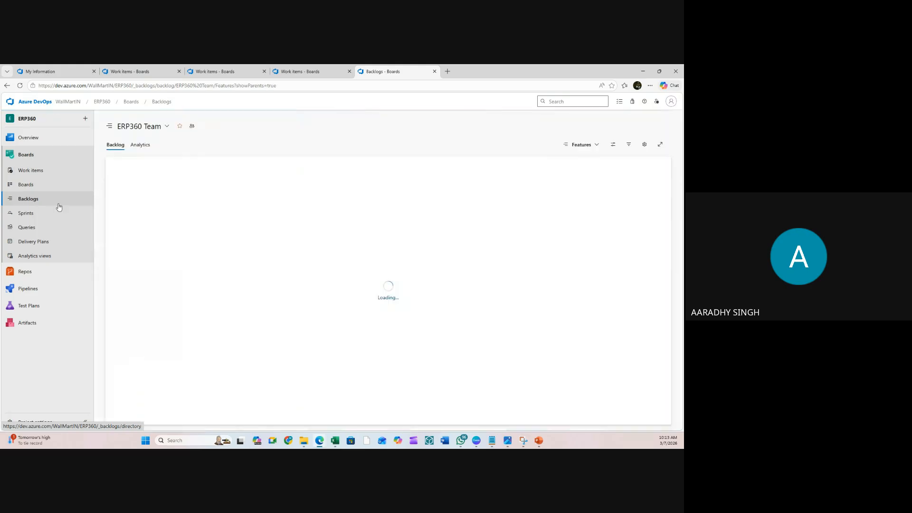
# - Expand Feature 2 and US: Security Review, and briefly check Task 1's details
pyautogui.click(205, 216)
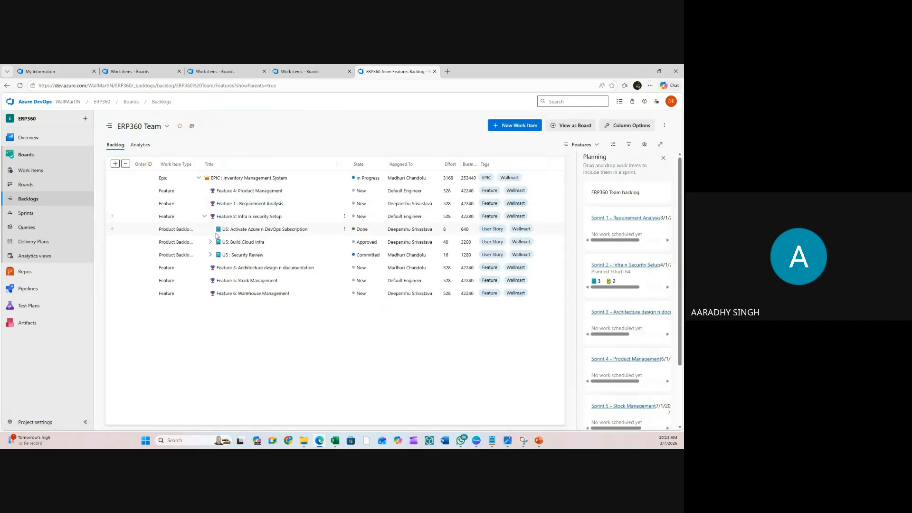
pyautogui.click(210, 255)
pyautogui.click(240, 268)
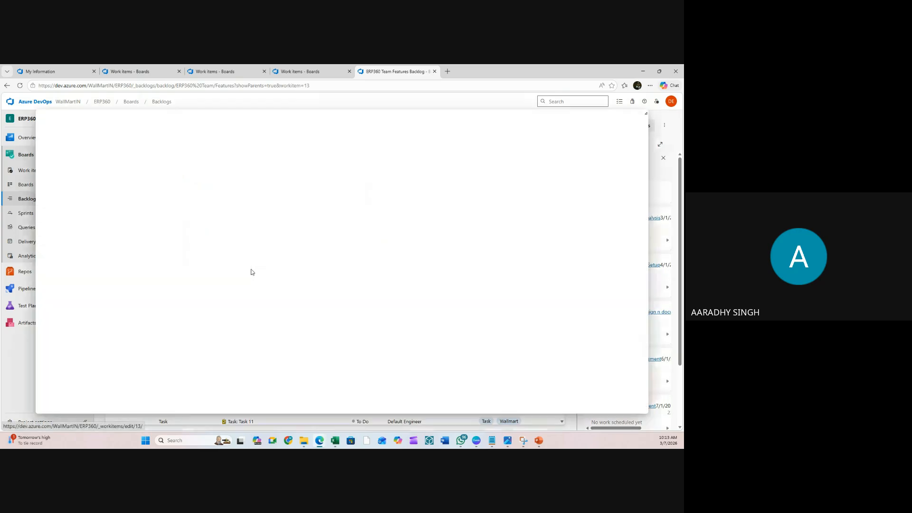
pyautogui.click(641, 117)
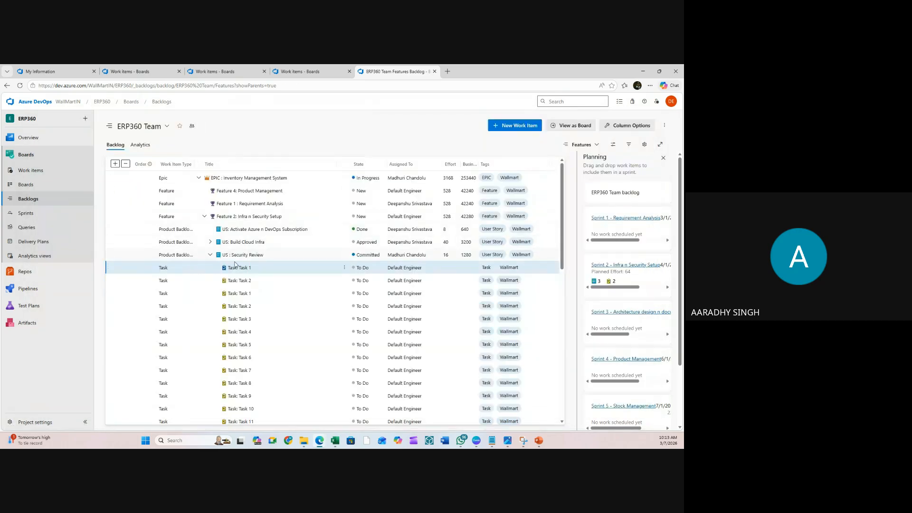
# - Select the first five Security Review tasks together and bring up their actions menu
pyautogui.click(180, 347)
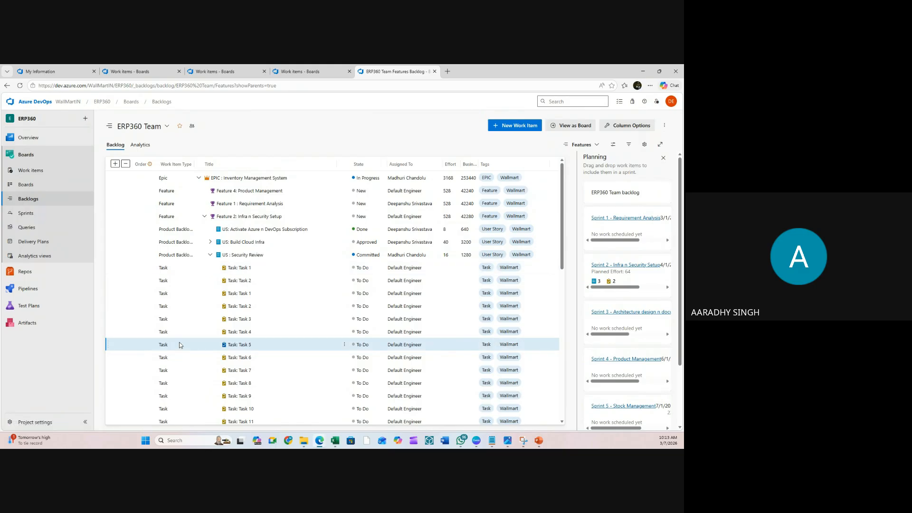
pyautogui.click(146, 269)
pyautogui.keyDown('ctrl'); pyautogui.click(148, 319); pyautogui.keyUp('ctrl')
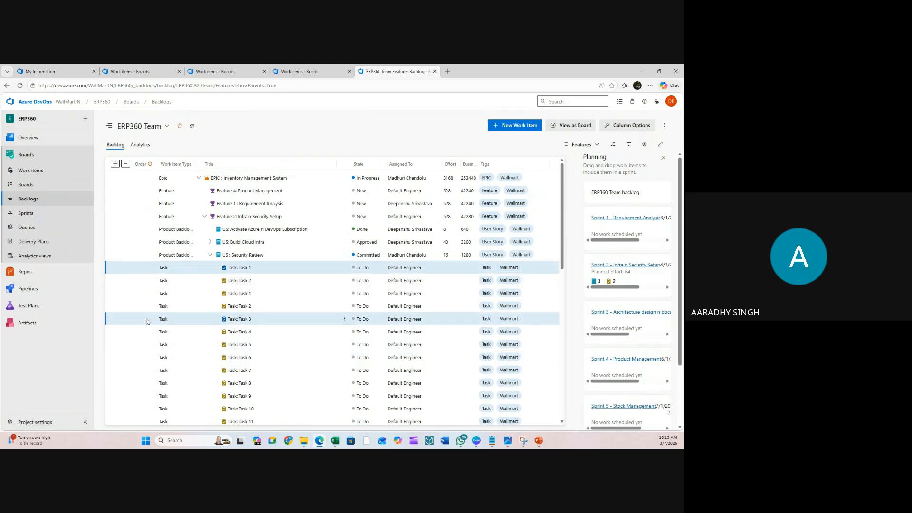
pyautogui.keyDown('ctrl'); pyautogui.click(141, 306); pyautogui.keyUp('ctrl')
pyautogui.keyDown('ctrl'); pyautogui.click(141, 295); pyautogui.keyUp('ctrl')
pyautogui.keyDown('ctrl'); pyautogui.click(142, 282); pyautogui.keyUp('ctrl')
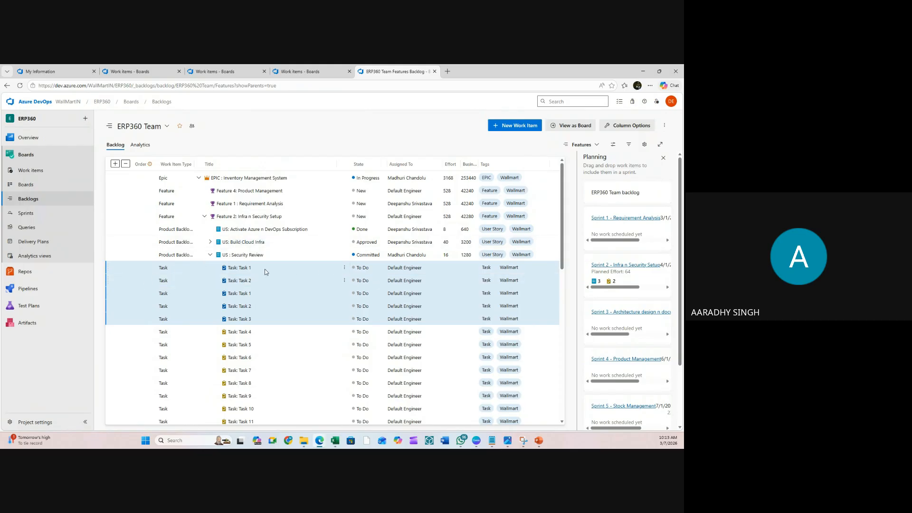
pyautogui.click(344, 268)
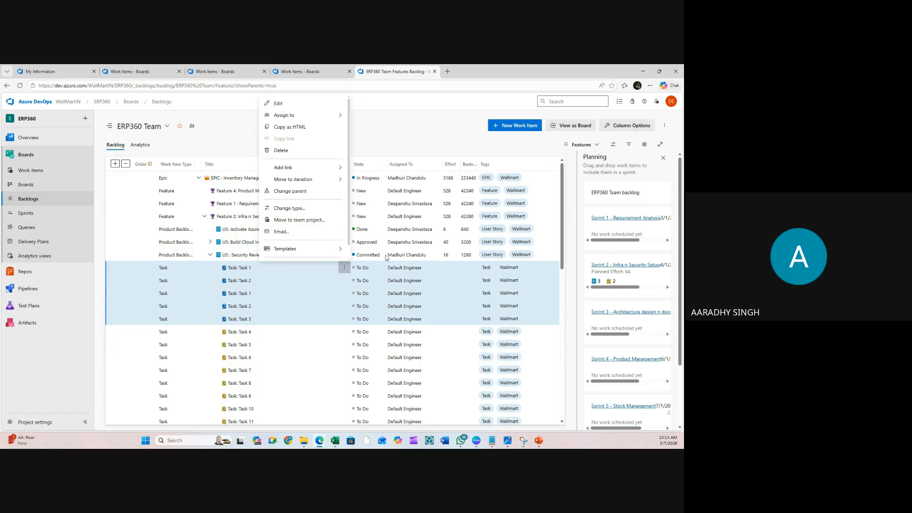
# - Assign the five selected tasks to one teammate and bulk-edit their State to Done
pyautogui.moveTo(340, 117)
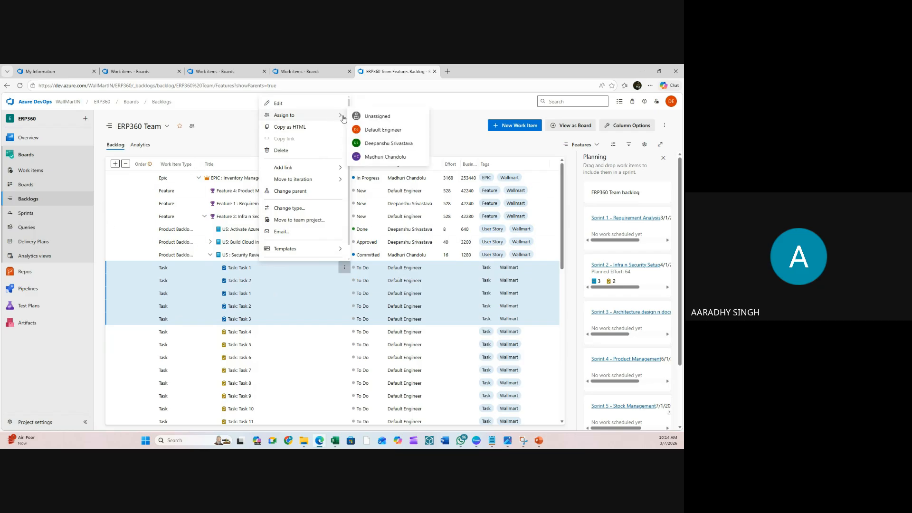
pyautogui.click(388, 144)
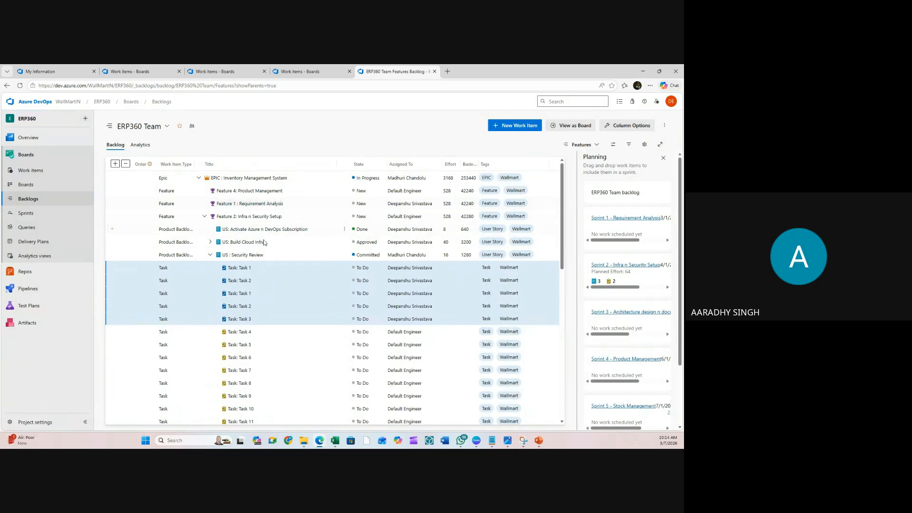
pyautogui.click(345, 267)
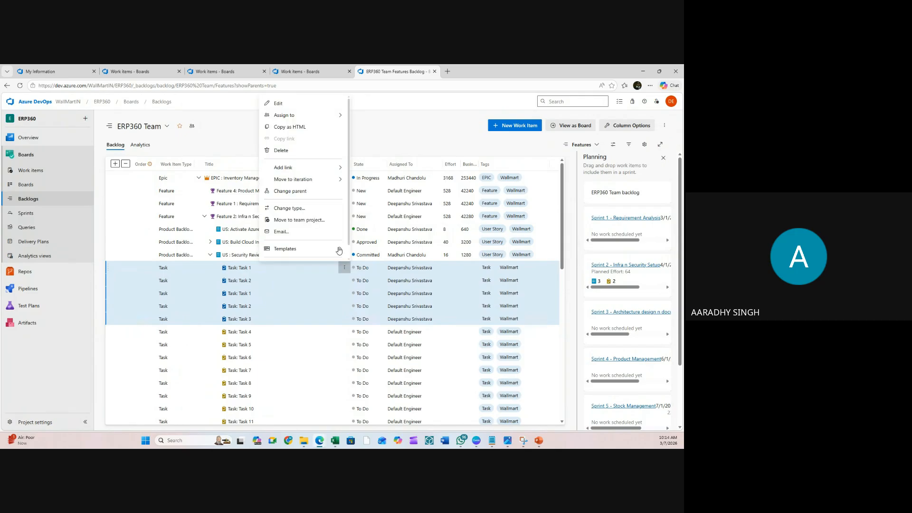
pyautogui.click(300, 106)
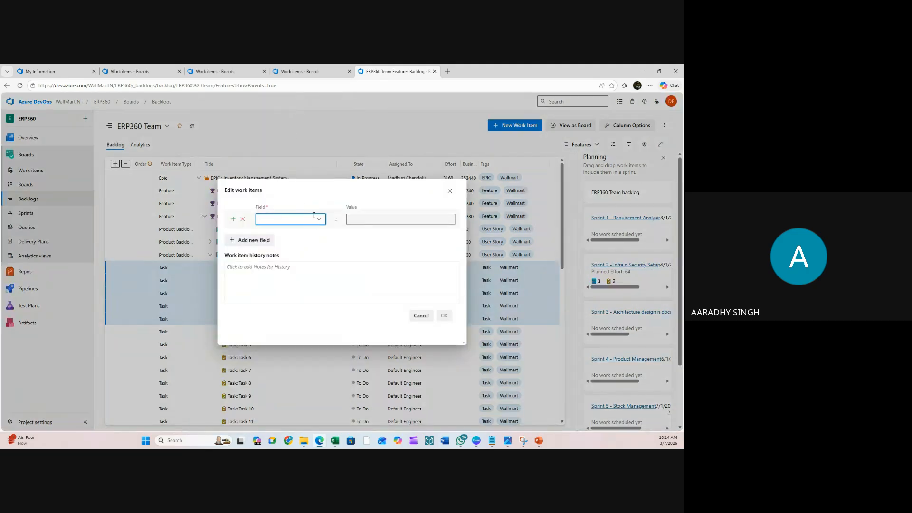
pyautogui.write('st')
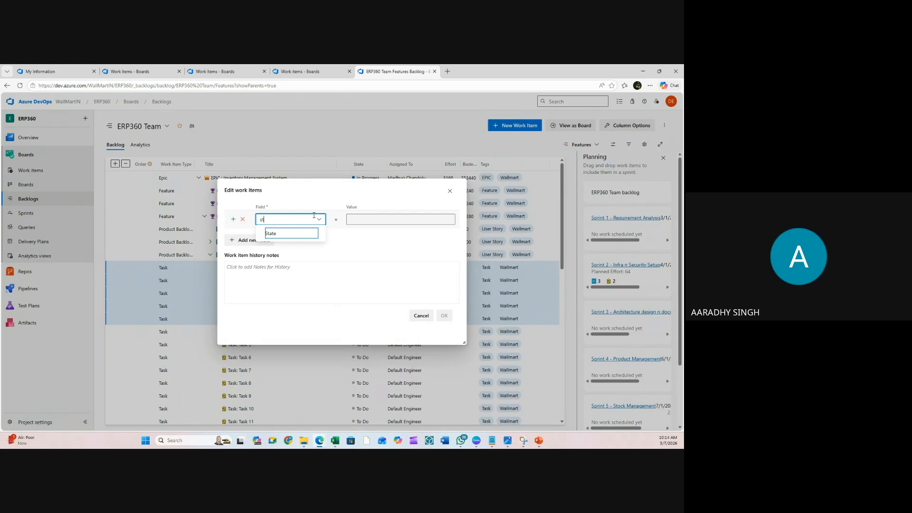
pyautogui.click(281, 234)
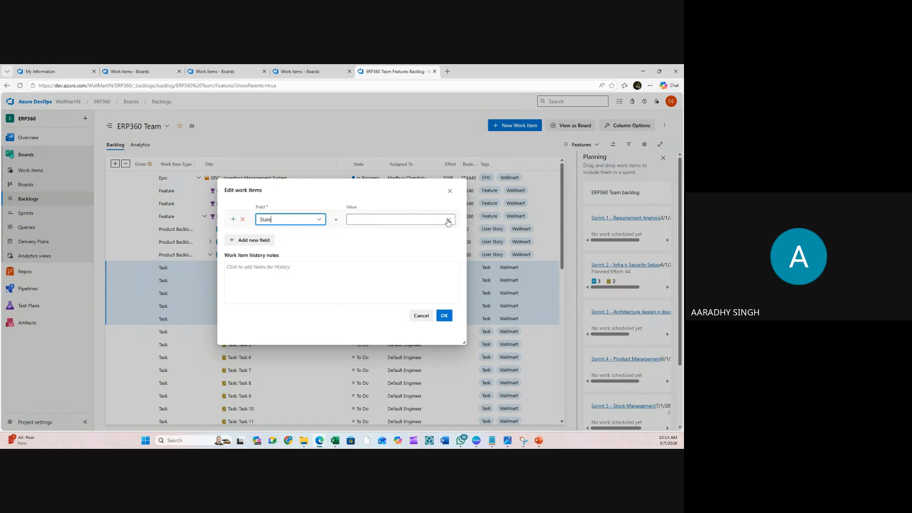
pyautogui.click(448, 220)
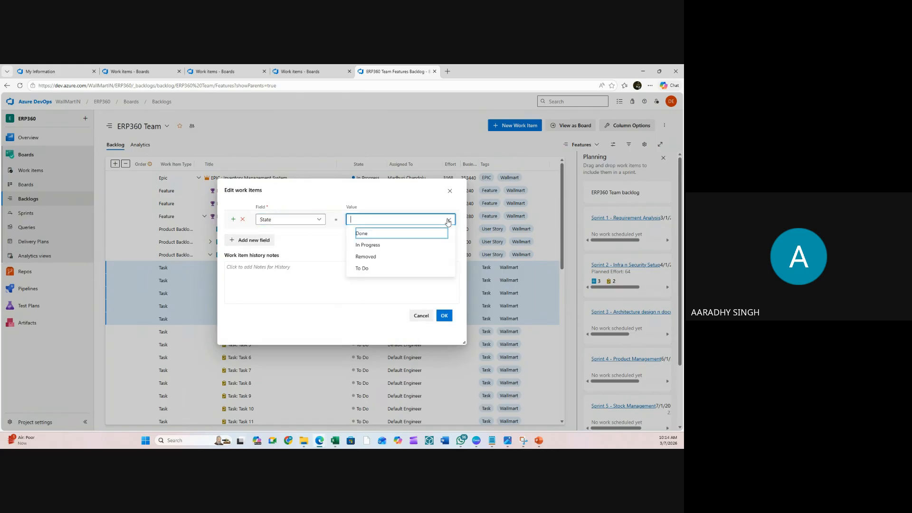
pyautogui.click(367, 234)
pyautogui.click(443, 316)
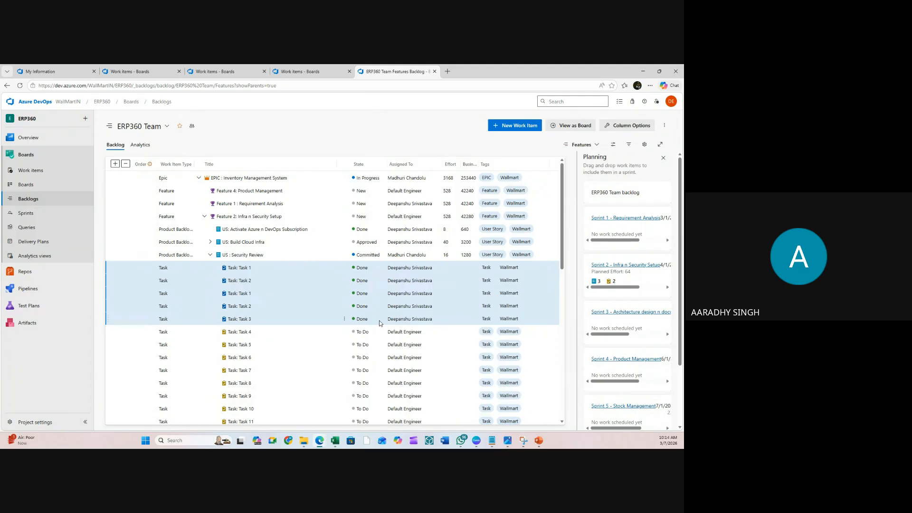
# - Select Task 4 as the start of the next task range
pyautogui.scroll(-3, 379, 320)
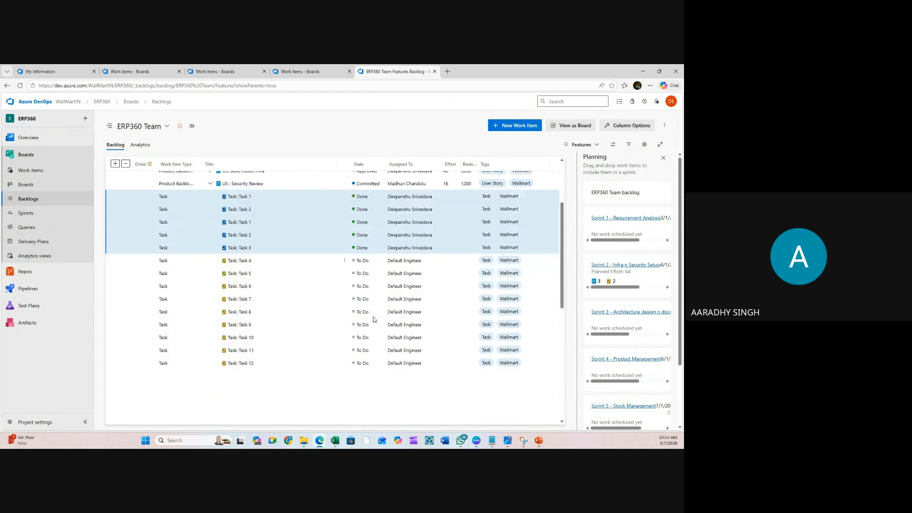
pyautogui.click(269, 218)
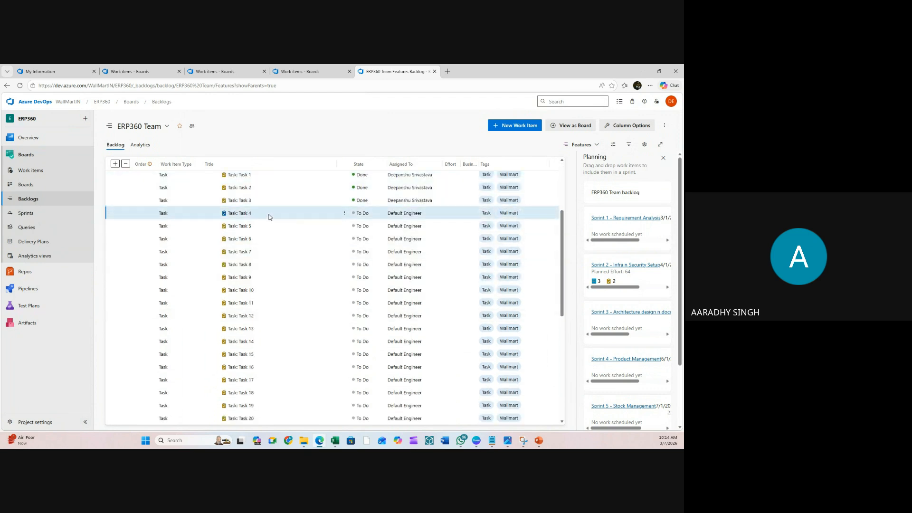
pyautogui.scroll(-6, 269, 217)
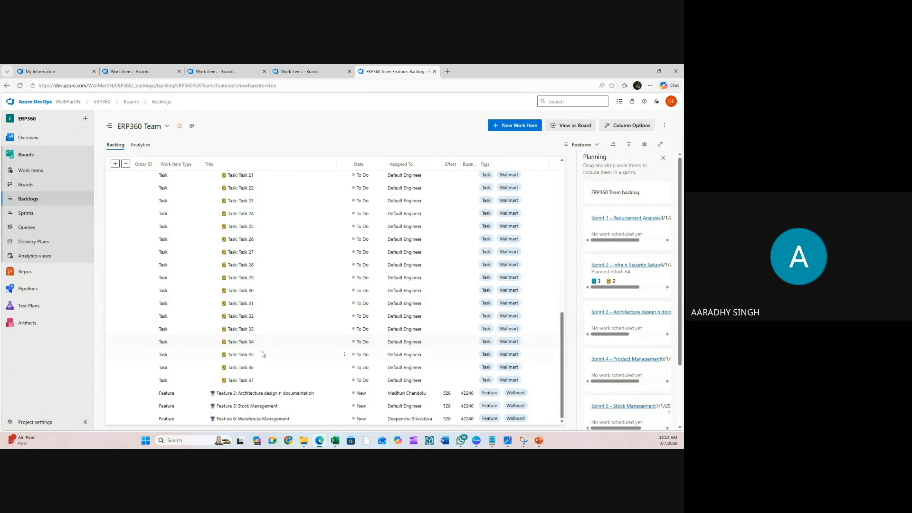
# - Select Tasks 4 through 37 and assign them to another teammate
pyautogui.keyDown('shift'); pyautogui.click(265, 380); pyautogui.keyUp('shift')
pyautogui.scroll(5, 306, 251)
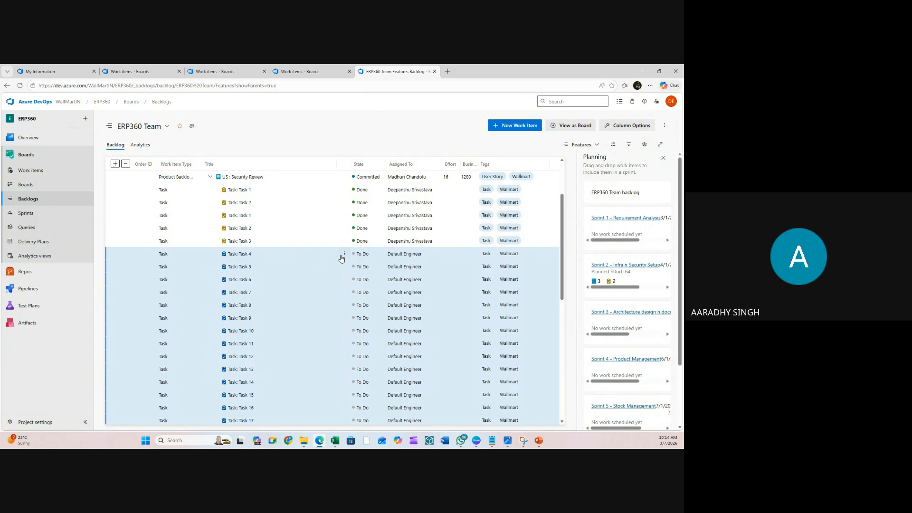
pyautogui.click(344, 255)
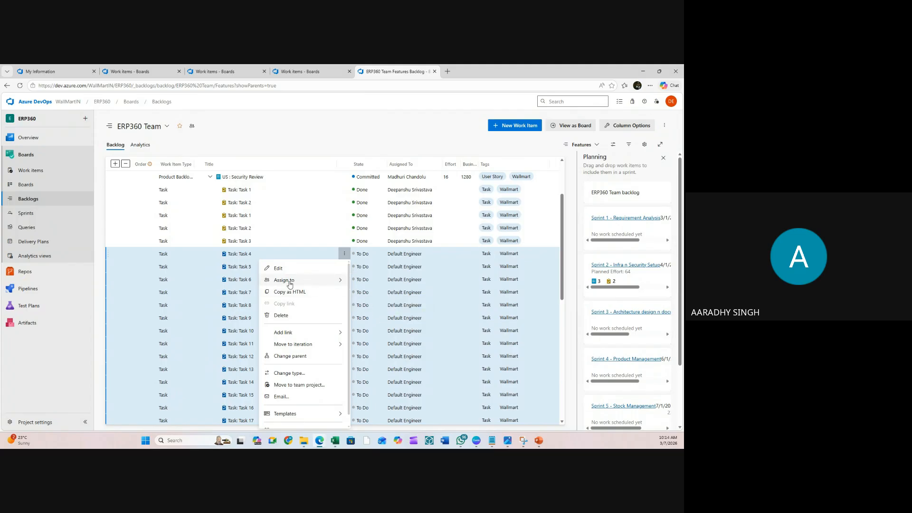
pyautogui.moveTo(331, 287)
pyautogui.click(383, 320)
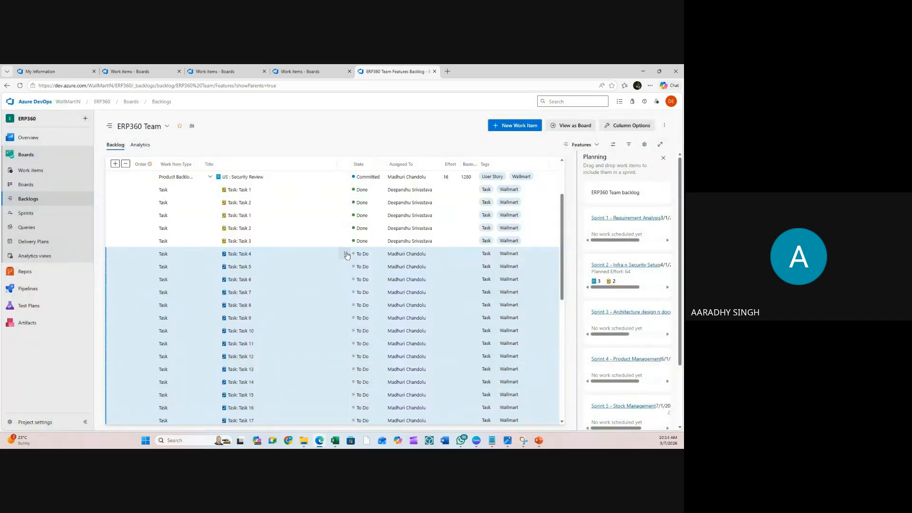
# - Bulk-edit Tasks 4 through 37 so their State is Done
pyautogui.click(346, 255)
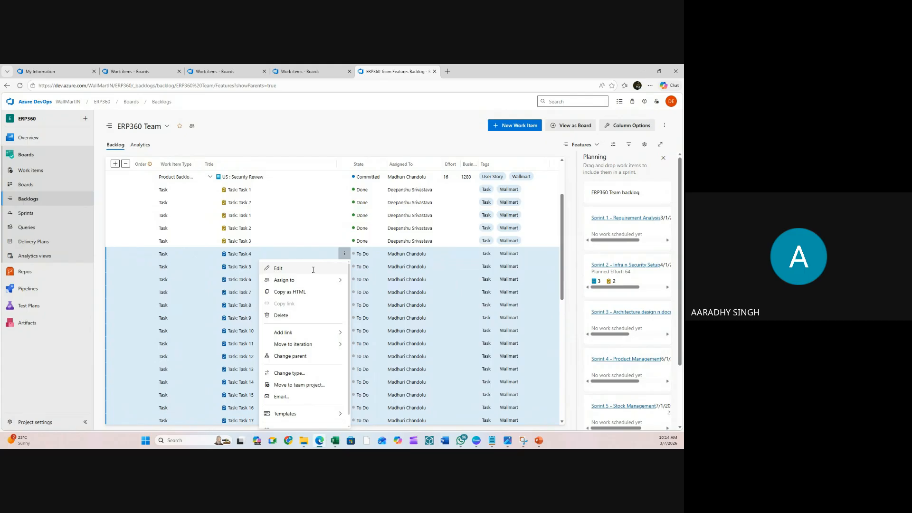
pyautogui.click(314, 269)
pyautogui.write('s')
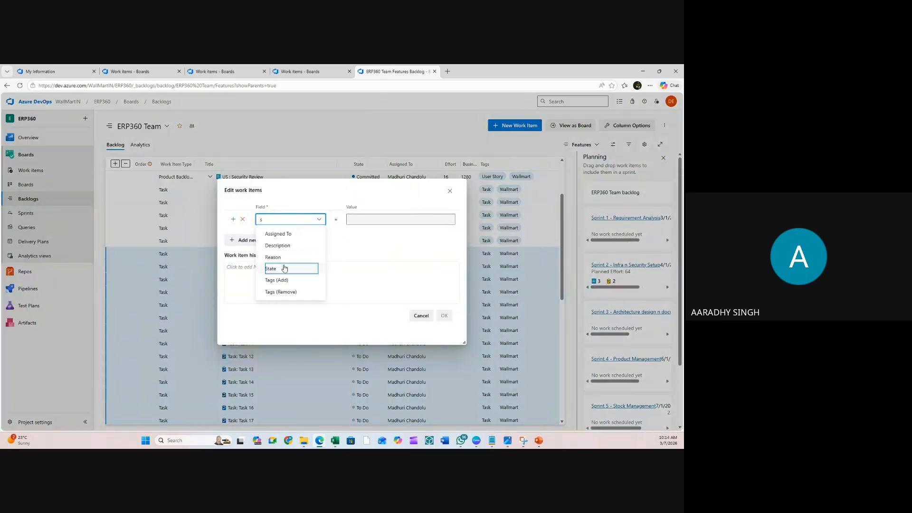
pyautogui.click(285, 269)
pyautogui.click(371, 219)
pyautogui.click(369, 237)
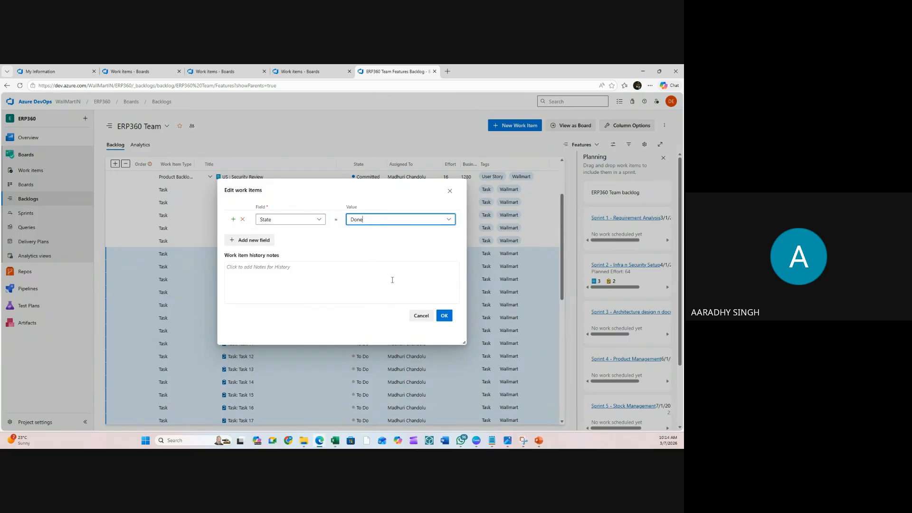
pyautogui.click(444, 316)
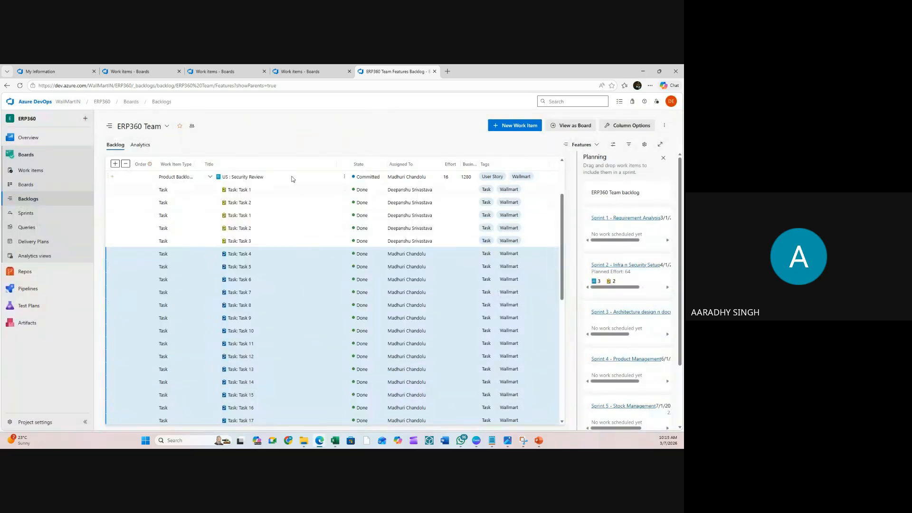
pyautogui.scroll(-6, 342, 223)
pyautogui.scroll(8, 342, 228)
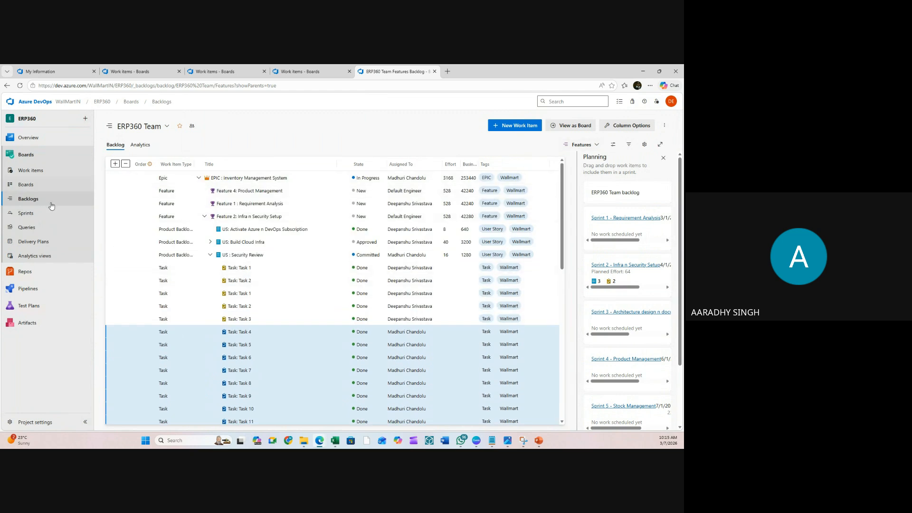
pyautogui.click(29, 226)
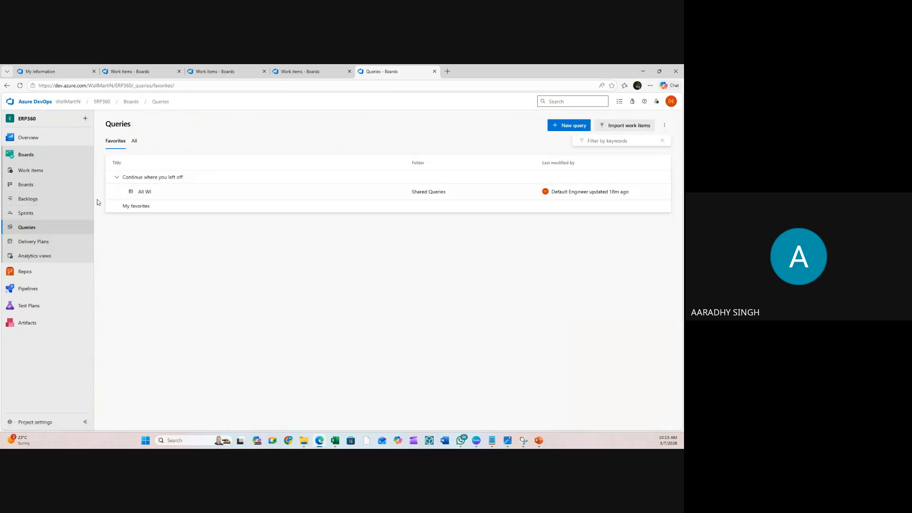
pyautogui.click(32, 217)
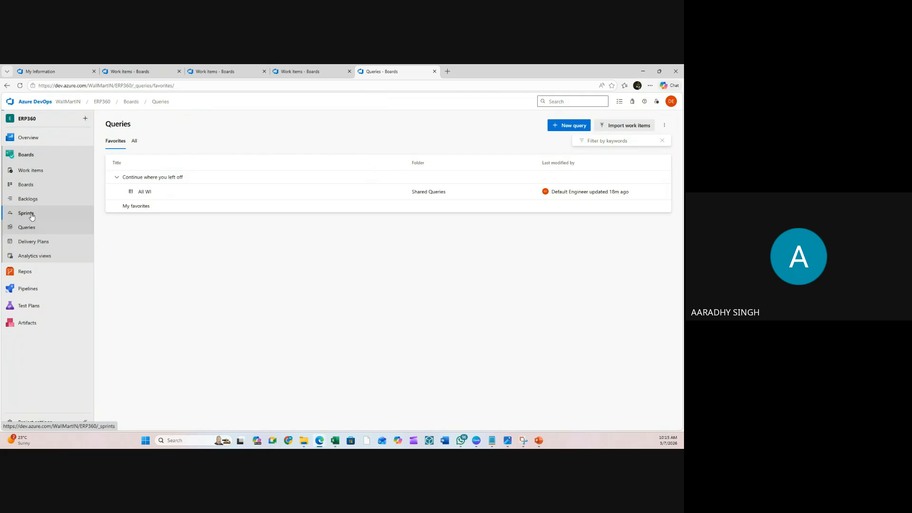
pyautogui.hotkey('alt', 'Left')
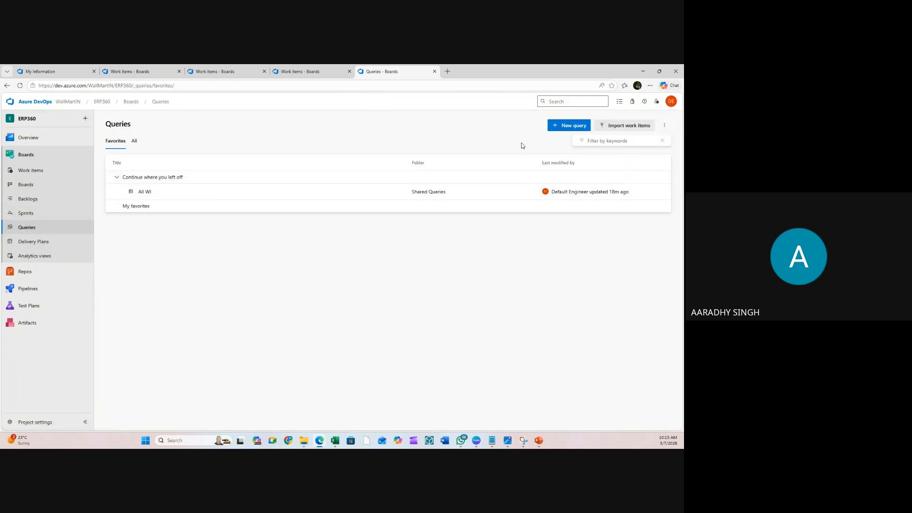
pyautogui.click(572, 128)
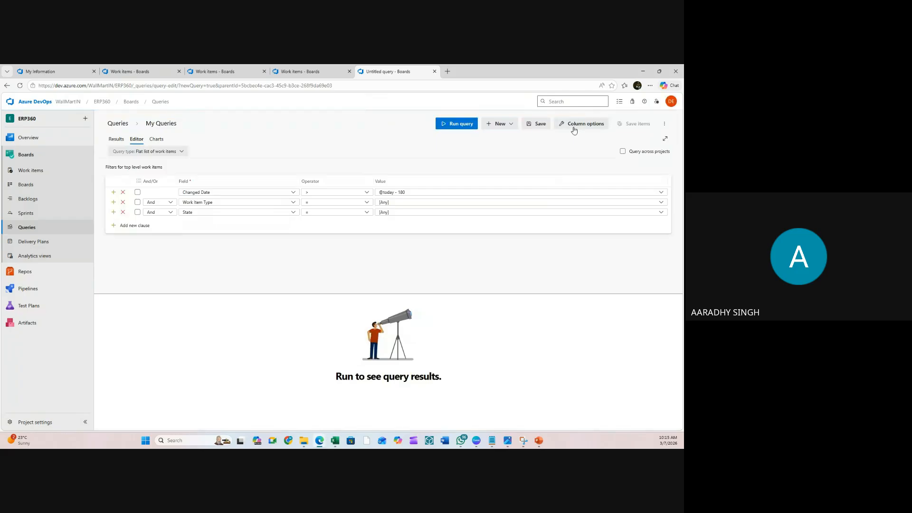
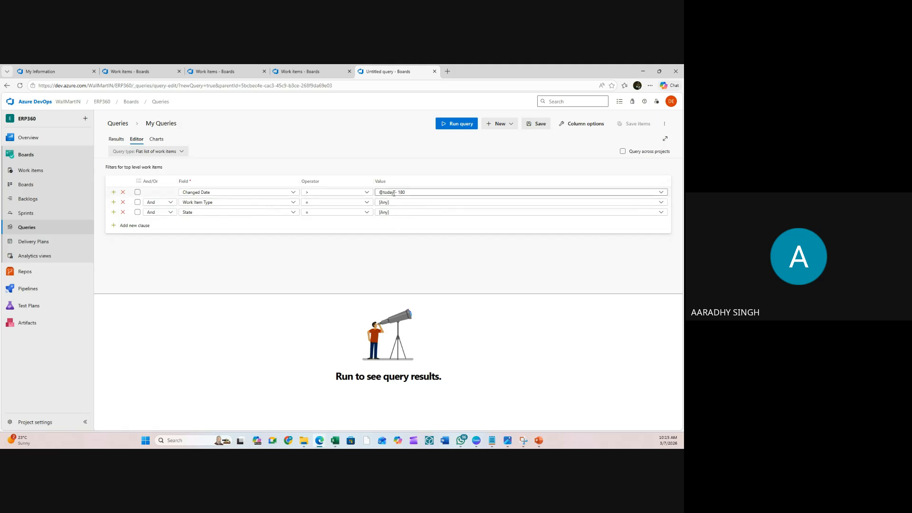
pyautogui.click(453, 126)
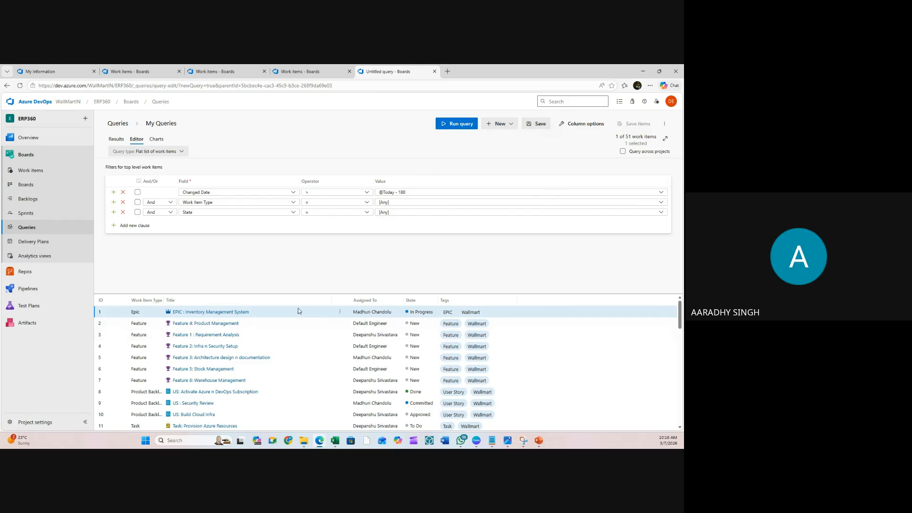
# - Save the query as a new query named 'Shared WI' in the Shared Queries folder
pyautogui.click(541, 124)
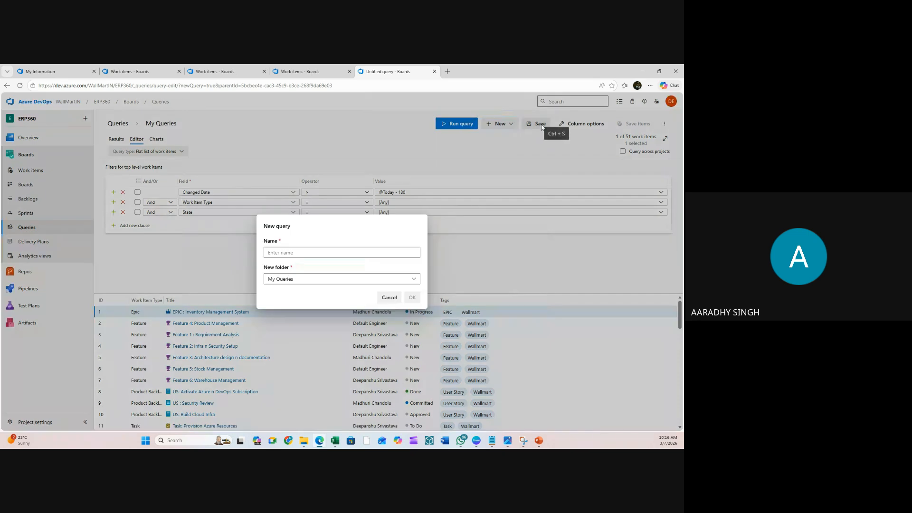
pyautogui.click(306, 278)
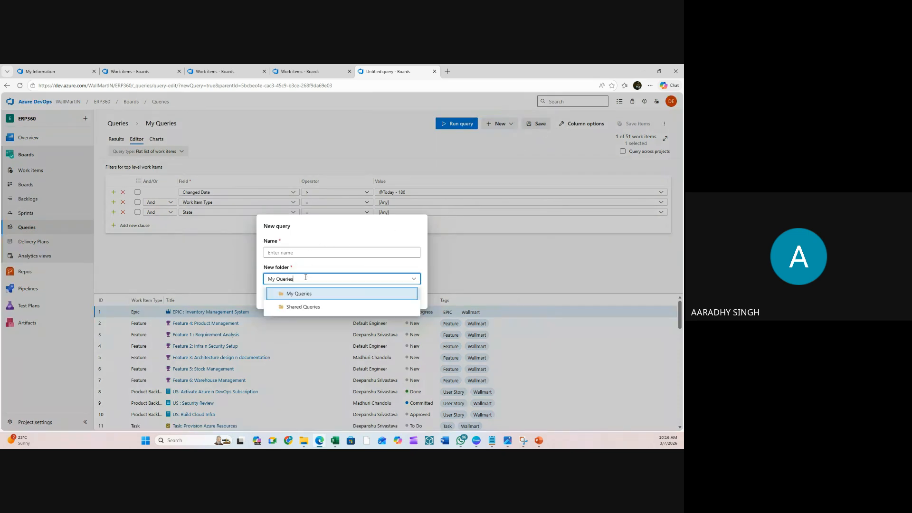
pyautogui.click(298, 307)
pyautogui.click(300, 249)
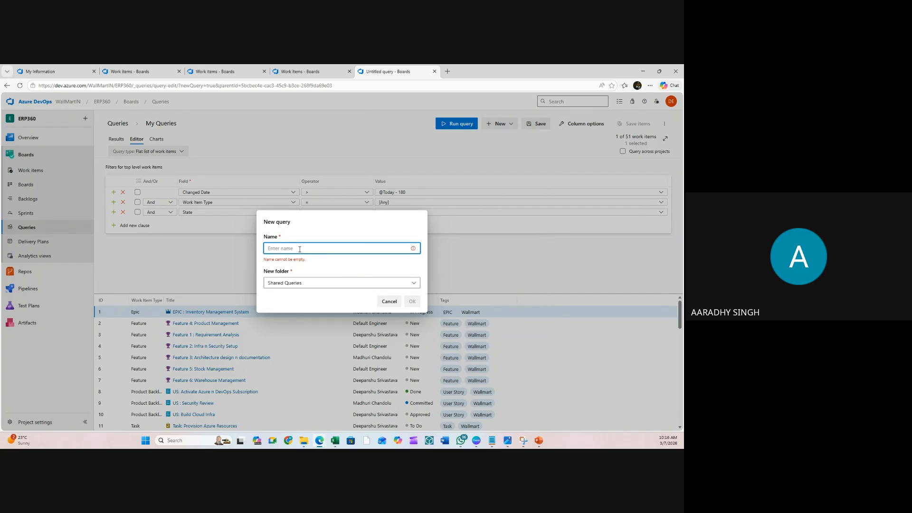
pyautogui.write('Shared W')
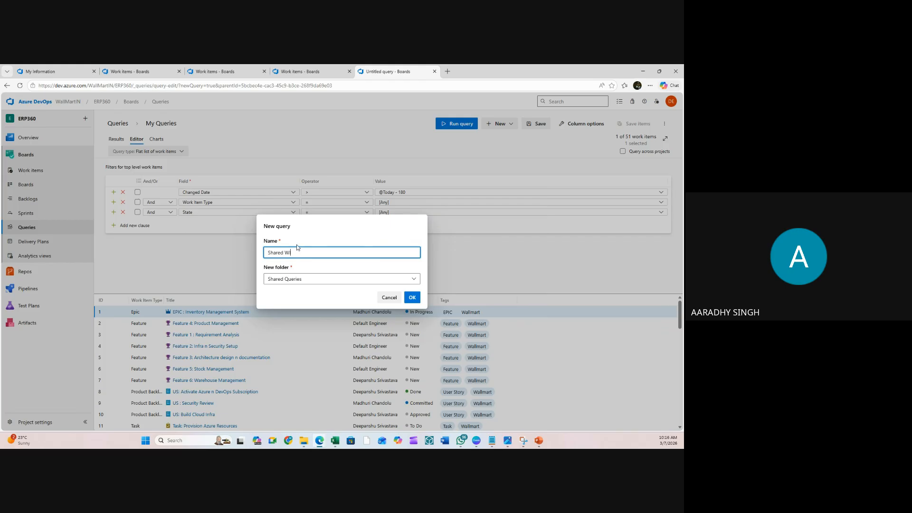
pyautogui.write('I')
pyautogui.click(412, 297)
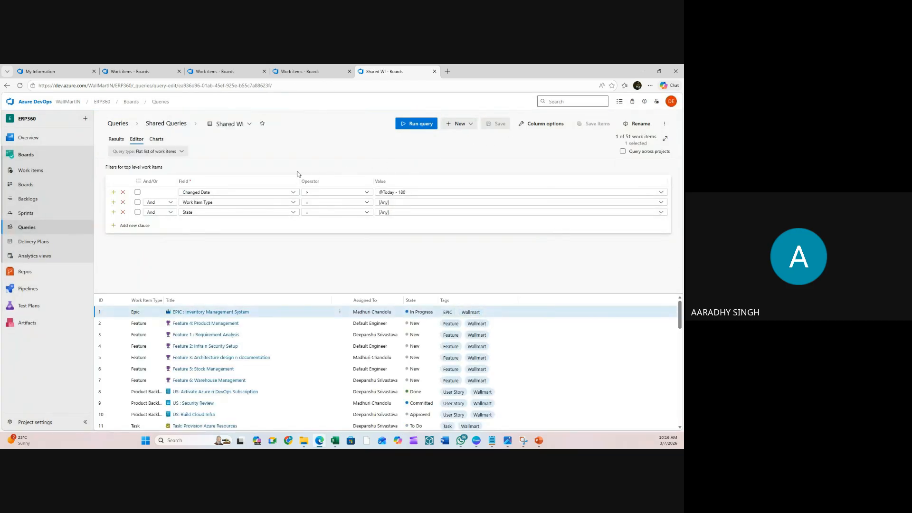
# - Create a new pie chart of the query grouped by Work Item Type
pyautogui.click(156, 139)
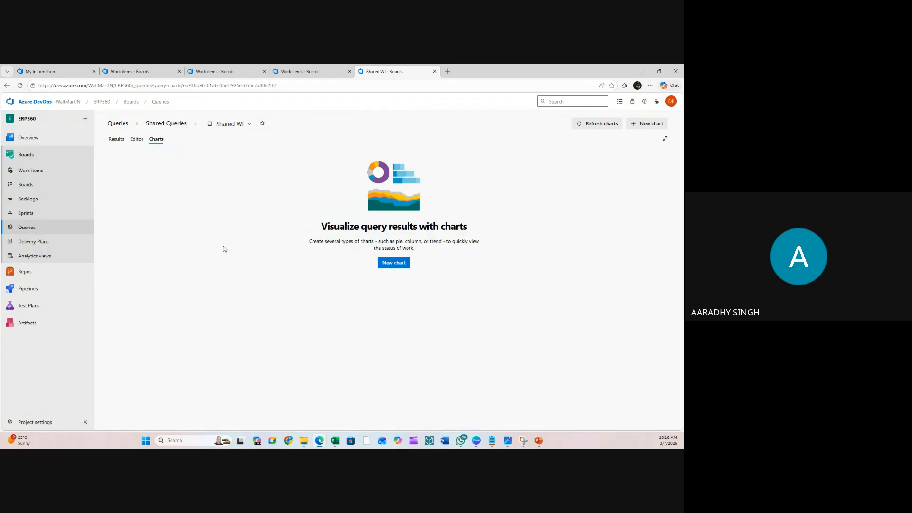
pyautogui.click(394, 263)
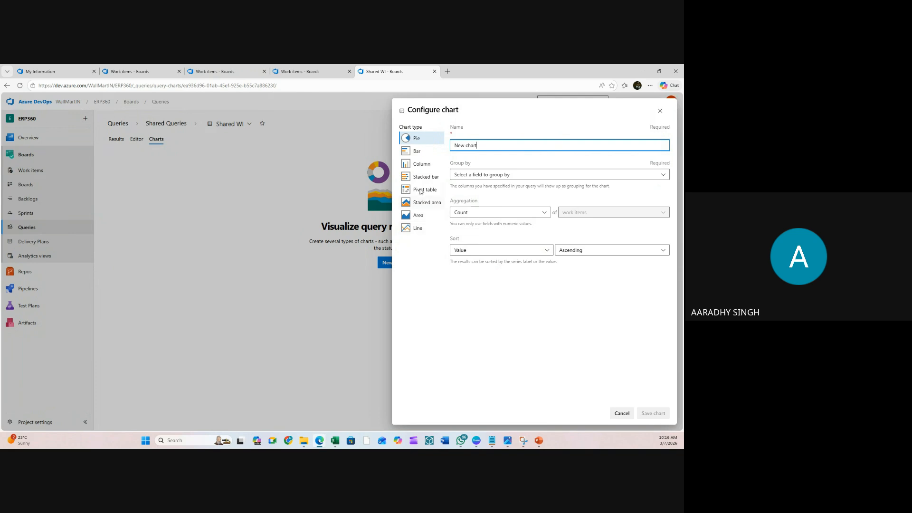
pyautogui.click(421, 152)
pyautogui.click(422, 164)
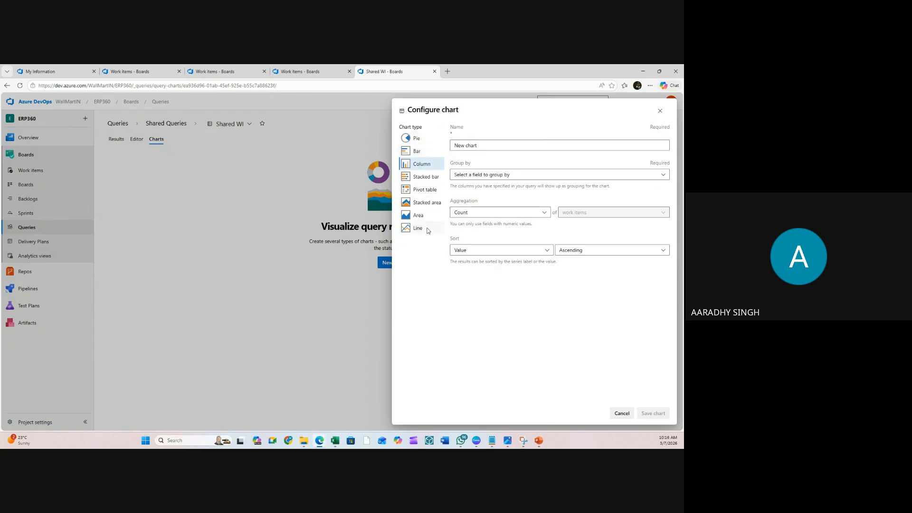
pyautogui.click(409, 152)
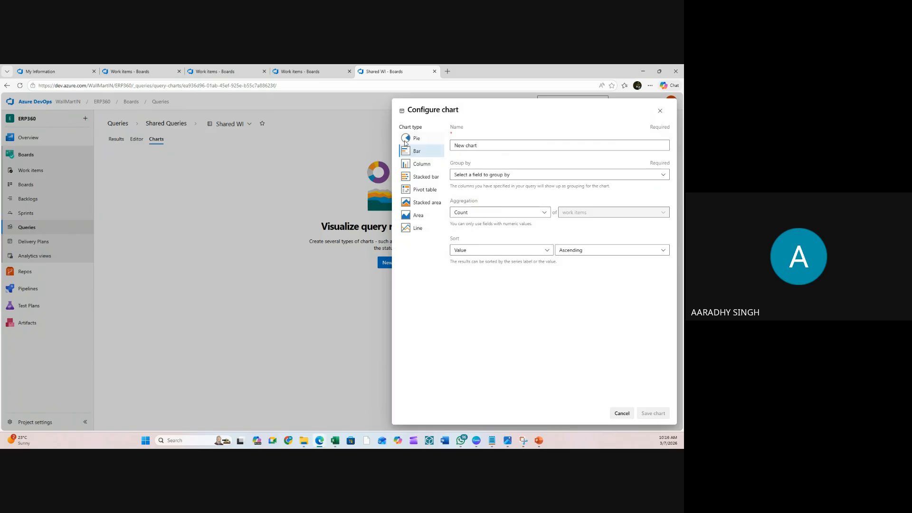
pyautogui.click(406, 141)
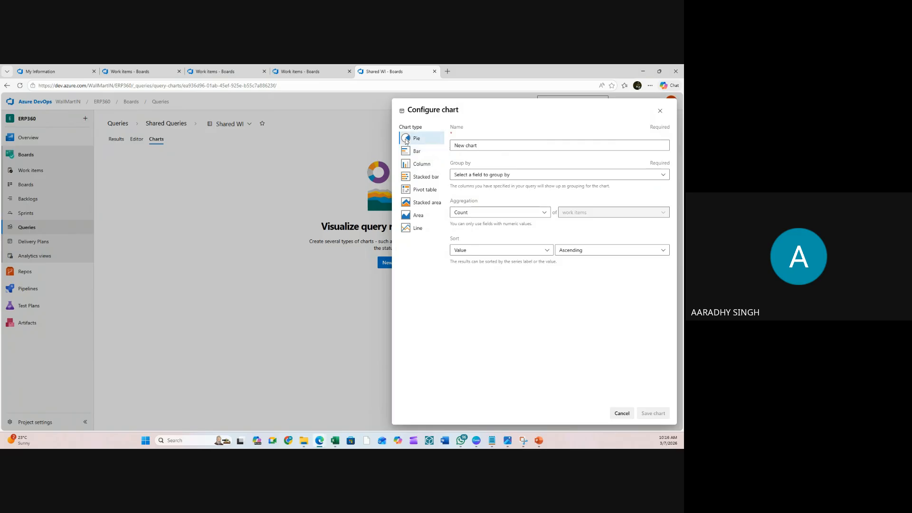
pyautogui.click(534, 175)
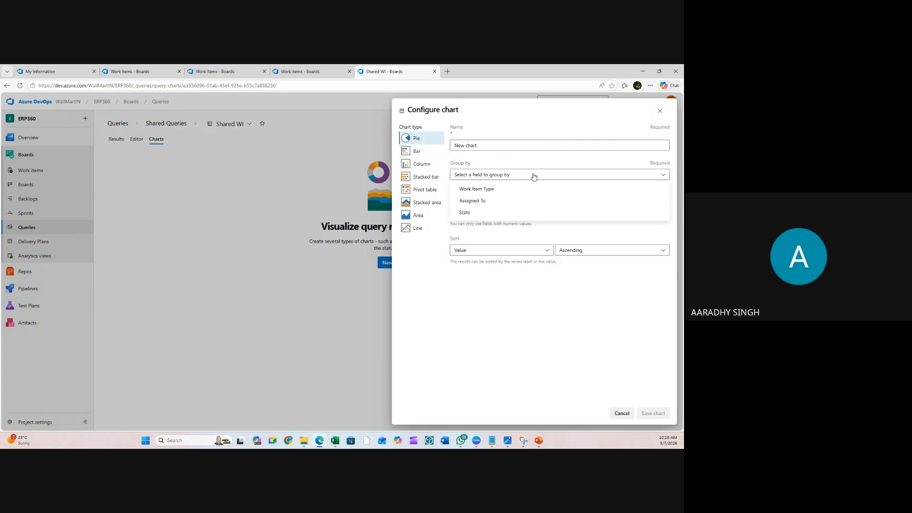
pyautogui.click(481, 213)
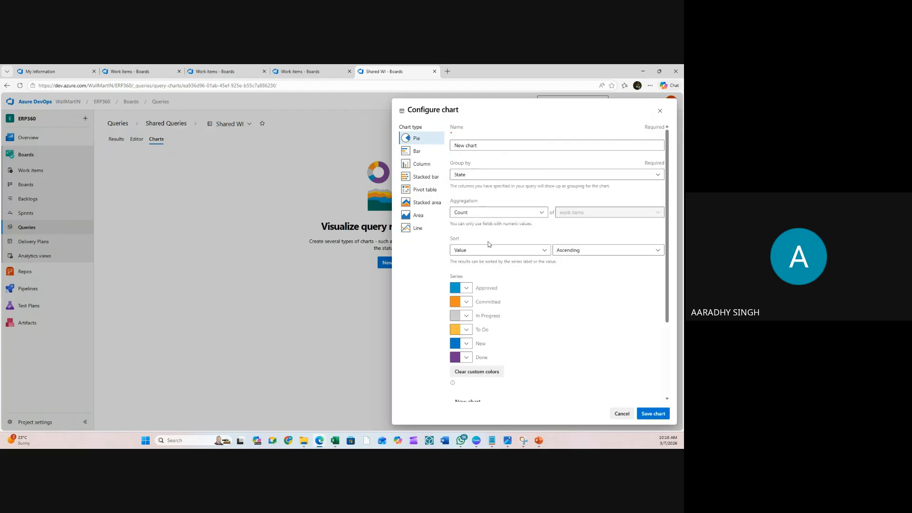
pyautogui.click(495, 176)
pyautogui.click(489, 187)
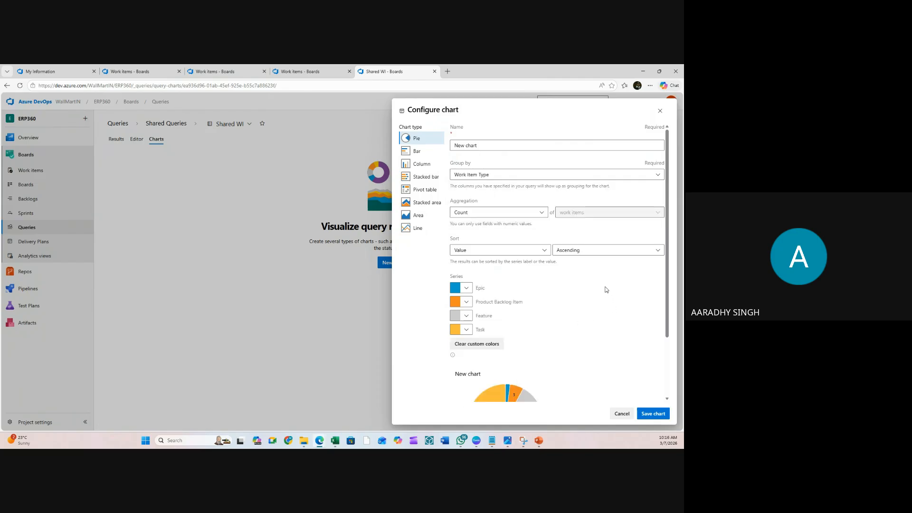
# - Colour the Task slice dark red, Feature dark green and Product Backlog Item light blue
pyautogui.click(466, 331)
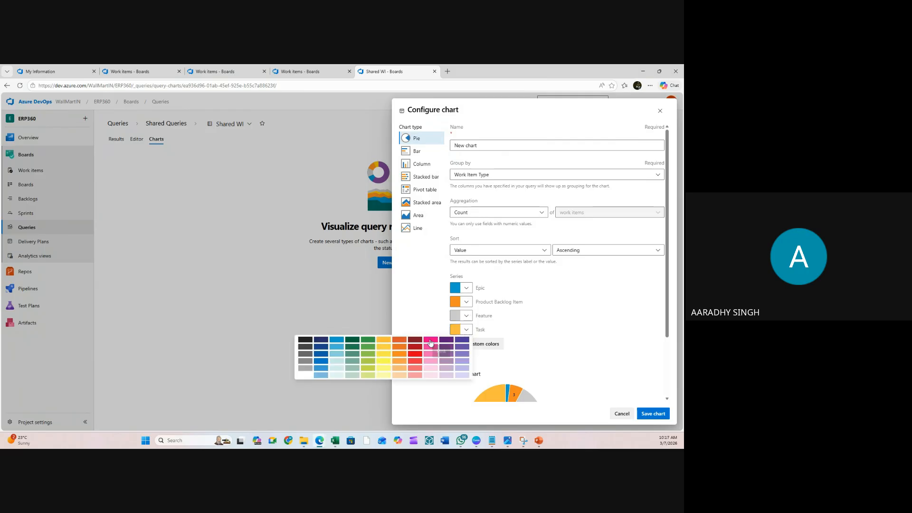
pyautogui.click(411, 340)
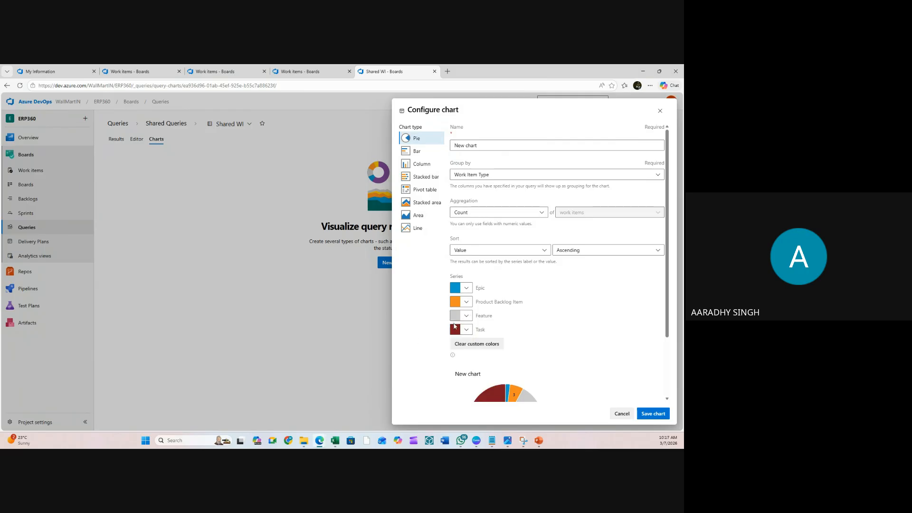
pyautogui.click(467, 315)
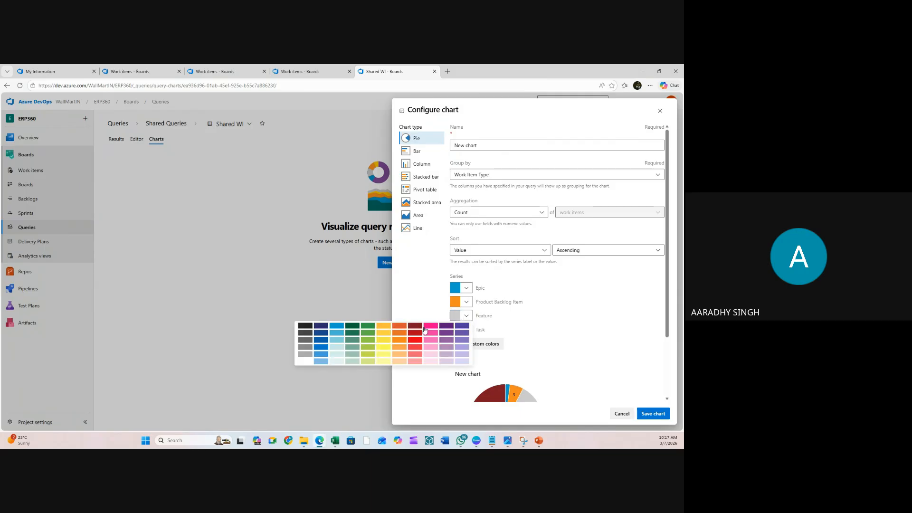
pyautogui.click(353, 326)
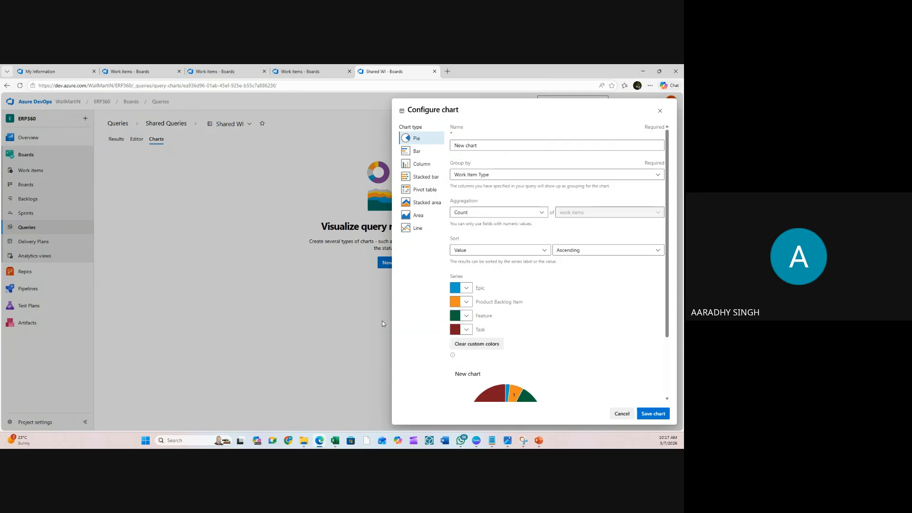
pyautogui.click(468, 302)
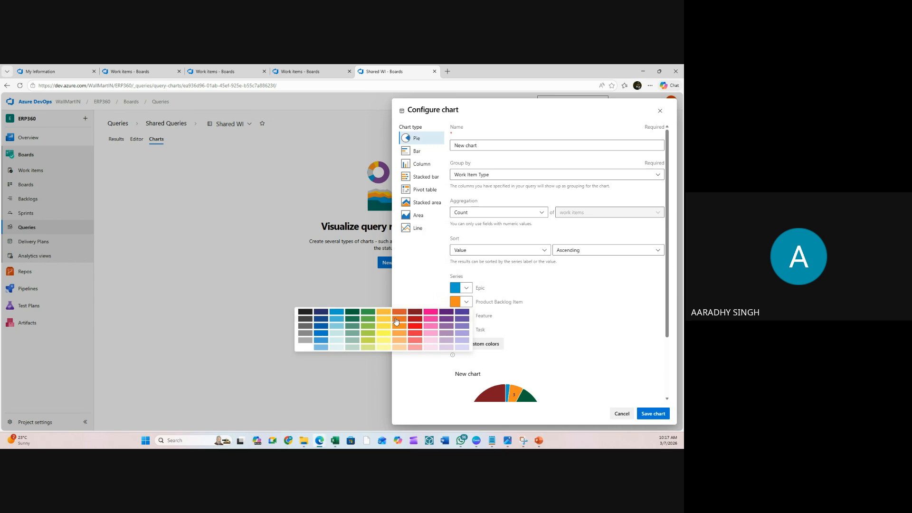
pyautogui.click(341, 321)
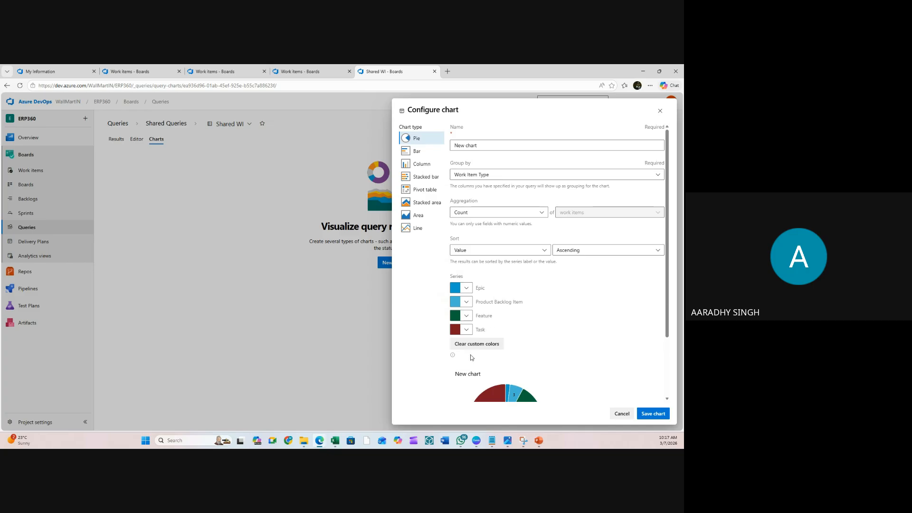
pyautogui.moveTo(491, 145); pyautogui.dragTo(449, 147)
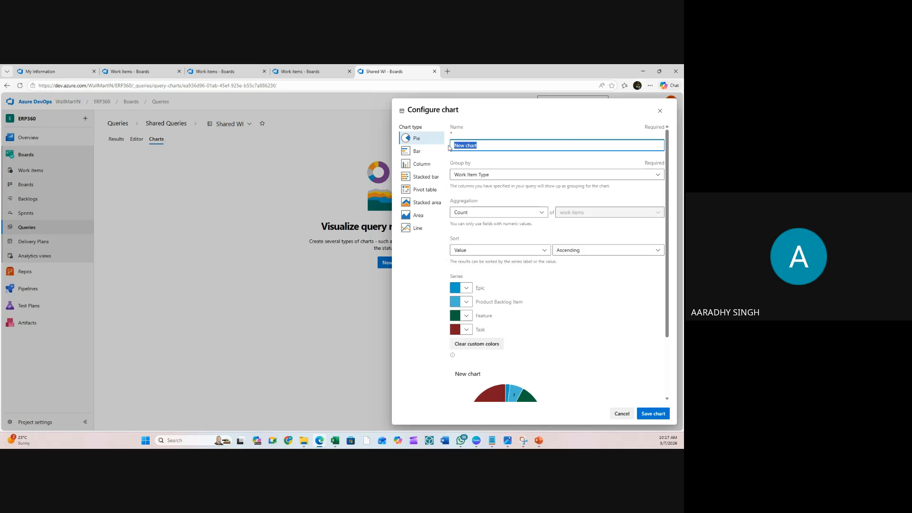
# - Name the pie chart 'Count - WI Types' and save it
pyautogui.write('W')
pyautogui.press('BackSpace')
pyautogui.press('BackSpace')
pyautogui.write('Conunt')
pyautogui.press('BackSpace')
pyautogui.press('BackSpace')
pyautogui.press('BackSpace')
pyautogui.press('BackSpace')
pyautogui.press('BackSpace')
pyautogui.write('WI Types')
pyautogui.press('Home')
pyautogui.write('Count of')
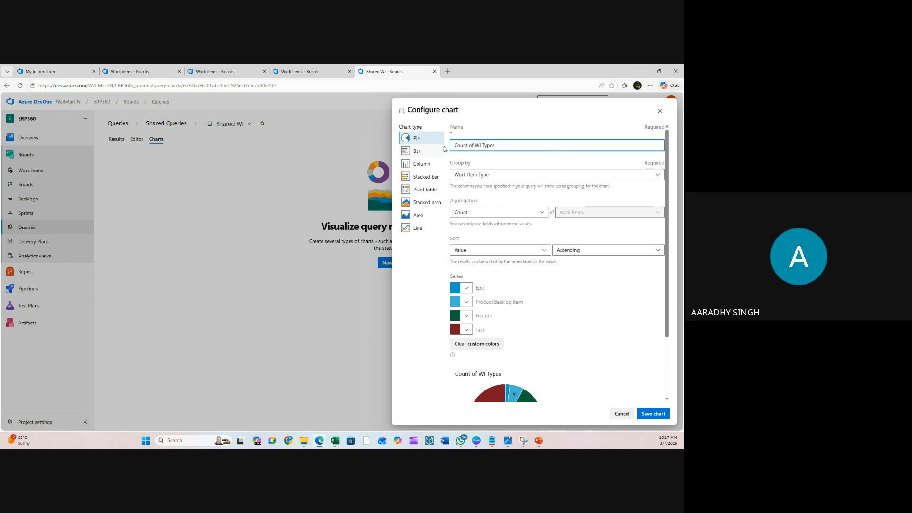
pyautogui.press('BackSpace')
pyautogui.press('BackSpace')
pyautogui.press('BackSpace')
pyautogui.write('-')
pyautogui.click(658, 413)
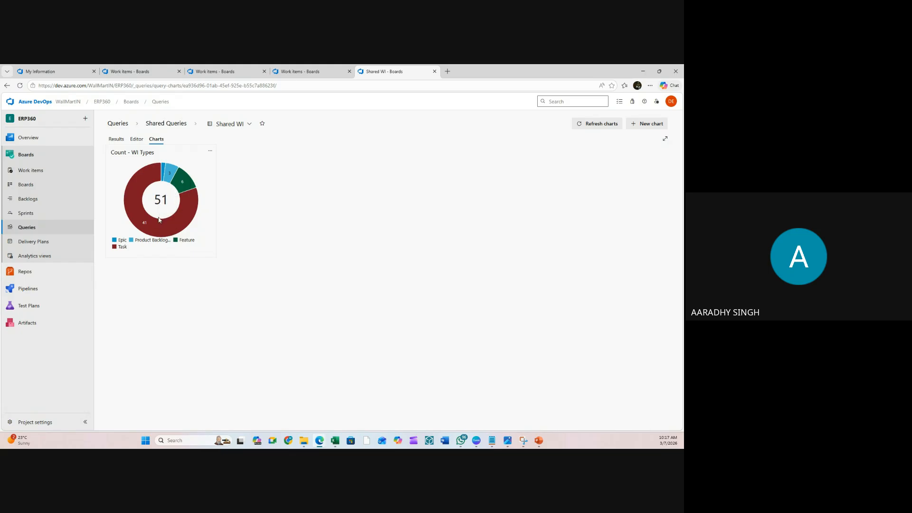
# - Review the donut chart and the query's Editor and Results views, then begin a new chart
pyautogui.moveTo(152, 228)
pyautogui.moveTo(180, 184)
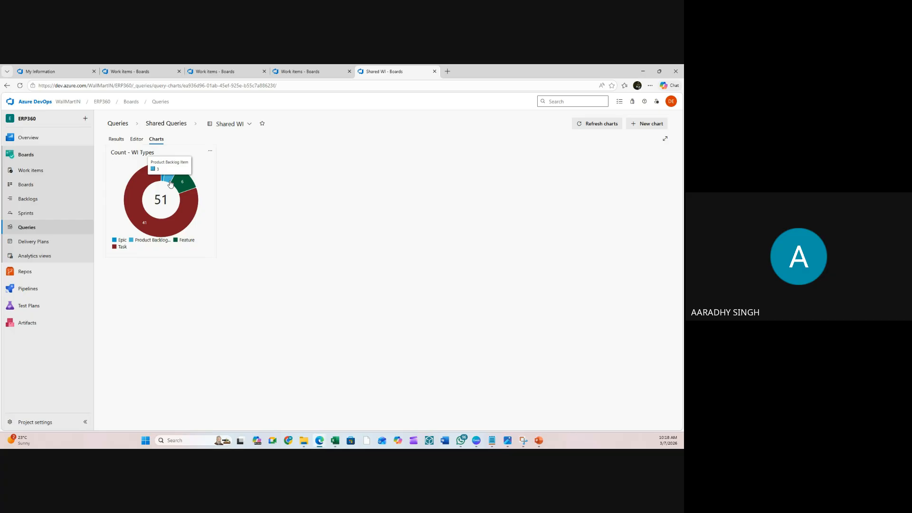
pyautogui.click(140, 141)
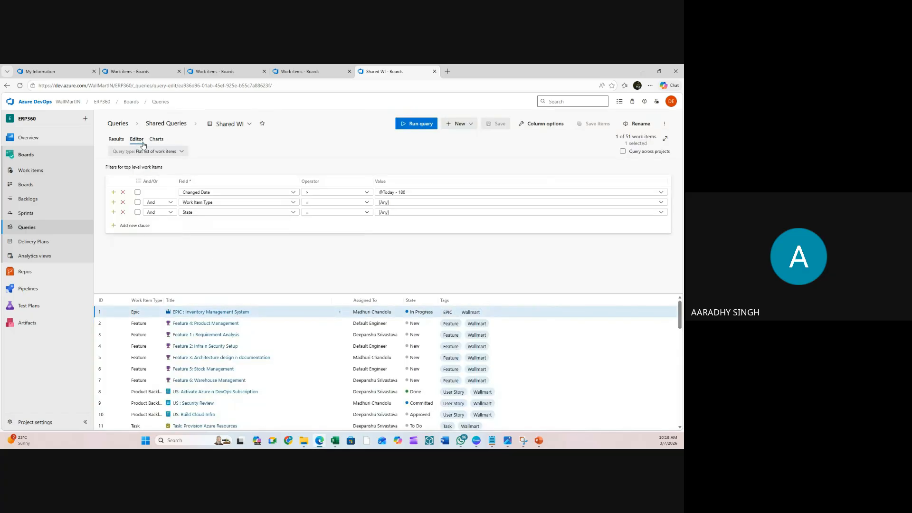
pyautogui.click(120, 140)
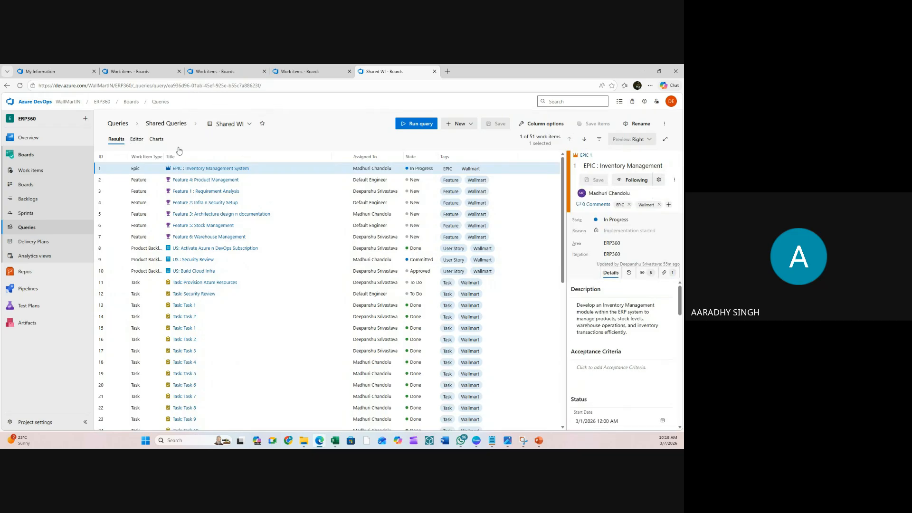
pyautogui.click(136, 139)
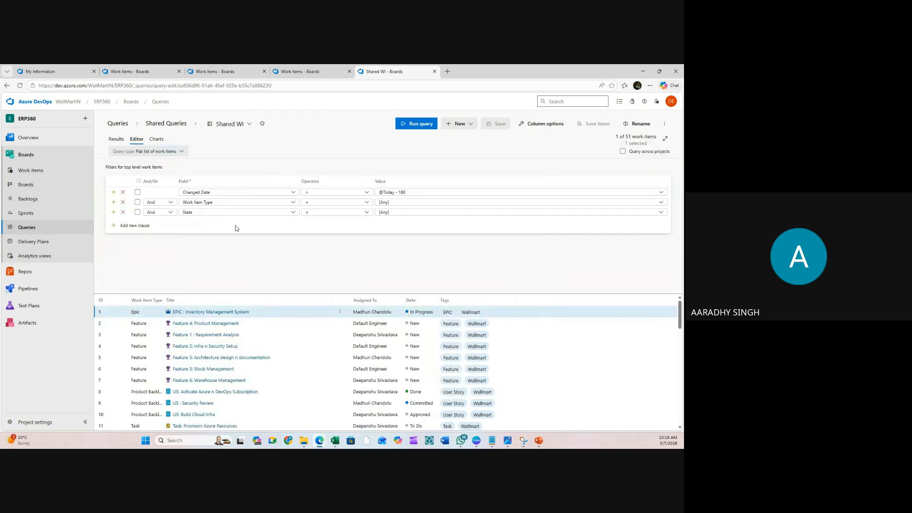
pyautogui.click(157, 140)
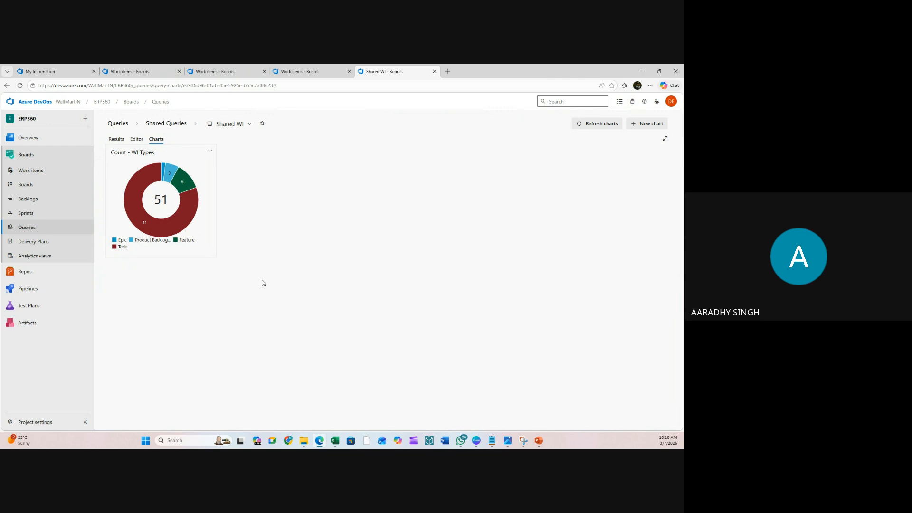
pyautogui.click(649, 124)
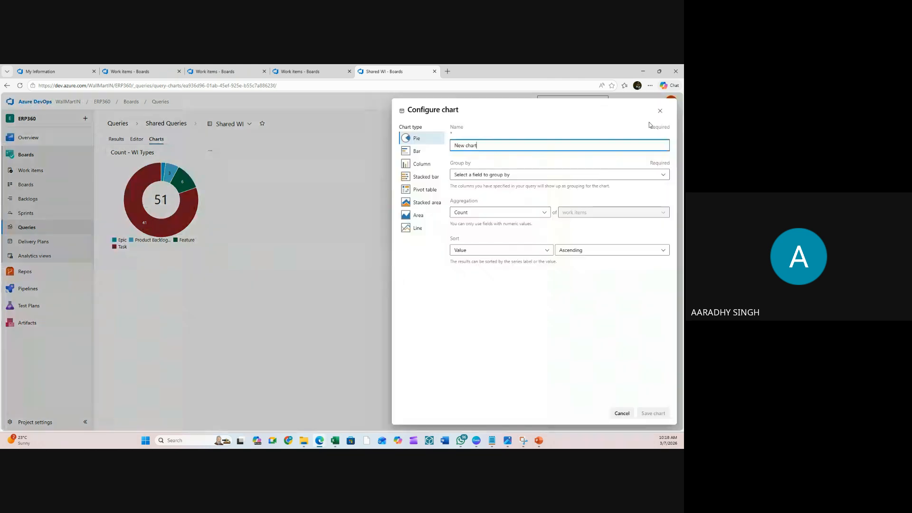
# - Make the new chart a column chart grouped by Assigned To, named 'WI Assigned To'
pyautogui.click(417, 151)
pyautogui.click(420, 166)
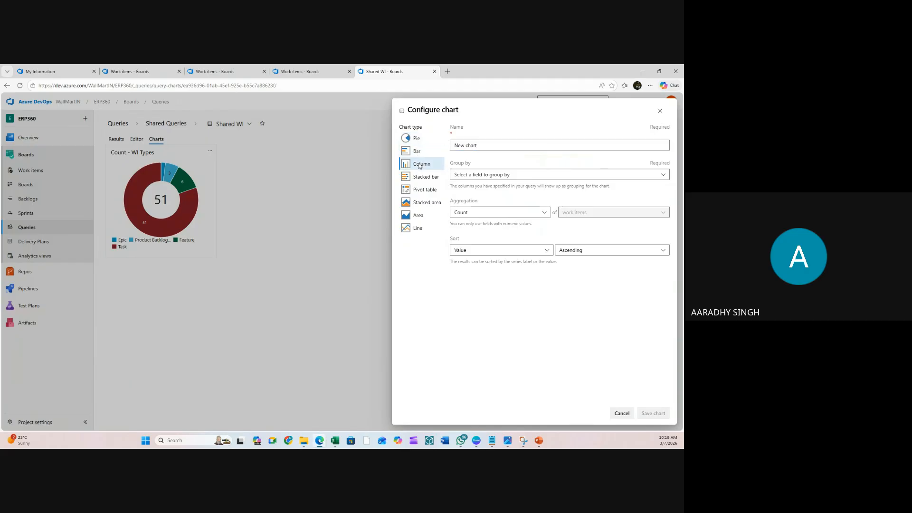
pyautogui.click(512, 175)
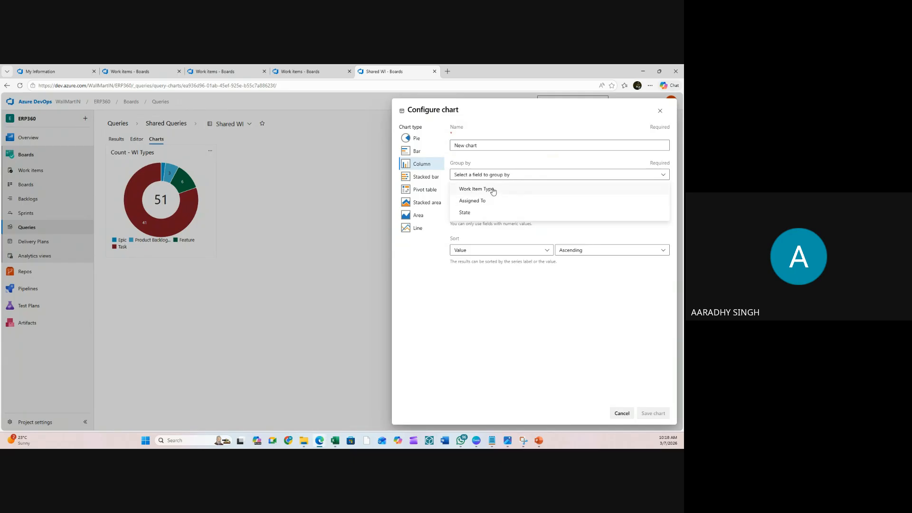
pyautogui.click(493, 190)
pyautogui.click(503, 176)
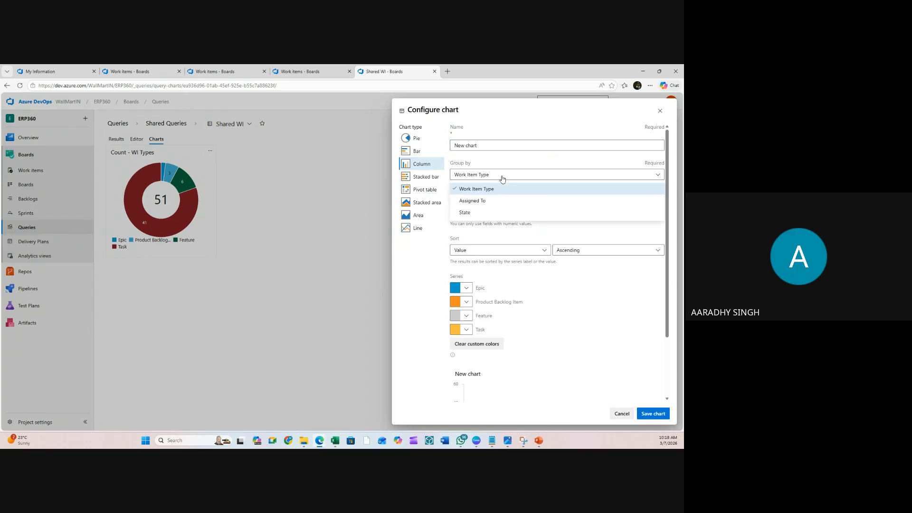
pyautogui.click(479, 200)
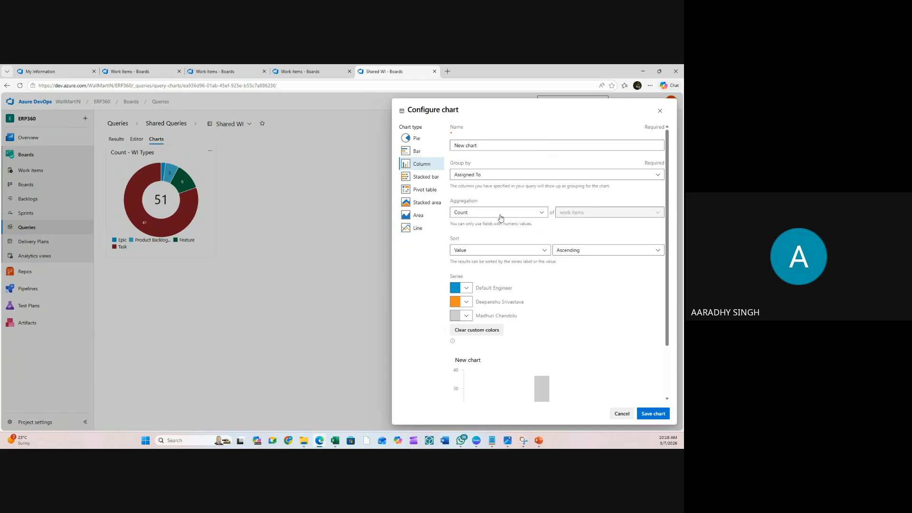
pyautogui.click(492, 146)
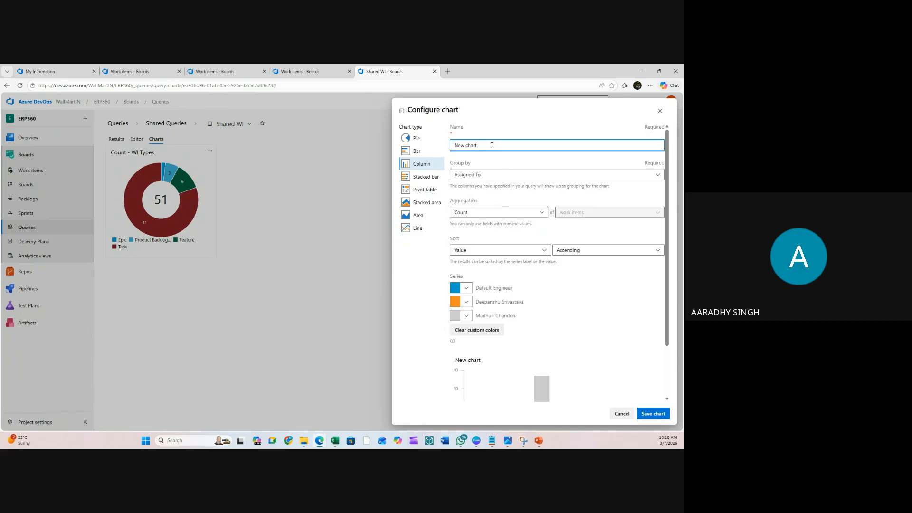
pyautogui.tripleClick(491, 146)
pyautogui.press('BackSpace')
pyautogui.write('gned To')
# - Recolour the series dark green, pink and dark green, then save the chart
pyautogui.click(467, 289)
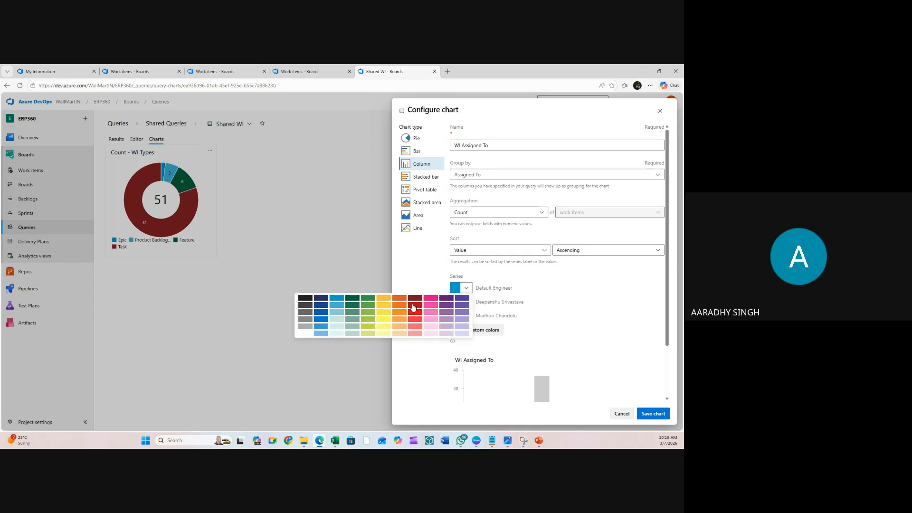
pyautogui.click(415, 306)
pyautogui.click(467, 302)
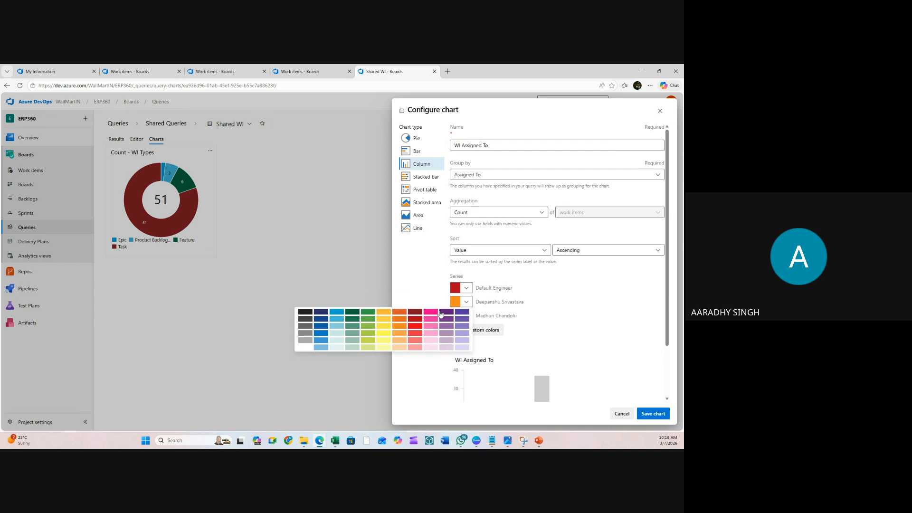
pyautogui.click(440, 314)
pyautogui.click(467, 315)
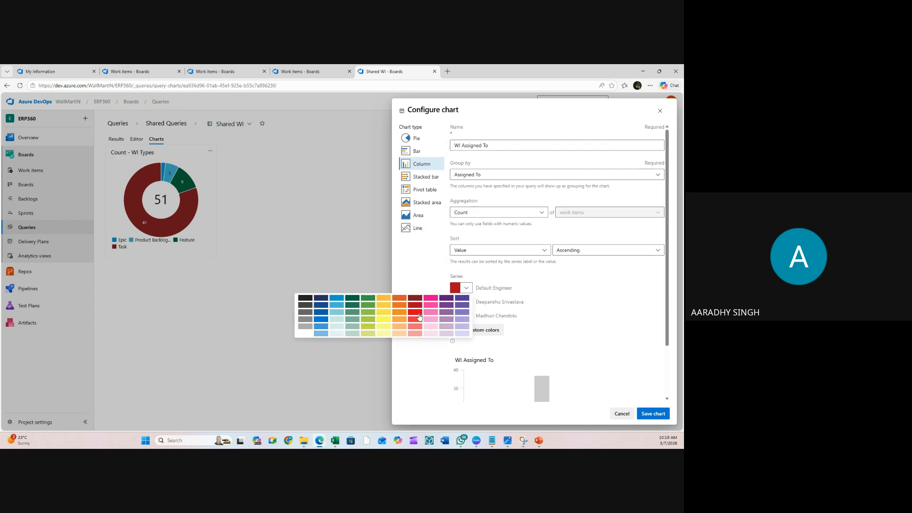
pyautogui.click(352, 301)
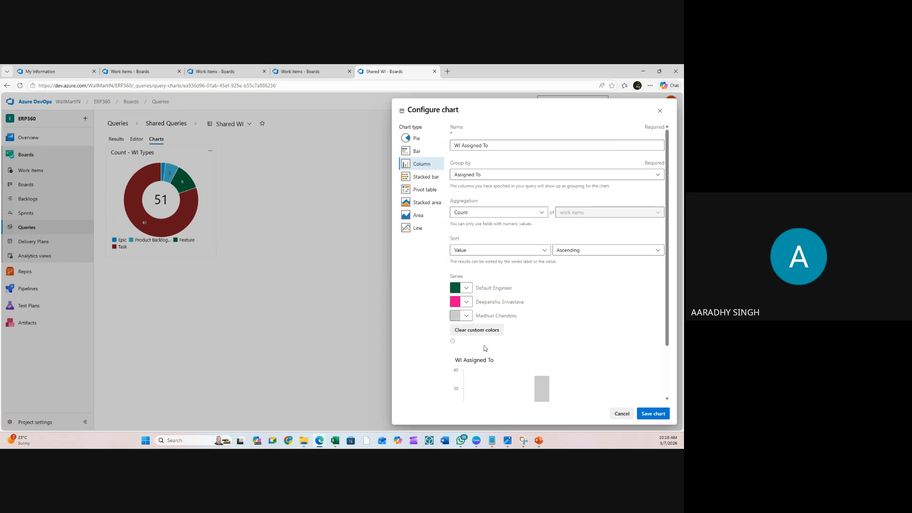
pyautogui.click(467, 316)
pyautogui.click(355, 328)
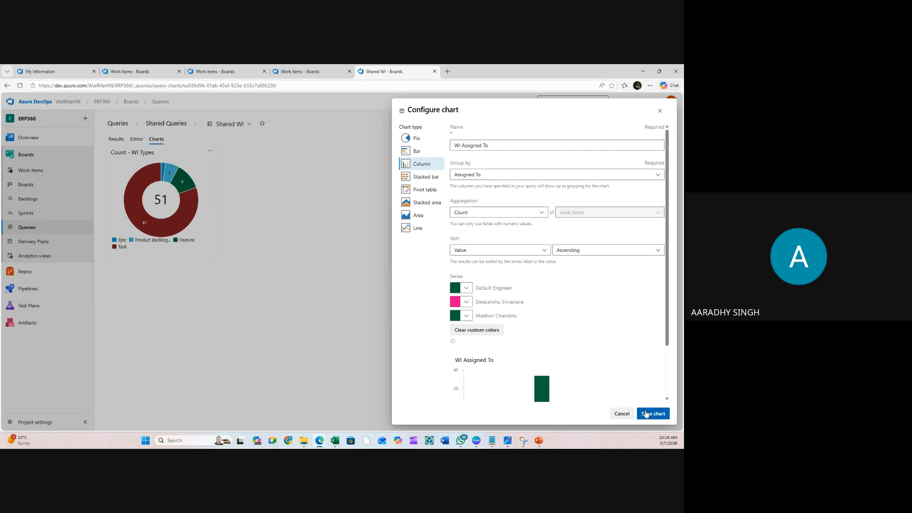
pyautogui.click(646, 414)
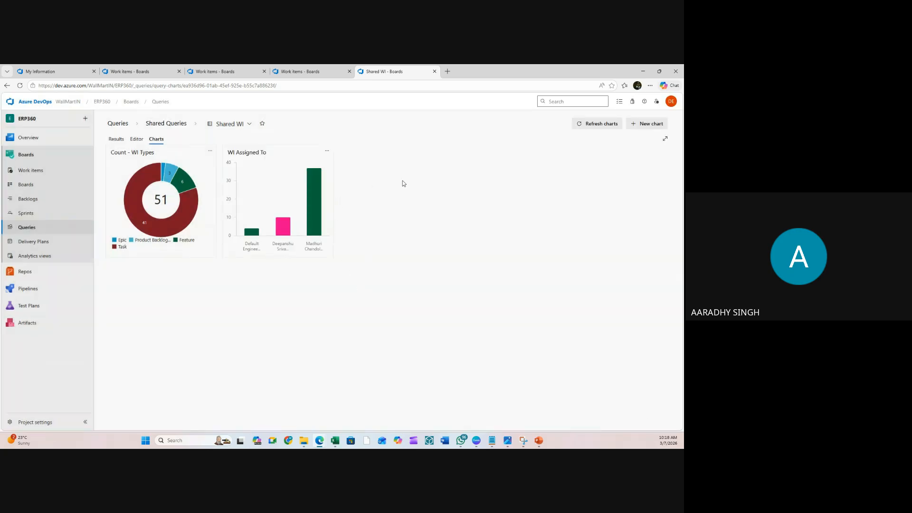
# - Create a stacked bar chart with Work Item Type on the Y-axis, grouped by Assigned To
pyautogui.moveTo(314, 200)
pyautogui.moveTo(287, 231)
pyautogui.moveTo(247, 236)
pyautogui.click(642, 124)
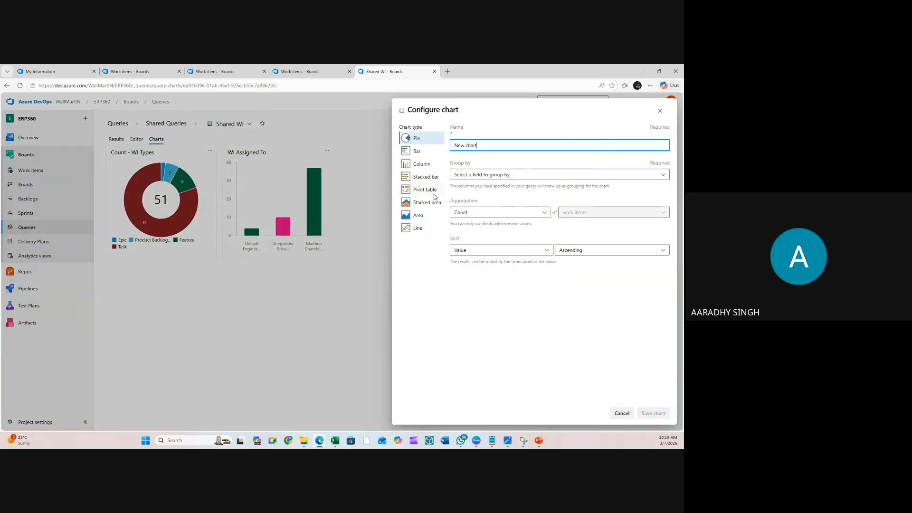
pyautogui.click(428, 179)
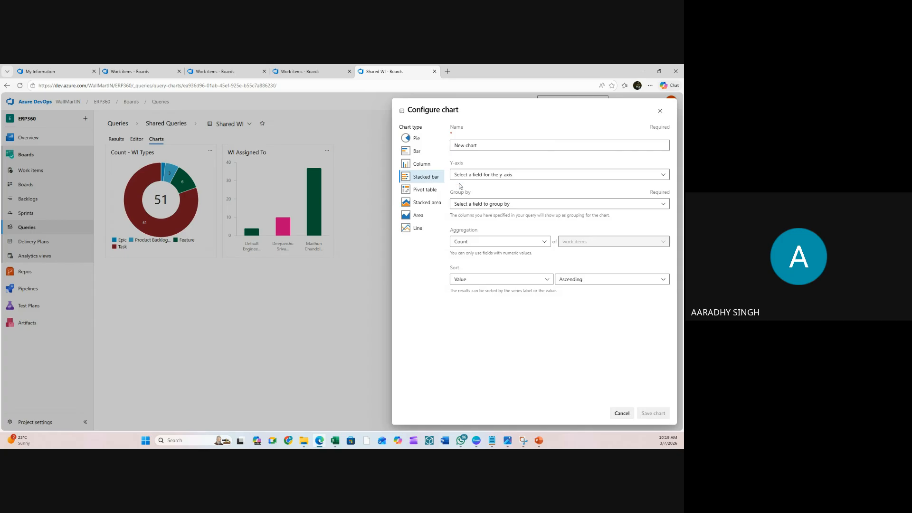
pyautogui.click(513, 177)
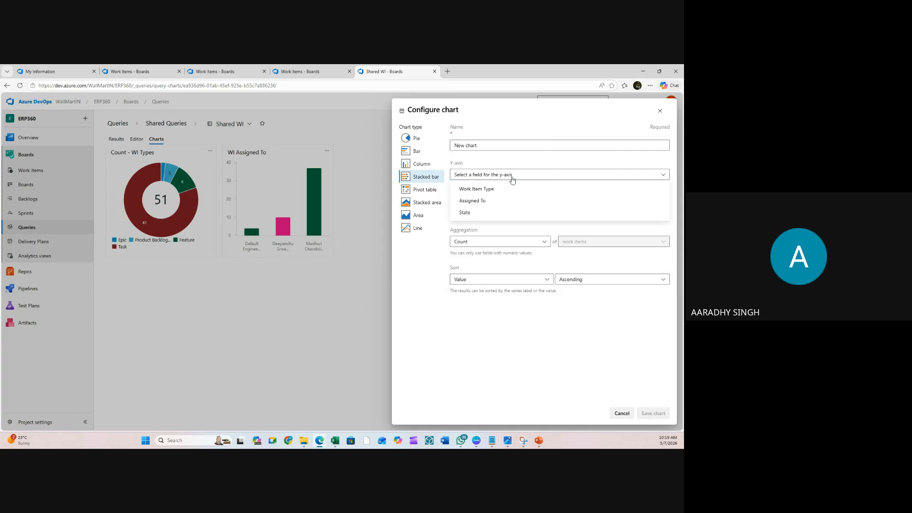
pyautogui.click(491, 190)
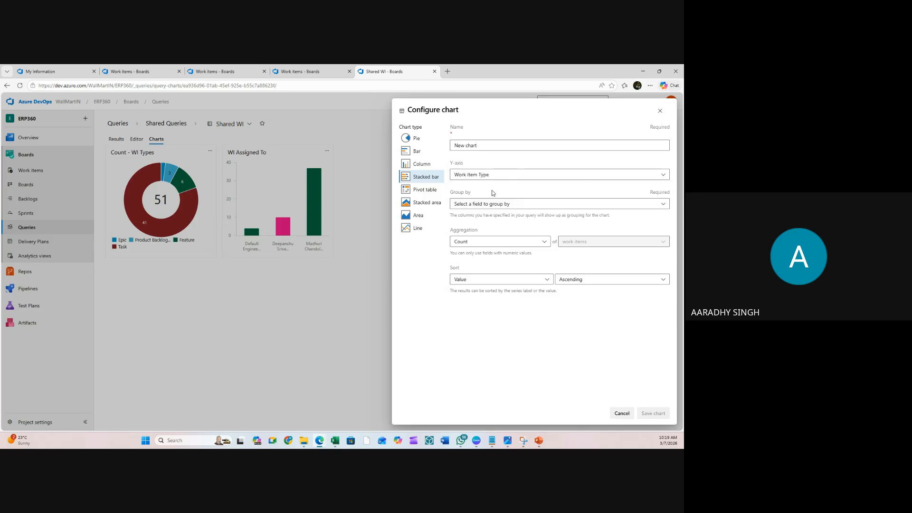
pyautogui.click(496, 203)
pyautogui.click(486, 230)
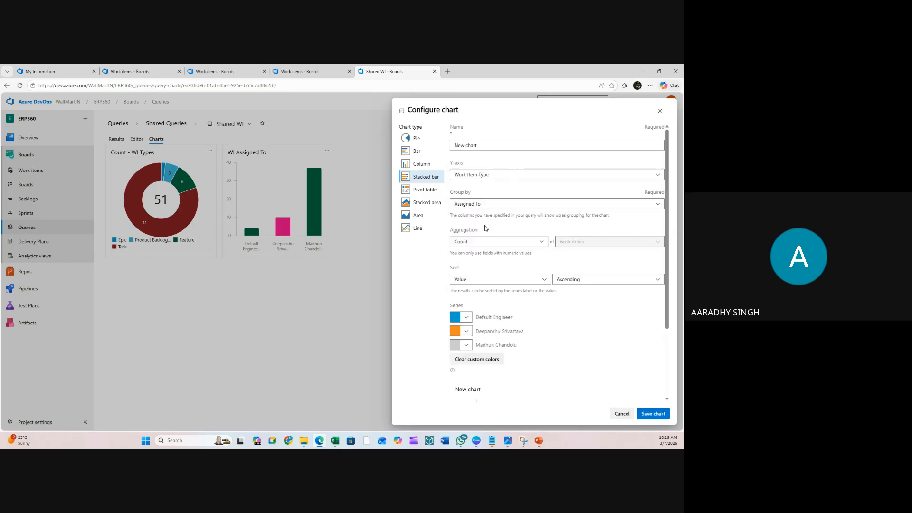
pyautogui.scroll(-2, 495, 317)
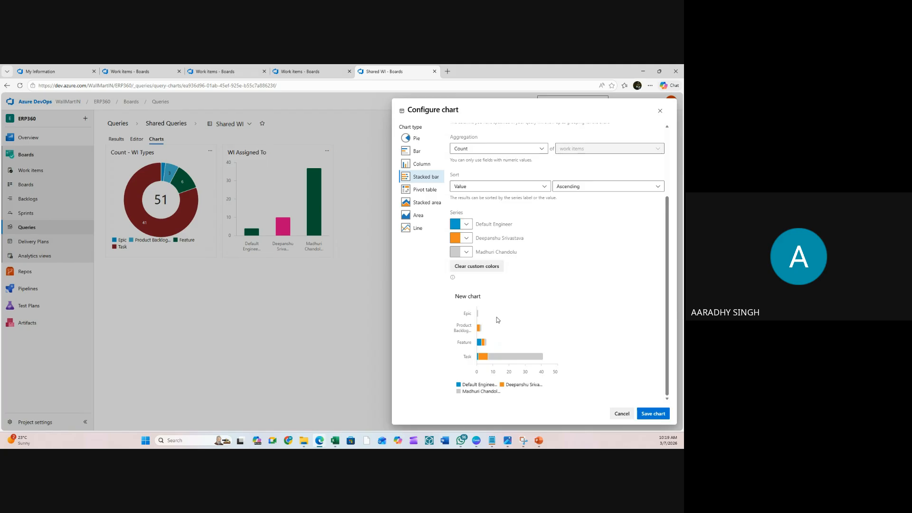
pyautogui.scroll(2, 561, 291)
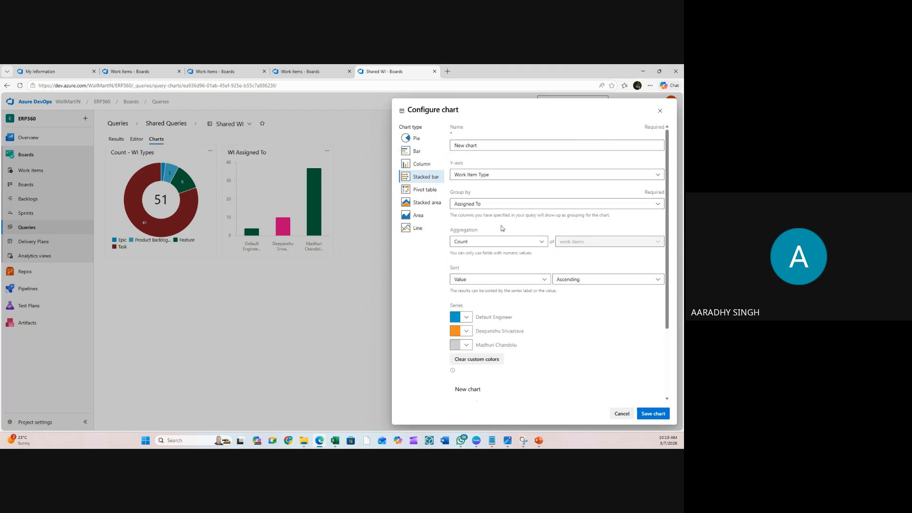
# - Name it 'Work Items Assigned To', colour the third series purple and second red, and save
pyautogui.moveTo(499, 145); pyautogui.dragTo(451, 155)
pyautogui.write('W')
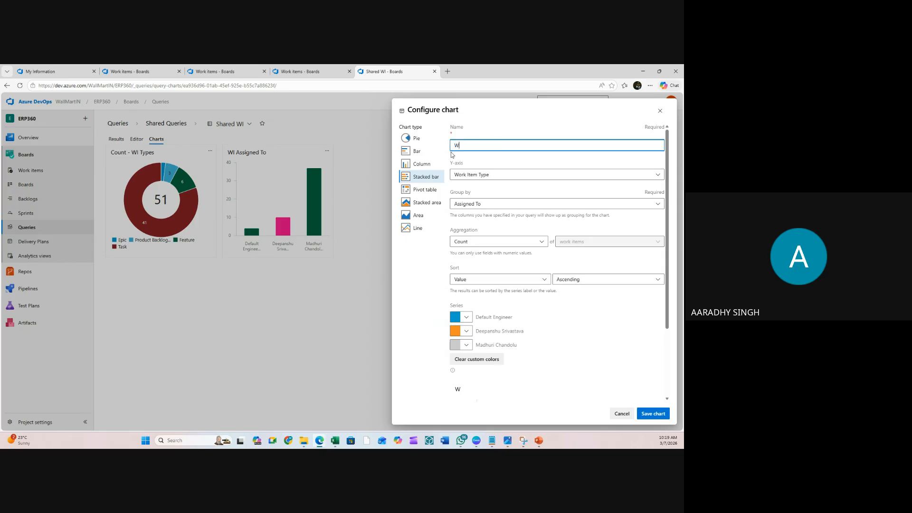
pyautogui.write('ork Items Assigned To')
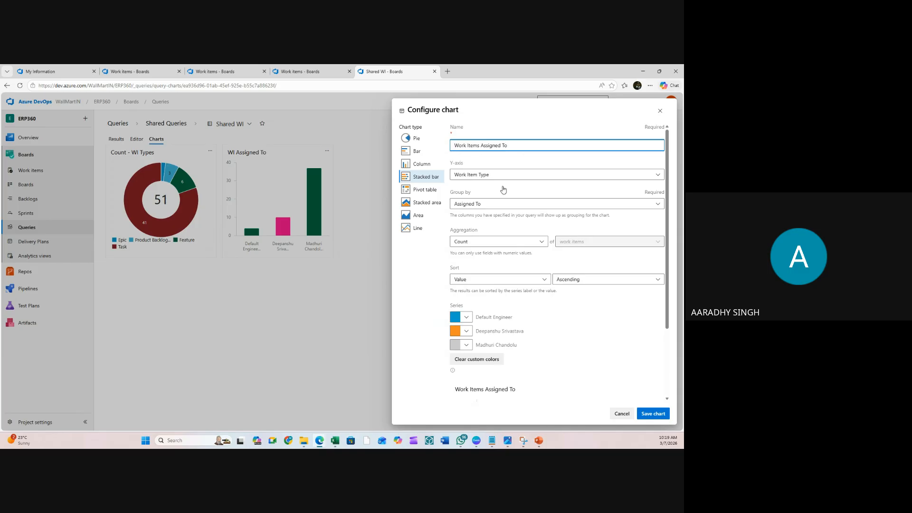
pyautogui.click(468, 346)
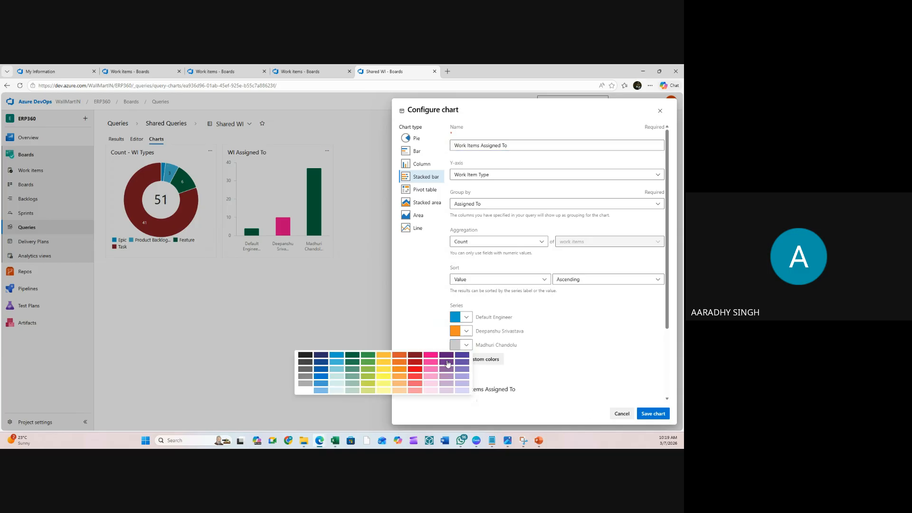
pyautogui.click(446, 362)
pyautogui.click(466, 331)
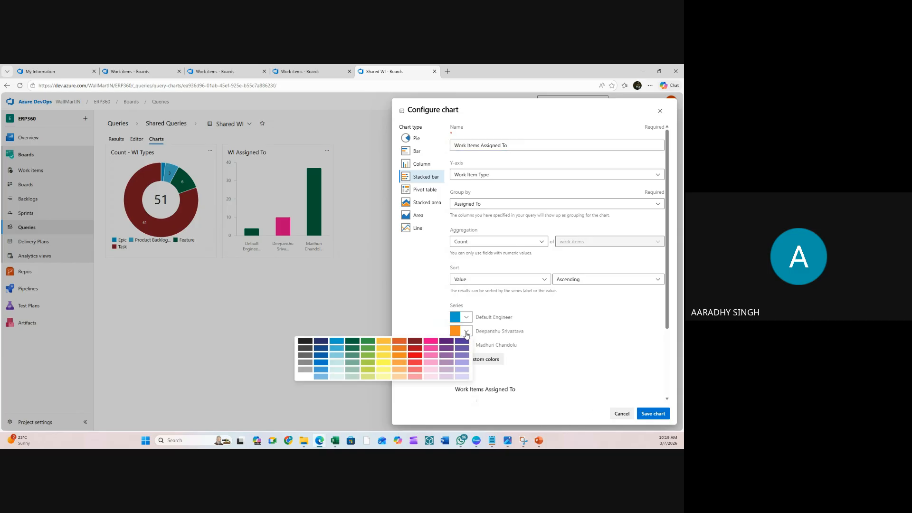
pyautogui.click(415, 355)
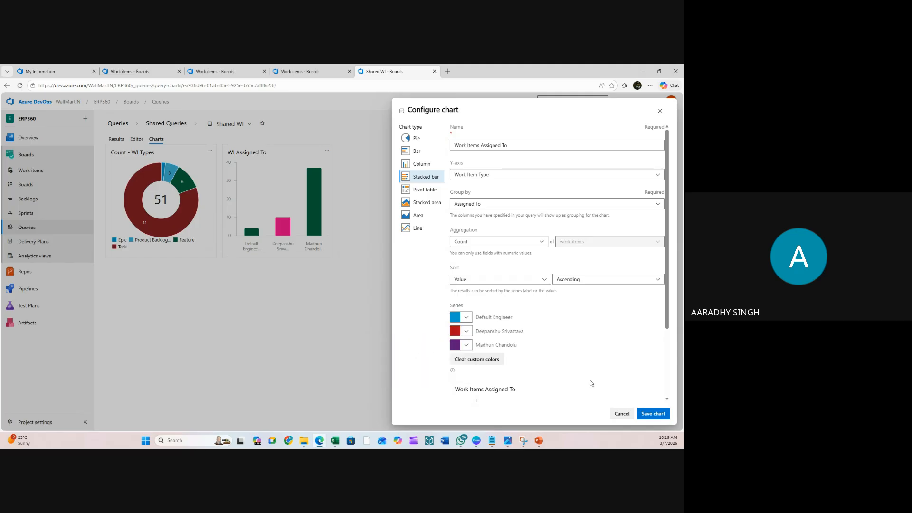
pyautogui.click(641, 413)
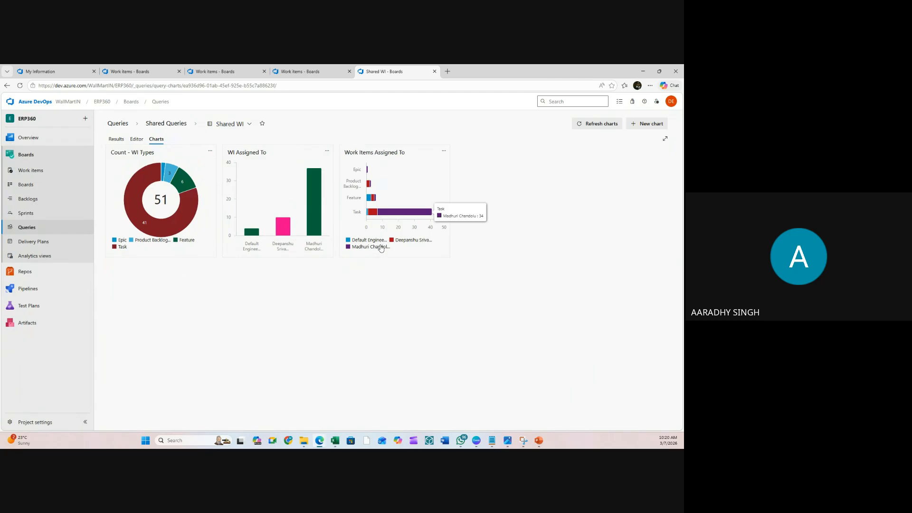
pyautogui.moveTo(366, 178)
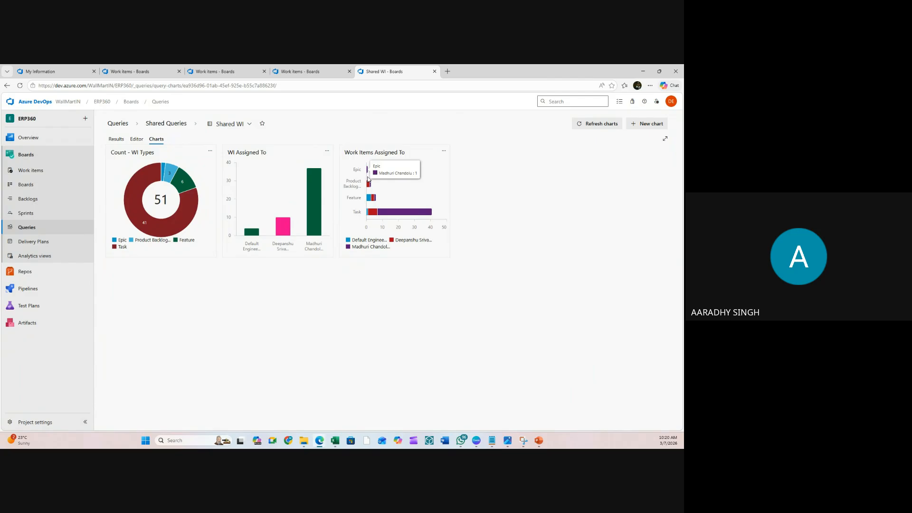
pyautogui.moveTo(391, 217)
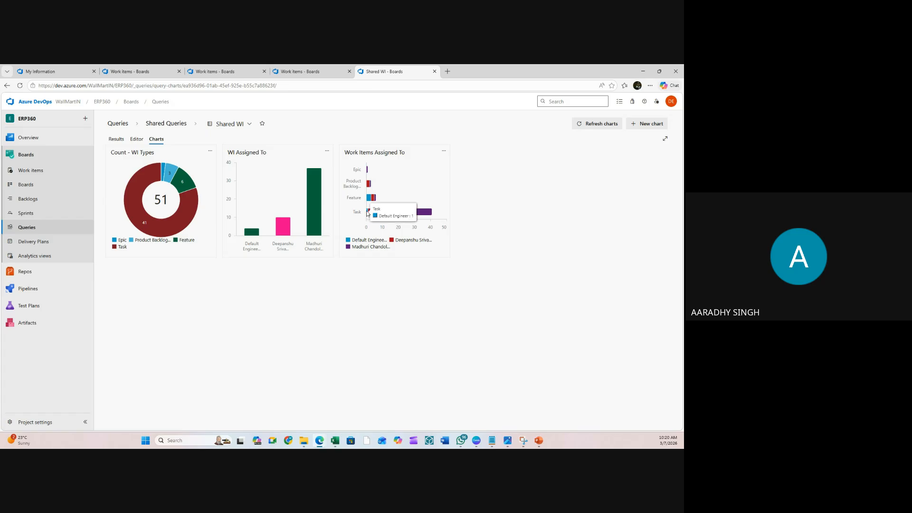
pyautogui.moveTo(388, 198)
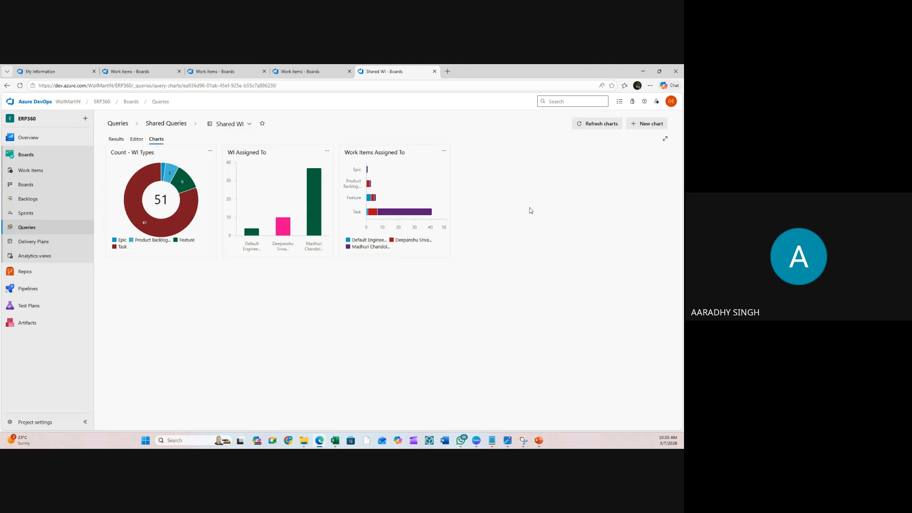
# - Add the Count - WI Types pie chart to the Overview dashboard
pyautogui.click(210, 152)
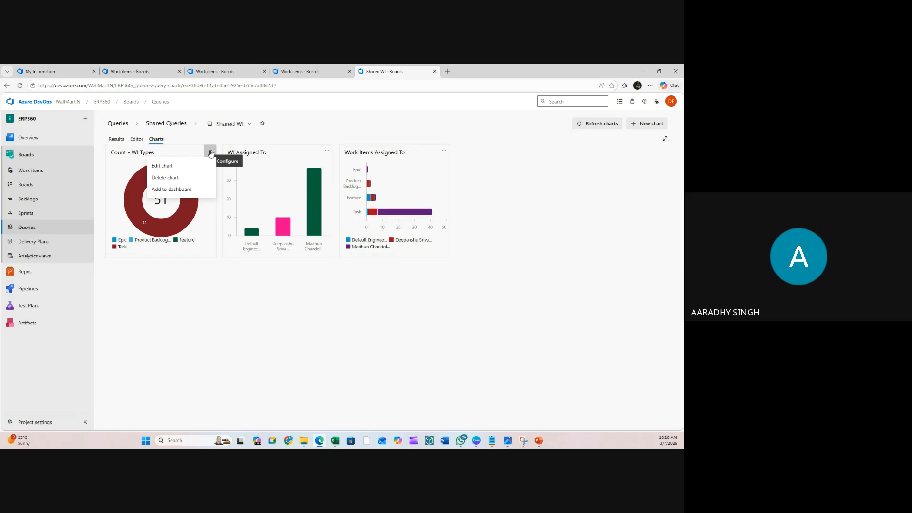
pyautogui.click(174, 190)
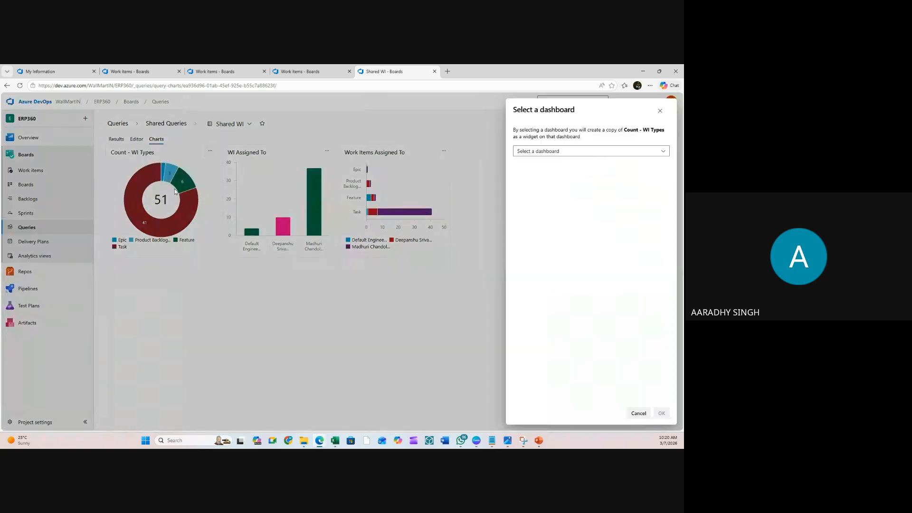
pyautogui.click(557, 152)
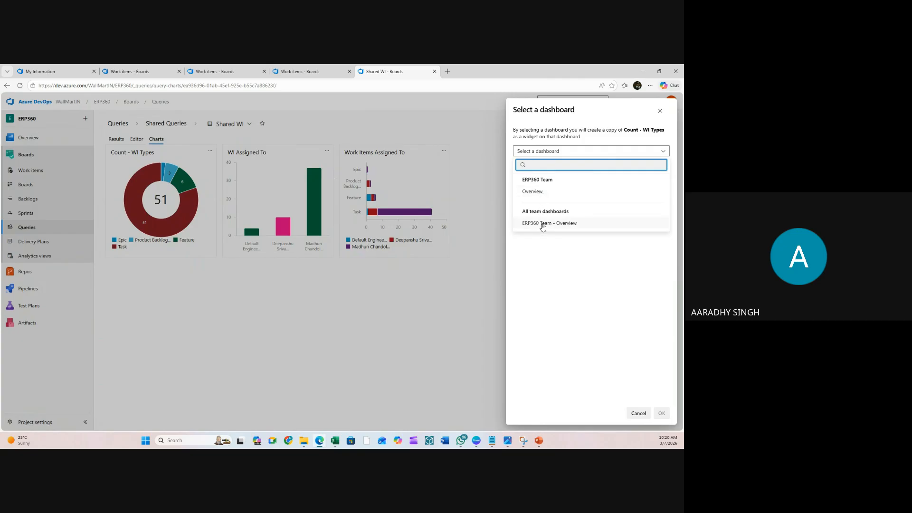
pyautogui.click(532, 192)
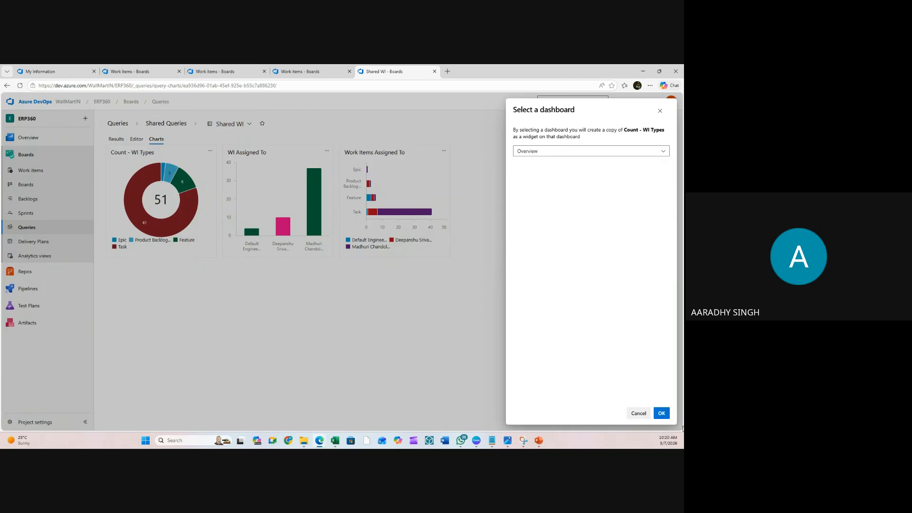
pyautogui.click(662, 413)
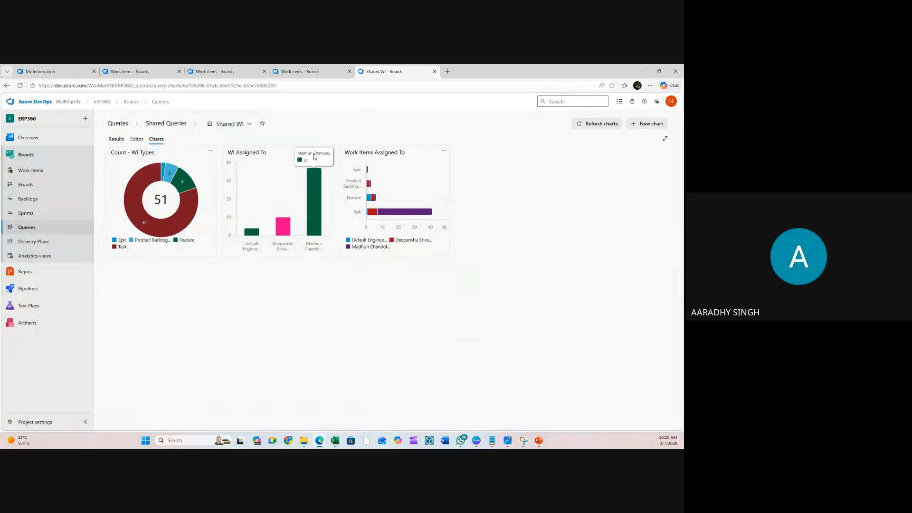
# - Add the Work Items Assigned To chart to the Overview dashboard
pyautogui.click(442, 152)
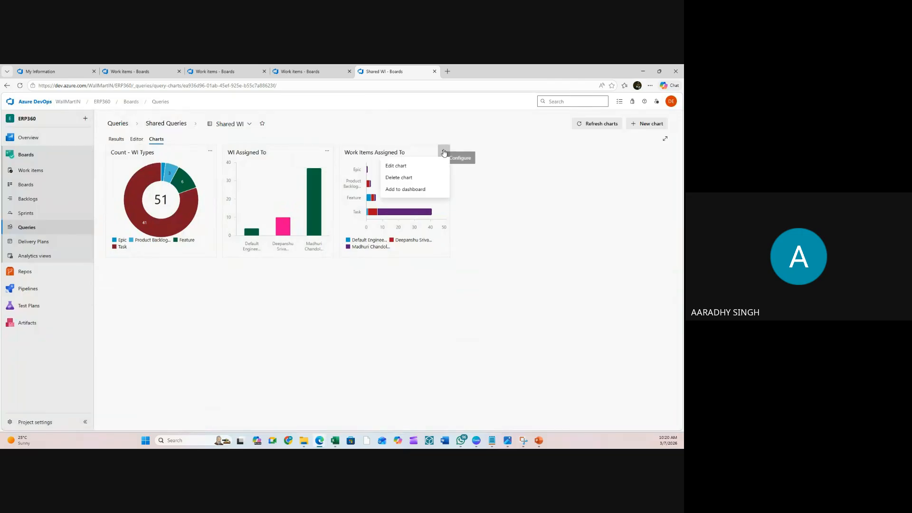
pyautogui.click(401, 190)
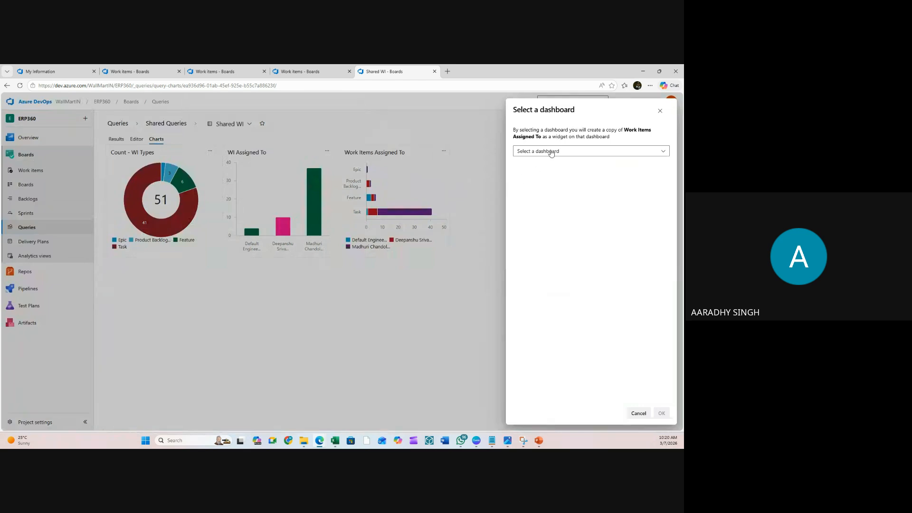
pyautogui.click(551, 152)
pyautogui.click(538, 190)
pyautogui.click(661, 414)
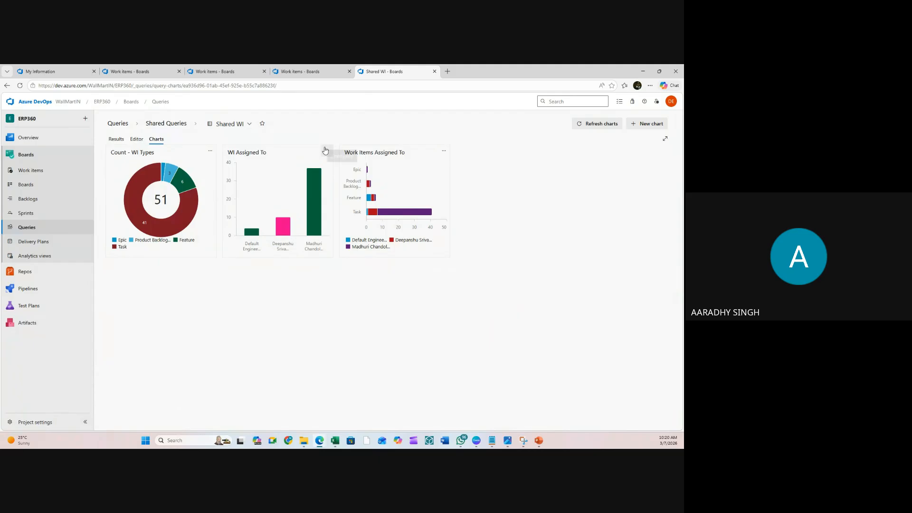
# - Add the WI Assigned To chart to Overview, then open the ERP360 project summary
pyautogui.click(327, 151)
pyautogui.click(292, 189)
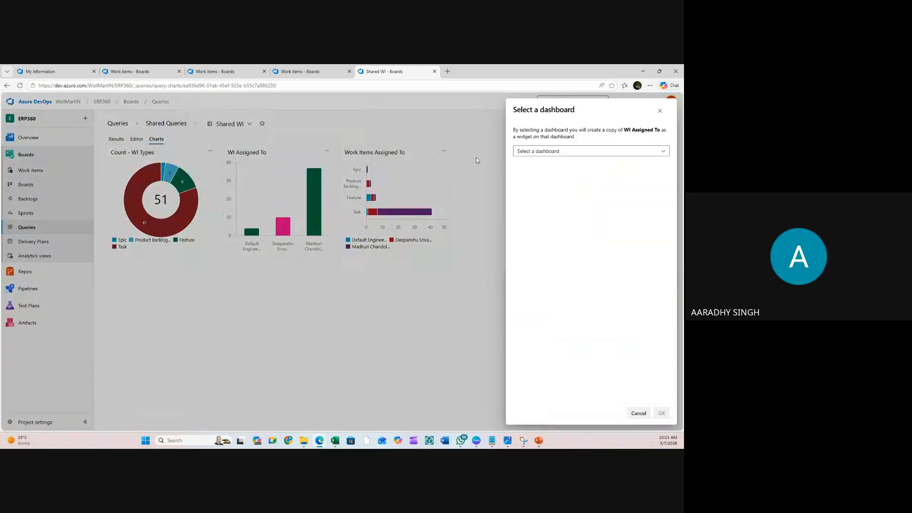
pyautogui.click(528, 151)
pyautogui.click(541, 197)
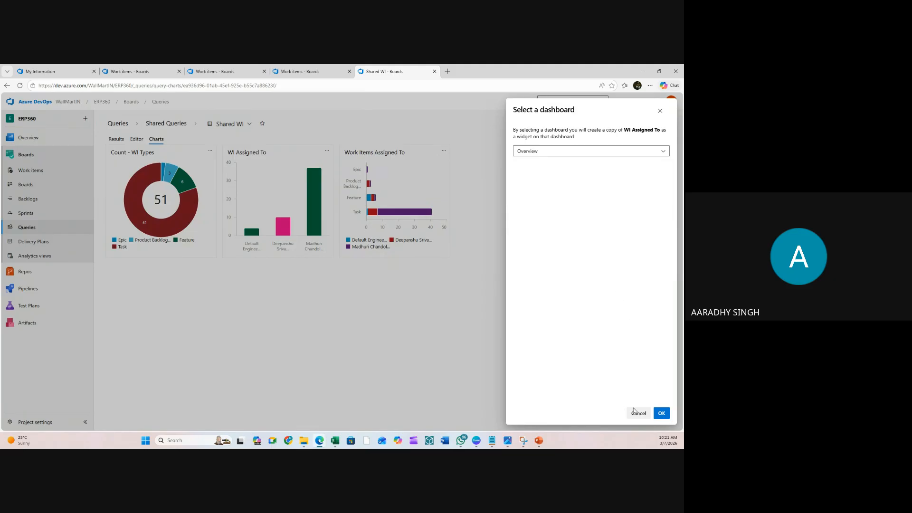
pyautogui.click(662, 413)
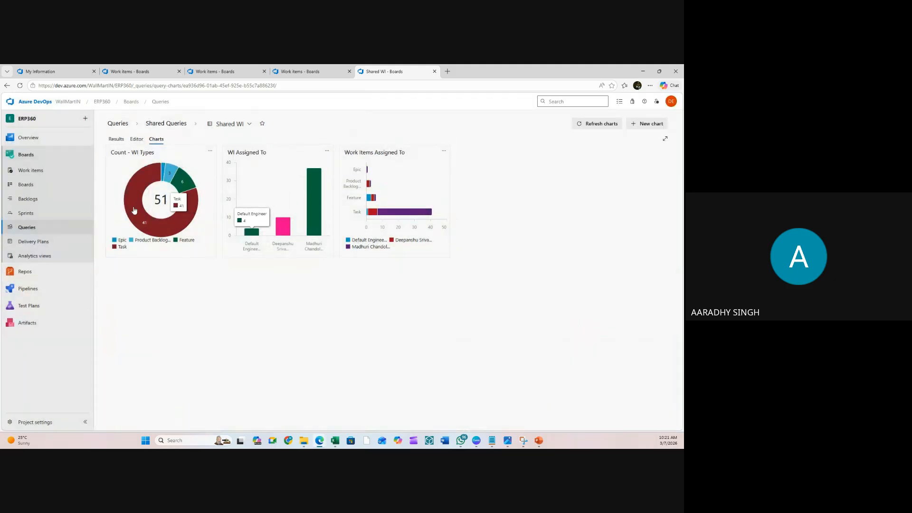
pyautogui.click(24, 142)
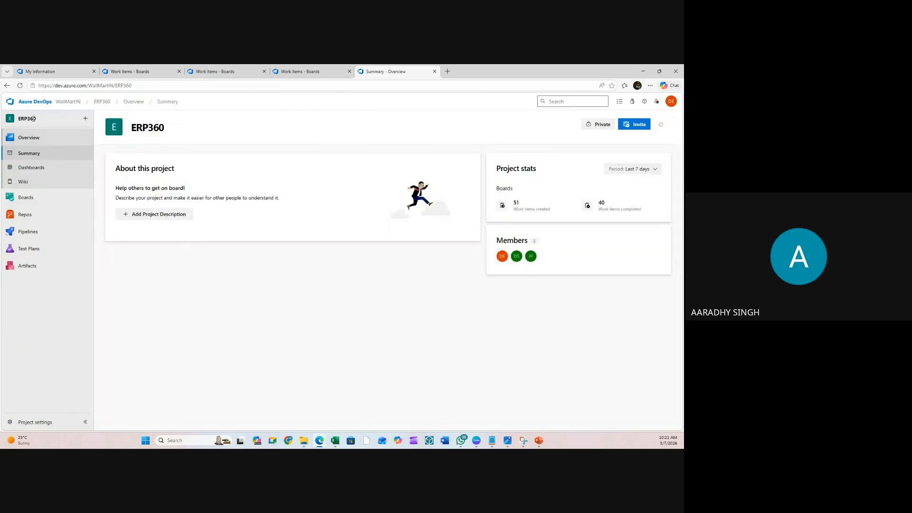
# - Move the WI Assigned To and Work Items Assigned To widgets into the top row beside the donut
pyautogui.click(32, 169)
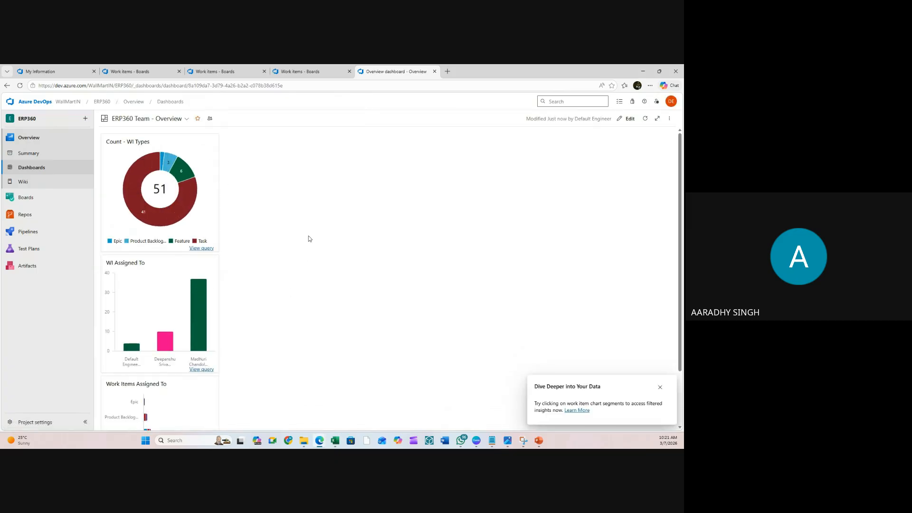
pyautogui.click(621, 124)
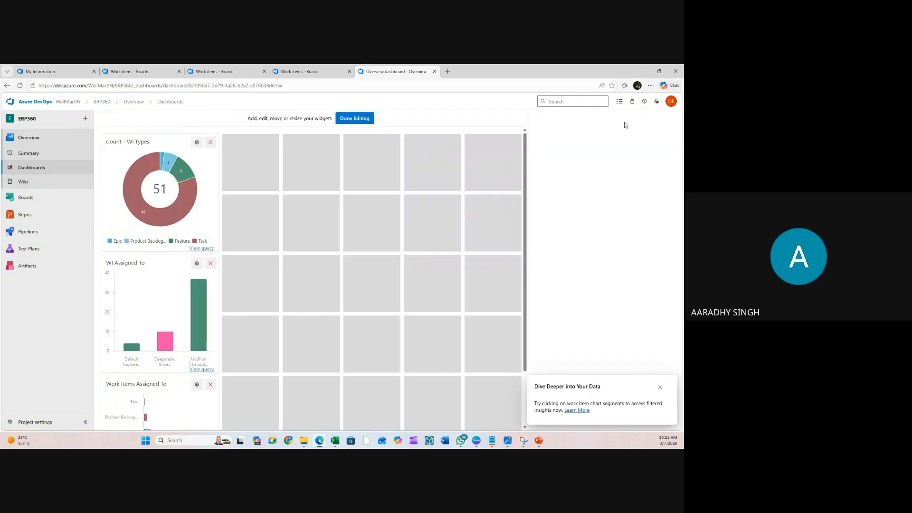
pyautogui.moveTo(172, 283); pyautogui.dragTo(296, 166)
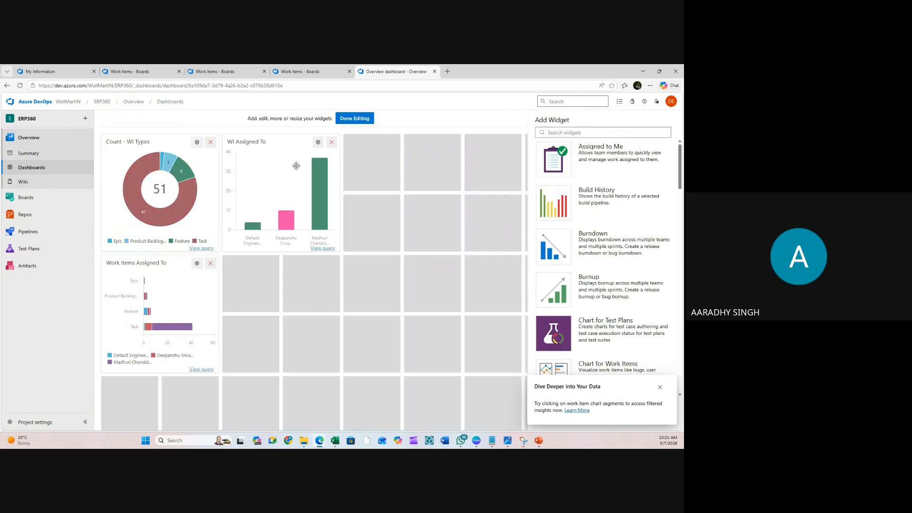
pyautogui.moveTo(153, 269); pyautogui.dragTo(395, 148)
pyautogui.click(359, 122)
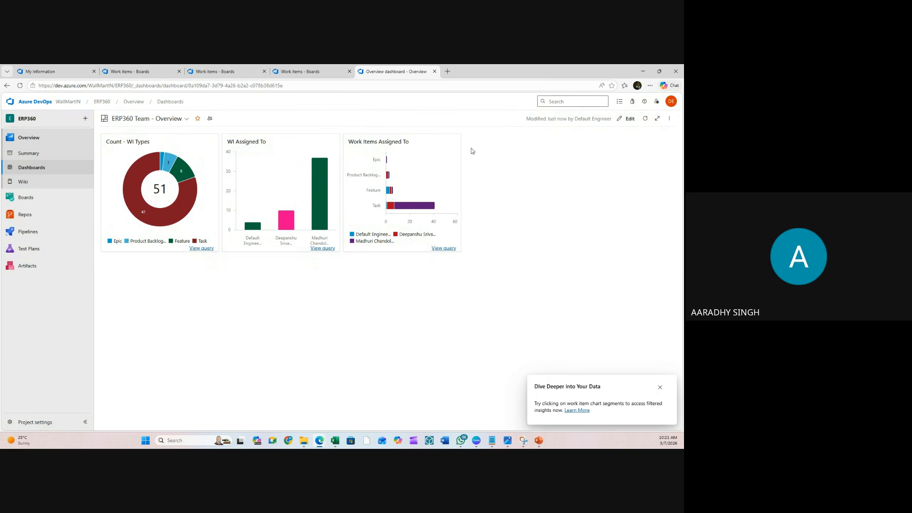
# - Import work items from the All WI.csv file
pyautogui.moveTo(151, 221)
pyautogui.click(297, 71)
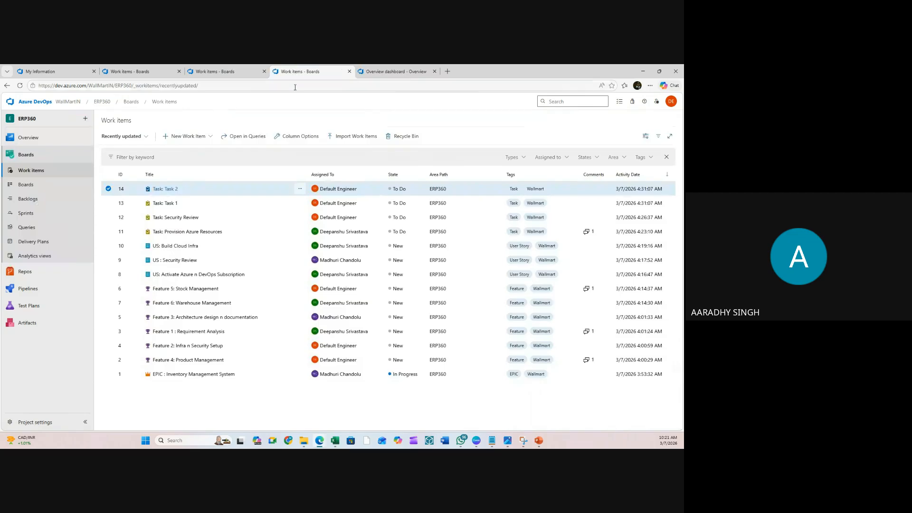
pyautogui.click(228, 73)
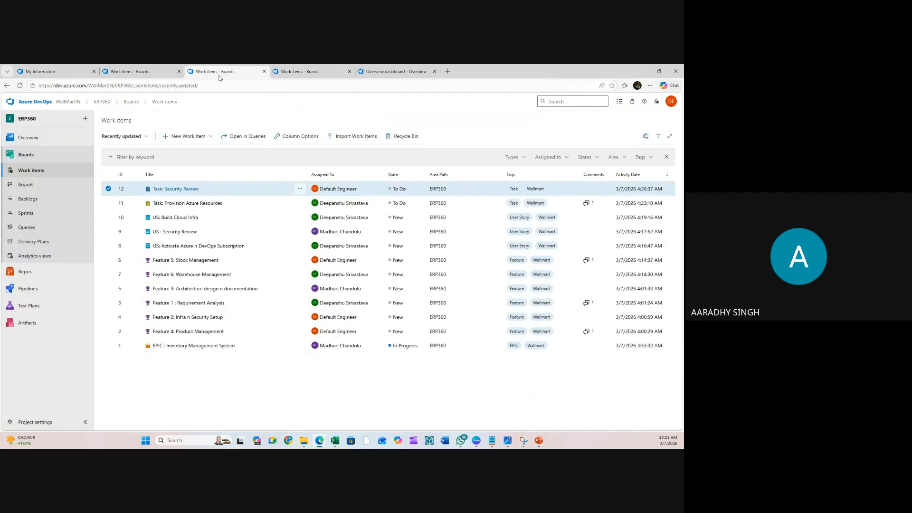
pyautogui.click(346, 136)
pyautogui.click(542, 151)
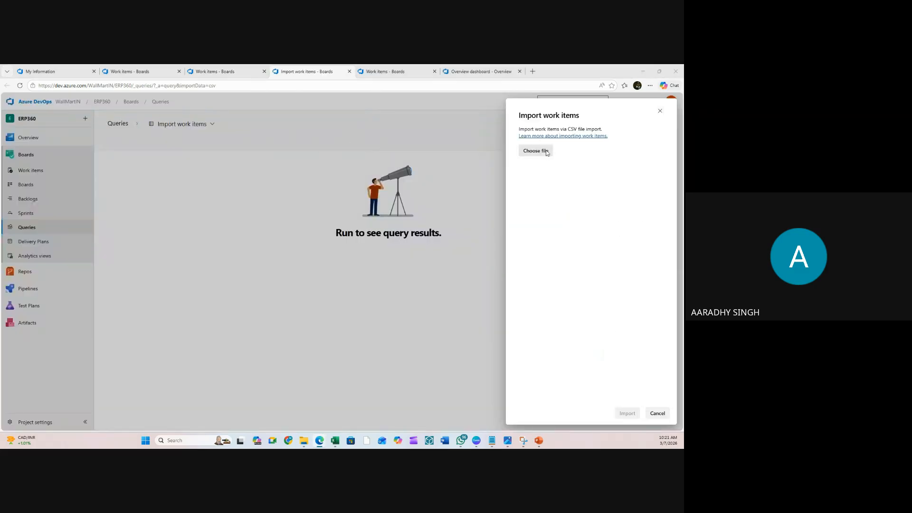
pyautogui.moveTo(95, 141); pyautogui.dragTo(96, 142)
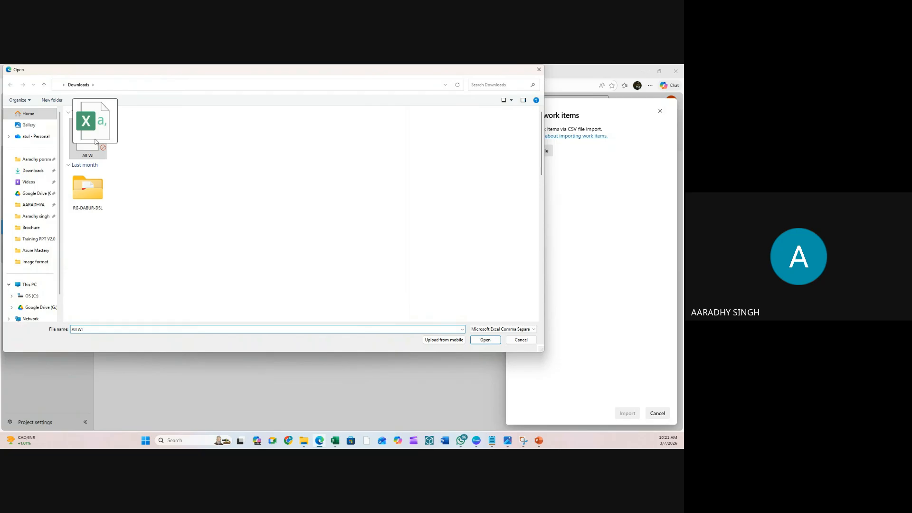
pyautogui.doubleClick(95, 141)
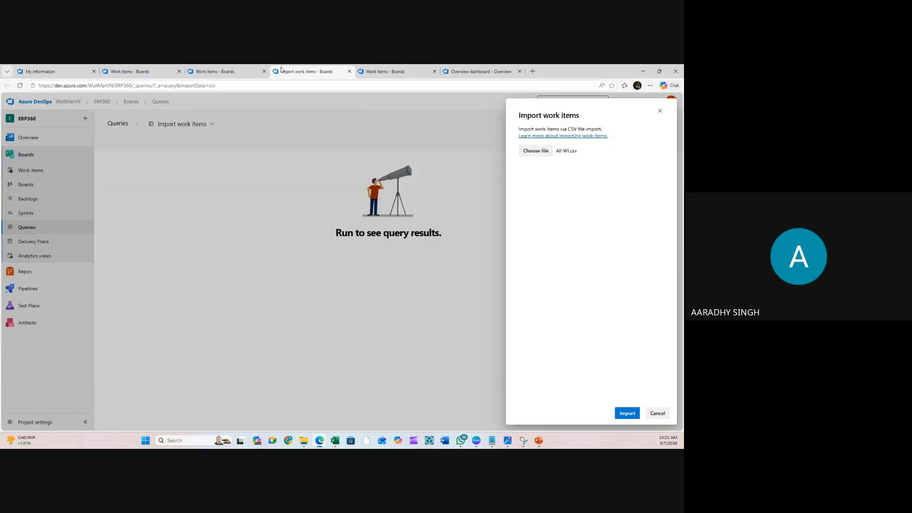
pyautogui.click(626, 413)
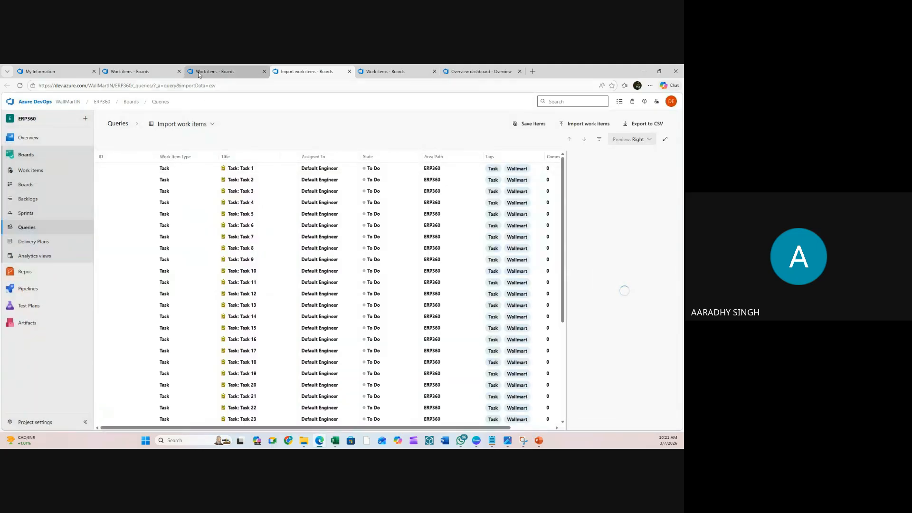
# - Check the work items lists and go to the ERP360 Team backlog
pyautogui.click(199, 73)
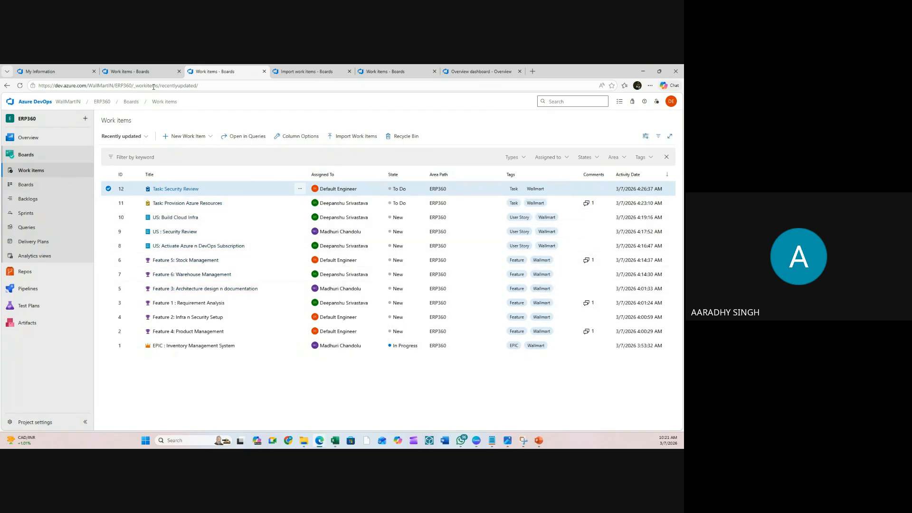
pyautogui.click(142, 72)
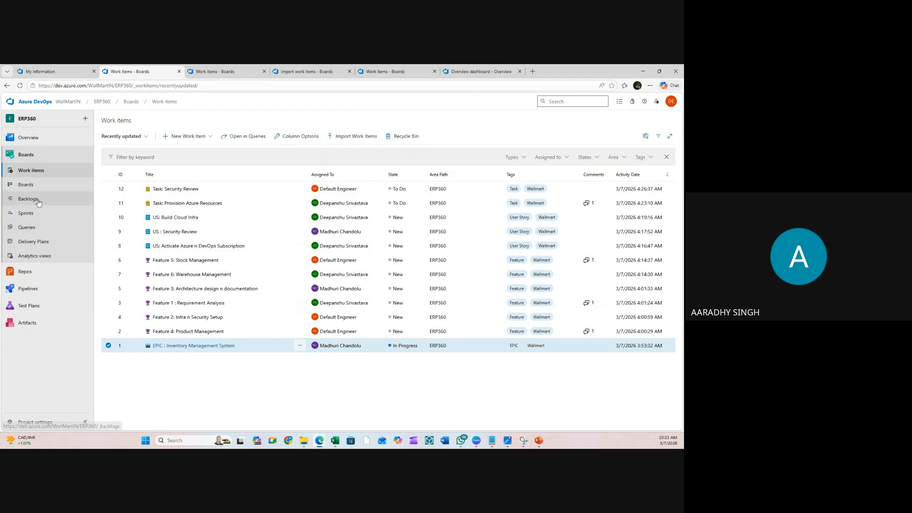
pyautogui.click(26, 199)
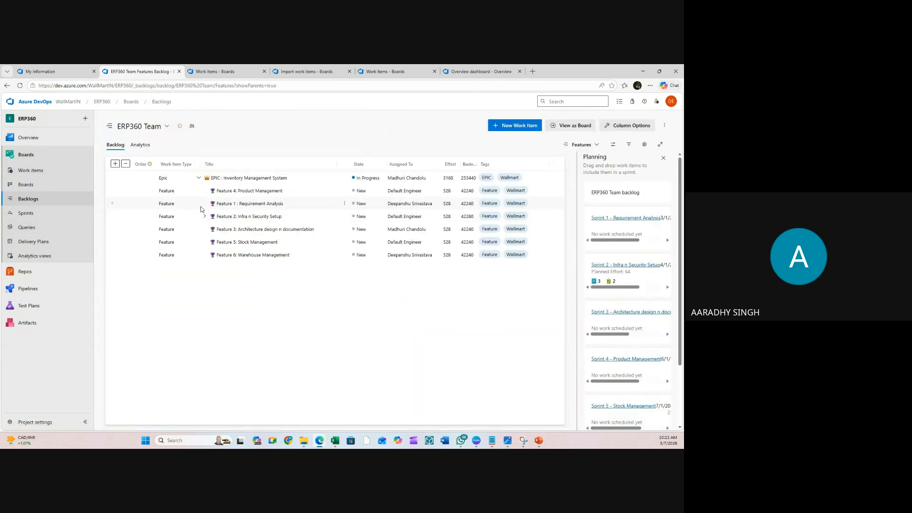
# - Expand Feature 2: Infra n Security Setup and US: Build Cloud Infra to see its two child tasks
pyautogui.click(205, 216)
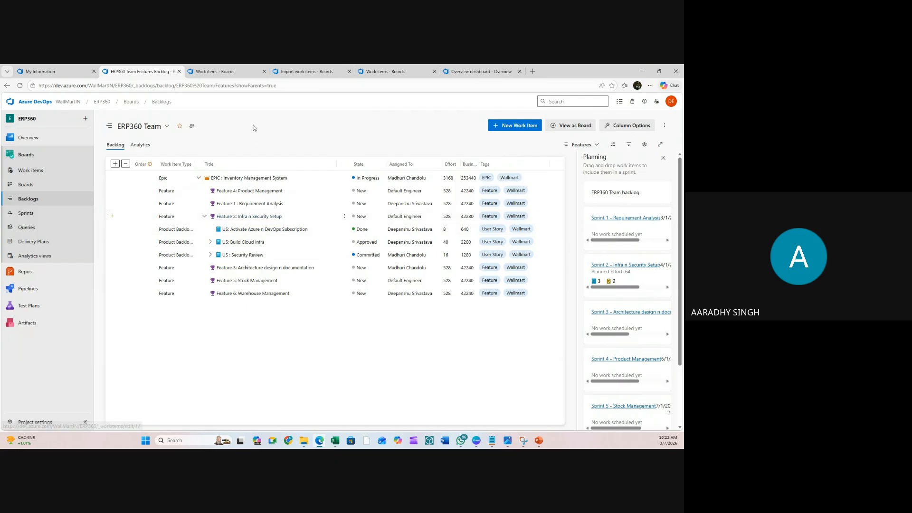
pyautogui.click(210, 255)
pyautogui.click(210, 255)
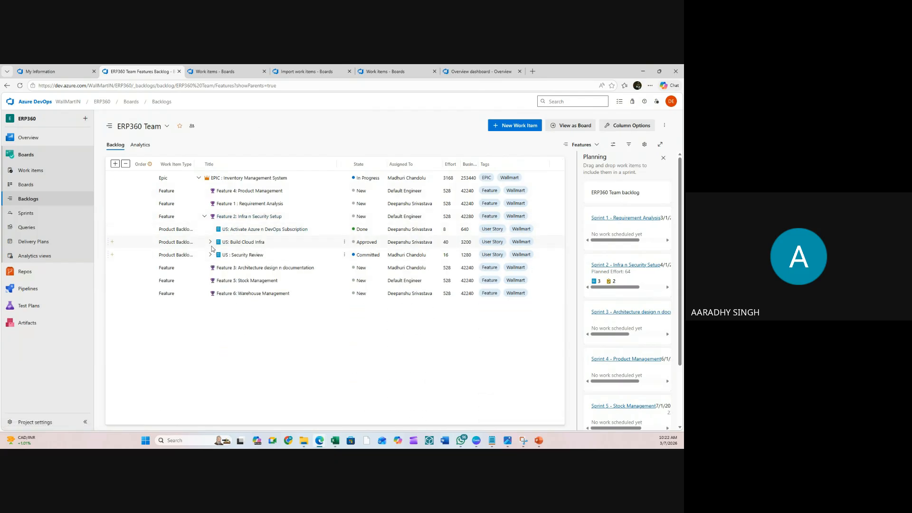
pyautogui.click(210, 242)
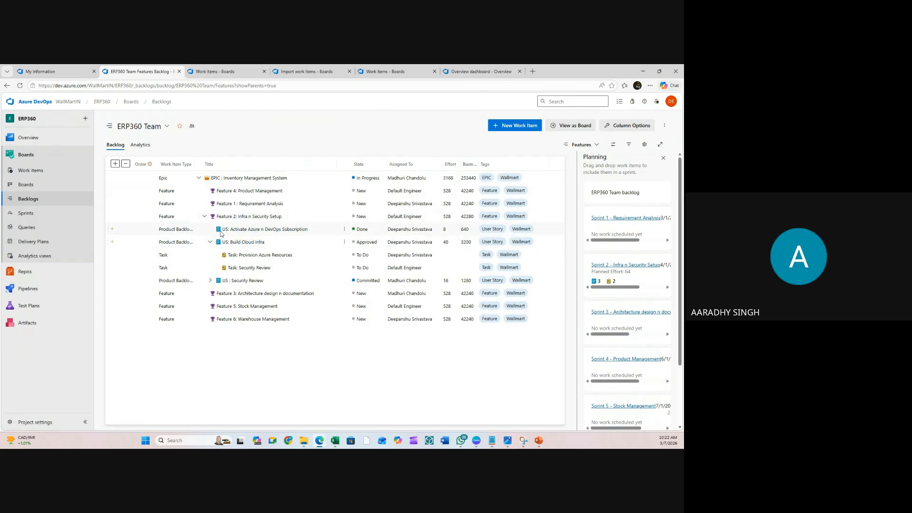
# - Return to the ERP360 Work items list
pyautogui.click(215, 73)
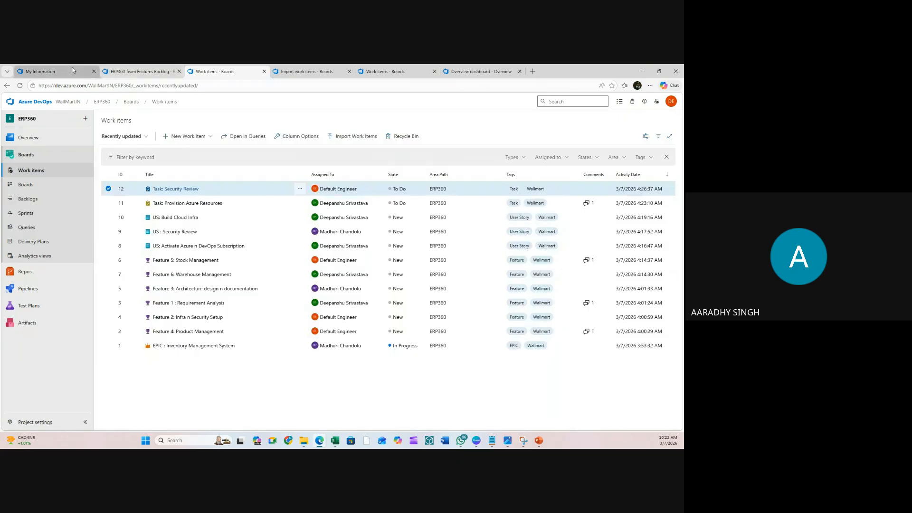
pyautogui.click(55, 71)
pyautogui.click(146, 69)
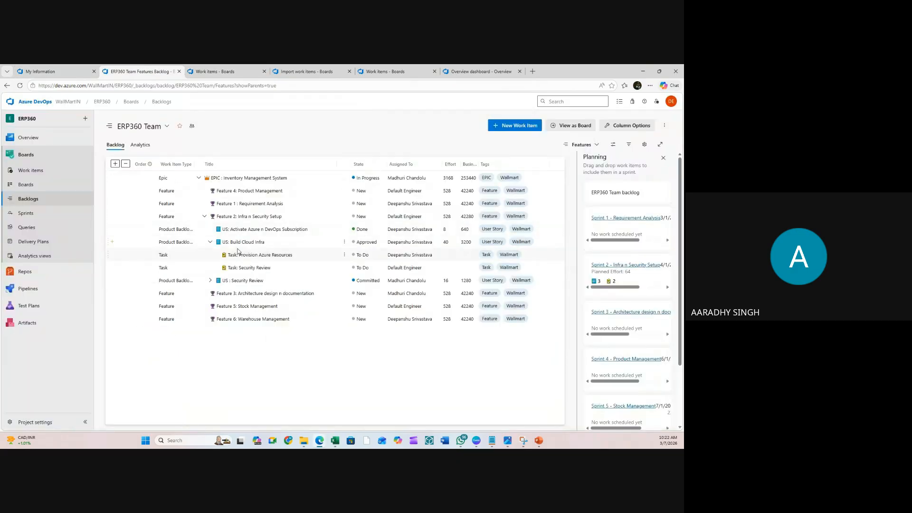
pyautogui.click(215, 71)
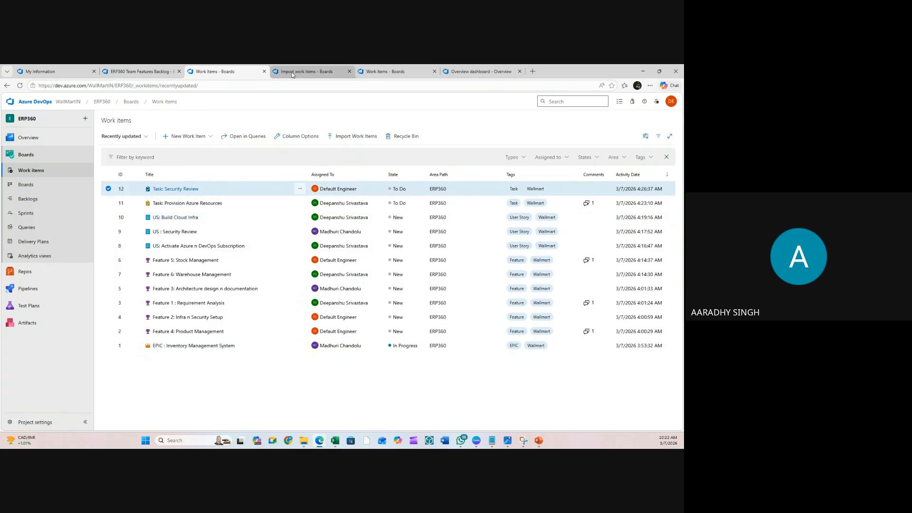
# - Save the 37 imported Task items so they get IDs from 52, then switch to Work items
pyautogui.click(307, 71)
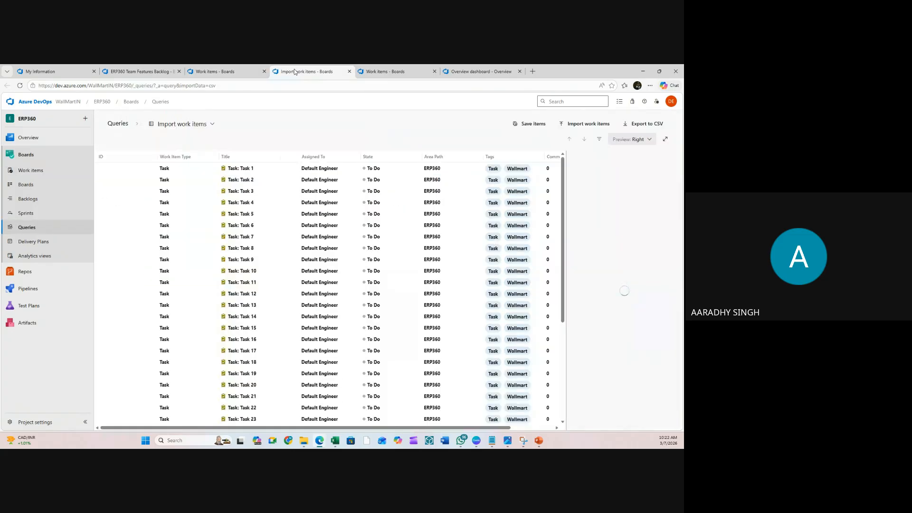
pyautogui.click(545, 124)
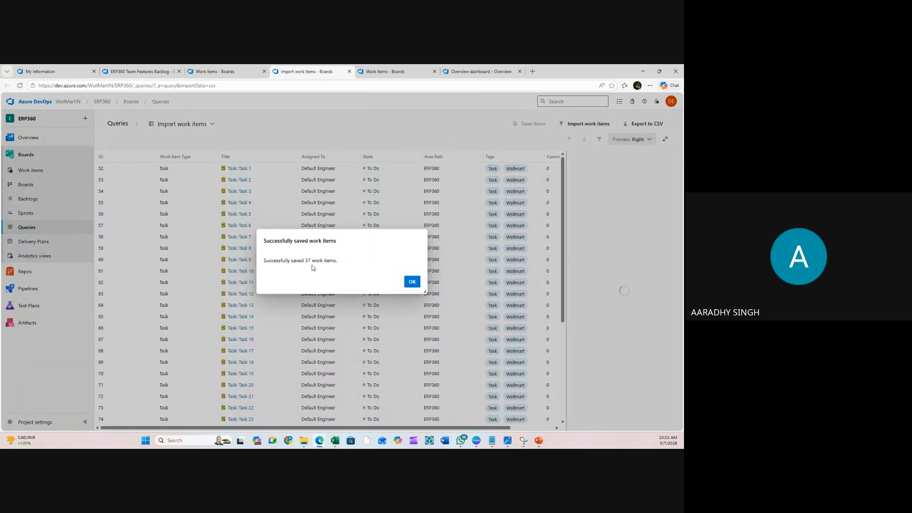
pyautogui.click(412, 281)
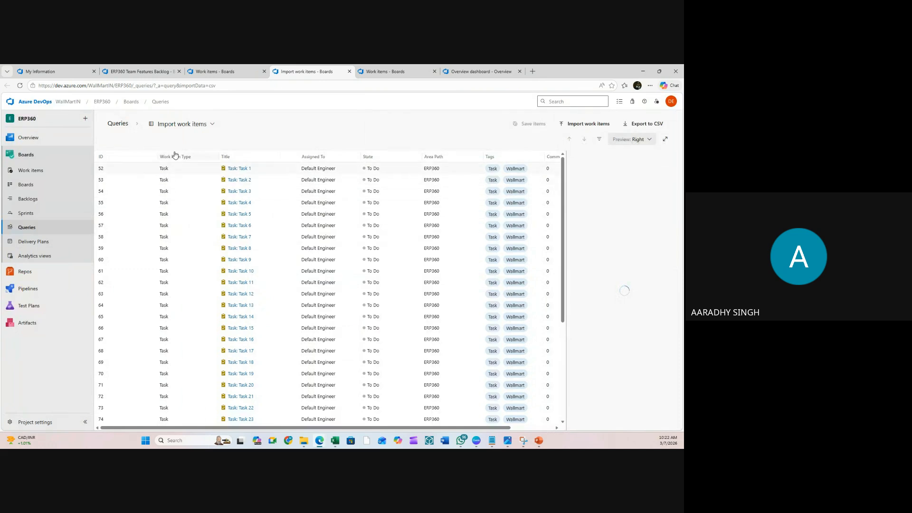
pyautogui.click(142, 71)
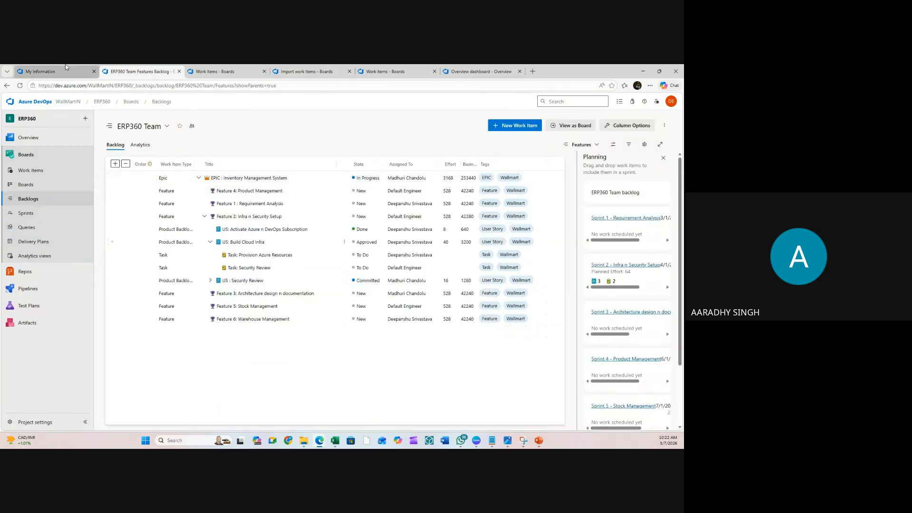
pyautogui.click(198, 67)
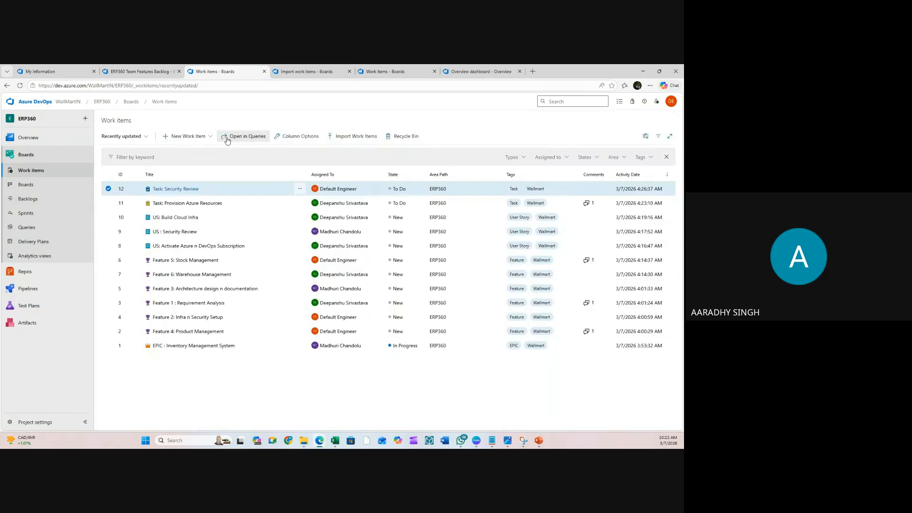
# - Reload the Work items list and scroll through it to confirm the imported tasks appear
pyautogui.click(21, 86)
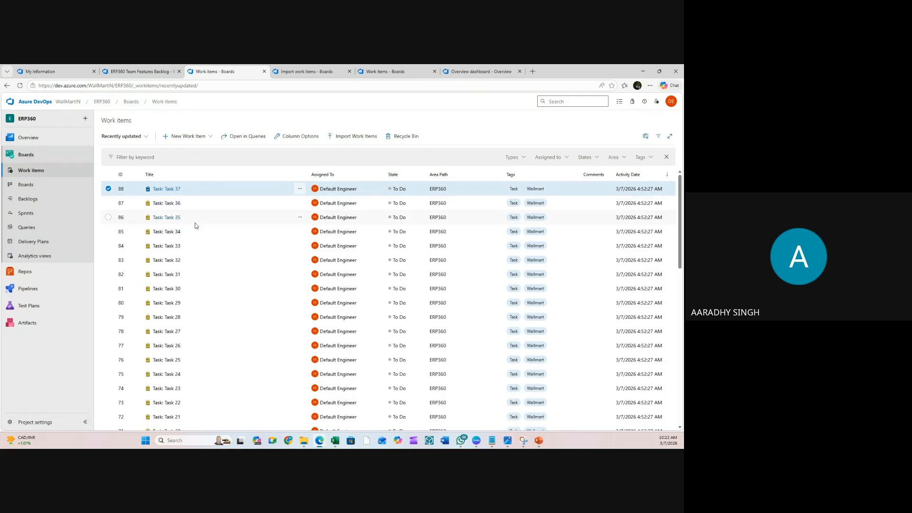
pyautogui.scroll(-6, 193, 207)
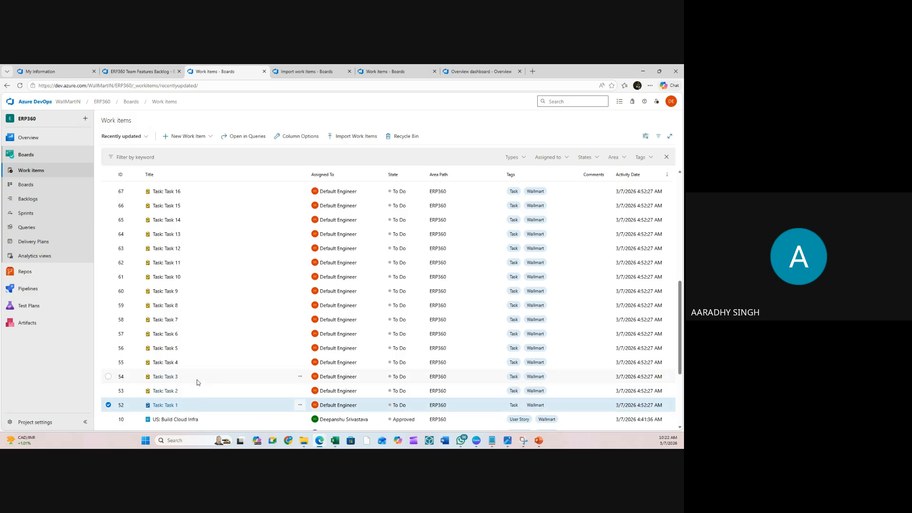
pyautogui.scroll(6, 199, 374)
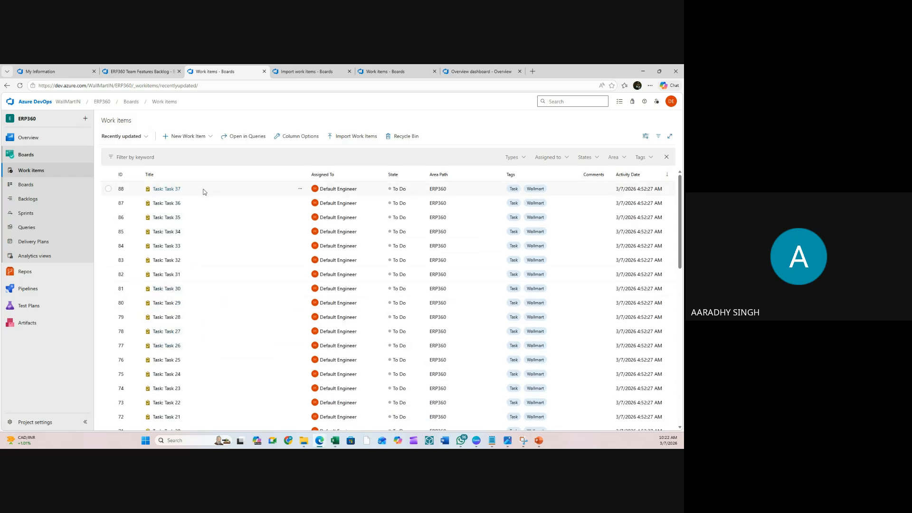
# - Select all work items, view and dismiss the actions menu, then go to Backlogs
pyautogui.hotkey('ctrl', 'a')
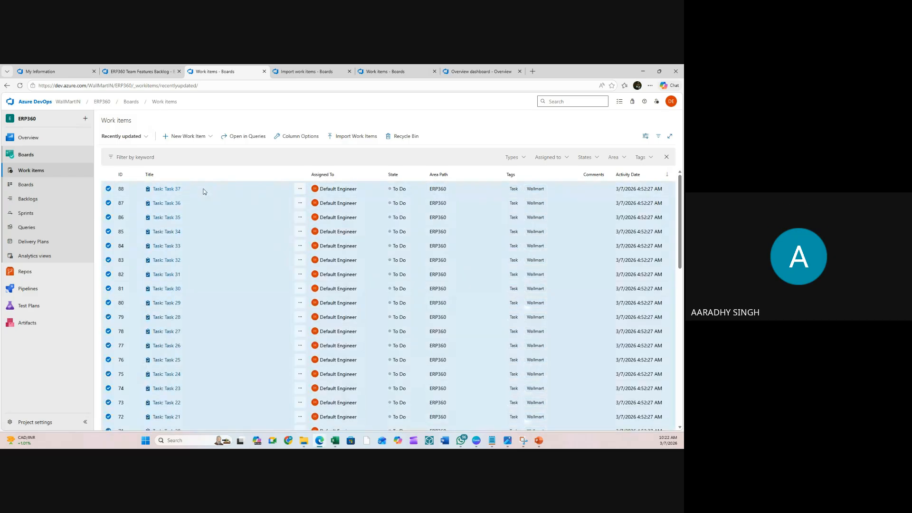
pyautogui.click(300, 189)
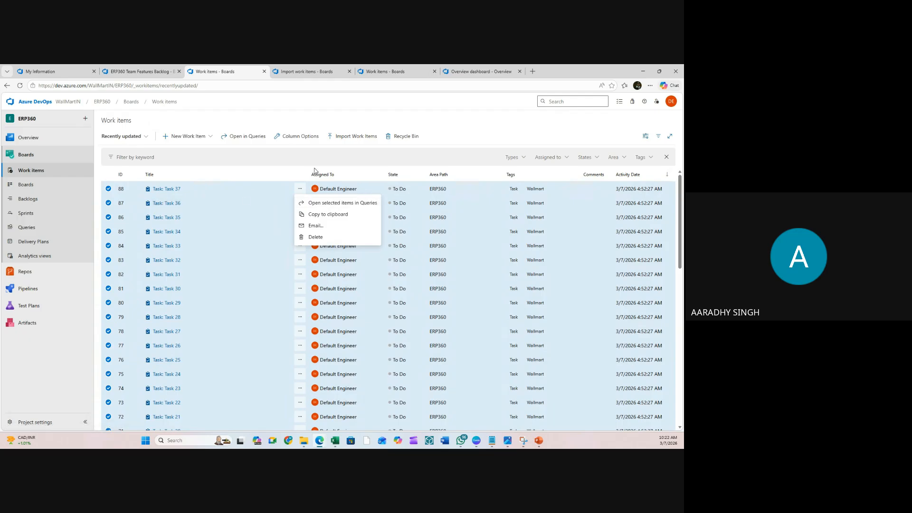
pyautogui.click(269, 124)
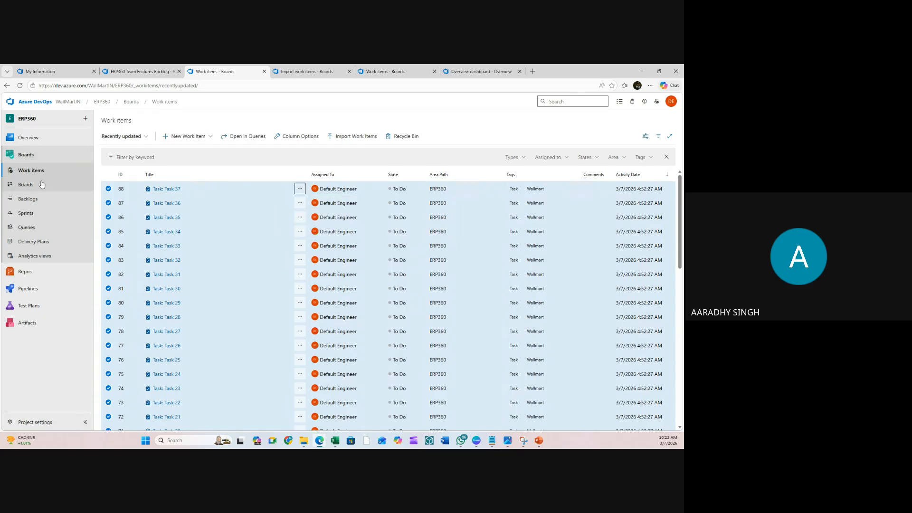
pyautogui.click(43, 202)
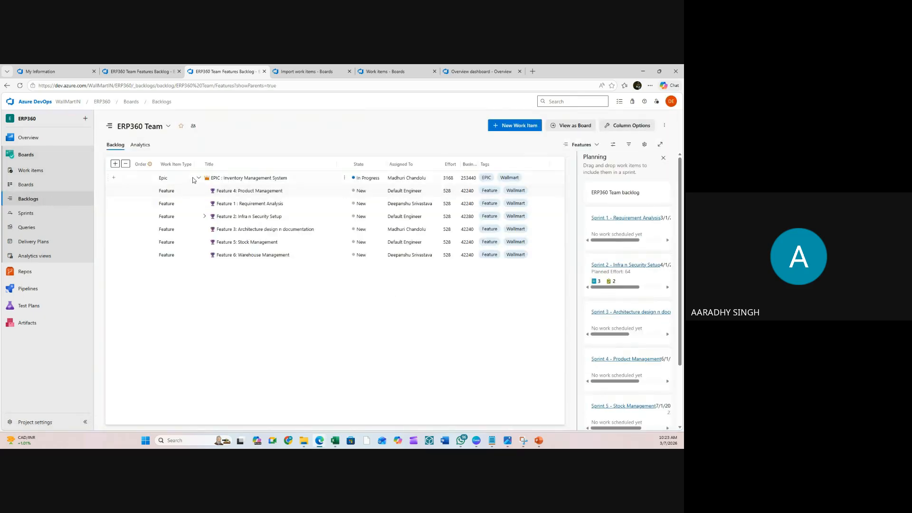
# - Expand Feature 2 and open the US: Build Cloud Infra work item
pyautogui.click(204, 216)
pyautogui.click(257, 230)
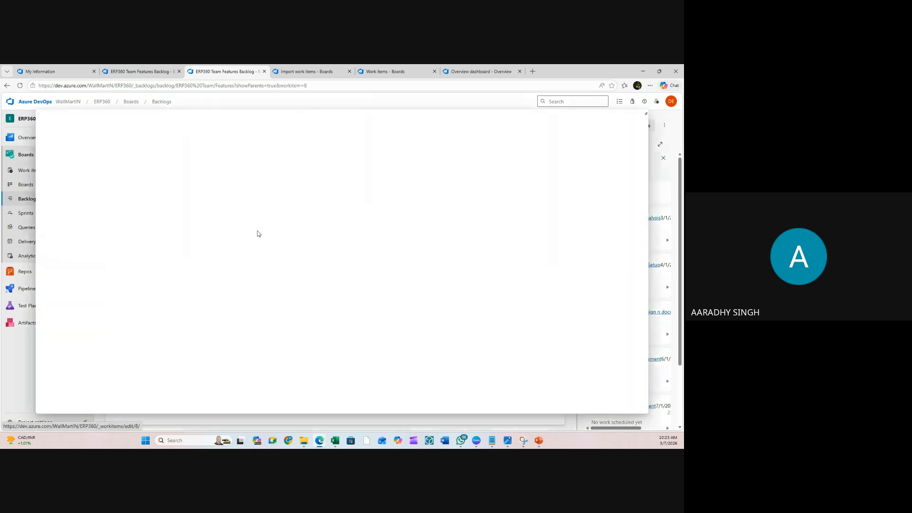
pyautogui.click(641, 117)
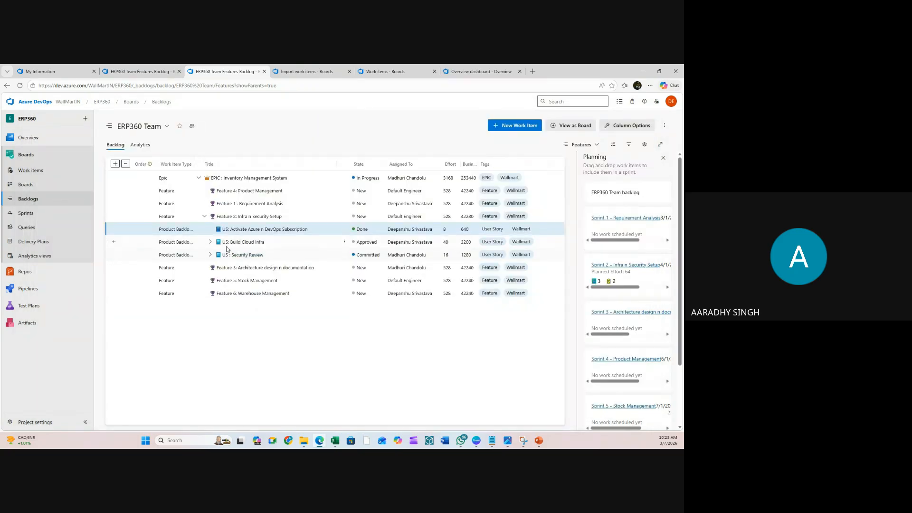
pyautogui.click(210, 242)
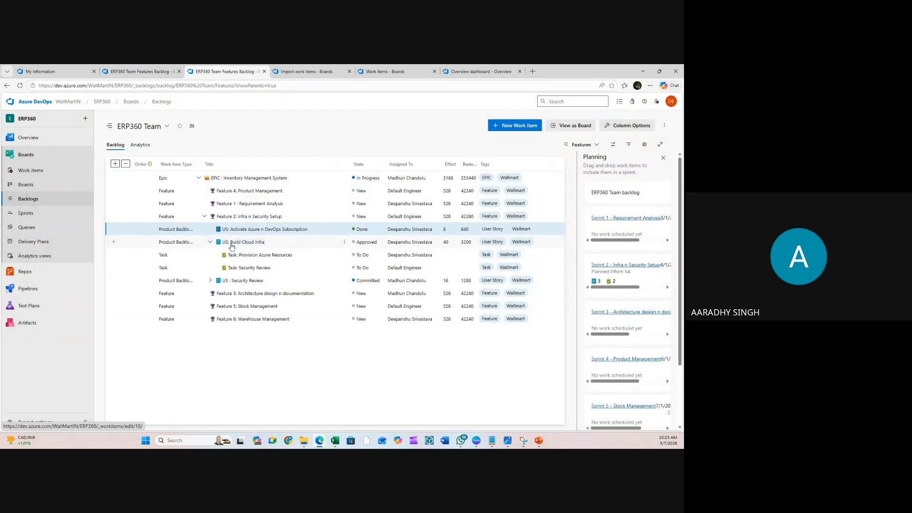
pyautogui.click(239, 247)
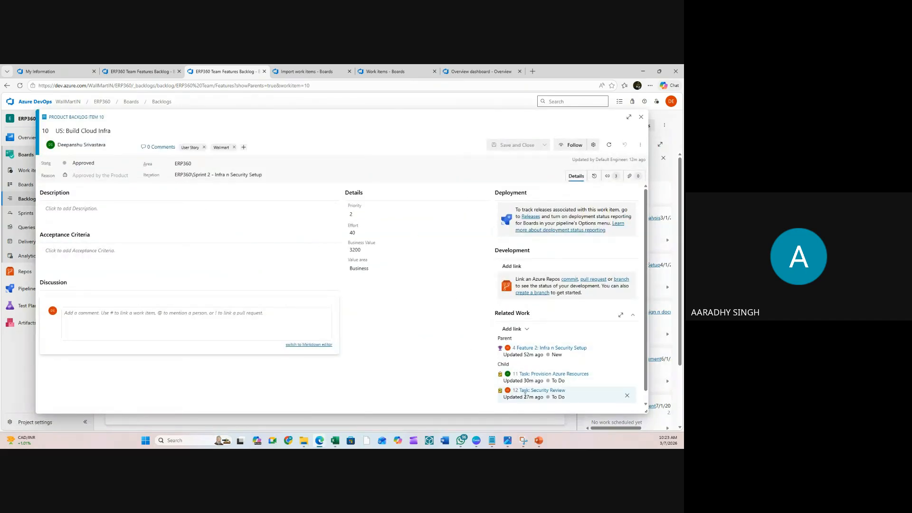
# - Start a Child link to existing items and pick imported Tasks 31, 32, 22, 23 through Task 14
pyautogui.click(527, 329)
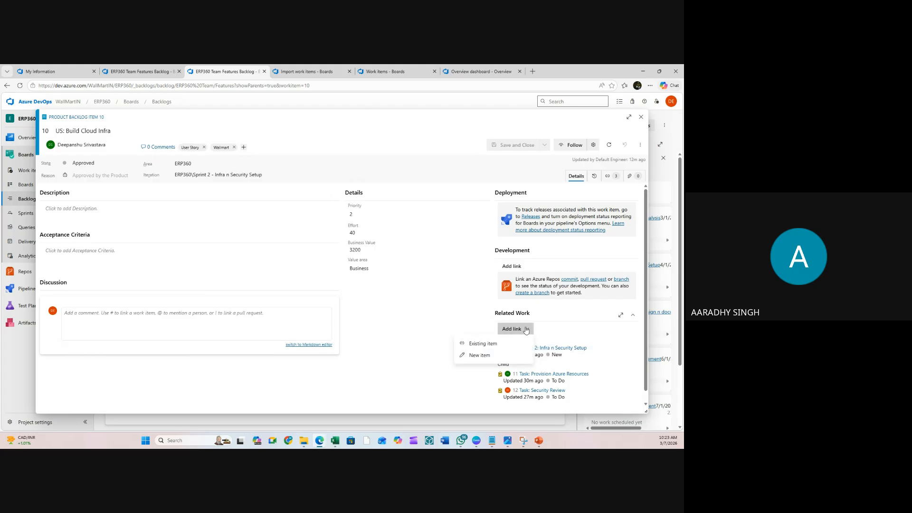
pyautogui.click(503, 343)
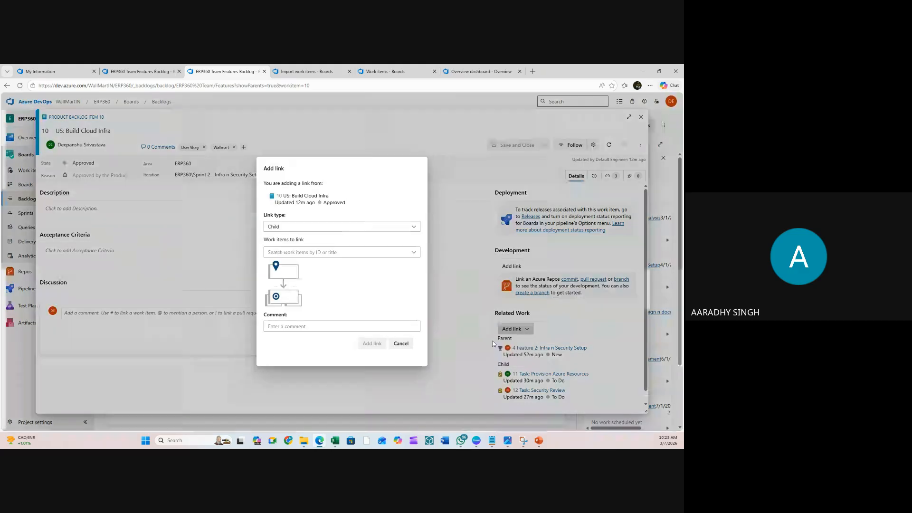
pyautogui.click(406, 253)
pyautogui.click(325, 264)
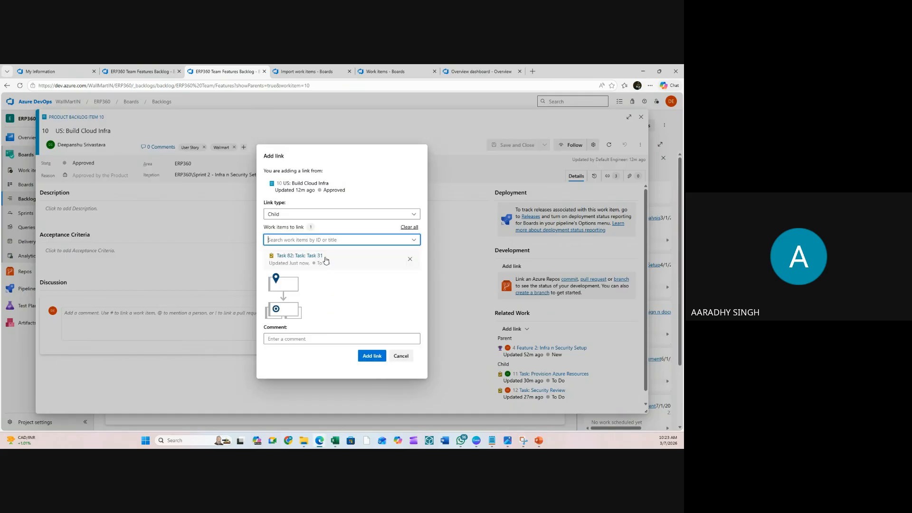
pyautogui.click(339, 242)
pyautogui.click(323, 251)
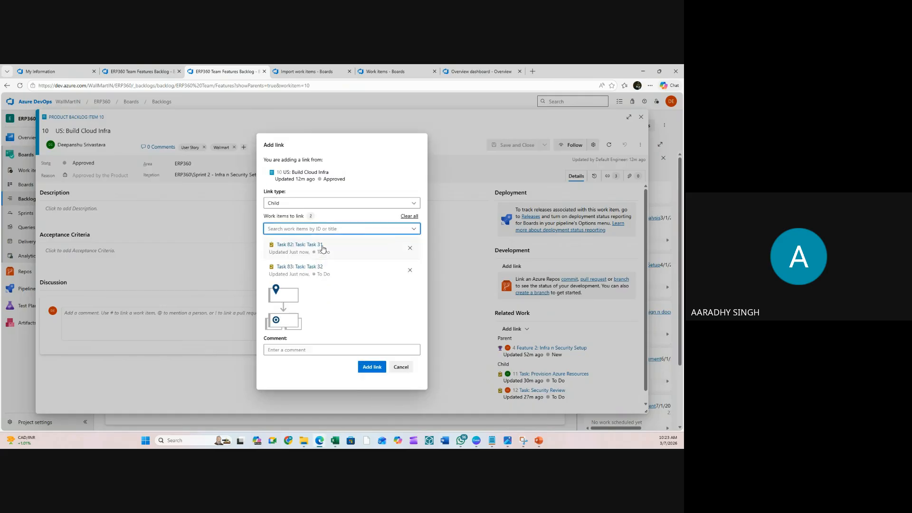
pyautogui.click(333, 230)
pyautogui.click(328, 243)
pyautogui.click(334, 219)
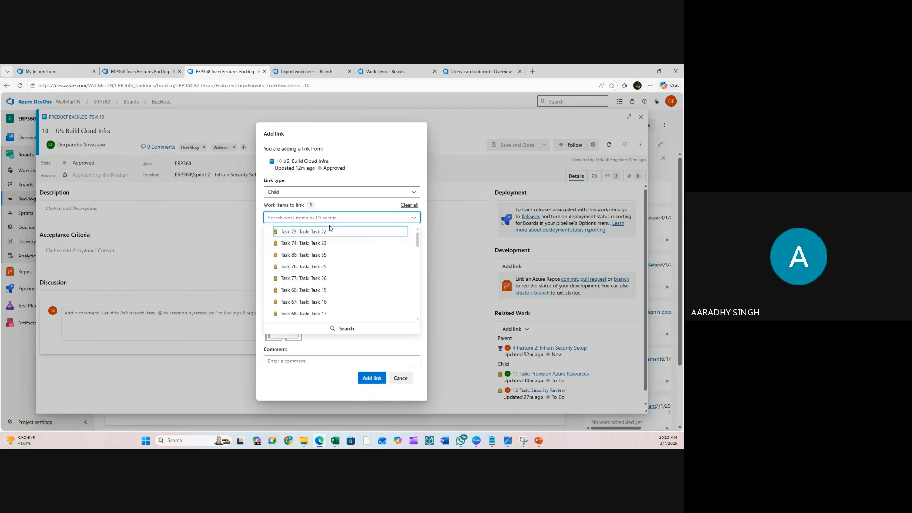
pyautogui.click(324, 232)
pyautogui.click(335, 206)
pyautogui.click(328, 221)
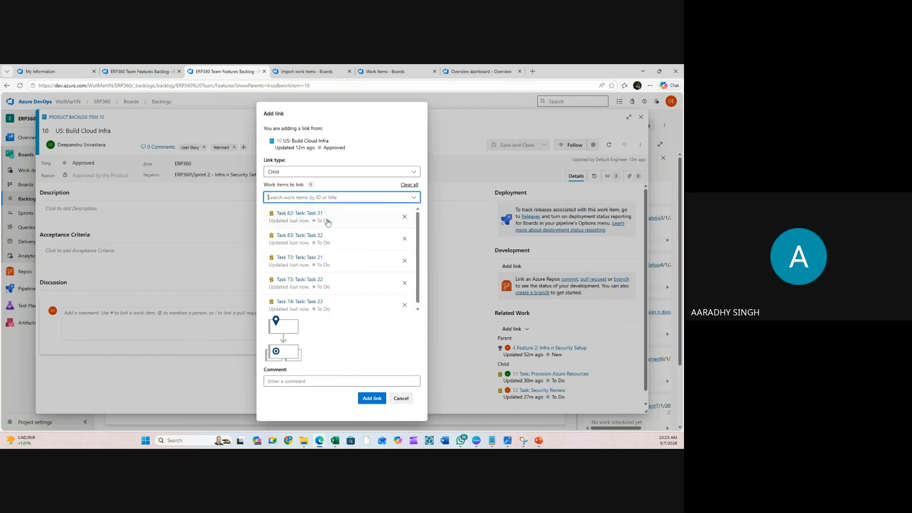
pyautogui.click(340, 199)
pyautogui.click(336, 211)
pyautogui.click(339, 198)
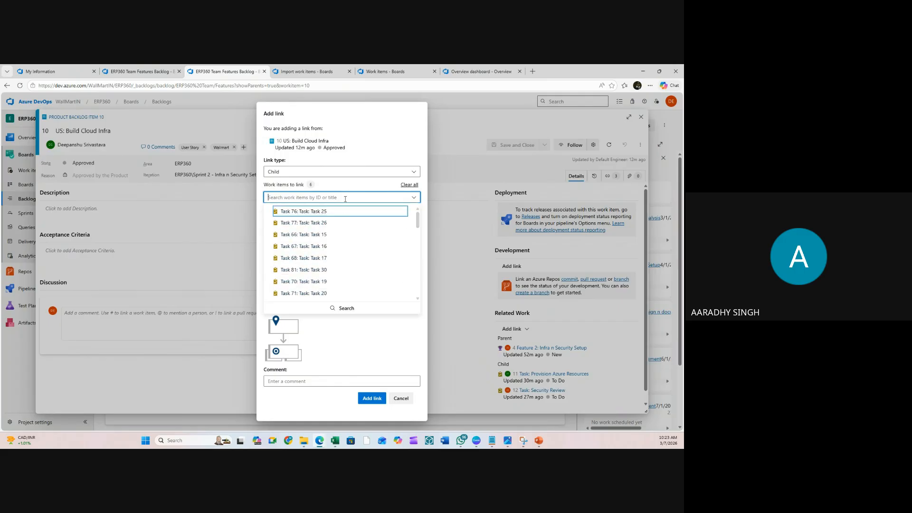
pyautogui.click(336, 212)
pyautogui.click(340, 197)
pyautogui.click(331, 212)
pyautogui.click(340, 198)
pyautogui.click(336, 212)
pyautogui.click(339, 198)
pyautogui.click(335, 213)
pyautogui.click(339, 198)
pyautogui.click(335, 213)
pyautogui.click(340, 198)
pyautogui.click(336, 212)
pyautogui.click(340, 198)
pyautogui.click(335, 213)
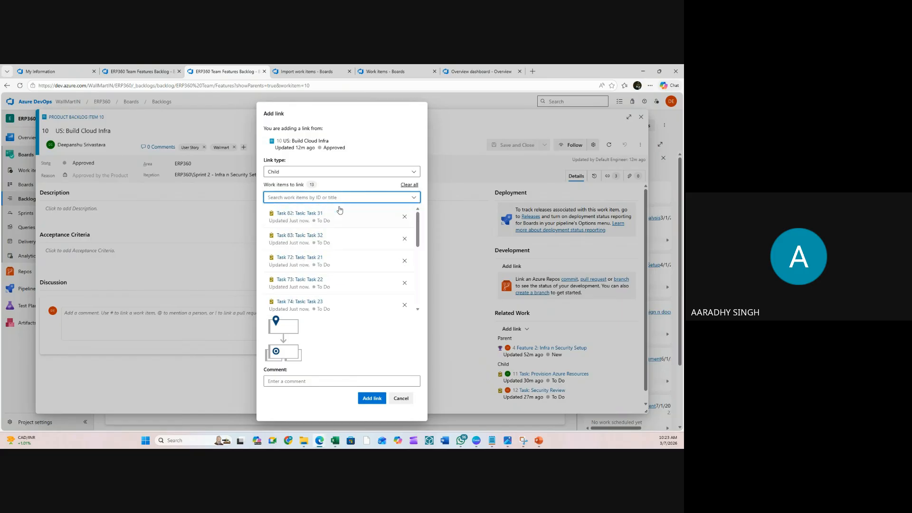
pyautogui.click(340, 198)
pyautogui.click(335, 212)
pyautogui.click(341, 198)
pyautogui.click(341, 211)
pyautogui.click(340, 198)
pyautogui.click(337, 211)
pyautogui.click(340, 198)
pyautogui.click(338, 212)
pyautogui.click(344, 199)
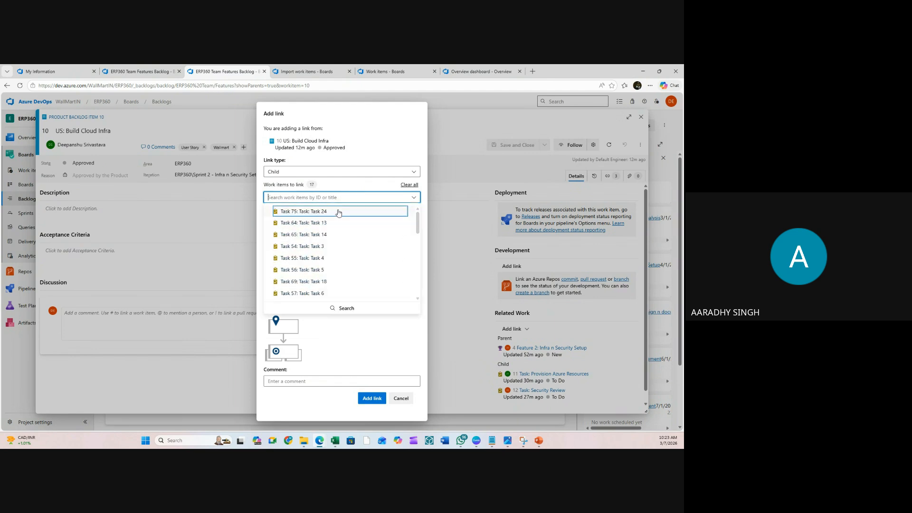
pyautogui.click(338, 212)
pyautogui.click(340, 197)
pyautogui.click(337, 212)
pyautogui.click(342, 200)
pyautogui.click(341, 210)
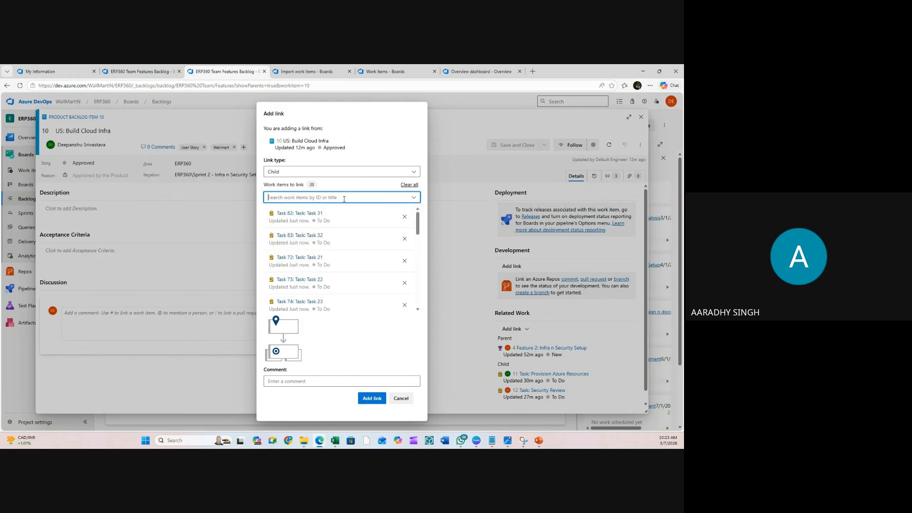
# - Pick the remaining imported tasks, including Task 3 and Task 37, and add them as child links
pyautogui.click(343, 197)
pyautogui.click(340, 211)
pyautogui.click(340, 198)
pyautogui.click(338, 212)
pyautogui.click(340, 198)
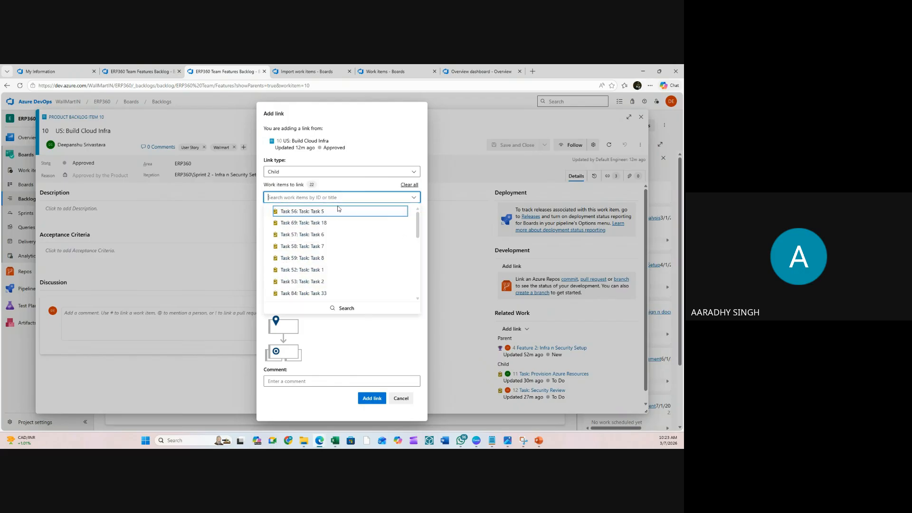
pyautogui.click(337, 210)
pyautogui.click(341, 198)
pyautogui.click(338, 212)
pyautogui.click(342, 200)
pyautogui.click(337, 212)
pyautogui.click(340, 199)
pyautogui.click(338, 212)
pyautogui.click(340, 199)
pyautogui.click(337, 211)
pyautogui.click(344, 198)
pyautogui.click(338, 212)
pyautogui.click(343, 198)
pyautogui.click(338, 212)
pyautogui.click(342, 198)
pyautogui.click(337, 212)
pyautogui.click(347, 198)
pyautogui.click(338, 212)
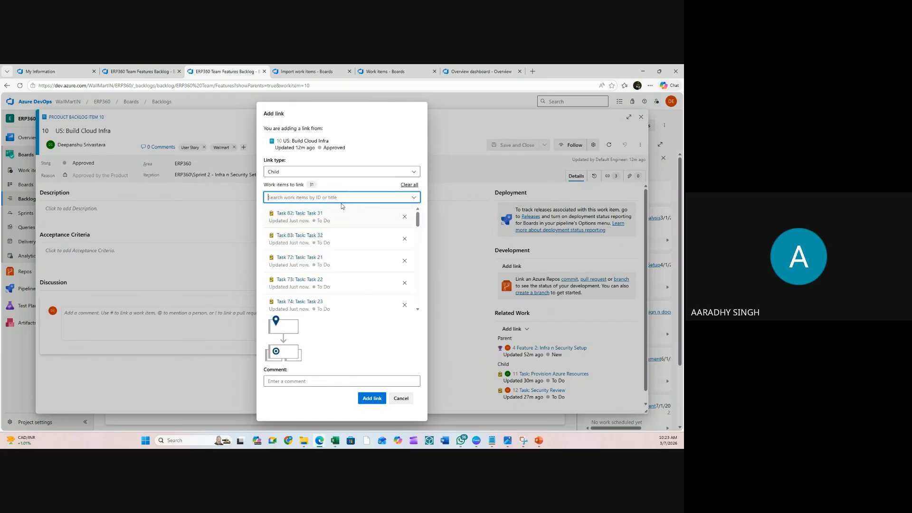
pyautogui.click(342, 200)
pyautogui.click(338, 211)
pyautogui.click(341, 200)
pyautogui.click(338, 211)
pyautogui.click(342, 198)
pyautogui.click(337, 211)
pyautogui.click(341, 198)
pyautogui.click(336, 212)
pyautogui.click(338, 198)
pyautogui.click(335, 212)
pyautogui.click(339, 198)
pyautogui.click(335, 212)
pyautogui.click(369, 398)
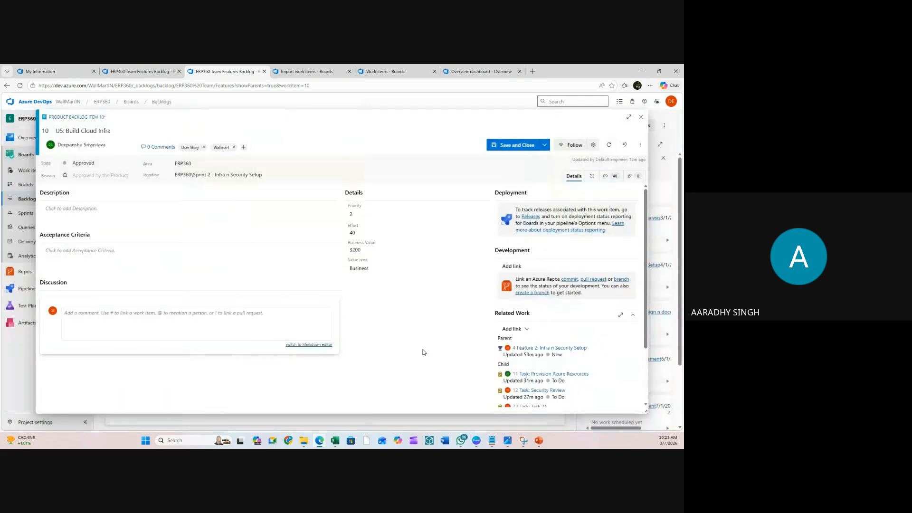
# - Save and close US: Build Cloud Infra, then reload the ERP360 Overview dashboard
pyautogui.click(517, 145)
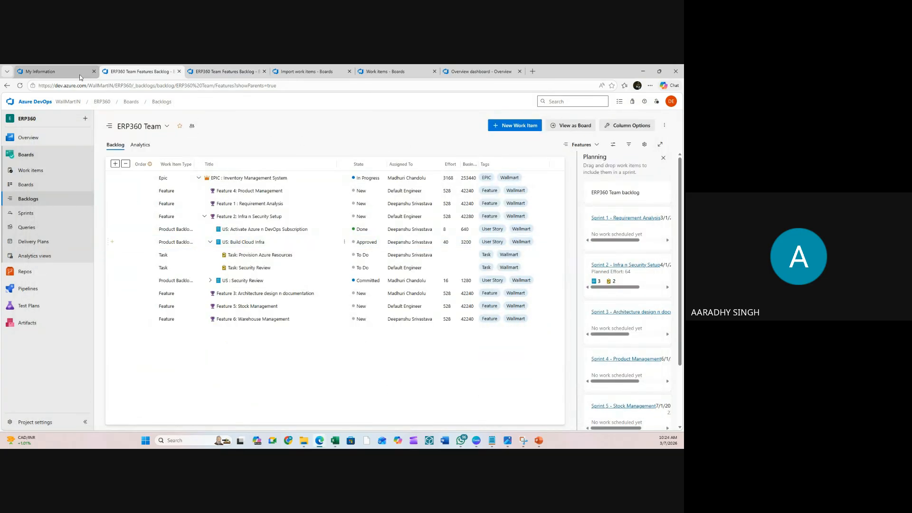
pyautogui.click(59, 72)
pyautogui.click(471, 72)
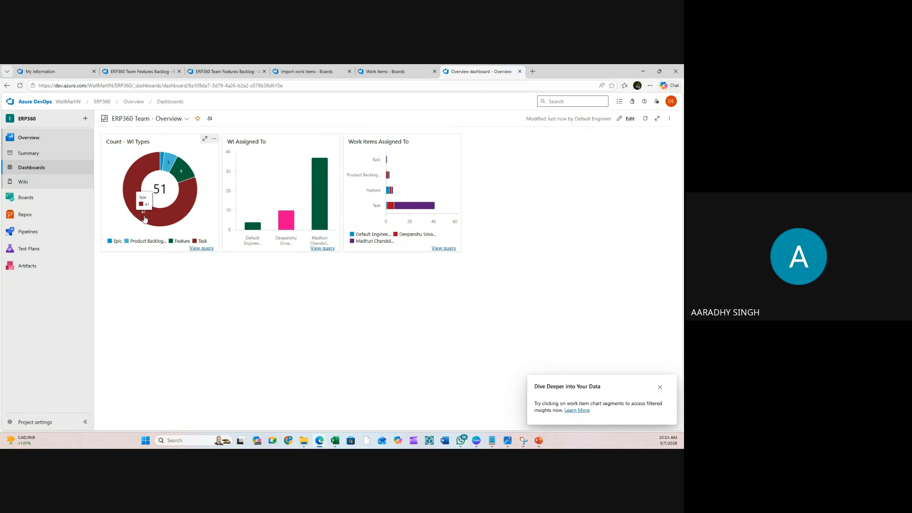
pyautogui.click(21, 87)
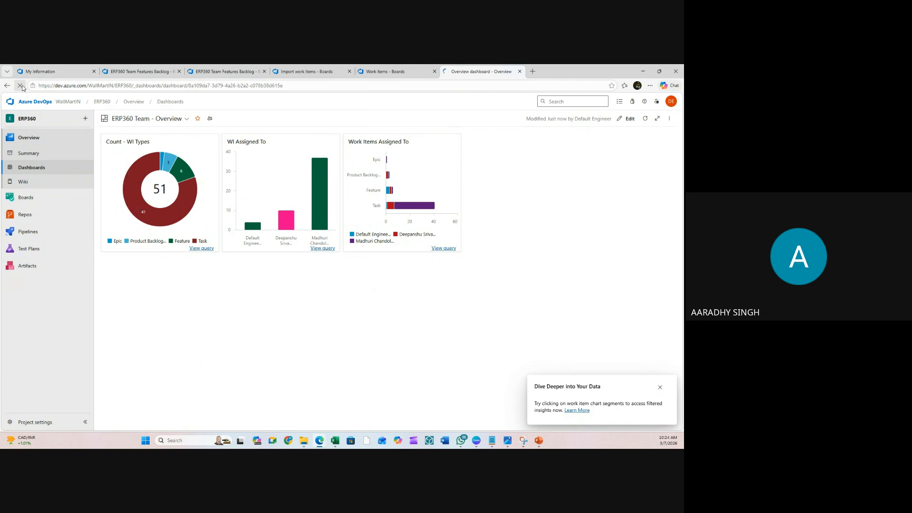